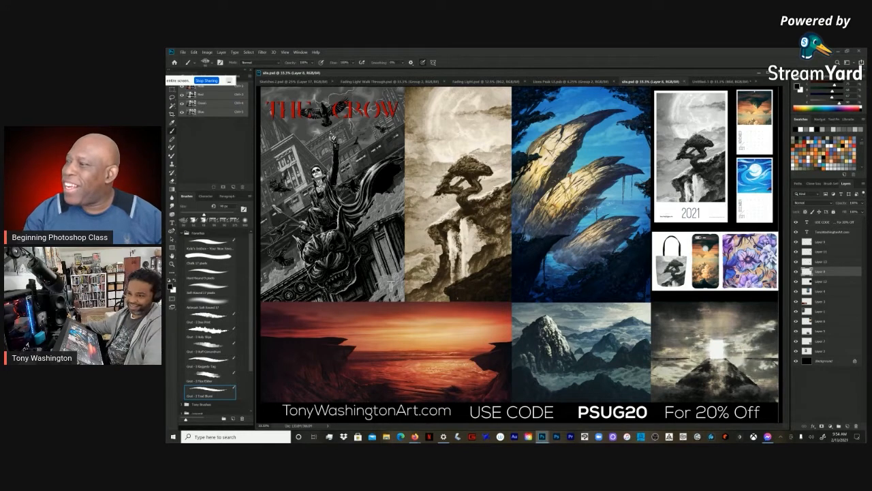
pyautogui.hotkey('alt', 'Tab')
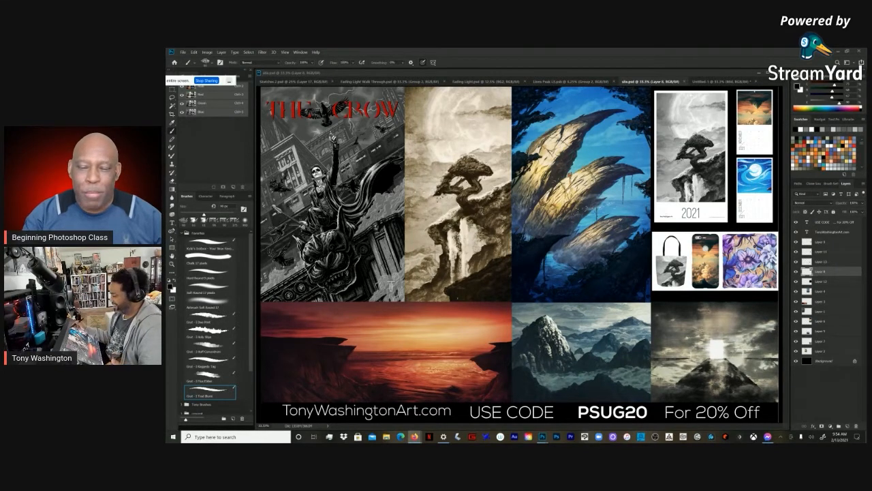
pyautogui.hotkey('alt', 'Tab')
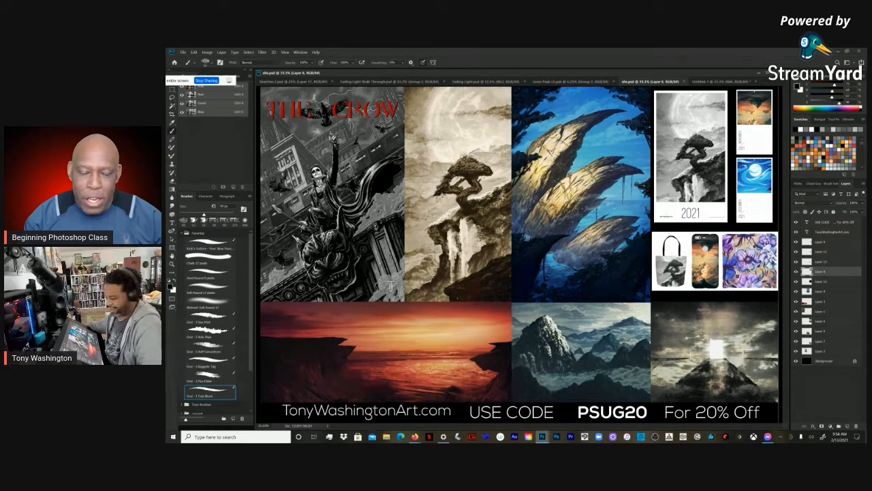
pyautogui.moveTo(178, 80)
pyautogui.mouseDown()
pyautogui.moveTo(404, 92)
pyautogui.moveTo(167, 86)
pyautogui.mouseUp()
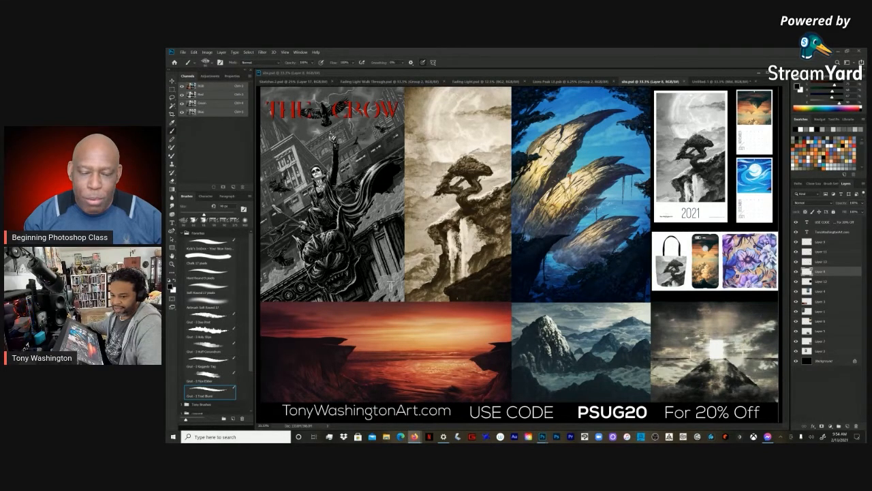
pyautogui.click(574, 73)
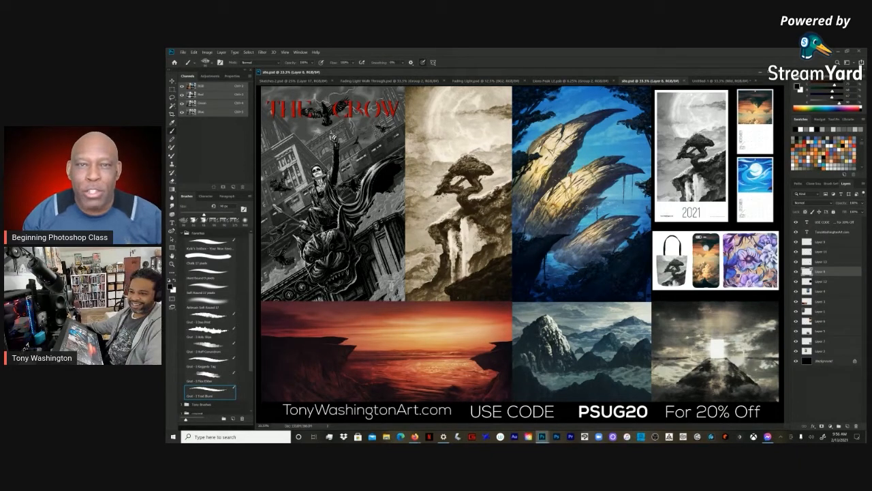
pyautogui.hotkey('alt', 'Tab')
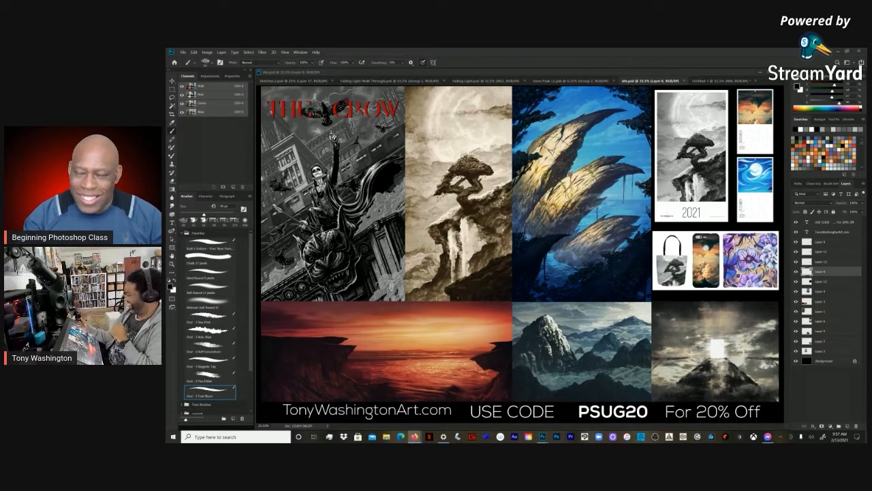
pyautogui.click(730, 73)
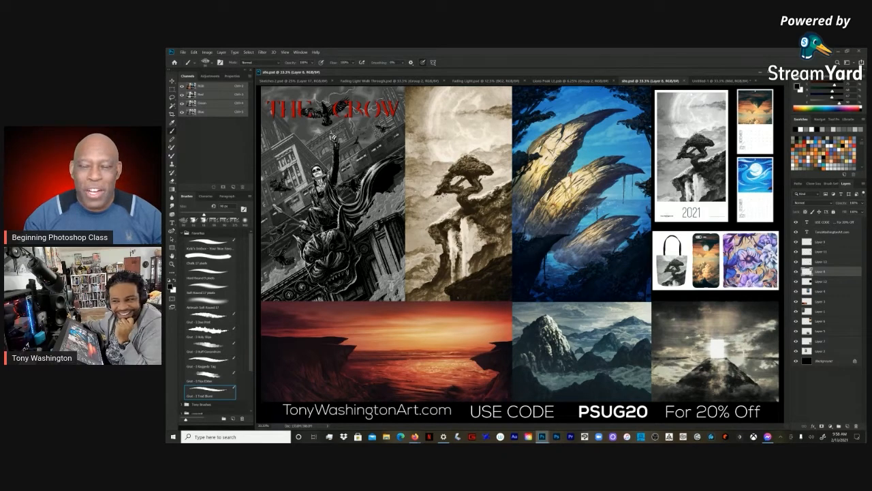
pyautogui.hotkey('alt', 'Tab')
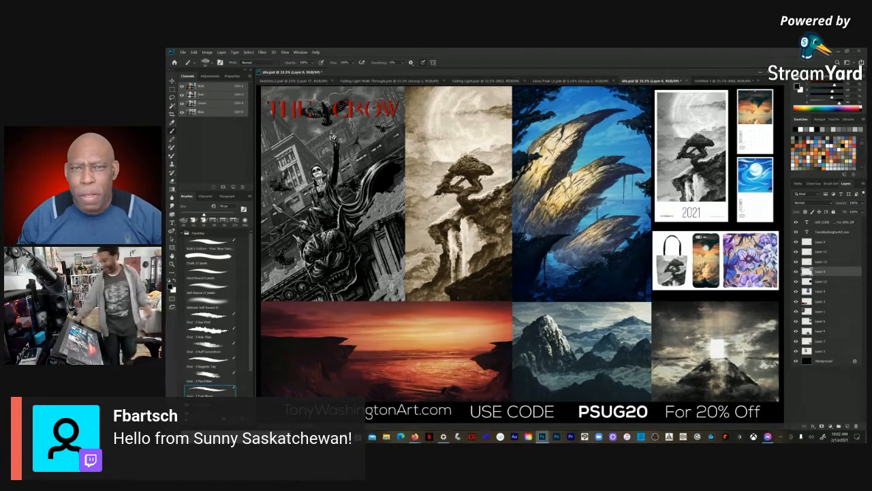
pyautogui.rightClick(444, 372)
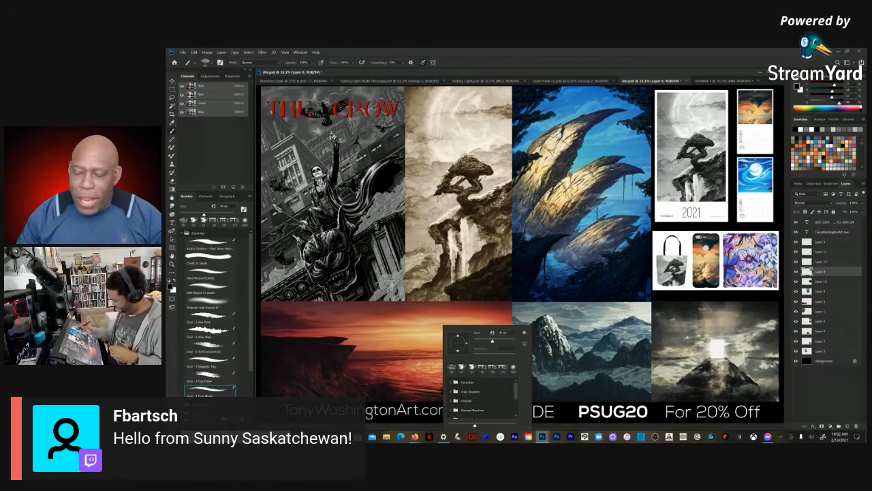
pyautogui.press('Escape')
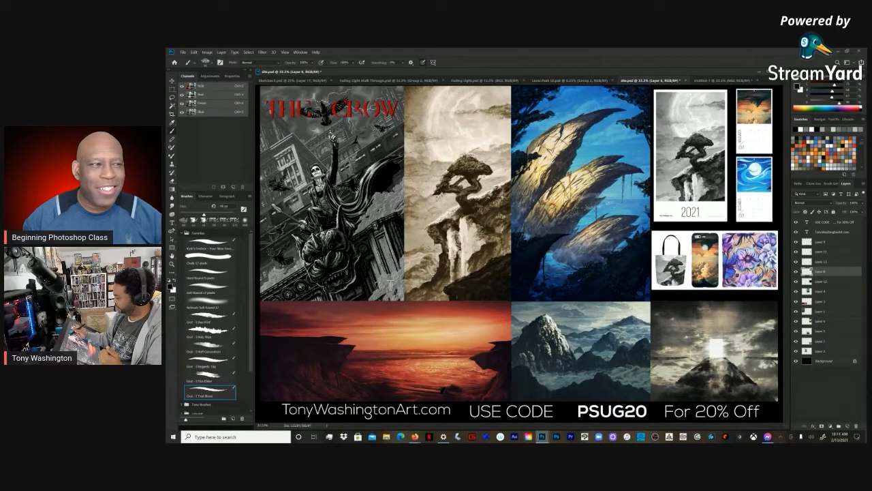
# Step: Bring up the Fading Light Walk Through document, expand its layer group, select the <Sketches text layer and enlarge the document window
pyautogui.click(486, 80)
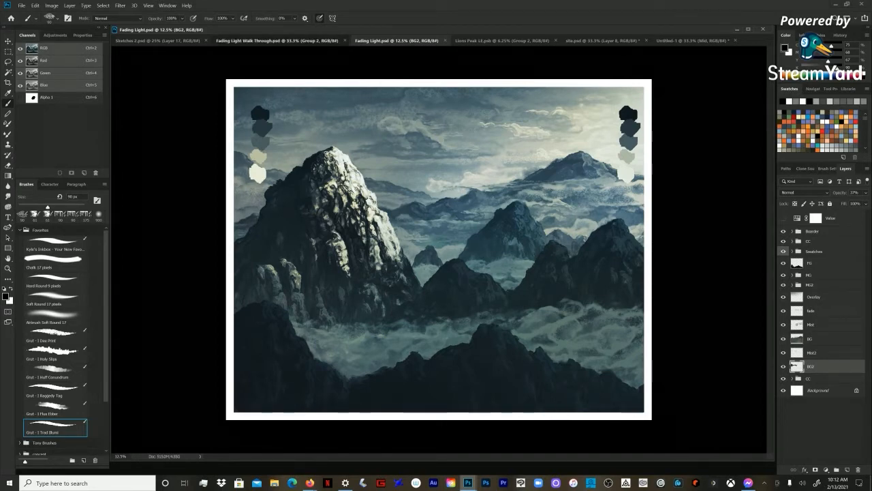
pyautogui.click(304, 40)
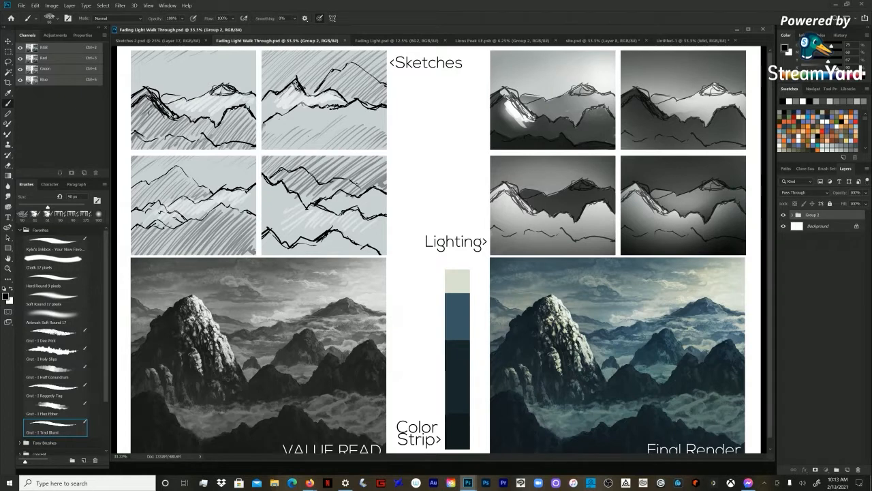
pyautogui.click(793, 214)
pyautogui.click(819, 225)
pyautogui.click(823, 235)
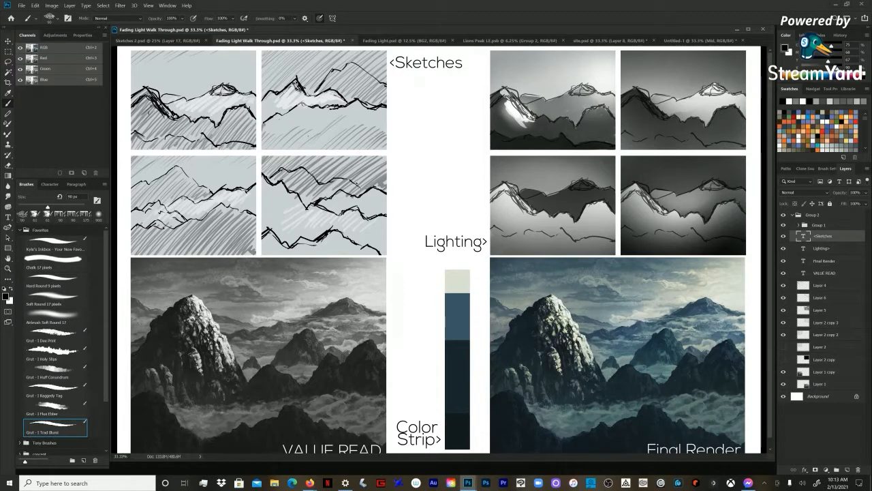
pyautogui.moveTo(443, 461); pyautogui.dragTo(443, 475)
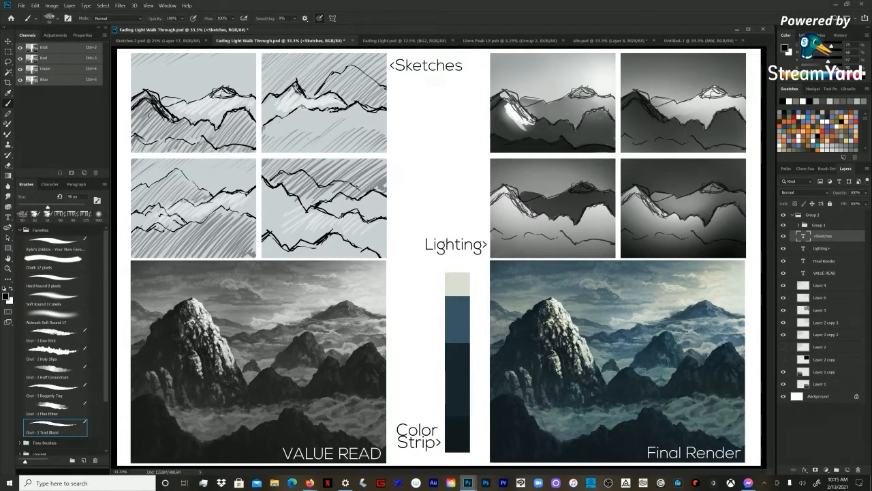
# Step: In the Fading Light document, hide everything from the upper CC group down to BG2, keeping the border and the lower CC sky group
pyautogui.click(406, 41)
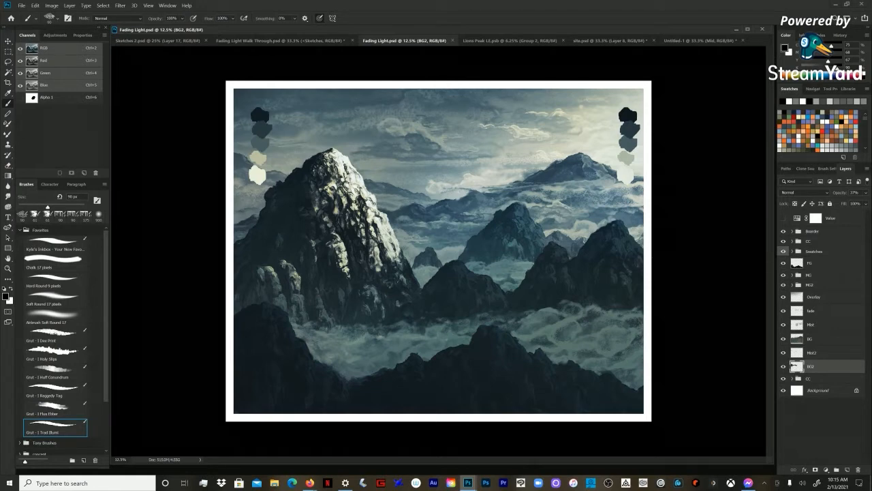
pyautogui.click(821, 353)
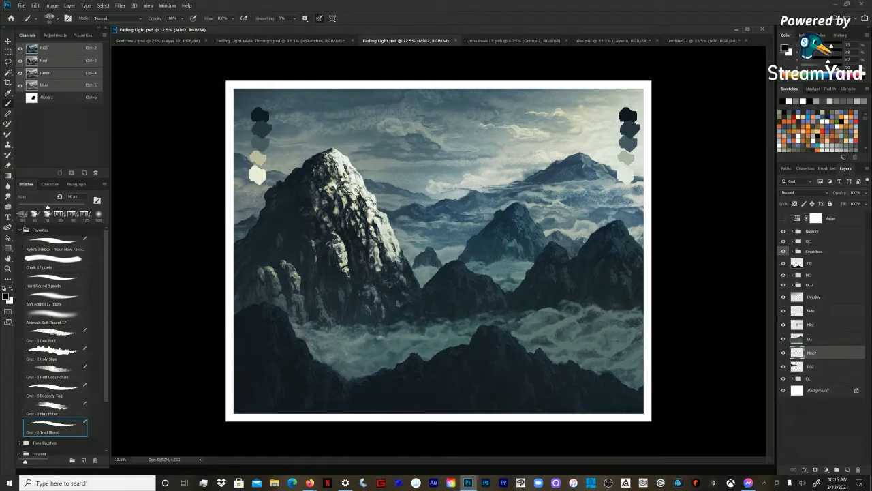
pyautogui.click(822, 231)
pyautogui.click(822, 241)
pyautogui.moveTo(783, 242); pyautogui.dragTo(784, 251)
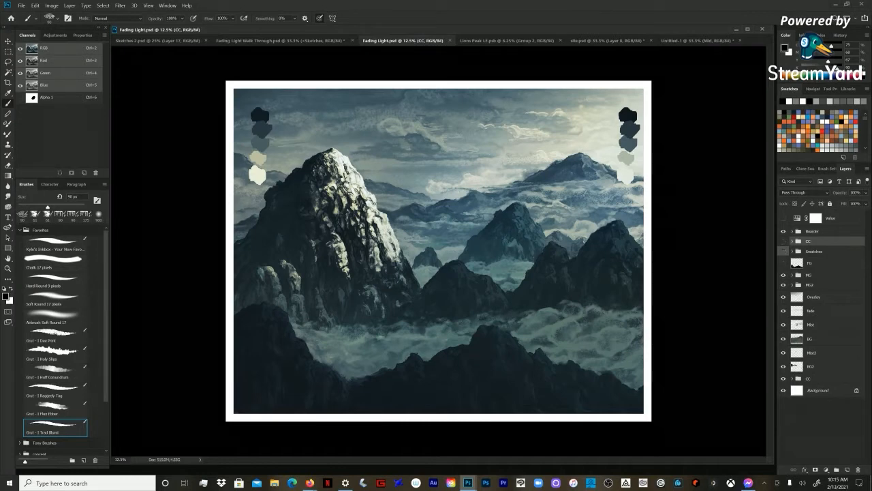
pyautogui.click(784, 366)
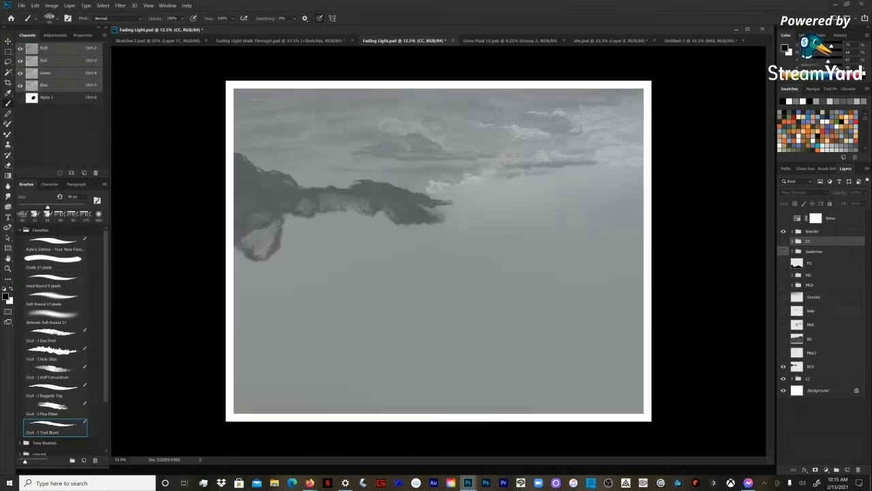
pyautogui.click(821, 367)
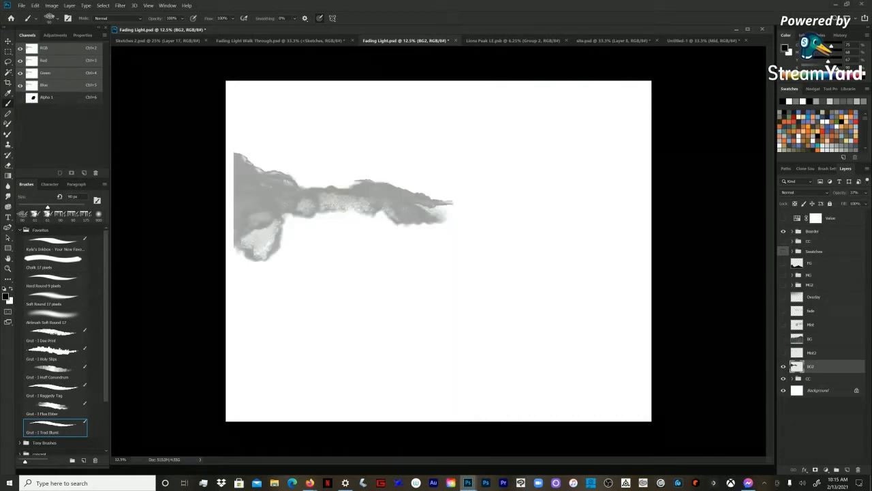
pyautogui.click(784, 378)
pyautogui.click(784, 367)
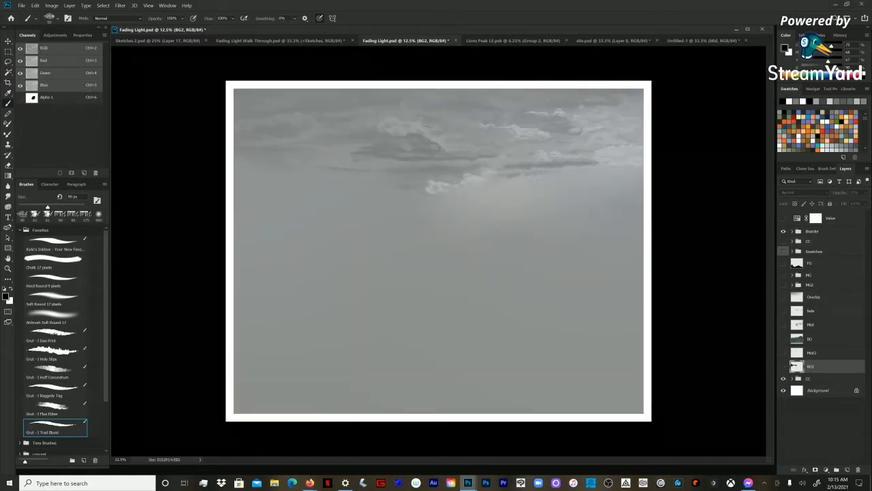
# Step: Expand the lower CC group and reveal the BG2, Mist2, BG, Mist, Fade and Overlay layers one by one
pyautogui.click(792, 378)
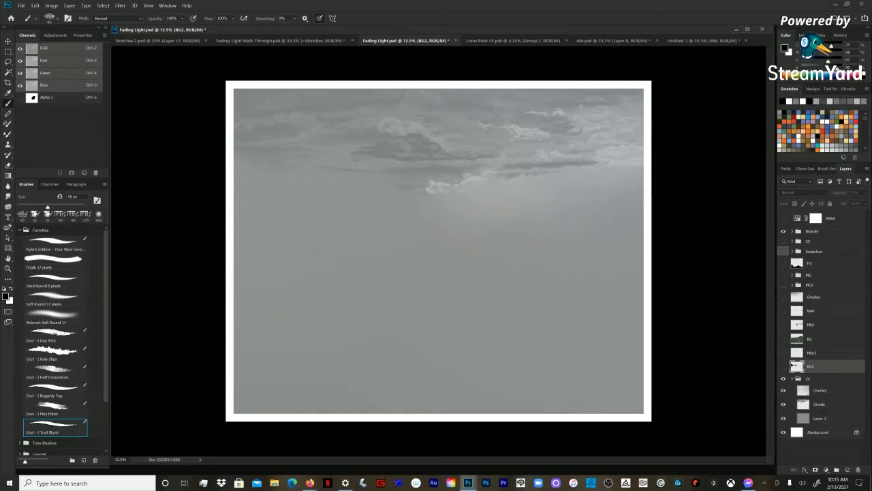
pyautogui.click(783, 367)
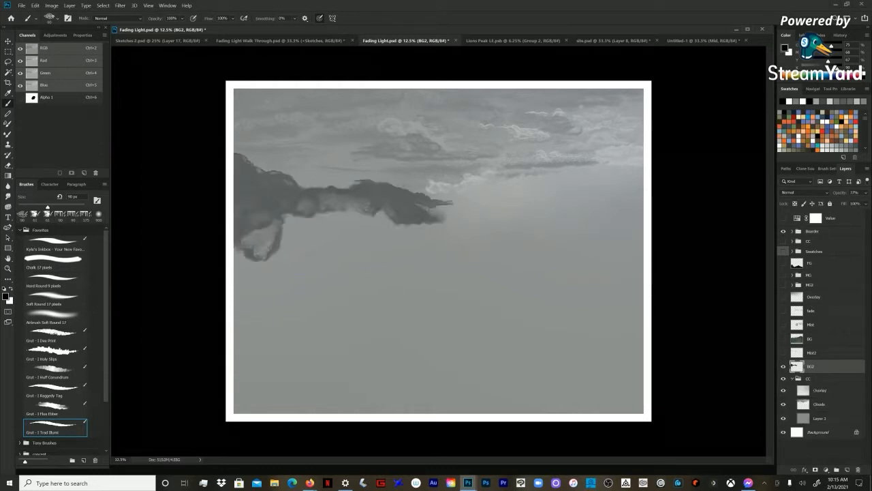
pyautogui.click(783, 353)
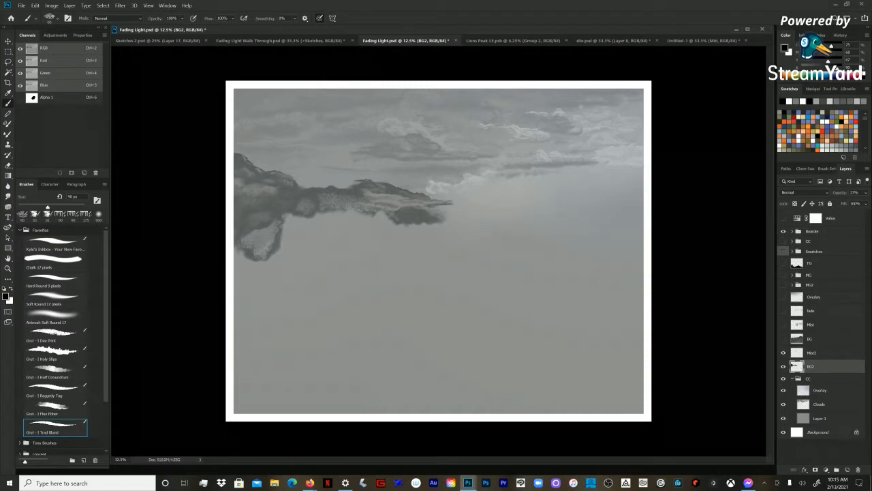
pyautogui.click(783, 339)
pyautogui.click(784, 325)
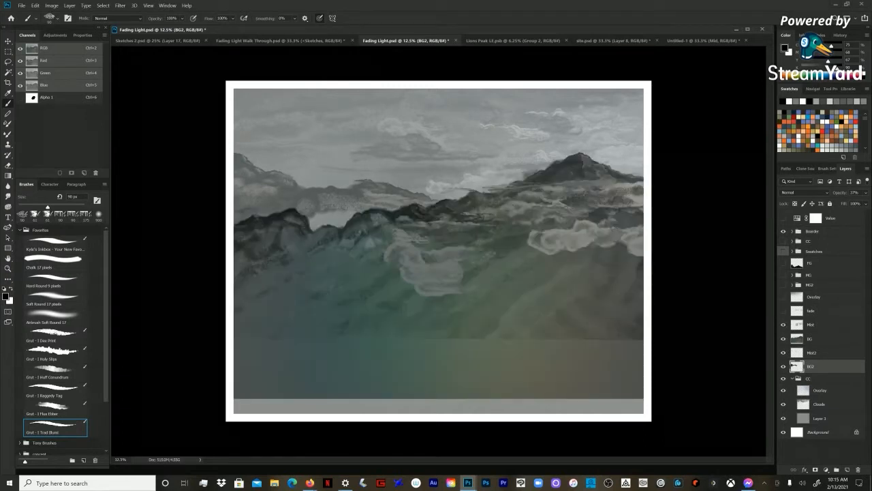
pyautogui.click(784, 310)
pyautogui.click(784, 296)
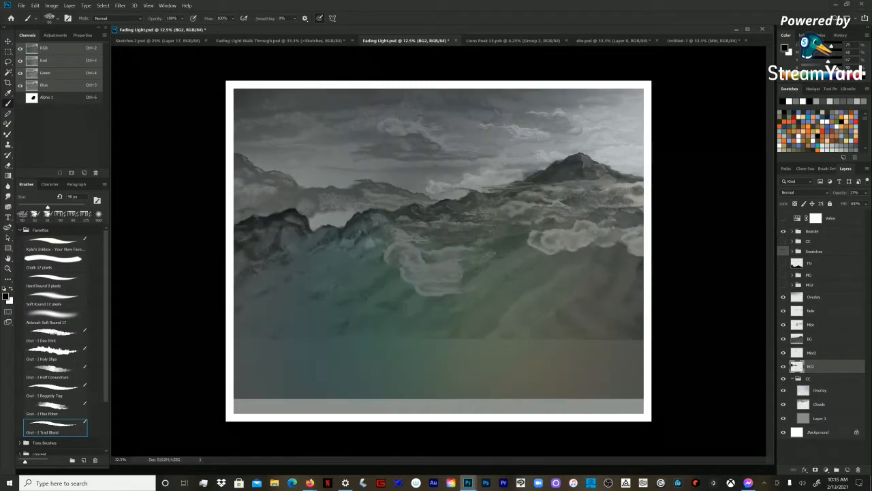
# Step: Reveal MG2, MG, FG, Swatches and the upper CC colour group in turn to complete the painting
pyautogui.click(784, 284)
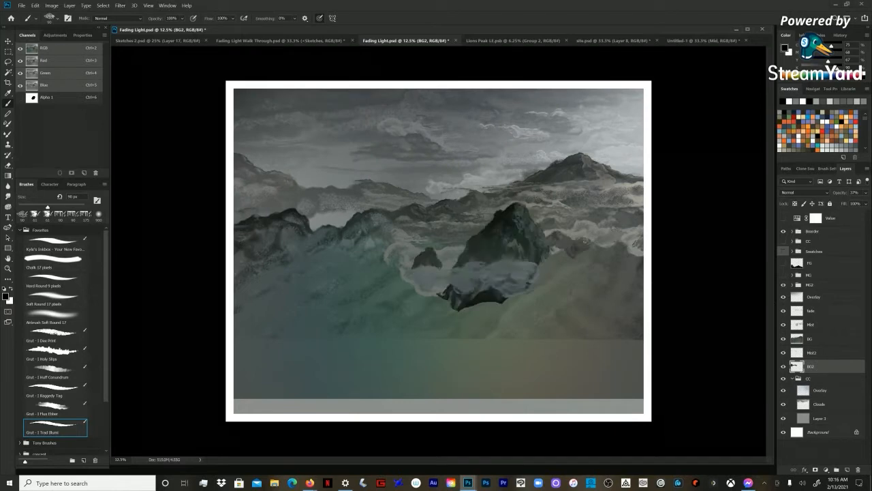
pyautogui.click(784, 275)
pyautogui.click(783, 262)
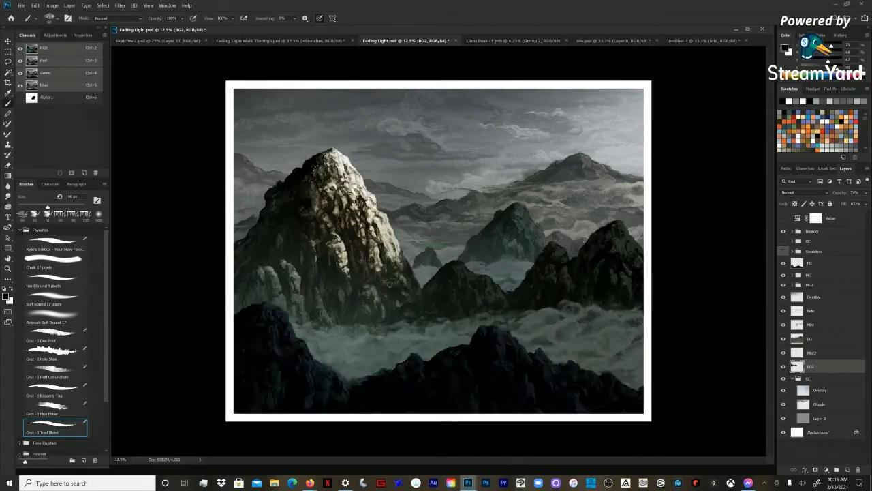
pyautogui.click(784, 251)
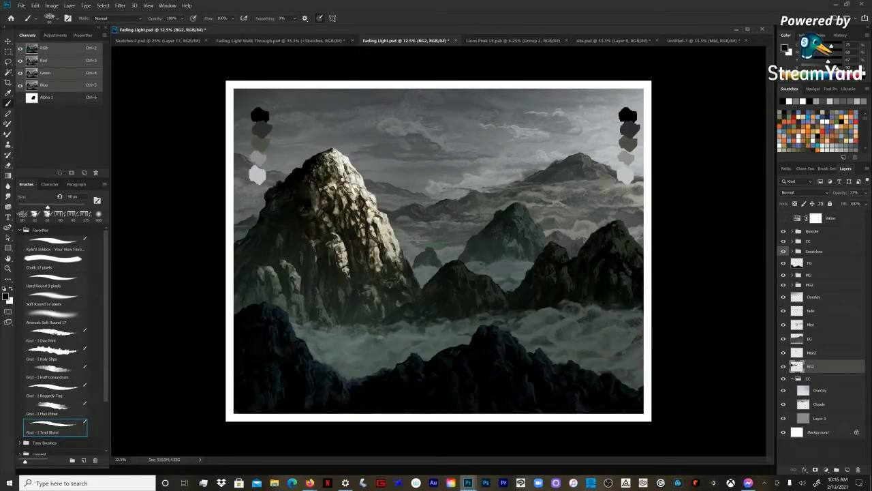
pyautogui.click(783, 240)
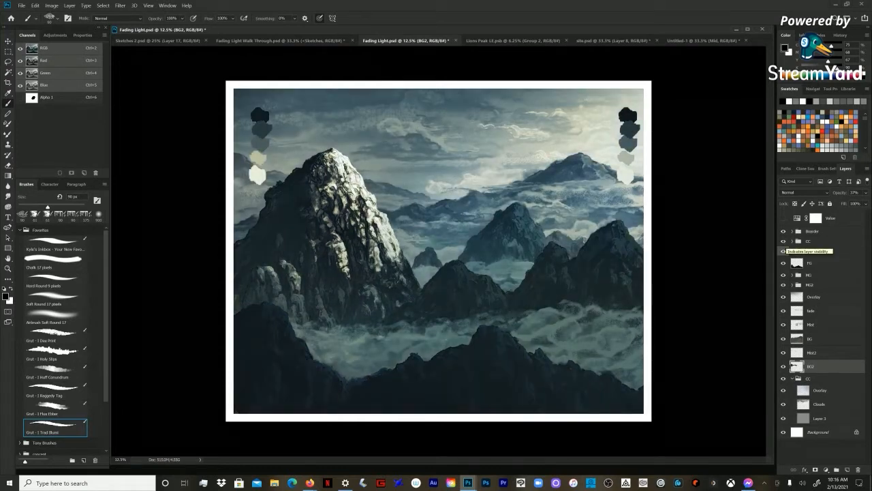
# Step: Hide the layers and groups one by one from the upper CC group down to Fade, and show them all again
pyautogui.click(784, 240)
pyautogui.click(784, 251)
pyautogui.click(784, 262)
pyautogui.click(783, 275)
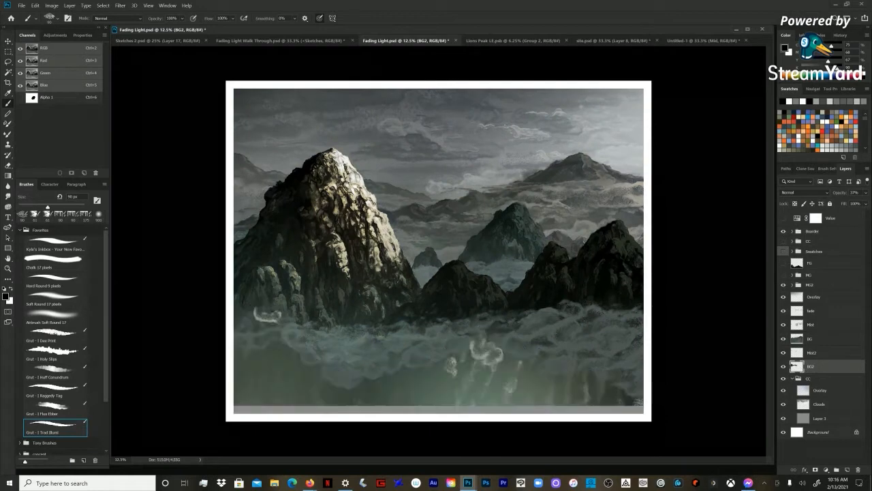
pyautogui.click(783, 284)
pyautogui.click(784, 296)
pyautogui.click(784, 310)
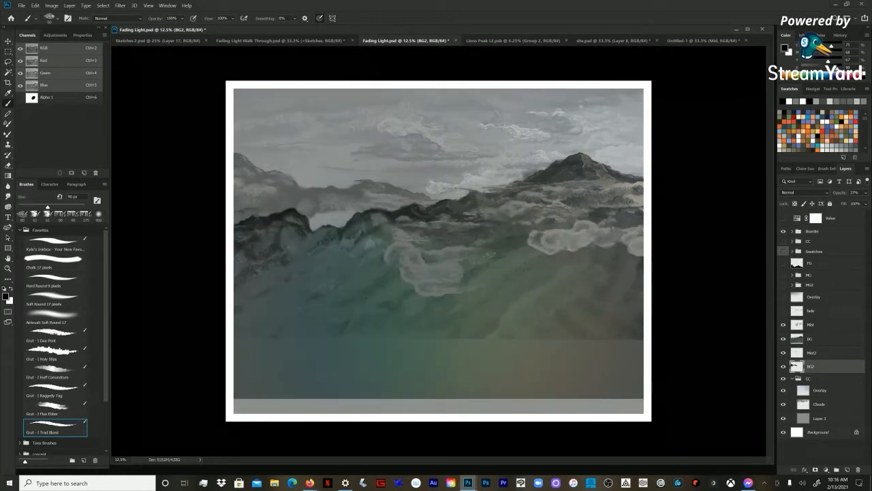
pyautogui.moveTo(783, 310); pyautogui.dragTo(783, 241)
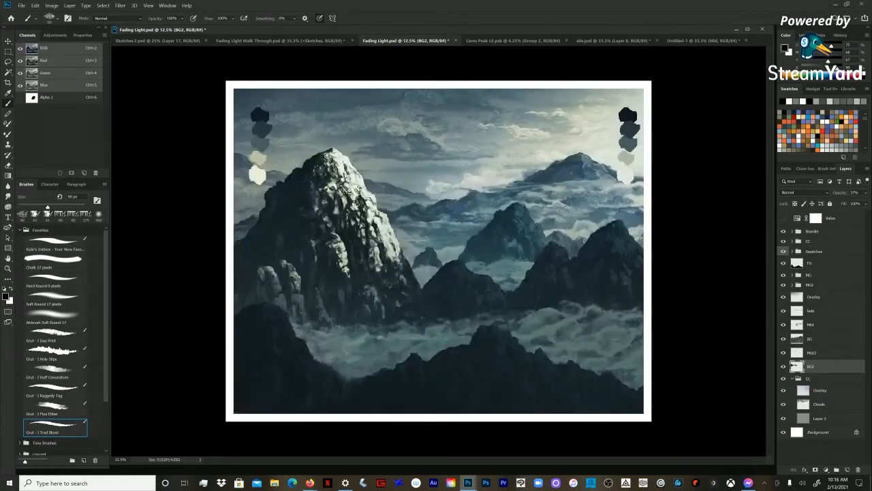
# Step: Hide everything from the upper CC group down to BG2 and select the Overlay layer inside the lower CC group
pyautogui.click(792, 378)
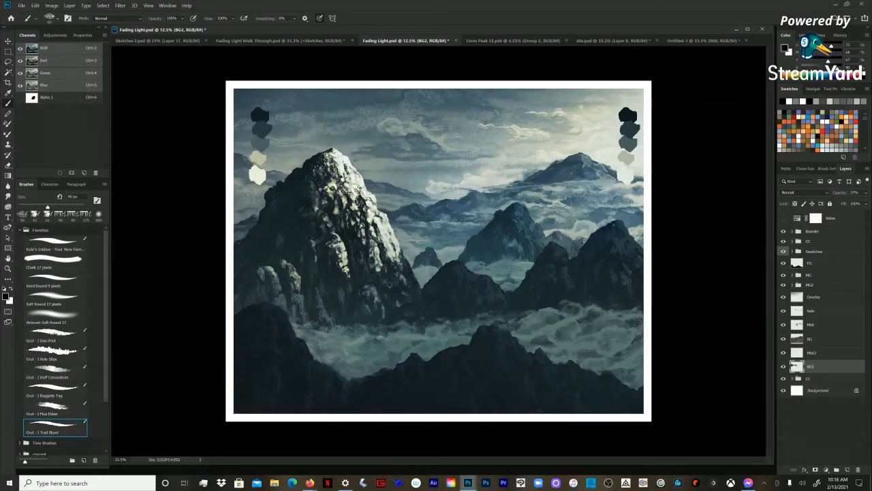
pyautogui.moveTo(784, 241); pyautogui.dragTo(784, 365)
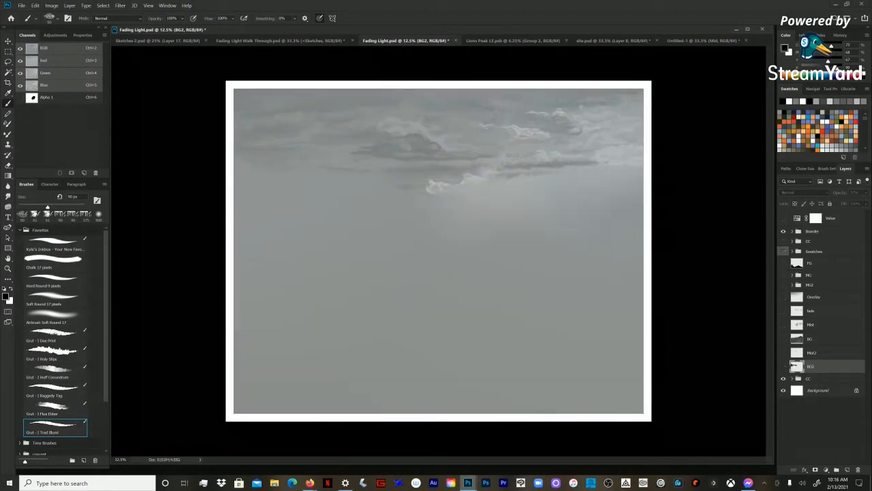
pyautogui.click(792, 378)
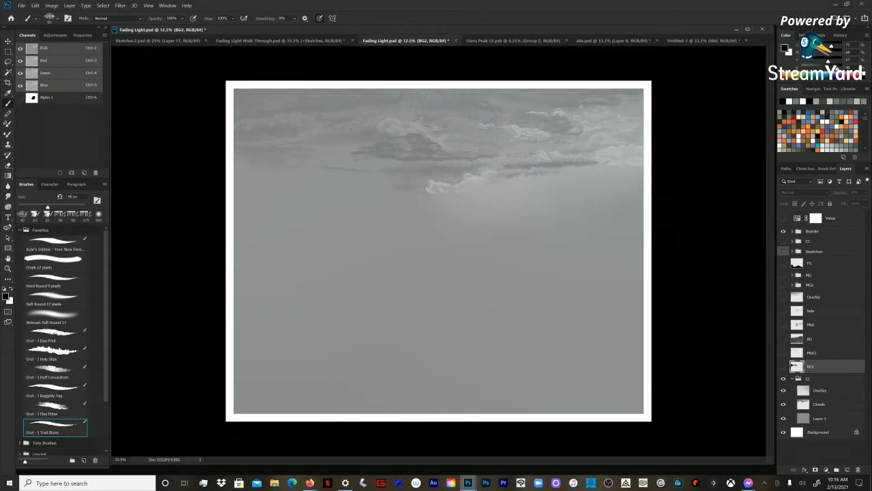
pyautogui.click(820, 391)
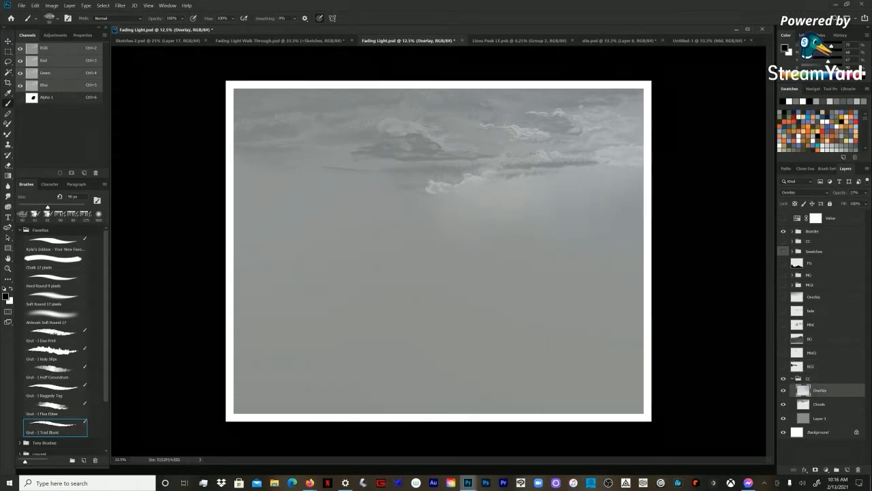
# Step: Reveal the BG2 layer and add a new empty layer above Clouds in the lower CC group
pyautogui.click(820, 404)
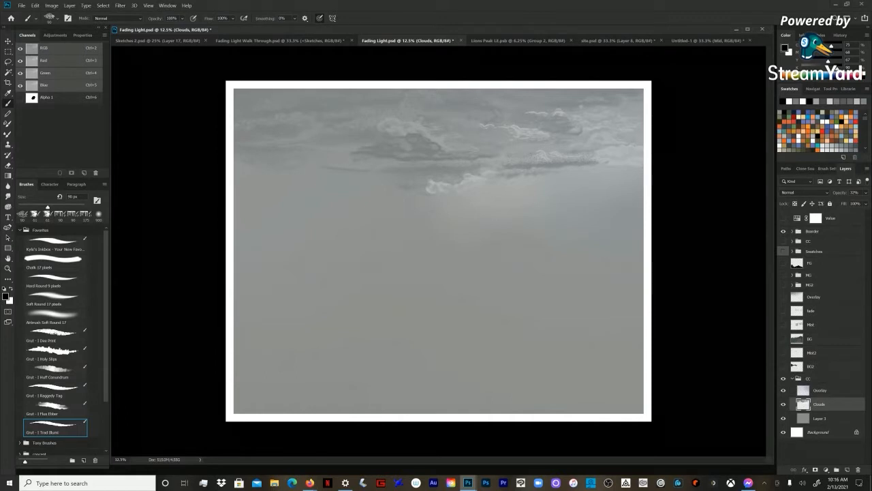
pyautogui.click(783, 366)
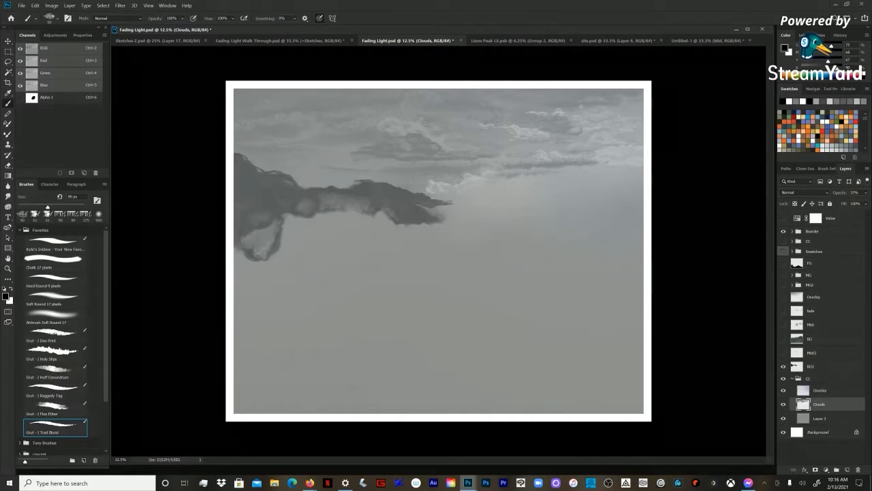
pyautogui.hotkey('ctrl', 'shift', 'n')
pyautogui.press('Return')
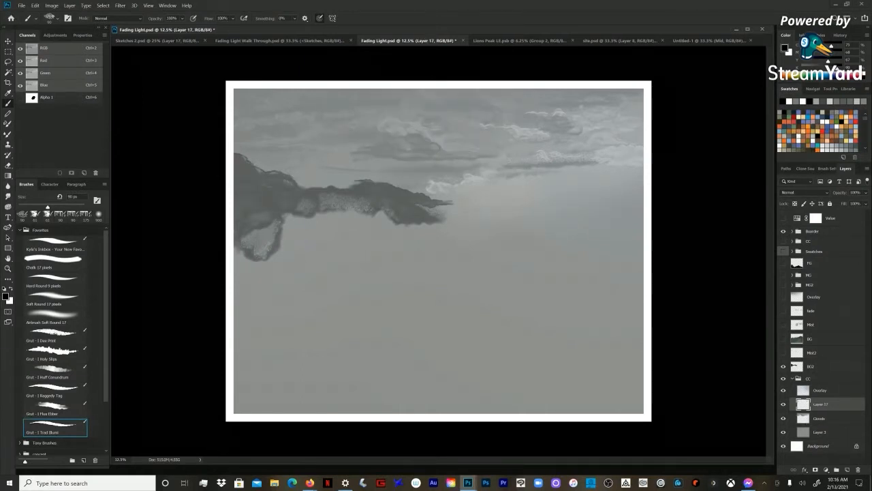
# Step: Choose the Grut - I Flux Ether brush and move the new layer out of the lower CC group to above BG2
pyautogui.click(55, 408)
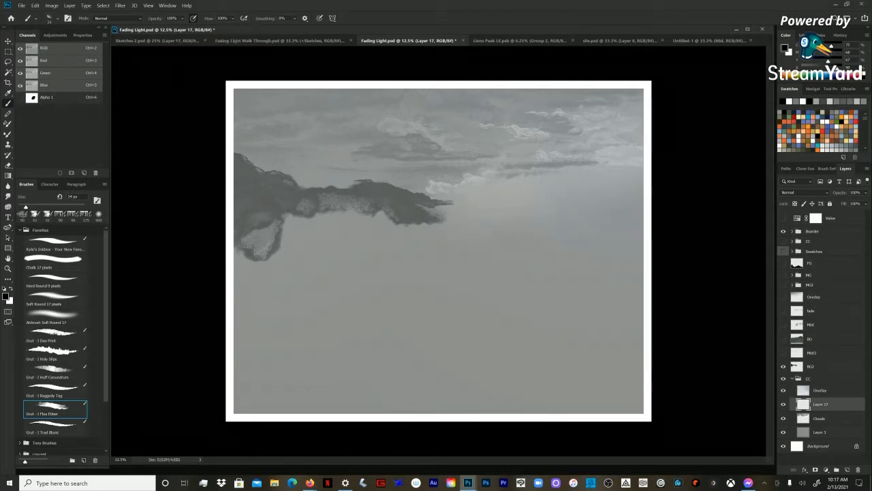
pyautogui.click(117, 19)
pyautogui.click(117, 19)
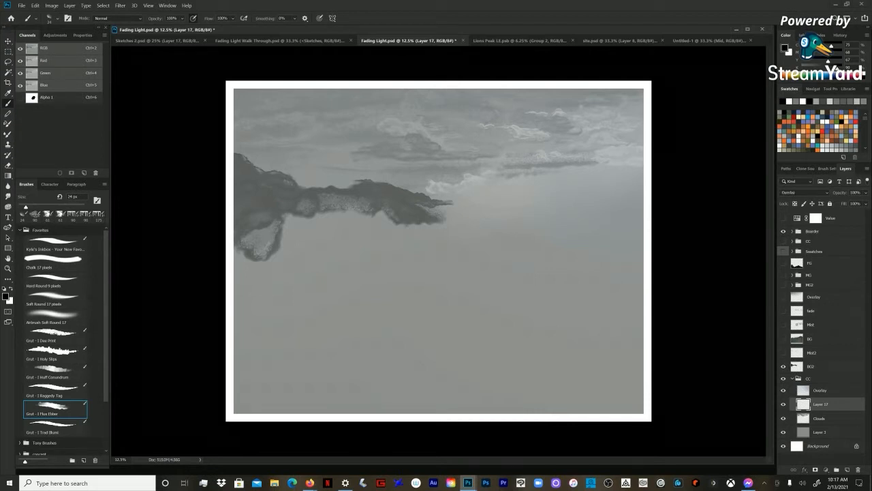
pyautogui.click(803, 390)
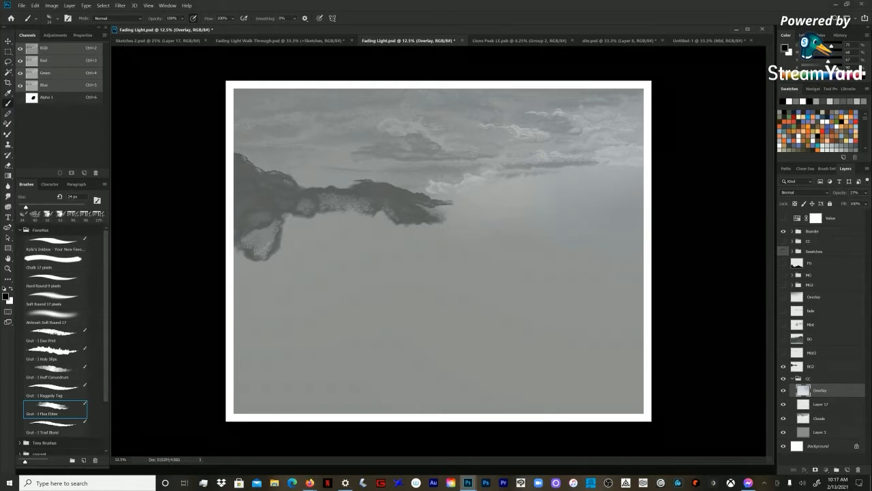
pyautogui.click(821, 404)
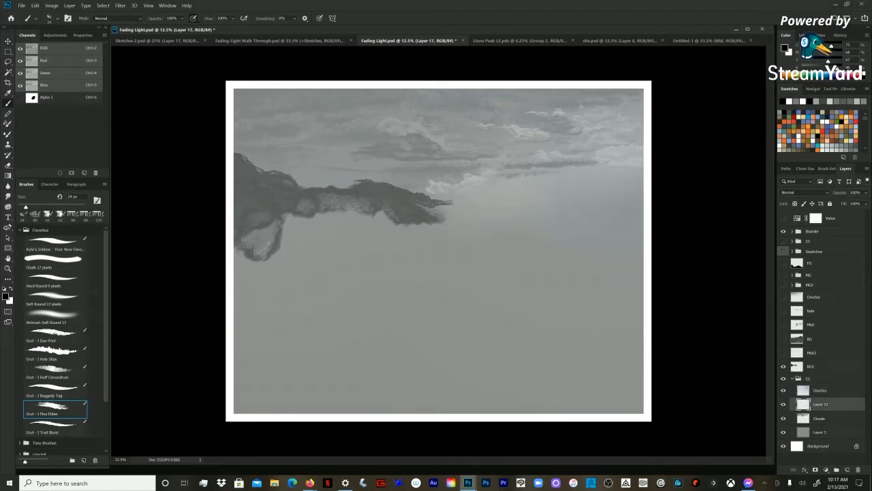
pyautogui.moveTo(821, 404); pyautogui.dragTo(820, 360)
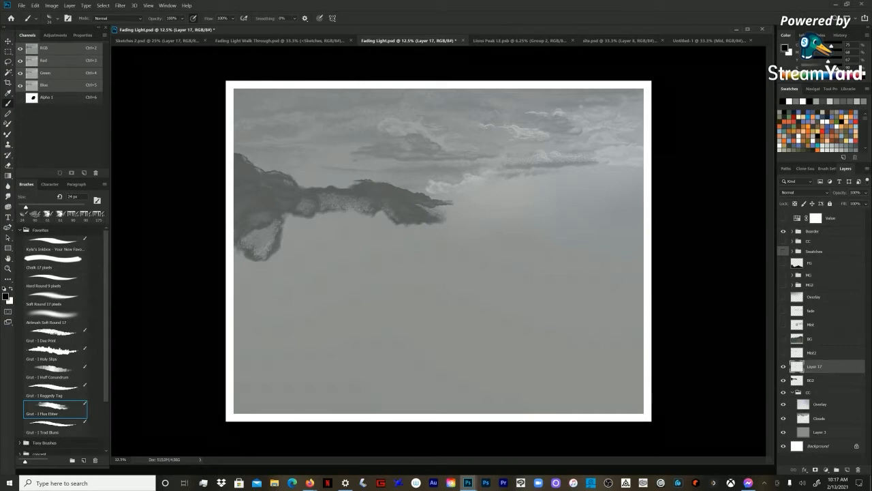
# Step: Sample the distant ridge's dark grey, enlarge the brush to 90 px and paint a short slanted stroke beyond the ridge's right end
pyautogui.keyDown('alt'); pyautogui.click(382, 195); pyautogui.keyUp('alt')
pyautogui.press(']')
pyautogui.press(']')
pyautogui.press(']')
pyautogui.press(']')
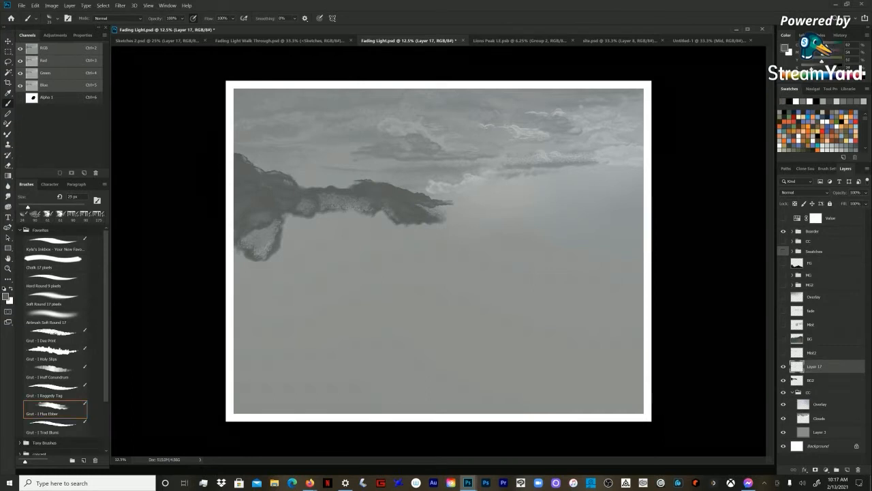
pyautogui.press(']')
pyautogui.press(']')
pyautogui.press(']')
pyautogui.press(']')
pyautogui.press(']')
pyautogui.moveTo(483, 200); pyautogui.dragTo(514, 191)
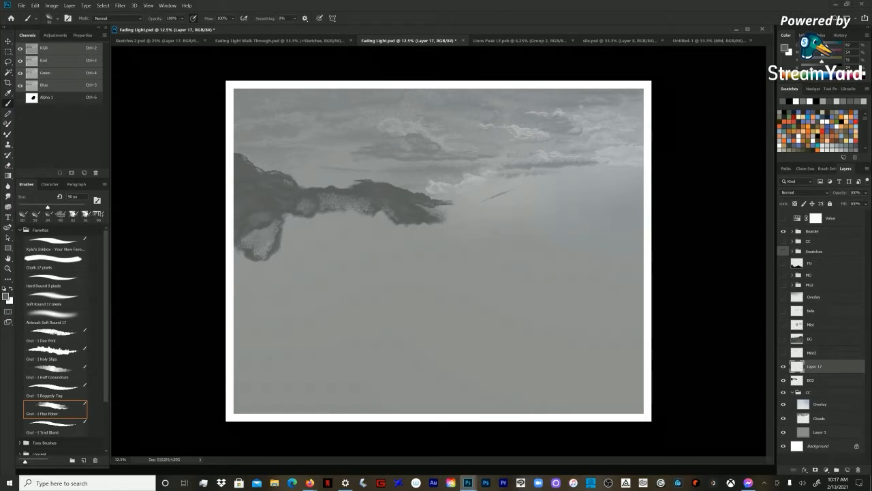
# Step: Paint a rough mountain outline from the right end of the distant ridge across the sky toward the canvas's right edge
pyautogui.press(']')
pyautogui.press(']')
pyautogui.press(']')
pyautogui.press(']')
pyautogui.press(']')
pyautogui.press(']')
pyautogui.moveTo(462, 201)
pyautogui.mouseDown()
pyautogui.moveTo(500, 193)
pyautogui.moveTo(553, 162)
pyautogui.moveTo(578, 179)
pyautogui.moveTo(549, 165)
pyautogui.moveTo(517, 188)
pyautogui.moveTo(474, 199)
pyautogui.mouseUp()
pyautogui.moveTo(549, 170)
pyautogui.mouseDown()
pyautogui.moveTo(583, 183)
pyautogui.moveTo(563, 181)
pyautogui.moveTo(580, 190)
pyautogui.moveTo(551, 161)
pyautogui.moveTo(443, 208)
pyautogui.moveTo(475, 205)
pyautogui.mouseUp()
pyautogui.moveTo(546, 173)
pyautogui.mouseDown()
pyautogui.moveTo(585, 184)
pyautogui.moveTo(616, 175)
pyautogui.moveTo(627, 185)
pyautogui.moveTo(607, 166)
pyautogui.moveTo(569, 189)
pyautogui.moveTo(604, 182)
pyautogui.moveTo(606, 168)
pyautogui.mouseUp()
# Step: Thicken the new mountain outline with broad strokes, using the brush at 600 px and 300 px
pyautogui.press(']')
pyautogui.press(']')
pyautogui.press(']')
pyautogui.press(']')
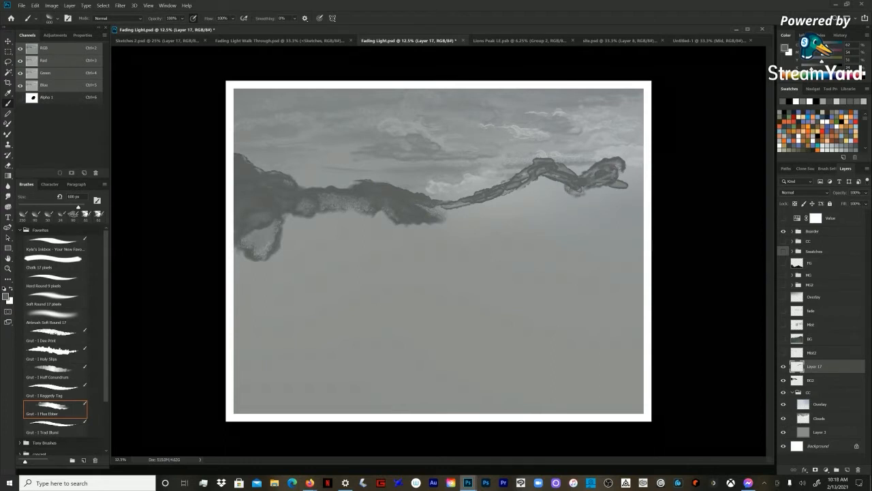
pyautogui.moveTo(554, 176); pyautogui.dragTo(527, 180)
pyautogui.press('[')
pyautogui.press('[')
pyautogui.press('[')
pyautogui.moveTo(618, 168)
pyautogui.mouseDown()
pyautogui.moveTo(625, 162)
pyautogui.moveTo(631, 176)
pyautogui.moveTo(560, 169)
pyautogui.mouseUp()
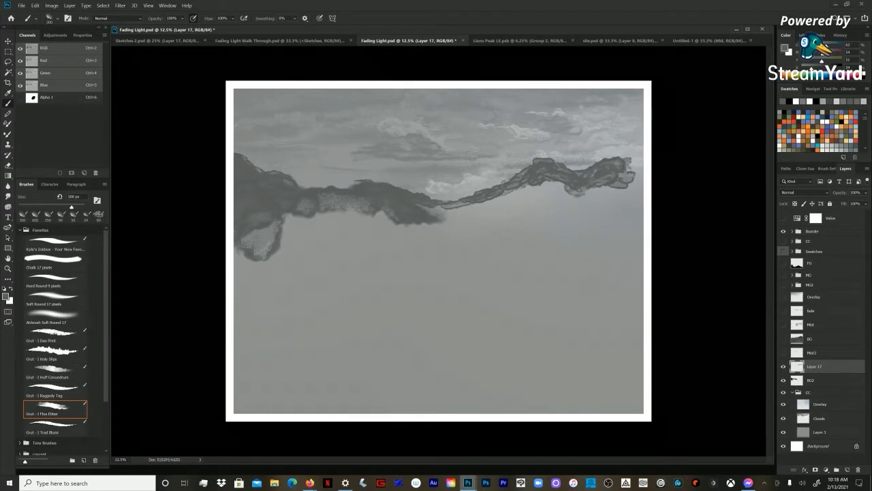
pyautogui.moveTo(488, 202)
pyautogui.mouseDown()
pyautogui.moveTo(469, 209)
pyautogui.moveTo(491, 204)
pyautogui.mouseUp()
# Step: Fill in the new mountain's slopes and extend its base to the painting's right edge, varying the brush size up to 1000 px
pyautogui.press('[')
pyautogui.press('[')
pyautogui.press('[')
pyautogui.press('[')
pyautogui.press('[')
pyautogui.press('[')
pyautogui.press('[')
pyautogui.press('[')
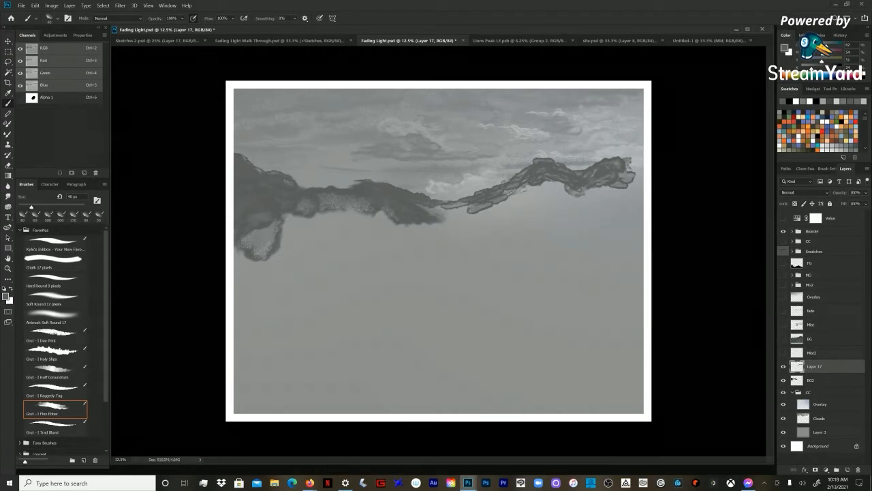
pyautogui.press('[')
pyautogui.press('[')
pyautogui.press('[')
pyautogui.press('[')
pyautogui.press('[')
pyautogui.press('[')
pyautogui.press('[')
pyautogui.press('[')
pyautogui.press('[')
pyautogui.press('[')
pyautogui.press('[')
pyautogui.press(']')
pyautogui.press(']')
pyautogui.press(']')
pyautogui.press(']')
pyautogui.press(']')
pyautogui.press(']')
pyautogui.press(']')
pyautogui.press(']')
pyautogui.press(']')
pyautogui.press(']')
pyautogui.press(']')
pyautogui.press(']')
pyautogui.moveTo(530, 191)
pyautogui.mouseDown()
pyautogui.moveTo(595, 197)
pyautogui.moveTo(637, 182)
pyautogui.moveTo(638, 167)
pyautogui.moveTo(632, 202)
pyautogui.moveTo(596, 181)
pyautogui.moveTo(500, 201)
pyautogui.mouseUp()
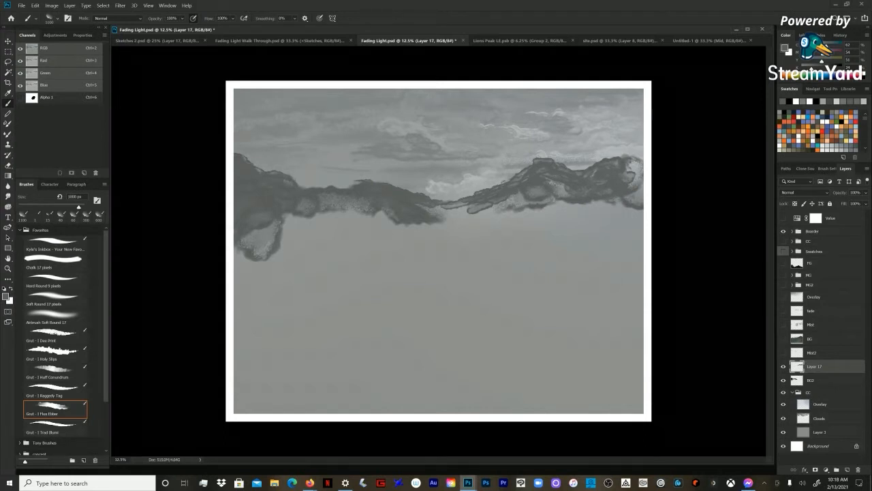
pyautogui.moveTo(530, 190)
pyautogui.mouseDown()
pyautogui.moveTo(586, 208)
pyautogui.moveTo(641, 194)
pyautogui.mouseUp()
pyautogui.moveTo(488, 206)
pyautogui.mouseDown()
pyautogui.moveTo(451, 216)
pyautogui.moveTo(482, 217)
pyautogui.mouseUp()
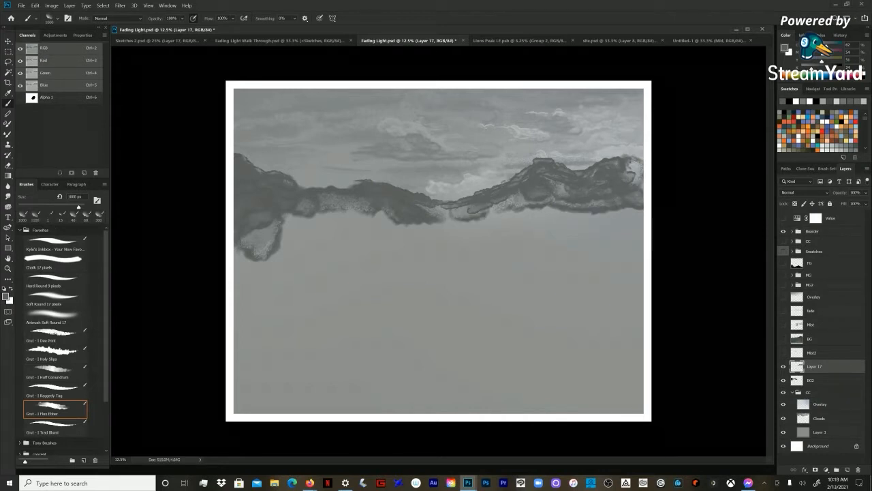
# Step: Hide the painted mountain layer and reveal BG, Mist2, Mist, Fade, Overlay, MG2, MG, FG and the upper CC group
pyautogui.click(784, 366)
pyautogui.click(784, 339)
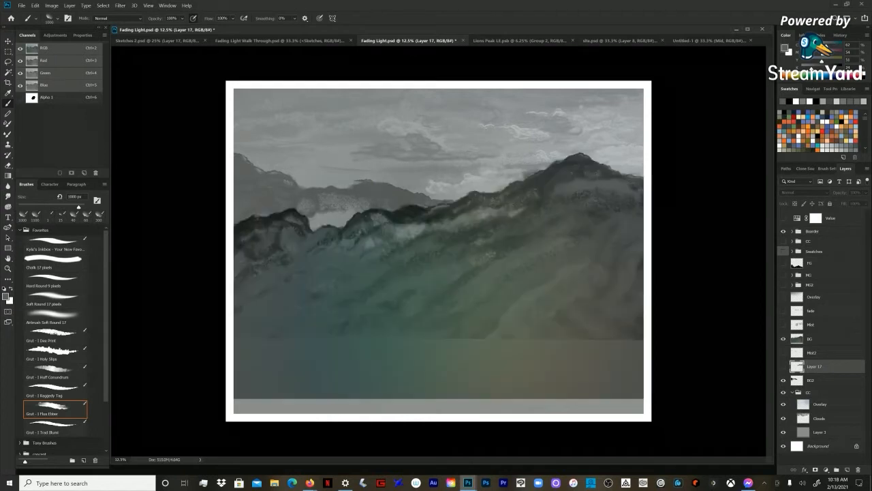
pyautogui.click(784, 353)
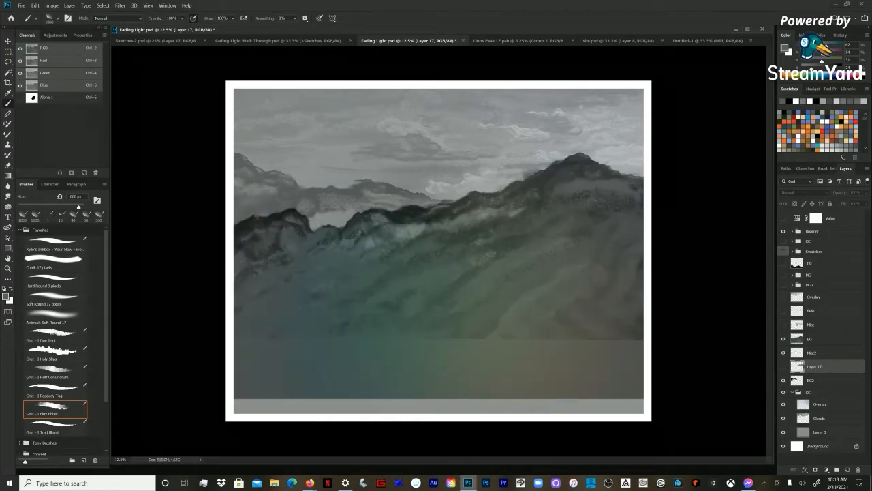
pyautogui.click(783, 324)
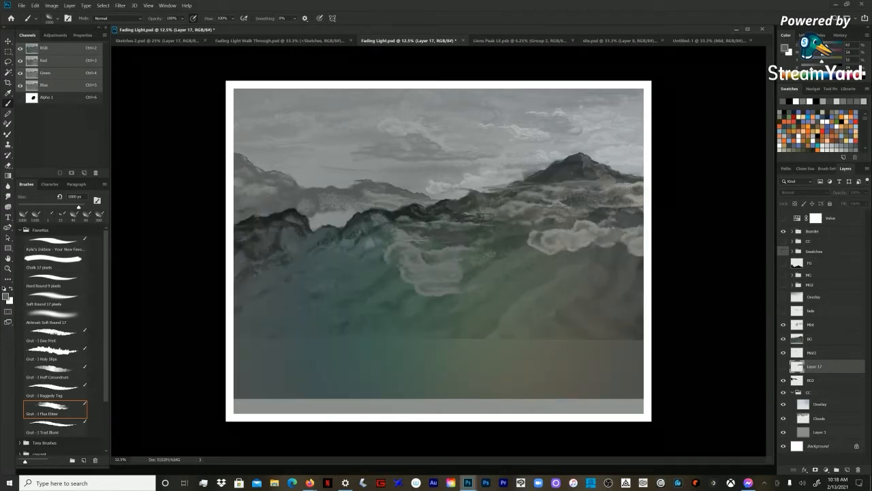
pyautogui.click(784, 296)
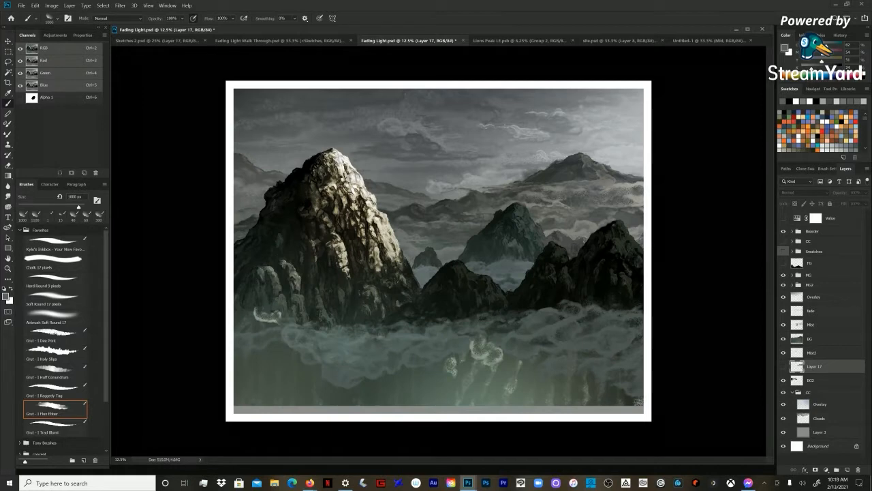
pyautogui.click(783, 263)
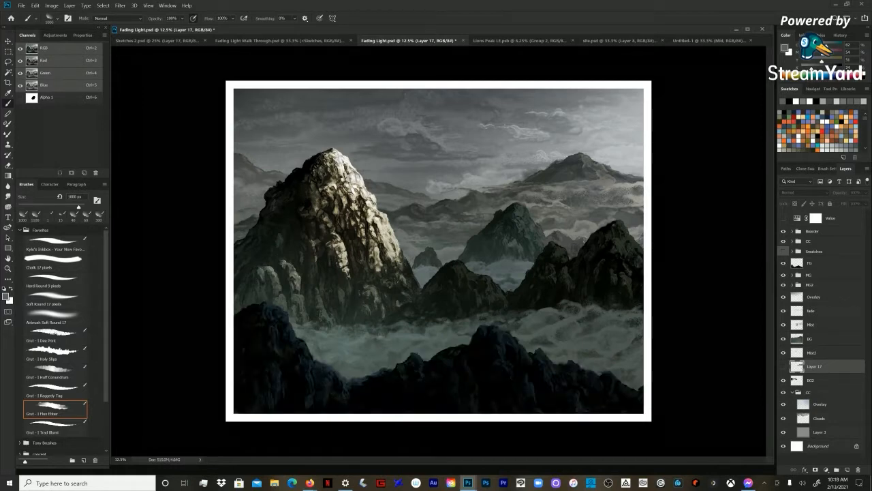
pyautogui.click(808, 242)
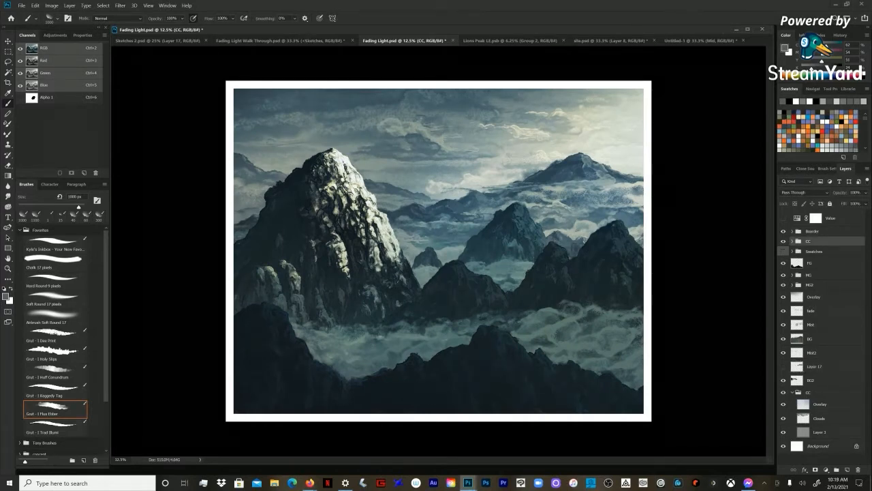
# Step: Expand the upper CC group and toggle its first nested CC group off and on to compare the colours
pyautogui.click(793, 242)
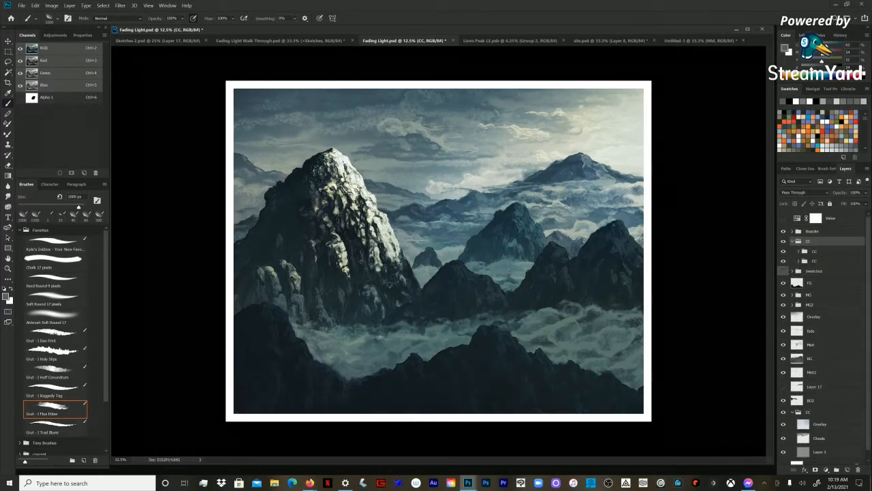
pyautogui.click(814, 251)
pyautogui.click(783, 252)
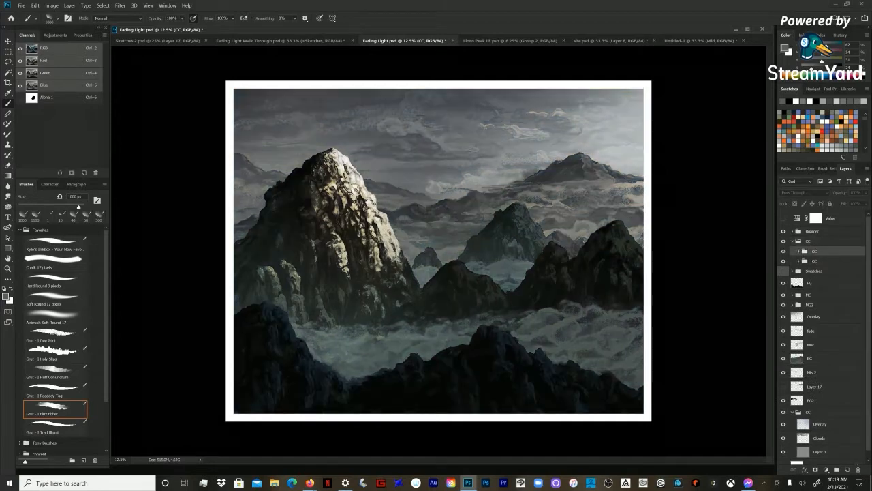
pyautogui.click(783, 251)
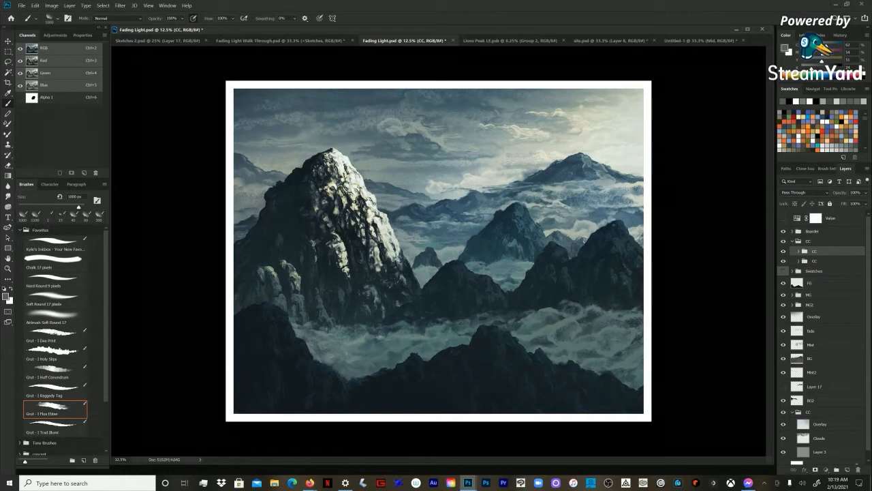
# Step: Expand the first nested CC group, select its Color Fill layer and compare the painting with that group hidden and shown
pyautogui.click(799, 252)
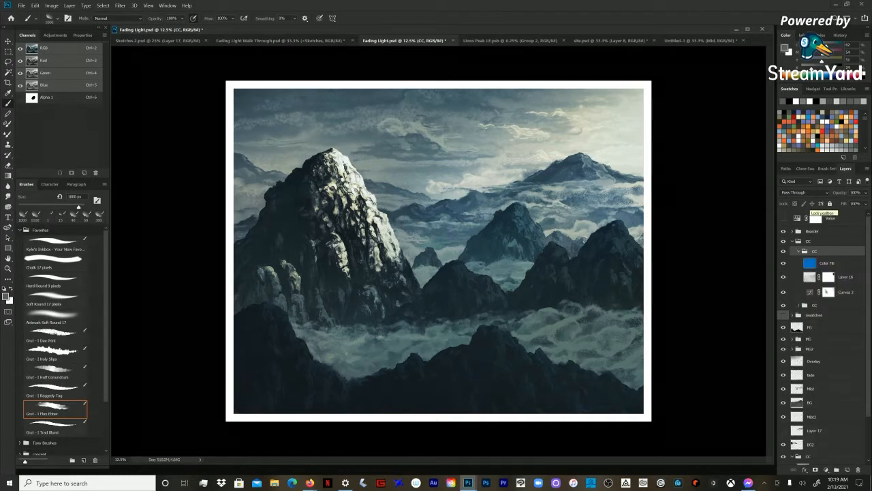
pyautogui.click(827, 263)
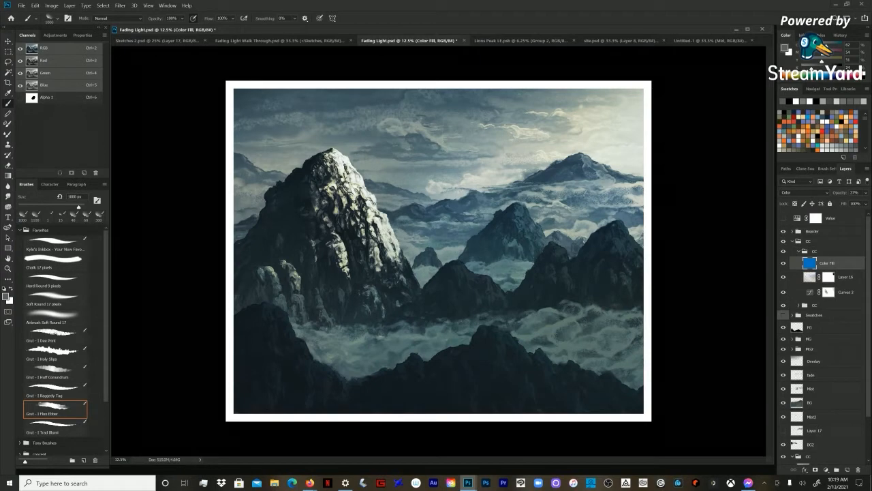
pyautogui.click(784, 252)
pyautogui.click(783, 251)
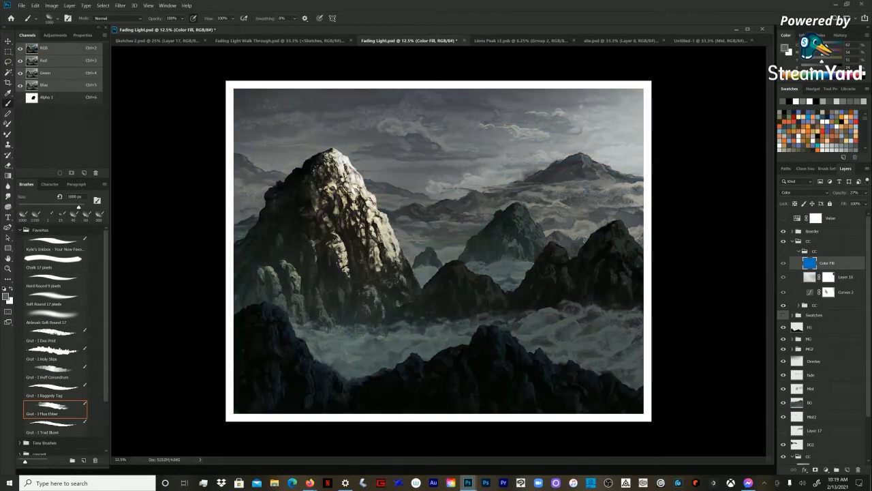
pyautogui.click(783, 252)
pyautogui.hotkey('ctrl', 'u')
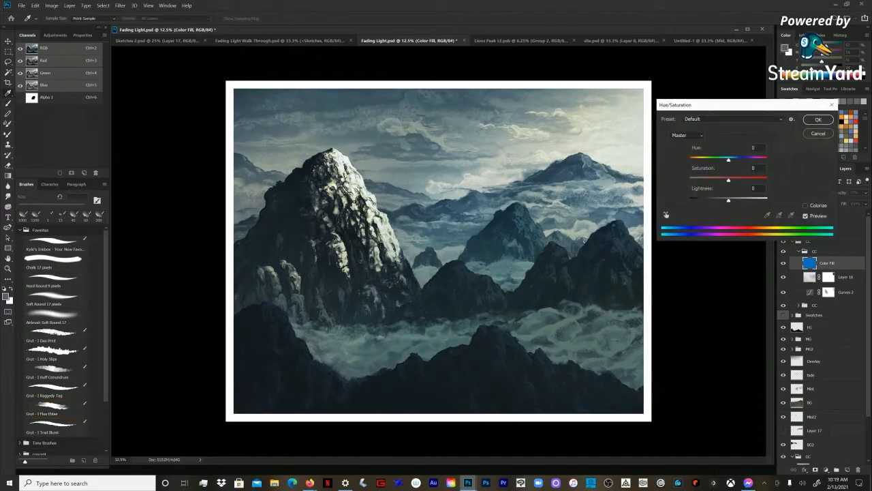
pyautogui.press('Escape')
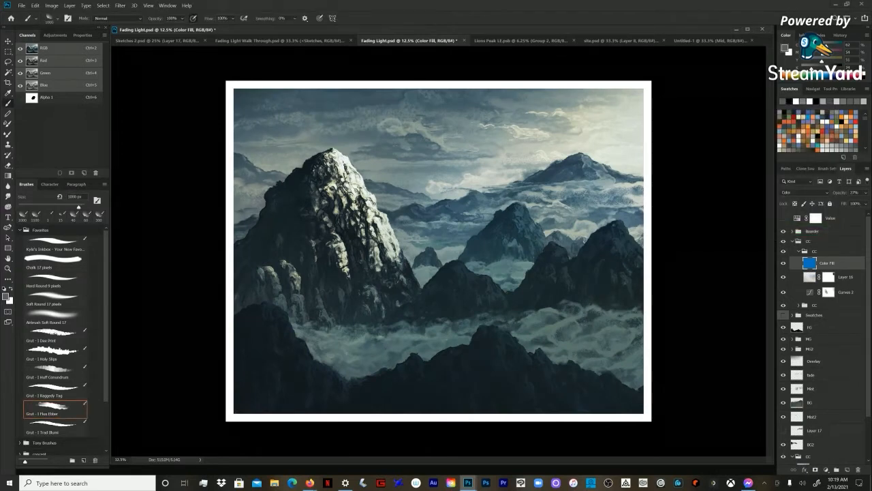
# Step: Add a new layer in Color blend mode above the Color Fill layer
pyautogui.hotkey('ctrl', 'shift', 'n')
pyautogui.click(414, 151)
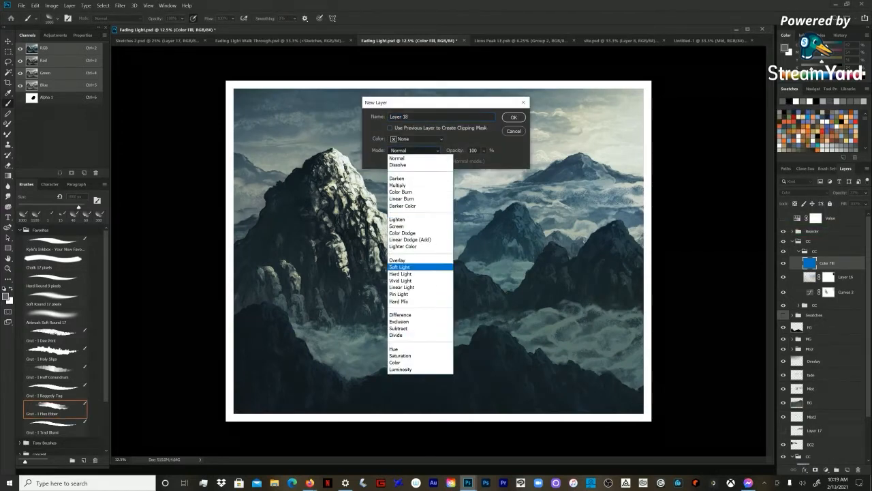
pyautogui.press('Down')
pyautogui.press('Return')
pyautogui.press('Return')
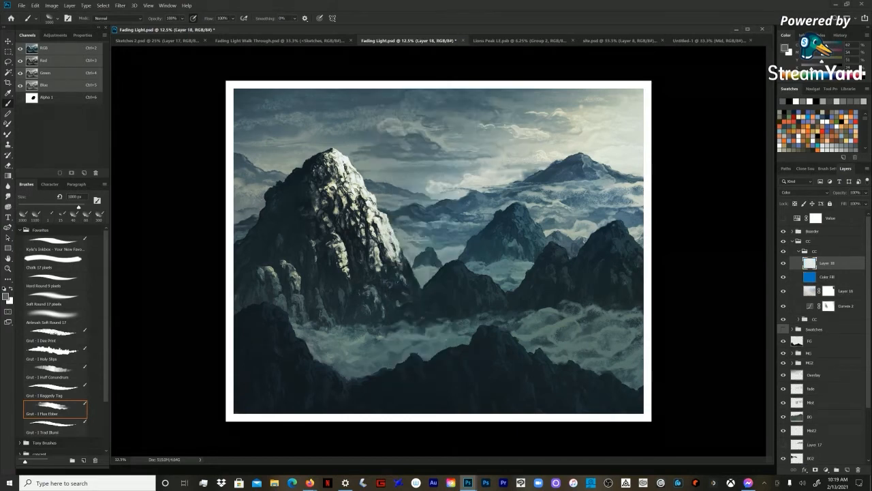
# Step: Hide the blue Color Fill layer and fill the new Color layer with a light orange swatch
pyautogui.click(828, 277)
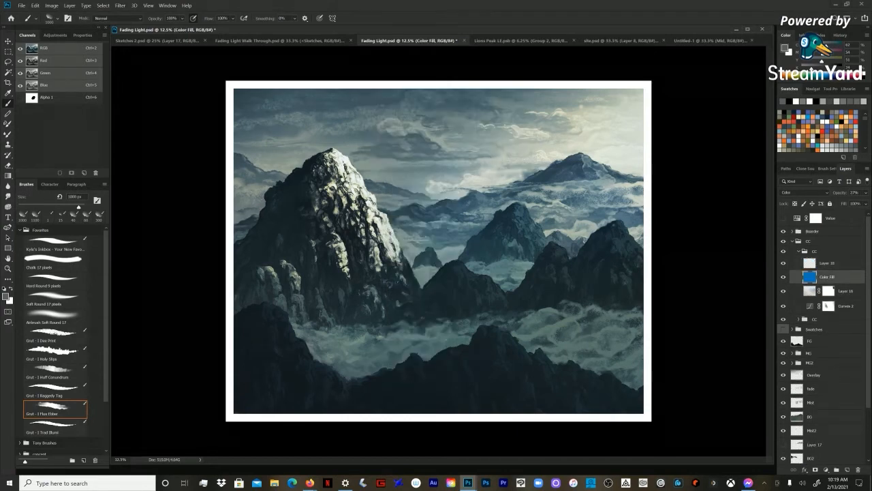
pyautogui.click(828, 263)
pyautogui.click(784, 277)
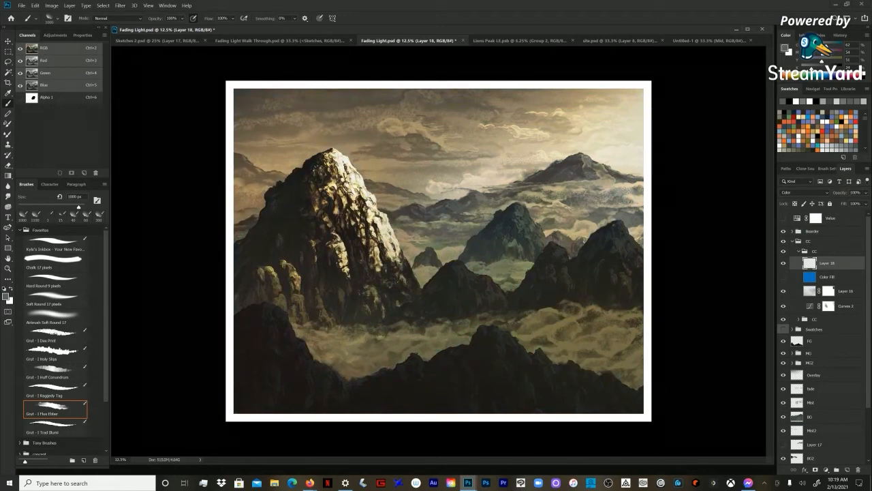
pyautogui.click(808, 132)
pyautogui.hotkey('alt', 'BackSpace')
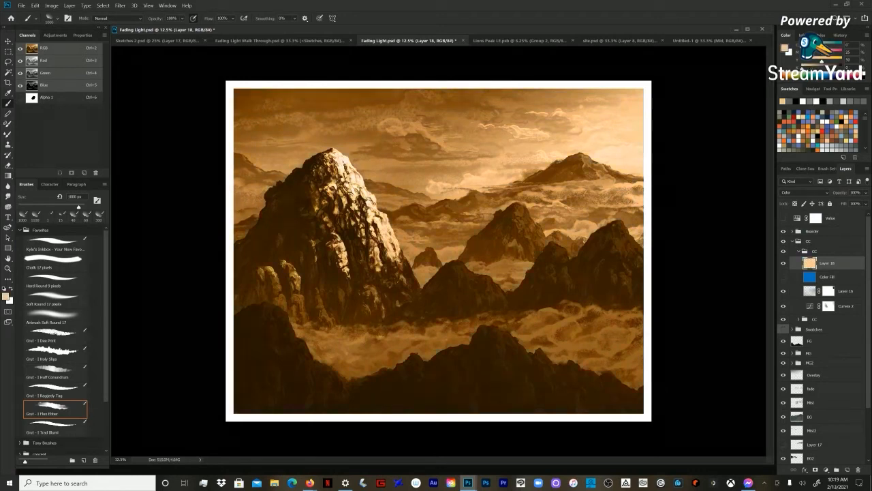
# Step: Lower the opacity of the orange Color layer and shift its hue to -37 with Hue/Saturation
pyautogui.click(866, 193)
pyautogui.moveTo(866, 203); pyautogui.dragTo(840, 203)
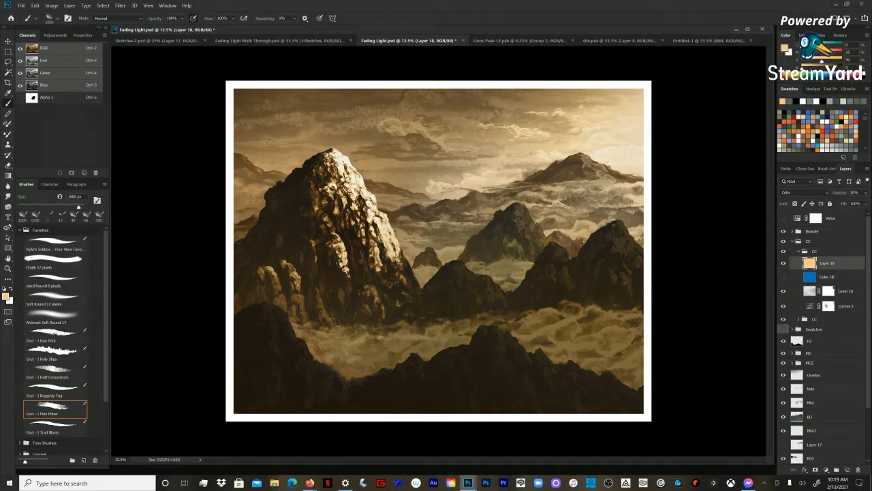
pyautogui.hotkey('ctrl', 'u')
pyautogui.moveTo(721, 160)
pyautogui.mouseDown()
pyautogui.moveTo(705, 160)
pyautogui.moveTo(737, 160)
pyautogui.mouseUp()
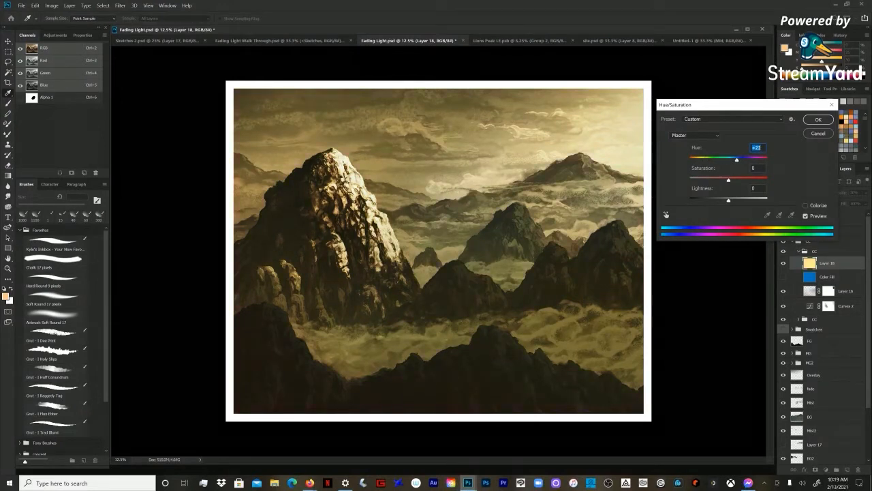
pyautogui.moveTo(737, 160)
pyautogui.mouseDown()
pyautogui.moveTo(704, 161)
pyautogui.moveTo(715, 160)
pyautogui.mouseUp()
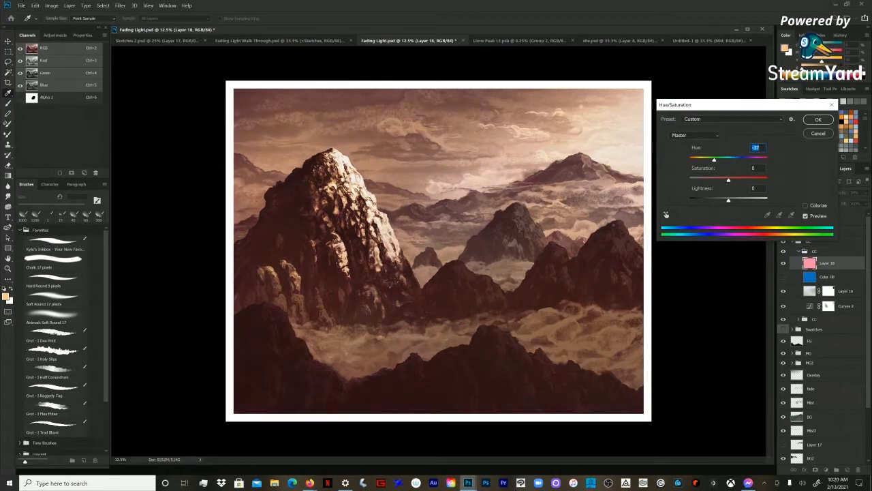
pyautogui.press('Return')
pyautogui.press('b')
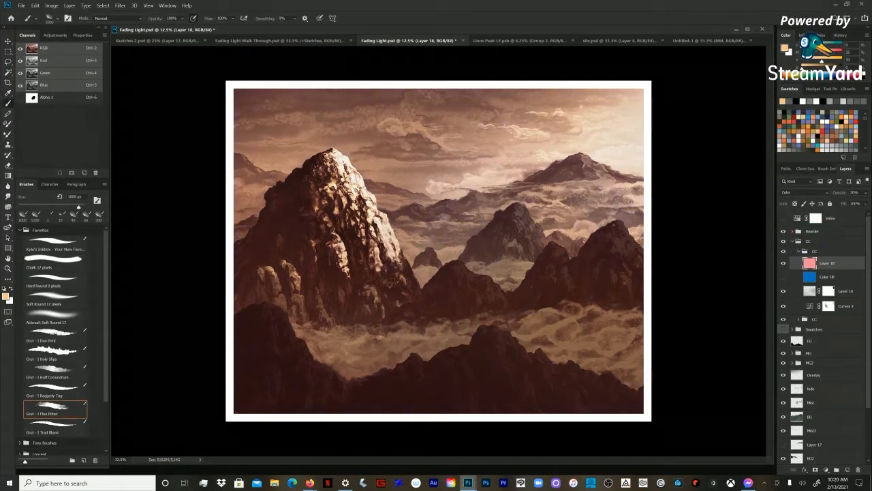
# Step: Hide the Curves 2 adjustment layer and add a new Curves adjustment layer above it
pyautogui.click(828, 306)
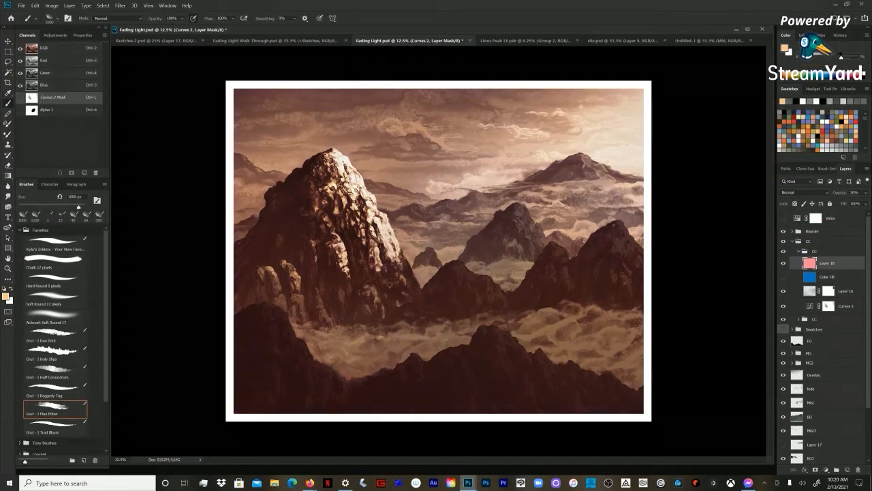
pyautogui.click(810, 306)
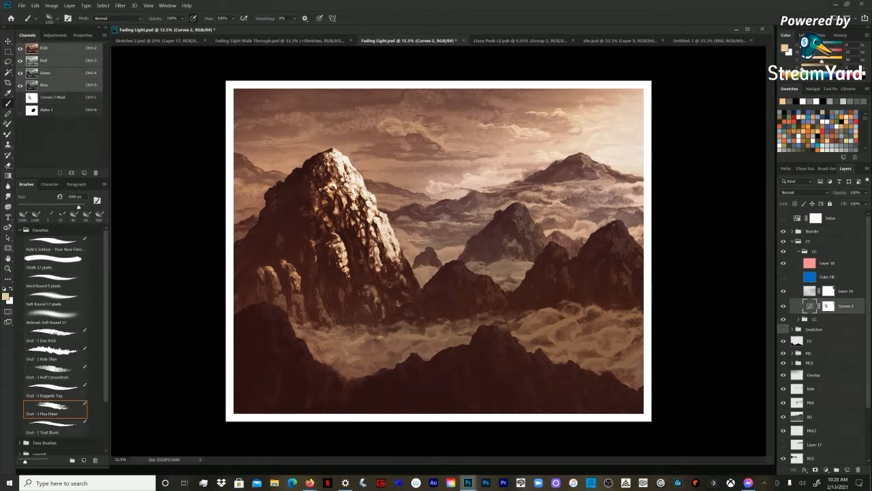
pyautogui.click(784, 306)
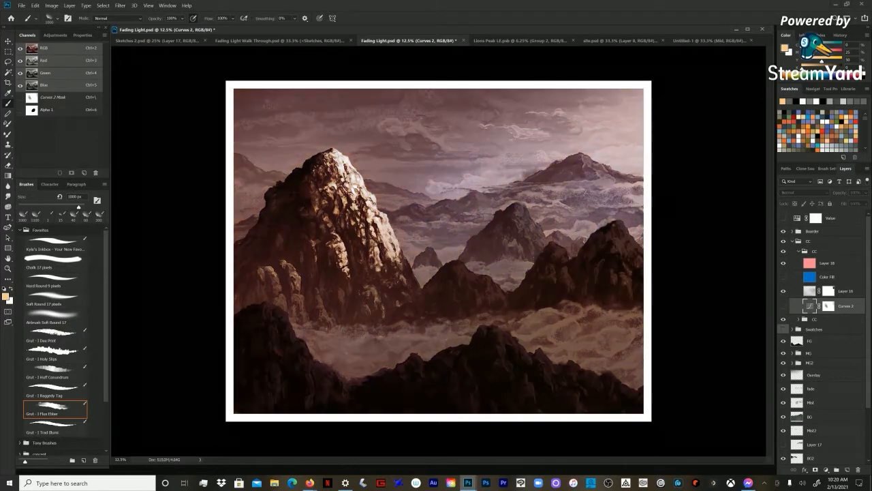
pyautogui.click(55, 35)
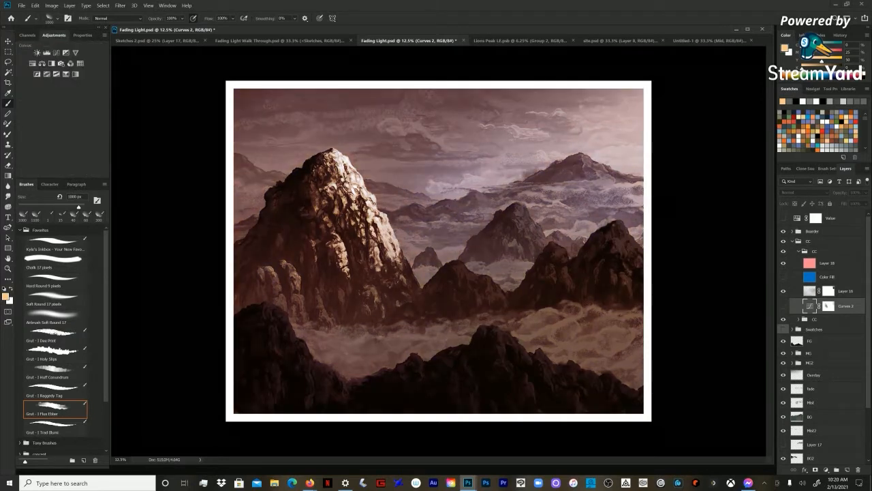
pyautogui.click(56, 53)
# Step: Try the custom colour presets one after another on the new Curves layer, from afterglow through to green envy
pyautogui.click(66, 60)
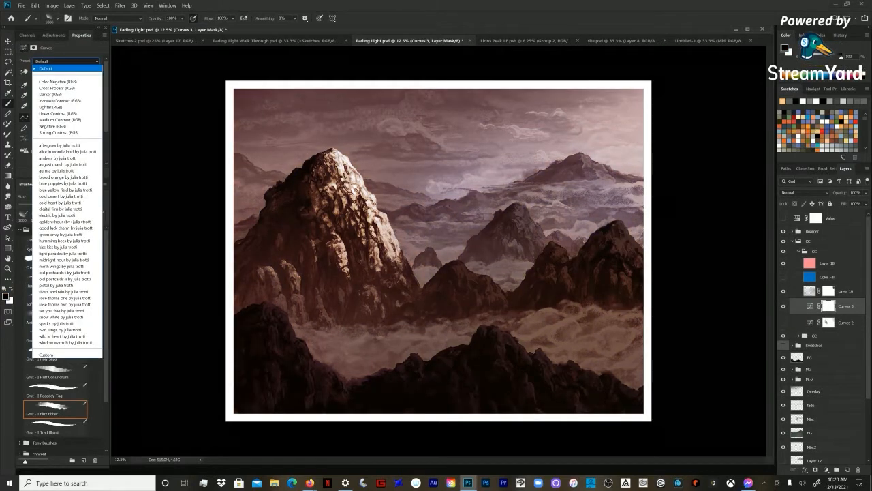
pyautogui.press('Return')
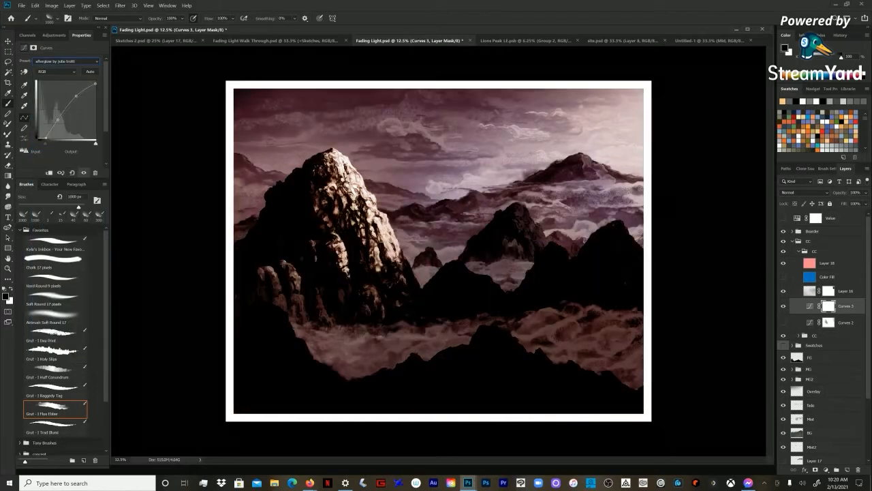
pyautogui.press('Down')
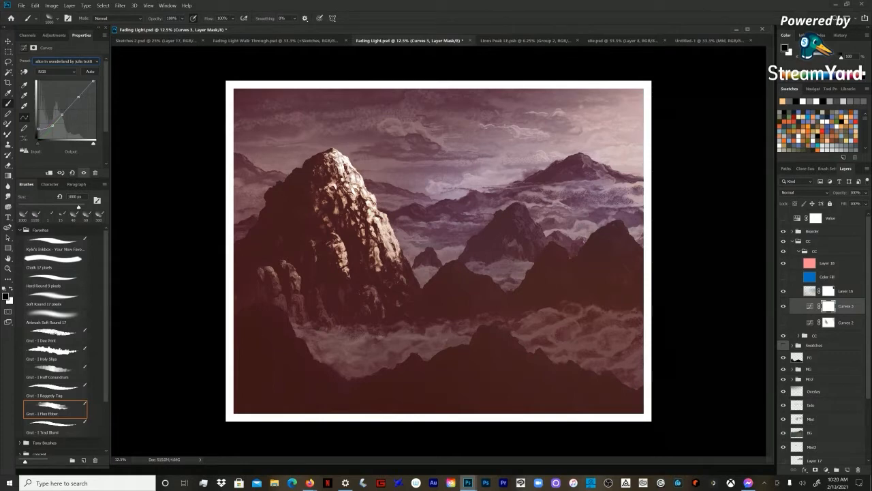
pyautogui.press('Down')
pyautogui.press('Down')
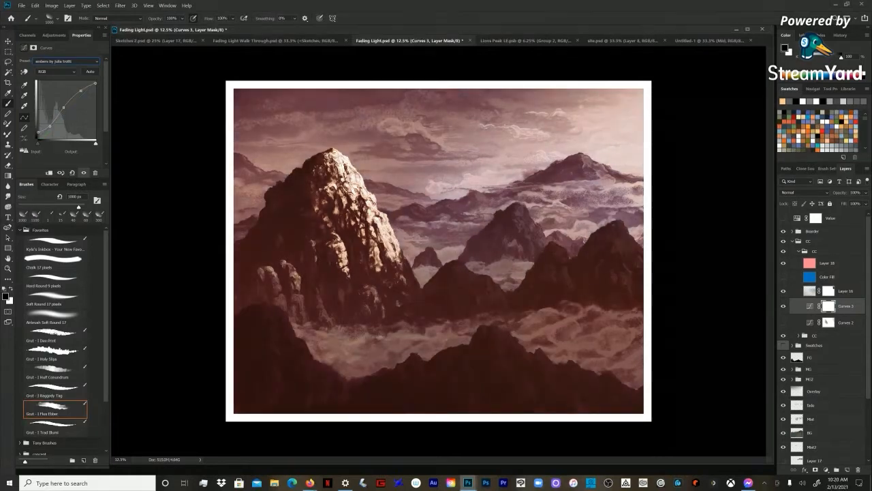
pyautogui.press('Down')
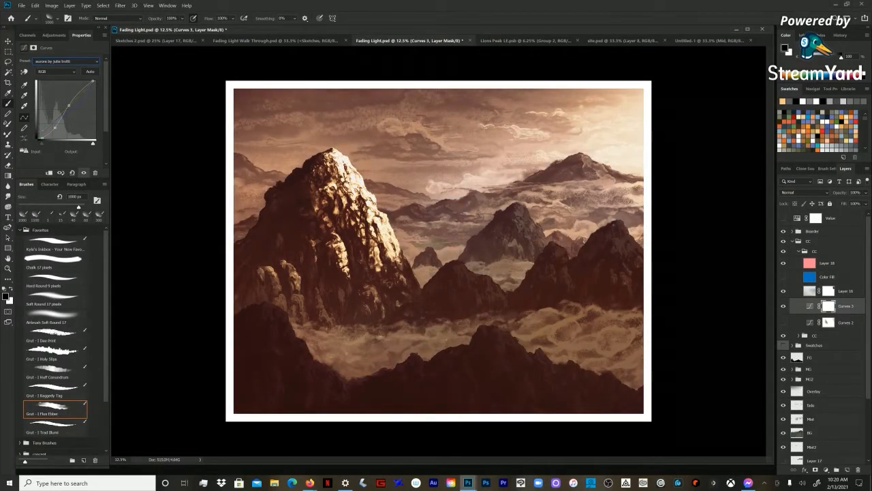
pyautogui.press('Down')
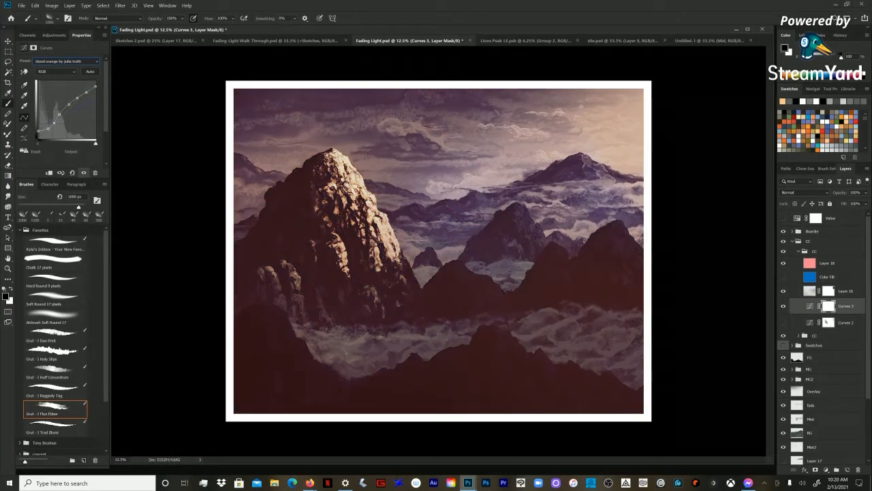
pyautogui.press('Down')
pyautogui.press('Down')
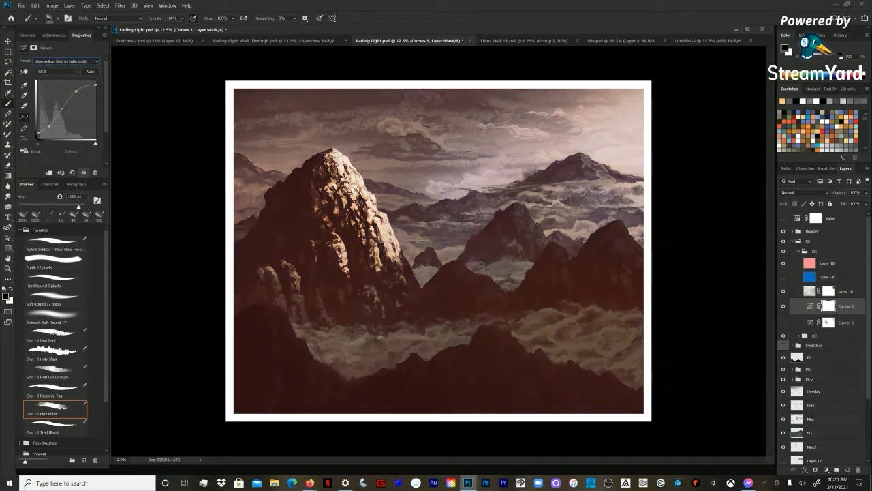
pyautogui.press('Down')
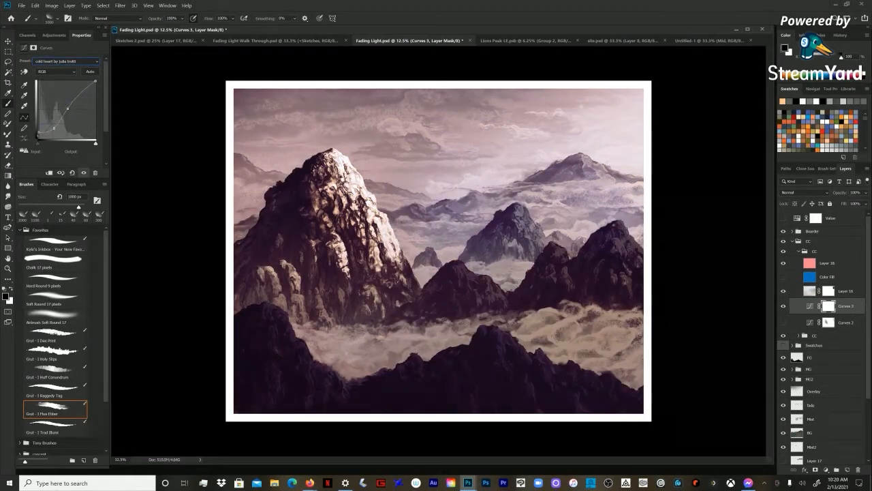
pyautogui.press('Down')
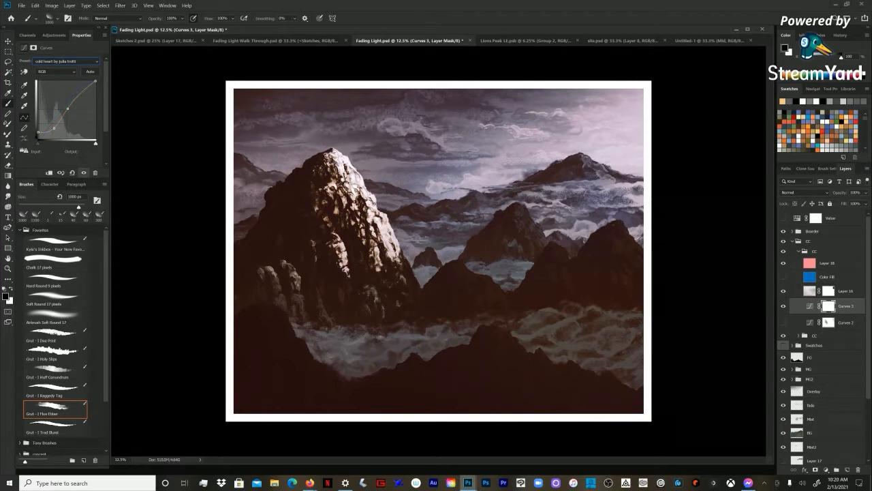
pyautogui.press('Down')
pyautogui.press('Down')
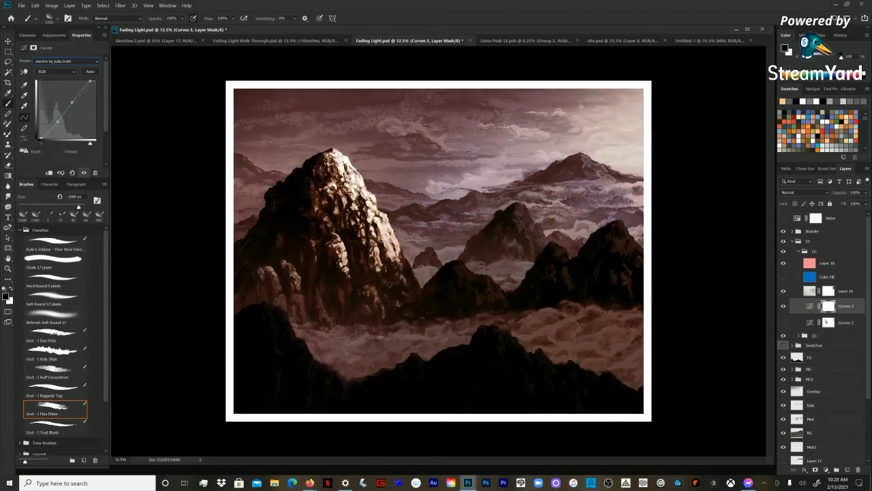
pyautogui.press('Down')
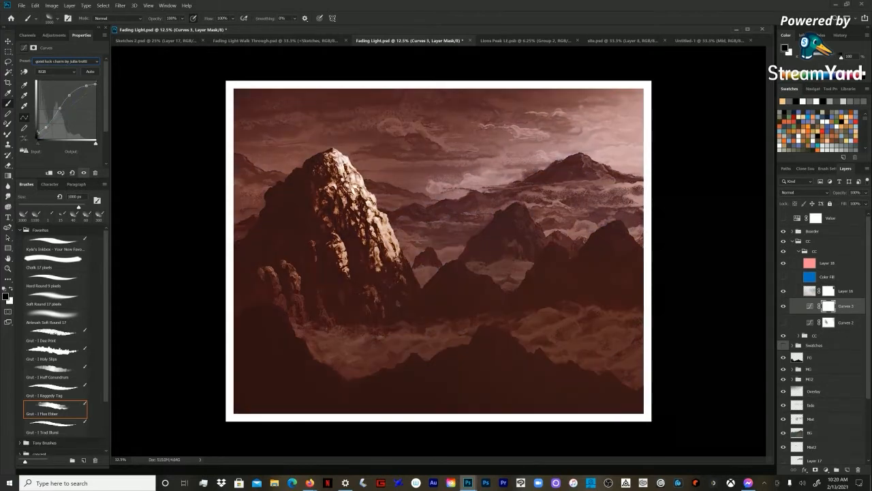
pyautogui.press('Down')
pyautogui.press('Down')
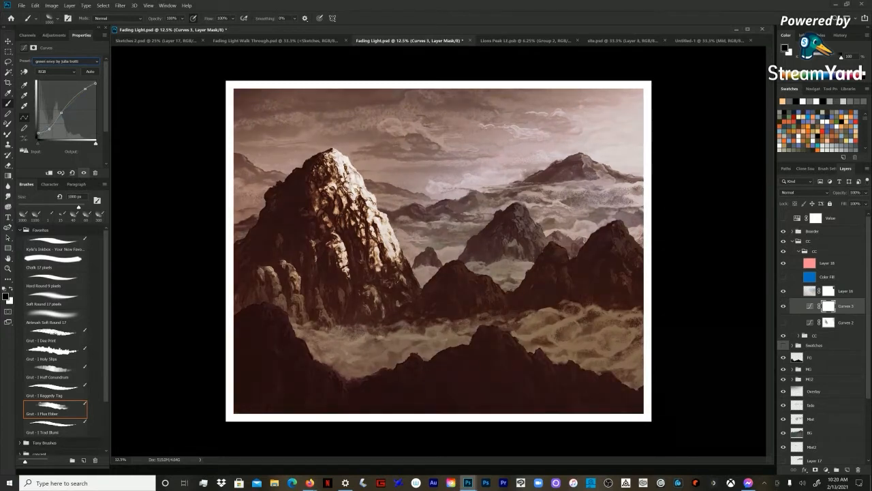
# Step: Hide the new Curves and pink Color layers, show Curves 2 and the blue Color Fill again, and collapse their CC group
pyautogui.click(783, 322)
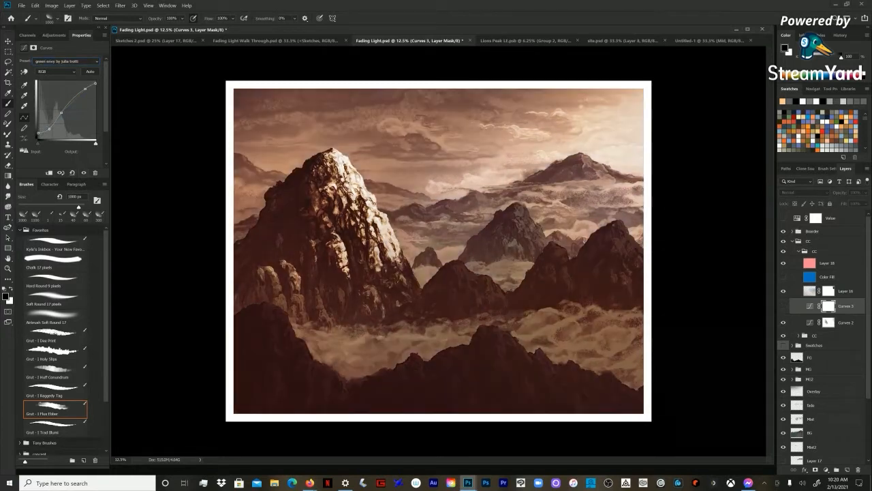
pyautogui.click(798, 251)
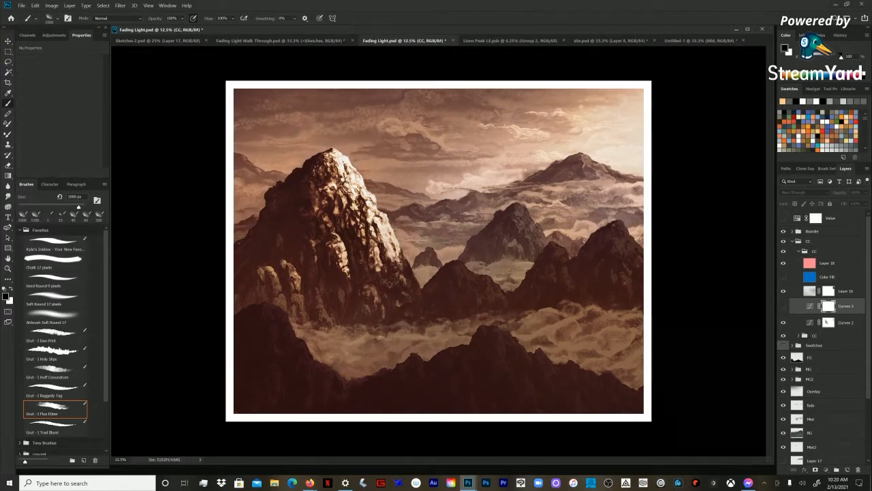
pyautogui.click(798, 251)
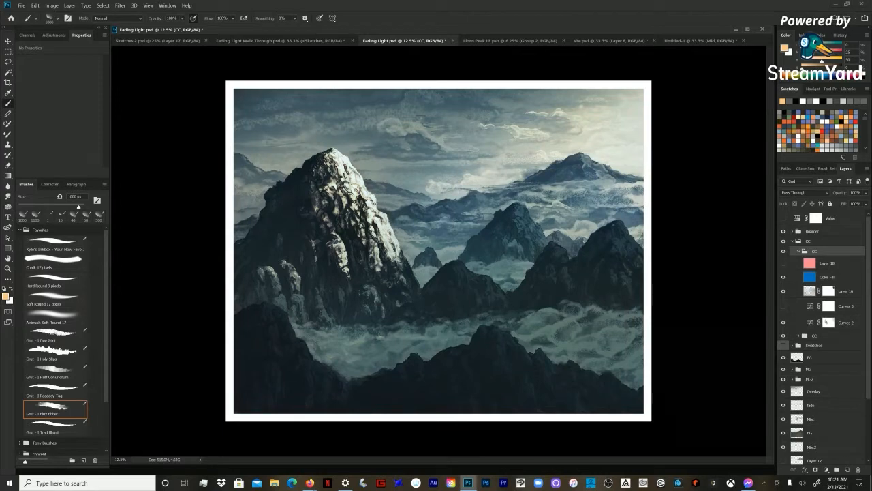
pyautogui.click(798, 252)
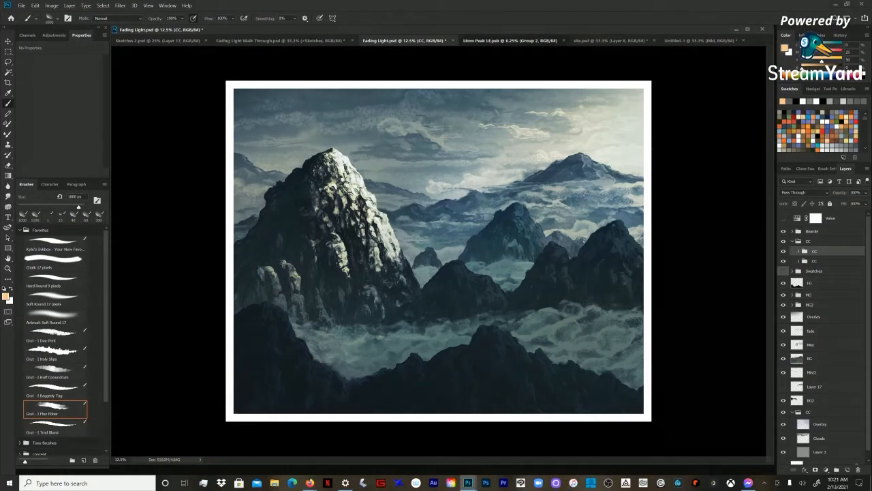
# Step: Switch to the Lions Peak LE.psb document and examine its tree, cliff and waterfall up close
pyautogui.hotkey('ctrl', 'Tab')
pyautogui.hotkey('ctrl', 'space')
pyautogui.keyDown('ctrl'); pyautogui.click(449, 206); pyautogui.keyUp('ctrl')
pyautogui.keyDown('ctrl'); pyautogui.click(449, 207); pyautogui.keyUp('ctrl')
pyautogui.moveTo(449, 206)
pyautogui.mouseDown()
pyautogui.moveTo(450, 109)
pyautogui.moveTo(450, 217)
pyautogui.mouseUp()
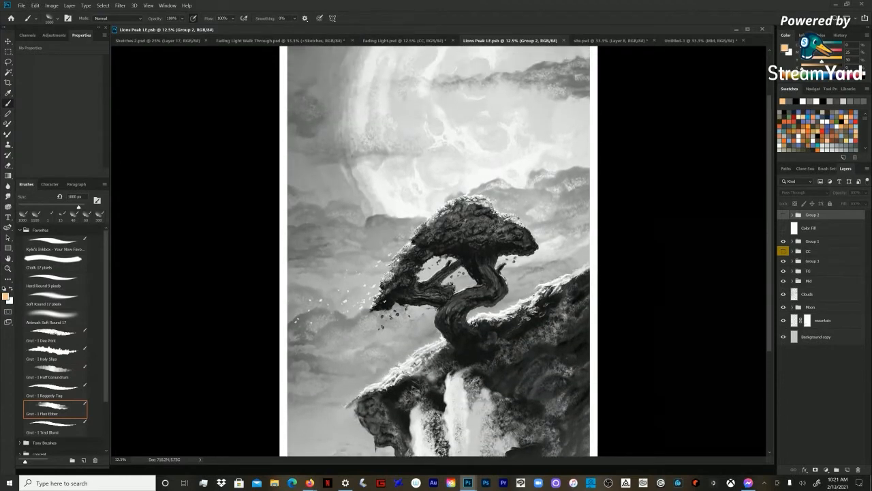
pyautogui.moveTo(439, 464); pyautogui.dragTo(439, 473)
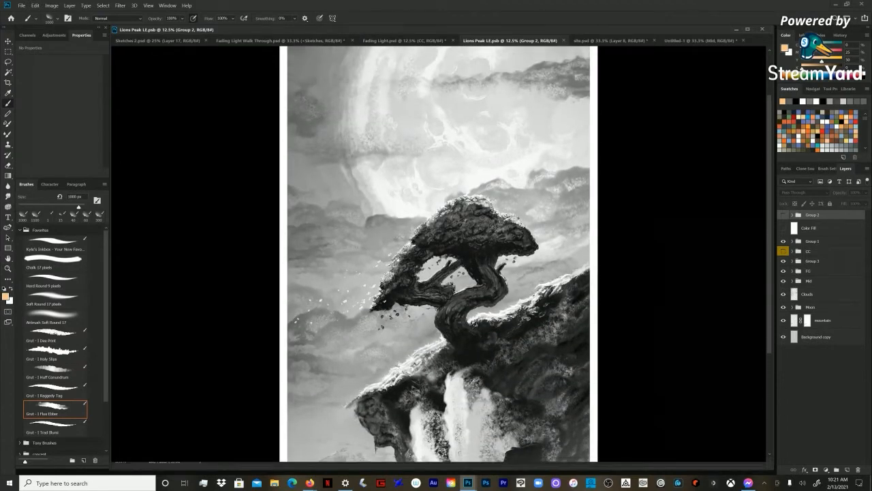
pyautogui.hotkey('ctrl', 'space')
pyautogui.keyDown('ctrl'); pyautogui.click(438, 185); pyautogui.keyUp('ctrl')
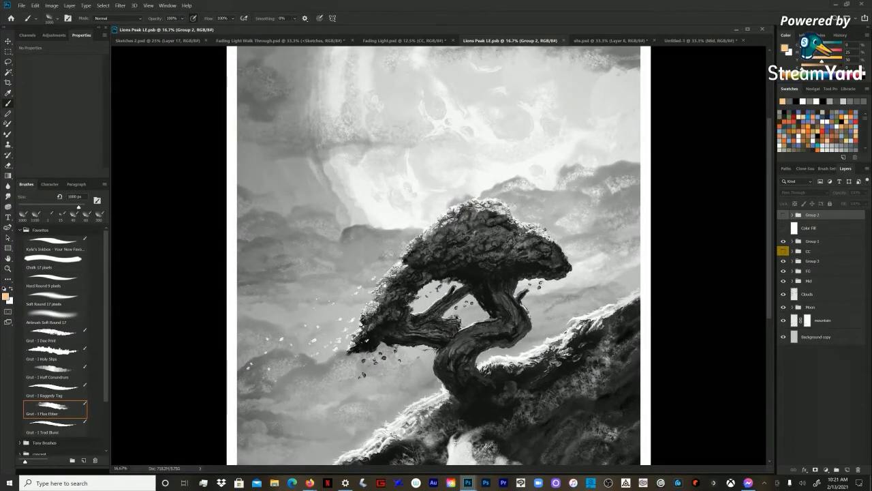
pyautogui.moveTo(439, 232); pyautogui.dragTo(439, 273)
pyautogui.scroll(-8, 439, 255)
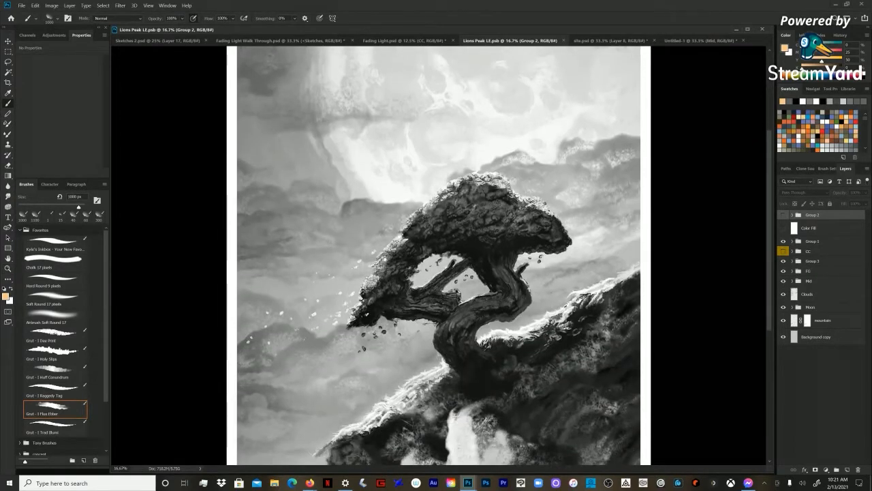
pyautogui.scroll(-2, 439, 256)
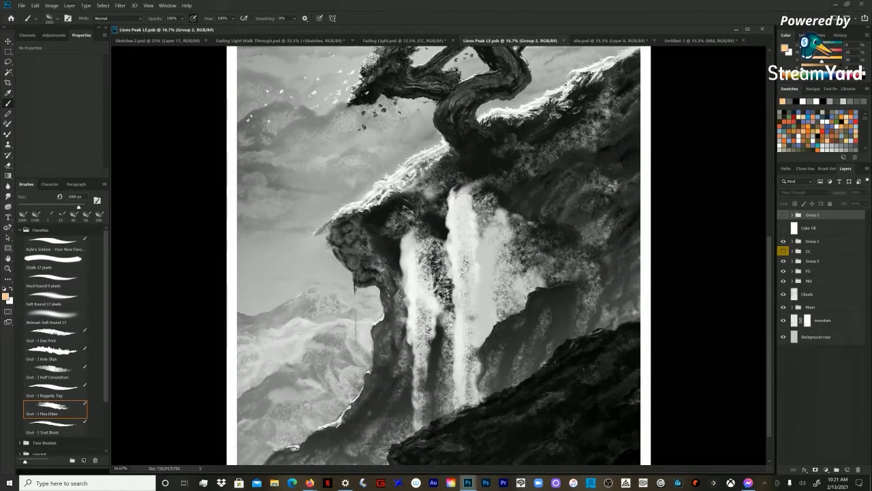
# Step: Check the Lions Peak document's image size and resolution without changing them
pyautogui.click(51, 6)
pyautogui.click(65, 58)
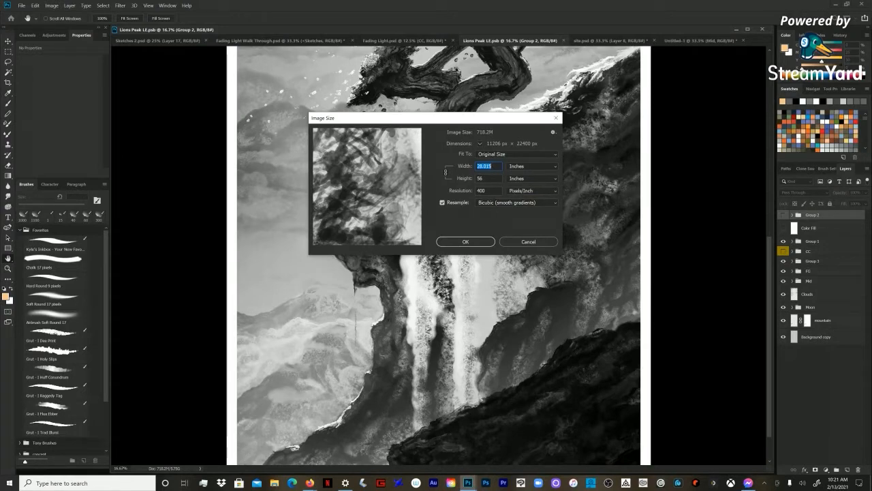
pyautogui.click(529, 242)
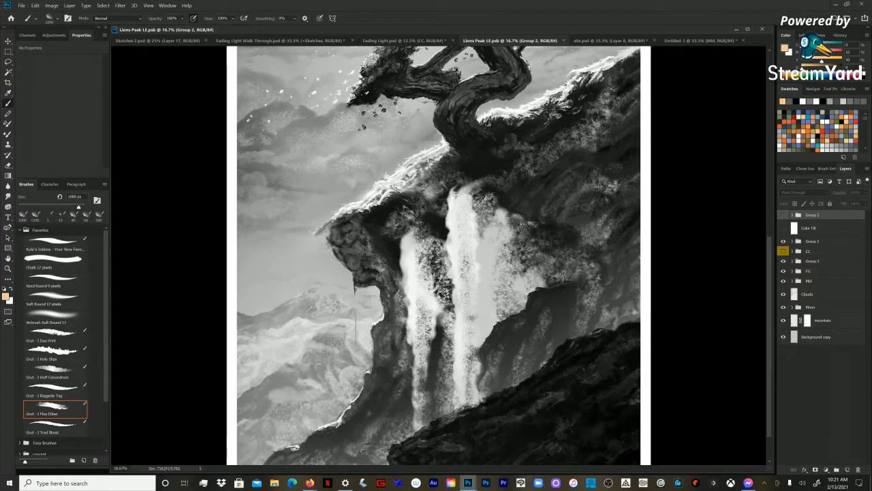
# Step: Examine the Lions Peak painting from the waterfall up to the moon, ending with a wider view of its upper part
pyautogui.scroll(2, 440, 255)
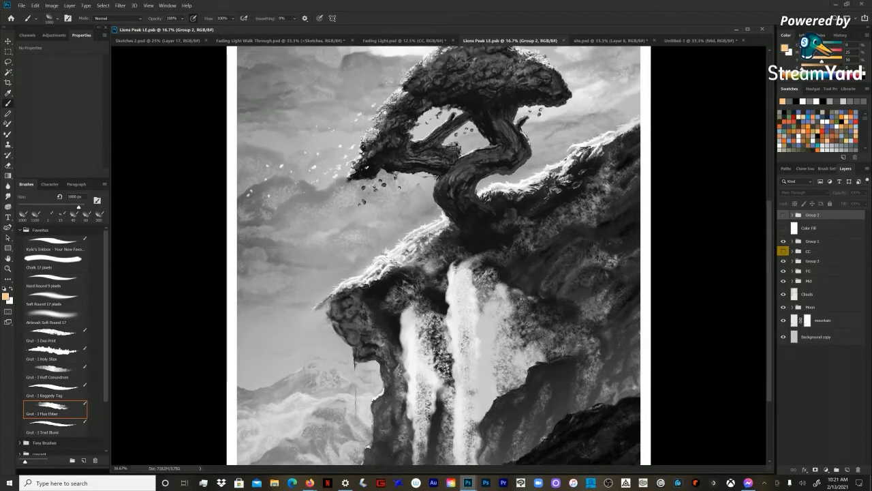
pyautogui.scroll(2, 439, 254)
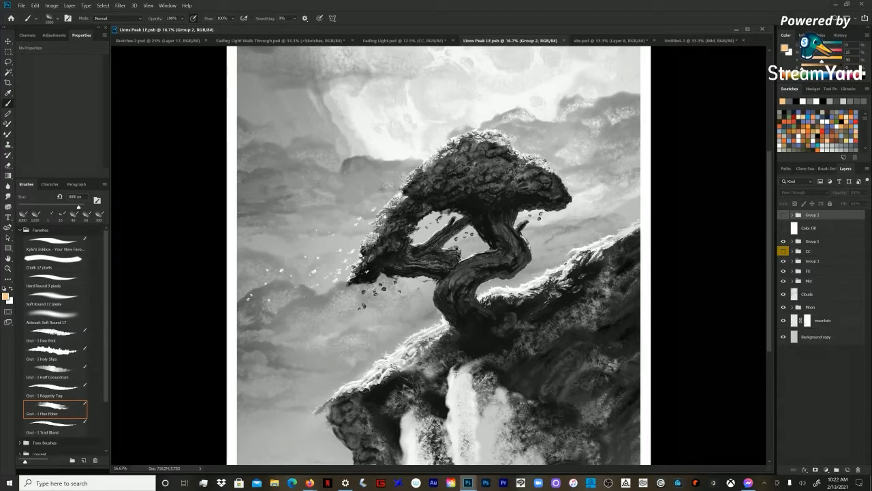
pyautogui.scroll(3, 439, 256)
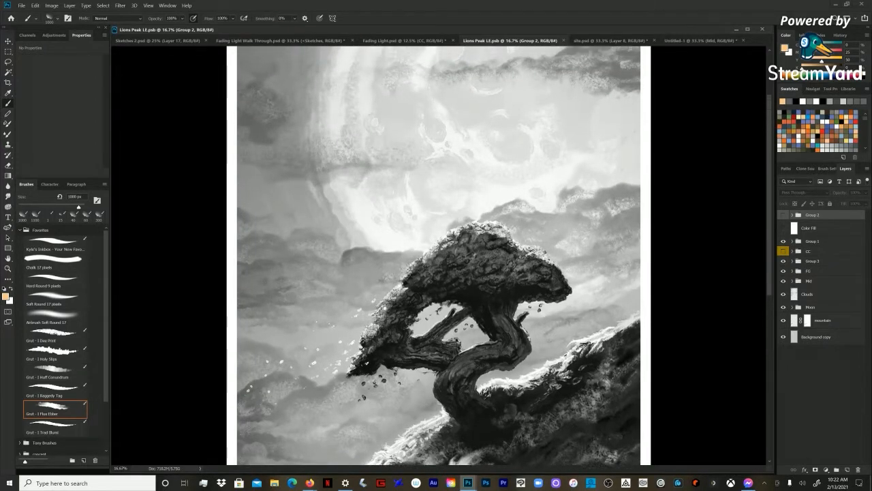
pyautogui.scroll(3, 439, 255)
pyautogui.scroll(1, 439, 256)
pyautogui.press('z')
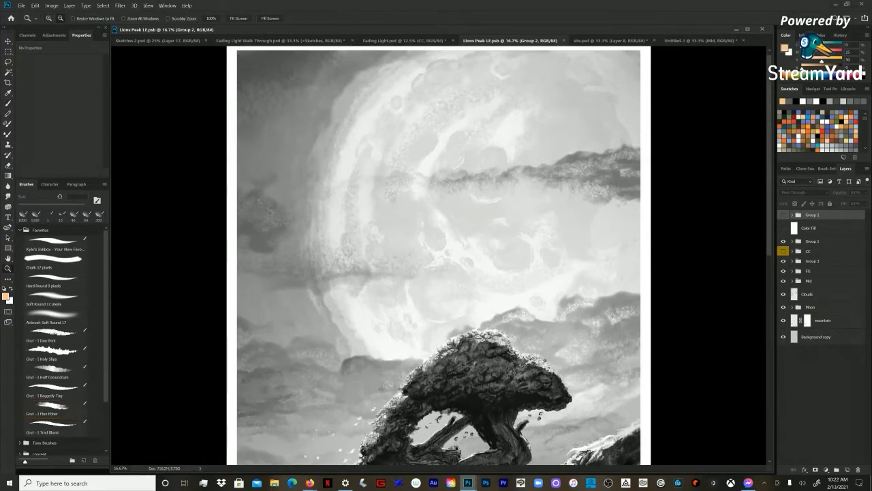
pyautogui.hotkey('ctrl', '-')
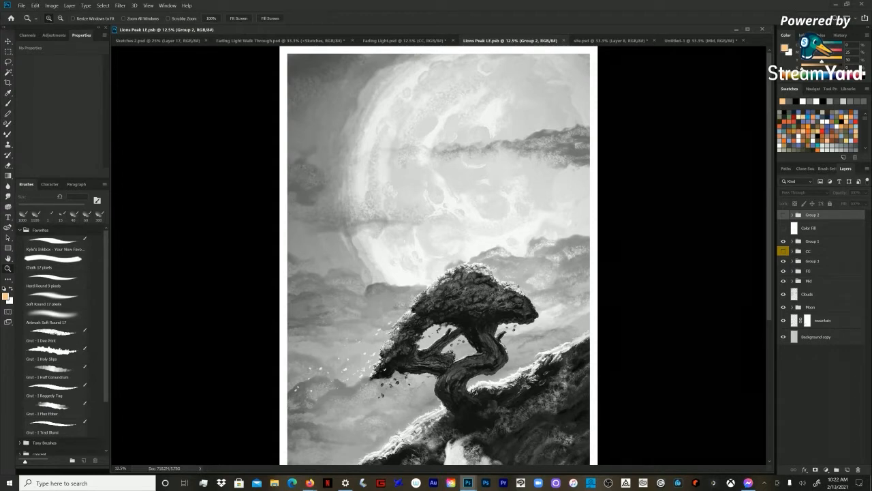
# Step: Select the FG group in the Lions Peak painting
pyautogui.click(813, 261)
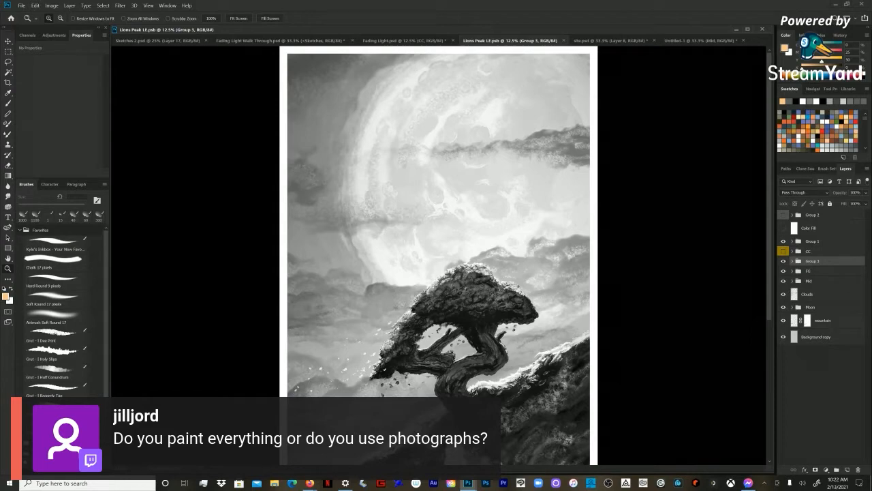
pyautogui.click(811, 271)
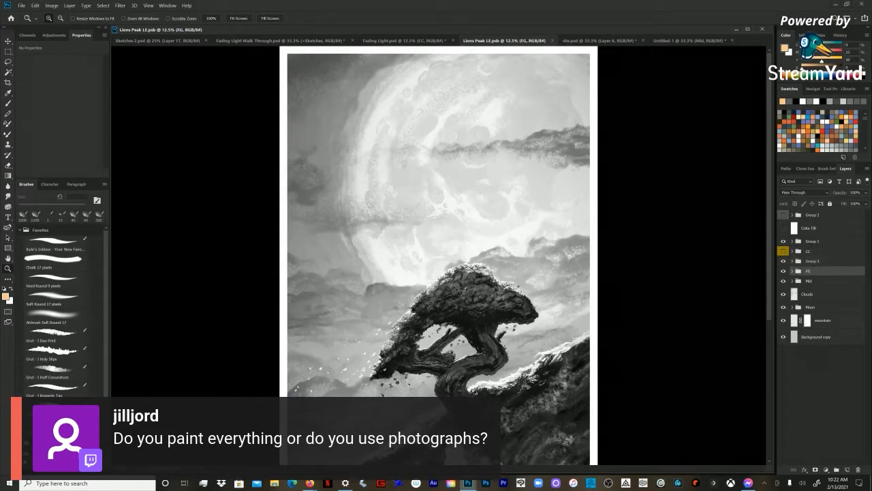
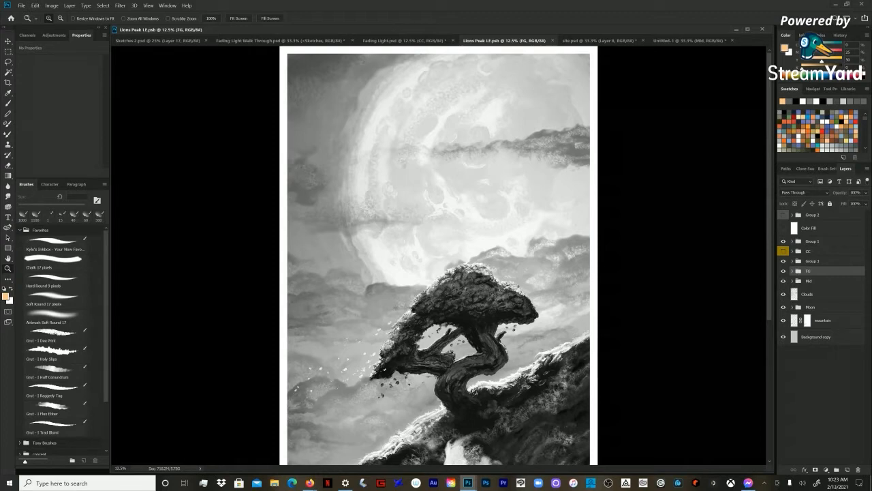
# Step: Hide Group 3, the FG and Mid groups and the Clouds layer so only the moon and distant mountain remain
pyautogui.scroll(-5, 496, 289)
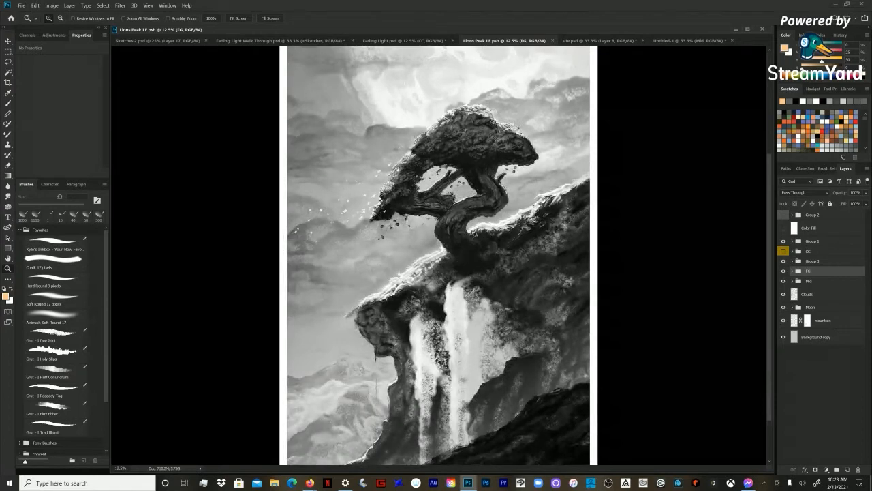
pyautogui.scroll(-2, 438, 446)
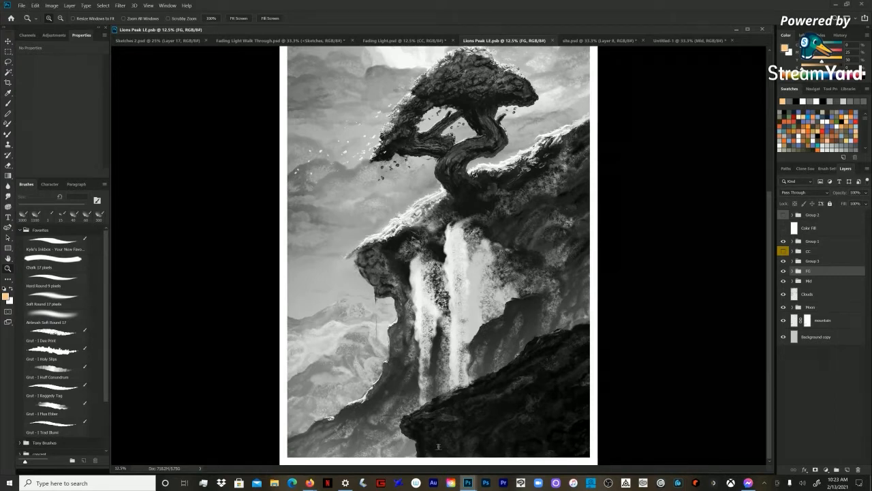
pyautogui.scroll(10, 438, 447)
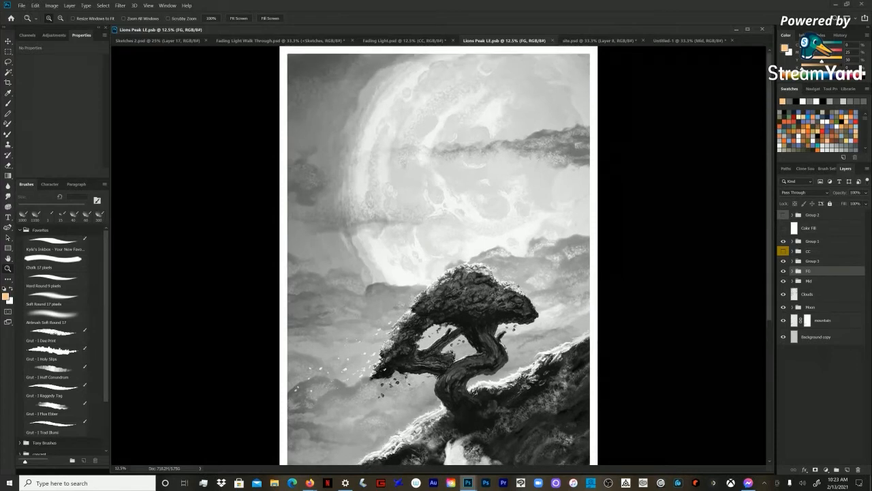
pyautogui.scroll(-4, 438, 254)
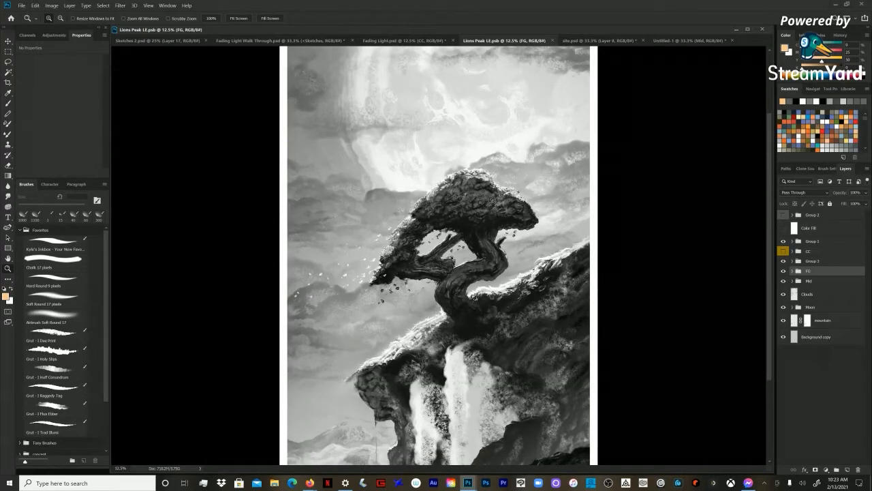
pyautogui.click(809, 271)
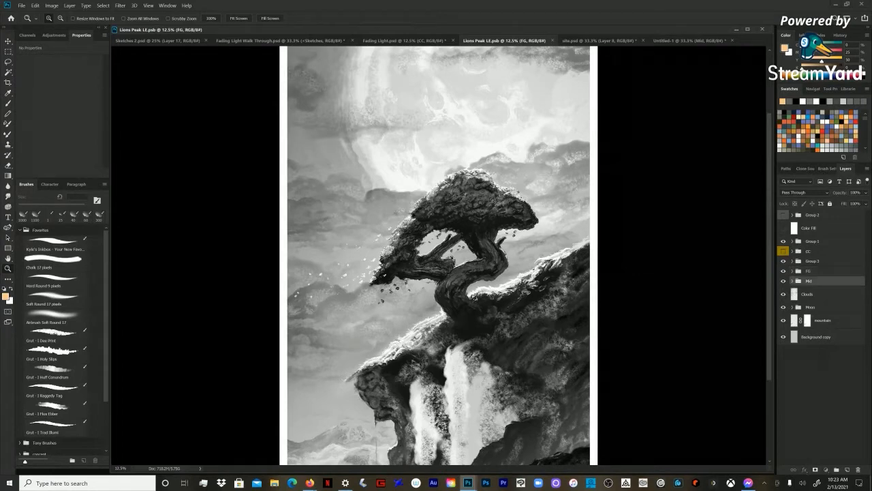
pyautogui.click(812, 261)
pyautogui.click(438, 451)
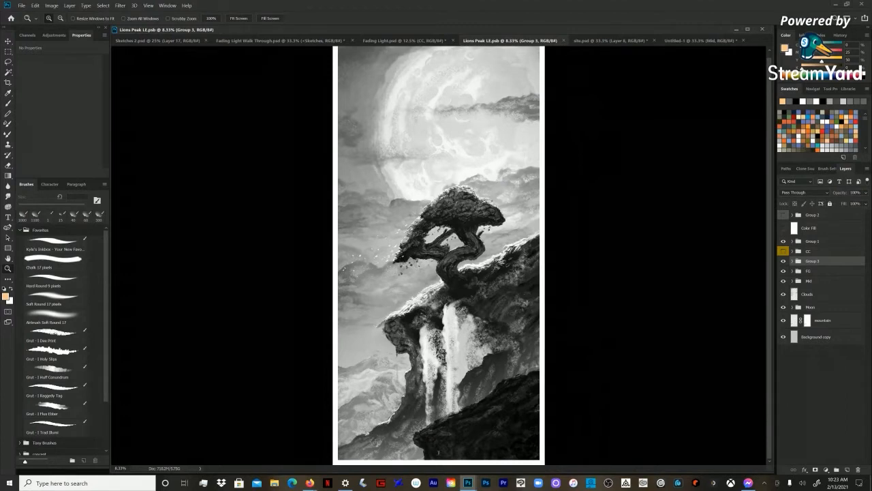
pyautogui.hotkey('ctrl', ',')
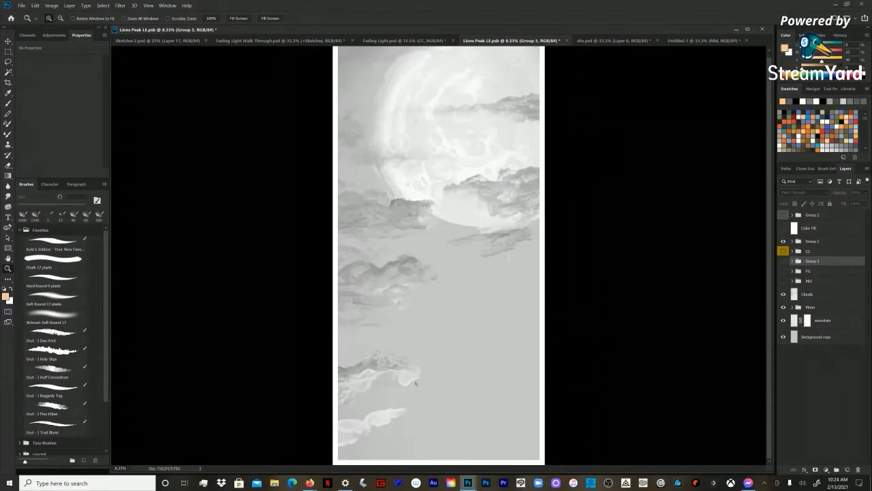
pyautogui.click(783, 294)
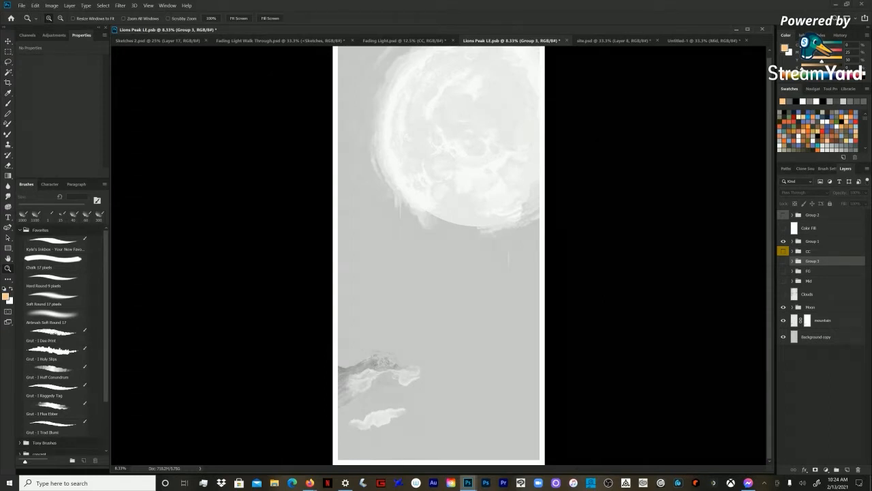
# Step: Toggle the Moon group's visibility off and on, and expand the group to see its layers
pyautogui.click(811, 308)
pyautogui.click(783, 307)
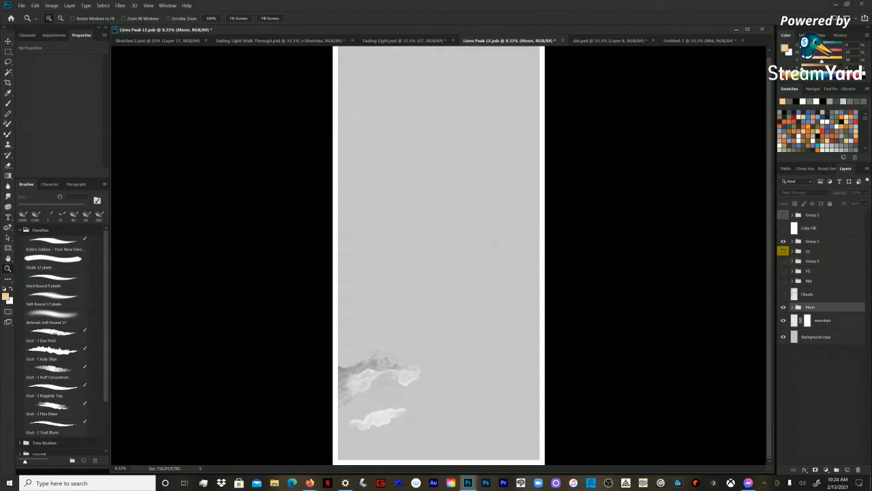
pyautogui.click(783, 307)
pyautogui.click(792, 307)
pyautogui.click(783, 307)
pyautogui.click(783, 308)
# Step: Make white the foreground colour and add a new layer above Layer 31 in the Moon group
pyautogui.click(470, 111)
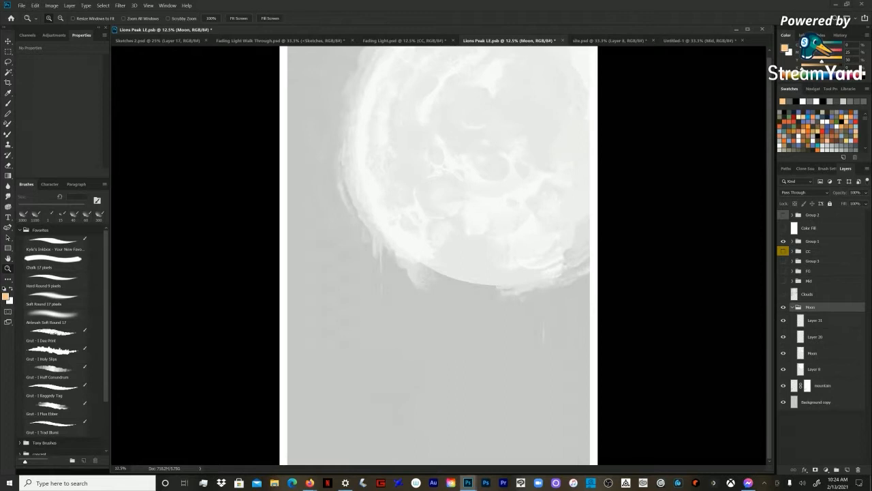
pyautogui.click(470, 111)
pyautogui.moveTo(470, 111); pyautogui.dragTo(471, 169)
pyautogui.click(463, 379)
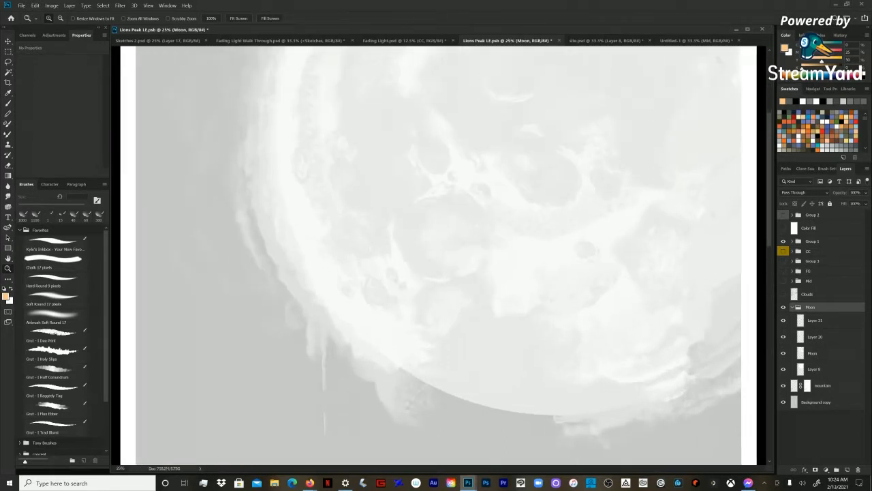
pyautogui.scroll(2, 463, 272)
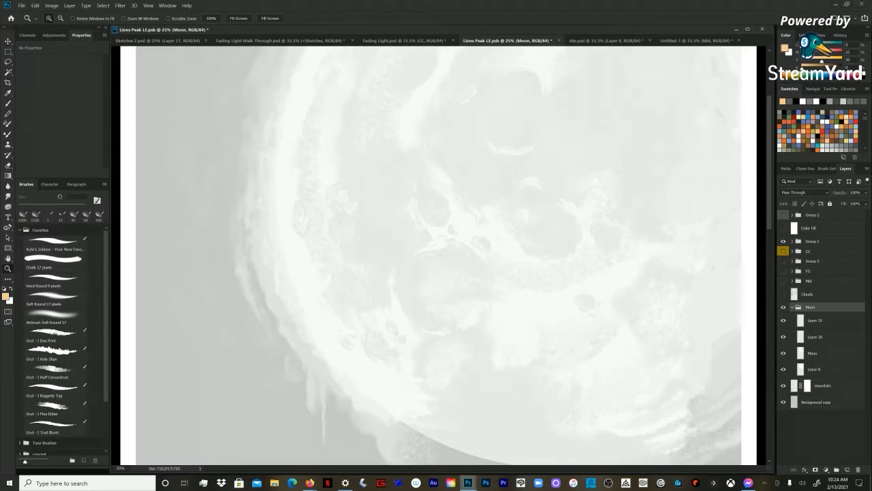
pyautogui.keyDown('alt'); pyautogui.click(440, 228); pyautogui.keyUp('alt')
pyautogui.press('d')
pyautogui.press('x')
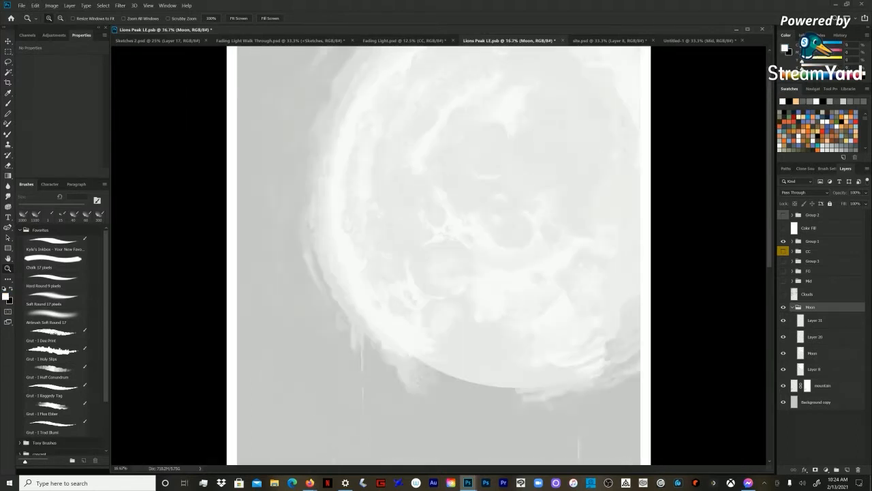
pyautogui.click(815, 320)
pyautogui.hotkey('ctrl', 'shift', 'n')
pyautogui.press('Return')
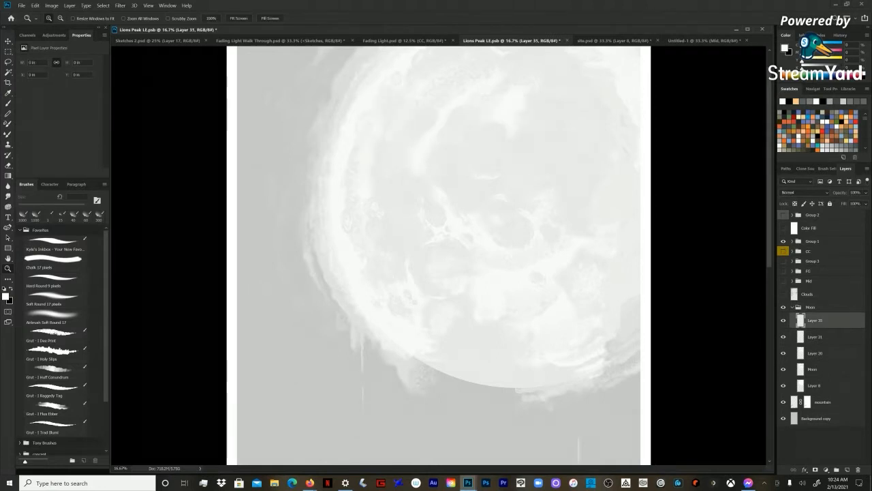
# Step: Paint white crater marks on the moon's upper right area on the new layer, using the Flux Ether brush at about 400 px
pyautogui.hotkey('ctrl', '+')
pyautogui.hotkey('ctrl', '+')
pyautogui.press('b')
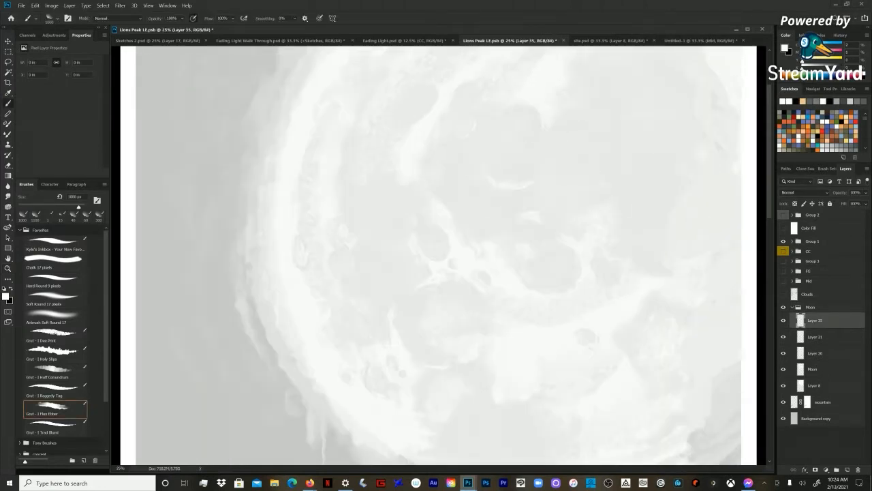
pyautogui.press('[')
pyautogui.press('[')
pyautogui.press('[')
pyautogui.moveTo(591, 152); pyautogui.dragTo(604, 166)
pyautogui.press('[')
pyautogui.moveTo(650, 127)
pyautogui.mouseDown()
pyautogui.moveTo(635, 102)
pyautogui.moveTo(620, 99)
pyautogui.moveTo(661, 104)
pyautogui.mouseUp()
pyautogui.press(']')
pyautogui.moveTo(622, 80); pyautogui.dragTo(619, 89)
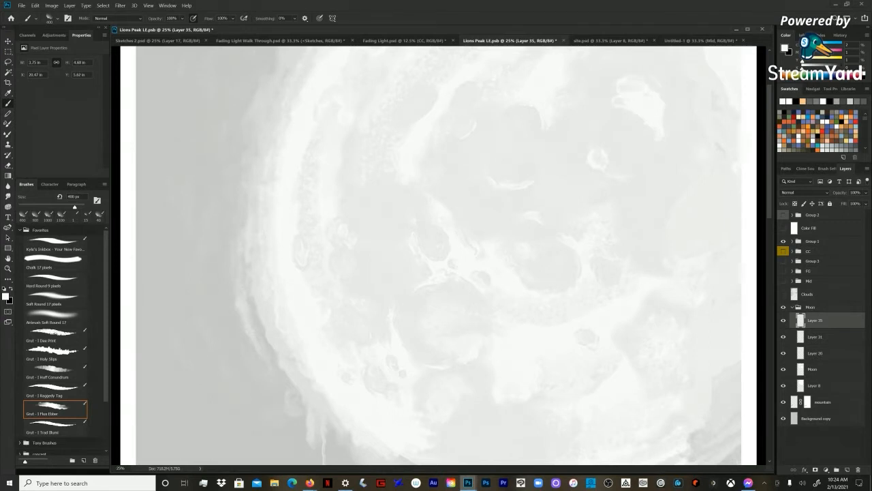
# Step: Add smaller white crater details across the moon's surface, reducing the brush to 150 px
pyautogui.press('[')
pyautogui.press('[')
pyautogui.click(577, 163)
pyautogui.press('[')
pyautogui.press('[')
pyautogui.press('[')
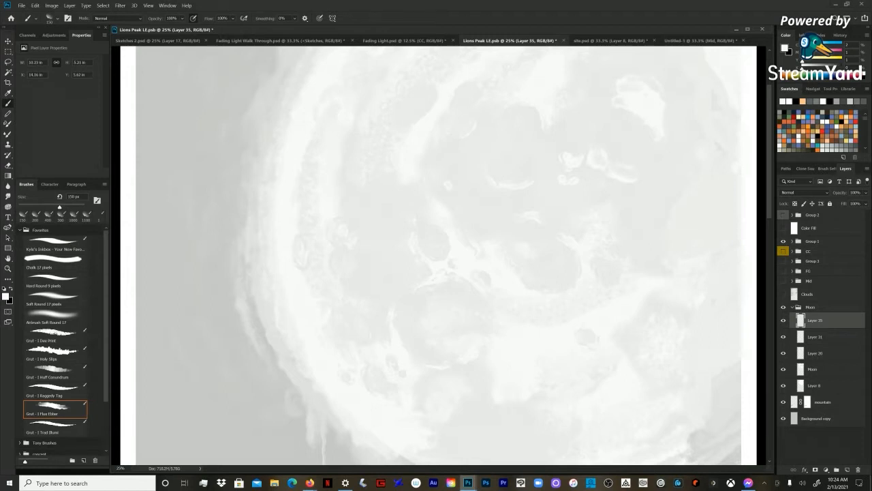
pyautogui.scroll(2, 436, 254)
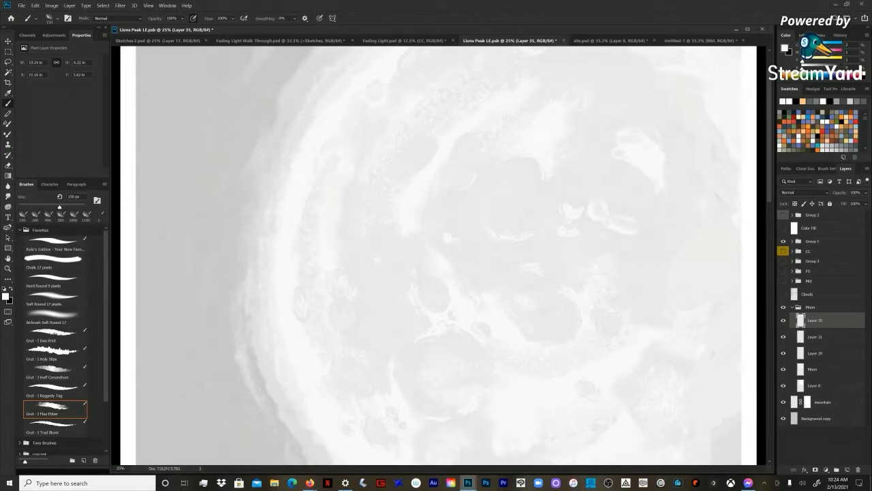
pyautogui.click(371, 268)
# Step: Show the Clouds layer and the Mid group again, and look over the moon, tree and cliff together
pyautogui.press('z')
pyautogui.keyDown('alt'); pyautogui.click(439, 256); pyautogui.keyUp('alt')
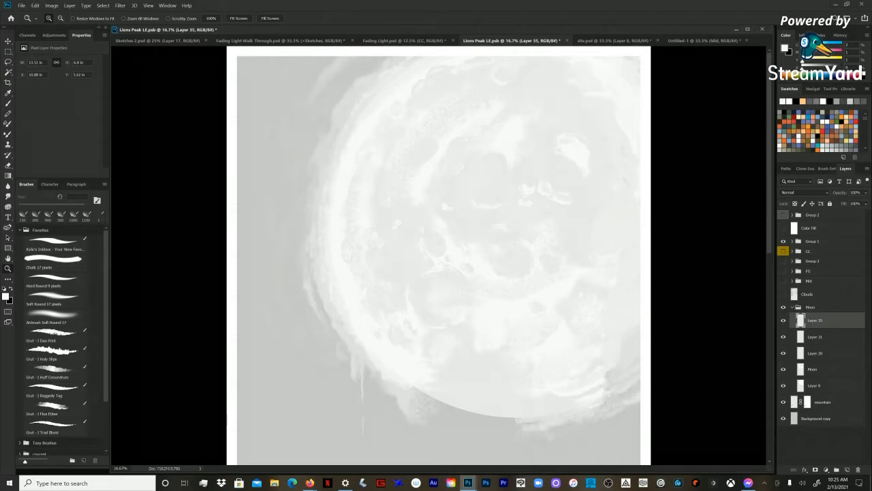
pyautogui.click(783, 294)
pyautogui.scroll(-3, 578, 408)
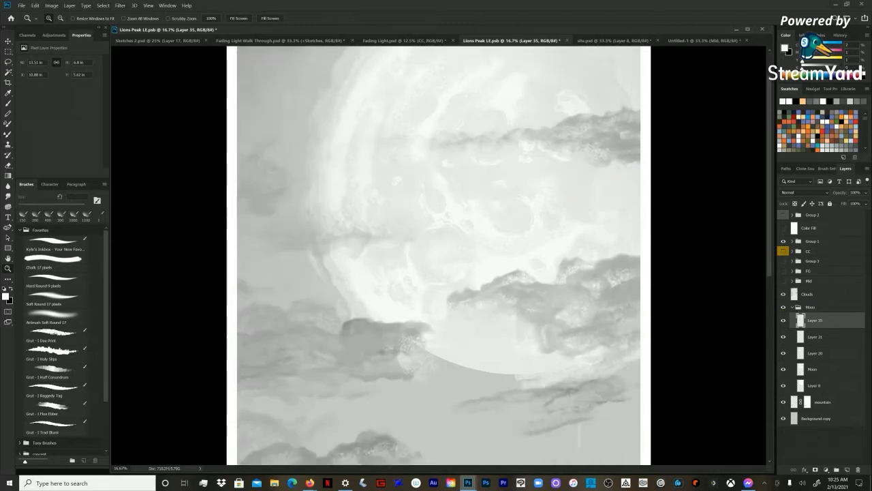
pyautogui.click(783, 281)
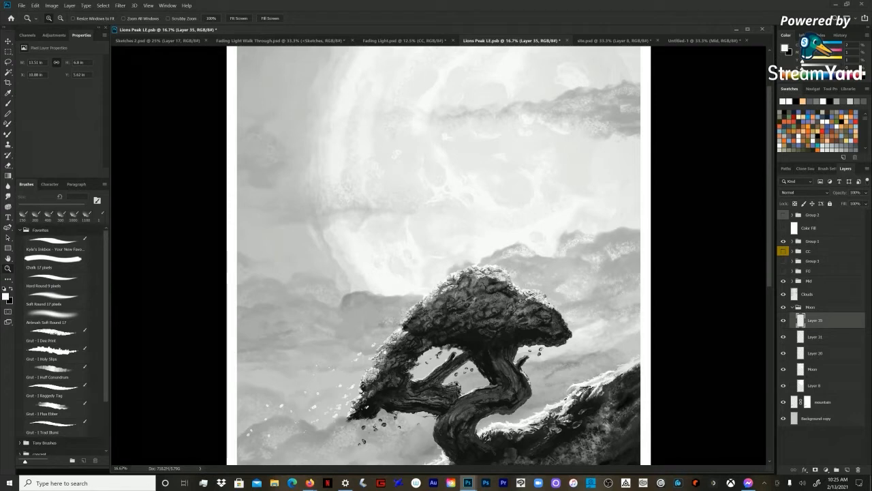
pyautogui.scroll(-8, 439, 255)
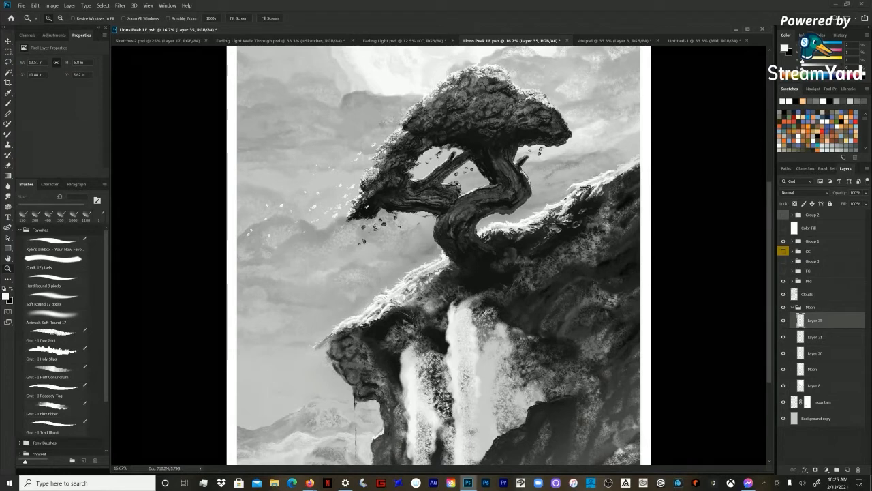
pyautogui.scroll(1, 439, 255)
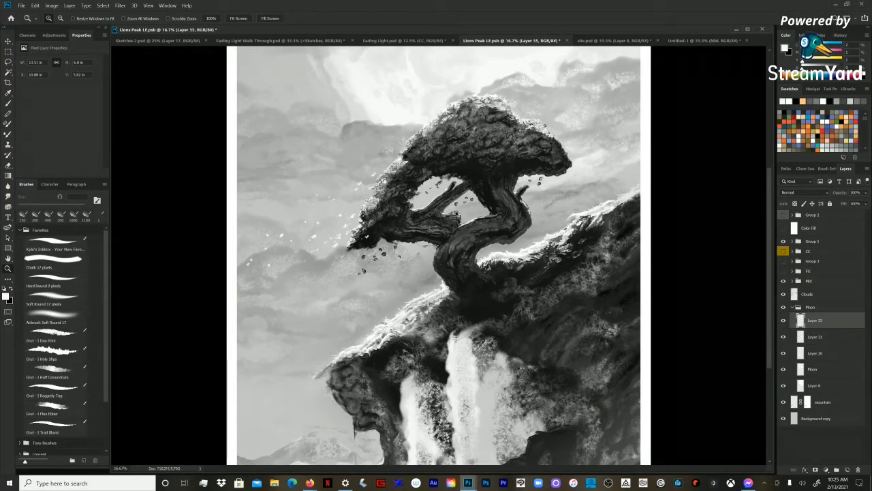
pyautogui.scroll(5, 439, 255)
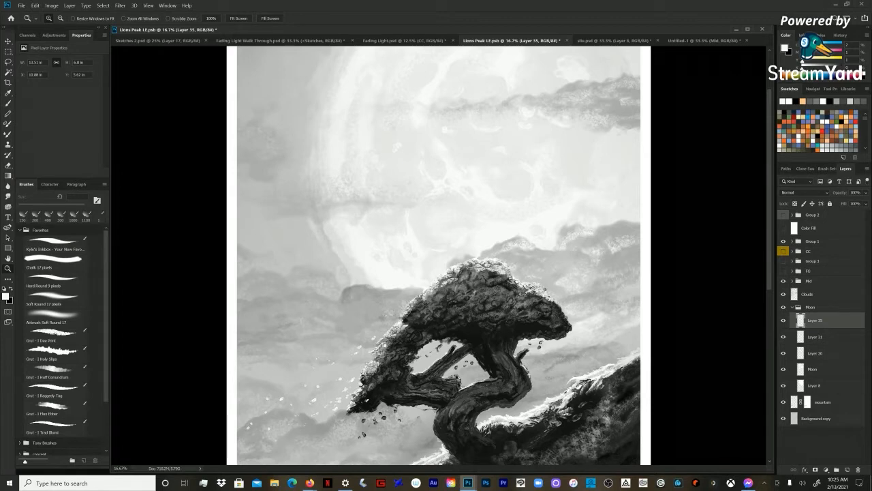
pyautogui.scroll(-3, 439, 255)
pyautogui.scroll(-2, 440, 255)
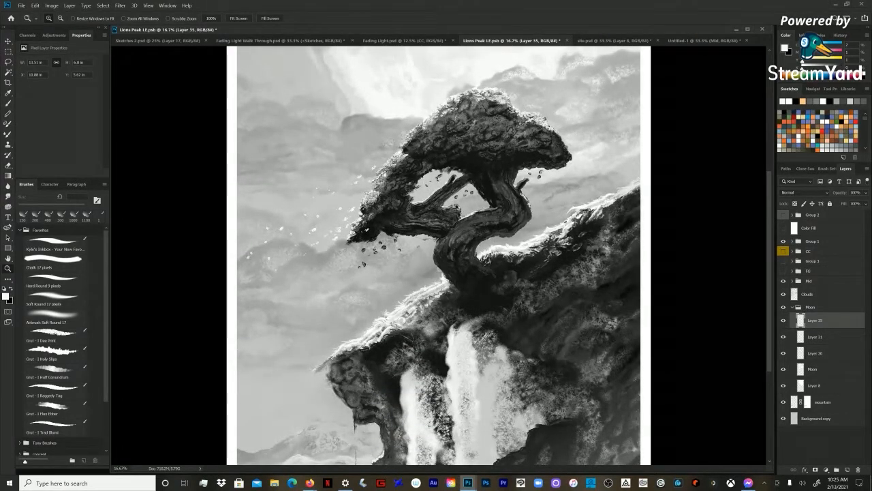
# Step: Show the FG group and move its dark foreground rock upward over the base of the waterfall
pyautogui.click(808, 294)
pyautogui.click(810, 281)
pyautogui.click(810, 307)
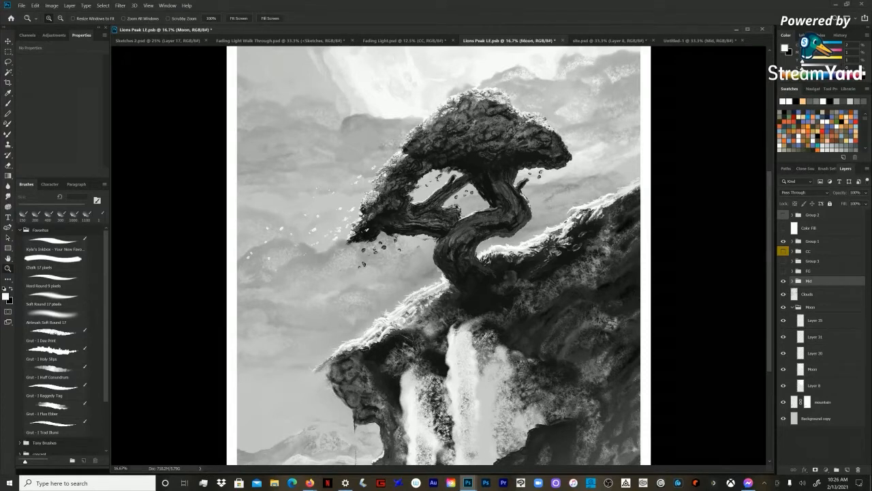
pyautogui.click(809, 271)
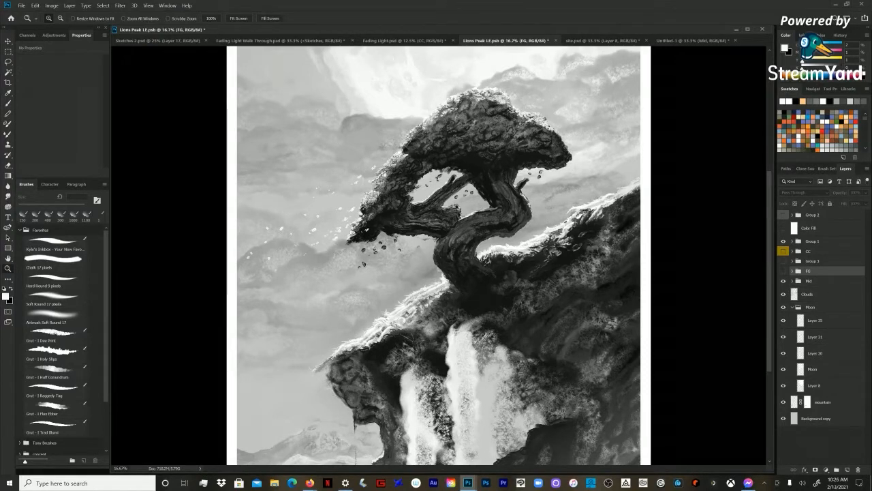
pyautogui.click(783, 271)
pyautogui.scroll(-5, 436, 256)
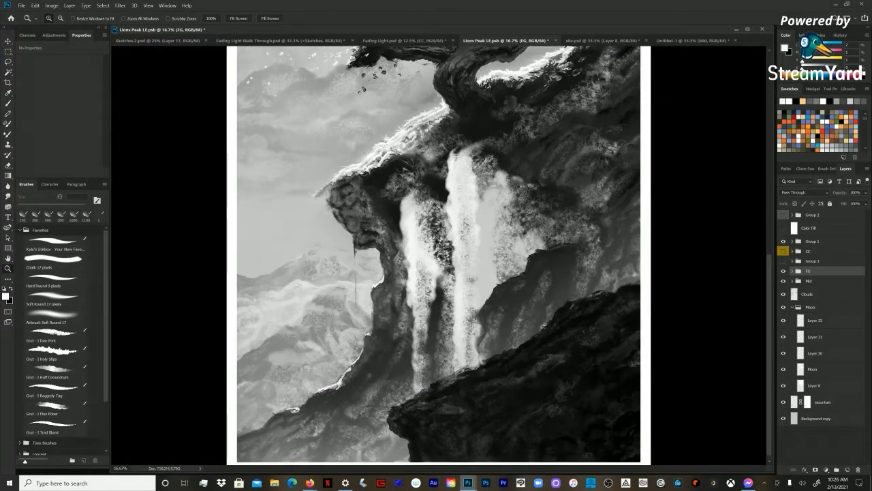
pyautogui.hotkey('ctrl', '-')
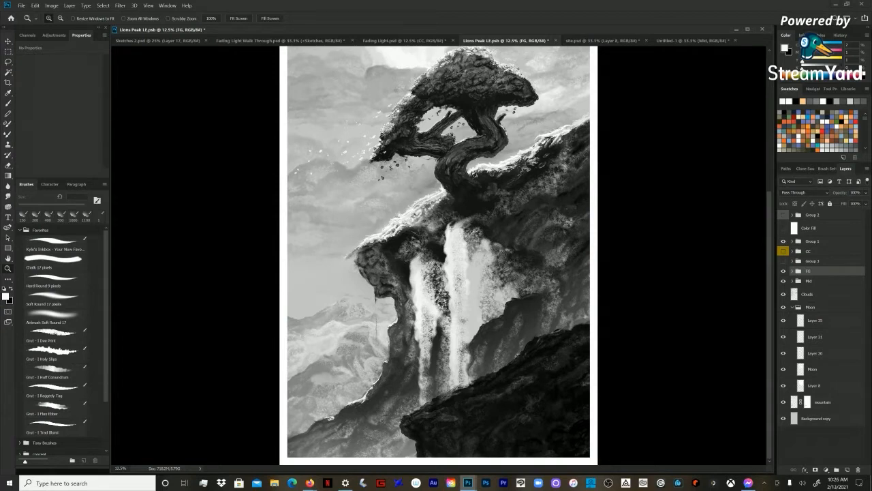
pyautogui.press('v')
pyautogui.moveTo(538, 389)
pyautogui.mouseDown()
pyautogui.moveTo(602, 392)
pyautogui.moveTo(504, 395)
pyautogui.moveTo(558, 394)
pyautogui.moveTo(553, 296)
pyautogui.moveTo(554, 330)
pyautogui.mouseUp()
# Step: Expand the FG group and paint rough black strokes on Layer 15 below the rock's cut-off edge with the 150 px brush
pyautogui.press('b')
pyautogui.click(55, 409)
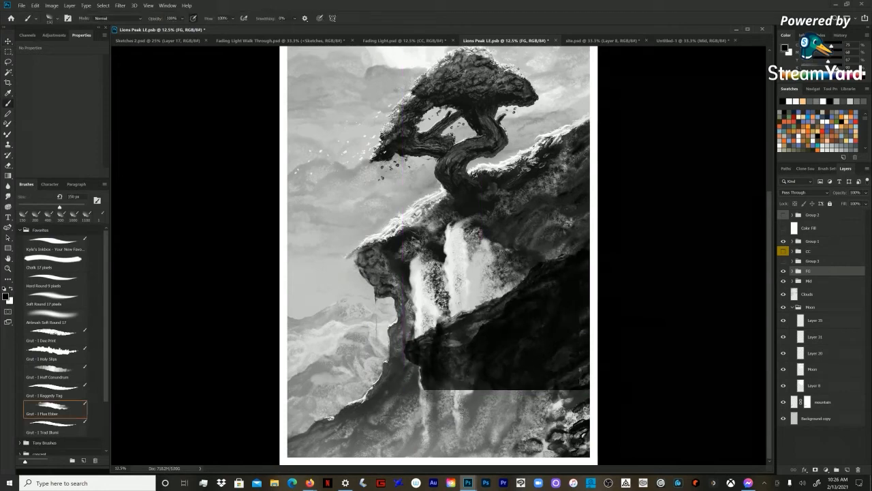
pyautogui.click(793, 272)
pyautogui.click(813, 284)
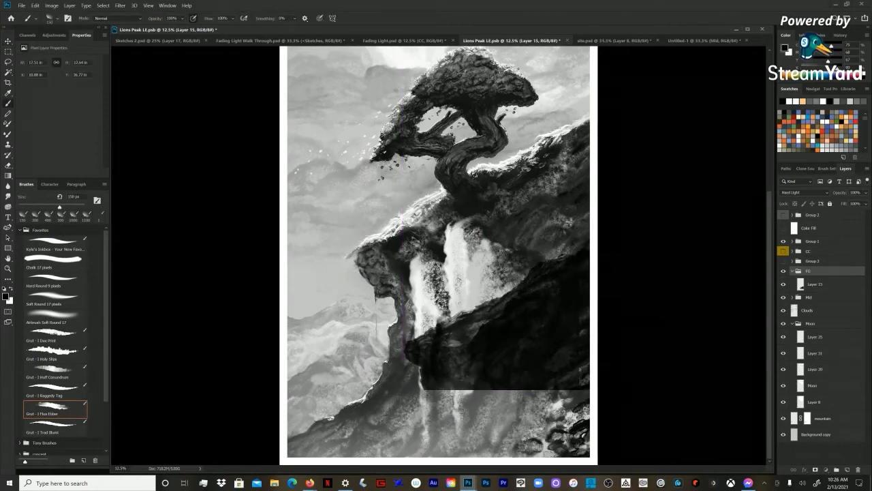
pyautogui.moveTo(475, 384)
pyautogui.mouseDown()
pyautogui.moveTo(464, 409)
pyautogui.moveTo(496, 386)
pyautogui.moveTo(484, 412)
pyautogui.moveTo(513, 391)
pyautogui.moveTo(498, 410)
pyautogui.moveTo(535, 394)
pyautogui.moveTo(516, 406)
pyautogui.mouseUp()
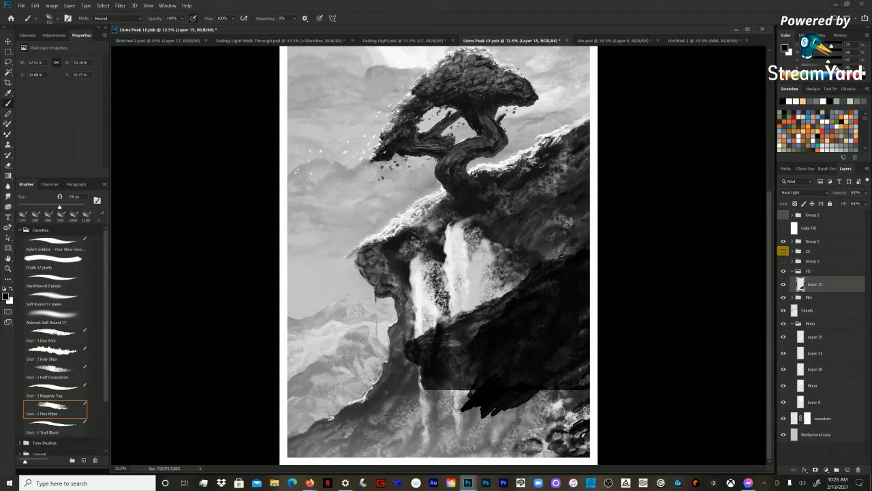
# Step: Compare the blend modes of the FG group and its Layer 15 without changing them
pyautogui.click(809, 271)
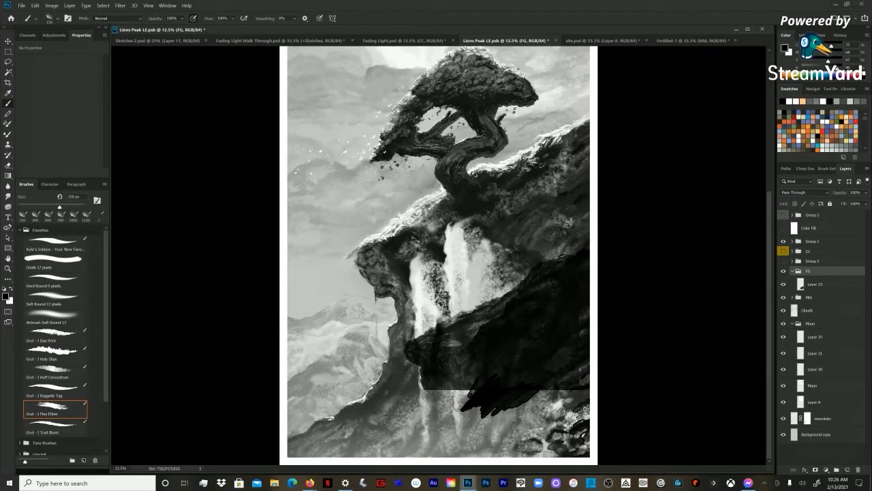
pyautogui.click(816, 284)
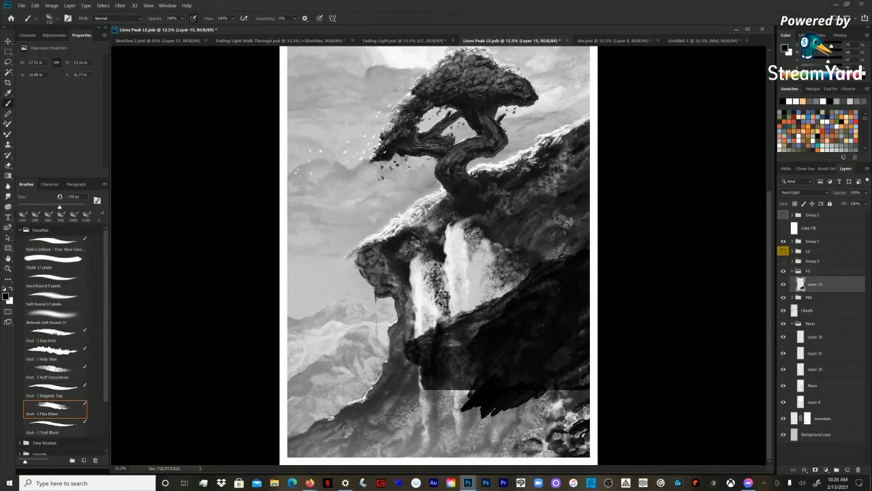
pyautogui.click(804, 192)
pyautogui.click(804, 192)
pyautogui.click(809, 271)
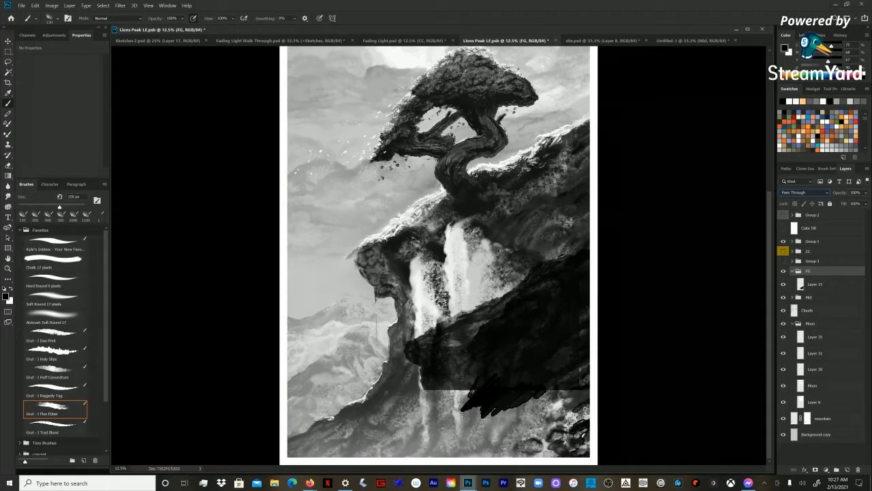
# Step: Switch the FG group's blend mode between Normal and Pass Through to compare the foreground rock's blending, ending on Pass Through
pyautogui.click(816, 284)
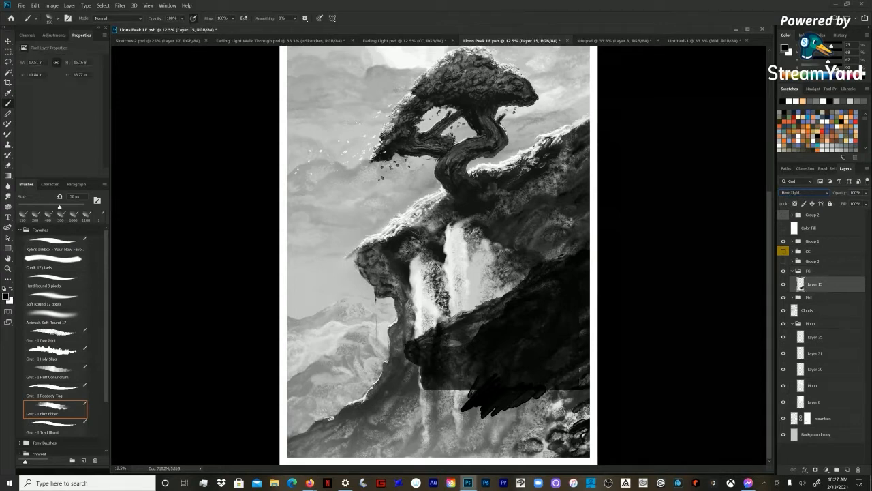
pyautogui.click(809, 271)
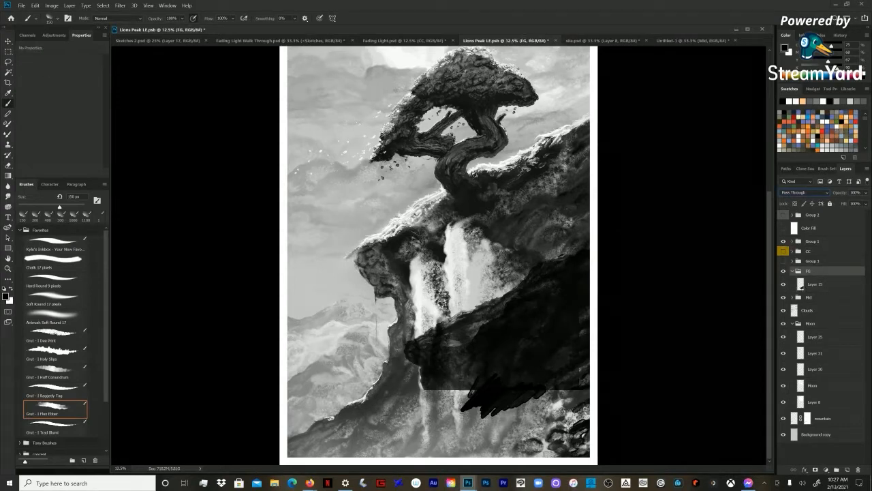
pyautogui.click(804, 192)
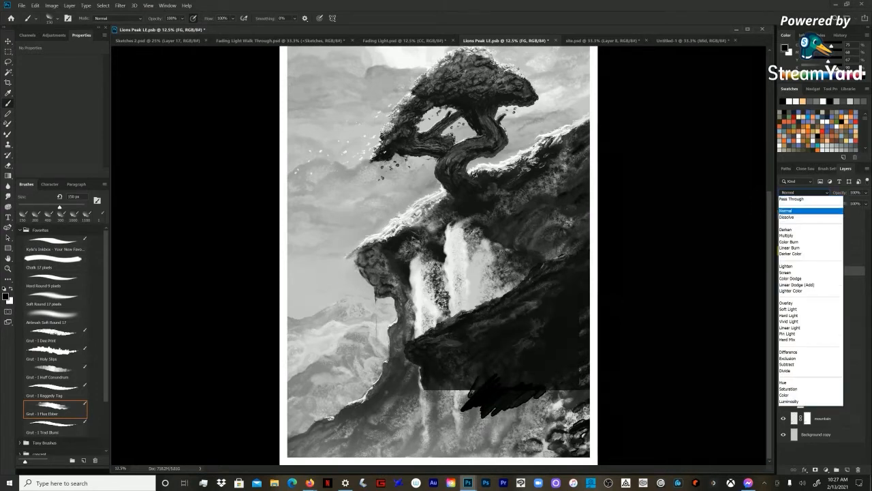
pyautogui.press('Return')
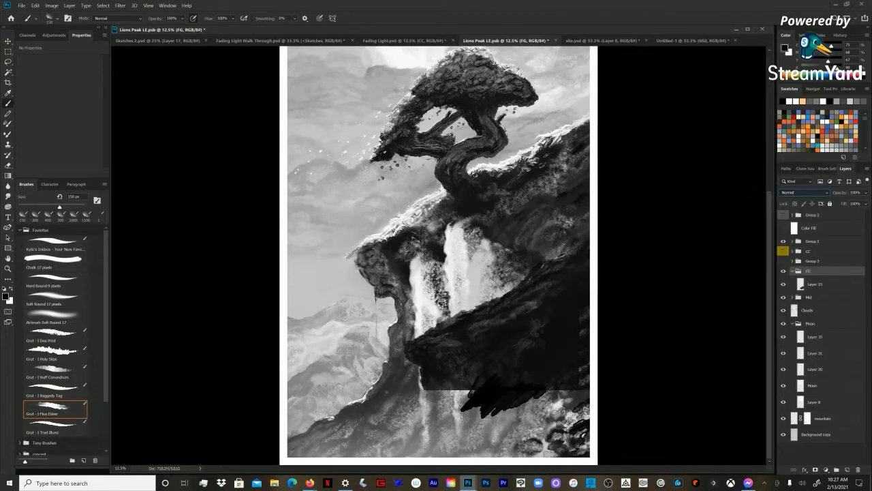
pyautogui.click(815, 284)
pyautogui.click(809, 271)
pyautogui.click(804, 192)
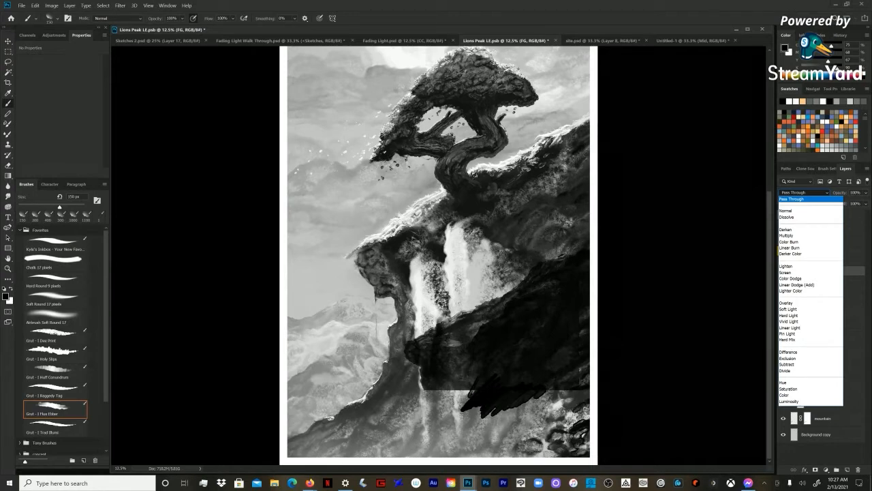
pyautogui.click(787, 210)
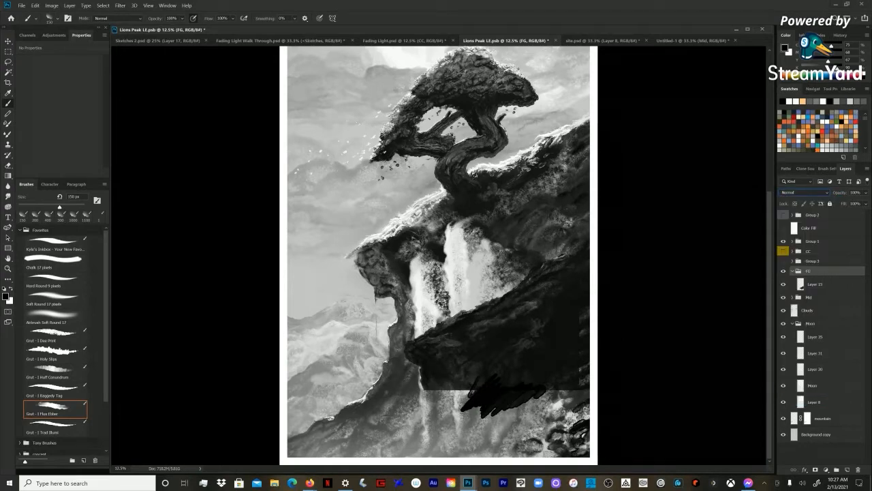
pyautogui.click(804, 192)
pyautogui.click(794, 198)
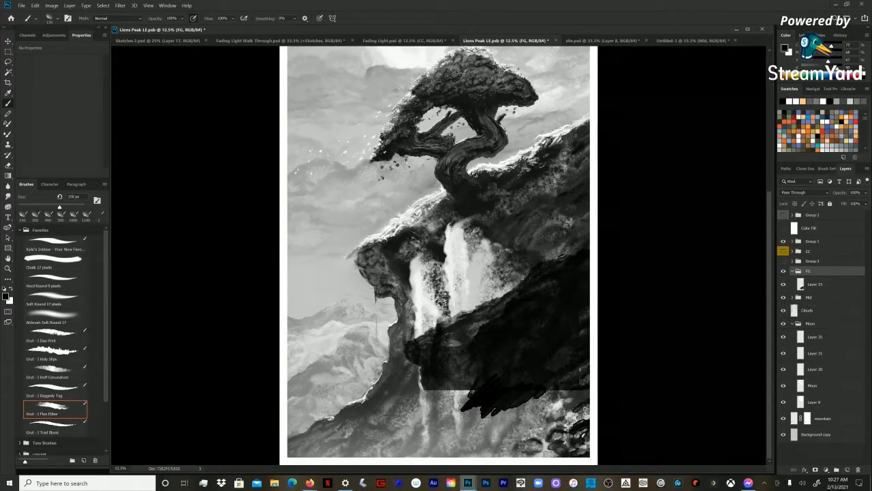
# Step: Paint black foreground rocks on Layer 15 below the waterfall and across the painting's lower-left corner, enlarging the brush to 400 px
pyautogui.click(816, 284)
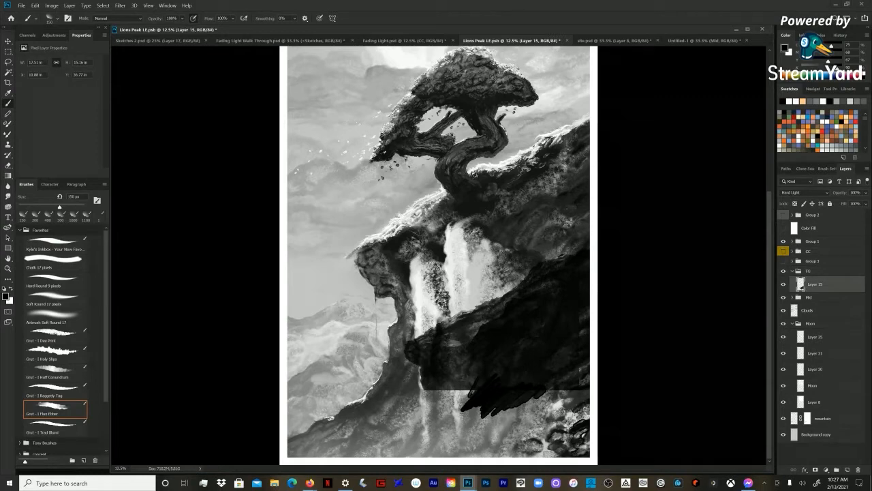
pyautogui.moveTo(473, 389)
pyautogui.mouseDown()
pyautogui.moveTo(443, 405)
pyautogui.moveTo(452, 411)
pyautogui.moveTo(446, 398)
pyautogui.moveTo(438, 416)
pyautogui.mouseUp()
pyautogui.press(']')
pyautogui.press(']')
pyautogui.press(']')
pyautogui.press(']')
pyautogui.press(']')
pyautogui.moveTo(452, 387)
pyautogui.mouseDown()
pyautogui.moveTo(427, 409)
pyautogui.moveTo(425, 421)
pyautogui.moveTo(425, 413)
pyautogui.moveTo(439, 428)
pyautogui.moveTo(432, 440)
pyautogui.moveTo(401, 456)
pyautogui.mouseUp()
pyautogui.moveTo(448, 435); pyautogui.dragTo(422, 457)
pyautogui.moveTo(466, 412)
pyautogui.mouseDown()
pyautogui.moveTo(439, 451)
pyautogui.moveTo(439, 440)
pyautogui.moveTo(369, 457)
pyautogui.mouseUp()
pyautogui.moveTo(402, 453)
pyautogui.mouseDown()
pyautogui.moveTo(392, 458)
pyautogui.moveTo(357, 439)
pyautogui.moveTo(303, 397)
pyautogui.moveTo(292, 412)
pyautogui.moveTo(307, 410)
pyautogui.moveTo(289, 432)
pyautogui.mouseUp()
pyautogui.moveTo(292, 399)
pyautogui.mouseDown()
pyautogui.moveTo(289, 416)
pyautogui.moveTo(332, 422)
pyautogui.moveTo(345, 443)
pyautogui.moveTo(338, 453)
pyautogui.moveTo(293, 414)
pyautogui.moveTo(288, 452)
pyautogui.moveTo(305, 456)
pyautogui.moveTo(295, 456)
pyautogui.moveTo(351, 455)
pyautogui.moveTo(376, 439)
pyautogui.mouseUp()
# Step: Paint diagonal black strokes on Layer 15 from the bottom centre up to the canvas's right edge, beneath the foreground rock
pyautogui.moveTo(451, 453)
pyautogui.mouseDown()
pyautogui.moveTo(481, 408)
pyautogui.moveTo(479, 416)
pyautogui.moveTo(500, 411)
pyautogui.mouseUp()
pyautogui.moveTo(470, 440)
pyautogui.mouseDown()
pyautogui.moveTo(545, 387)
pyautogui.moveTo(536, 400)
pyautogui.mouseUp()
pyautogui.moveTo(505, 431); pyautogui.dragTo(564, 385)
pyautogui.moveTo(526, 419)
pyautogui.mouseDown()
pyautogui.moveTo(572, 384)
pyautogui.moveTo(570, 391)
pyautogui.moveTo(580, 392)
pyautogui.mouseUp()
pyautogui.moveTo(553, 419); pyautogui.dragTo(587, 394)
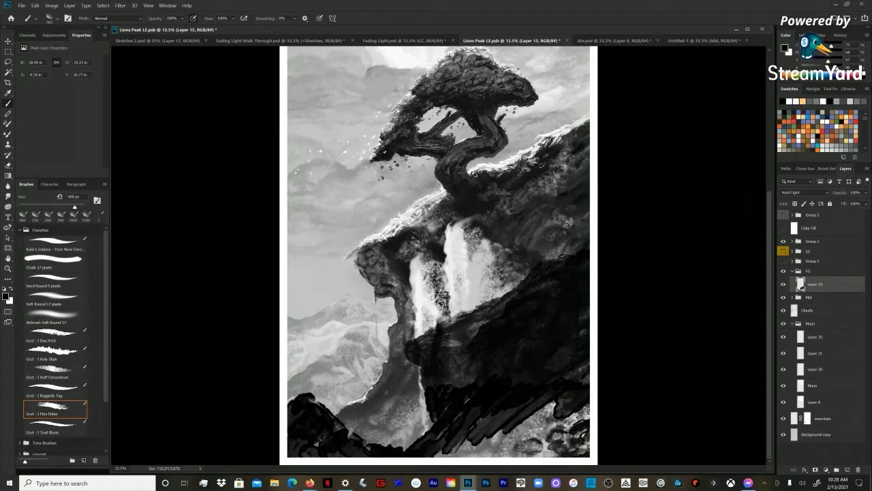
pyautogui.moveTo(576, 420); pyautogui.dragTo(589, 405)
pyautogui.moveTo(566, 439); pyautogui.dragTo(588, 415)
pyautogui.moveTo(553, 453)
pyautogui.mouseDown()
pyautogui.moveTo(572, 427)
pyautogui.moveTo(568, 440)
pyautogui.moveTo(555, 401)
pyautogui.mouseUp()
# Step: Enlarge the brush to 600 px and fill the gaps between the black strokes beneath the foreground rock
pyautogui.press(']')
pyautogui.press(']')
pyautogui.moveTo(545, 424); pyautogui.dragTo(566, 396)
pyautogui.moveTo(507, 446); pyautogui.dragTo(539, 404)
pyautogui.moveTo(482, 455)
pyautogui.mouseDown()
pyautogui.moveTo(525, 409)
pyautogui.moveTo(520, 420)
pyautogui.mouseUp()
pyautogui.moveTo(453, 455); pyautogui.dragTo(518, 409)
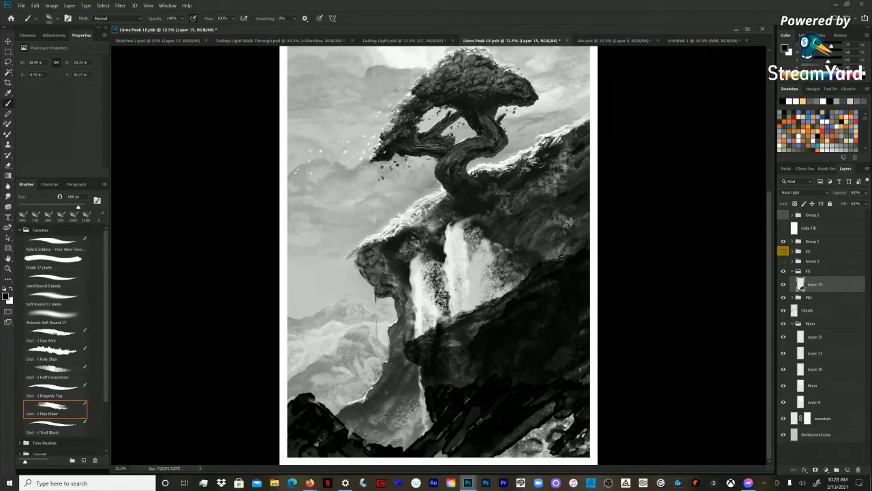
pyautogui.moveTo(436, 457); pyautogui.dragTo(466, 431)
pyautogui.moveTo(517, 446); pyautogui.dragTo(573, 415)
pyautogui.moveTo(517, 435); pyautogui.dragTo(560, 401)
pyautogui.moveTo(560, 434)
pyautogui.mouseDown()
pyautogui.moveTo(587, 407)
pyautogui.moveTo(588, 428)
pyautogui.mouseUp()
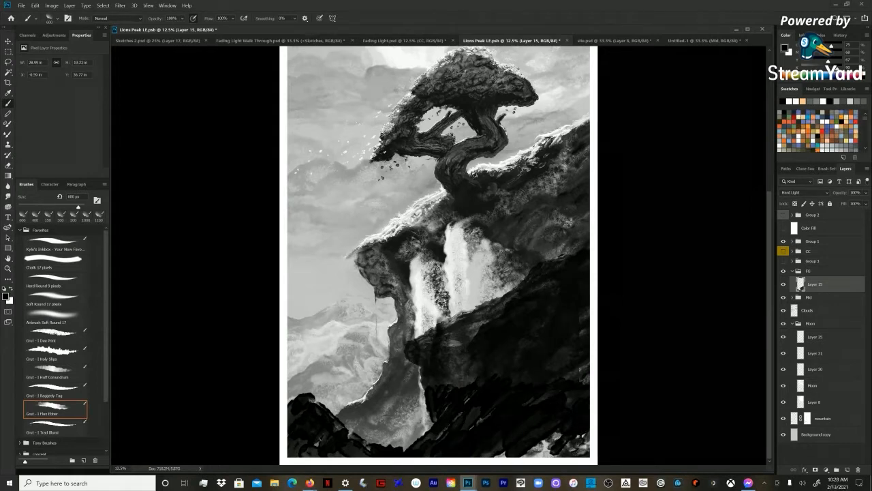
# Step: Cover the light patches along the canvas's bottom edge, and darken the rock's right side and the lower-left rocks with black strokes
pyautogui.moveTo(585, 436)
pyautogui.mouseDown()
pyautogui.moveTo(571, 450)
pyautogui.moveTo(486, 451)
pyautogui.mouseUp()
pyautogui.moveTo(580, 381); pyautogui.dragTo(588, 364)
pyautogui.moveTo(581, 336); pyautogui.dragTo(587, 333)
pyautogui.moveTo(579, 323)
pyautogui.mouseDown()
pyautogui.moveTo(588, 309)
pyautogui.moveTo(577, 316)
pyautogui.mouseUp()
pyautogui.moveTo(552, 447); pyautogui.dragTo(541, 456)
pyautogui.moveTo(586, 440)
pyautogui.mouseDown()
pyautogui.moveTo(579, 448)
pyautogui.moveTo(588, 456)
pyautogui.mouseUp()
pyautogui.moveTo(350, 448); pyautogui.dragTo(312, 453)
pyautogui.moveTo(291, 446); pyautogui.dragTo(305, 455)
pyautogui.moveTo(291, 413)
pyautogui.mouseDown()
pyautogui.moveTo(287, 424)
pyautogui.moveTo(319, 456)
pyautogui.moveTo(338, 457)
pyautogui.mouseUp()
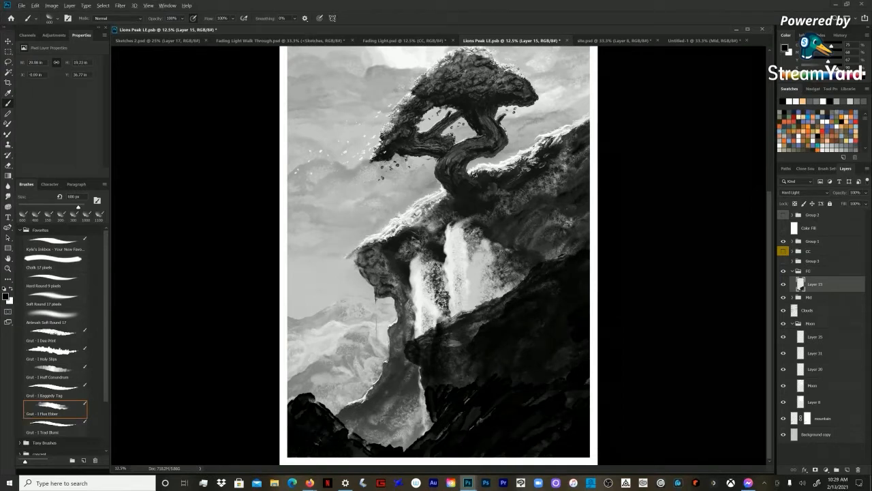
# Step: Sample a dark grey from the rock, reduce the brush to 250 px and add subtle strokes to the lower-left rocks
pyautogui.keyDown('alt'); pyautogui.click(510, 296); pyautogui.keyUp('alt')
pyautogui.press('[')
pyautogui.press('[')
pyautogui.press('[')
pyautogui.moveTo(322, 416)
pyautogui.mouseDown()
pyautogui.moveTo(325, 425)
pyautogui.moveTo(328, 414)
pyautogui.moveTo(317, 420)
pyautogui.mouseUp()
pyautogui.press('[')
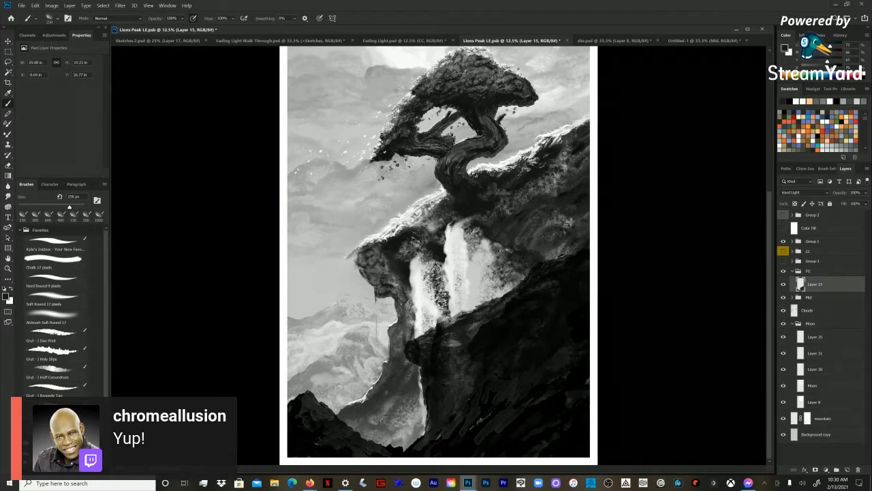
# Step: Look through the Tony Brushes, concept and Wet Media Brushes groups, and try the other Grut brushes in Favorites
pyautogui.scroll(-2, 65, 307)
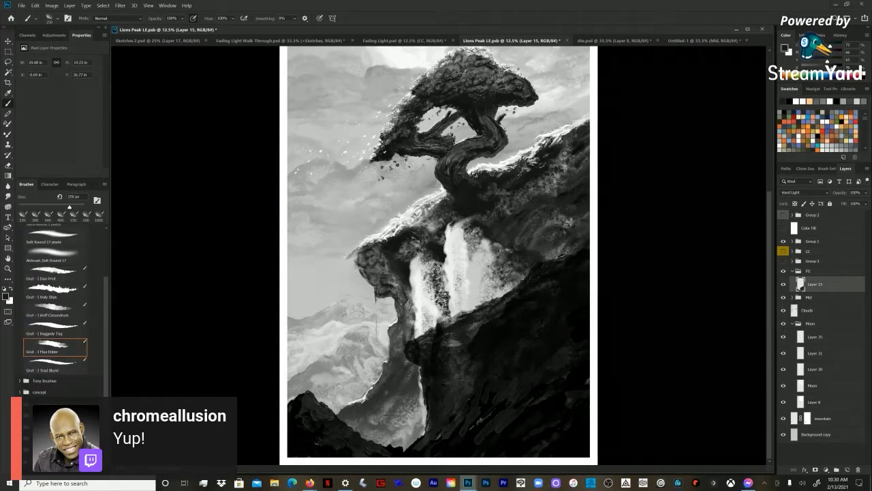
pyautogui.click(20, 381)
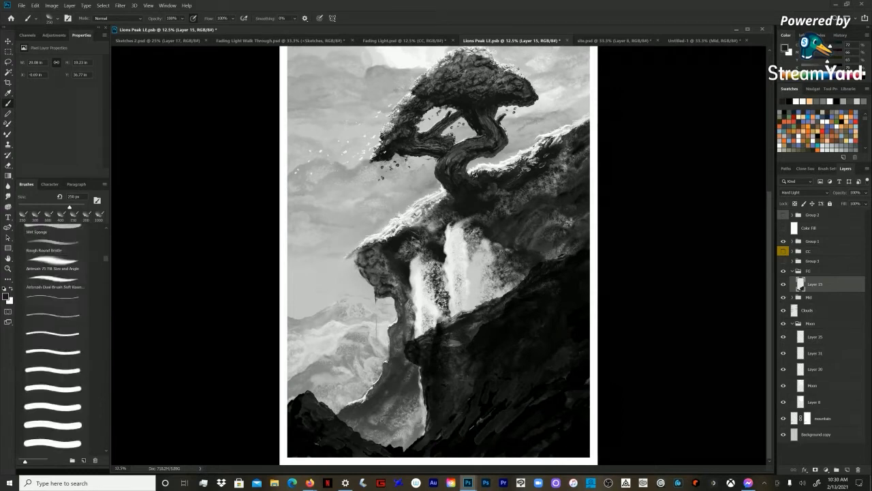
pyautogui.click(19, 298)
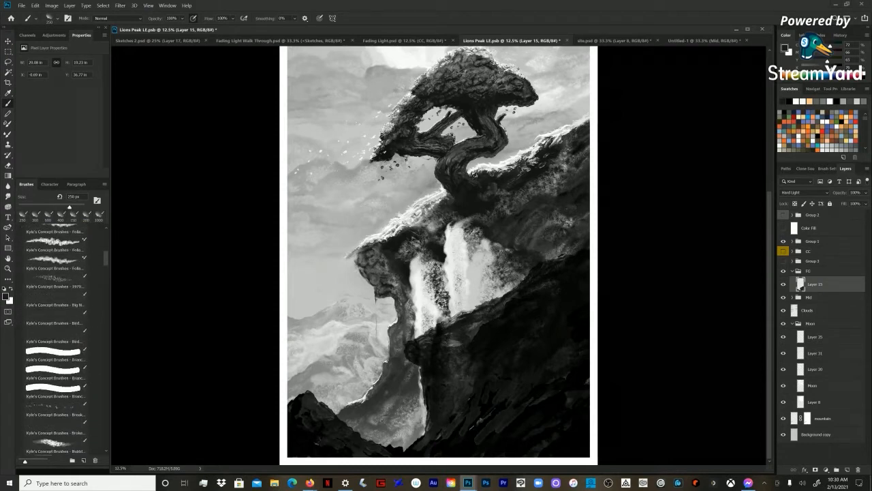
pyautogui.scroll(-4, 55, 341)
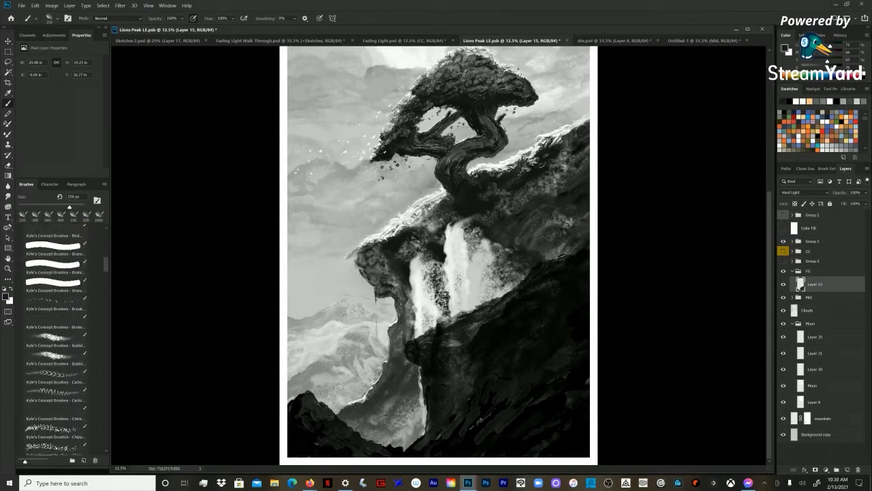
pyautogui.scroll(10, 54, 341)
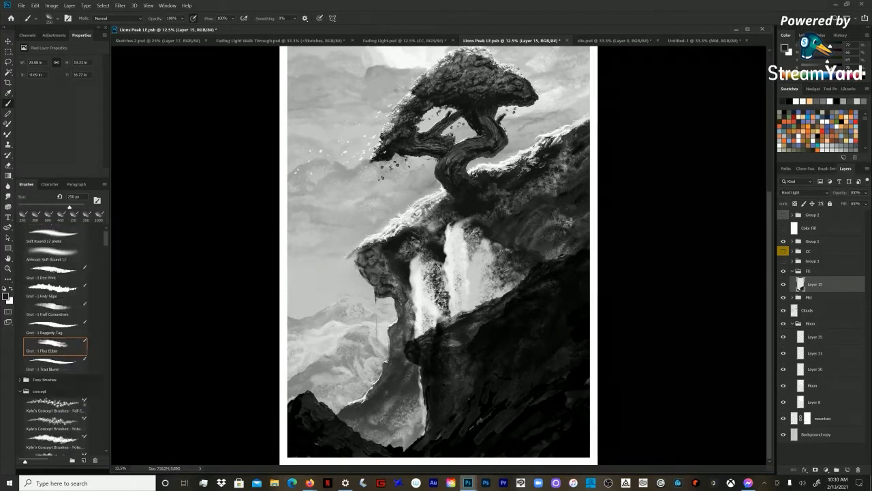
pyautogui.scroll(-3, 55, 340)
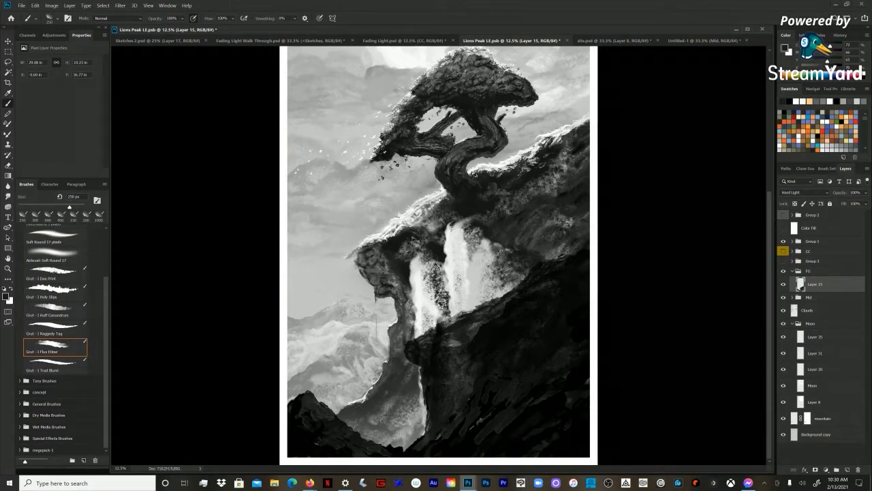
pyautogui.click(20, 427)
pyautogui.scroll(3, 55, 327)
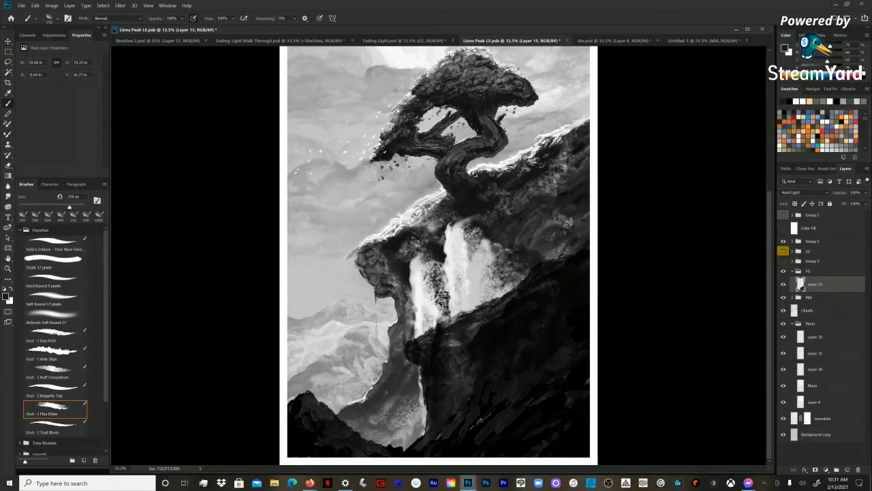
pyautogui.click(55, 408)
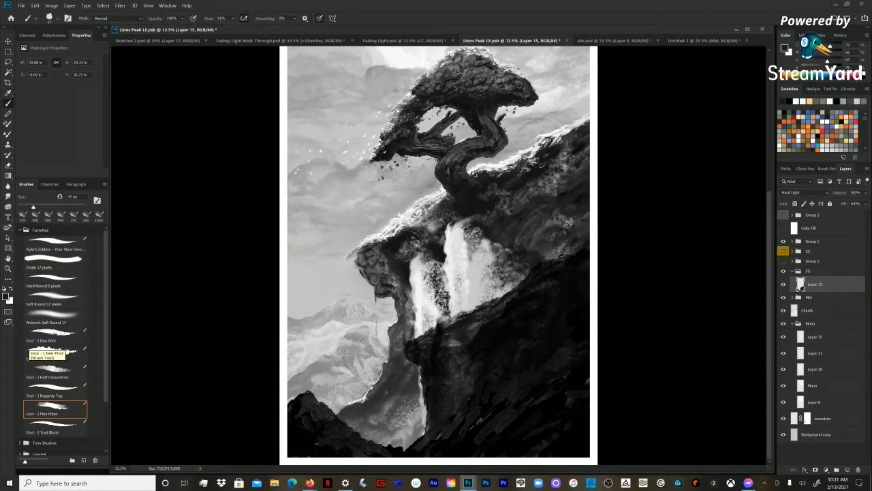
pyautogui.click(34, 337)
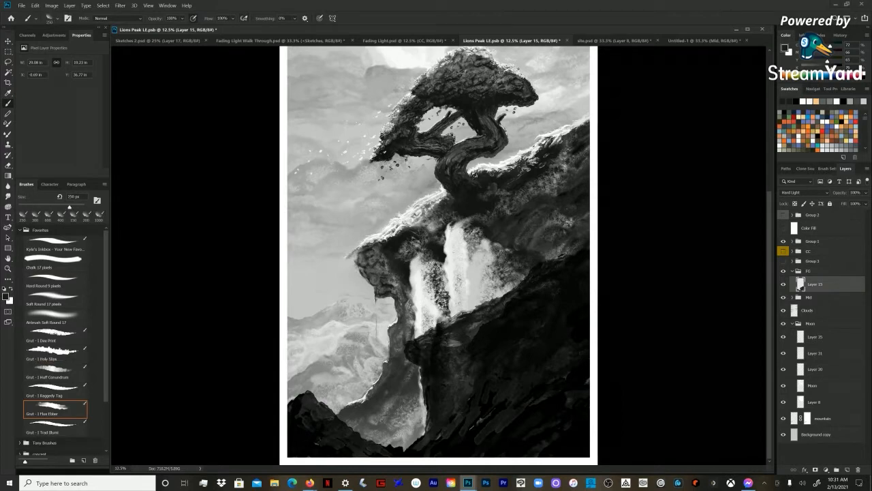
pyautogui.click(54, 428)
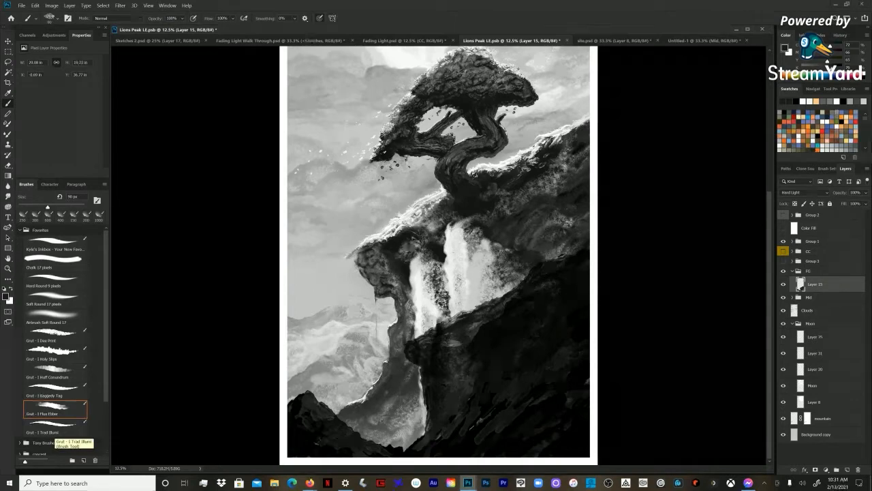
# Step: Return to the 250 px Grut brush, sample a mid grey and paint lighter strokes along the foreground rock's upper ridge
pyautogui.click(54, 409)
pyautogui.keyDown('alt'); pyautogui.click(479, 322); pyautogui.keyUp('alt')
pyautogui.keyDown('alt'); pyautogui.click(479, 322); pyautogui.keyUp('alt')
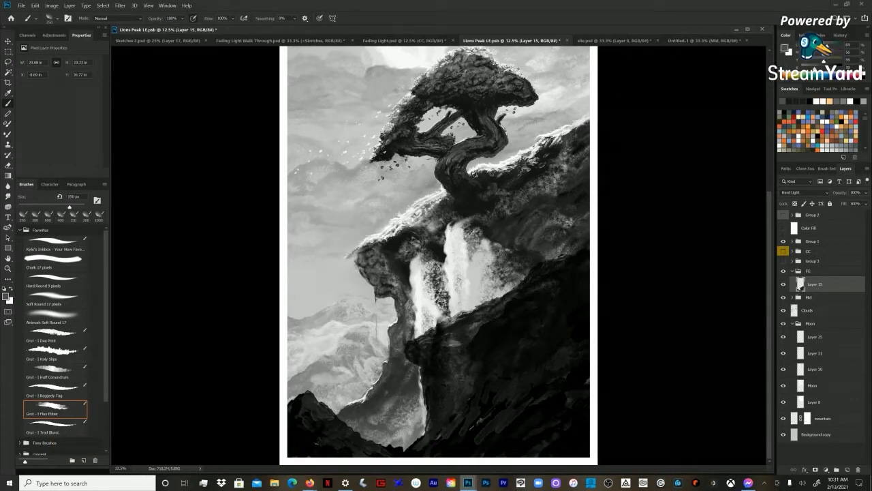
pyautogui.moveTo(469, 320)
pyautogui.mouseDown()
pyautogui.moveTo(517, 297)
pyautogui.moveTo(485, 315)
pyautogui.mouseUp()
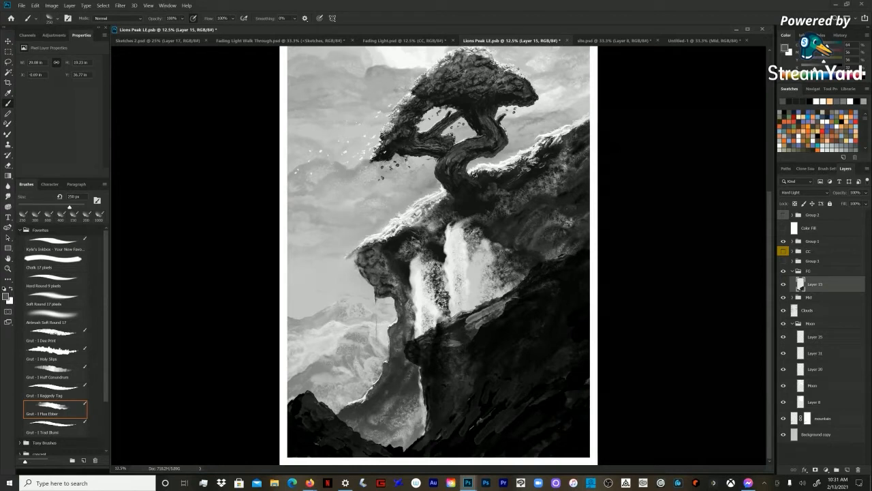
pyautogui.moveTo(449, 332)
pyautogui.mouseDown()
pyautogui.moveTo(469, 323)
pyautogui.moveTo(458, 324)
pyautogui.mouseUp()
# Step: Change Layer 15's blend mode from Hard Light to Normal
pyautogui.click(804, 192)
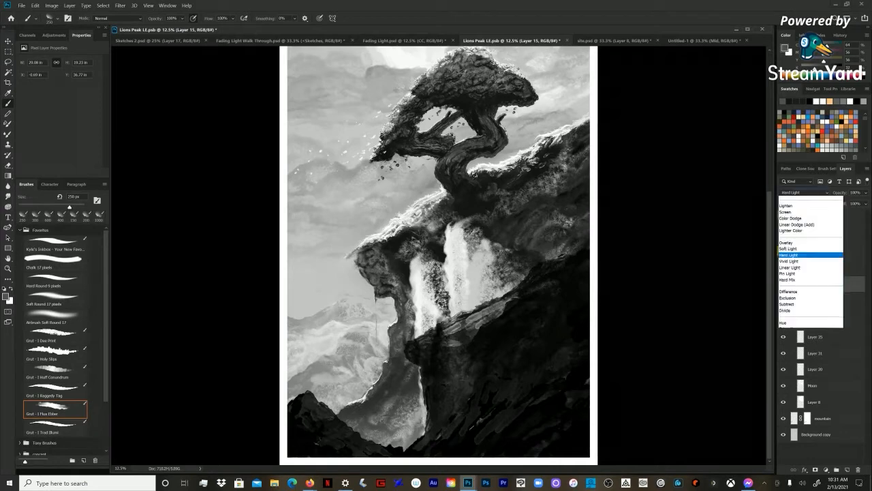
pyautogui.click(796, 199)
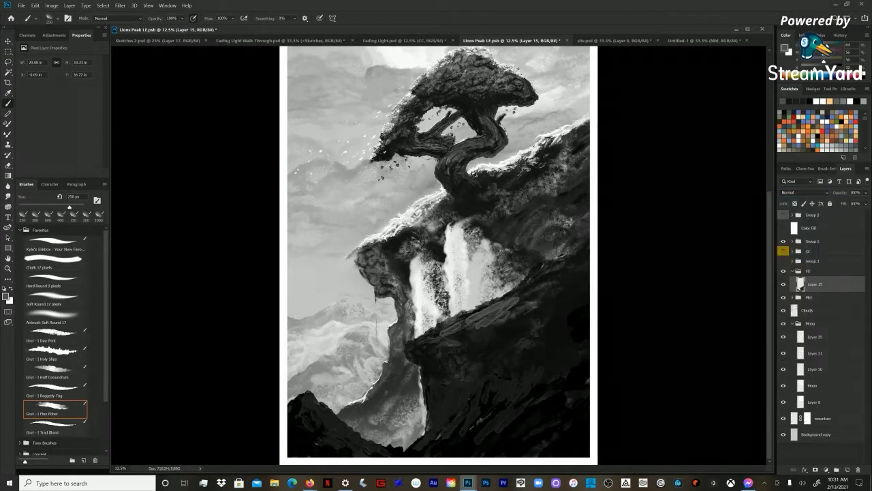
pyautogui.click(804, 193)
pyautogui.click(796, 198)
# Step: Move the FG group down to uncover the waterfall's base, and view more of the painting from the moon to the rock
pyautogui.click(812, 272)
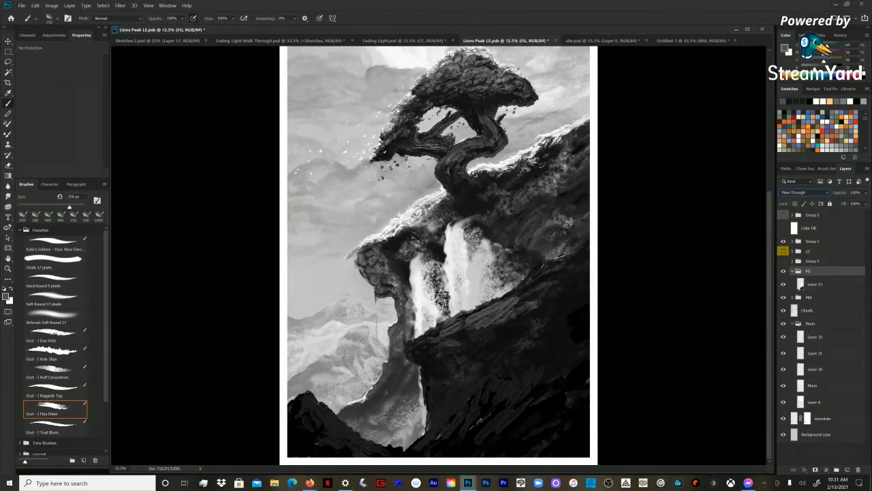
pyautogui.click(409, 192)
pyautogui.press('Return')
pyautogui.press('v')
pyautogui.moveTo(560, 282); pyautogui.dragTo(560, 363)
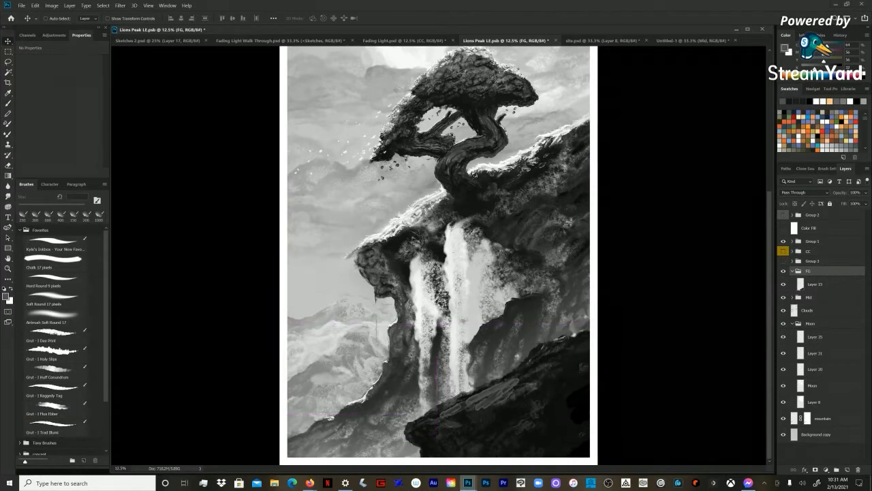
pyautogui.press('z')
pyautogui.hotkey('ctrl', '-')
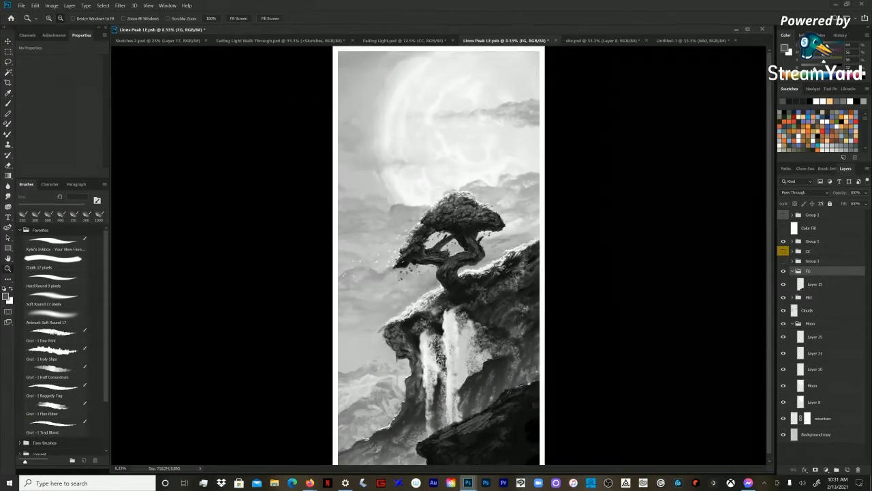
pyautogui.press('v')
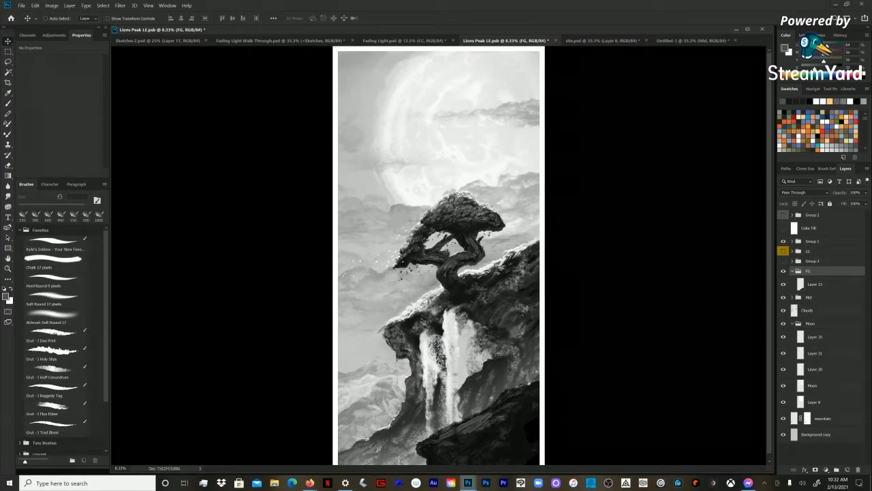
# Step: Show and expand the CC group, and select its Layer 24
pyautogui.click(809, 251)
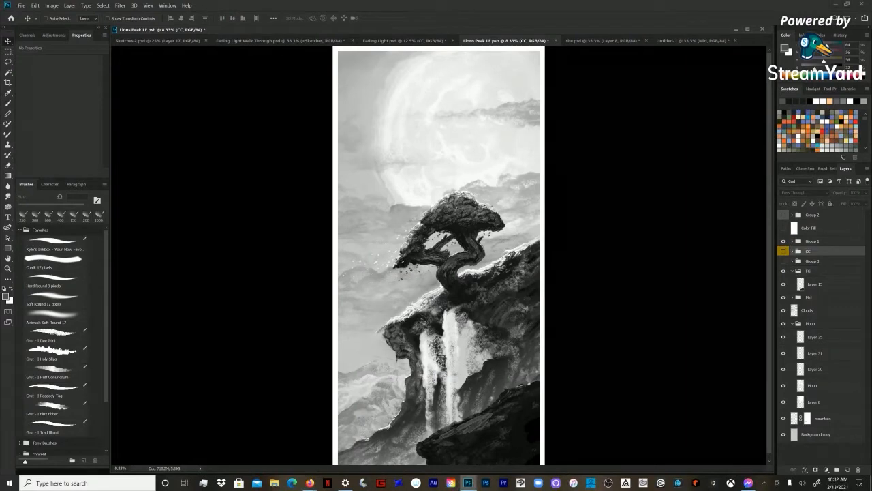
pyautogui.click(783, 252)
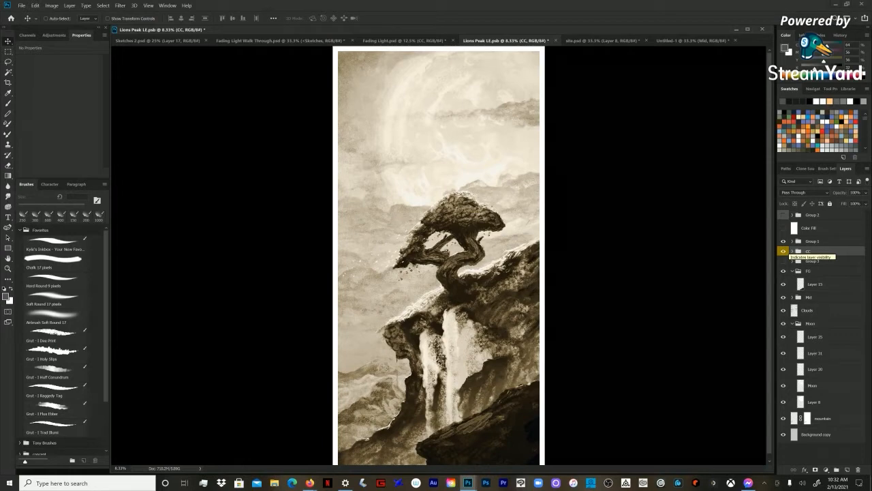
pyautogui.click(794, 251)
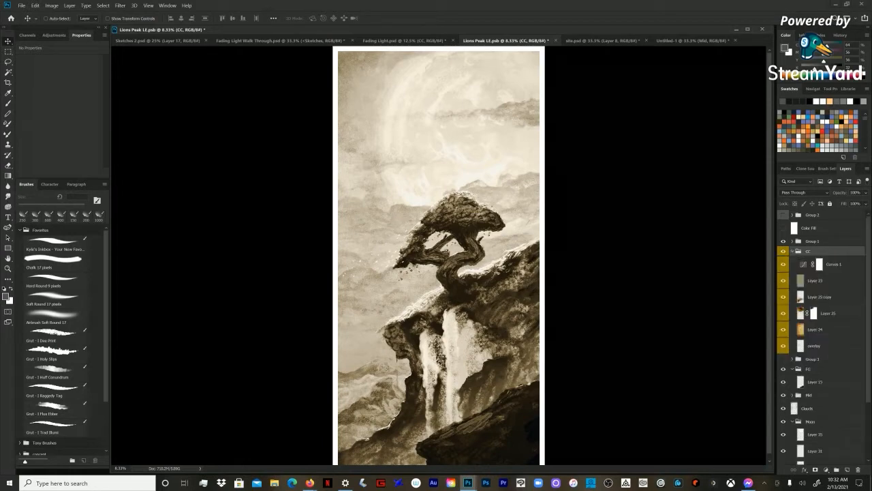
pyautogui.click(815, 330)
pyautogui.click(813, 241)
pyautogui.click(815, 329)
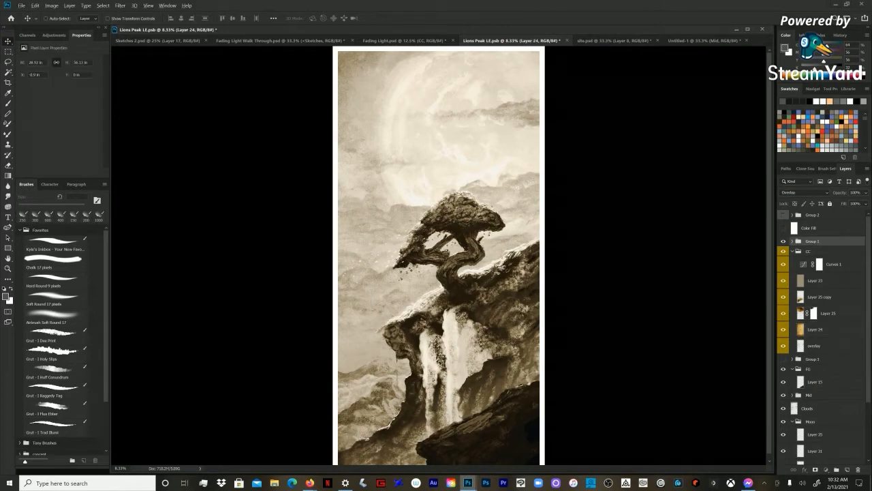
# Step: Isolate Layer 24's paper texture, restore the other layers, and change its blend mode to Normal
pyautogui.keyDown('alt'); pyautogui.click(783, 329); pyautogui.keyUp('alt')
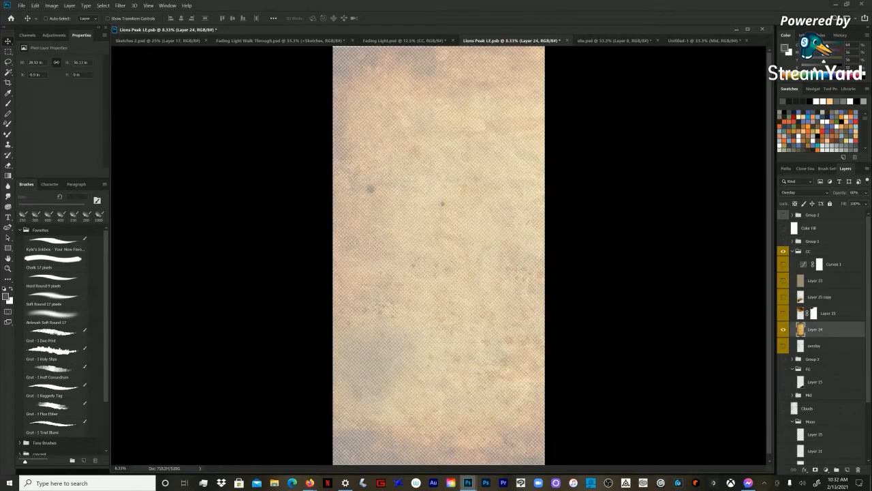
pyautogui.click(804, 193)
pyautogui.click(805, 193)
pyautogui.keyDown('alt'); pyautogui.click(783, 329); pyautogui.keyUp('alt')
pyautogui.click(805, 193)
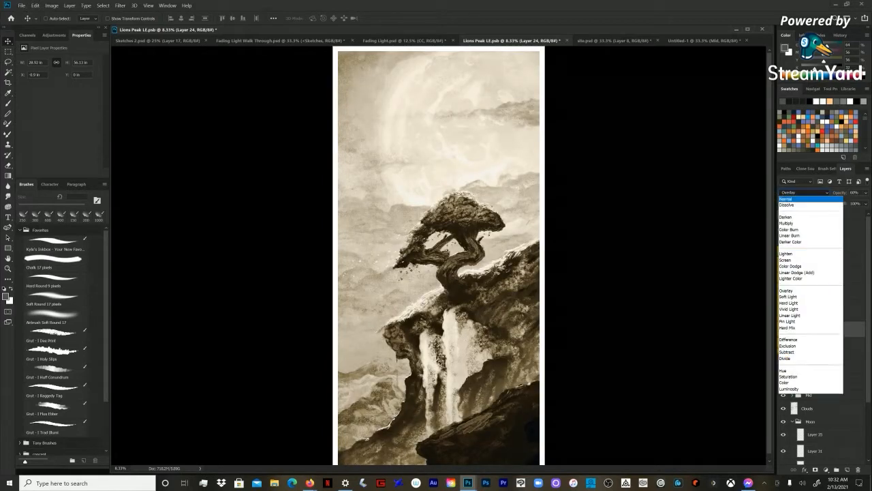
pyautogui.click(792, 200)
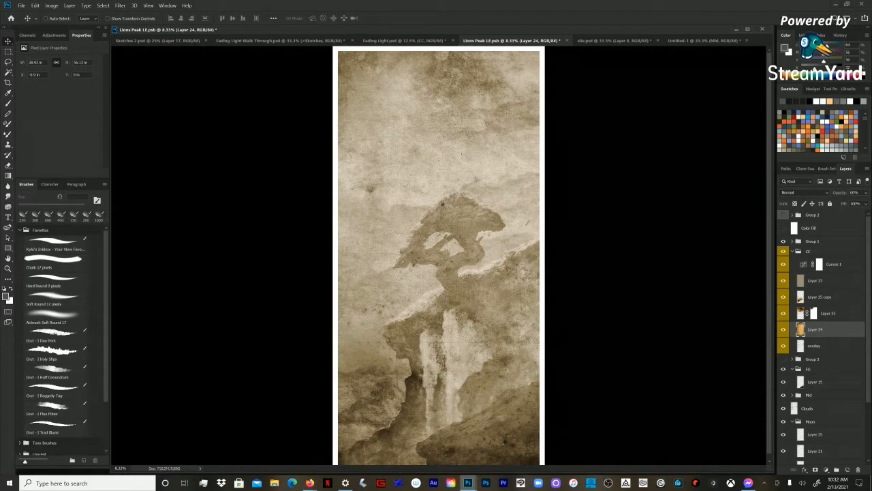
# Step: Expand the Tony Brushes group, look through its presets, and collapse it again
pyautogui.scroll(-3, 54, 327)
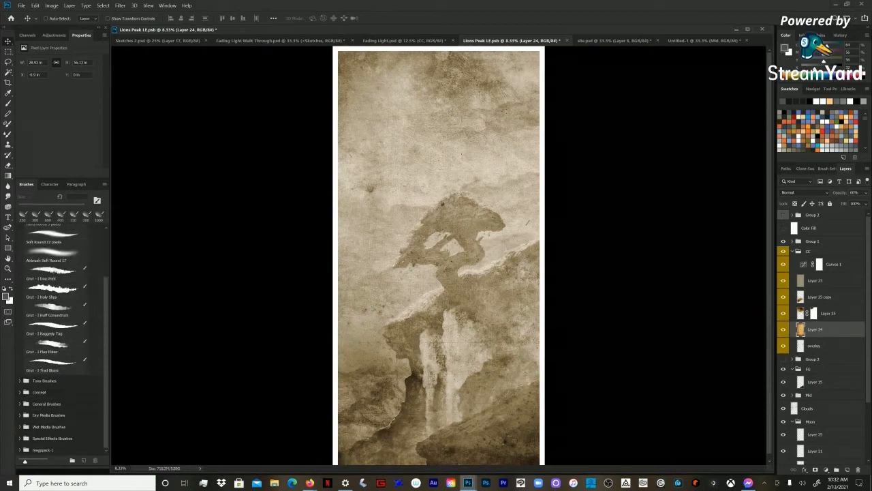
pyautogui.click(21, 381)
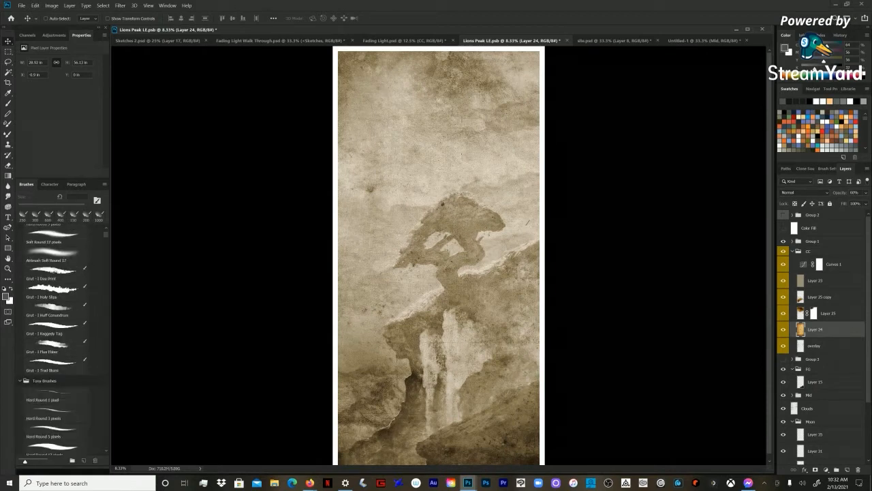
pyautogui.scroll(-10, 55, 341)
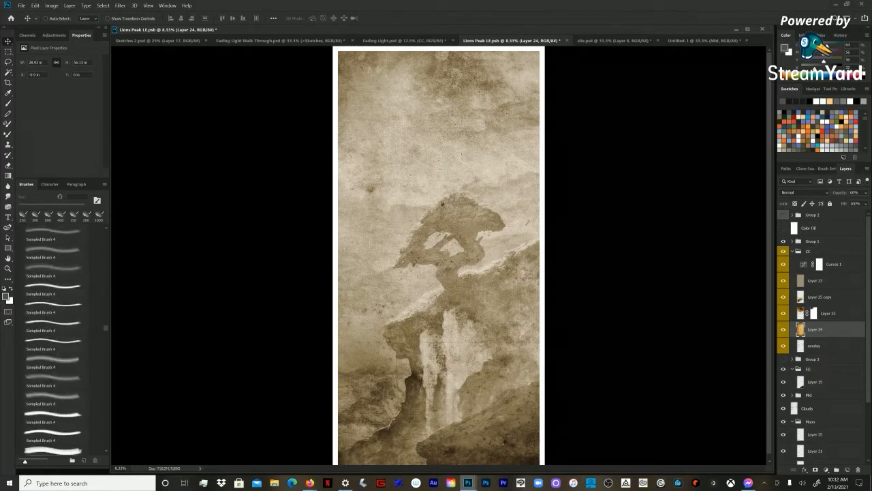
pyautogui.scroll(10, 54, 341)
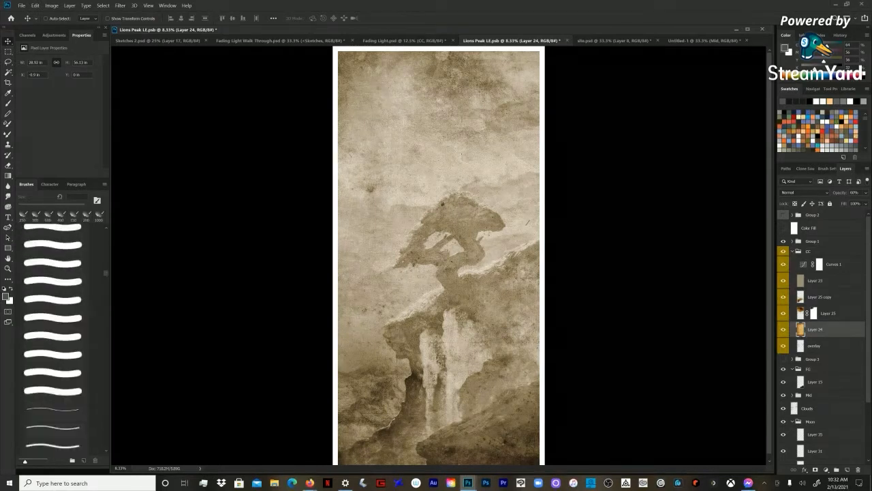
pyautogui.scroll(4, 53, 340)
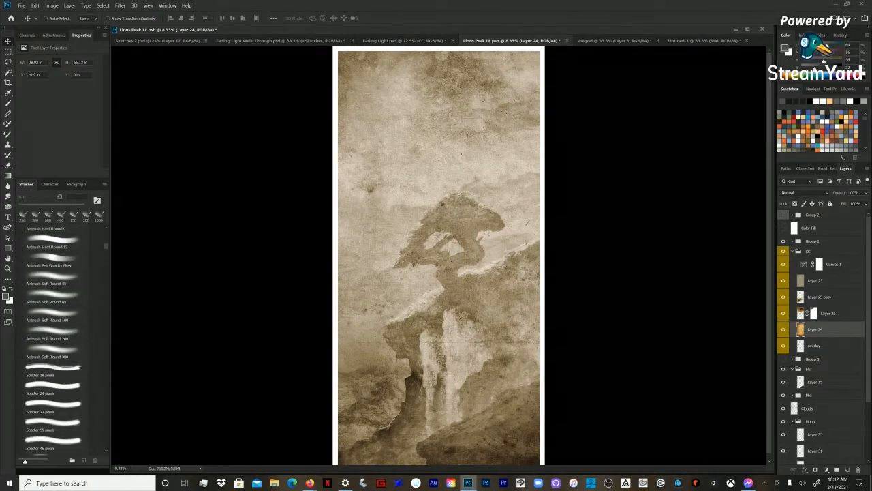
pyautogui.scroll(-2, 53, 341)
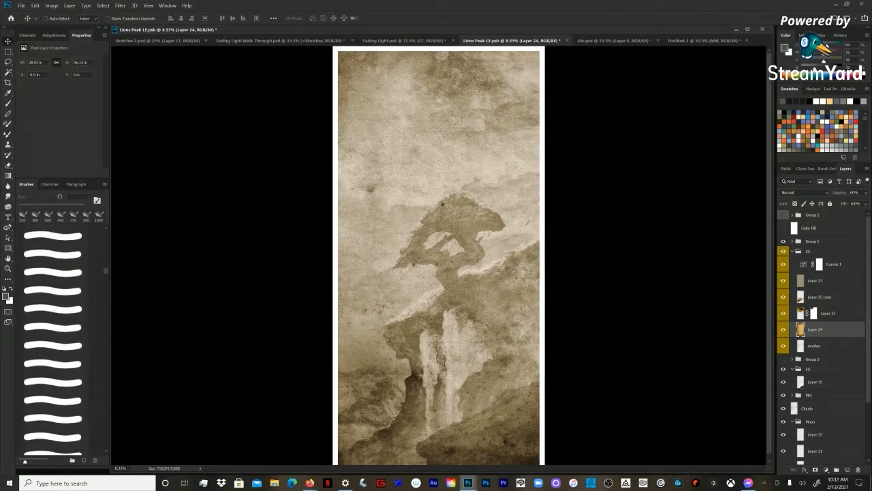
pyautogui.scroll(3, 53, 341)
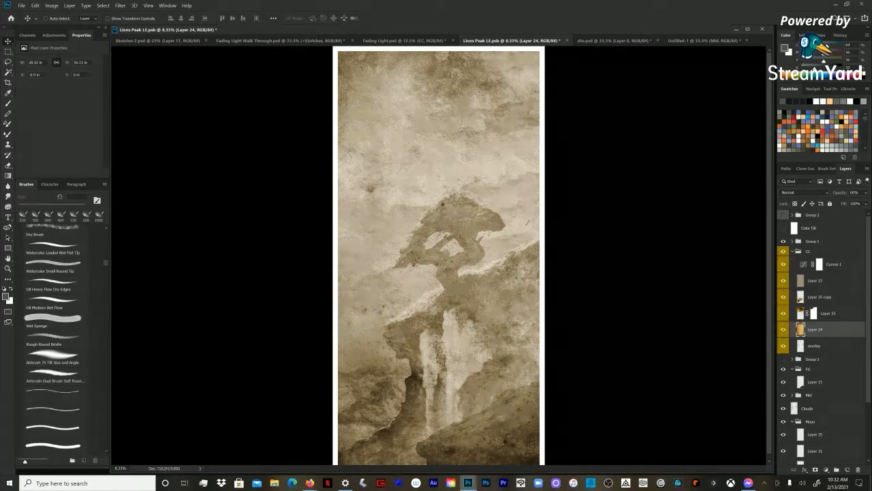
pyautogui.scroll(5, 53, 341)
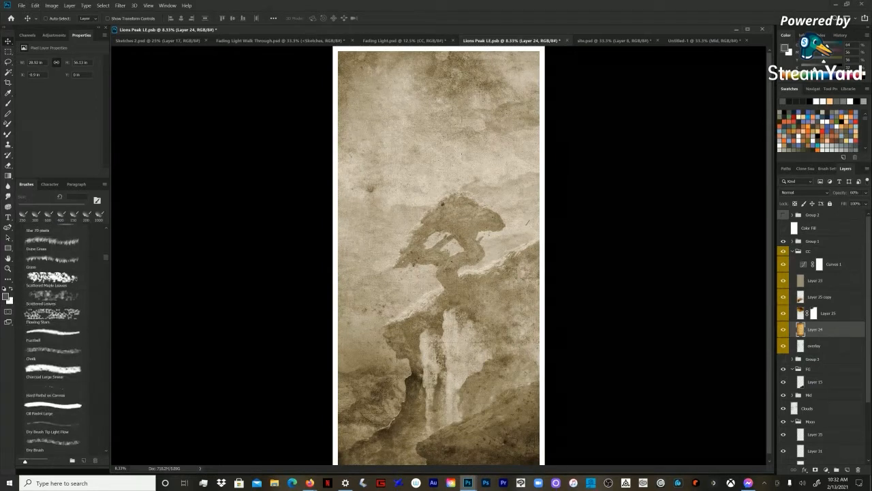
pyautogui.scroll(4, 53, 341)
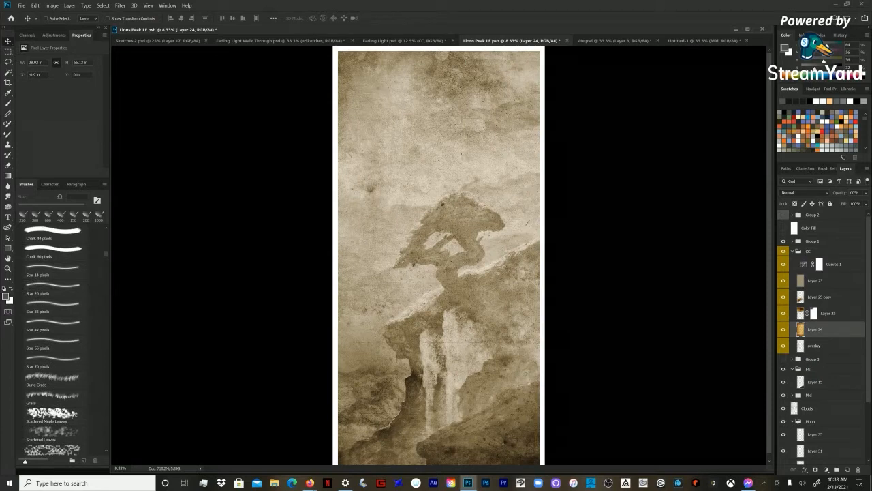
pyautogui.scroll(5, 53, 341)
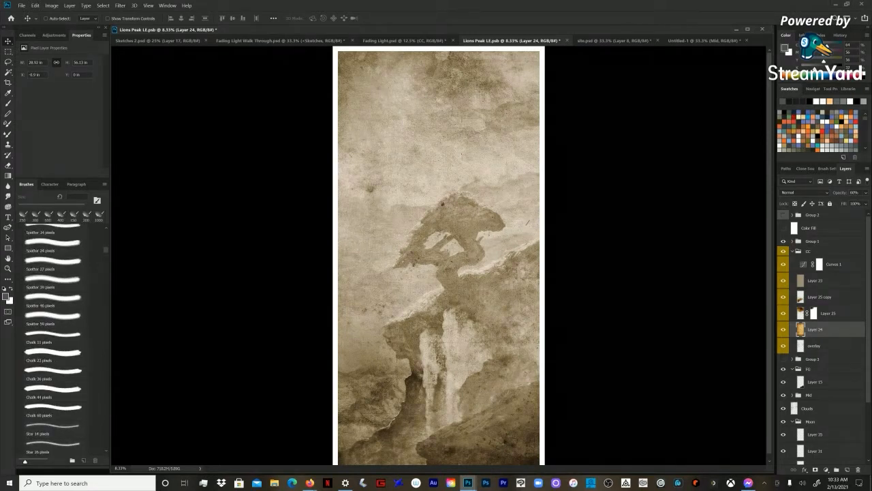
pyautogui.scroll(-15, 53, 340)
pyautogui.moveTo(106, 432); pyautogui.dragTo(106, 233)
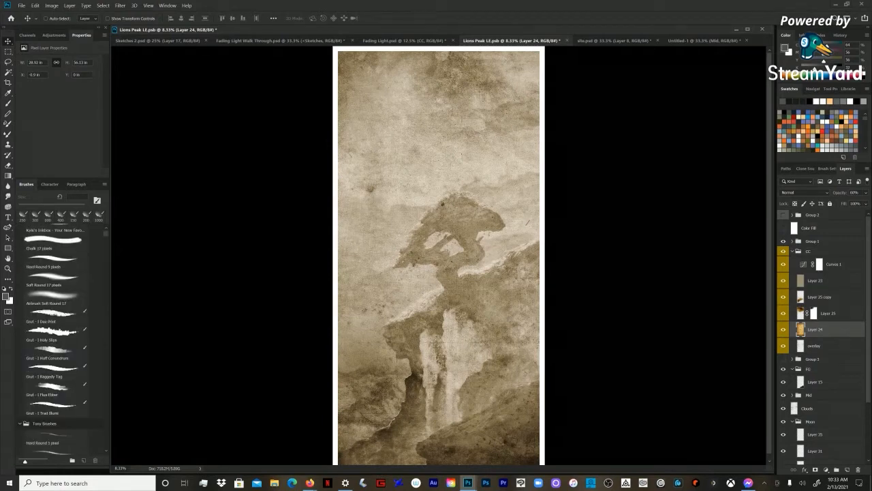
pyautogui.click(20, 423)
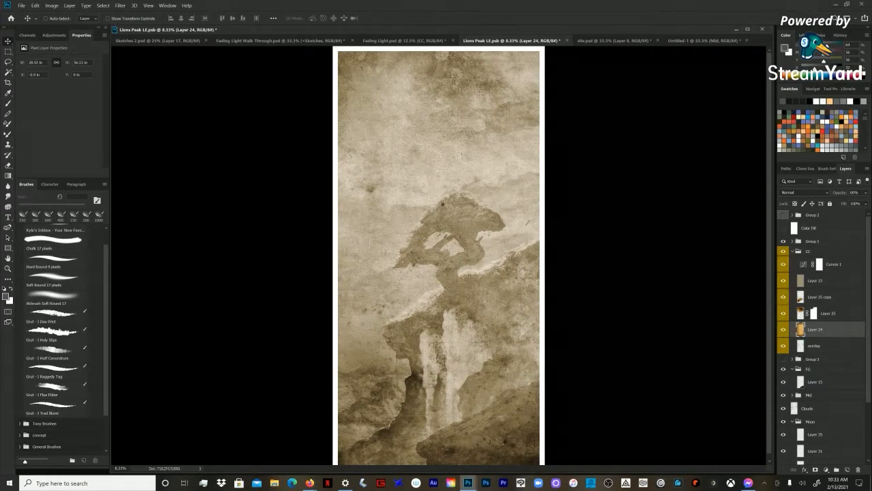
# Step: Look through the General Brushes, Wet Media Brushes and megapack-1 groups, and return to the Favorites brushes
pyautogui.scroll(-2, 63, 341)
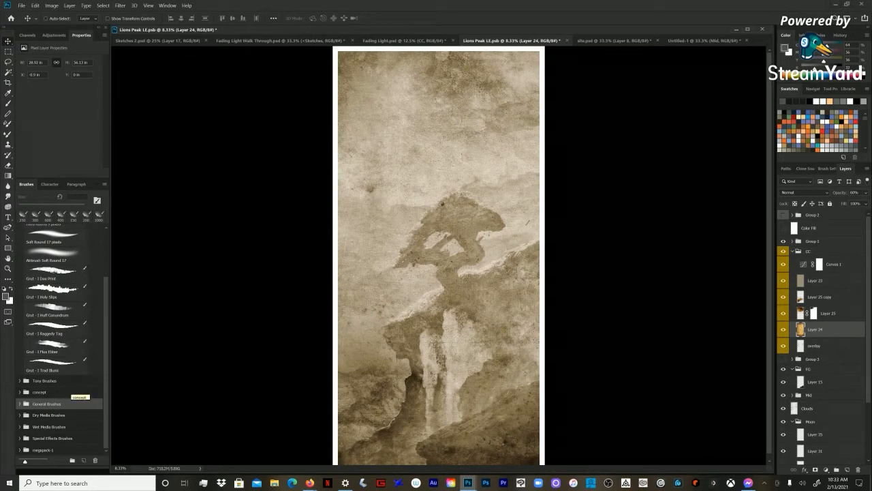
pyautogui.click(47, 404)
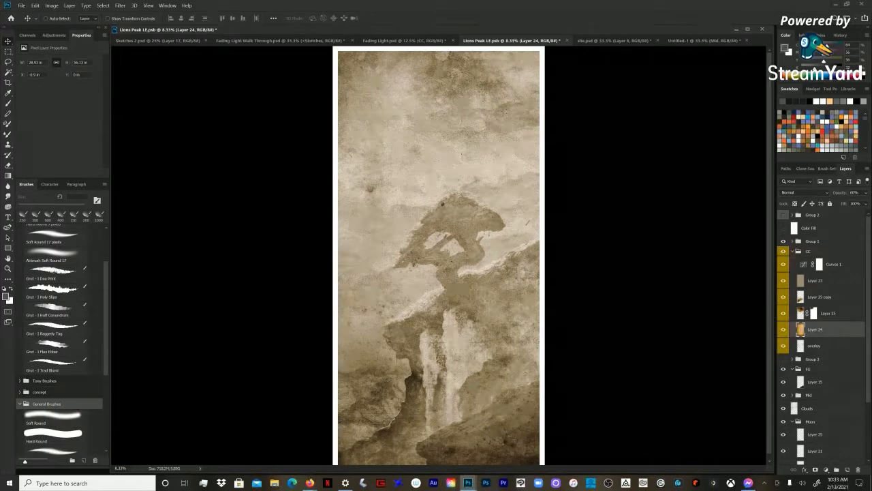
pyautogui.scroll(-4, 46, 403)
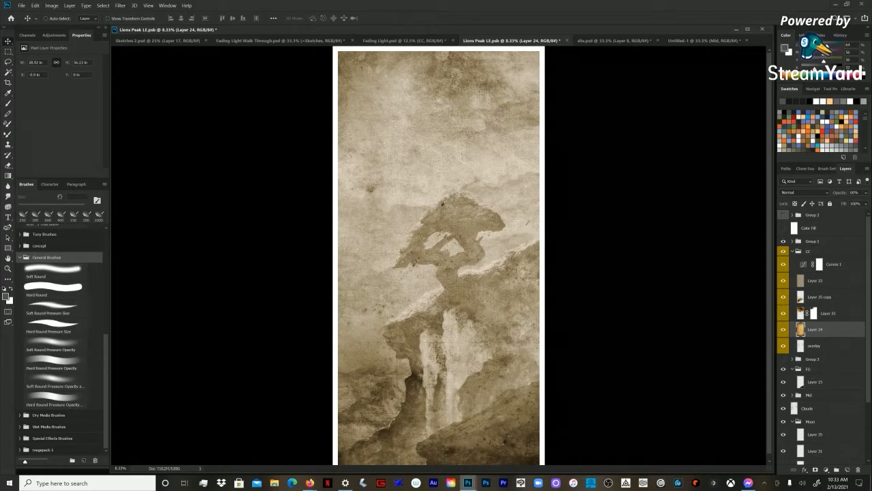
pyautogui.click(20, 257)
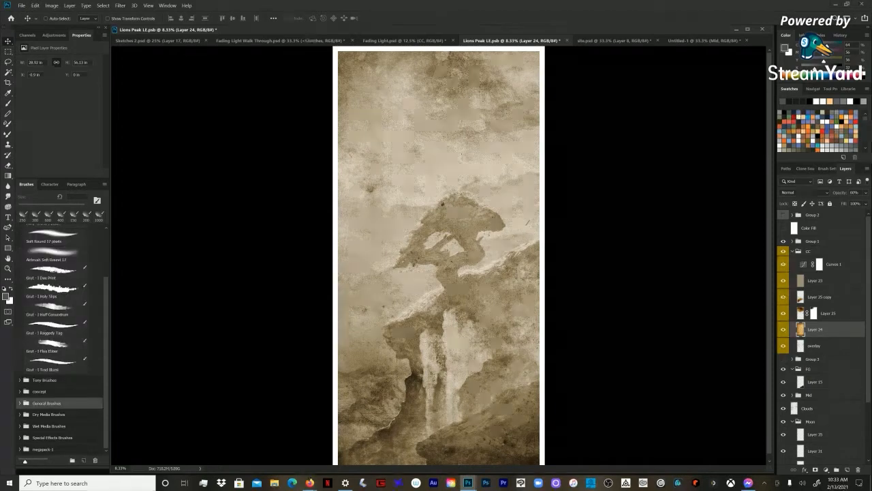
pyautogui.click(20, 426)
pyautogui.scroll(-3, 62, 341)
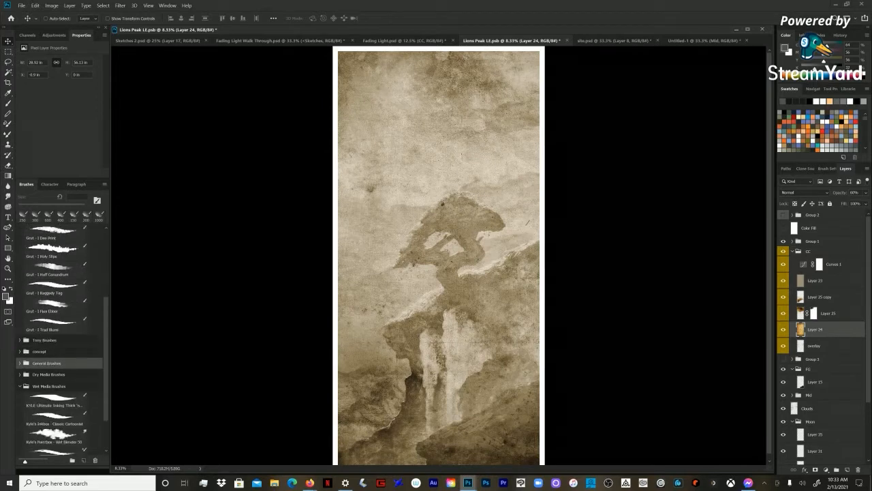
pyautogui.click(20, 317)
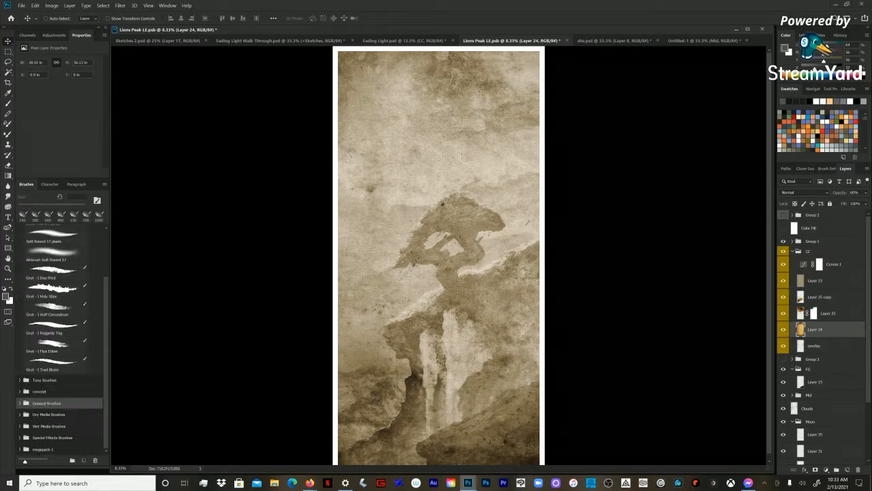
pyautogui.click(20, 449)
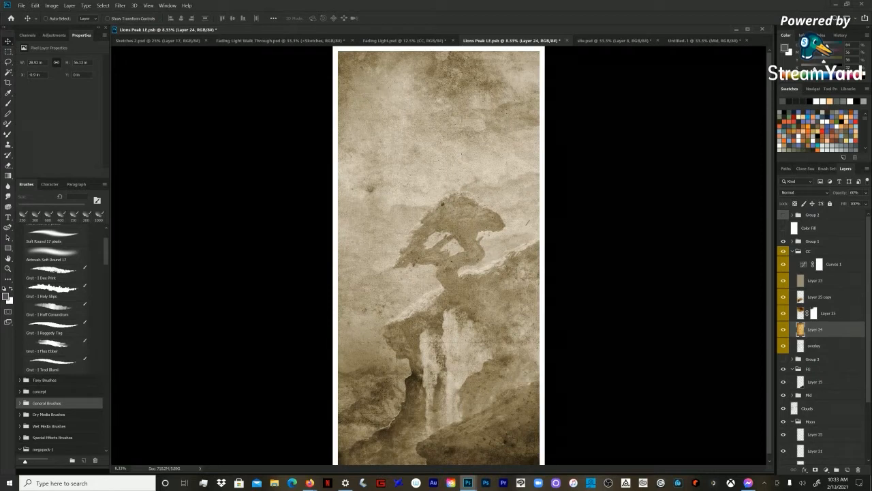
pyautogui.scroll(-10, 92, 297)
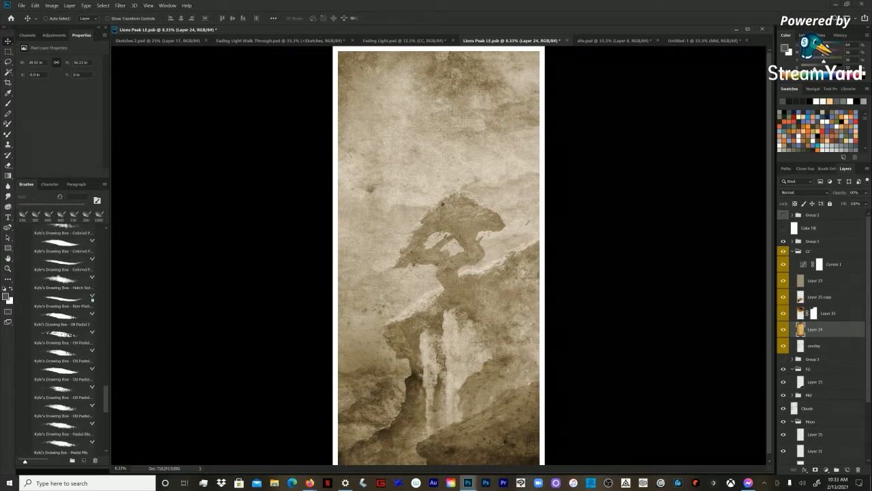
pyautogui.scroll(15, 93, 297)
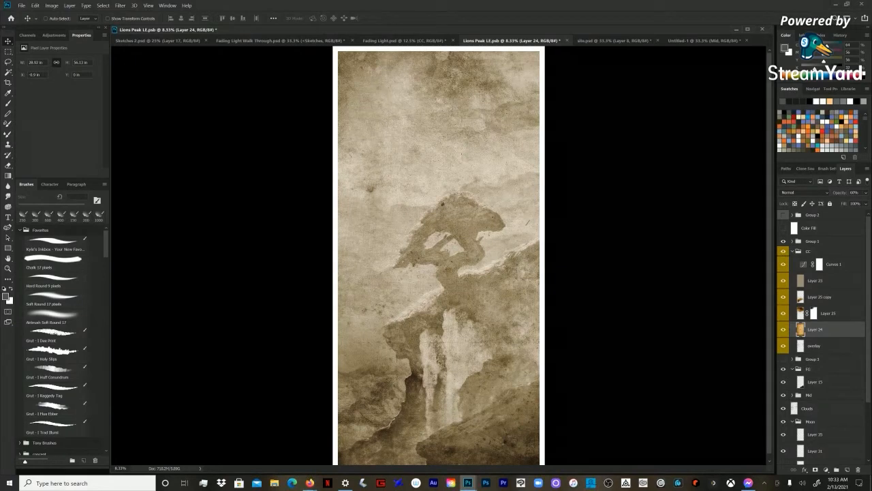
# Step: Try the Kyle's Inkbox, Chalk 17 pixels and Hard Round 9 pixels brush presets, and return to the Move tool
pyautogui.press('b')
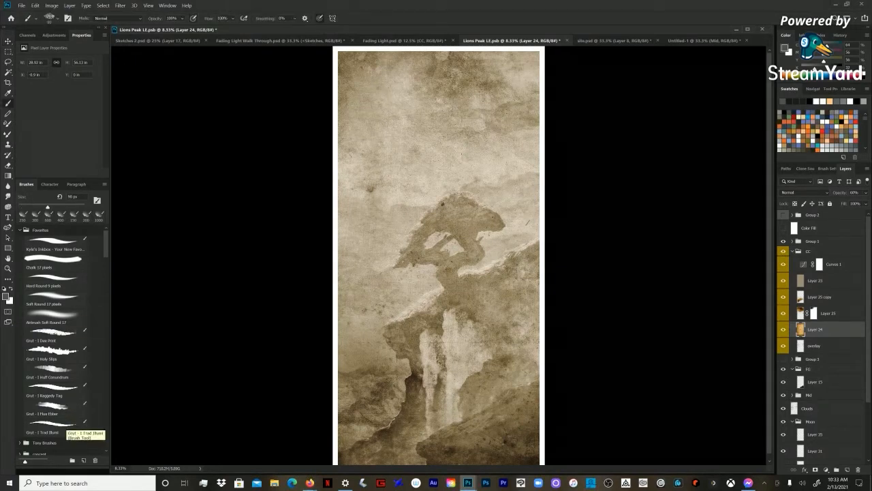
pyautogui.click(66, 240)
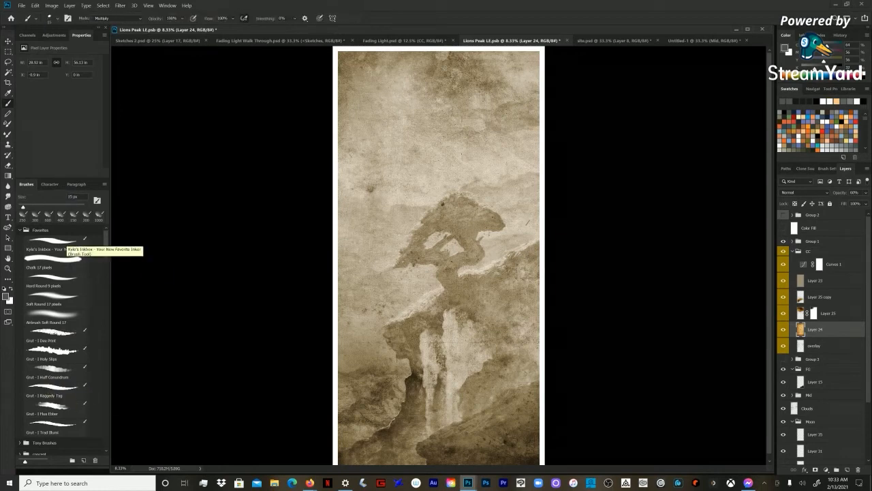
pyautogui.click(63, 259)
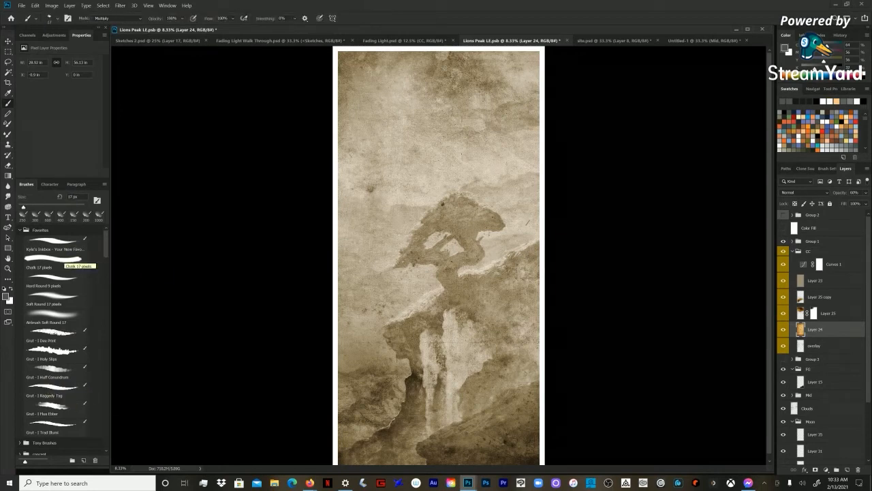
pyautogui.press('v')
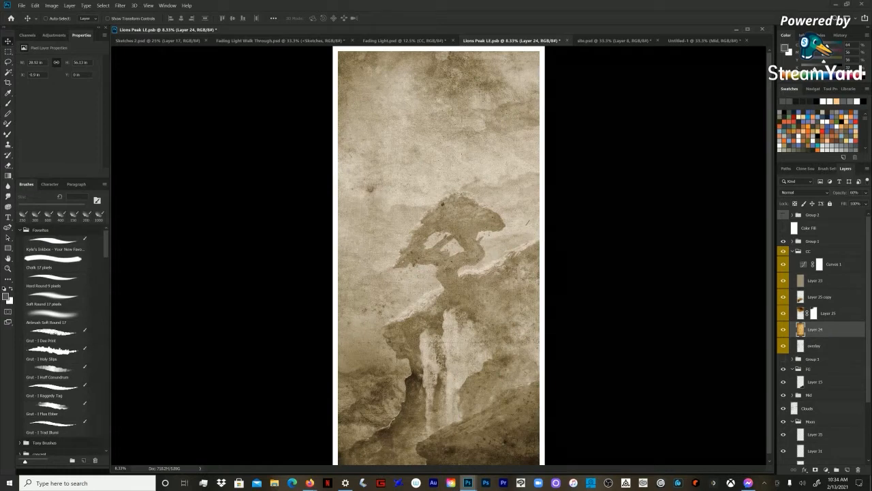
pyautogui.click(74, 293)
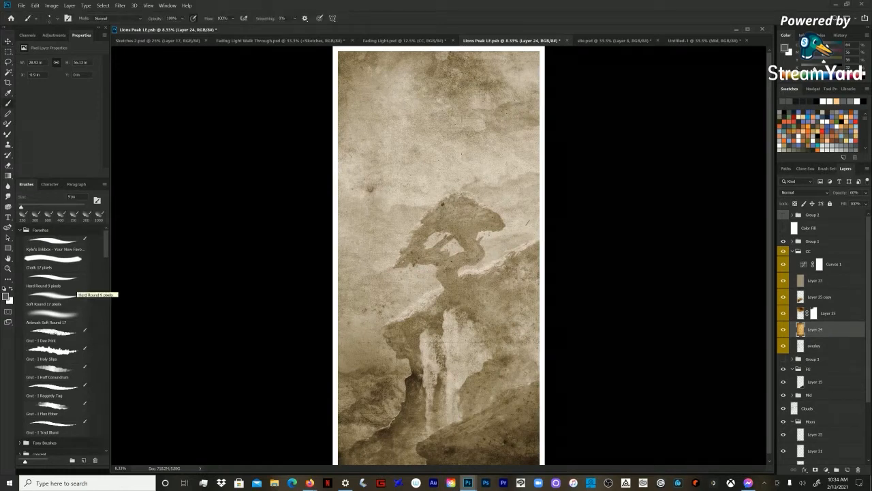
pyautogui.press('v')
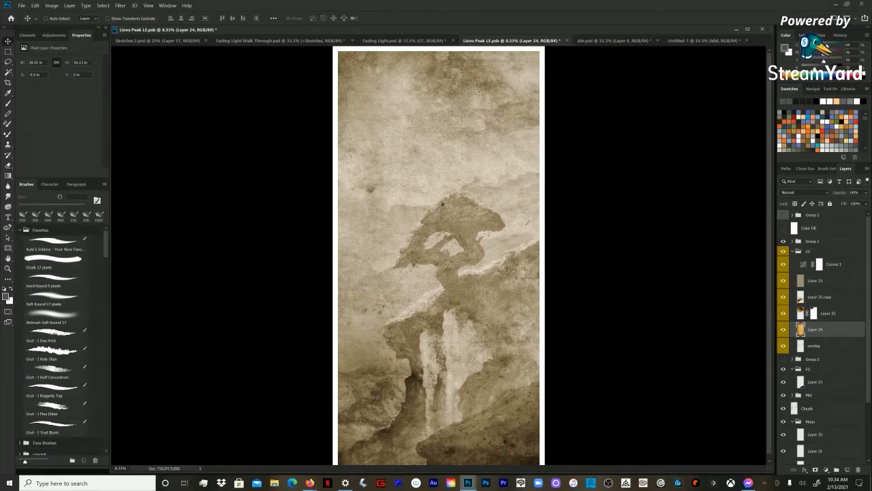
# Step: Set Layer 24's blend mode to Overlay
pyautogui.click(828, 314)
pyautogui.click(816, 329)
pyautogui.click(804, 193)
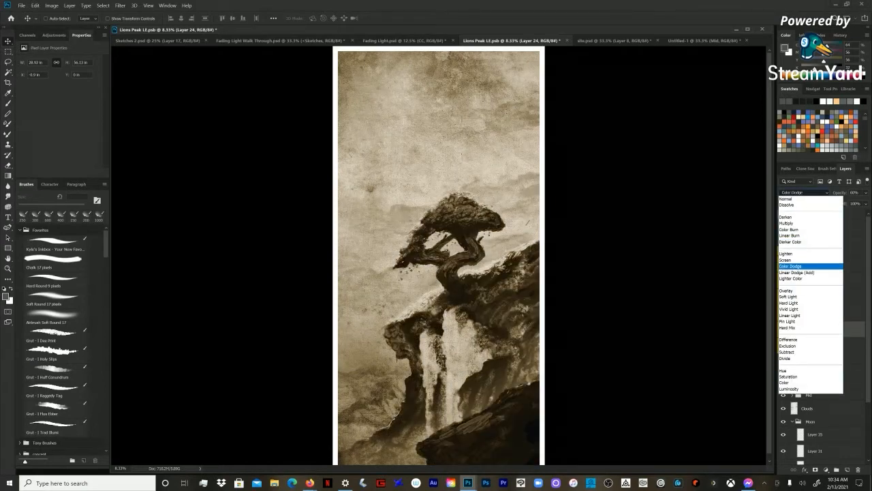
pyautogui.click(790, 290)
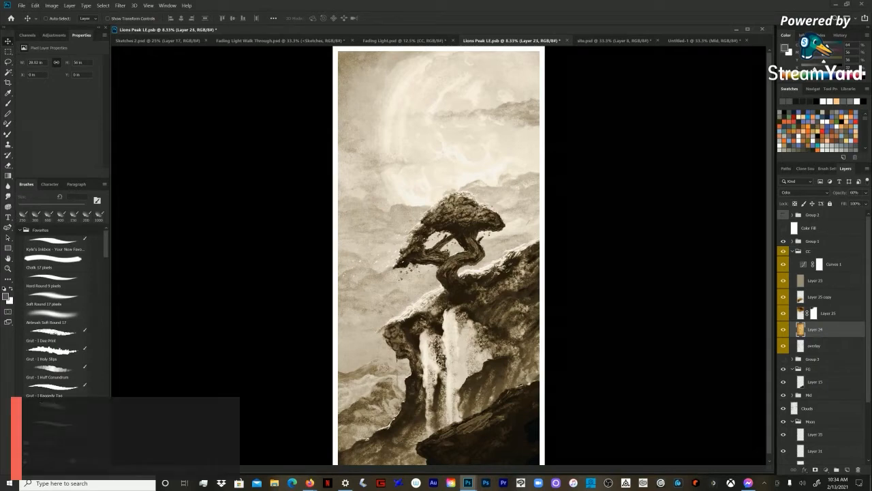
# Step: Select and collapse the CC group, and bring up the available adjustment types
pyautogui.click(816, 281)
pyautogui.click(809, 251)
pyautogui.click(792, 251)
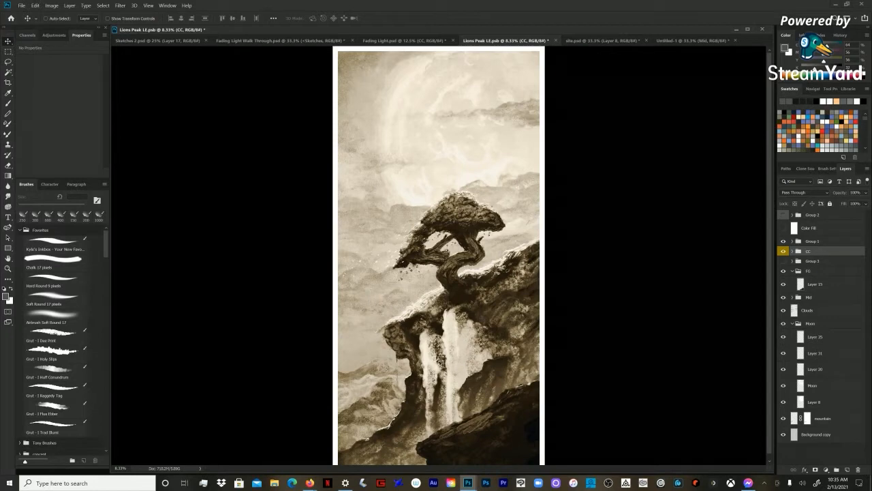
pyautogui.click(27, 34)
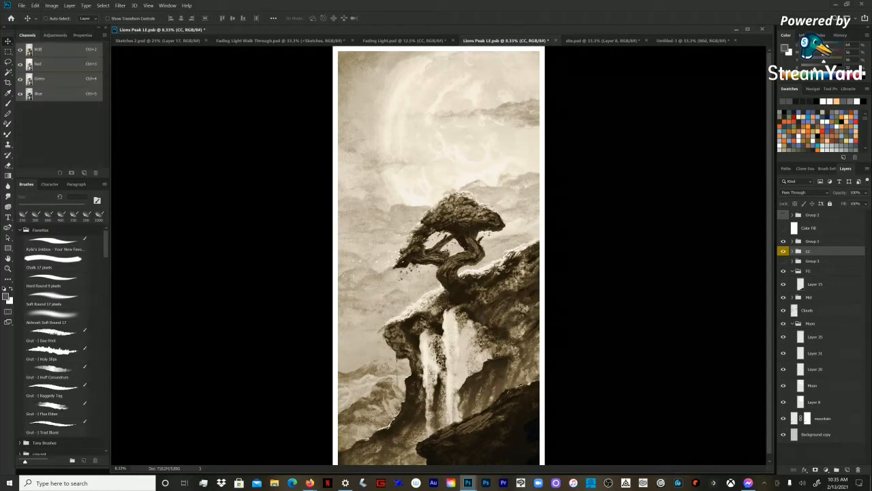
pyautogui.click(56, 35)
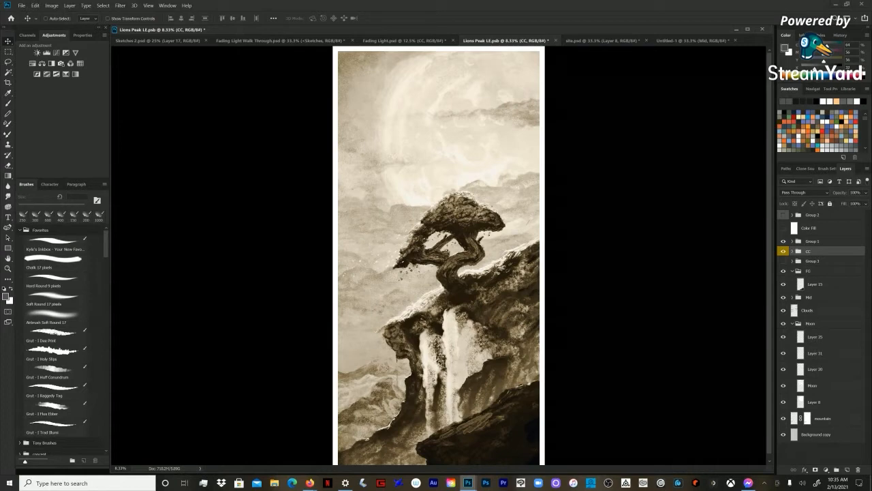
# Step: In Fading Light.psd, add a Hue/Saturation adjustment layer above the Boarder group with saturation at -100
pyautogui.click(280, 41)
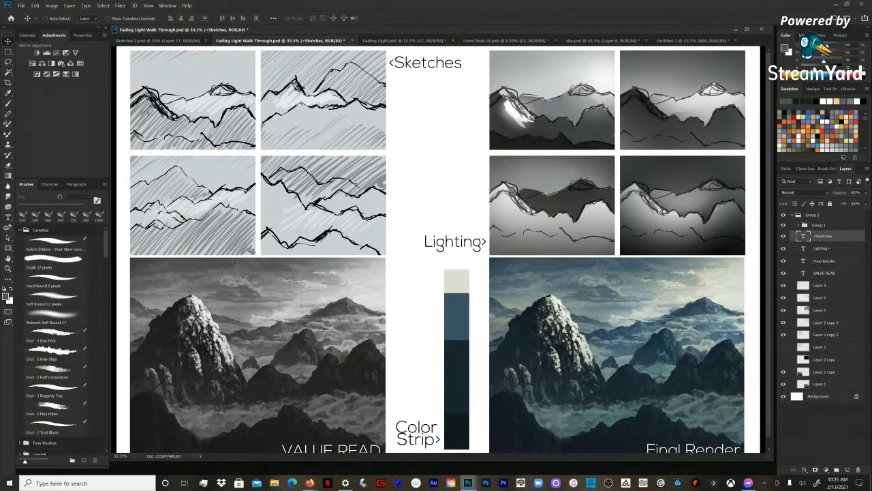
pyautogui.click(404, 40)
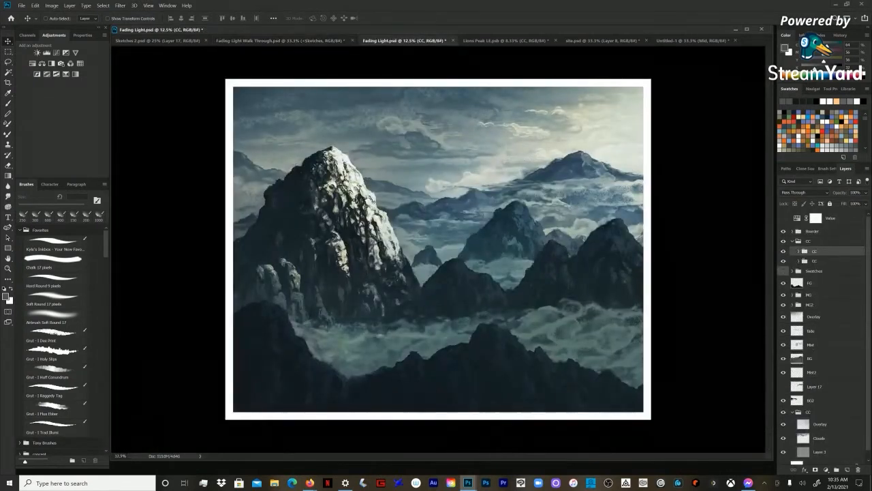
pyautogui.click(831, 218)
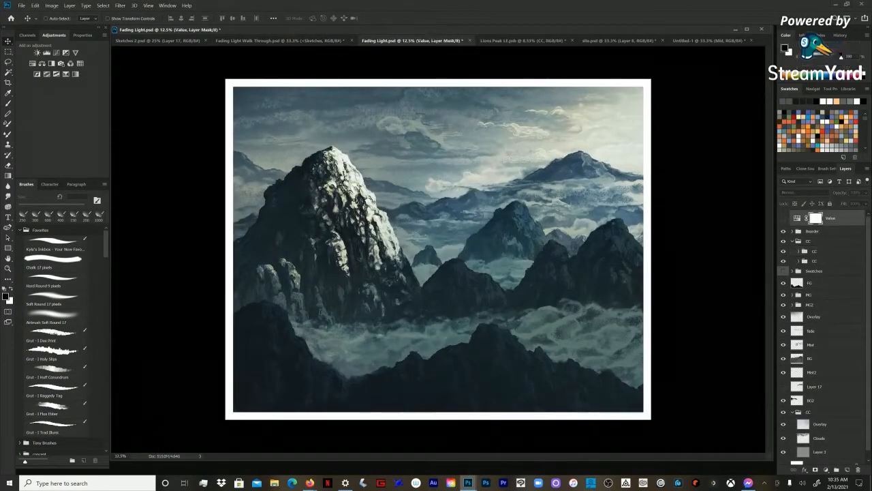
pyautogui.click(813, 231)
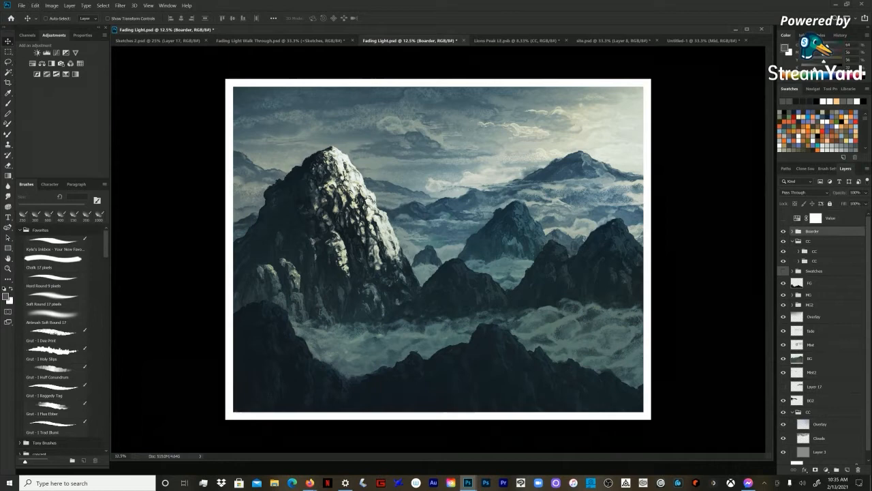
pyautogui.hotkey('ctrl', 'z')
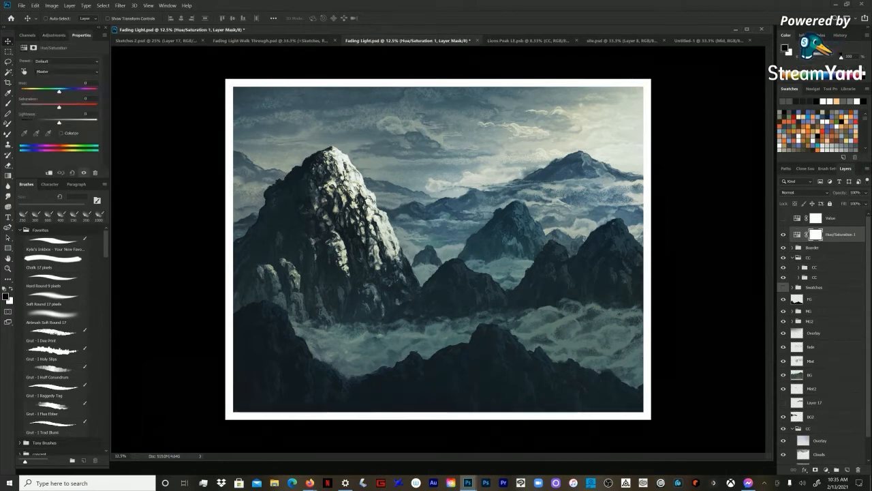
pyautogui.moveTo(59, 107); pyautogui.dragTo(21, 107)
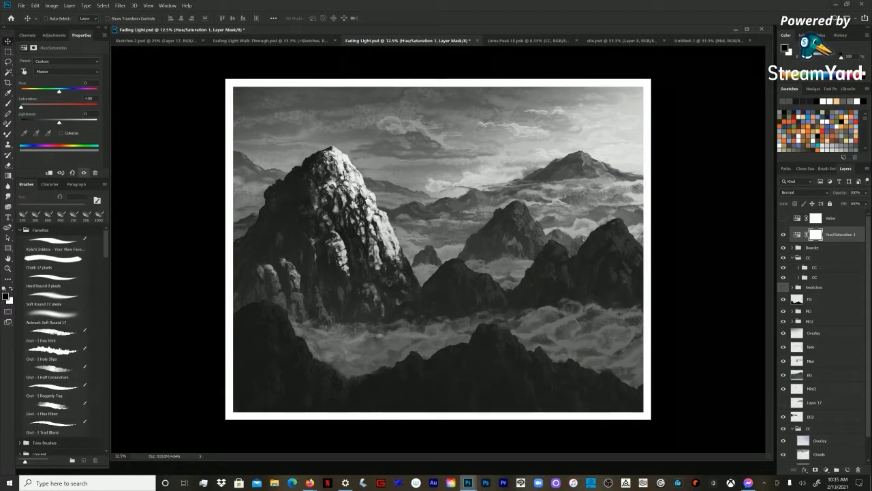
# Step: Toggle the Hue/Saturation 1 layer repeatedly to compare the painting in colour and in grayscale values
pyautogui.press('Delete')
pyautogui.click(783, 235)
pyautogui.click(783, 234)
pyautogui.click(783, 235)
pyautogui.click(783, 234)
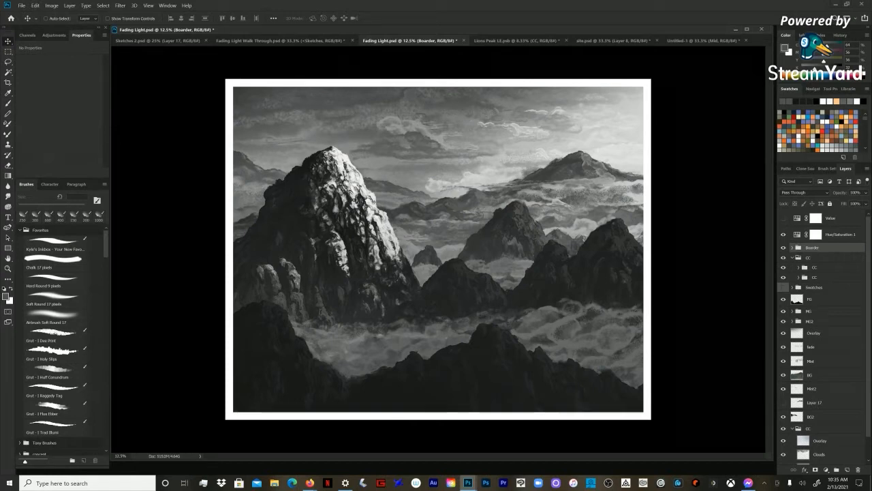
pyautogui.click(783, 235)
pyautogui.click(783, 235)
pyautogui.click(783, 235)
pyautogui.click(783, 235)
pyautogui.click(783, 235)
pyautogui.click(783, 234)
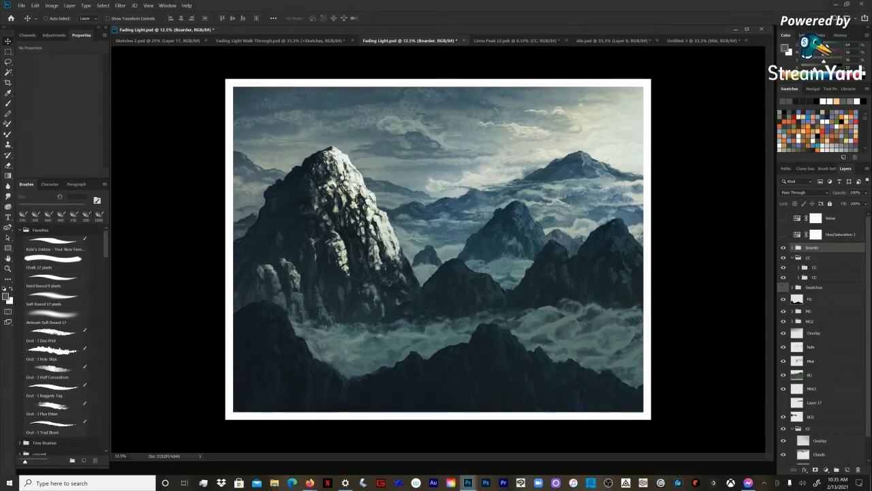
pyautogui.hotkey('ctrl', ',')
pyautogui.hotkey('ctrl', ',')
pyautogui.click(839, 235)
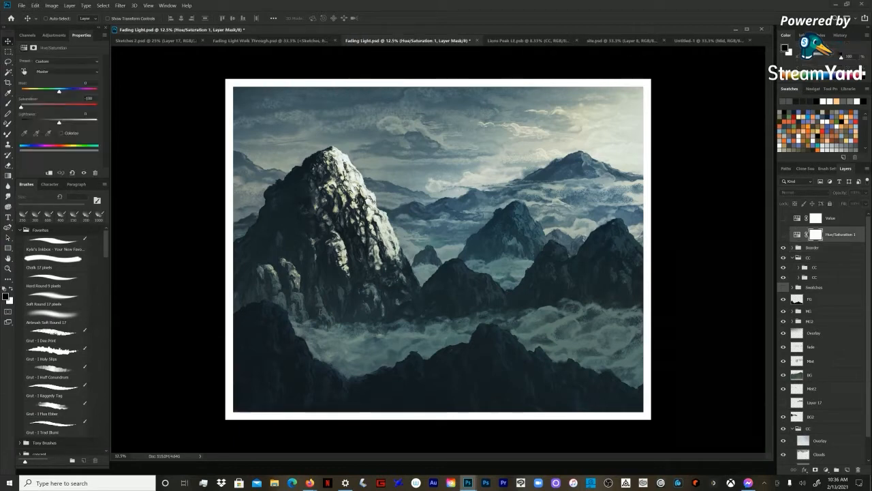
pyautogui.click(830, 218)
pyautogui.click(783, 234)
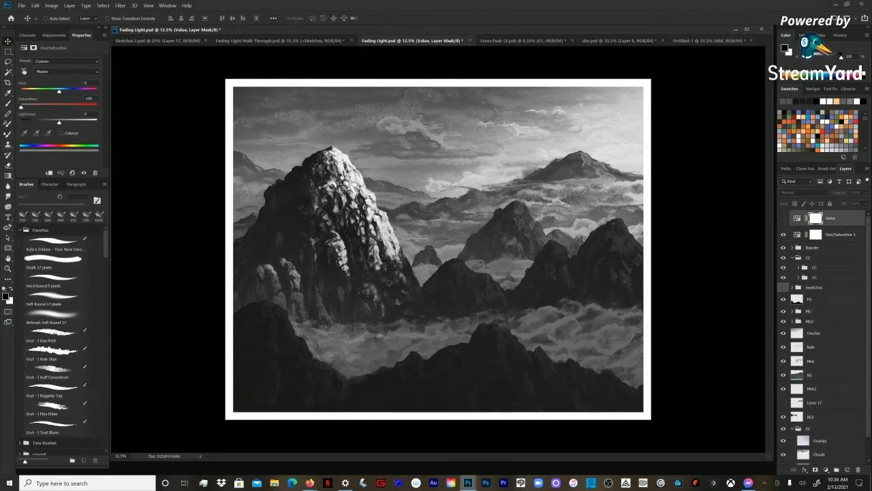
# Step: In the Untitled-1 document, fill a new layer above the Background with light blue and clear the selection
pyautogui.click(709, 41)
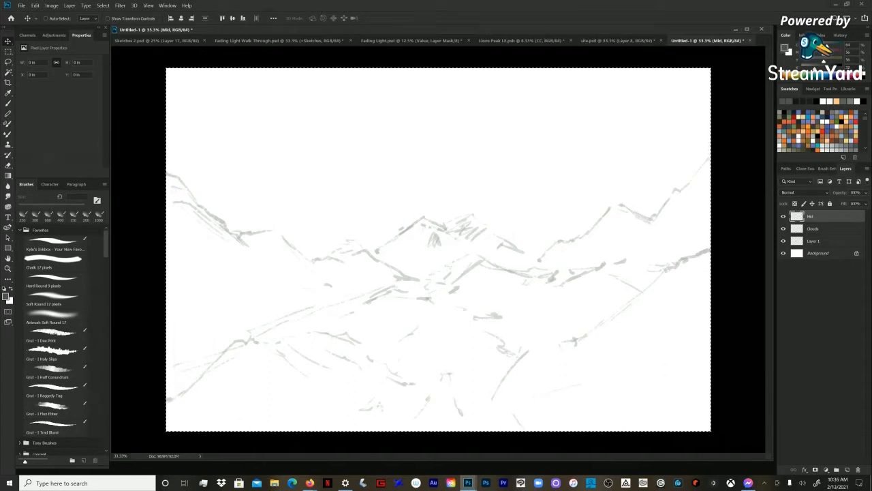
pyautogui.click(814, 242)
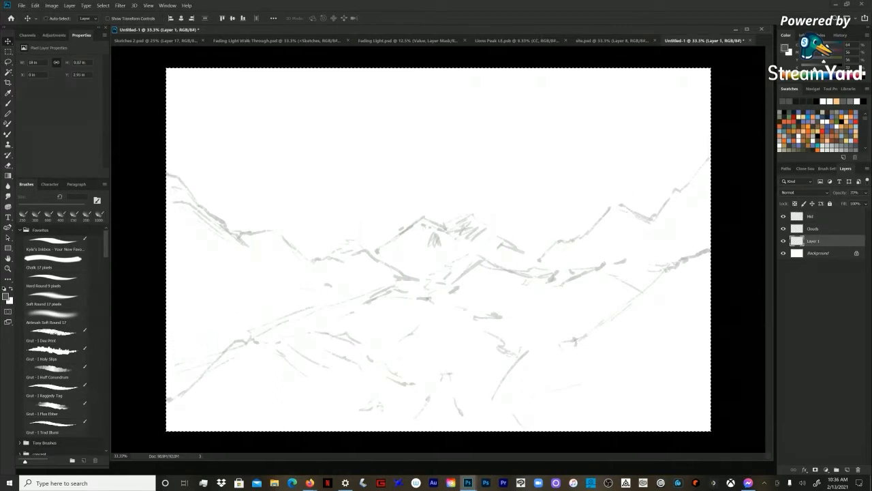
pyautogui.click(808, 141)
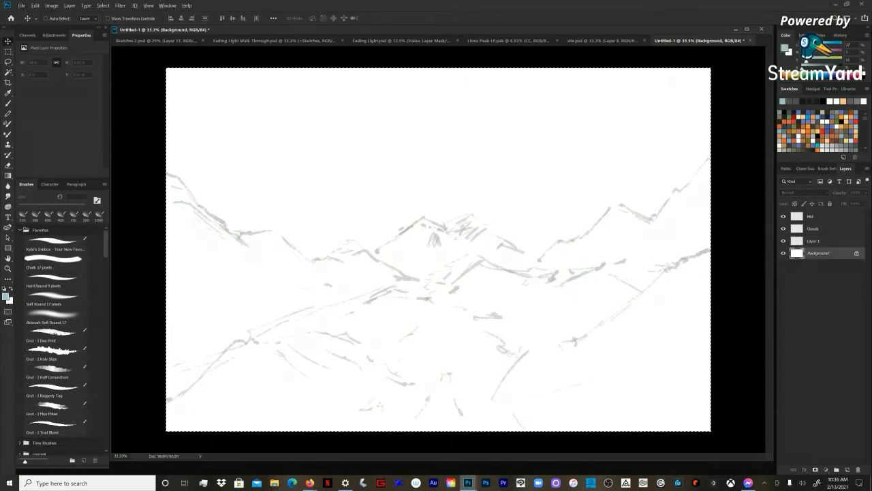
pyautogui.hotkey('alt', 'BackSpace')
pyautogui.hotkey('ctrl', 'z')
pyautogui.hotkey('ctrl', 'shift', 'n')
pyautogui.press('Return')
pyautogui.hotkey('alt', 'BackSpace')
pyautogui.hotkey('ctrl', 'd')
pyautogui.press('z')
pyautogui.hotkey('ctrl', '-')
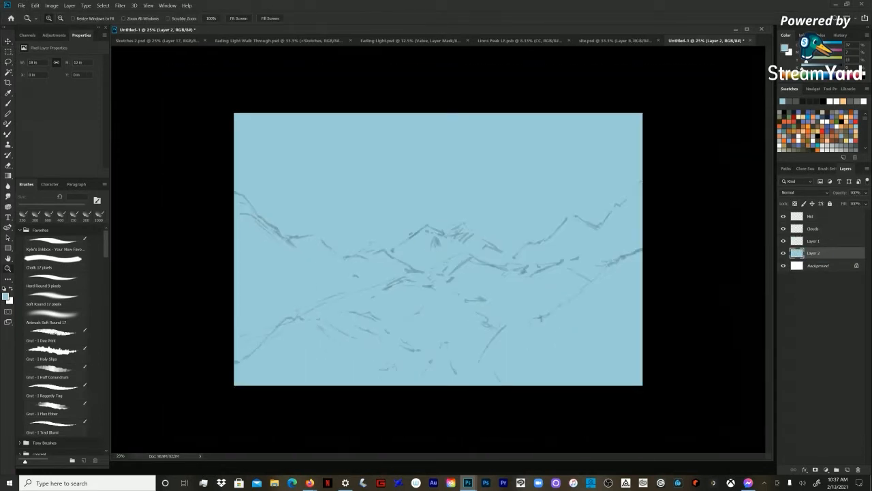
pyautogui.hotkey('ctrl', '+')
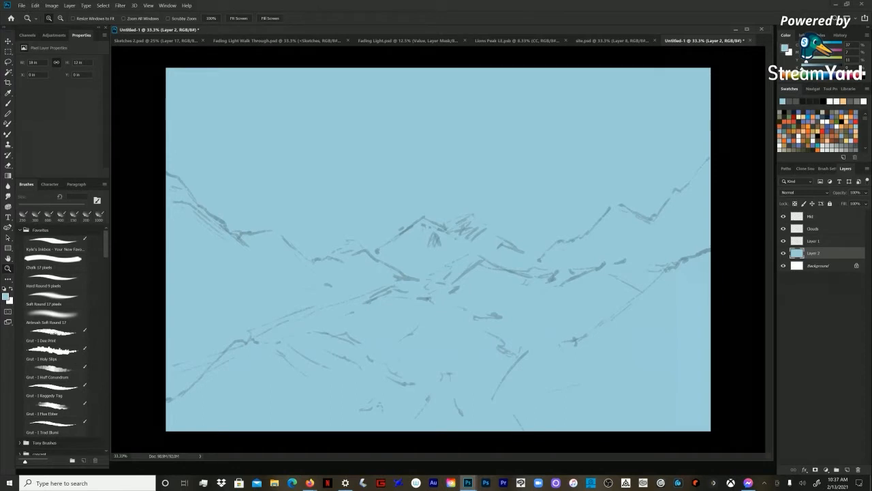
# Step: Set the opacity of the sketch on Layer 1 to 35%, checking it alongside the Clouds and Mid layers
pyautogui.click(821, 242)
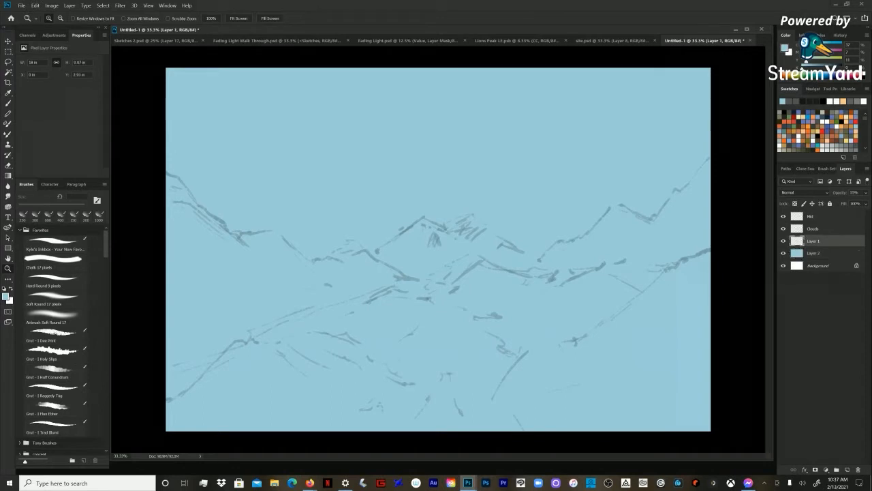
pyautogui.click(797, 228)
pyautogui.click(814, 241)
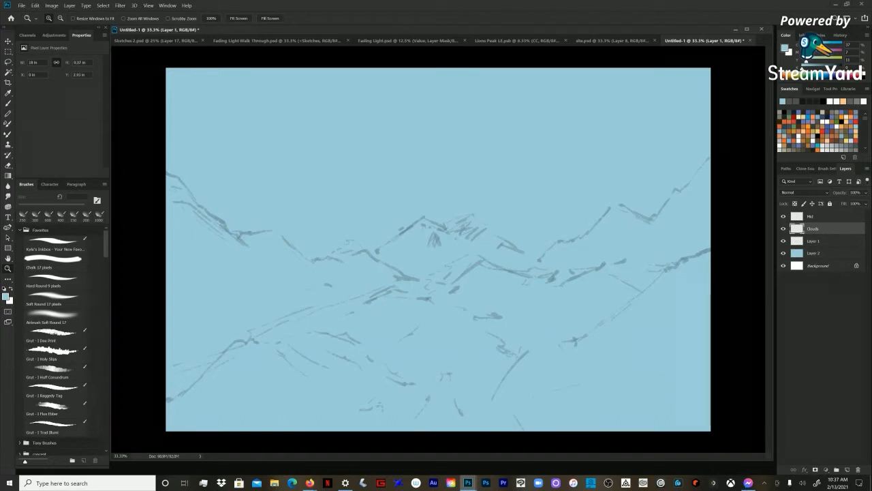
pyautogui.click(784, 241)
pyautogui.click(784, 241)
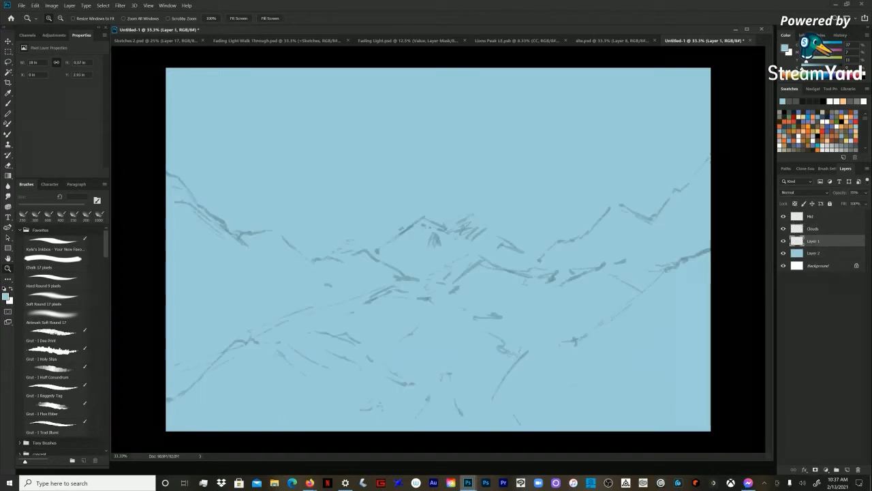
pyautogui.press('7')
pyautogui.press('3')
pyautogui.press('5')
pyautogui.click(794, 217)
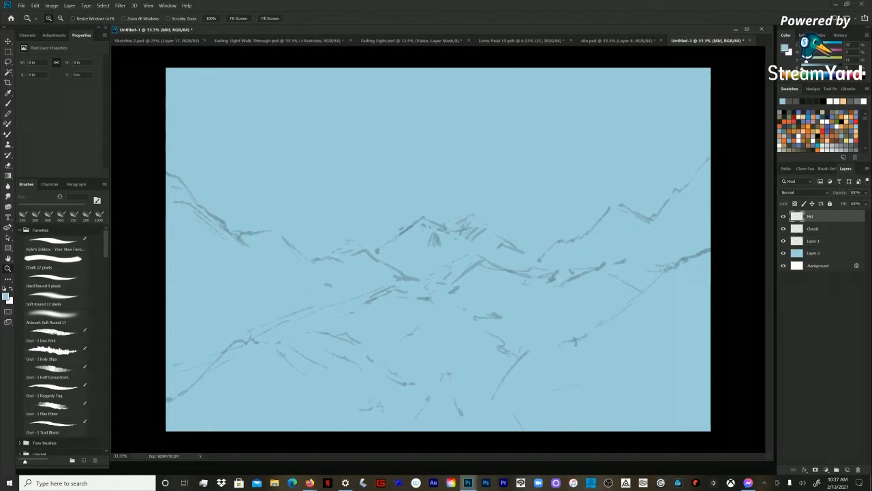
pyautogui.click(814, 241)
pyautogui.click(813, 229)
pyautogui.click(810, 217)
pyautogui.click(813, 242)
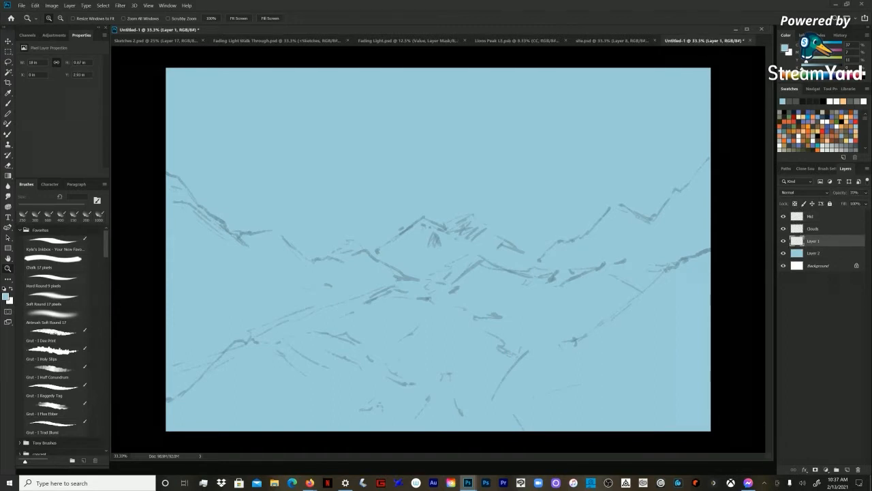
# Step: On the Mid layer, paint the upper ridge line of the left mountain in black with the 90 px Grut - I Trad brush
pyautogui.press('b')
pyautogui.click(54, 427)
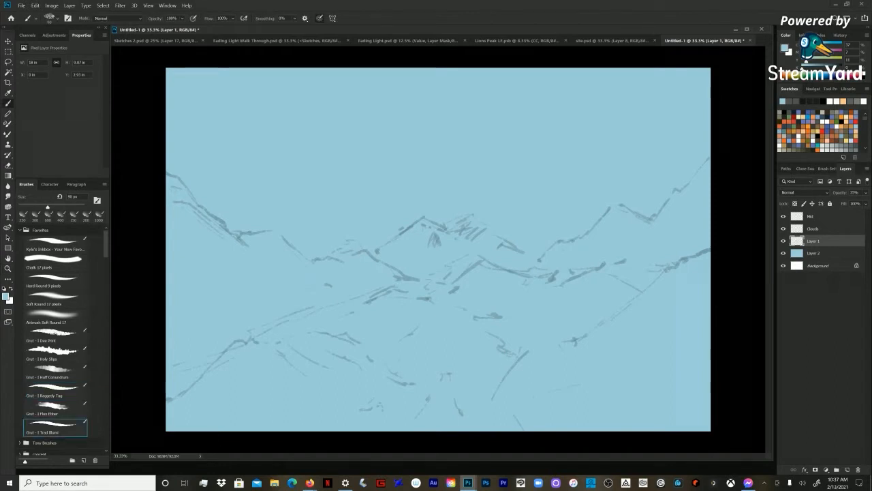
pyautogui.click(784, 241)
pyautogui.click(818, 216)
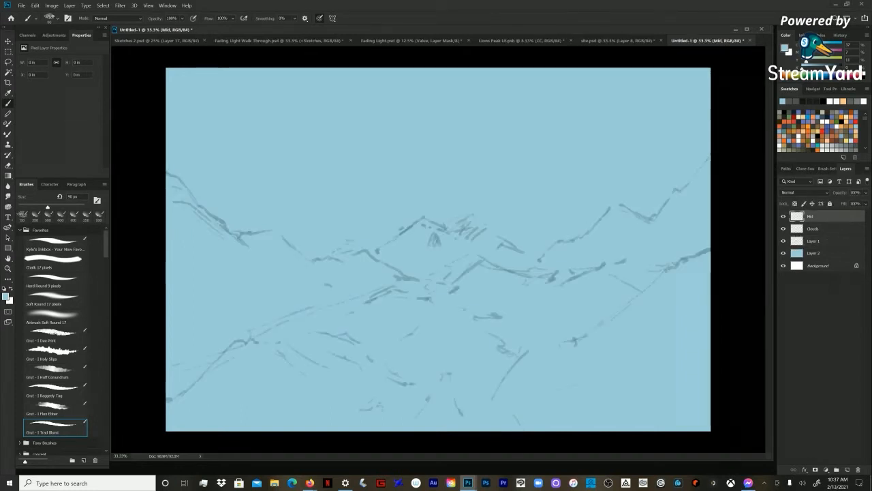
pyautogui.press('d')
pyautogui.click(167, 177)
pyautogui.hotkey('ctrl', 'space')
pyautogui.keyDown('ctrl'); pyautogui.click(179, 184); pyautogui.keyUp('ctrl')
pyautogui.moveTo(115, 172)
pyautogui.mouseDown()
pyautogui.moveTo(214, 258)
pyautogui.moveTo(141, 177)
pyautogui.mouseUp()
pyautogui.scroll(-1, 214, 257)
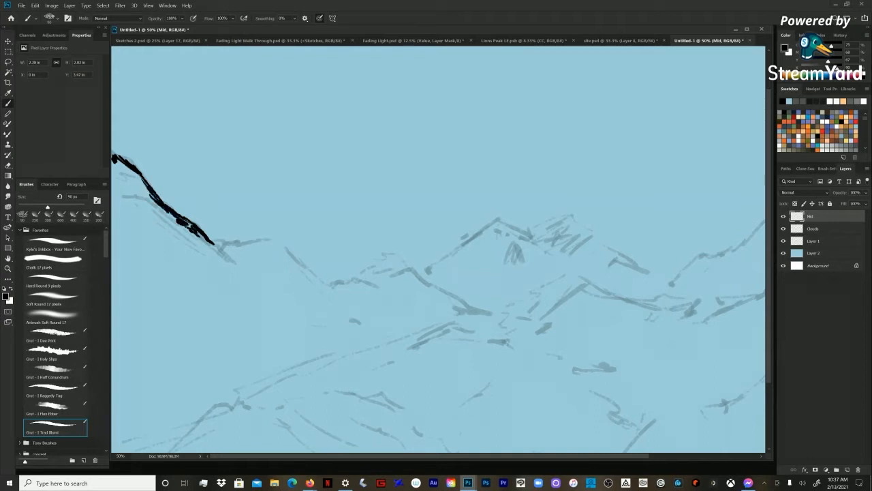
pyautogui.hotkey('ctrl', '-')
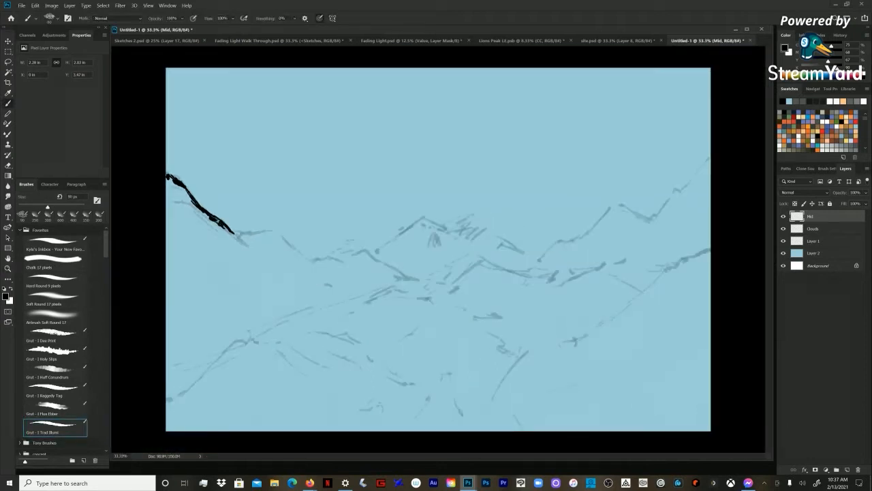
# Step: Enlarge the brush to 250 px and block in the black slope beneath the left mountain's ridge
pyautogui.press(']')
pyautogui.press(']')
pyautogui.press(']')
pyautogui.moveTo(171, 182)
pyautogui.mouseDown()
pyautogui.moveTo(190, 198)
pyautogui.moveTo(167, 174)
pyautogui.moveTo(179, 198)
pyautogui.mouseUp()
pyautogui.moveTo(169, 187)
pyautogui.mouseDown()
pyautogui.moveTo(172, 211)
pyautogui.moveTo(204, 222)
pyautogui.moveTo(193, 221)
pyautogui.mouseUp()
pyautogui.press(']')
pyautogui.press(']')
pyautogui.moveTo(168, 200); pyautogui.dragTo(178, 212)
pyautogui.moveTo(170, 210); pyautogui.dragTo(190, 228)
pyautogui.moveTo(167, 194)
pyautogui.mouseDown()
pyautogui.moveTo(171, 211)
pyautogui.moveTo(193, 227)
pyautogui.moveTo(208, 225)
pyautogui.mouseUp()
pyautogui.moveTo(194, 205); pyautogui.dragTo(228, 238)
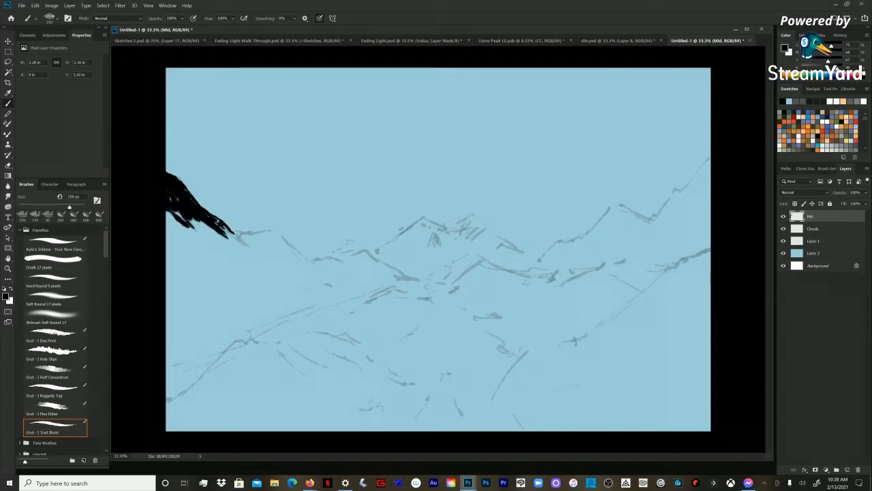
# Step: Extend the left mountain's black silhouette along the sketched ridge towards the valley and fill the slope beneath it
pyautogui.moveTo(188, 218)
pyautogui.mouseDown()
pyautogui.moveTo(218, 245)
pyautogui.moveTo(261, 256)
pyautogui.moveTo(259, 238)
pyautogui.moveTo(277, 236)
pyautogui.moveTo(307, 263)
pyautogui.mouseUp()
pyautogui.press(']')
pyautogui.moveTo(289, 256)
pyautogui.mouseDown()
pyautogui.moveTo(268, 244)
pyautogui.moveTo(250, 248)
pyautogui.moveTo(255, 266)
pyautogui.moveTo(228, 270)
pyautogui.mouseUp()
pyautogui.press(']')
pyautogui.moveTo(239, 240)
pyautogui.mouseDown()
pyautogui.moveTo(215, 252)
pyautogui.moveTo(203, 230)
pyautogui.moveTo(188, 265)
pyautogui.mouseUp()
pyautogui.moveTo(184, 226)
pyautogui.mouseDown()
pyautogui.moveTo(208, 260)
pyautogui.moveTo(194, 256)
pyautogui.moveTo(195, 267)
pyautogui.moveTo(173, 255)
pyautogui.mouseUp()
pyautogui.moveTo(176, 212); pyautogui.dragTo(198, 233)
pyautogui.moveTo(238, 242)
pyautogui.mouseDown()
pyautogui.moveTo(248, 255)
pyautogui.moveTo(298, 267)
pyautogui.moveTo(332, 267)
pyautogui.moveTo(347, 256)
pyautogui.moveTo(368, 275)
pyautogui.moveTo(361, 253)
pyautogui.moveTo(394, 276)
pyautogui.moveTo(351, 293)
pyautogui.moveTo(368, 278)
pyautogui.moveTo(331, 298)
pyautogui.mouseUp()
pyautogui.press('[')
pyautogui.press('[')
pyautogui.press(']')
# Step: Fill the left mountain's lower body down to its base and taper its tip at the valley centre with smaller strokes
pyautogui.moveTo(374, 273)
pyautogui.mouseDown()
pyautogui.moveTo(311, 291)
pyautogui.moveTo(176, 293)
pyautogui.moveTo(167, 259)
pyautogui.mouseUp()
pyautogui.moveTo(199, 286)
pyautogui.mouseDown()
pyautogui.moveTo(183, 299)
pyautogui.moveTo(359, 287)
pyautogui.moveTo(177, 299)
pyautogui.mouseUp()
pyautogui.moveTo(252, 300); pyautogui.dragTo(284, 298)
pyautogui.press('[')
pyautogui.press('[')
pyautogui.press('[')
pyautogui.moveTo(363, 254)
pyautogui.mouseDown()
pyautogui.moveTo(391, 270)
pyautogui.moveTo(358, 250)
pyautogui.mouseUp()
pyautogui.press('[')
pyautogui.moveTo(363, 271)
pyautogui.mouseDown()
pyautogui.moveTo(419, 282)
pyautogui.moveTo(280, 304)
pyautogui.mouseUp()
pyautogui.press(']')
pyautogui.press(']')
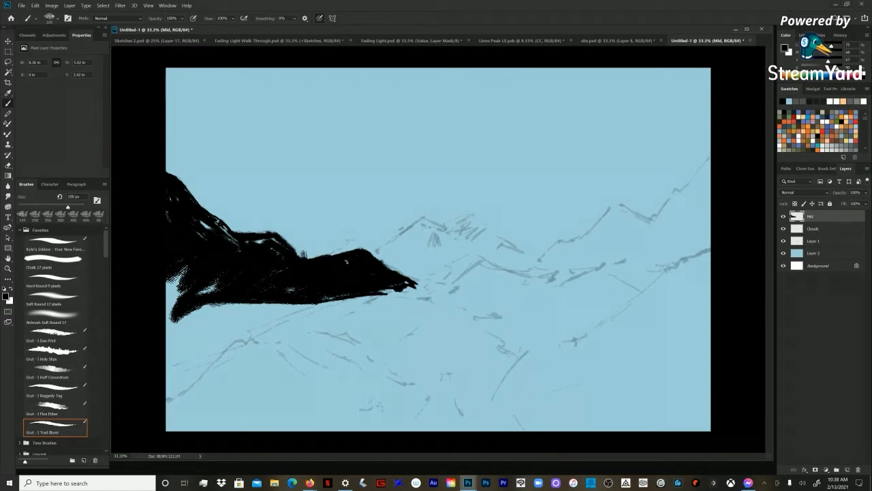
# Step: Paint the right mountain's black ridge and lower foothills along the sketch, from the canvas edge to the valley centre
pyautogui.moveTo(488, 266)
pyautogui.mouseDown()
pyautogui.moveTo(469, 276)
pyautogui.moveTo(488, 265)
pyautogui.moveTo(539, 276)
pyautogui.moveTo(619, 213)
pyautogui.moveTo(631, 229)
pyautogui.moveTo(625, 242)
pyautogui.moveTo(675, 216)
pyautogui.moveTo(648, 222)
pyautogui.moveTo(678, 210)
pyautogui.moveTo(674, 197)
pyautogui.moveTo(708, 195)
pyautogui.moveTo(708, 186)
pyautogui.moveTo(691, 191)
pyautogui.moveTo(706, 205)
pyautogui.moveTo(641, 252)
pyautogui.mouseUp()
pyautogui.press(']')
pyautogui.moveTo(708, 225); pyautogui.dragTo(634, 267)
pyautogui.moveTo(647, 216); pyautogui.dragTo(635, 222)
pyautogui.press('[')
pyautogui.moveTo(580, 241)
pyautogui.mouseDown()
pyautogui.moveTo(517, 275)
pyautogui.moveTo(510, 272)
pyautogui.moveTo(549, 256)
pyautogui.moveTo(450, 285)
pyautogui.moveTo(519, 290)
pyautogui.mouseUp()
pyautogui.press(']')
pyautogui.moveTo(461, 286)
pyautogui.mouseDown()
pyautogui.moveTo(537, 285)
pyautogui.moveTo(466, 284)
pyautogui.moveTo(515, 276)
pyautogui.moveTo(465, 280)
pyautogui.moveTo(581, 281)
pyautogui.moveTo(544, 270)
pyautogui.mouseUp()
# Step: Enlarge the brush to 400 px and fill the open areas inside the right mountain with black
pyautogui.press(']')
pyautogui.press(']')
pyautogui.press(']')
pyautogui.press(']')
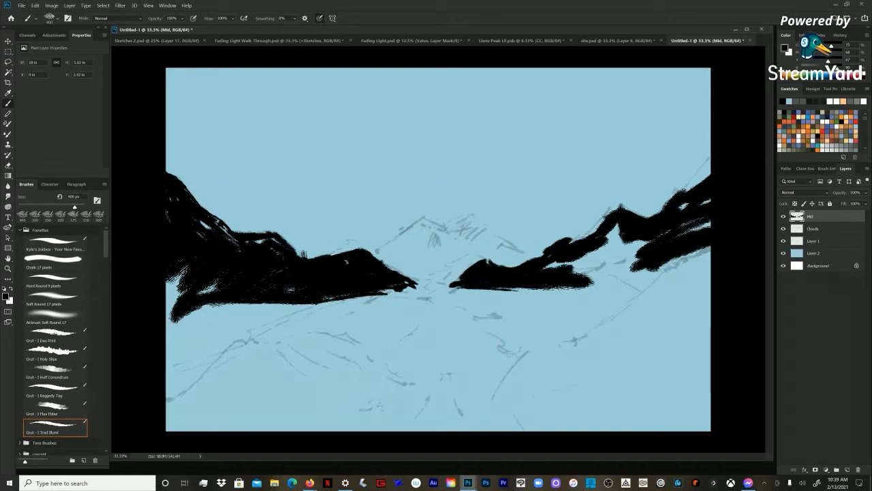
pyautogui.moveTo(639, 263)
pyautogui.mouseDown()
pyautogui.moveTo(619, 270)
pyautogui.moveTo(594, 262)
pyautogui.moveTo(609, 238)
pyautogui.moveTo(580, 268)
pyautogui.moveTo(660, 273)
pyautogui.moveTo(590, 283)
pyautogui.moveTo(620, 290)
pyautogui.mouseUp()
pyautogui.moveTo(676, 261)
pyautogui.mouseDown()
pyautogui.moveTo(690, 255)
pyautogui.moveTo(702, 227)
pyautogui.moveTo(683, 208)
pyautogui.moveTo(705, 202)
pyautogui.mouseUp()
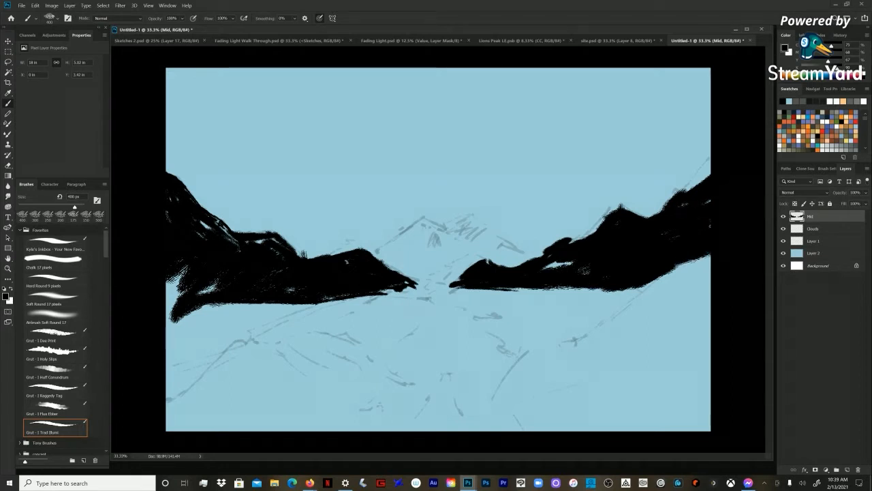
# Step: Reduce the brush to 200 px, level the right mountain's base and smooth its ridge towards the valley
pyautogui.press('[')
pyautogui.press('[')
pyautogui.moveTo(568, 263)
pyautogui.mouseDown()
pyautogui.moveTo(544, 268)
pyautogui.moveTo(569, 263)
pyautogui.mouseUp()
pyautogui.moveTo(652, 278)
pyautogui.mouseDown()
pyautogui.moveTo(711, 276)
pyautogui.moveTo(642, 285)
pyautogui.moveTo(708, 283)
pyautogui.mouseUp()
pyautogui.moveTo(709, 270)
pyautogui.mouseDown()
pyautogui.moveTo(665, 273)
pyautogui.moveTo(709, 259)
pyautogui.mouseUp()
pyautogui.moveTo(584, 270)
pyautogui.mouseDown()
pyautogui.moveTo(571, 262)
pyautogui.moveTo(576, 237)
pyautogui.moveTo(510, 265)
pyautogui.moveTo(488, 261)
pyautogui.mouseUp()
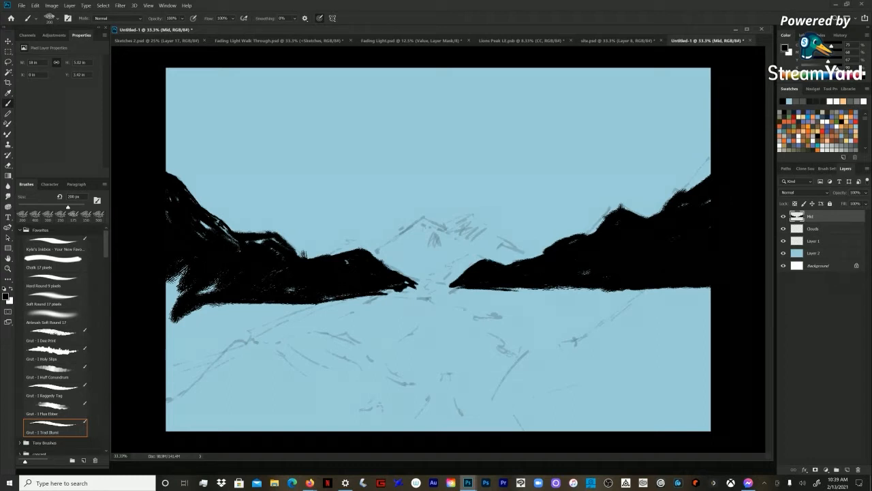
pyautogui.moveTo(466, 270); pyautogui.dragTo(451, 282)
pyautogui.moveTo(544, 254); pyautogui.dragTo(528, 260)
# Step: Add a new layer above Mid and outline the right foreground slope and its pointed tip in black at 175 px
pyautogui.hotkey('ctrl', 'shift', 'n')
pyautogui.press('Return')
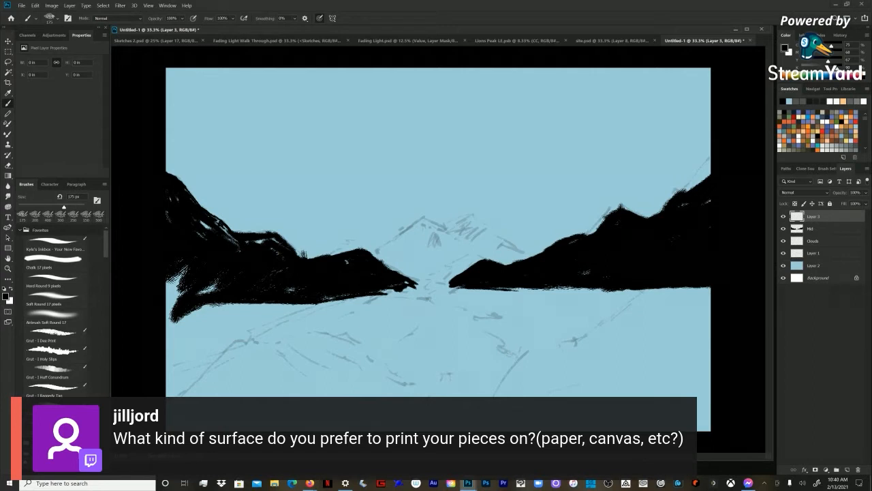
pyautogui.moveTo(664, 289)
pyautogui.mouseDown()
pyautogui.moveTo(610, 333)
pyautogui.moveTo(635, 318)
pyautogui.moveTo(621, 325)
pyautogui.mouseUp()
pyautogui.moveTo(603, 330); pyautogui.dragTo(541, 361)
pyautogui.moveTo(571, 356); pyautogui.dragTo(541, 363)
pyautogui.moveTo(572, 365)
pyautogui.mouseDown()
pyautogui.moveTo(511, 372)
pyautogui.moveTo(644, 388)
pyautogui.moveTo(499, 380)
pyautogui.moveTo(500, 388)
pyautogui.mouseUp()
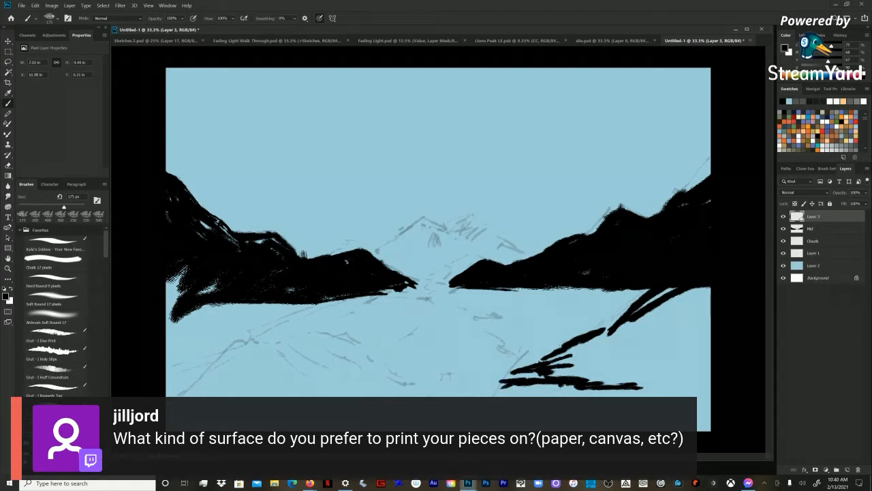
pyautogui.moveTo(545, 376); pyautogui.dragTo(520, 372)
pyautogui.moveTo(599, 390)
pyautogui.mouseDown()
pyautogui.moveTo(534, 385)
pyautogui.moveTo(636, 396)
pyautogui.mouseUp()
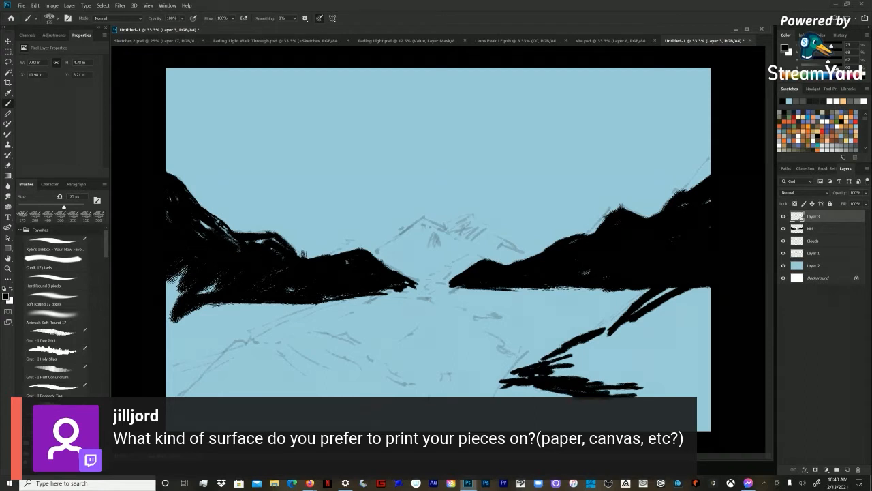
# Step: Thicken the right foreground slope's upper edge and join it to the canvas edge with black strokes
pyautogui.moveTo(621, 328); pyautogui.dragTo(601, 333)
pyautogui.moveTo(609, 319); pyautogui.dragTo(578, 335)
pyautogui.moveTo(648, 302); pyautogui.dragTo(623, 315)
pyautogui.moveTo(553, 356); pyautogui.dragTo(529, 365)
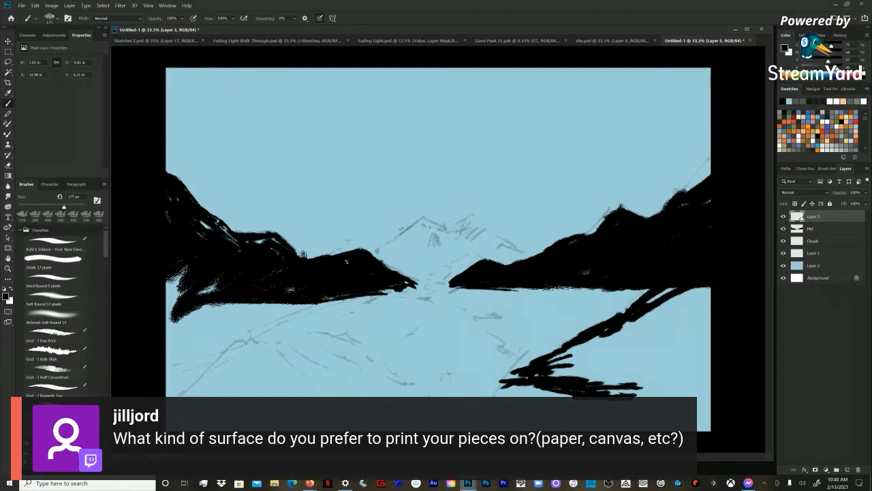
pyautogui.moveTo(524, 374); pyautogui.dragTo(496, 379)
pyautogui.moveTo(709, 288)
pyautogui.mouseDown()
pyautogui.moveTo(679, 314)
pyautogui.moveTo(642, 319)
pyautogui.mouseUp()
pyautogui.moveTo(674, 289); pyautogui.dragTo(646, 303)
pyautogui.moveTo(707, 297)
pyautogui.mouseDown()
pyautogui.moveTo(651, 318)
pyautogui.moveTo(657, 332)
pyautogui.moveTo(698, 324)
pyautogui.moveTo(639, 376)
pyautogui.moveTo(637, 394)
pyautogui.mouseUp()
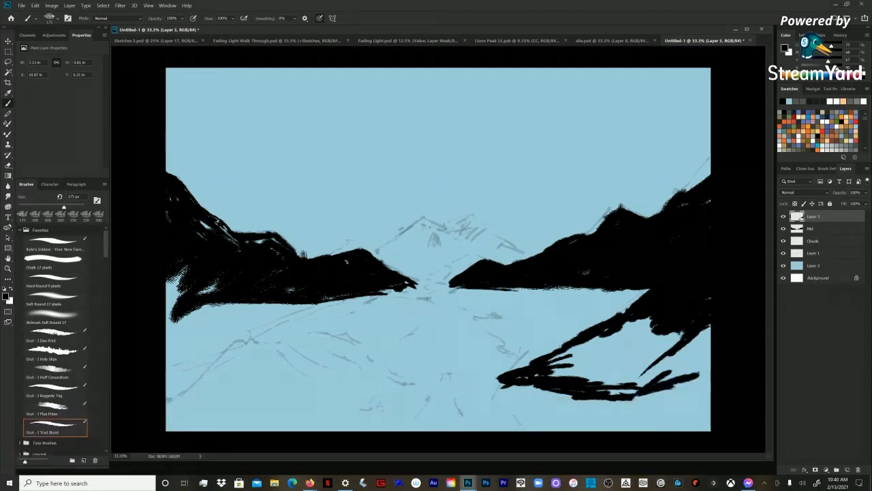
# Step: Extend the right foreground slope's lower edge to the canvas edge and hatch its interior with diagonal black strokes
pyautogui.moveTo(711, 387); pyautogui.dragTo(635, 398)
pyautogui.moveTo(712, 372)
pyautogui.mouseDown()
pyautogui.moveTo(680, 391)
pyautogui.moveTo(619, 384)
pyautogui.mouseUp()
pyautogui.moveTo(666, 366); pyautogui.dragTo(597, 384)
pyautogui.moveTo(642, 367); pyautogui.dragTo(600, 379)
pyautogui.moveTo(678, 334); pyautogui.dragTo(613, 369)
pyautogui.moveTo(653, 343); pyautogui.dragTo(599, 373)
pyautogui.moveTo(661, 337)
pyautogui.mouseDown()
pyautogui.moveTo(603, 368)
pyautogui.moveTo(605, 357)
pyautogui.mouseUp()
pyautogui.moveTo(650, 323); pyautogui.dragTo(585, 354)
pyautogui.moveTo(642, 321); pyautogui.dragTo(568, 353)
pyautogui.moveTo(605, 338); pyautogui.dragTo(550, 364)
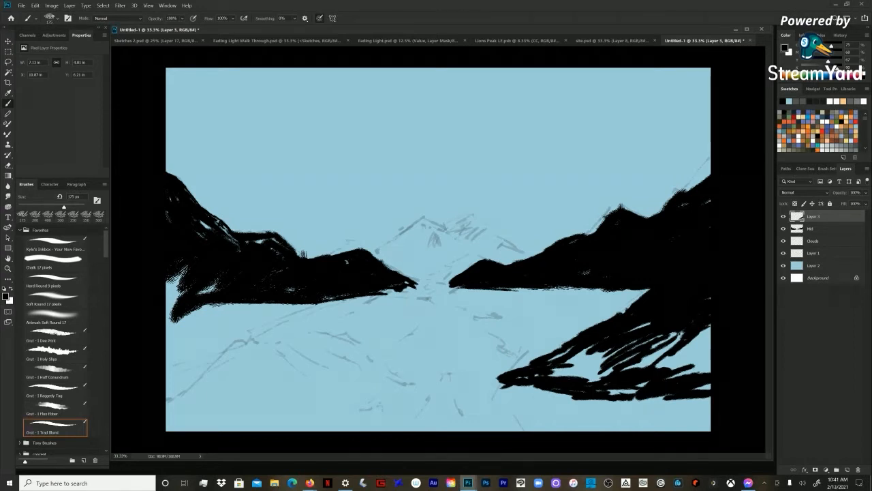
# Step: Fill the remaining gaps in the right foreground slope with black and extend its base further down
pyautogui.moveTo(704, 336)
pyautogui.mouseDown()
pyautogui.moveTo(669, 359)
pyautogui.moveTo(575, 376)
pyautogui.mouseUp()
pyautogui.moveTo(614, 353); pyautogui.dragTo(554, 374)
pyautogui.moveTo(589, 350)
pyautogui.mouseDown()
pyautogui.moveTo(566, 363)
pyautogui.moveTo(571, 359)
pyautogui.mouseUp()
pyautogui.moveTo(650, 322); pyautogui.dragTo(625, 333)
pyautogui.moveTo(709, 345)
pyautogui.mouseDown()
pyautogui.moveTo(657, 368)
pyautogui.moveTo(699, 389)
pyautogui.moveTo(488, 401)
pyautogui.mouseUp()
pyautogui.moveTo(574, 396)
pyautogui.mouseDown()
pyautogui.moveTo(494, 402)
pyautogui.moveTo(692, 406)
pyautogui.moveTo(605, 409)
pyautogui.mouseUp()
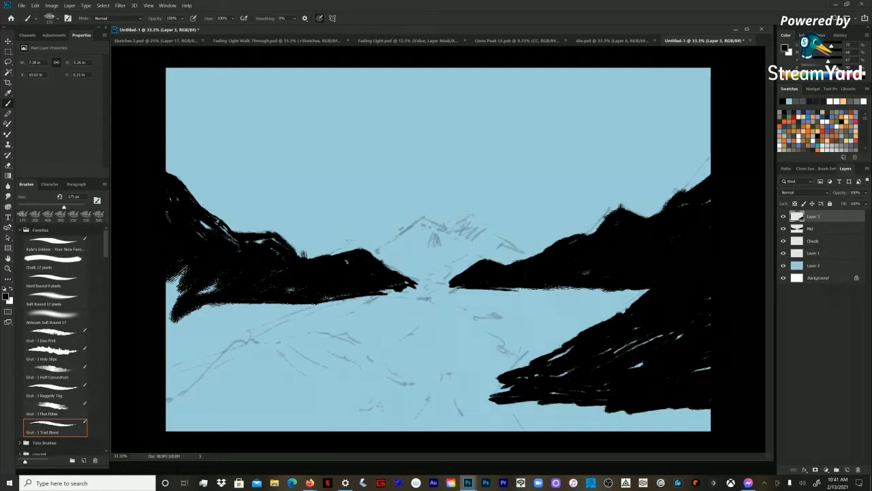
# Step: Extend the right foreground slope's base to the canvas edge and lengthen its pointed tip toward the middle of the lake
pyautogui.moveTo(579, 406); pyautogui.dragTo(709, 411)
pyautogui.moveTo(696, 369); pyautogui.dragTo(710, 367)
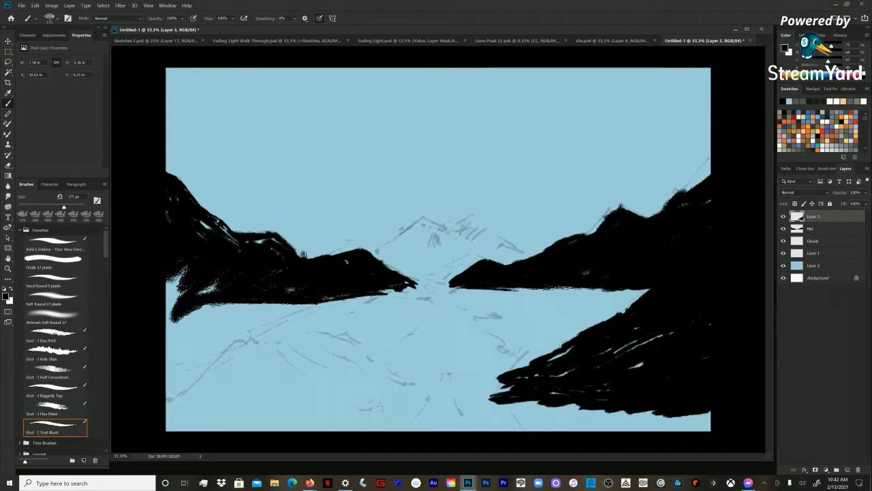
pyautogui.moveTo(499, 398)
pyautogui.mouseDown()
pyautogui.moveTo(457, 396)
pyautogui.moveTo(499, 392)
pyautogui.mouseUp()
# Step: Outline the left foreground slope in black, descending from the canvas edge toward the lower middle of the scene
pyautogui.moveTo(166, 346); pyautogui.dragTo(215, 379)
pyautogui.moveTo(192, 369)
pyautogui.mouseDown()
pyautogui.moveTo(167, 351)
pyautogui.moveTo(215, 372)
pyautogui.mouseUp()
pyautogui.moveTo(166, 332); pyautogui.dragTo(210, 365)
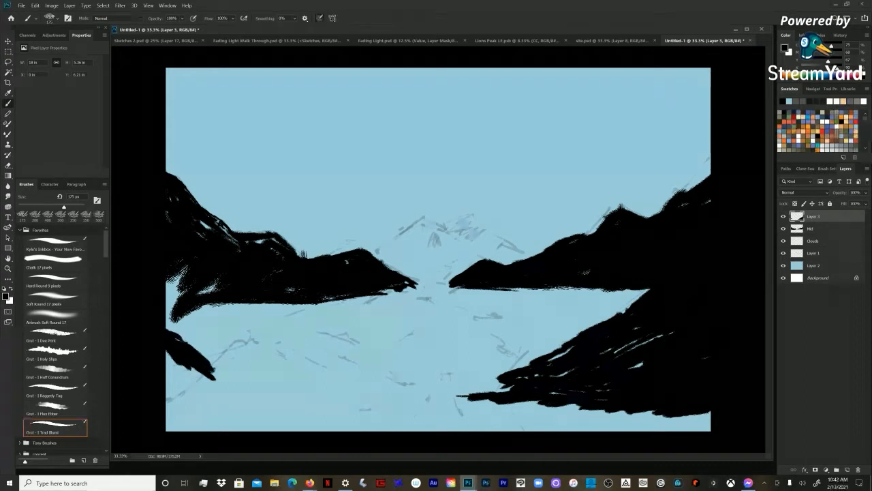
pyautogui.moveTo(173, 336); pyautogui.dragTo(214, 366)
pyautogui.moveTo(167, 353); pyautogui.dragTo(209, 382)
pyautogui.moveTo(208, 357); pyautogui.dragTo(261, 391)
pyautogui.moveTo(218, 373); pyautogui.dragTo(354, 421)
pyautogui.moveTo(312, 404); pyautogui.dragTo(348, 409)
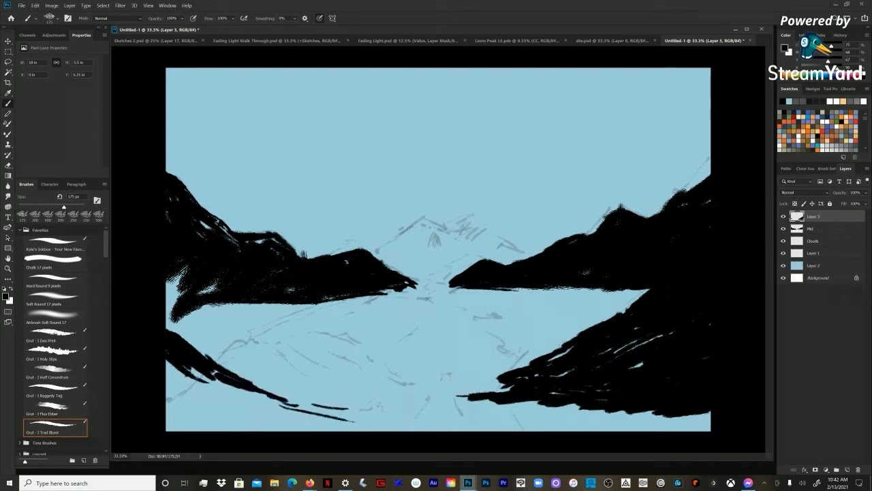
# Step: Hatch the left foreground slope's interior with black strokes running down to the canvas's lower edge
pyautogui.moveTo(166, 324)
pyautogui.mouseDown()
pyautogui.moveTo(186, 328)
pyautogui.moveTo(236, 372)
pyautogui.mouseUp()
pyautogui.moveTo(184, 367)
pyautogui.mouseDown()
pyautogui.moveTo(221, 396)
pyautogui.moveTo(199, 412)
pyautogui.mouseUp()
pyautogui.moveTo(174, 382)
pyautogui.mouseDown()
pyautogui.moveTo(205, 413)
pyautogui.moveTo(190, 416)
pyautogui.moveTo(194, 430)
pyautogui.mouseUp()
pyautogui.moveTo(168, 379); pyautogui.dragTo(189, 430)
pyautogui.moveTo(167, 399); pyautogui.dragTo(174, 430)
pyautogui.moveTo(208, 405); pyautogui.dragTo(238, 425)
pyautogui.moveTo(205, 376); pyautogui.dragTo(273, 427)
pyautogui.moveTo(242, 388)
pyautogui.mouseDown()
pyautogui.moveTo(293, 421)
pyautogui.moveTo(303, 417)
pyautogui.mouseUp()
pyautogui.moveTo(266, 396)
pyautogui.mouseDown()
pyautogui.moveTo(305, 413)
pyautogui.moveTo(245, 430)
pyautogui.mouseUp()
pyautogui.moveTo(253, 407); pyautogui.dragTo(227, 430)
pyautogui.moveTo(244, 398)
pyautogui.mouseDown()
pyautogui.moveTo(219, 430)
pyautogui.moveTo(204, 430)
pyautogui.mouseUp()
pyautogui.moveTo(229, 383)
pyautogui.mouseDown()
pyautogui.moveTo(194, 431)
pyautogui.moveTo(192, 415)
pyautogui.mouseUp()
pyautogui.moveTo(192, 379)
pyautogui.mouseDown()
pyautogui.moveTo(206, 398)
pyautogui.moveTo(200, 403)
pyautogui.mouseUp()
pyautogui.moveTo(211, 384); pyautogui.dragTo(198, 395)
pyautogui.moveTo(191, 366); pyautogui.dragTo(201, 376)
# Step: Thicken the left foreground slope's descending edge and fill out its lower tip with black strokes
pyautogui.moveTo(228, 381)
pyautogui.mouseDown()
pyautogui.moveTo(219, 391)
pyautogui.moveTo(223, 384)
pyautogui.moveTo(277, 394)
pyautogui.mouseUp()
pyautogui.moveTo(230, 365); pyautogui.dragTo(274, 391)
pyautogui.moveTo(225, 356); pyautogui.dragTo(272, 387)
pyautogui.moveTo(280, 430); pyautogui.dragTo(298, 418)
pyautogui.moveTo(293, 429); pyautogui.dragTo(318, 416)
pyautogui.moveTo(264, 430)
pyautogui.mouseDown()
pyautogui.moveTo(320, 419)
pyautogui.moveTo(355, 424)
pyautogui.mouseUp()
pyautogui.moveTo(307, 410)
pyautogui.mouseDown()
pyautogui.moveTo(322, 418)
pyautogui.moveTo(305, 410)
pyautogui.mouseUp()
pyautogui.moveTo(258, 375); pyautogui.dragTo(302, 389)
pyautogui.moveTo(269, 386); pyautogui.dragTo(315, 397)
pyautogui.moveTo(277, 394); pyautogui.dragTo(341, 392)
pyautogui.moveTo(305, 404); pyautogui.dragTo(357, 401)
pyautogui.moveTo(323, 402); pyautogui.dragTo(356, 398)
# Step: Raise the left foreground slope's upper edge in black and stretch its tip further into the lake, checking the layer's visibility
pyautogui.moveTo(267, 389); pyautogui.dragTo(297, 383)
pyautogui.moveTo(262, 381); pyautogui.dragTo(281, 376)
pyautogui.moveTo(234, 361); pyautogui.dragTo(282, 381)
pyautogui.moveTo(187, 326); pyautogui.dragTo(248, 365)
pyautogui.moveTo(165, 311)
pyautogui.mouseDown()
pyautogui.moveTo(242, 364)
pyautogui.moveTo(195, 338)
pyautogui.mouseUp()
pyautogui.moveTo(166, 326); pyautogui.dragTo(174, 332)
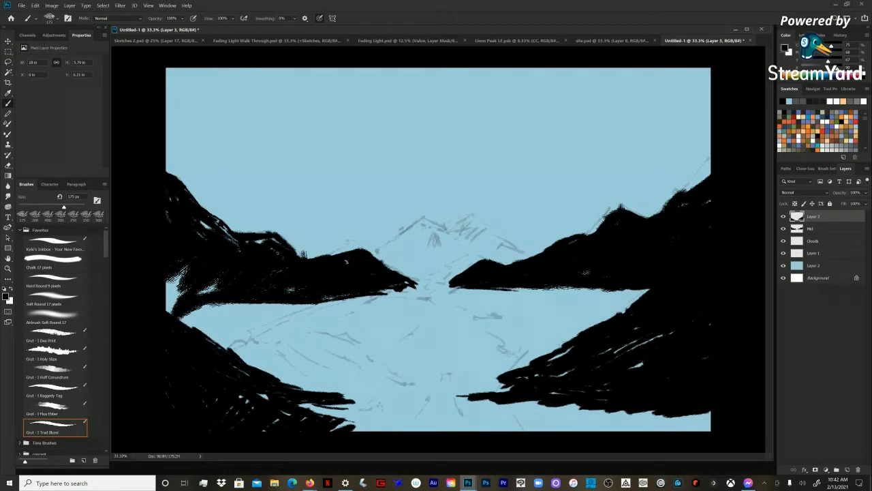
pyautogui.moveTo(279, 386); pyautogui.dragTo(323, 390)
pyautogui.moveTo(316, 390); pyautogui.dragTo(380, 405)
pyautogui.click(783, 216)
pyautogui.click(783, 216)
# Step: Extend the base of the right foreground slope to the canvas's lower edge with long diagonal black strokes
pyautogui.moveTo(627, 413); pyautogui.dragTo(531, 429)
pyautogui.moveTo(584, 413); pyautogui.dragTo(488, 430)
pyautogui.moveTo(555, 416); pyautogui.dragTo(503, 428)
pyautogui.moveTo(706, 414); pyautogui.dragTo(608, 429)
pyautogui.moveTo(657, 413); pyautogui.dragTo(546, 431)
pyautogui.moveTo(615, 422); pyautogui.dragTo(582, 430)
pyautogui.moveTo(710, 427); pyautogui.dragTo(689, 431)
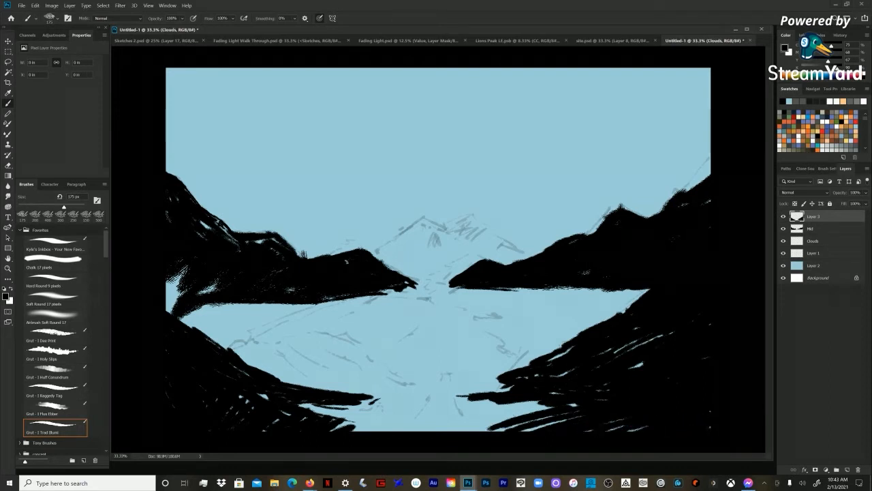
# Step: Add a new layer between the Clouds and Mid layers for the distant mountain
pyautogui.click(814, 241)
pyautogui.hotkey('ctrl', 'shift', 'n')
pyautogui.press('Return')
pyautogui.moveTo(815, 244); pyautogui.dragTo(815, 257)
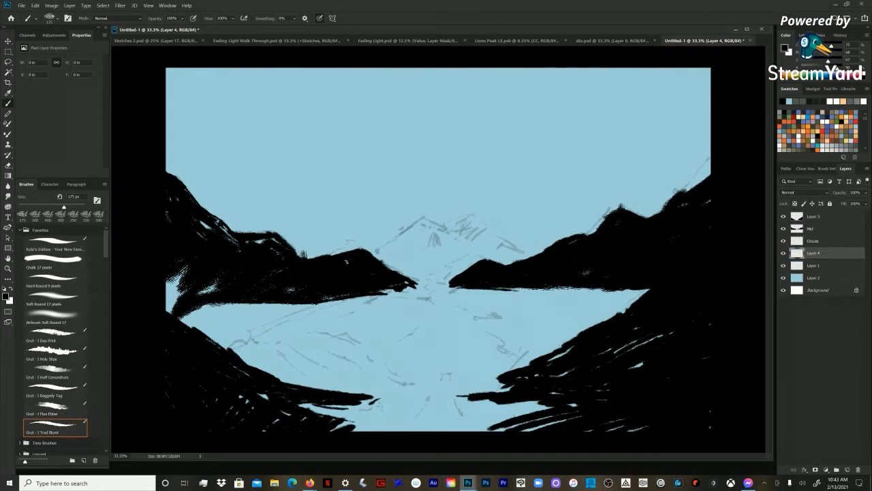
pyautogui.hotkey('ctrl', ']')
# Step: Block in the distant central mountain in dark gray, with two peaks and slopes reaching behind the midground ridges
pyautogui.moveTo(417, 232); pyautogui.dragTo(379, 255)
pyautogui.click(823, 68)
pyautogui.moveTo(432, 224)
pyautogui.mouseDown()
pyautogui.moveTo(379, 253)
pyautogui.moveTo(382, 260)
pyautogui.mouseUp()
pyautogui.moveTo(429, 227)
pyautogui.mouseDown()
pyautogui.moveTo(473, 239)
pyautogui.moveTo(396, 259)
pyautogui.mouseUp()
pyautogui.moveTo(465, 233); pyautogui.dragTo(403, 264)
pyautogui.moveTo(486, 241)
pyautogui.mouseDown()
pyautogui.moveTo(410, 268)
pyautogui.moveTo(436, 269)
pyautogui.mouseUp()
pyautogui.moveTo(475, 227)
pyautogui.mouseDown()
pyautogui.moveTo(469, 231)
pyautogui.moveTo(532, 265)
pyautogui.mouseUp()
pyautogui.moveTo(506, 238); pyautogui.dragTo(442, 270)
pyautogui.moveTo(483, 230); pyautogui.dragTo(444, 273)
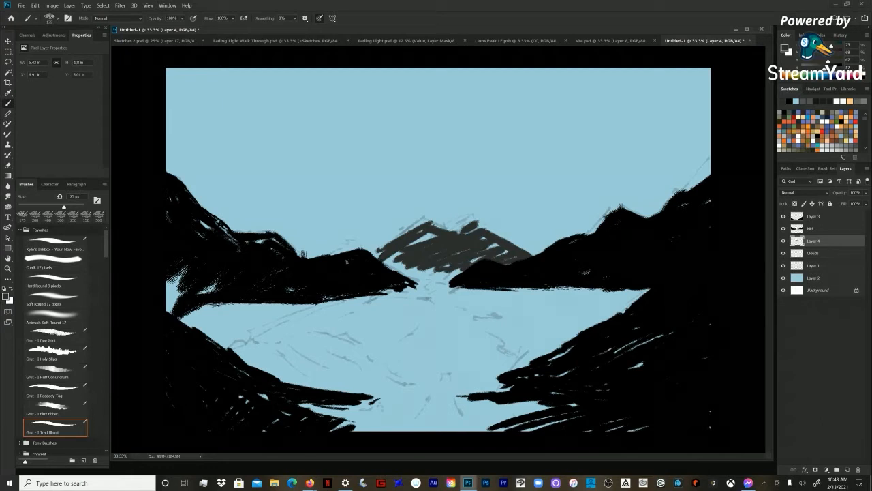
# Step: Fill the distant mountain's base and interior gaps with dark gray and build up its side slopes
pyautogui.moveTo(400, 252); pyautogui.dragTo(383, 261)
pyautogui.moveTo(402, 258)
pyautogui.mouseDown()
pyautogui.moveTo(389, 266)
pyautogui.moveTo(436, 278)
pyautogui.mouseUp()
pyautogui.moveTo(408, 271)
pyautogui.mouseDown()
pyautogui.moveTo(463, 282)
pyautogui.moveTo(433, 282)
pyautogui.mouseUp()
pyautogui.moveTo(432, 234); pyautogui.dragTo(415, 243)
pyautogui.moveTo(469, 226)
pyautogui.mouseDown()
pyautogui.moveTo(434, 223)
pyautogui.moveTo(384, 247)
pyautogui.mouseUp()
pyautogui.moveTo(418, 222)
pyautogui.mouseDown()
pyautogui.moveTo(374, 252)
pyautogui.moveTo(382, 257)
pyautogui.mouseUp()
pyautogui.moveTo(475, 226); pyautogui.dragTo(534, 255)
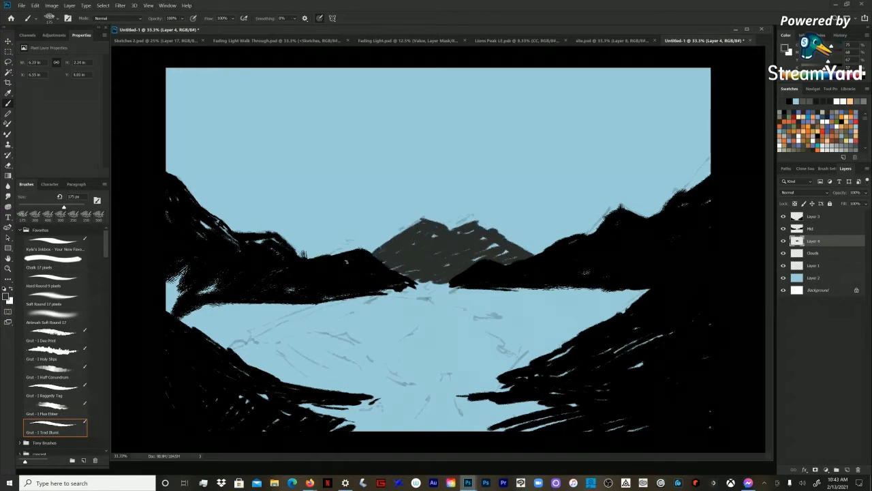
# Step: Shape the distant mountain's summit and left shoulder in dark gray, reducing the brush size for the finer edges
pyautogui.moveTo(473, 222); pyautogui.dragTo(410, 219)
pyautogui.press('[')
pyautogui.press('[')
pyautogui.press('[')
pyautogui.press('[')
pyautogui.press('[')
pyautogui.press('[')
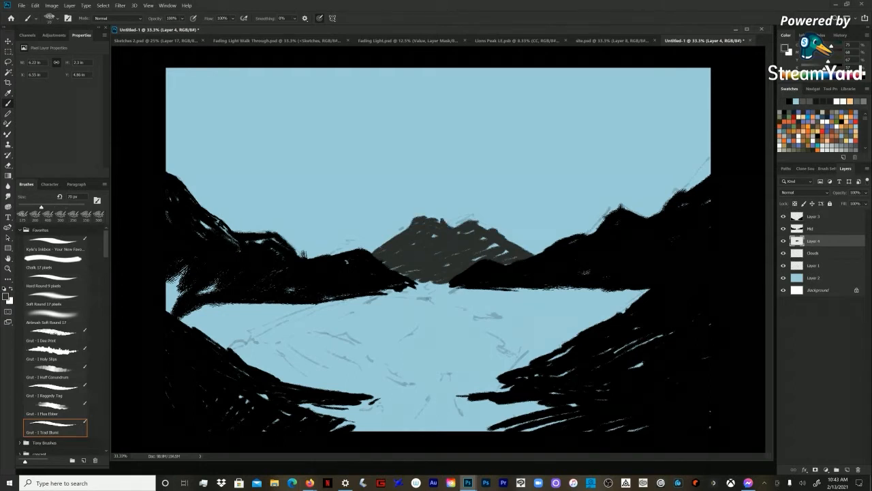
pyautogui.moveTo(400, 231); pyautogui.dragTo(379, 246)
pyautogui.moveTo(415, 217); pyautogui.dragTo(425, 216)
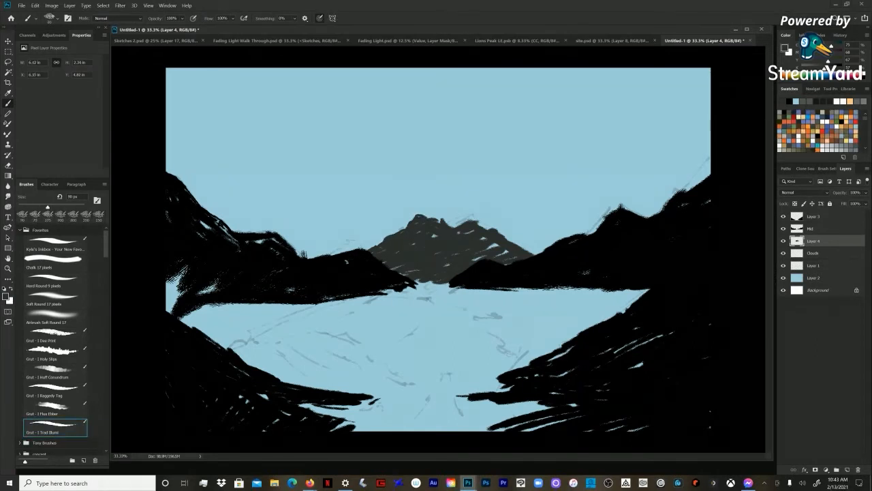
pyautogui.click(811, 228)
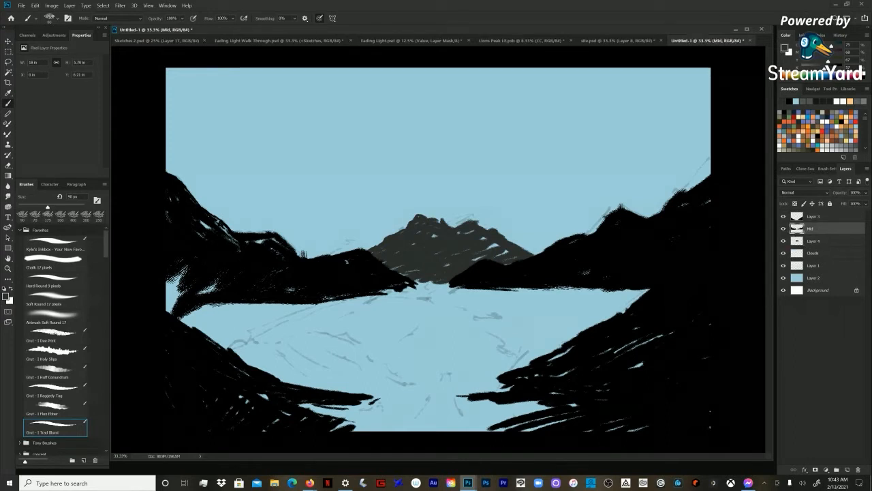
pyautogui.click(813, 216)
pyautogui.press('[')
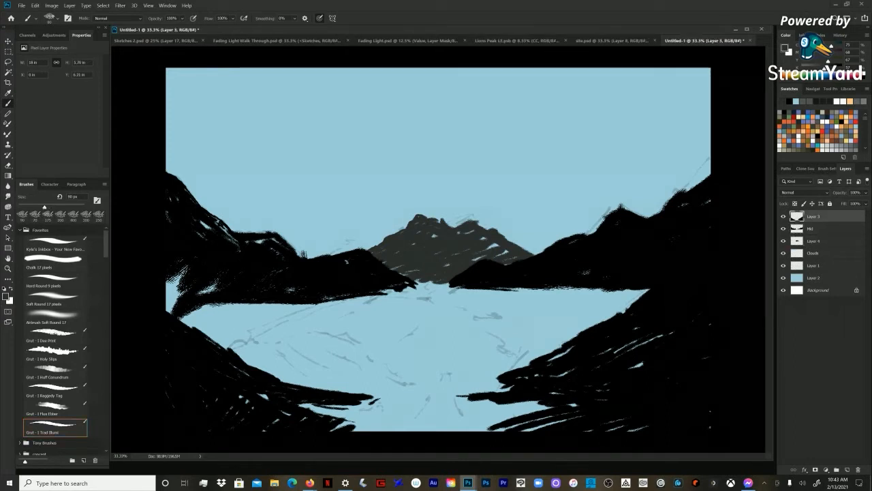
pyautogui.click(814, 277)
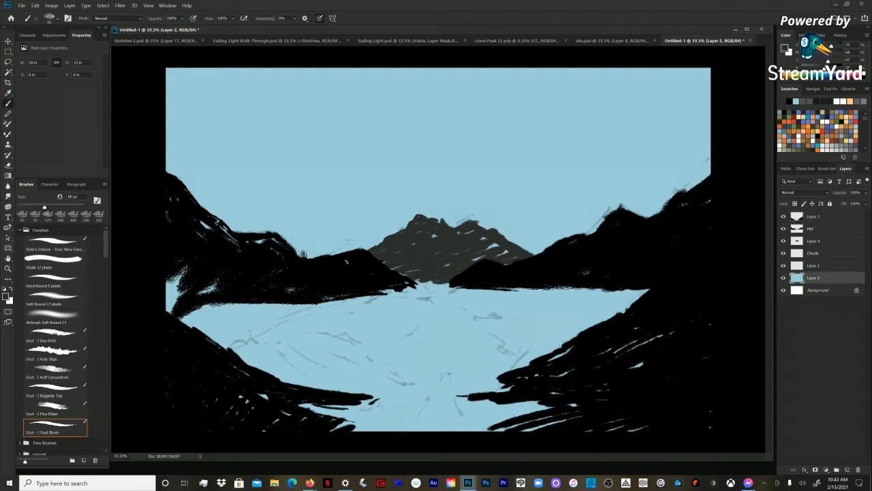
pyautogui.click(814, 216)
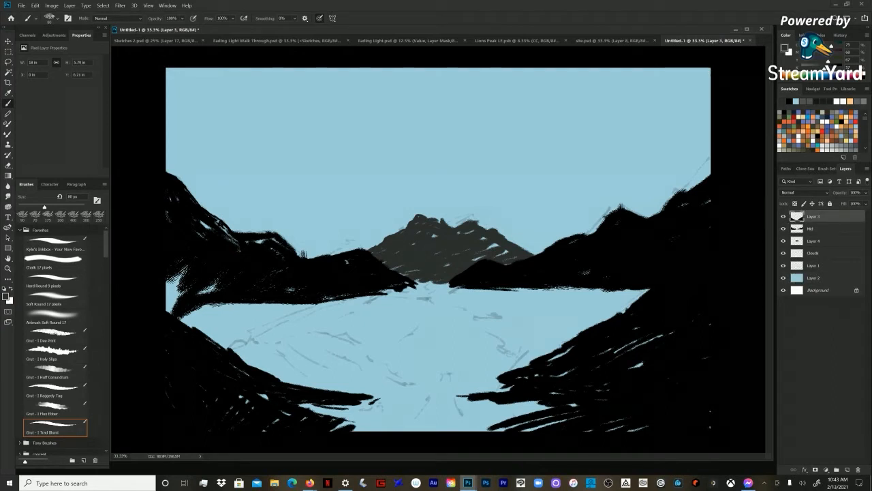
# Step: Add a new layer beneath the distant mountain and fill a rectangle over the lake area with dark blue-gray
pyautogui.click(813, 278)
pyautogui.hotkey('ctrl', 'shift', 'n')
pyautogui.press('Return')
pyautogui.moveTo(818, 278); pyautogui.dragTo(817, 248)
pyautogui.press('m')
pyautogui.moveTo(687, 284); pyautogui.dragTo(165, 431)
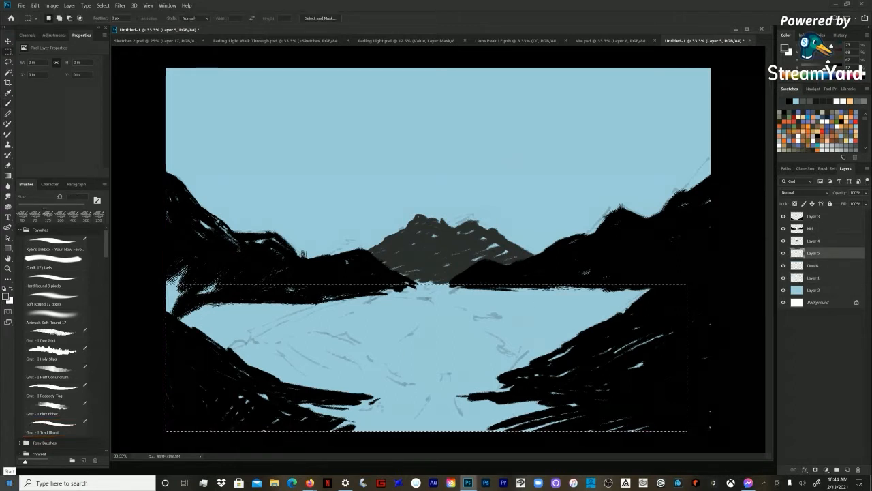
pyautogui.moveTo(822, 69); pyautogui.dragTo(833, 69)
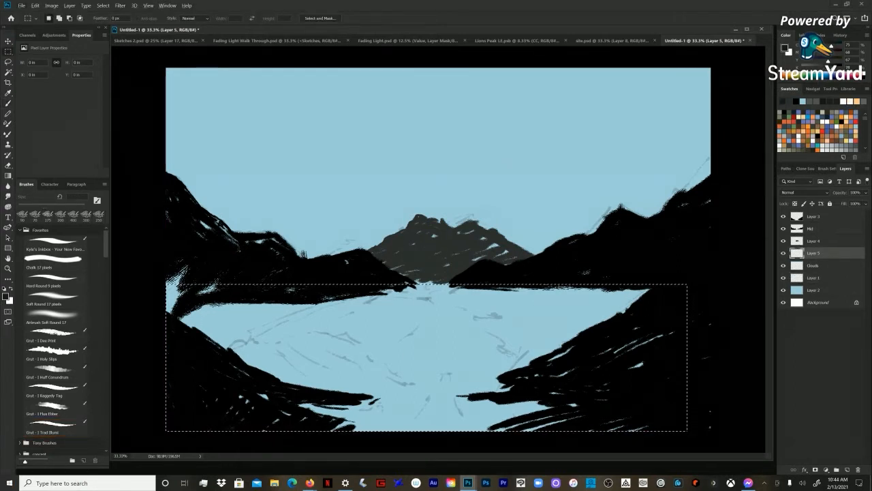
pyautogui.hotkey('alt', 'BackSpace')
pyautogui.hotkey('ctrl', 'd')
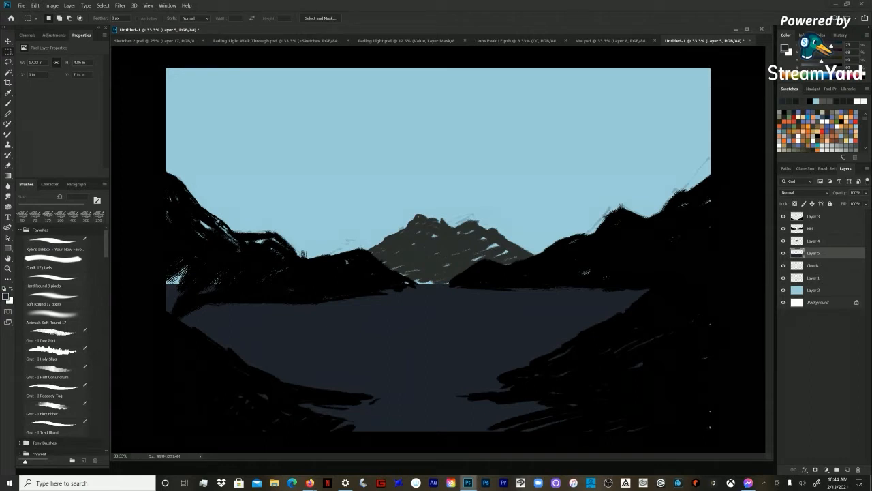
# Step: Compare the scene with and without the lake layer, and lower that layer's opacity to about 60%
pyautogui.press('b')
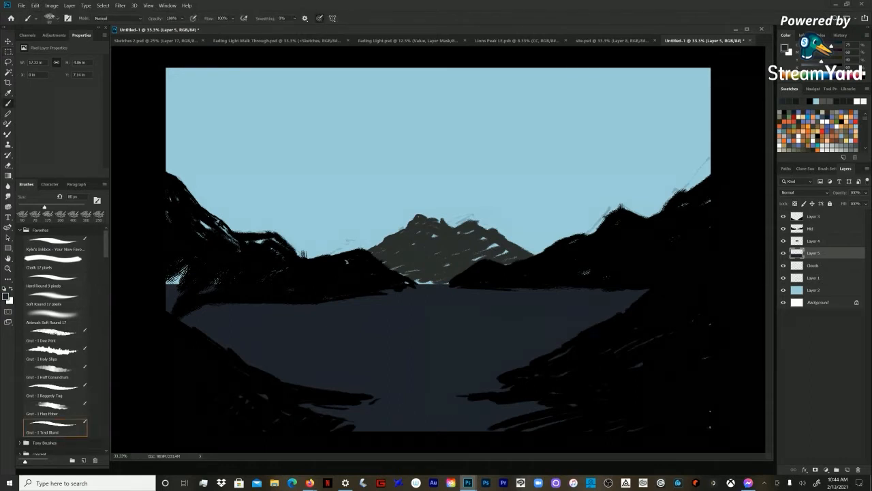
pyautogui.click(784, 253)
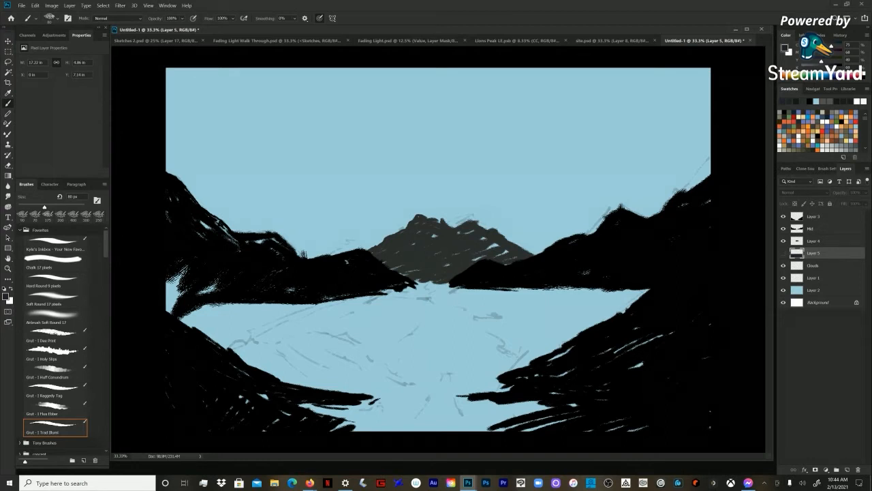
pyautogui.click(783, 253)
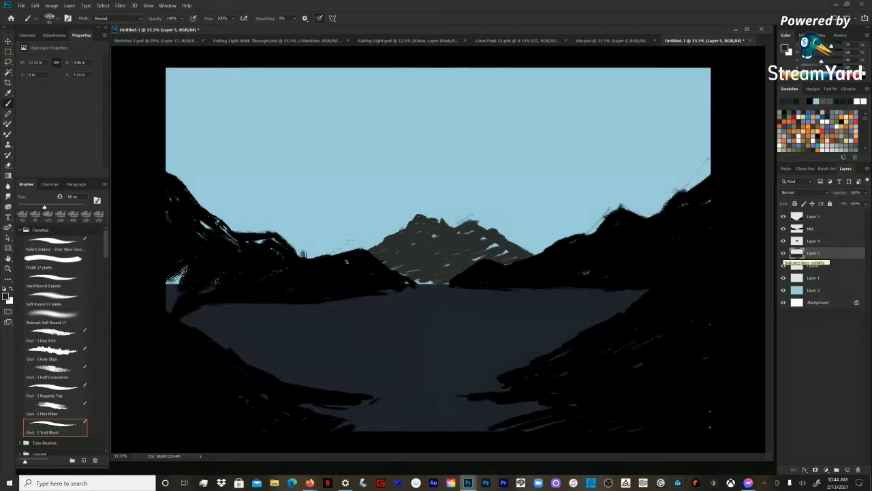
pyautogui.click(866, 193)
pyautogui.moveTo(866, 202); pyautogui.dragTo(853, 203)
pyautogui.press('Return')
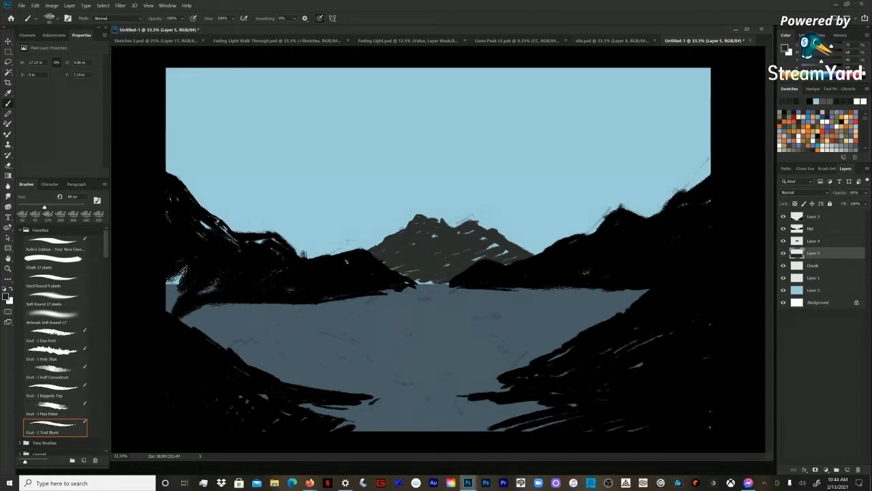
# Step: Switch to site.psd and examine the highlight texture on the gargoyle's horn and the cape in The Crow artwork up close
pyautogui.click(612, 40)
pyautogui.press('z')
pyautogui.click(126, 119)
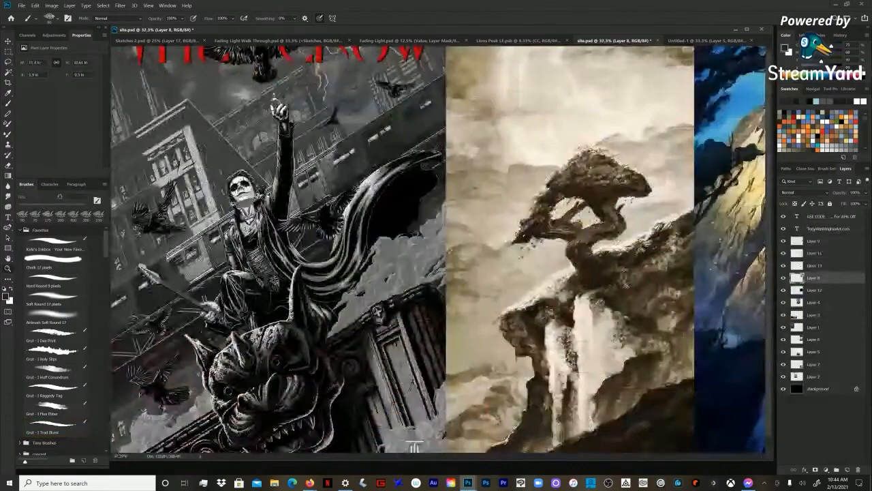
pyautogui.click(129, 136)
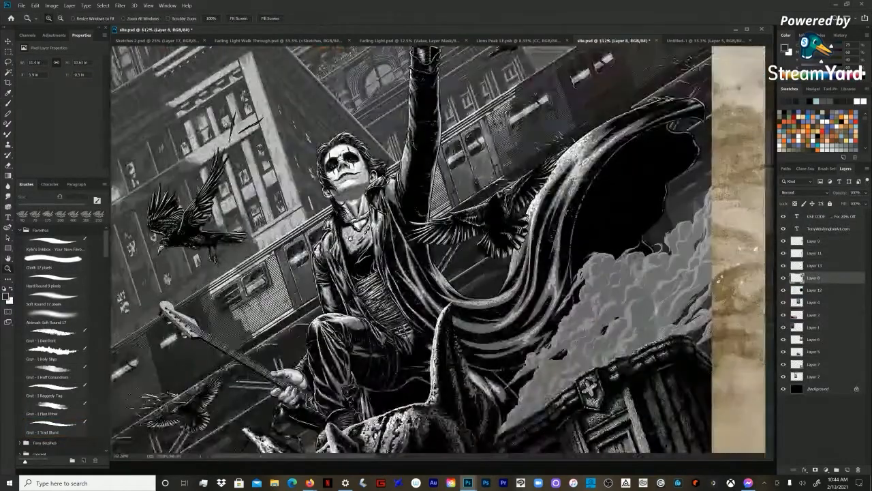
pyautogui.click(484, 377)
pyautogui.click(388, 181)
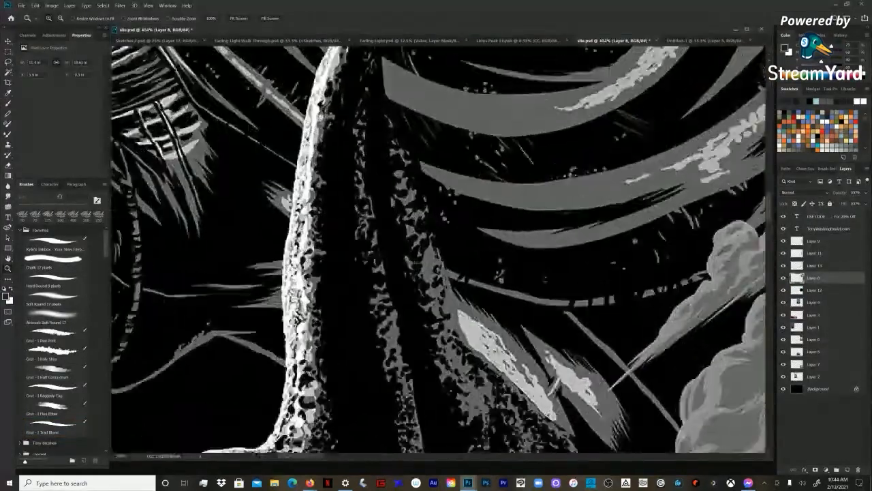
pyautogui.click(389, 182)
pyautogui.click(389, 181)
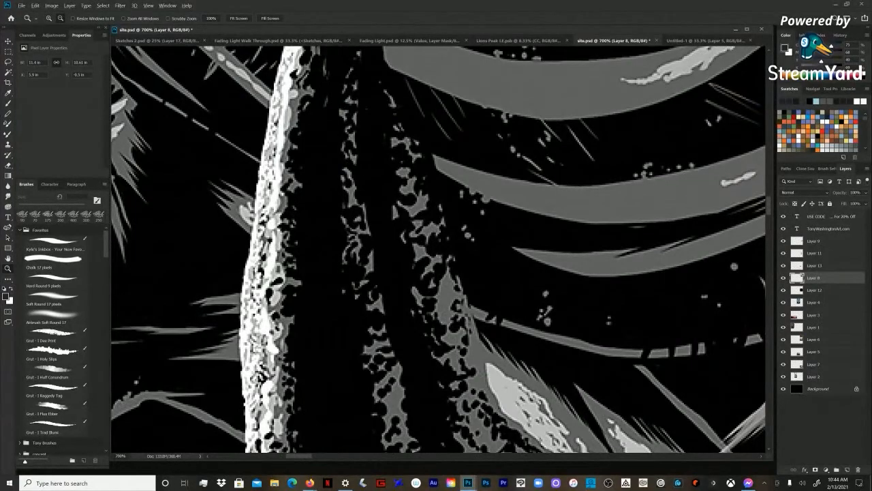
pyautogui.hotkey('ctrl', '-')
pyautogui.hotkey('ctrl', '-')
pyautogui.hotkey('ctrl', '-')
pyautogui.hotkey('ctrl', '-')
pyautogui.hotkey('ctrl', '-')
pyautogui.hotkey('ctrl', '-')
pyautogui.hotkey('ctrl', '-')
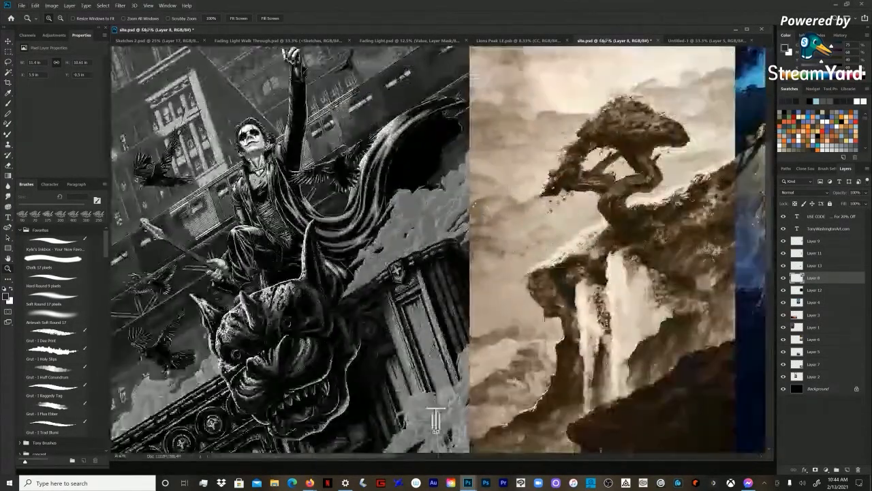
# Step: Examine the value separation between the figure's raised arm, the birds, the train and the background buildings in The Crow artwork
pyautogui.moveTo(362, 137); pyautogui.dragTo(109, 61)
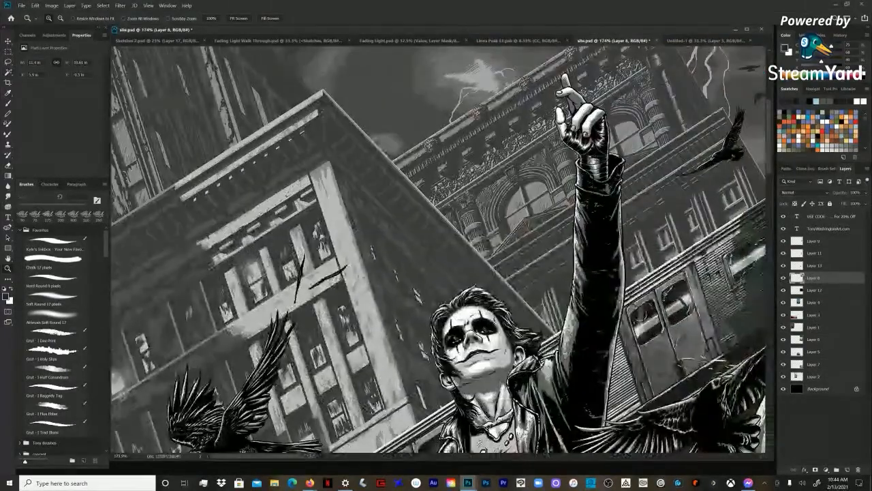
pyautogui.hotkey('ctrl', '-')
pyautogui.hotkey('ctrl', '-')
pyautogui.hotkey('ctrl', '-')
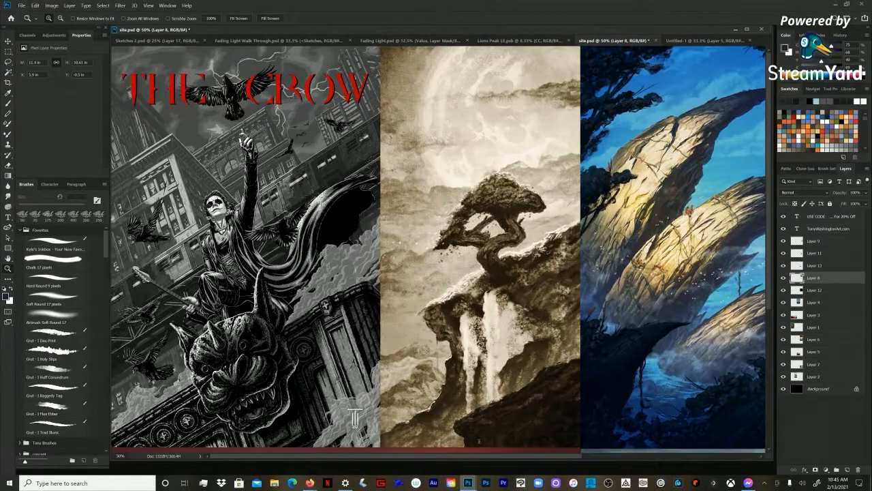
pyautogui.click(273, 149)
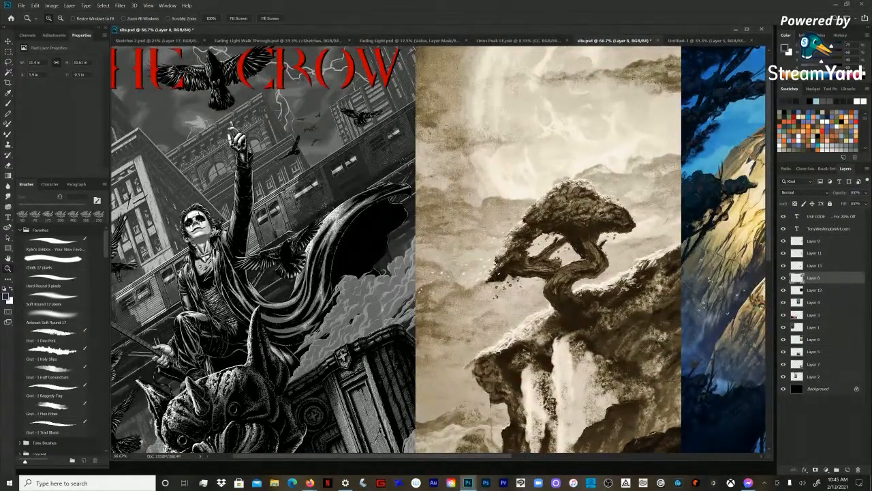
pyautogui.moveTo(262, 177); pyautogui.dragTo(114, 317)
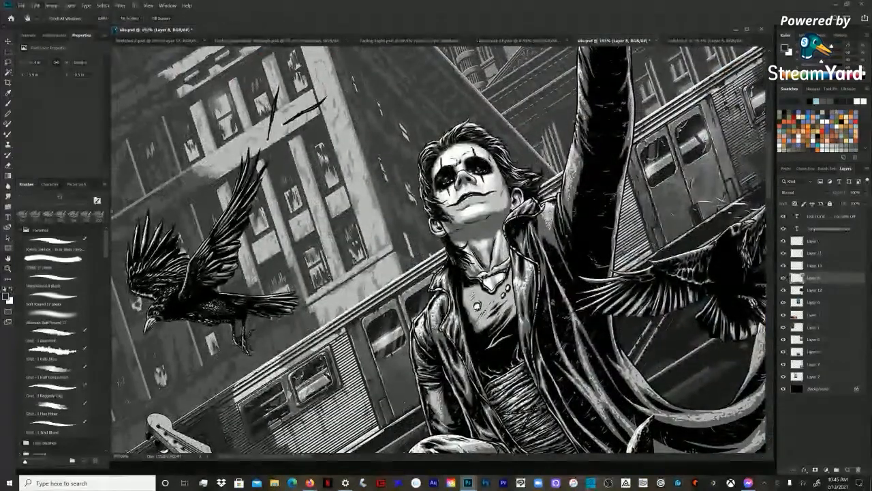
pyautogui.moveTo(416, 198); pyautogui.dragTo(463, 308)
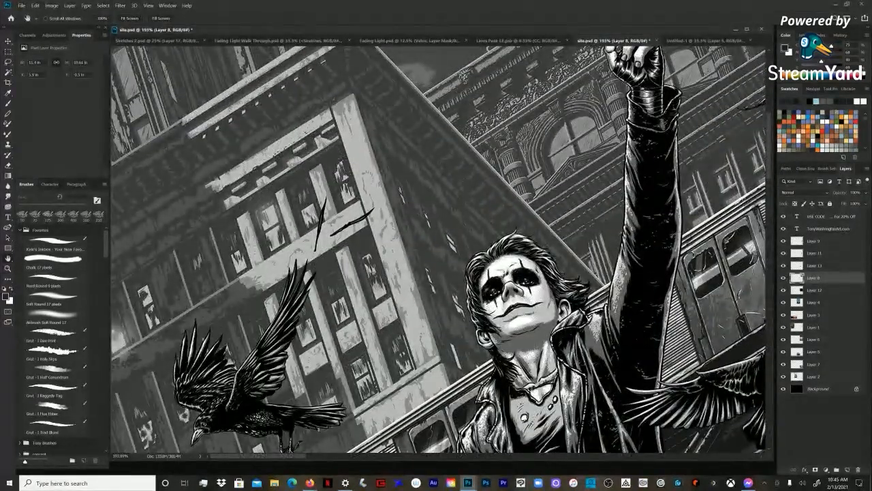
pyautogui.moveTo(368, 175); pyautogui.dragTo(219, 262)
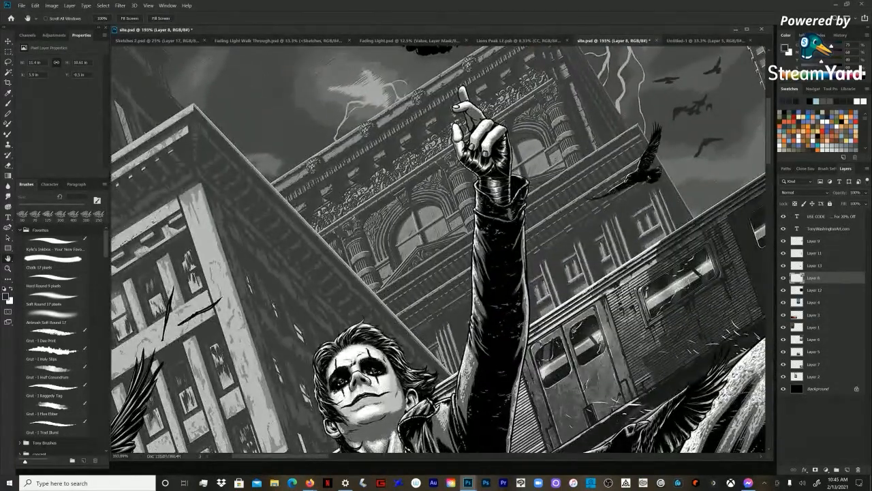
pyautogui.moveTo(545, 273); pyautogui.dragTo(306, 235)
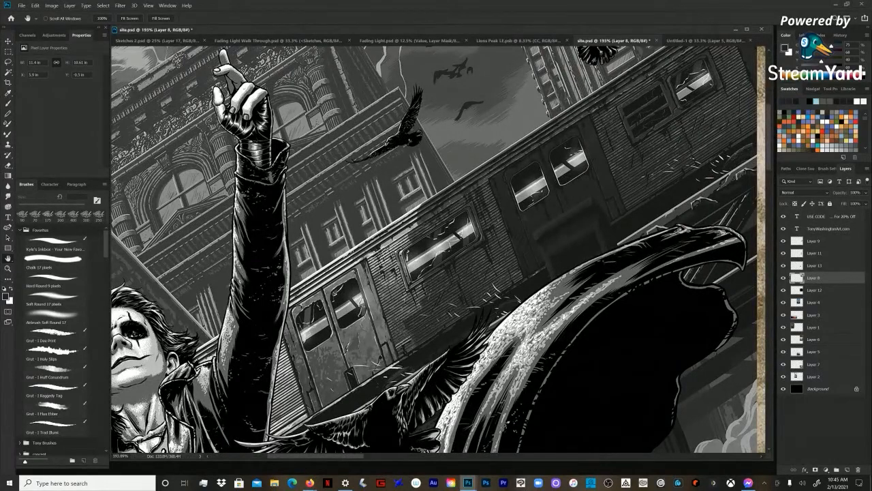
pyautogui.moveTo(436, 245); pyautogui.dragTo(428, 262)
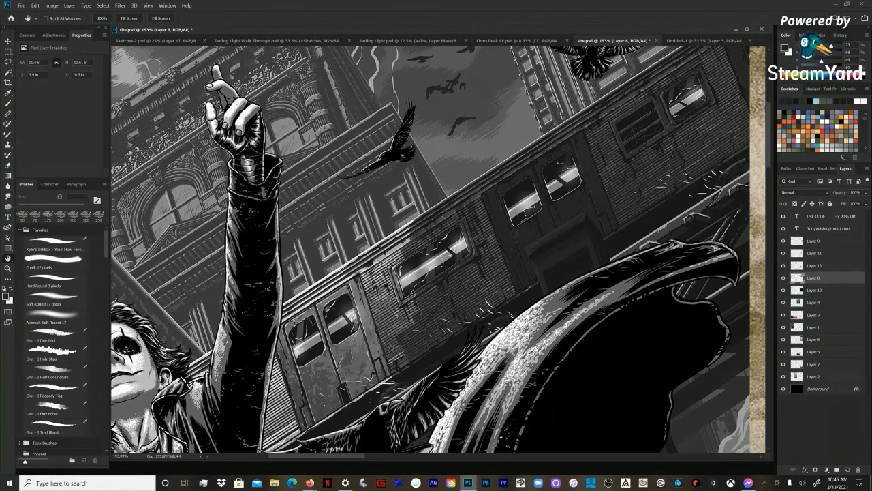
pyautogui.moveTo(436, 232); pyautogui.dragTo(451, 269)
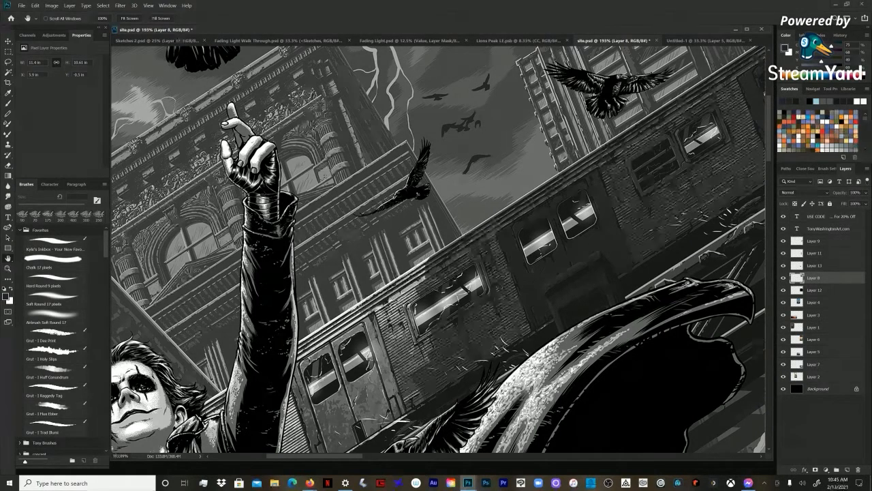
pyautogui.moveTo(449, 225); pyautogui.dragTo(534, 252)
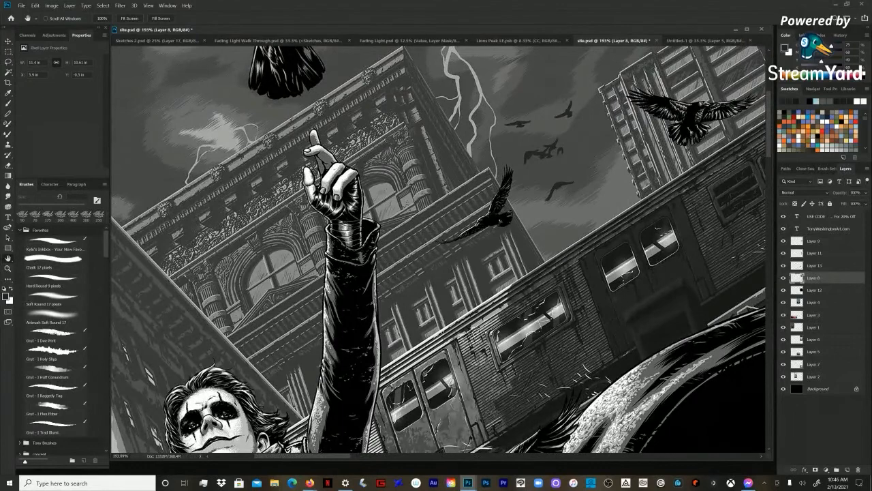
pyautogui.hotkey('ctrl', '1')
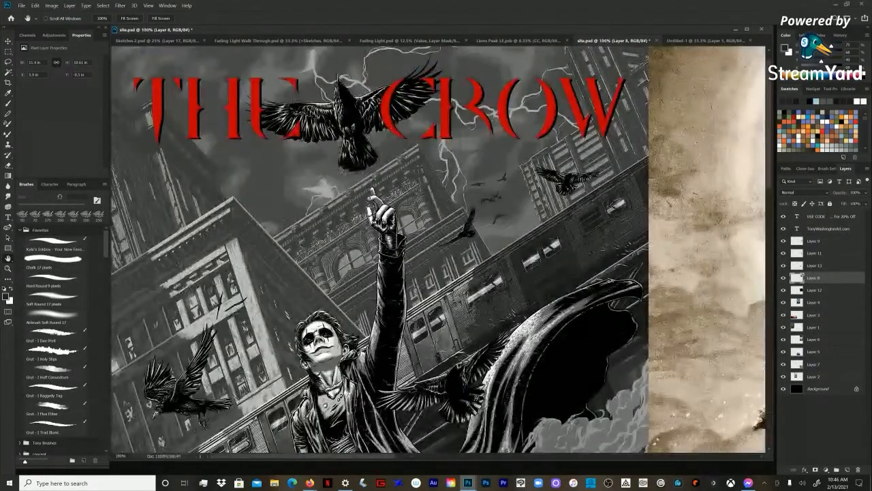
# Step: Examine how the figure, cape and gargoyle separate from the smoke, train and buildings in The Crow artwork, and return to the Untitled-1 landscape
pyautogui.moveTo(440, 272); pyautogui.dragTo(440, 240)
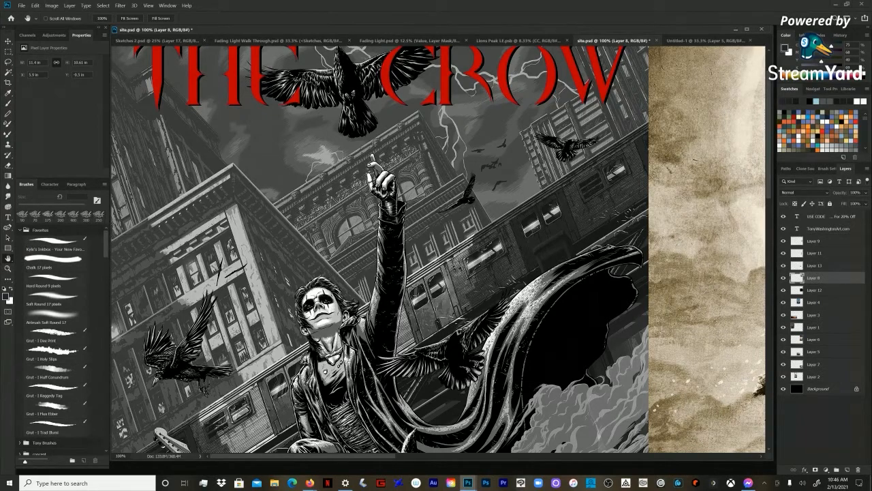
pyautogui.moveTo(440, 300); pyautogui.dragTo(437, 204)
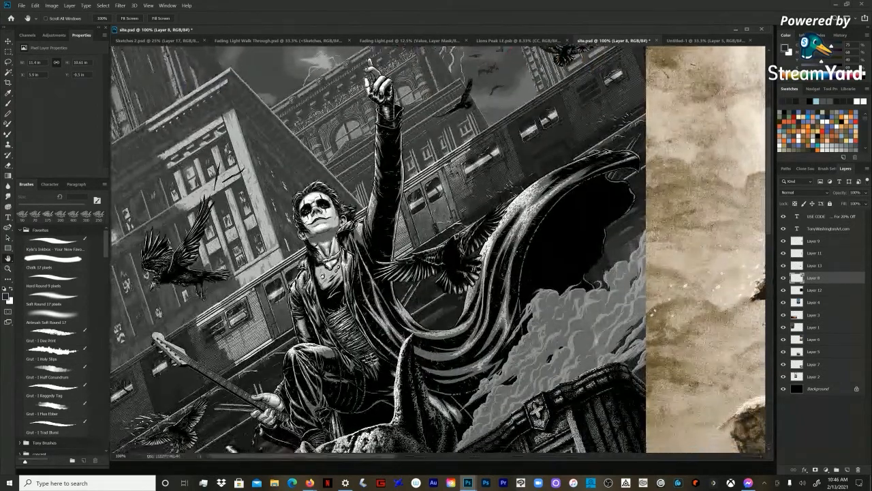
pyautogui.moveTo(337, 362); pyautogui.dragTo(339, 276)
pyautogui.moveTo(338, 446); pyautogui.dragTo(339, 402)
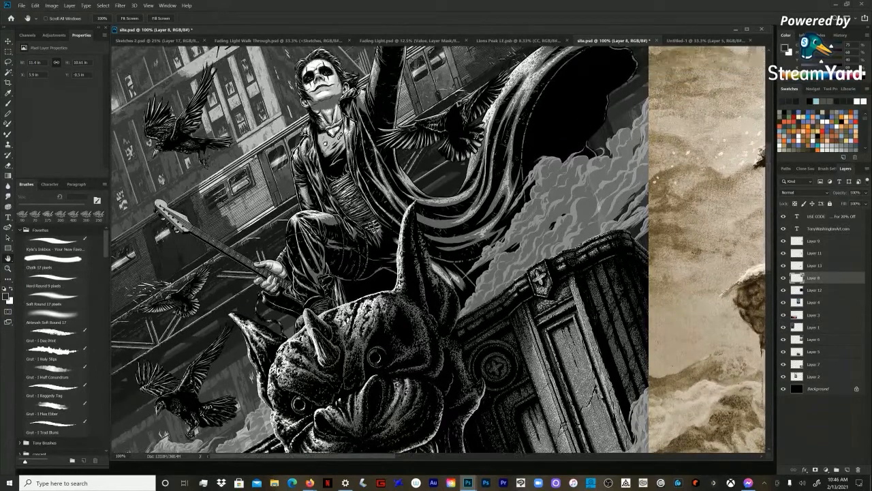
pyautogui.moveTo(381, 171); pyautogui.dragTo(382, 389)
pyautogui.scroll(2, 382, 249)
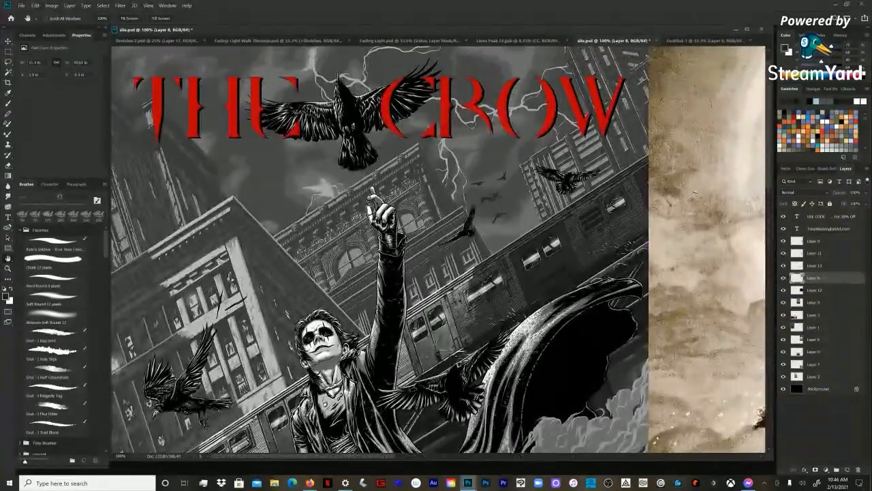
pyautogui.scroll(-6, 382, 249)
pyautogui.moveTo(382, 249); pyautogui.dragTo(380, 257)
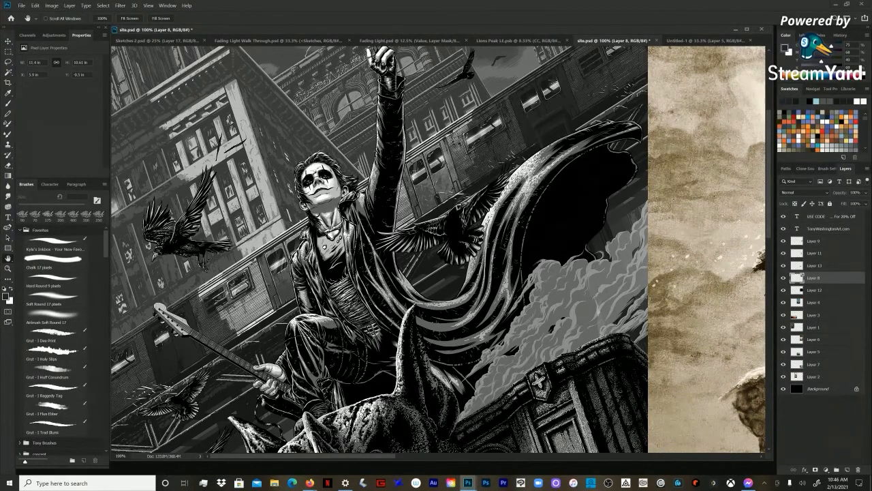
pyautogui.moveTo(443, 286)
pyautogui.mouseDown()
pyautogui.moveTo(444, 209)
pyautogui.moveTo(444, 293)
pyautogui.mouseUp()
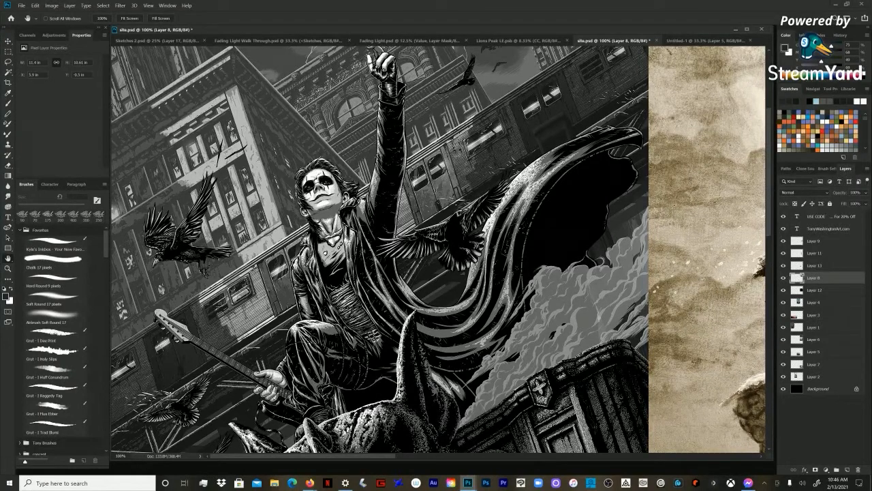
pyautogui.moveTo(443, 238); pyautogui.dragTo(431, 331)
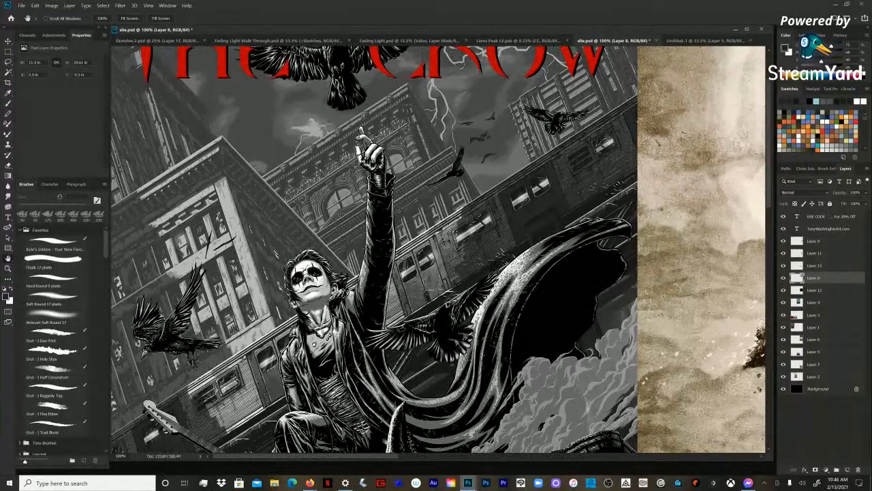
pyautogui.moveTo(442, 461); pyautogui.dragTo(443, 472)
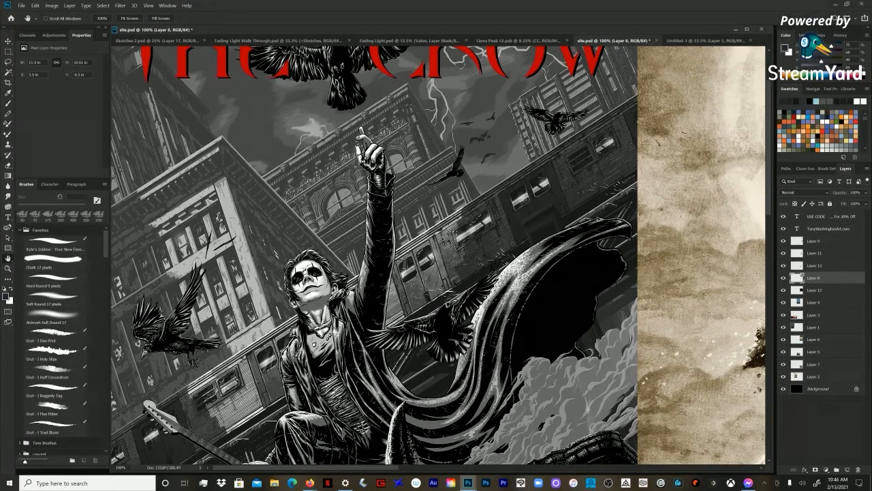
pyautogui.moveTo(415, 246); pyautogui.dragTo(427, 276)
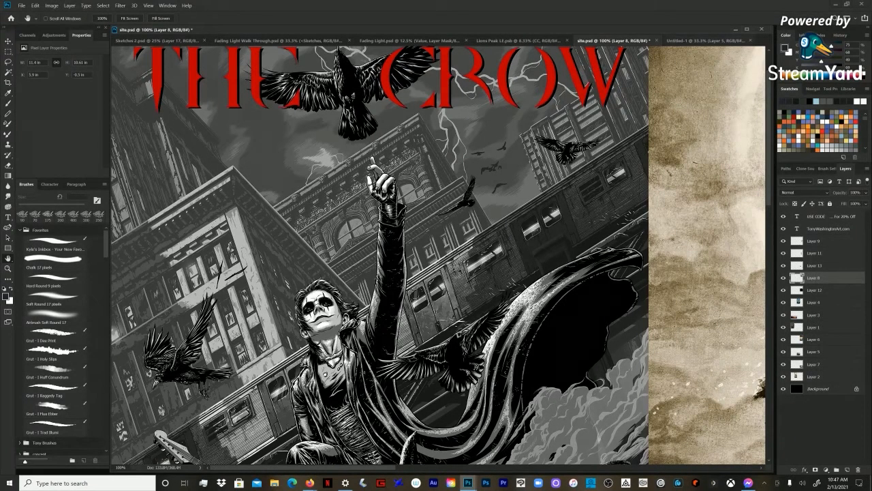
pyautogui.click(706, 41)
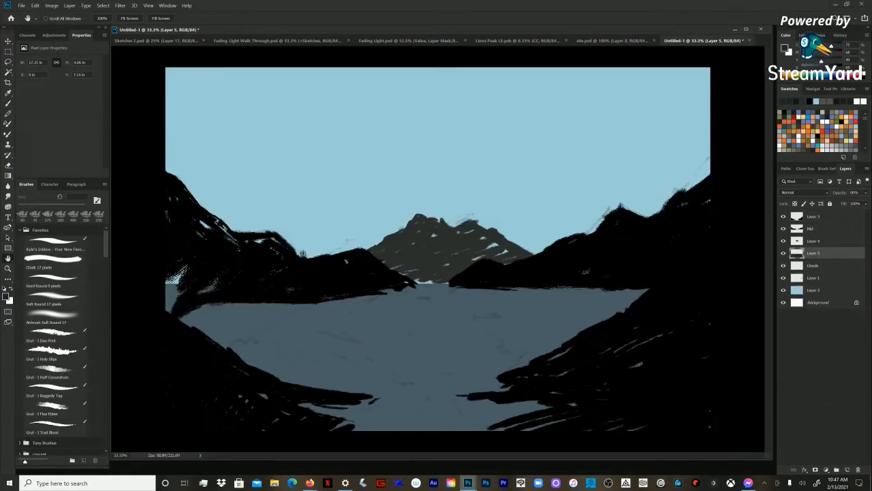
pyautogui.click(51, 427)
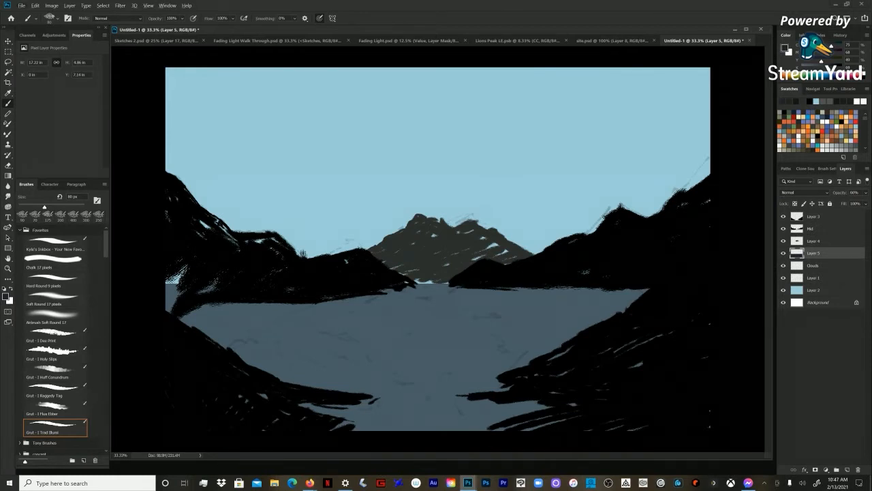
pyautogui.hotkey('ctrl', 'shift', 'n')
pyautogui.press('Return')
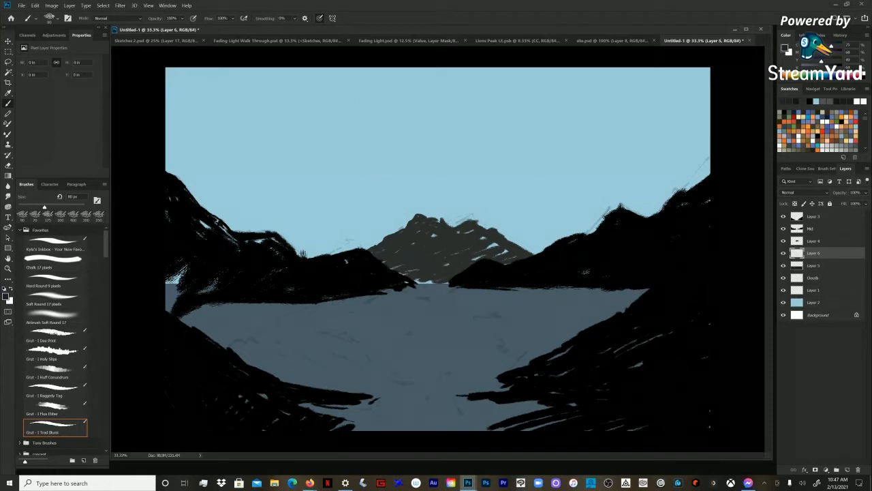
pyautogui.hotkey('ctrl', 'z')
# Step: Identify the foreground slopes on Layer 3 by toggling their visibility, and raise their lightness to about +6 with Hue/Saturation
pyautogui.click(813, 216)
pyautogui.click(783, 216)
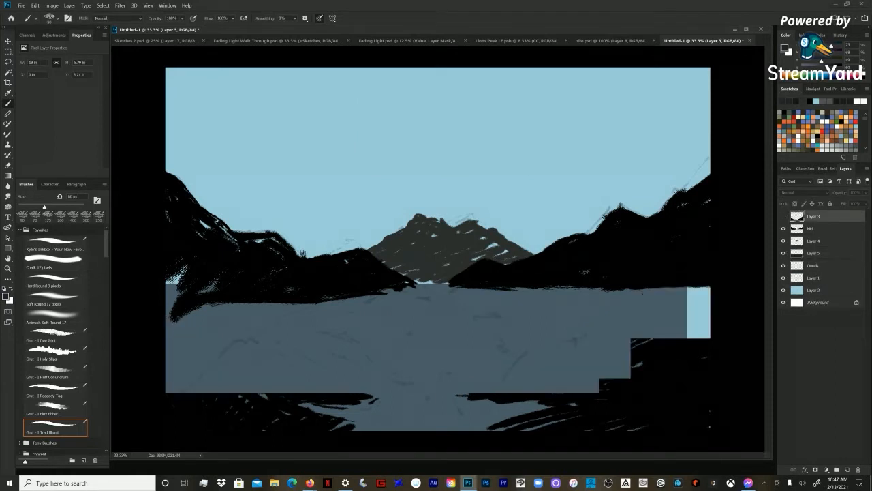
pyautogui.click(783, 216)
pyautogui.hotkey('ctrl', 'u')
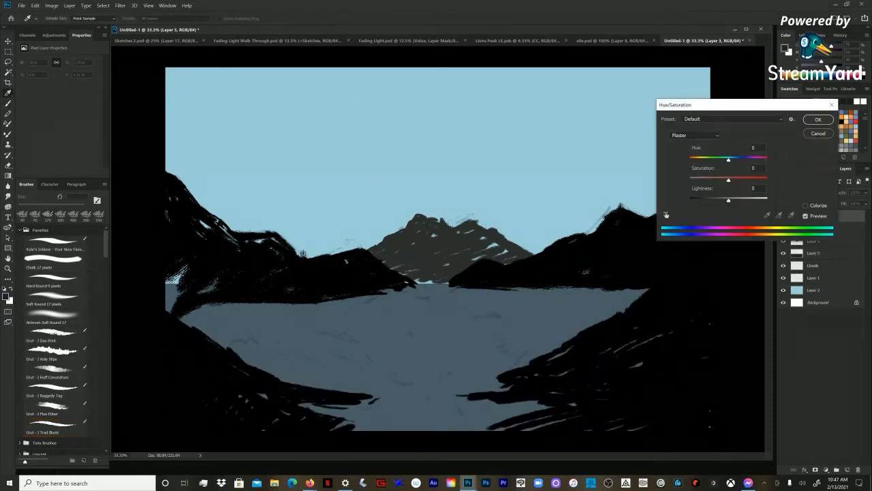
pyautogui.moveTo(729, 200); pyautogui.dragTo(731, 200)
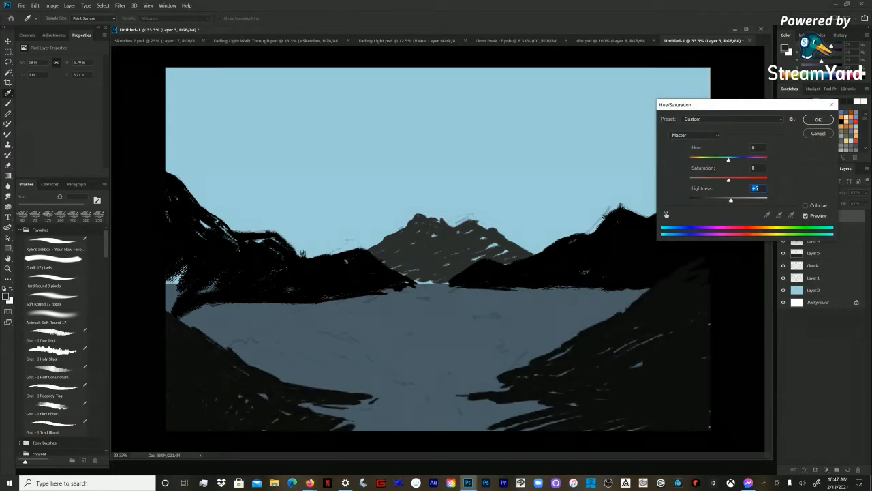
pyautogui.press('Return')
# Step: Lighten the midground mountains on the Mid layer slightly with a Hue/Saturation lightness adjustment
pyautogui.click(813, 228)
pyautogui.hotkey('ctrl', 'u')
pyautogui.moveTo(728, 200); pyautogui.dragTo(731, 200)
pyautogui.press('Return')
pyautogui.press('b')
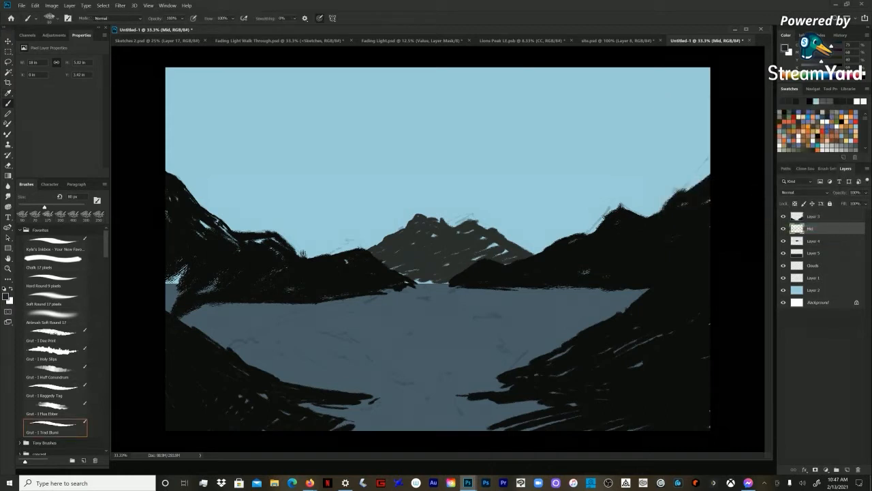
# Step: Apply a bright blue radial gradient at 30% opacity to the upper part of the sky on Layer 2
pyautogui.press('z')
pyautogui.hotkey('ctrl', '-')
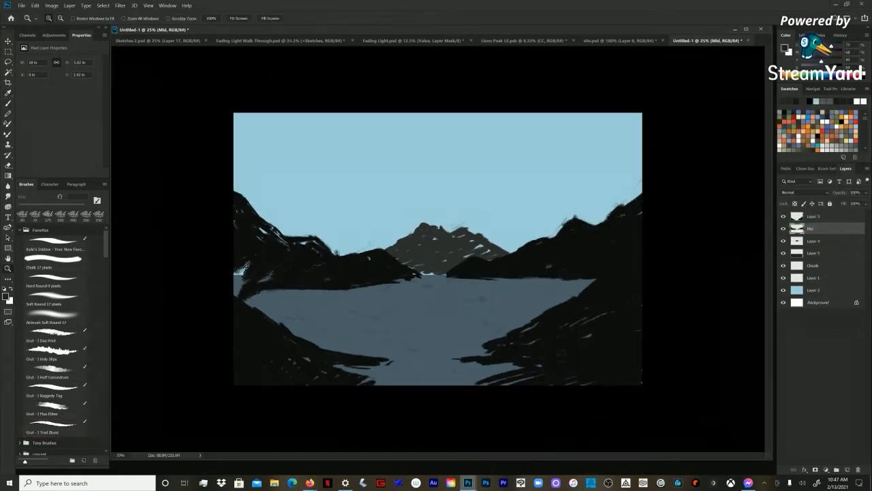
pyautogui.click(814, 290)
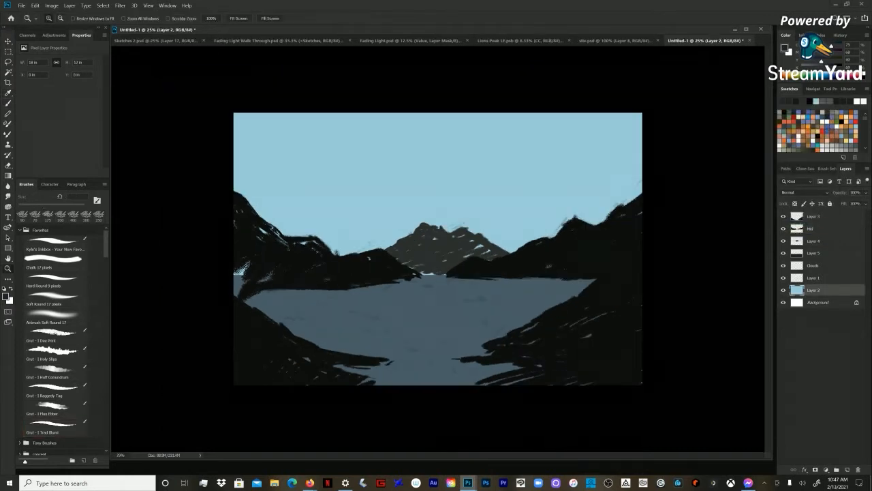
pyautogui.hotkey('ctrl', 'shift', 'n')
pyautogui.press('Escape')
pyautogui.press('b')
pyautogui.press('g')
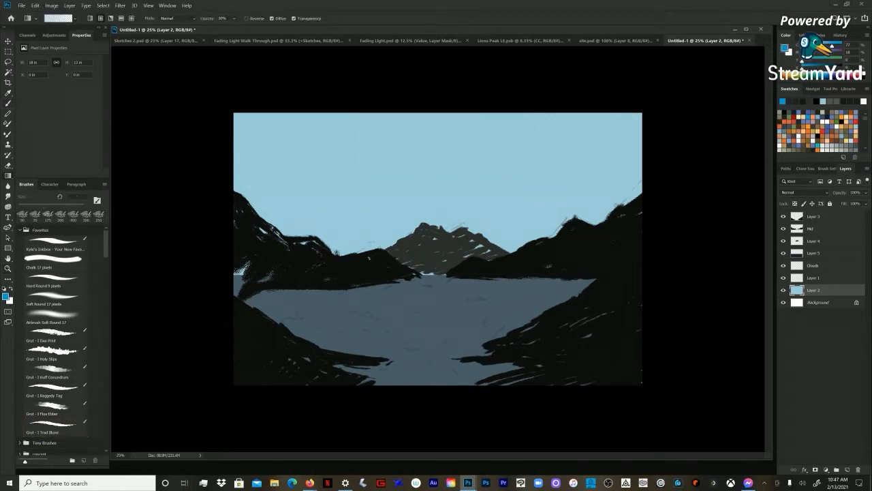
pyautogui.press(']')
pyautogui.moveTo(311, 91); pyautogui.dragTo(332, 192)
pyautogui.hotkey('ctrl', 'z')
pyautogui.click(101, 19)
pyautogui.moveTo(325, 87); pyautogui.dragTo(329, 194)
# Step: Choose a deeper blue and blend short radial gradients inward from the sky's top edge and upper corners
pyautogui.click(818, 68)
pyautogui.moveTo(223, 103); pyautogui.dragTo(244, 204)
pyautogui.moveTo(455, 75); pyautogui.dragTo(386, 168)
pyautogui.moveTo(565, 80); pyautogui.dragTo(454, 193)
pyautogui.moveTo(656, 88); pyautogui.dragTo(606, 153)
pyautogui.moveTo(393, 68); pyautogui.dragTo(375, 124)
pyautogui.moveTo(296, 60); pyautogui.dragTo(293, 122)
pyautogui.moveTo(204, 94); pyautogui.dragTo(225, 174)
pyautogui.moveTo(567, 82); pyautogui.dragTo(514, 129)
pyautogui.moveTo(679, 96); pyautogui.dragTo(608, 142)
pyautogui.moveTo(222, 85); pyautogui.dragTo(238, 137)
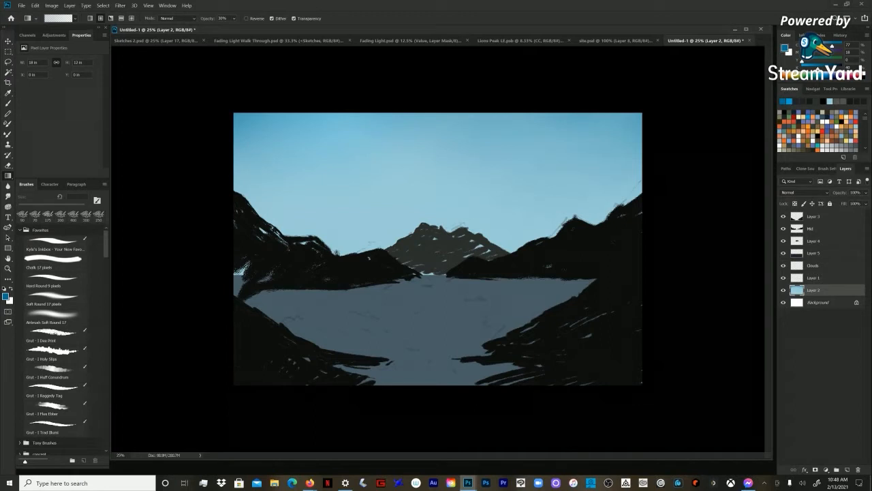
# Step: Add a linear blue gradient down from the sky's top edge, and undo the second, longer one
pyautogui.click(90, 18)
pyautogui.moveTo(512, 104); pyautogui.dragTo(513, 150)
pyautogui.moveTo(534, 95); pyautogui.dragTo(535, 186)
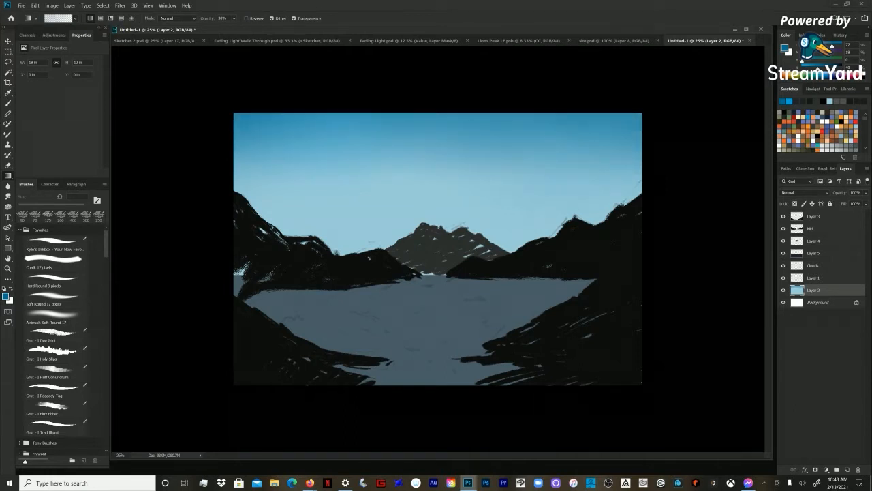
pyautogui.hotkey('ctrl', 'z')
# Step: Deepen the upper-right and left sides of the sky with more blue radial gradients
pyautogui.click(100, 19)
pyautogui.click(111, 18)
pyautogui.click(101, 19)
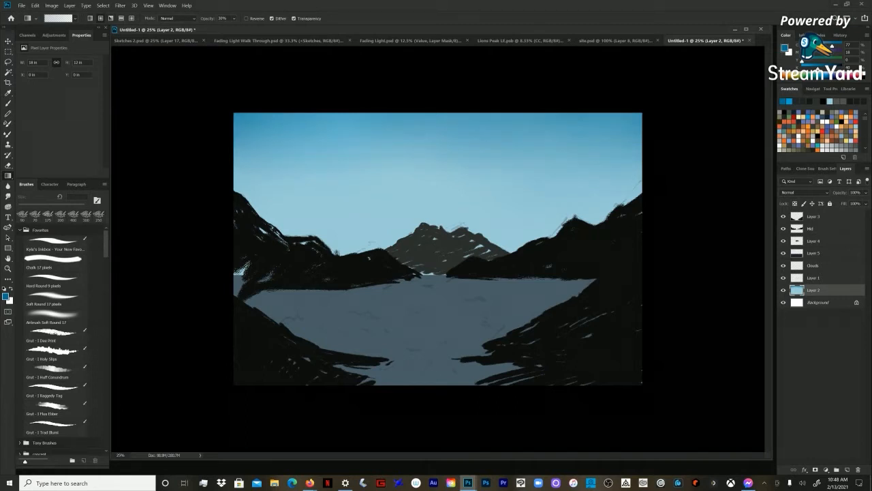
pyautogui.moveTo(657, 113); pyautogui.dragTo(570, 175)
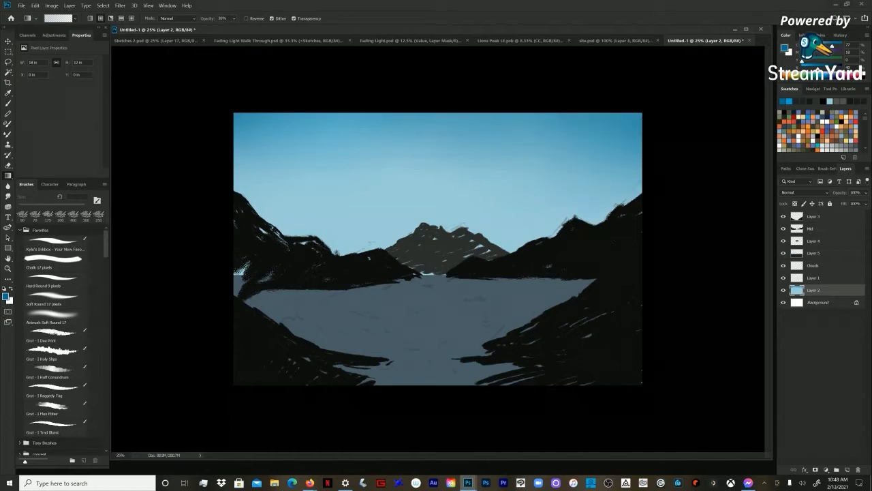
pyautogui.moveTo(565, 93); pyautogui.dragTo(456, 171)
pyautogui.moveTo(524, 92); pyautogui.dragTo(446, 126)
pyautogui.moveTo(684, 144); pyautogui.dragTo(614, 178)
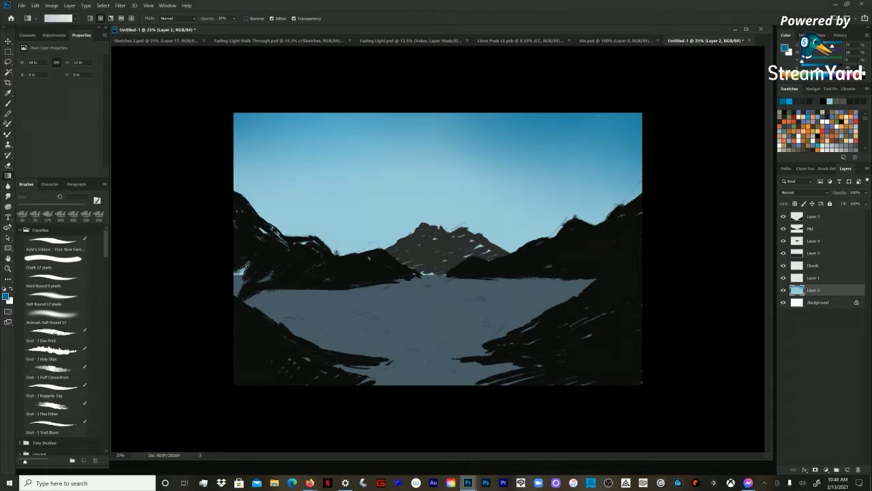
pyautogui.moveTo(222, 171); pyautogui.dragTo(281, 219)
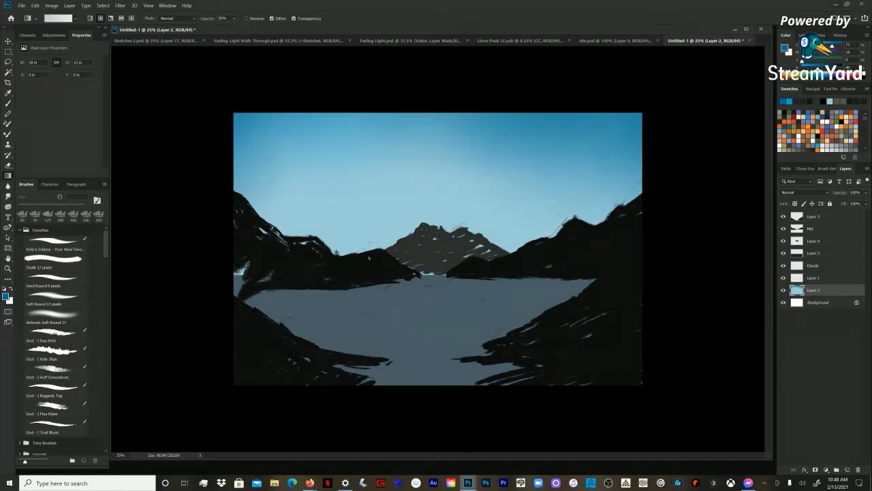
# Step: Add a new layer directly above the sky layer and choose a lighter blue as the painting colour
pyautogui.click(814, 278)
pyautogui.click(814, 266)
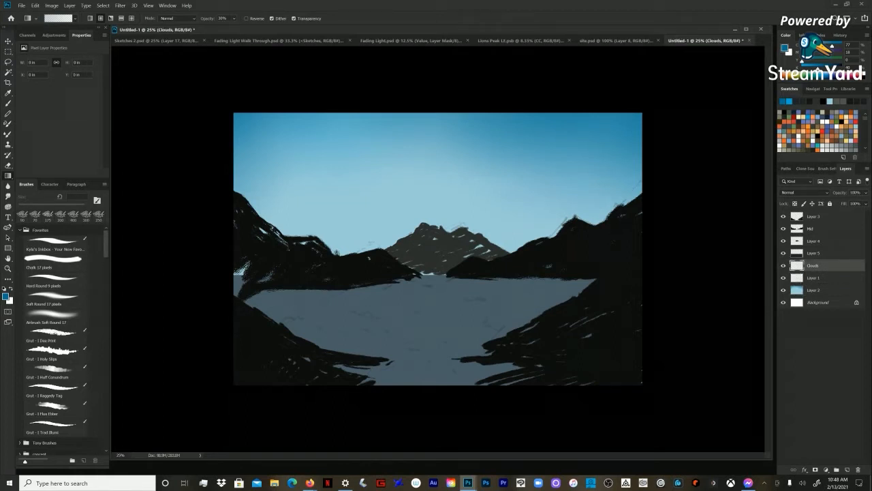
pyautogui.click(27, 35)
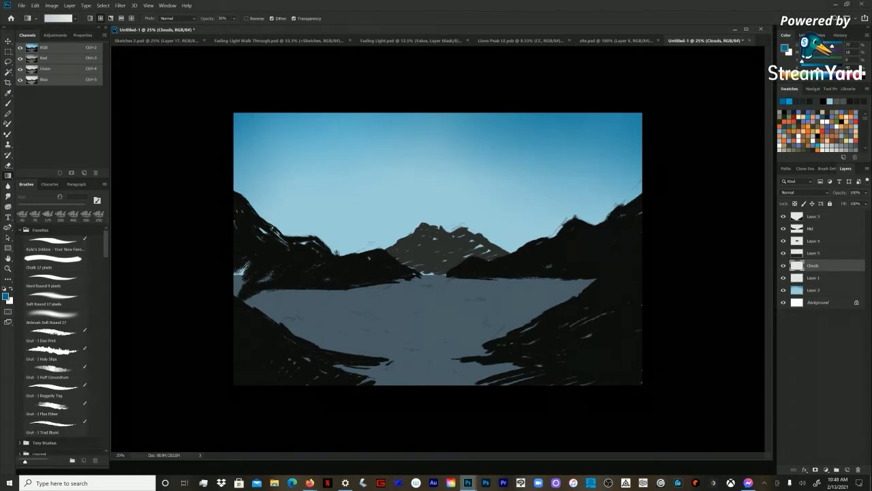
pyautogui.press('b')
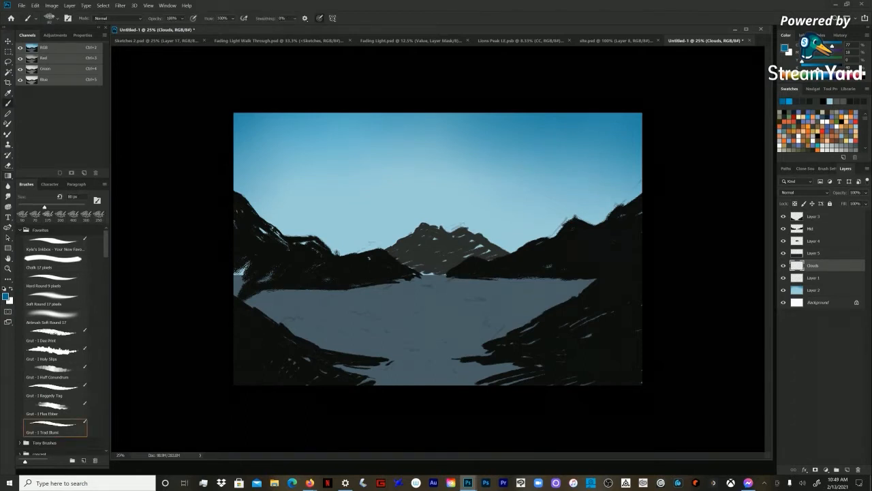
pyautogui.click(814, 290)
pyautogui.hotkey('ctrl', 'shift', 'n')
pyautogui.press('Return')
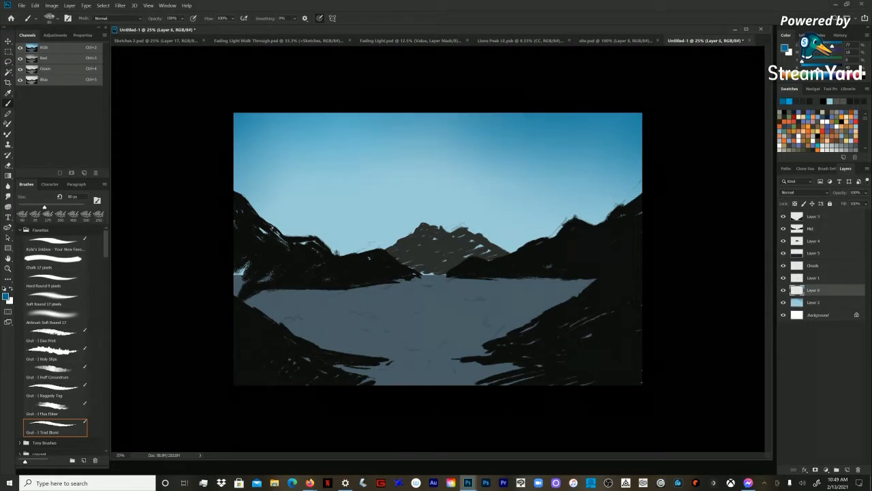
pyautogui.keyDown('alt'); pyautogui.click(595, 135); pyautogui.keyUp('alt')
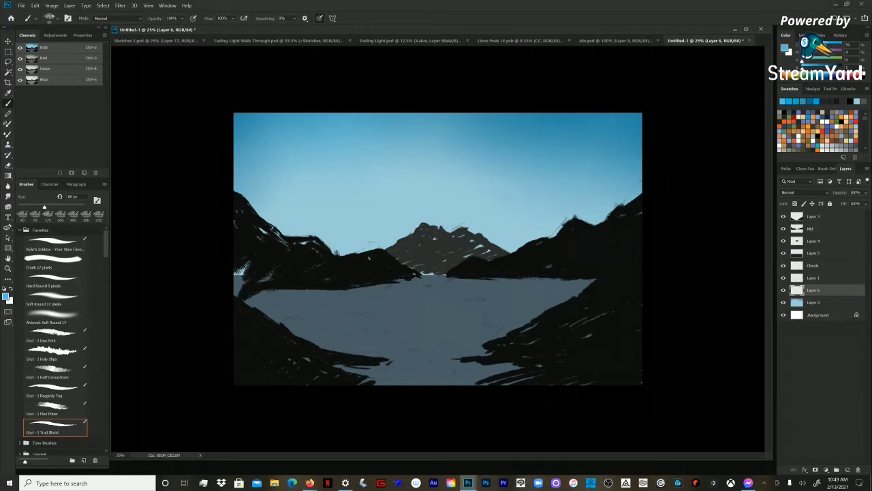
pyautogui.press('g')
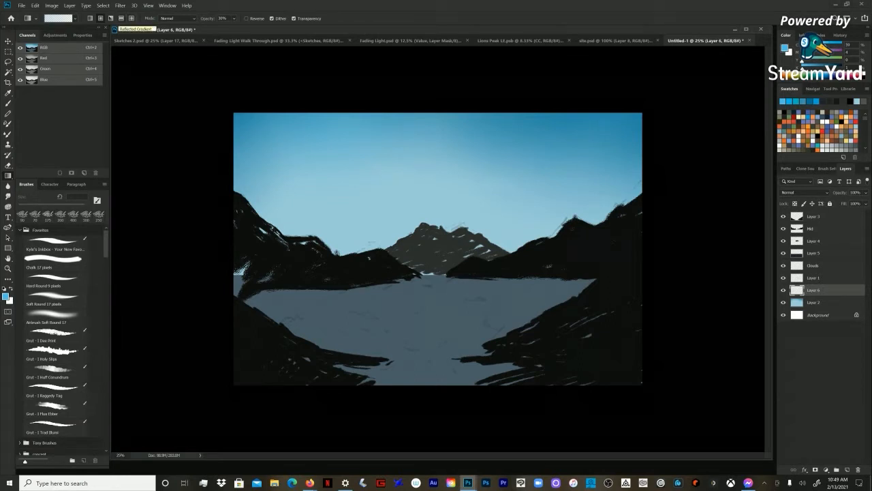
pyautogui.press('b')
pyautogui.click(821, 216)
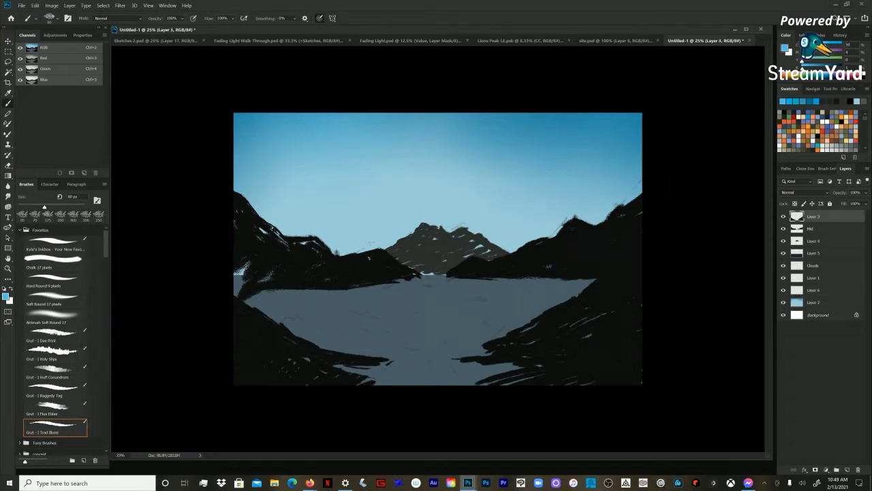
pyautogui.click(792, 289)
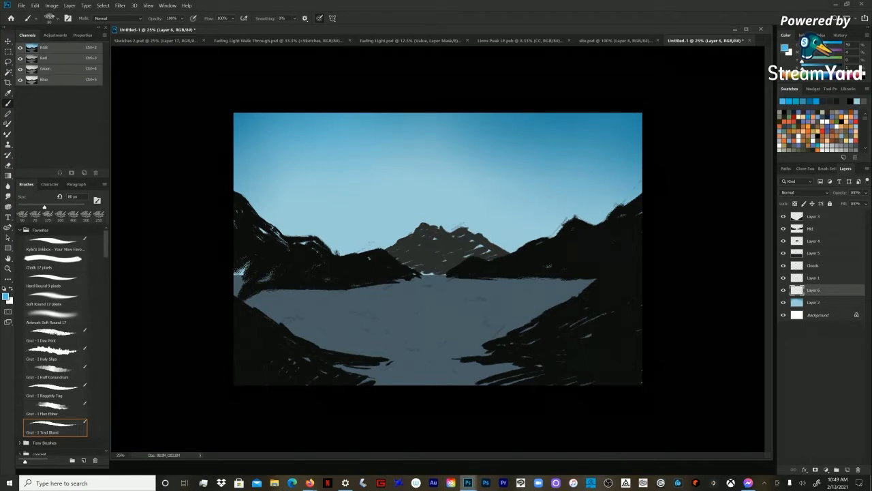
# Step: Paint a thin pale blue cloud edge in the upper-left sky on Layer 6 using the Soft Round brush
pyautogui.click(54, 299)
pyautogui.press(']')
pyautogui.press(']')
pyautogui.press(']')
pyautogui.press(']')
pyautogui.press(']')
pyautogui.press(']')
pyautogui.press(']')
pyautogui.press(']')
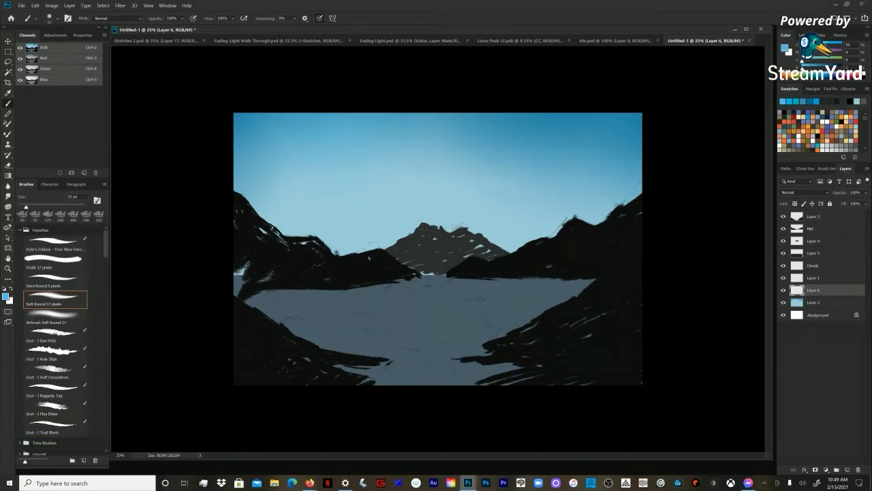
pyautogui.press('[')
pyautogui.click(818, 45)
pyautogui.moveTo(304, 151); pyautogui.dragTo(336, 147)
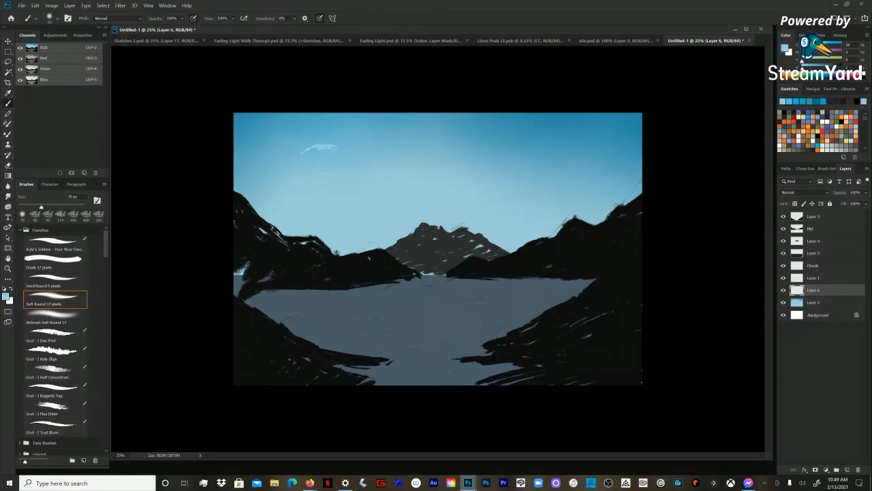
# Step: Block in the body of the upper-left cloud on Layer 6 with soft pale blue strokes using a brush up to 250 px
pyautogui.press(']')
pyautogui.press(']')
pyautogui.press(']')
pyautogui.press(']')
pyautogui.press(']')
pyautogui.press(']')
pyautogui.press(']')
pyautogui.moveTo(328, 151); pyautogui.dragTo(304, 158)
pyautogui.moveTo(311, 163); pyautogui.dragTo(349, 158)
# Step: Choose a lighter pale blue and broaden the left cloud sideways and downward with soft overlapping strokes
pyautogui.press(']')
pyautogui.press(']')
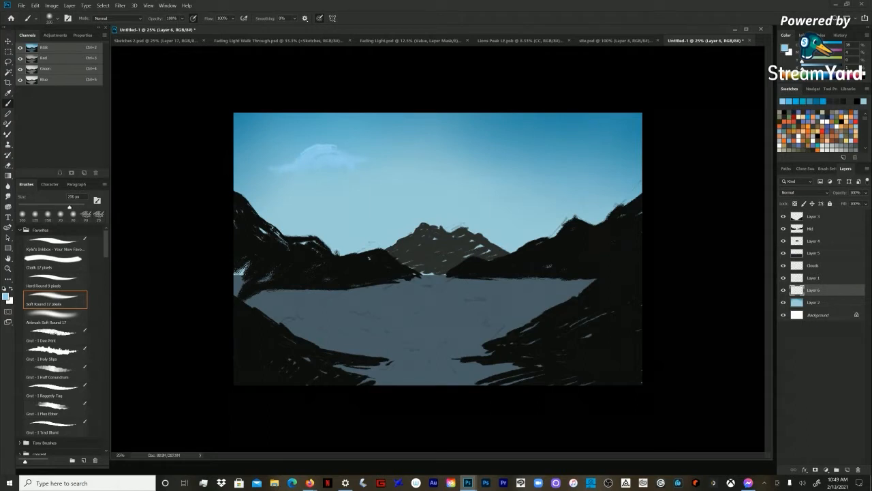
pyautogui.moveTo(818, 46); pyautogui.dragTo(811, 46)
pyautogui.press(']')
pyautogui.moveTo(311, 158)
pyautogui.mouseDown()
pyautogui.moveTo(338, 161)
pyautogui.moveTo(275, 173)
pyautogui.moveTo(320, 150)
pyautogui.moveTo(333, 168)
pyautogui.moveTo(361, 161)
pyautogui.mouseUp()
pyautogui.press('[')
# Step: Paint thin cloud streaks near the sky's upper-right corner with a reduced brush size
pyautogui.press('[')
pyautogui.press('[')
pyautogui.moveTo(314, 180)
pyautogui.mouseDown()
pyautogui.moveTo(266, 176)
pyautogui.moveTo(293, 182)
pyautogui.mouseUp()
# Step: Paint soft clouds across the right side of the sky with a larger brush
pyautogui.press(']')
pyautogui.press(']')
pyautogui.moveTo(365, 162)
pyautogui.mouseDown()
pyautogui.moveTo(402, 164)
pyautogui.moveTo(350, 204)
pyautogui.moveTo(396, 196)
pyautogui.moveTo(347, 211)
pyautogui.moveTo(341, 188)
pyautogui.moveTo(265, 178)
pyautogui.moveTo(280, 164)
pyautogui.mouseUp()
# Step: Paint a low cloud band above the right mountains and soften the upper-right cloud with a 600 px brush
pyautogui.press(']')
pyautogui.press(']')
pyautogui.press(']')
pyautogui.press(']')
pyautogui.moveTo(522, 188)
pyautogui.mouseDown()
pyautogui.moveTo(477, 179)
pyautogui.moveTo(576, 173)
pyautogui.moveTo(562, 166)
pyautogui.mouseUp()
pyautogui.moveTo(583, 150); pyautogui.dragTo(608, 152)
pyautogui.moveTo(588, 172); pyautogui.dragTo(630, 171)
pyautogui.moveTo(629, 133)
pyautogui.mouseDown()
pyautogui.moveTo(641, 130)
pyautogui.moveTo(558, 134)
pyautogui.mouseUp()
pyautogui.press('[')
pyautogui.press('[')
pyautogui.press('[')
pyautogui.moveTo(626, 133); pyautogui.dragTo(616, 131)
pyautogui.press(']')
pyautogui.press(']')
pyautogui.moveTo(622, 187)
pyautogui.mouseDown()
pyautogui.moveTo(577, 181)
pyautogui.moveTo(509, 193)
pyautogui.moveTo(522, 205)
pyautogui.moveTo(459, 208)
pyautogui.moveTo(559, 208)
pyautogui.moveTo(552, 204)
pyautogui.mouseUp()
pyautogui.press(']')
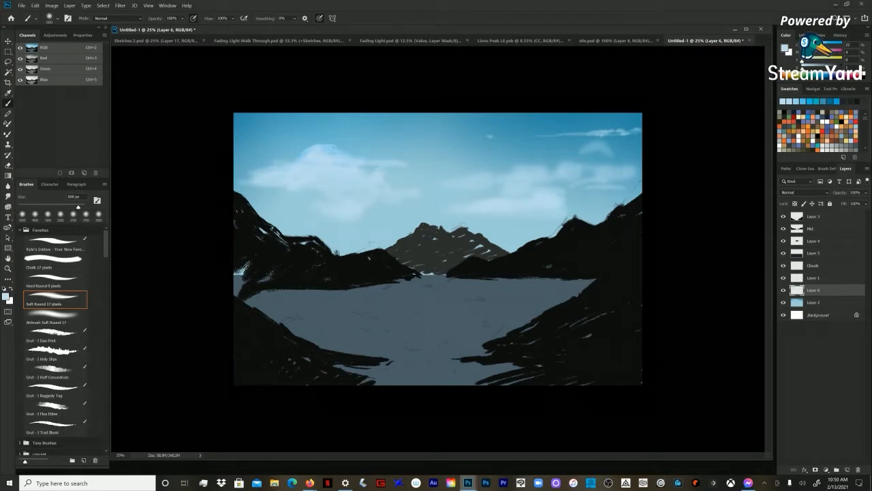
pyautogui.moveTo(613, 157)
pyautogui.mouseDown()
pyautogui.moveTo(585, 160)
pyautogui.moveTo(595, 172)
pyautogui.mouseUp()
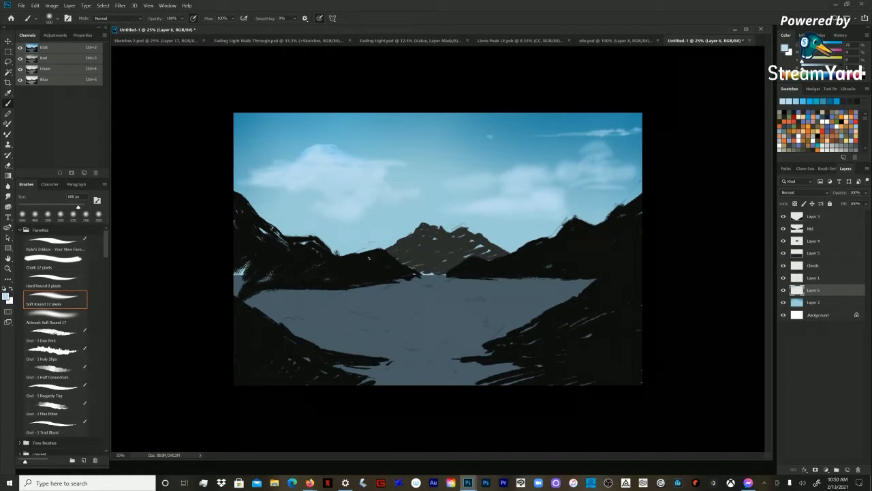
# Step: Shape small puffs along the left cloud's upper edge with a smaller brush
pyautogui.press('[')
pyautogui.press('[')
# Step: Refine the left cloud's crest with fine edge strokes and a thin wisp, using brush sizes between 25 and 60 px
pyautogui.press('[')
pyautogui.press('[')
pyautogui.press('[')
pyautogui.press('[')
pyautogui.moveTo(276, 149); pyautogui.dragTo(382, 151)
pyautogui.press('[')
pyautogui.press('[')
pyautogui.press('[')
pyautogui.press('[')
pyautogui.press('[')
pyautogui.press('[')
pyautogui.press('[')
pyautogui.press('[')
pyautogui.press('[')
pyautogui.press('[')
pyautogui.press('[')
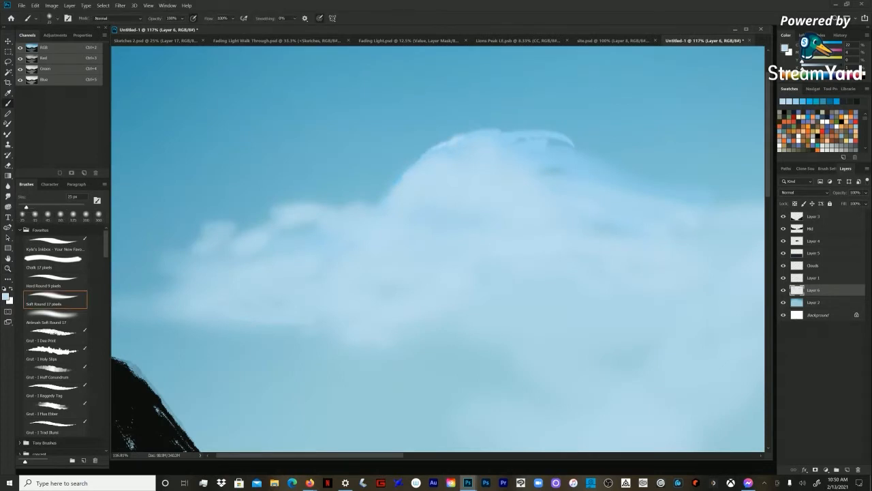
pyautogui.press(']')
pyautogui.press(']')
pyautogui.press(']')
pyautogui.press(']')
pyautogui.press(']')
pyautogui.press(']')
pyautogui.press(']')
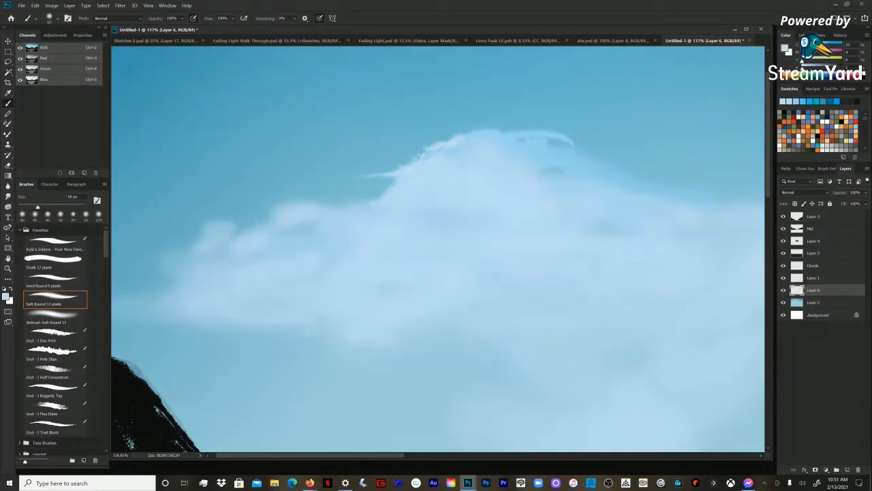
# Step: Fill out the right end of the left cloud with soft strokes using a brush of about 200 to 250 px
pyautogui.press('z')
pyautogui.keyDown('alt'); pyautogui.click(460, 146); pyautogui.keyUp('alt')
pyautogui.keyDown('alt'); pyautogui.click(461, 146); pyautogui.keyUp('alt')
pyautogui.keyDown('alt'); pyautogui.click(460, 146); pyautogui.keyUp('alt')
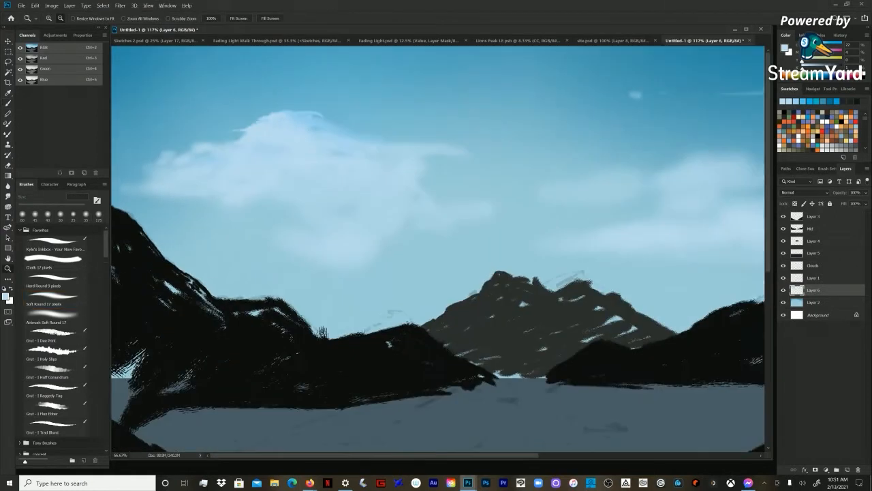
pyautogui.press('b')
pyautogui.press(']')
pyautogui.press(']')
pyautogui.press(']')
pyautogui.press(']')
pyautogui.press(']')
pyautogui.press(']')
pyautogui.press(']')
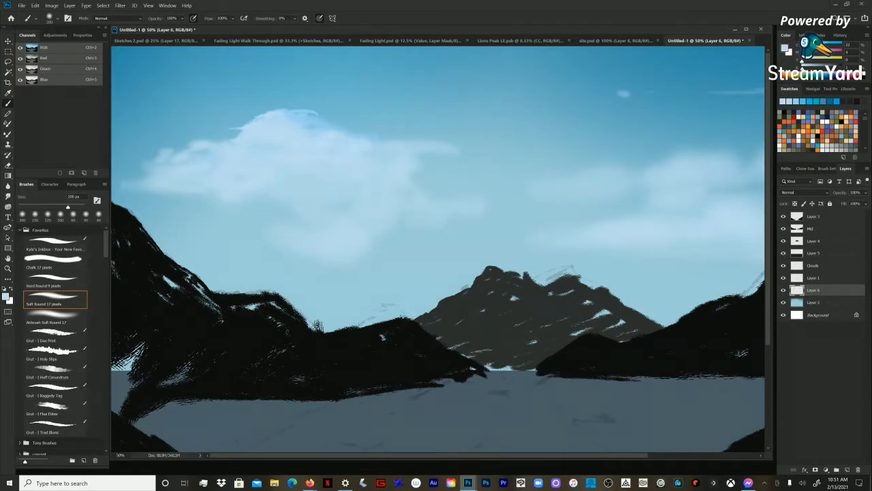
pyautogui.hotkey('ctrl', '-')
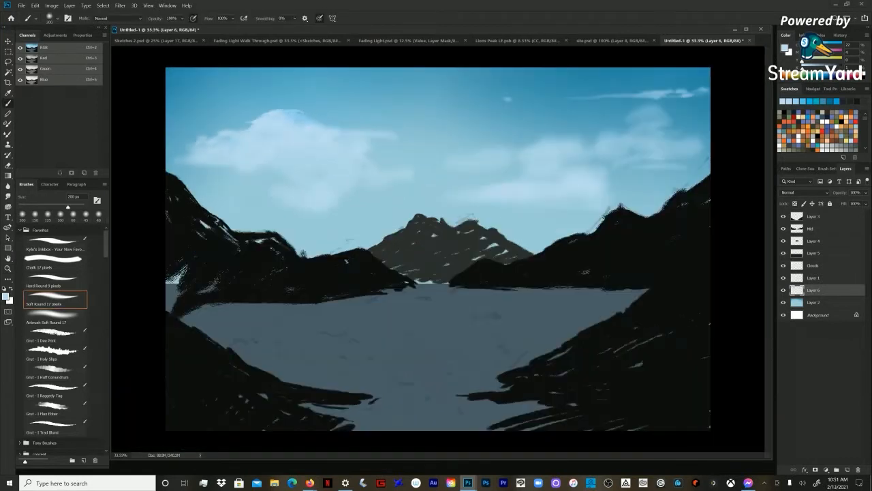
pyautogui.press(']')
pyautogui.press(']')
pyautogui.moveTo(380, 169); pyautogui.dragTo(410, 164)
pyautogui.press(']')
pyautogui.press(']')
pyautogui.press('[')
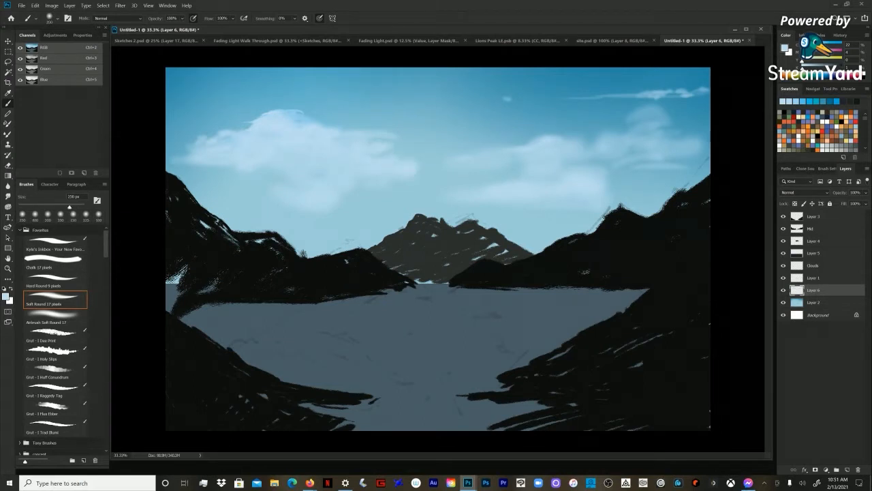
# Step: Bridge the gap between the left and right clouds with a 500 px brush, and define the right cloud's upper edge at 200 px
pyautogui.moveTo(398, 159); pyautogui.dragTo(429, 157)
pyautogui.press(']')
pyautogui.press(']')
pyautogui.press(']')
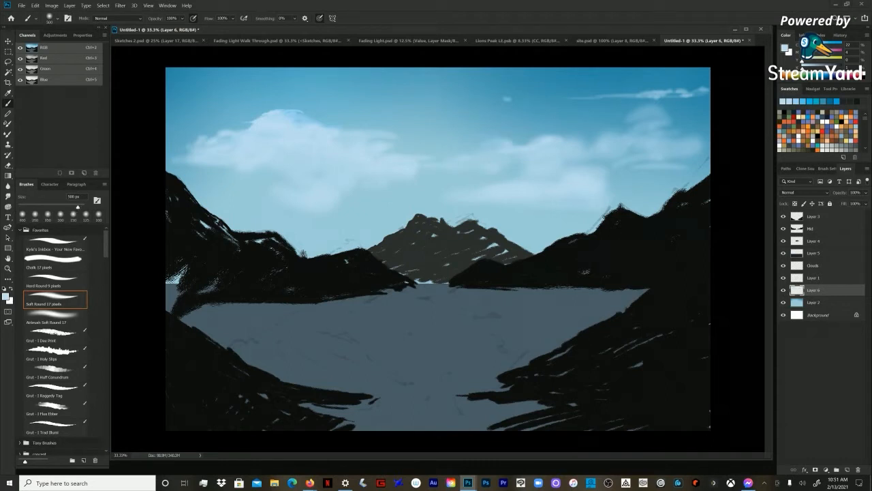
pyautogui.press('[')
pyautogui.press('[')
pyautogui.press('[')
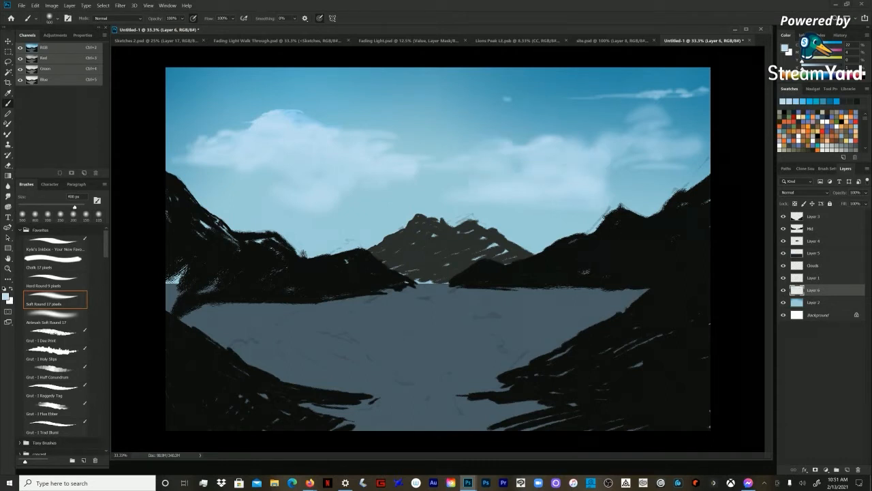
pyautogui.press('[')
pyautogui.press('[')
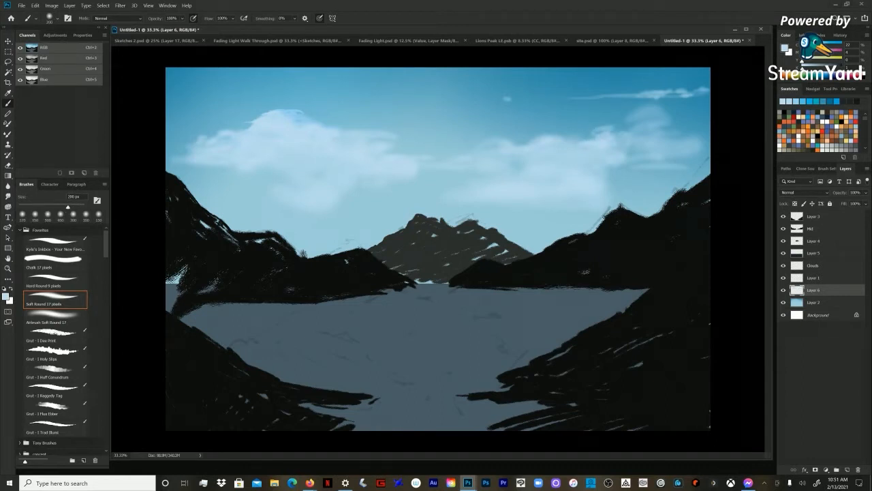
# Step: Fill the underside of the left cloud with a 400 px brush and round off its peak at 200 px
pyautogui.press(']')
pyautogui.press(']')
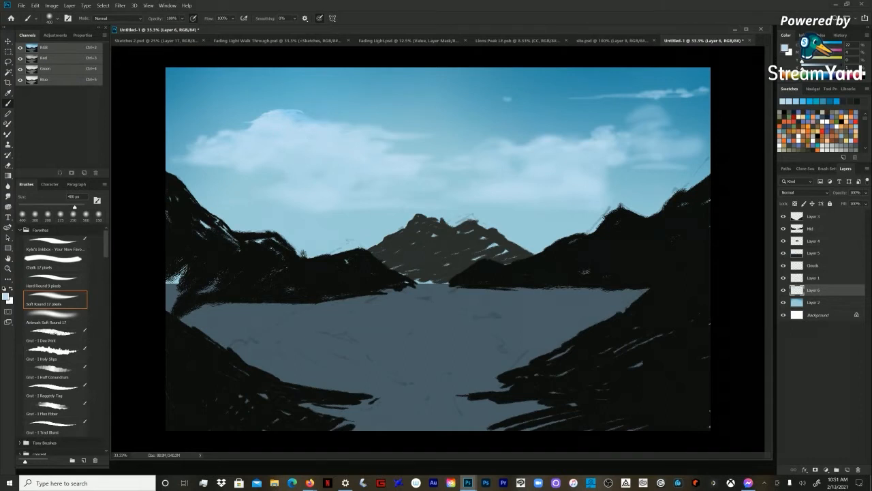
pyautogui.press('[')
pyautogui.press('[')
pyautogui.moveTo(301, 114); pyautogui.dragTo(287, 109)
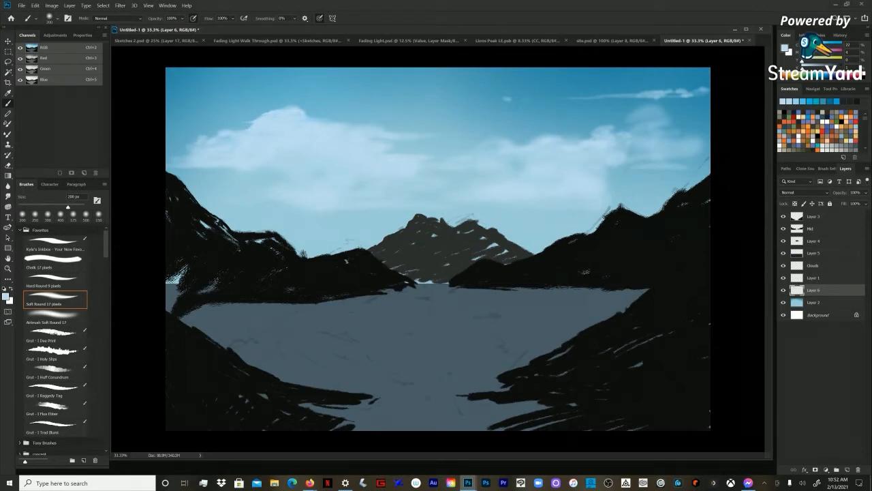
# Step: Add small bright puffs to the top of the right cloud, reducing the brush to 90 px for detail
pyautogui.moveTo(598, 135); pyautogui.dragTo(593, 130)
pyautogui.moveTo(595, 127); pyautogui.dragTo(604, 126)
pyautogui.press('[')
pyautogui.press('[')
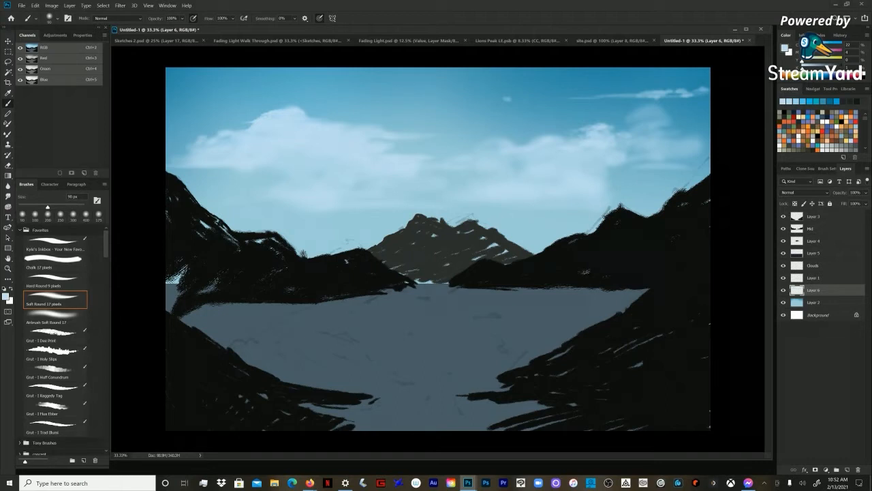
# Step: Blend the middle and lower parts of the cloud bank with soft strokes, enlarging the brush to 700 px
pyautogui.press(']')
pyautogui.press(']')
pyautogui.press(']')
pyautogui.press(']')
pyautogui.press(']')
pyautogui.press(']')
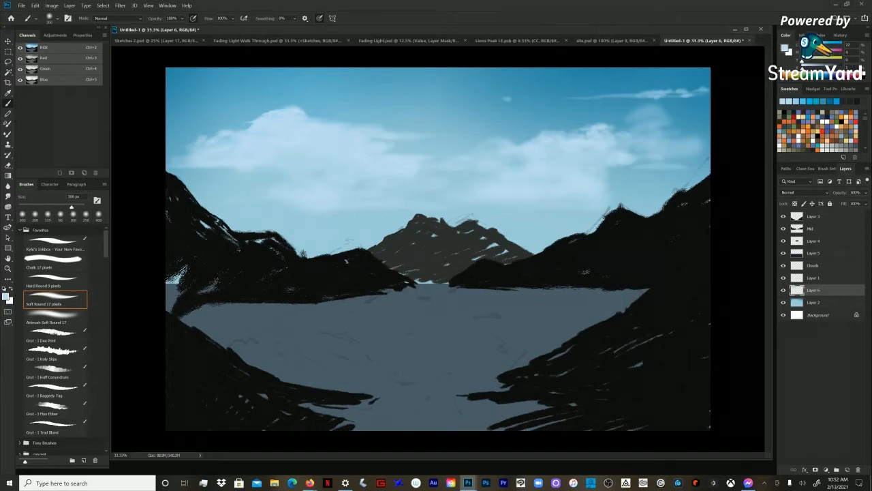
pyautogui.press(']')
pyautogui.press(']')
pyautogui.press(']')
pyautogui.press(']')
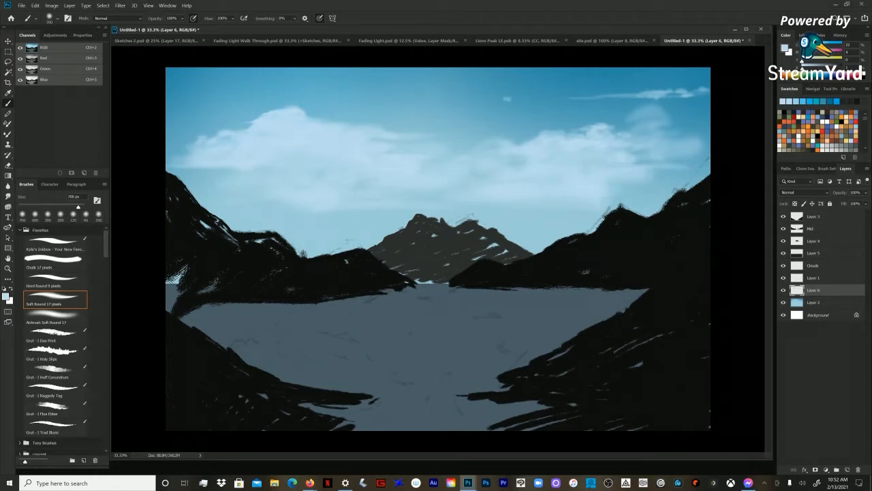
# Step: Make Layer 4 with the distant central mountain the active layer and reduce the brush to 90 px
pyautogui.press('z')
pyautogui.hotkey('ctrl', '-')
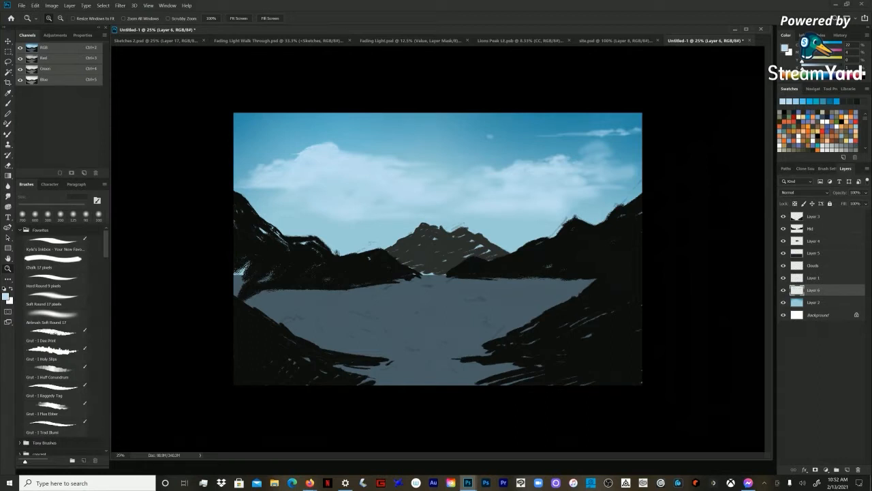
pyautogui.click(814, 216)
pyautogui.click(810, 228)
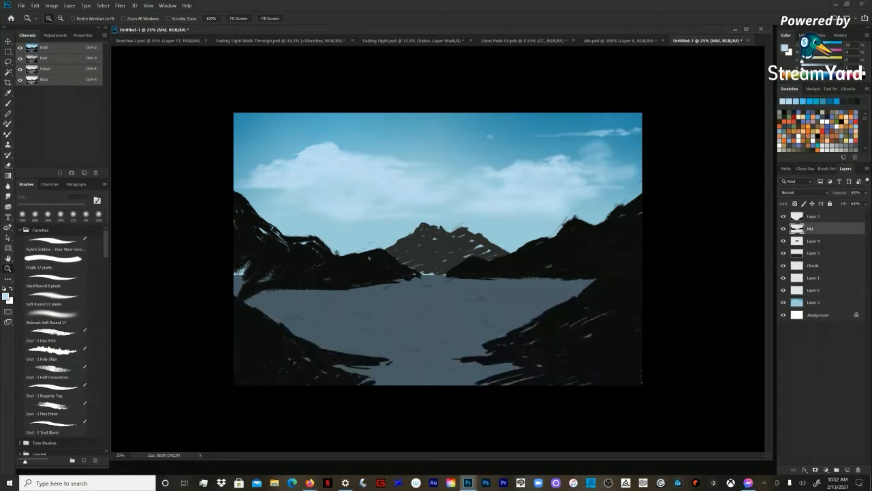
pyautogui.click(799, 241)
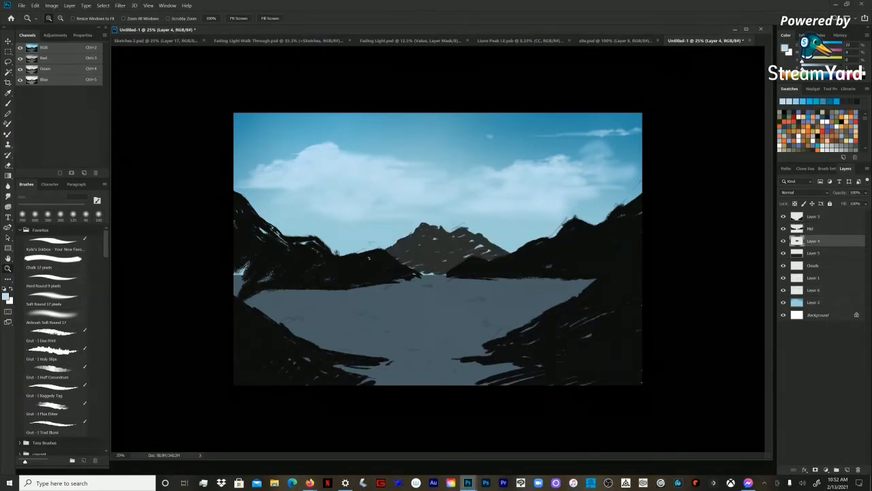
pyautogui.hotkey('ctrl', '+')
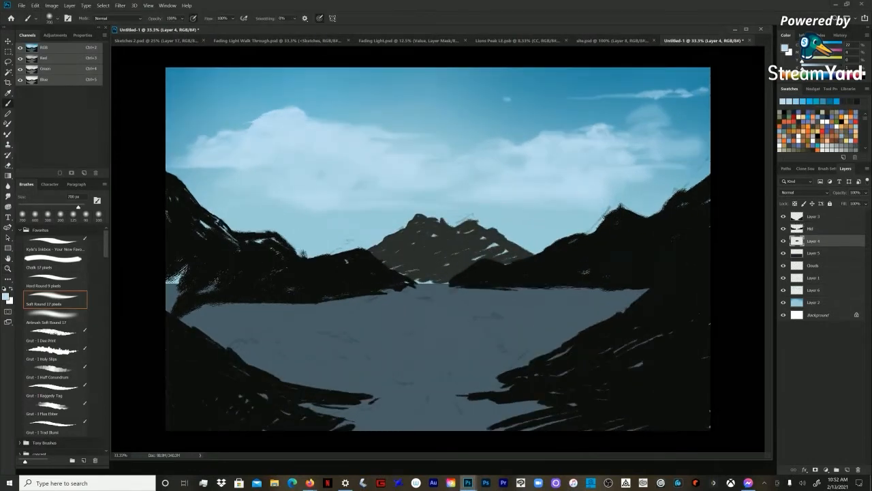
pyautogui.press('[')
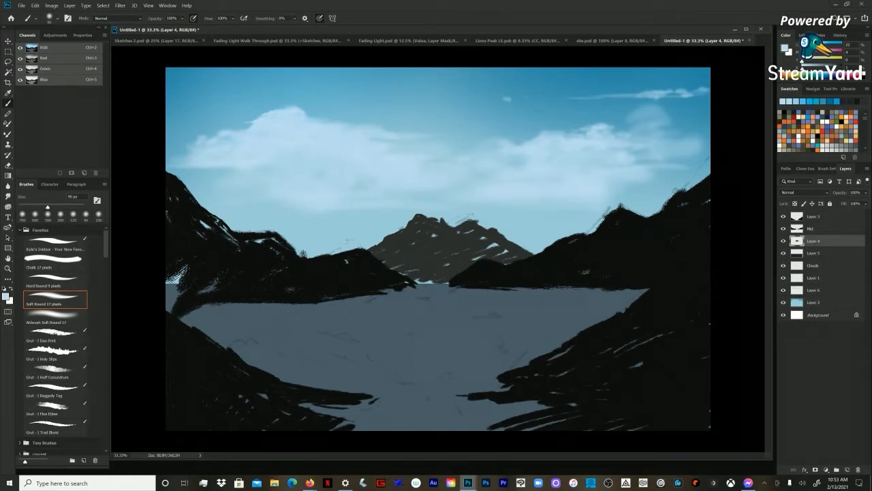
# Step: Toggle Layer 4's visibility to check its contents, and set up the Chalk 17 pixels brush at 40 px
pyautogui.press('z')
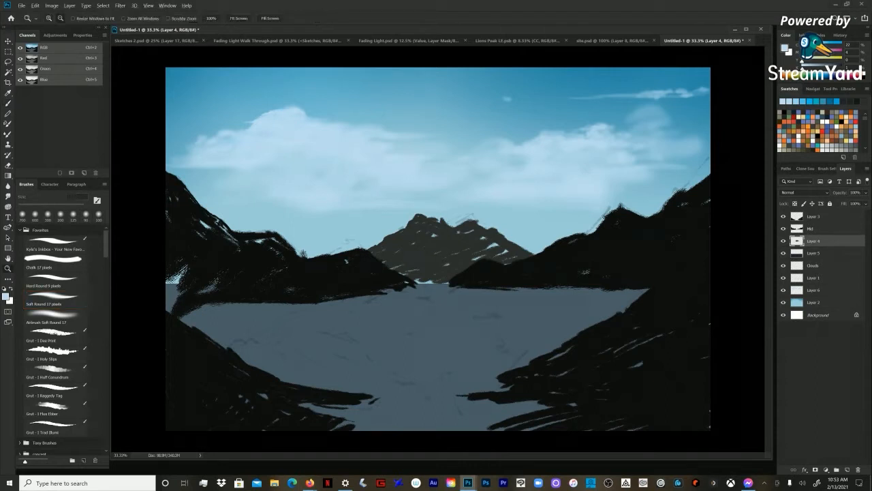
pyautogui.click(784, 241)
pyautogui.click(783, 241)
pyautogui.press('b')
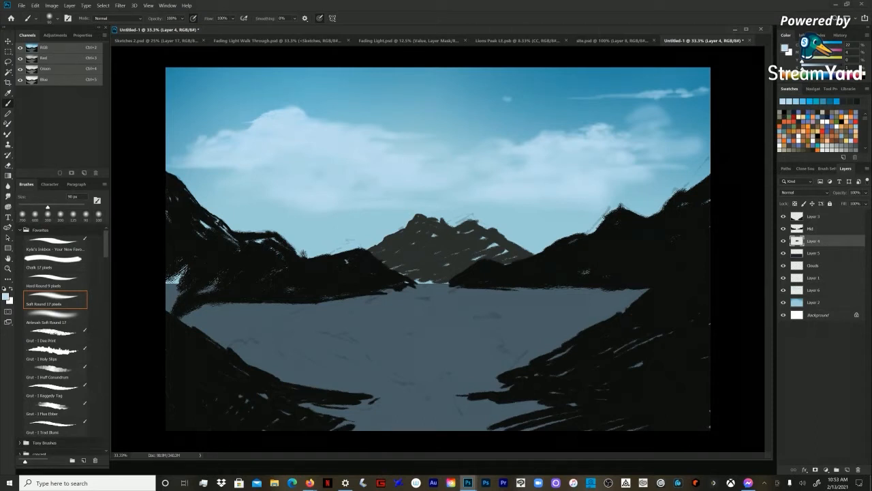
pyautogui.click(54, 263)
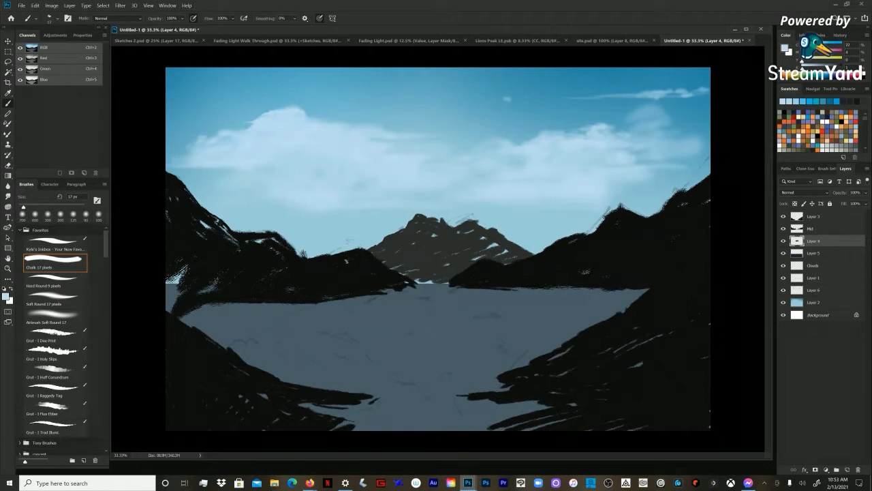
pyautogui.press(']')
pyautogui.press(']')
pyautogui.press(']')
pyautogui.press(']')
pyautogui.press(']')
pyautogui.press(']')
# Step: Load the distant central mountain's outline as a selection and tint it from the base upward with gradients in blues sampled from the sky
pyautogui.keyDown('ctrl'); pyautogui.click(797, 240); pyautogui.keyUp('ctrl')
pyautogui.hotkey('ctrl', 'h')
pyautogui.press('g')
pyautogui.keyDown('alt'); pyautogui.click(437, 89); pyautogui.keyUp('alt')
pyautogui.moveTo(443, 281); pyautogui.dragTo(448, 235)
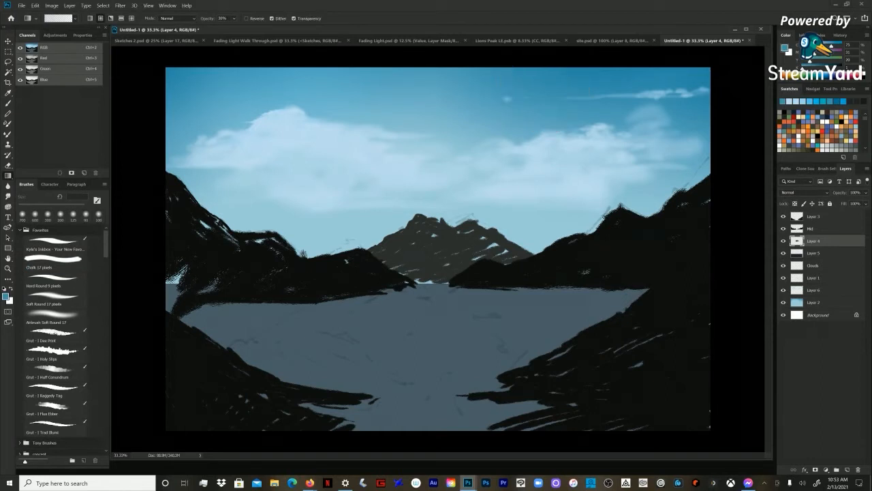
pyautogui.moveTo(449, 300); pyautogui.dragTo(566, 144)
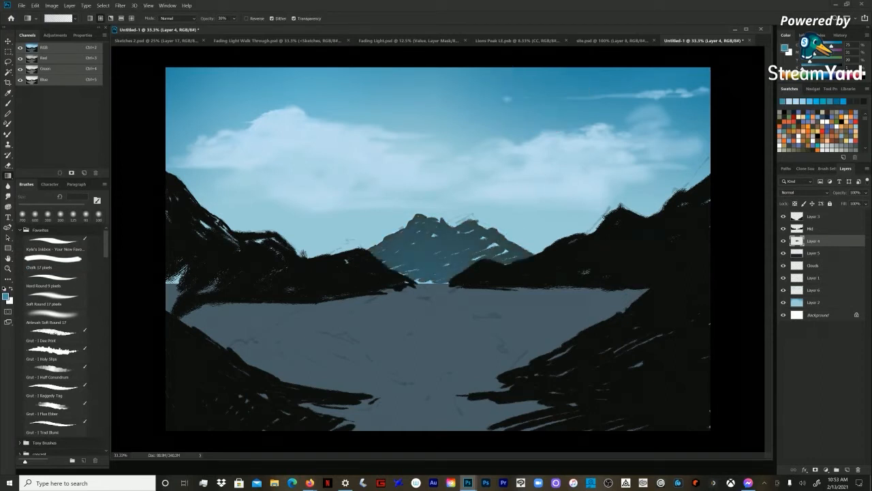
pyautogui.keyDown('alt'); pyautogui.click(450, 95); pyautogui.keyUp('alt')
pyautogui.moveTo(452, 335); pyautogui.dragTo(555, 208)
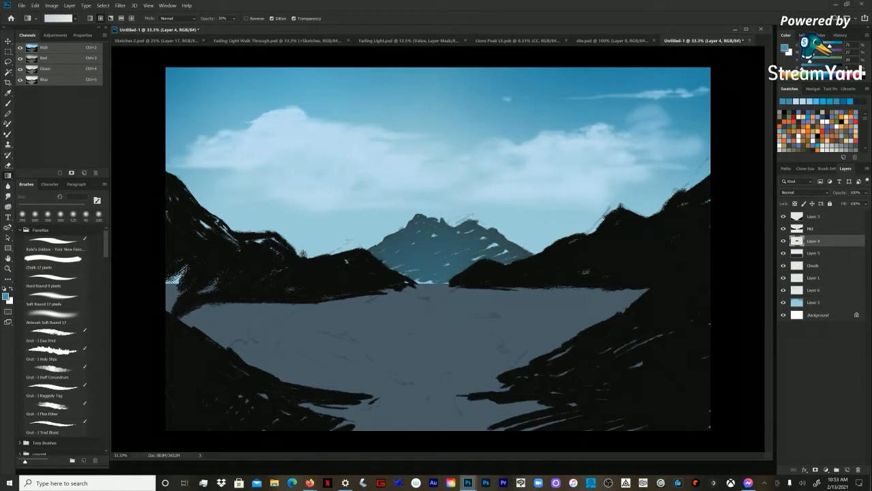
# Step: Paint a muted grey-brown rock tone down the left face of the central peak with the Chalk brush
pyautogui.click(53, 259)
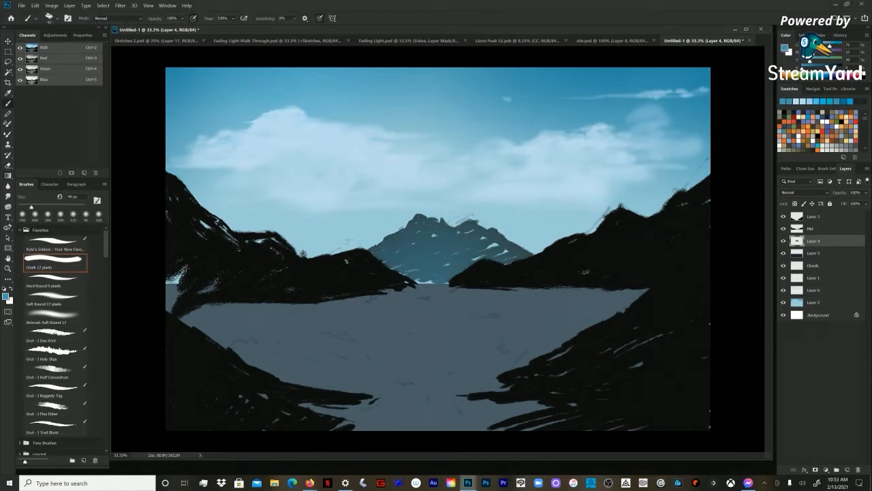
pyautogui.keyDown('alt'); pyautogui.click(419, 217); pyautogui.keyUp('alt')
pyautogui.press(']')
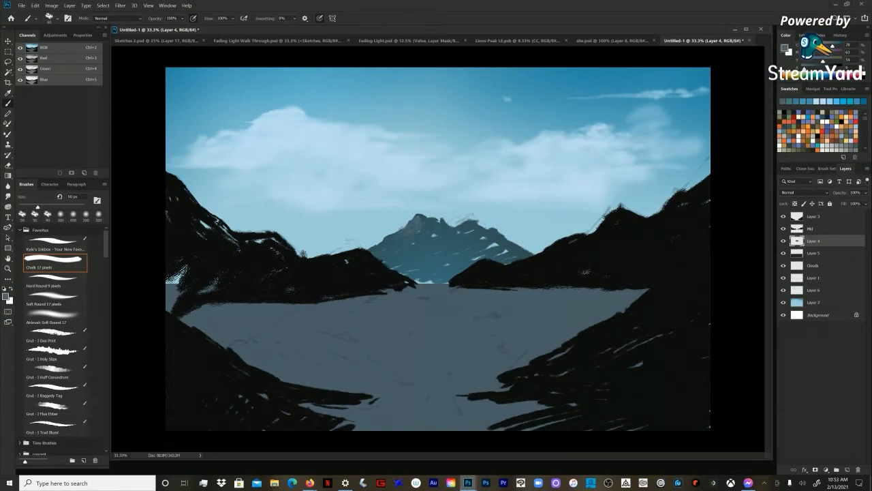
pyautogui.press(']')
pyautogui.press(']')
pyautogui.moveTo(406, 225); pyautogui.dragTo(395, 234)
pyautogui.press('[')
pyautogui.press('[')
pyautogui.keyDown('alt'); pyautogui.click(424, 233); pyautogui.keyUp('alt')
# Step: Paint pale blue haze over the foot of the central mountain using sampled colours, enlarging the Chalk brush to 175 px
pyautogui.press(']')
pyautogui.press(']')
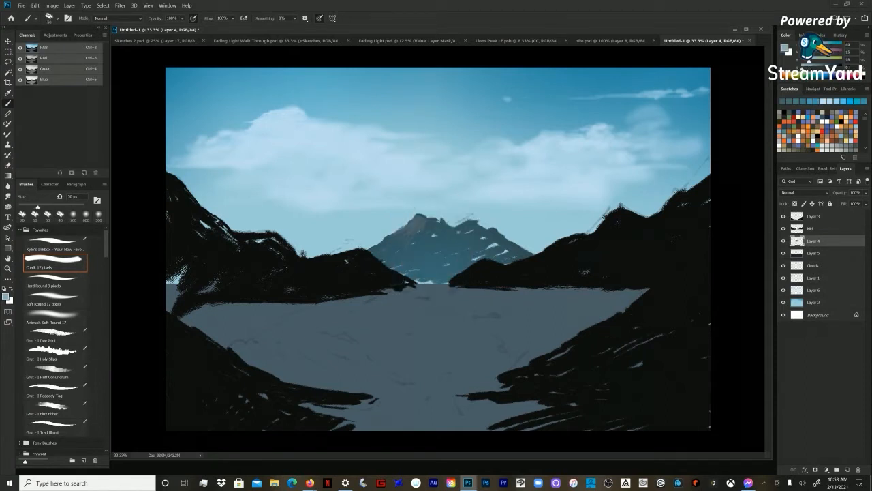
pyautogui.keyDown('alt'); pyautogui.click(432, 230); pyautogui.keyUp('alt')
pyautogui.click(425, 278)
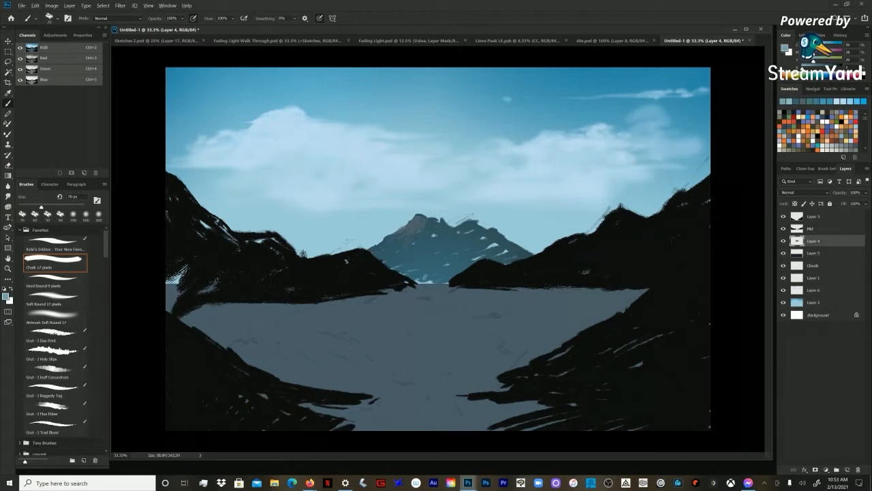
pyautogui.press(']')
pyautogui.keyDown('alt'); pyautogui.click(426, 277); pyautogui.keyUp('alt')
pyautogui.press(']')
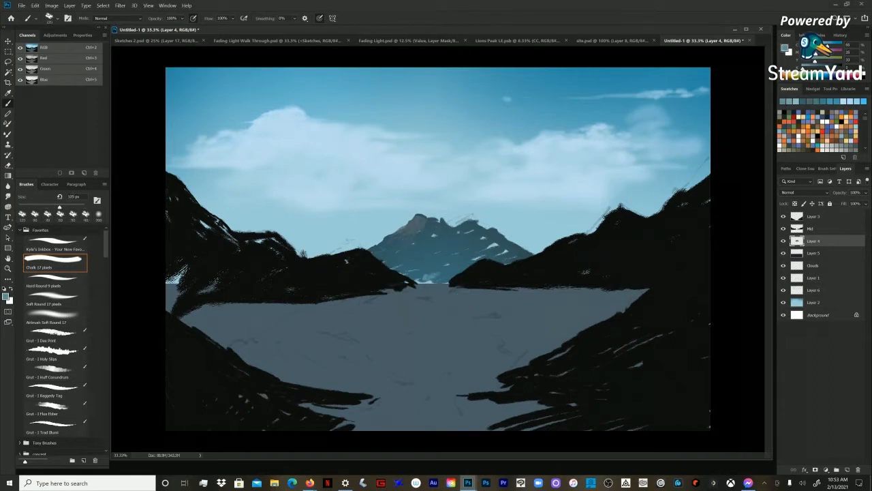
pyautogui.press(']')
pyautogui.press(']')
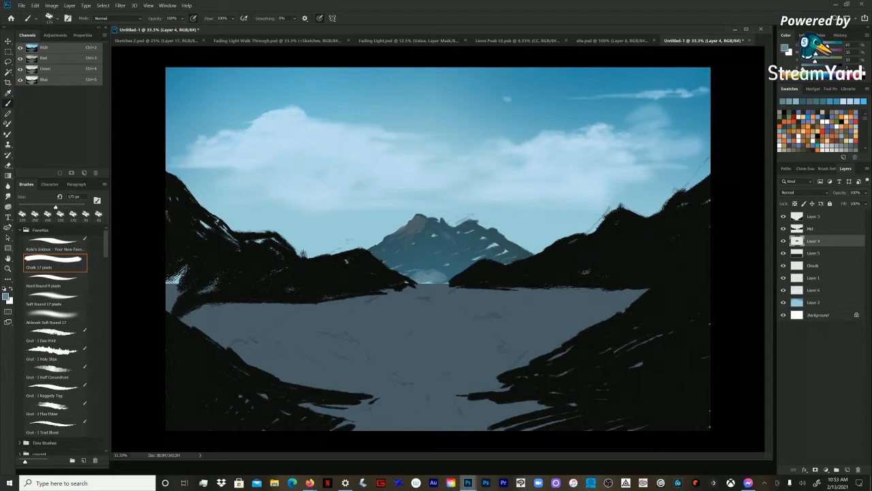
pyautogui.press(']')
pyautogui.press(']')
pyautogui.keyDown('alt'); pyautogui.click(443, 263); pyautogui.keyUp('alt')
pyautogui.keyDown('alt'); pyautogui.click(443, 262); pyautogui.keyUp('alt')
pyautogui.keyDown('alt'); pyautogui.click(442, 266); pyautogui.keyUp('alt')
pyautogui.keyDown('alt'); pyautogui.click(439, 273); pyautogui.keyUp('alt')
# Step: Mix a warm beige and paint sunlit highlights down the left side of the peak, reducing the brush to 70 px
pyautogui.moveTo(817, 46); pyautogui.dragTo(810, 47)
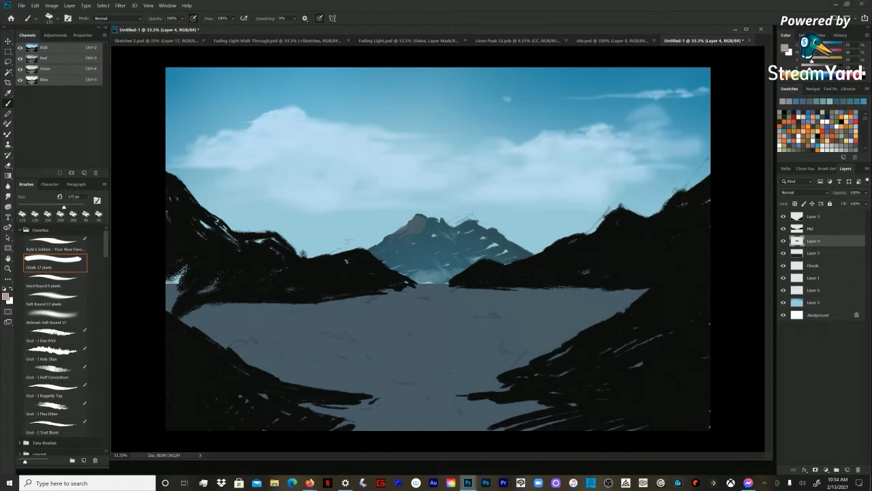
pyautogui.moveTo(419, 217); pyautogui.dragTo(413, 226)
pyautogui.moveTo(810, 46)
pyautogui.mouseDown()
pyautogui.moveTo(802, 46)
pyautogui.moveTo(809, 53)
pyautogui.mouseUp()
pyautogui.moveTo(812, 61); pyautogui.dragTo(809, 62)
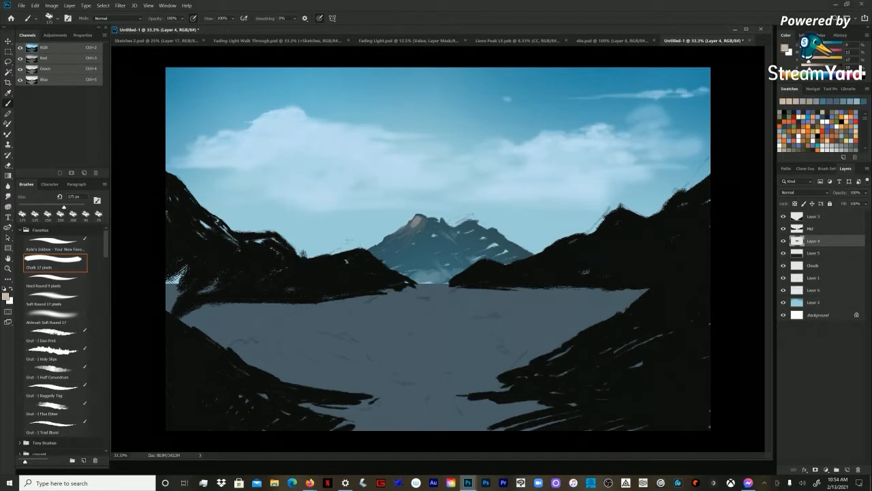
pyautogui.press('[')
pyautogui.press('[')
pyautogui.press('[')
pyautogui.press('[')
pyautogui.moveTo(418, 220)
pyautogui.mouseDown()
pyautogui.moveTo(398, 232)
pyautogui.moveTo(415, 220)
pyautogui.moveTo(403, 238)
pyautogui.moveTo(399, 232)
pyautogui.mouseUp()
pyautogui.press('[')
pyautogui.press('[')
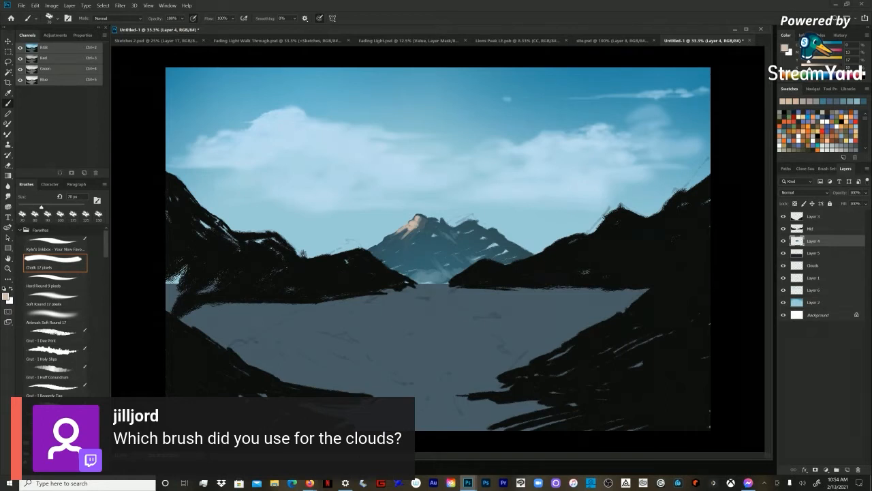
# Step: Add a Hue/Saturation adjustment above Layer 3 with saturation at -100 to check values, and switch its visibility off
pyautogui.click(826, 216)
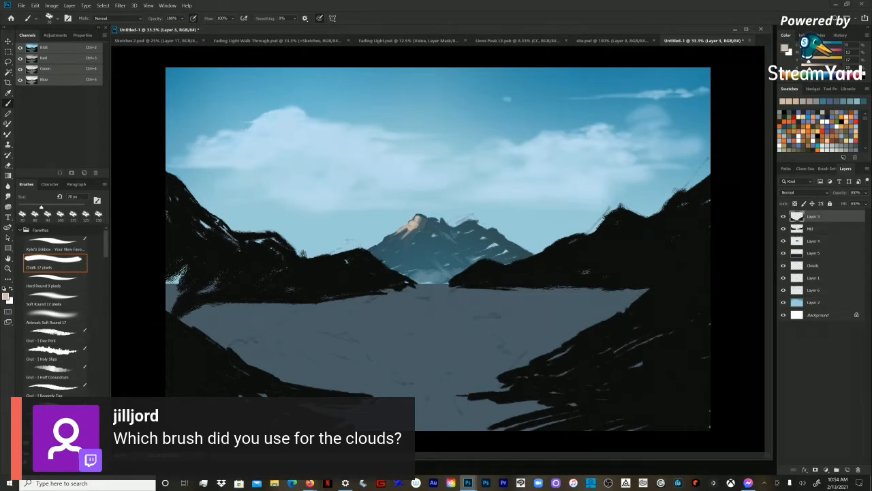
pyautogui.click(55, 35)
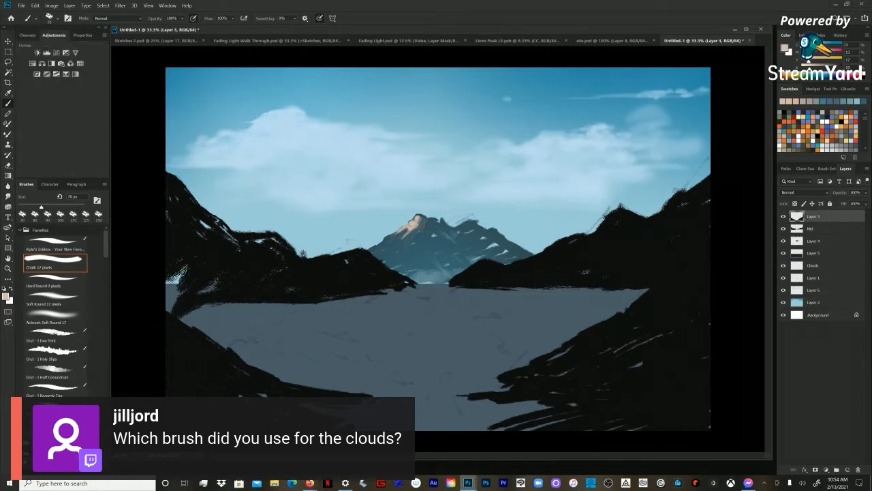
pyautogui.click(41, 63)
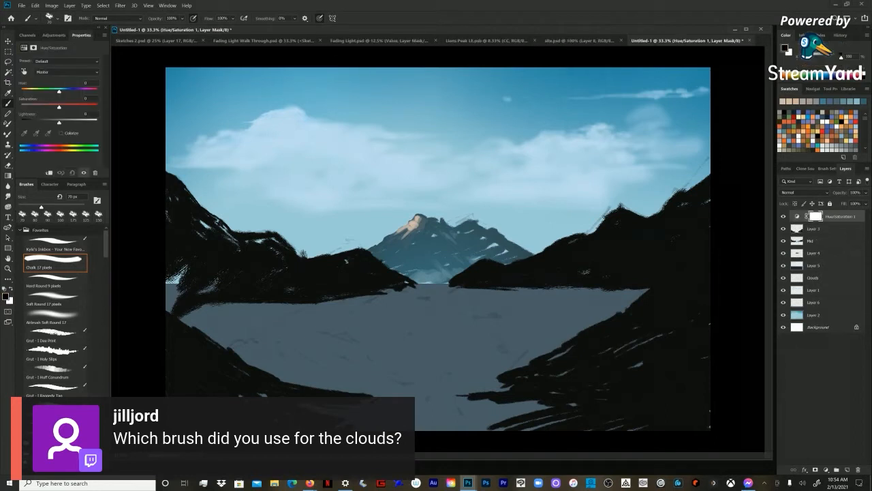
pyautogui.moveTo(59, 107); pyautogui.dragTo(20, 107)
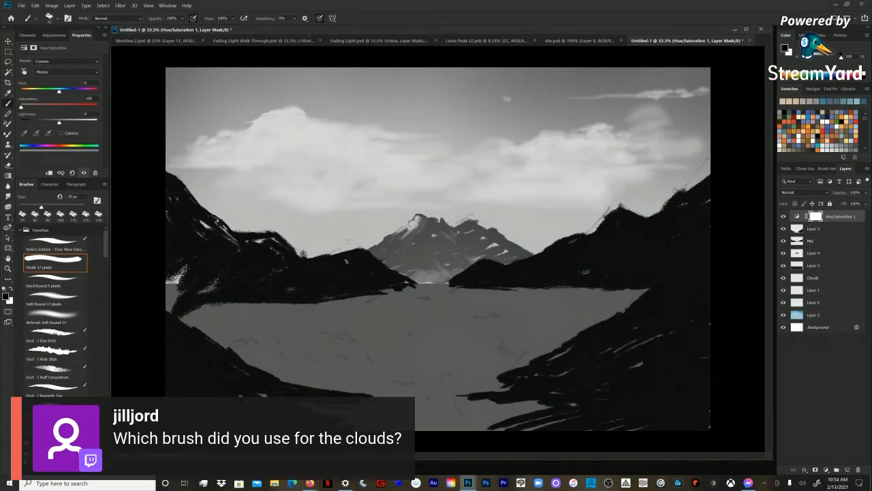
pyautogui.click(84, 173)
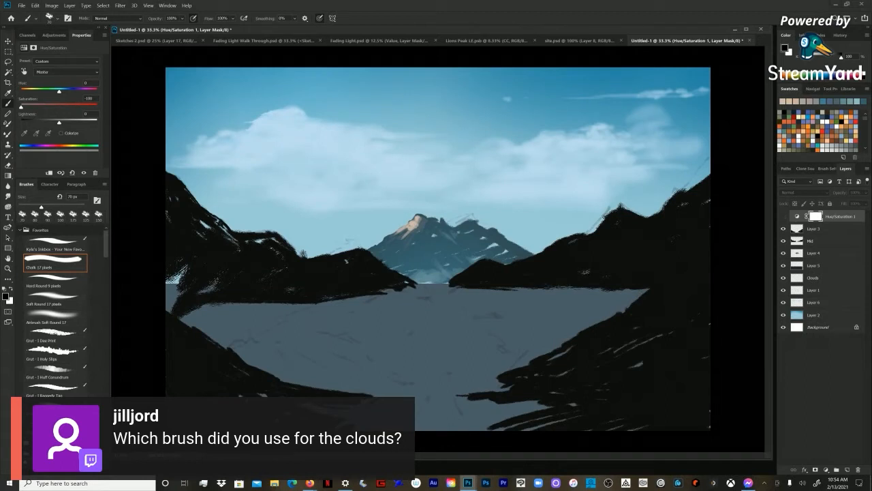
# Step: Return to Layer 4 and refine the lit face of the peak with near-white strokes sampled from the highlight
pyautogui.click(811, 240)
pyautogui.click(814, 252)
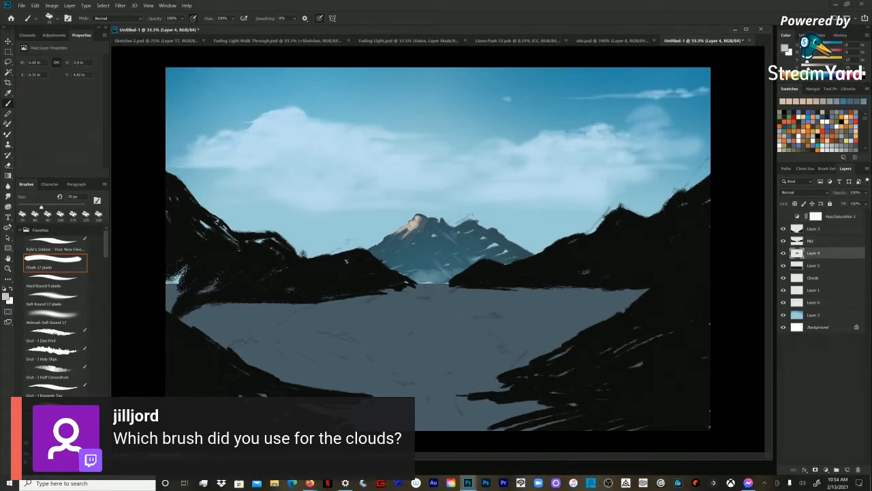
pyautogui.keyDown('alt'); pyautogui.click(413, 222); pyautogui.keyUp('alt')
pyautogui.moveTo(409, 223); pyautogui.dragTo(405, 231)
pyautogui.press(']')
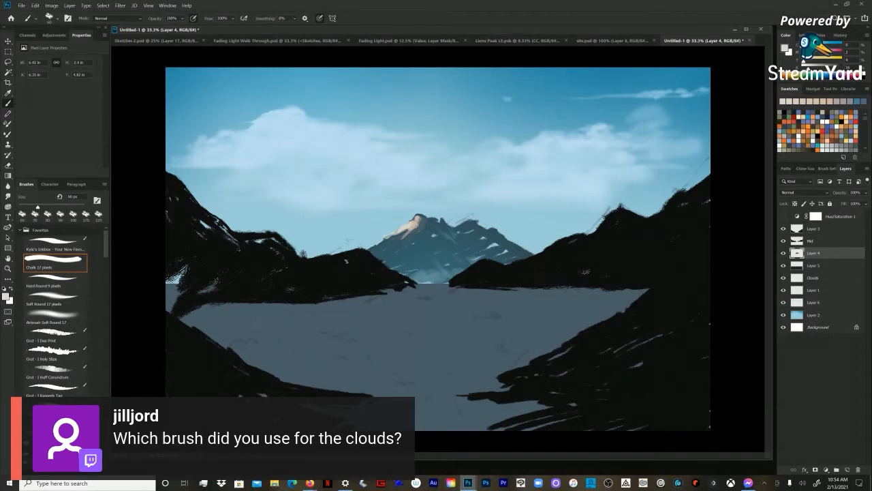
# Step: Compare the Soft Round, Airbrush Soft Round and Hard Round presets, and return to the Chalk brush at 60 px
pyautogui.click(55, 299)
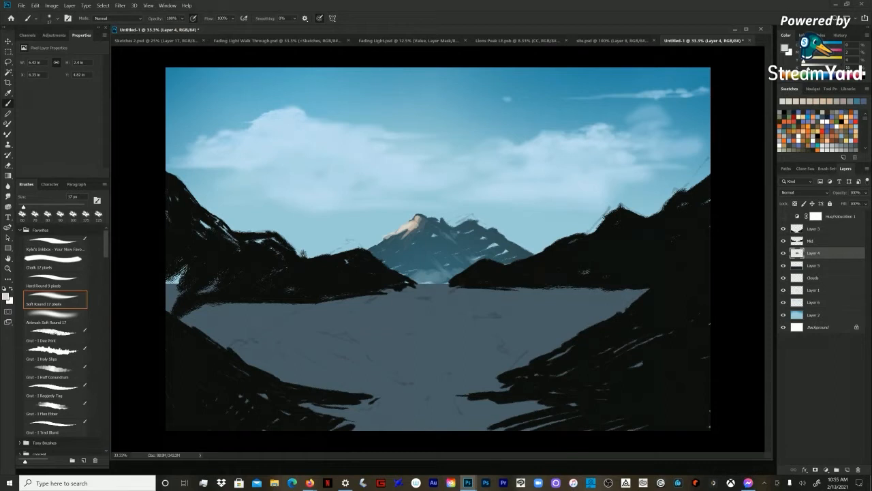
pyautogui.click(59, 318)
pyautogui.click(55, 281)
pyautogui.click(55, 299)
pyautogui.click(54, 260)
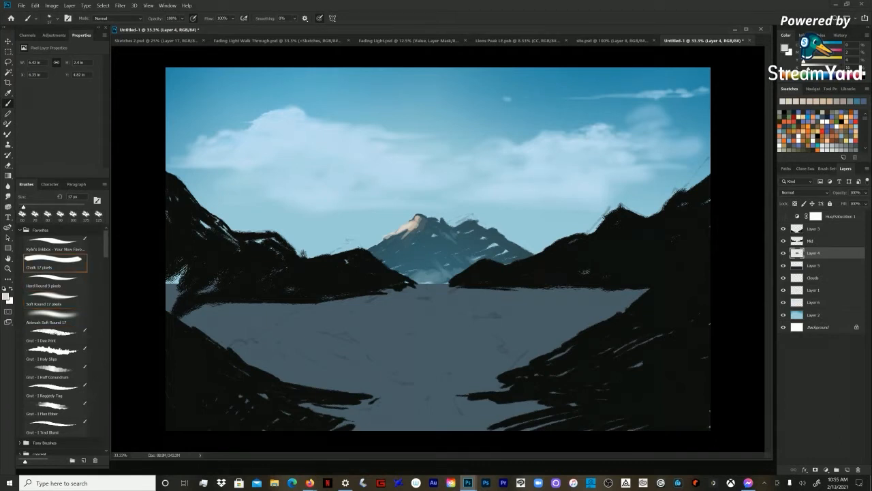
pyautogui.moveTo(24, 207); pyautogui.dragTo(37, 207)
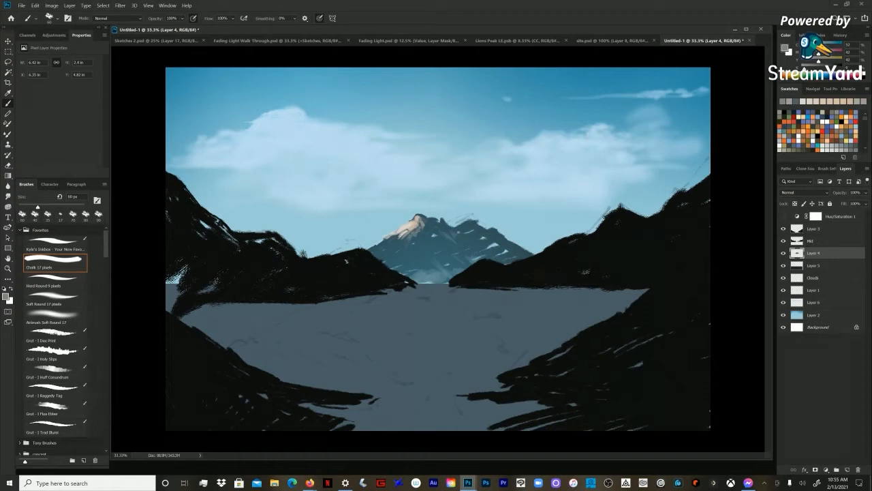
# Step: Paint grey-brown rocky ridges down the left slope and lower face of the central mountain
pyautogui.moveTo(427, 238)
pyautogui.mouseDown()
pyautogui.moveTo(419, 260)
pyautogui.moveTo(421, 244)
pyautogui.moveTo(406, 245)
pyautogui.mouseUp()
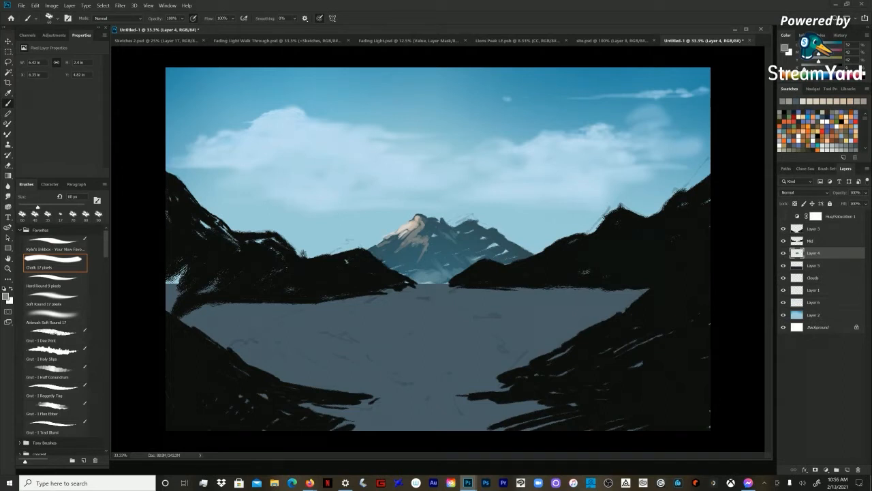
pyautogui.moveTo(404, 232)
pyautogui.mouseDown()
pyautogui.moveTo(370, 249)
pyautogui.moveTo(382, 253)
pyautogui.mouseUp()
pyautogui.moveTo(389, 252); pyautogui.dragTo(379, 253)
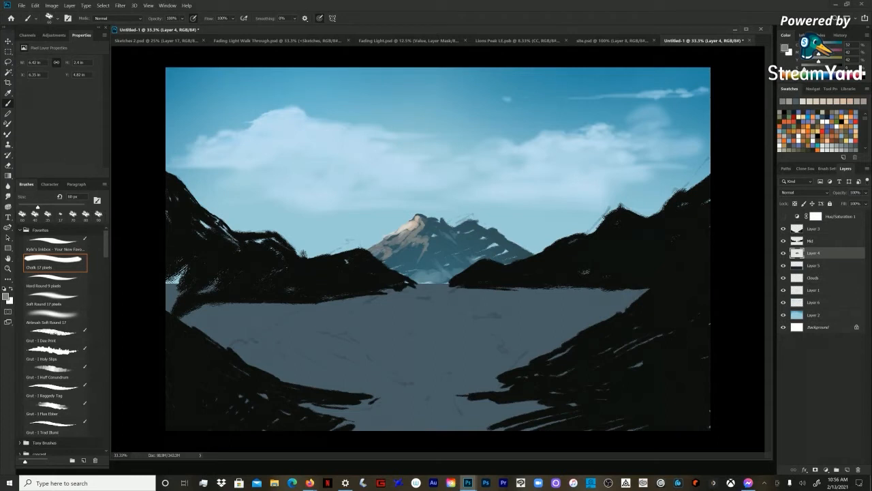
pyautogui.moveTo(402, 250)
pyautogui.mouseDown()
pyautogui.moveTo(392, 253)
pyautogui.moveTo(411, 253)
pyautogui.moveTo(416, 238)
pyautogui.moveTo(407, 258)
pyautogui.mouseUp()
# Step: Sample the pale highlight colour and add fine lit edges below the summit with a 35 px brush
pyautogui.keyDown('alt'); pyautogui.click(415, 224); pyautogui.keyUp('alt')
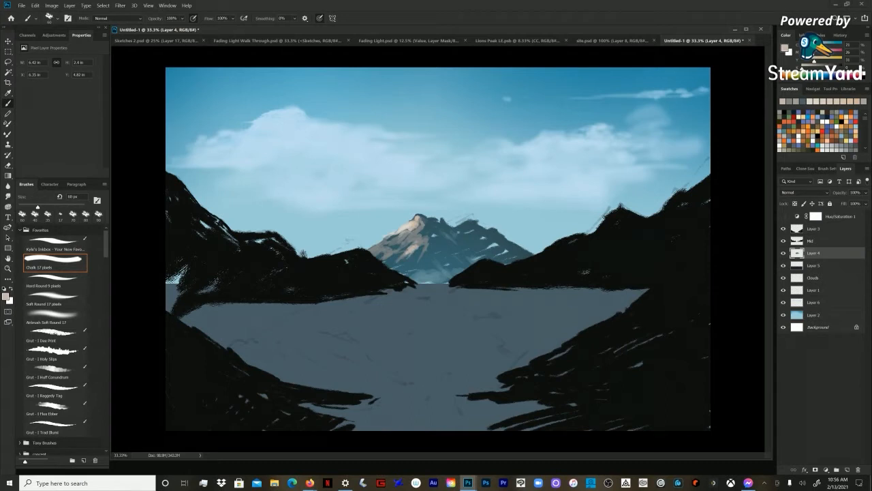
pyautogui.press('[')
pyautogui.press('[')
pyautogui.keyDown('alt'); pyautogui.click(404, 226); pyautogui.keyUp('alt')
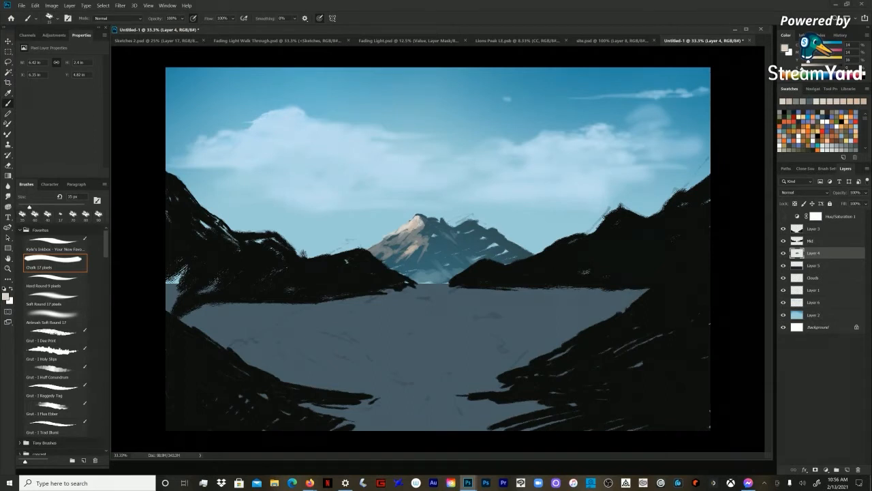
pyautogui.moveTo(419, 227); pyautogui.dragTo(414, 233)
# Step: Shape the shaded side of the summit with a sampled dark blue, enlarging the brush to 90 px and reducing it to 60 px
pyautogui.keyDown('alt'); pyautogui.click(442, 240); pyautogui.keyUp('alt')
pyautogui.press(']')
pyautogui.press(']')
pyautogui.press(']')
pyautogui.press(']')
pyautogui.press(']')
pyautogui.press(']')
pyautogui.press(']')
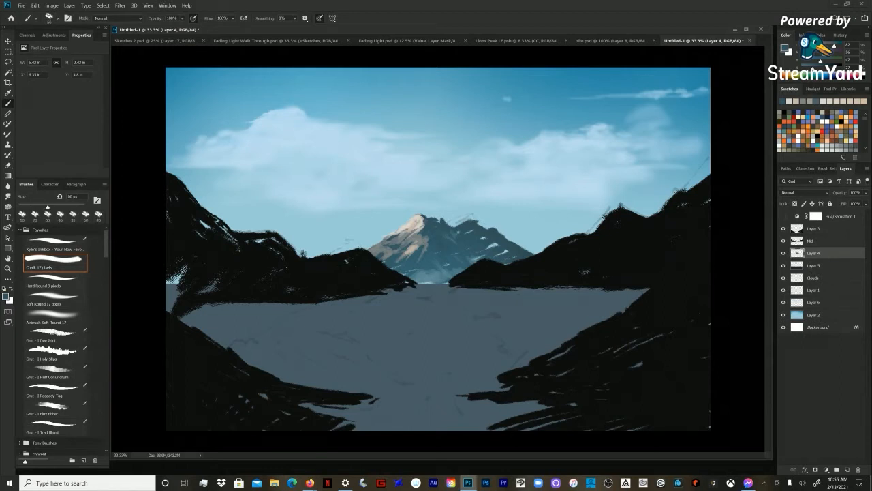
pyautogui.press('[')
pyautogui.press('[')
pyautogui.moveTo(199, 120); pyautogui.dragTo(340, 203)
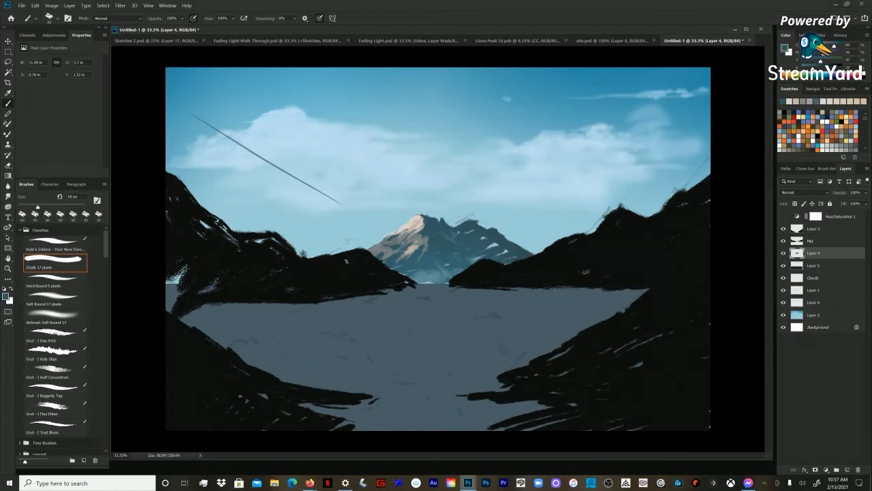
pyautogui.hotkey('ctrl', 'z')
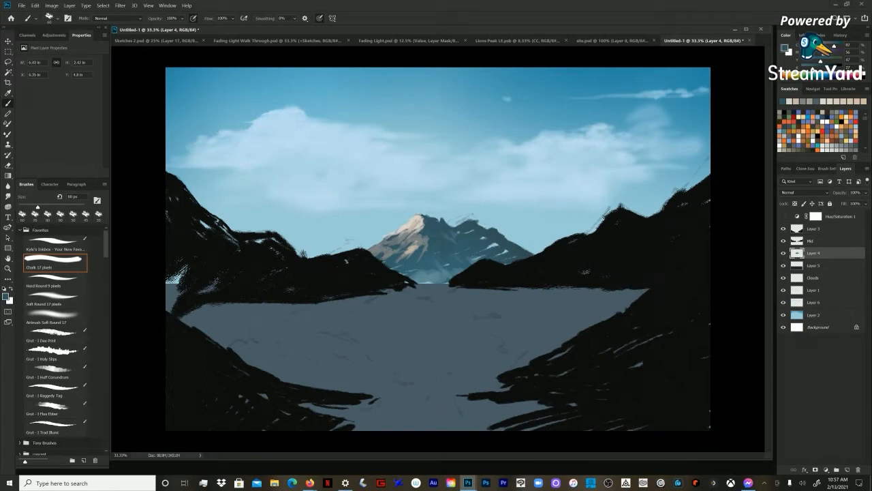
pyautogui.moveTo(179, 159)
pyautogui.mouseDown()
pyautogui.moveTo(257, 164)
pyautogui.moveTo(250, 177)
pyautogui.moveTo(359, 205)
pyautogui.mouseUp()
pyautogui.hotkey('ctrl', 'z')
pyautogui.hotkey('ctrl', 'z')
pyautogui.hotkey('ctrl', 'z')
# Step: Add light broken strokes to the summit and sunlit ribs with sampled highlight colours, starting with the brush reduced to 40 px
pyautogui.keyDown('alt'); pyautogui.click(421, 227); pyautogui.keyUp('alt')
pyautogui.press('[')
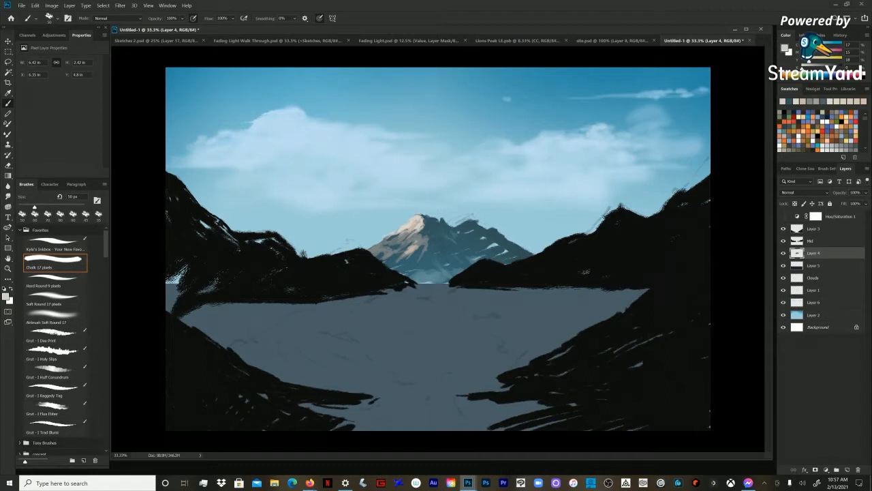
pyautogui.keyDown('alt'); pyautogui.click(419, 216); pyautogui.keyUp('alt')
pyautogui.press('[')
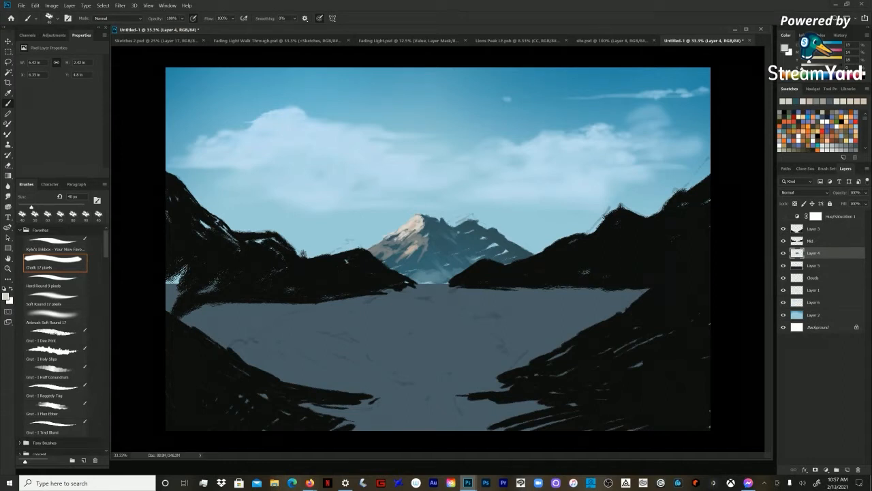
pyautogui.moveTo(430, 235); pyautogui.dragTo(424, 244)
pyautogui.press(']')
pyautogui.press(']')
pyautogui.press(']')
pyautogui.press(']')
pyautogui.press(']')
pyautogui.moveTo(424, 236); pyautogui.dragTo(411, 239)
# Step: Sample the mountain's shadow blue and cover the bright gaps on its right slope with a 125 px brush
pyautogui.keyDown('alt'); pyautogui.click(435, 221); pyautogui.keyUp('alt')
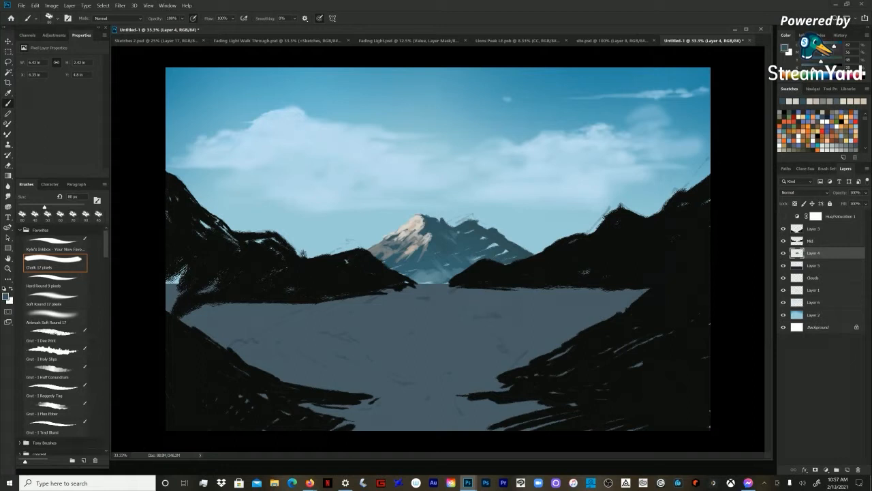
pyautogui.press(']')
pyautogui.press(']')
pyautogui.keyDown('alt'); pyautogui.click(501, 245); pyautogui.keyUp('alt')
pyautogui.moveTo(504, 250); pyautogui.dragTo(515, 254)
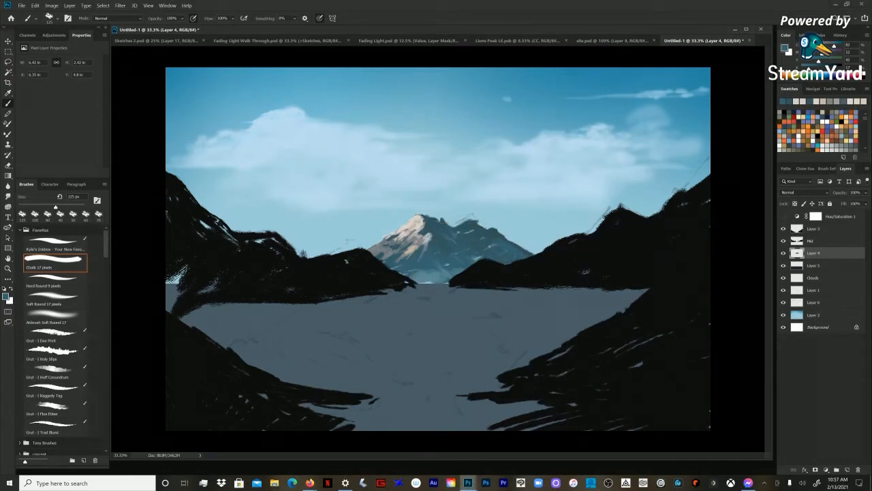
# Step: Paint the lit face of the second peak with a colour sampled from the sunlit slope, reducing the brush from 125 px
pyautogui.keyDown('alt'); pyautogui.click(481, 247); pyautogui.keyUp('alt')
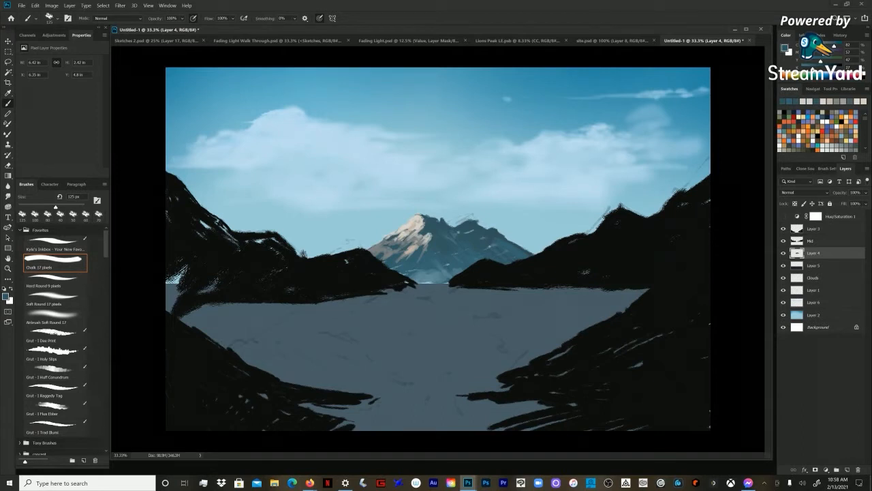
pyautogui.keyDown('alt'); pyautogui.click(412, 240); pyautogui.keyUp('alt')
pyautogui.press('[')
pyautogui.press('[')
pyautogui.moveTo(459, 232)
pyautogui.mouseDown()
pyautogui.moveTo(469, 242)
pyautogui.moveTo(475, 233)
pyautogui.moveTo(466, 245)
pyautogui.mouseUp()
pyautogui.press('[')
pyautogui.press('[')
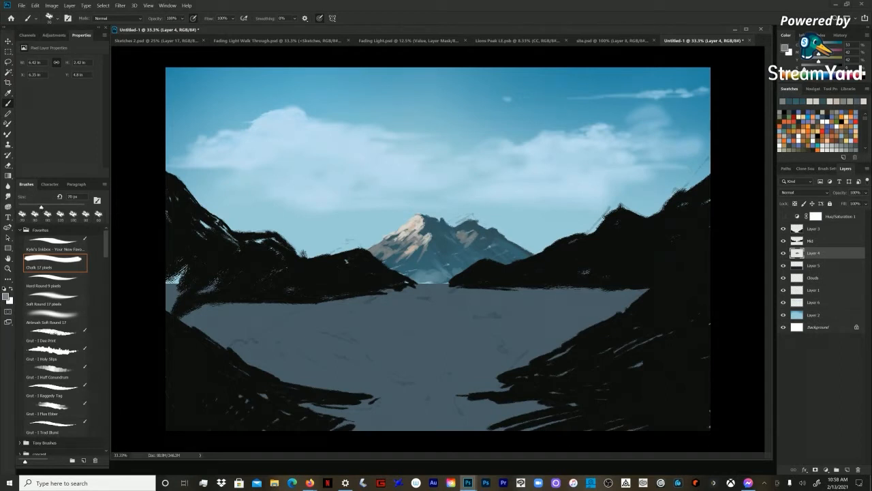
pyautogui.moveTo(468, 230); pyautogui.dragTo(462, 232)
pyautogui.press('[')
pyautogui.moveTo(471, 239)
pyautogui.mouseDown()
pyautogui.moveTo(475, 248)
pyautogui.moveTo(475, 239)
pyautogui.mouseUp()
# Step: Refine the shaded slopes of both peaks with sampled dark blues and an 80 px brush
pyautogui.press(']')
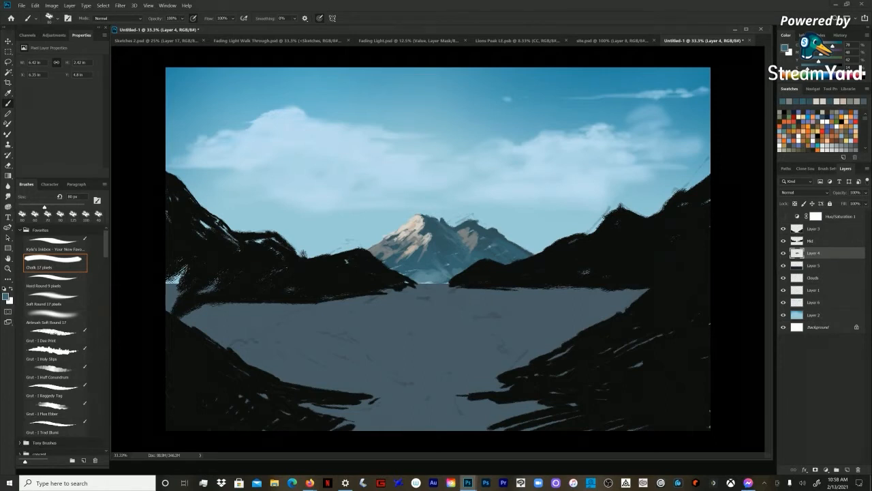
pyautogui.keyDown('alt'); pyautogui.click(453, 233); pyautogui.keyUp('alt')
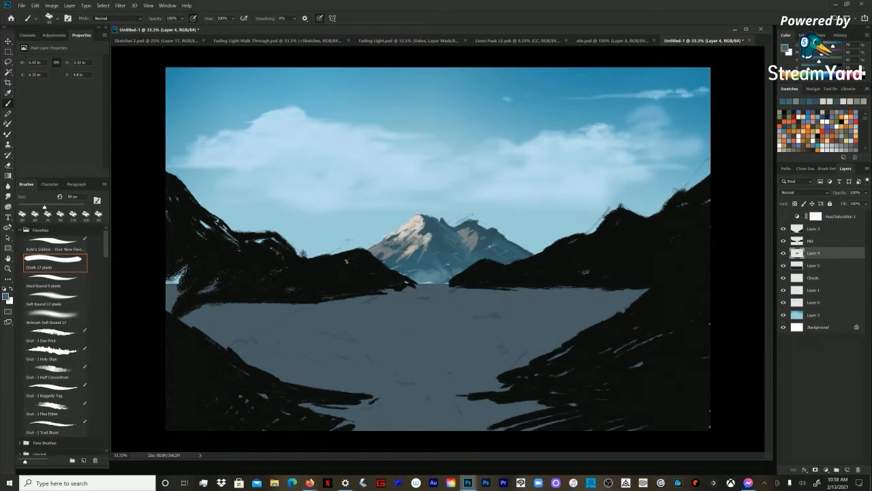
pyautogui.keyDown('alt'); pyautogui.click(450, 237); pyautogui.keyUp('alt')
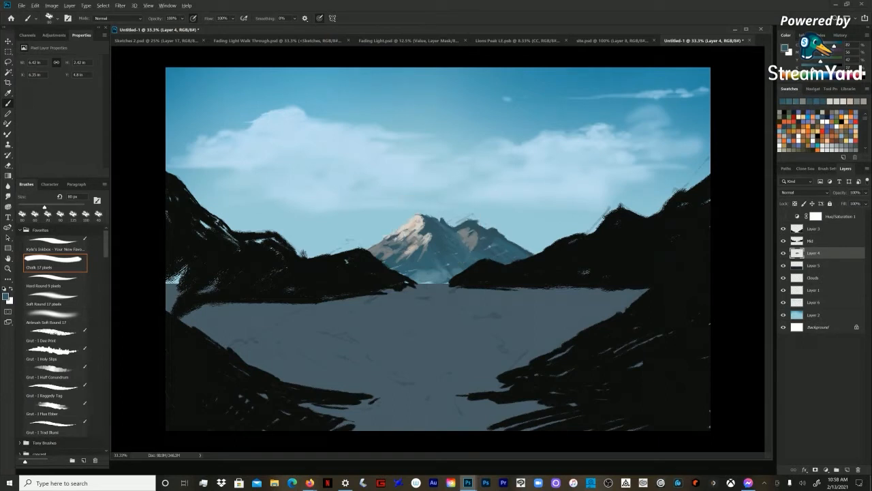
pyautogui.moveTo(430, 215); pyautogui.dragTo(439, 221)
pyautogui.moveTo(513, 242); pyautogui.dragTo(522, 247)
pyautogui.keyDown('alt'); pyautogui.click(418, 257); pyautogui.keyUp('alt')
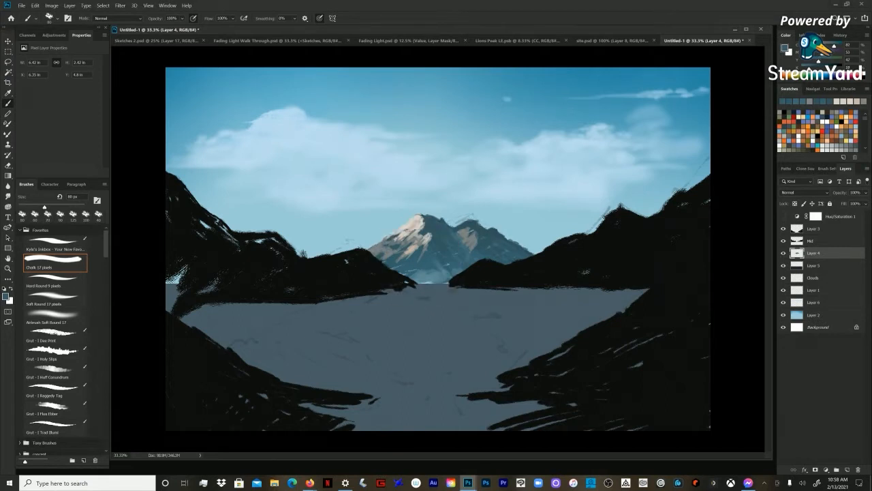
# Step: Sample the pale summit colour and add light strokes down the mountain's outer left ridge with a 45 px brush
pyautogui.keyDown('alt'); pyautogui.click(416, 226); pyautogui.keyUp('alt')
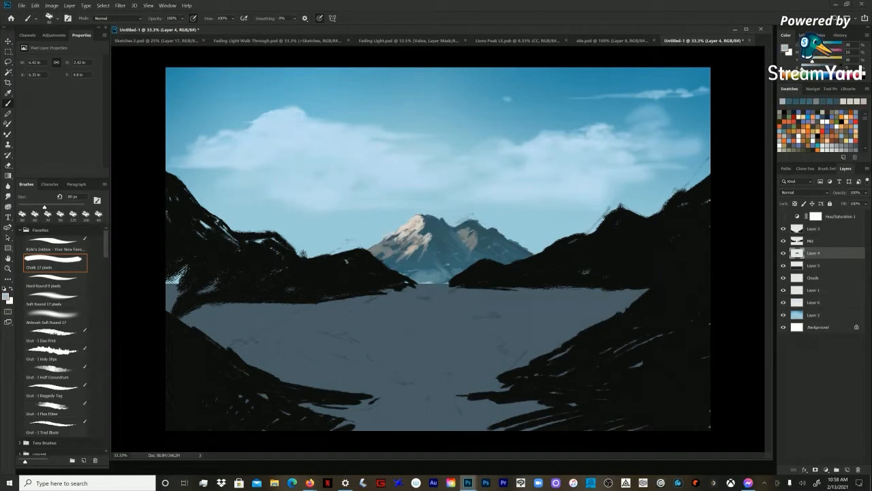
pyautogui.press('[')
pyautogui.press('[')
pyautogui.press('[')
pyautogui.press('[')
pyautogui.moveTo(385, 239); pyautogui.dragTo(378, 247)
pyautogui.keyDown('alt'); pyautogui.click(426, 235); pyautogui.keyUp('alt')
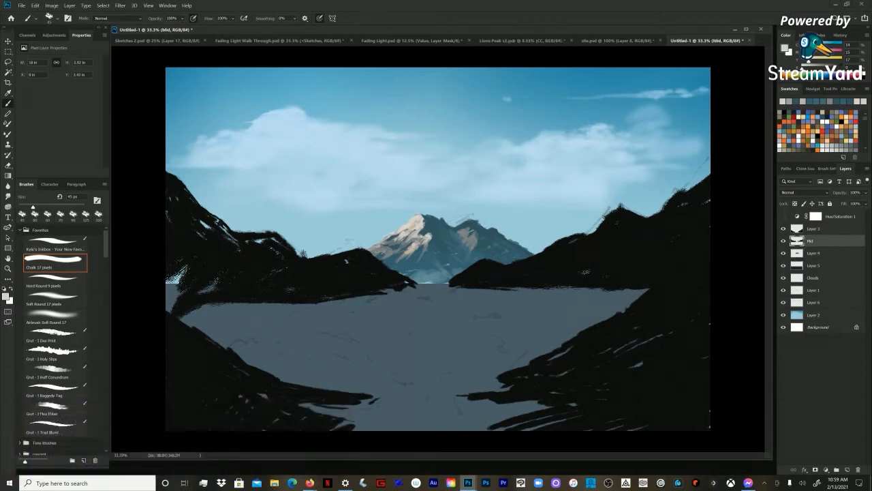
# Step: Add small broken strokes to the mountain's ribs and lower slopes on Layer 4 with sampled grey, blue and pale colours
pyautogui.click(783, 253)
pyautogui.click(784, 253)
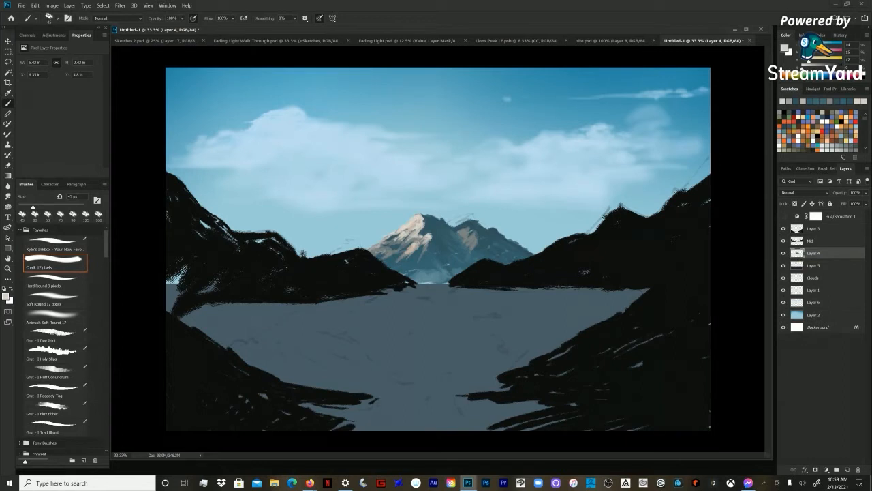
pyautogui.keyDown('alt'); pyautogui.click(409, 250); pyautogui.keyUp('alt')
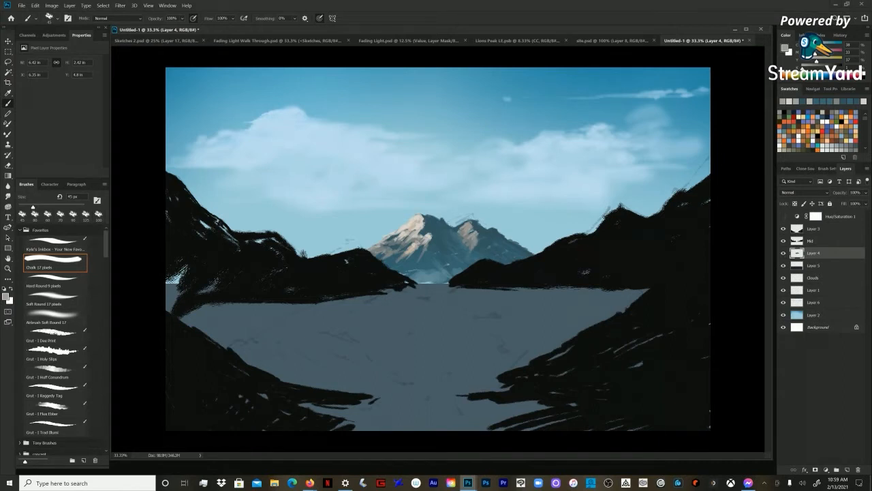
pyautogui.keyDown('alt'); pyautogui.click(438, 277); pyautogui.keyUp('alt')
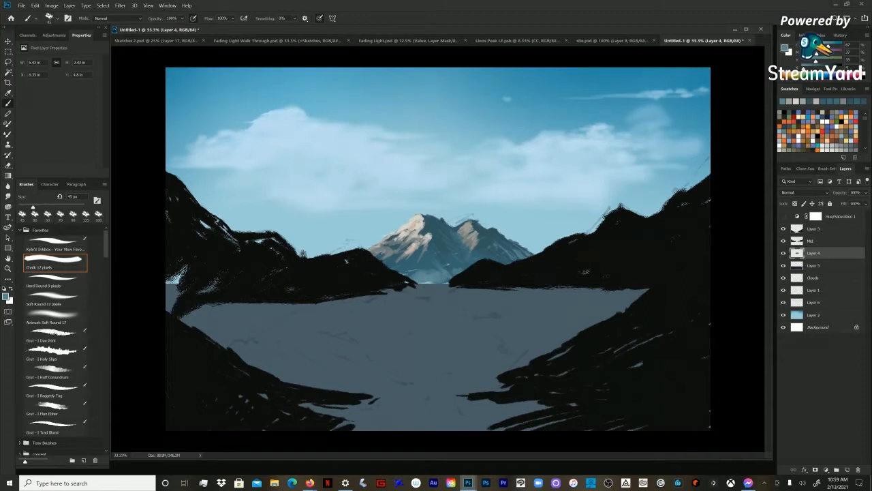
pyautogui.keyDown('alt'); pyautogui.click(434, 277); pyautogui.keyUp('alt')
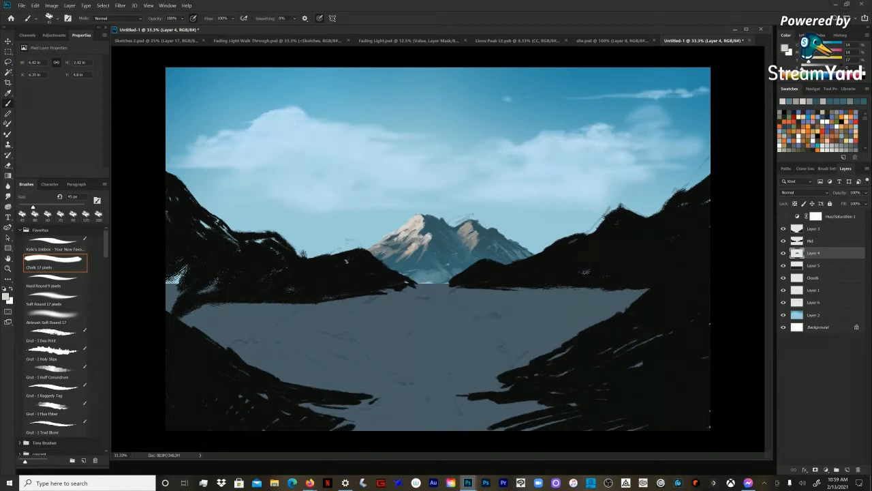
pyautogui.click(783, 253)
pyautogui.moveTo(436, 29); pyautogui.dragTo(437, 30)
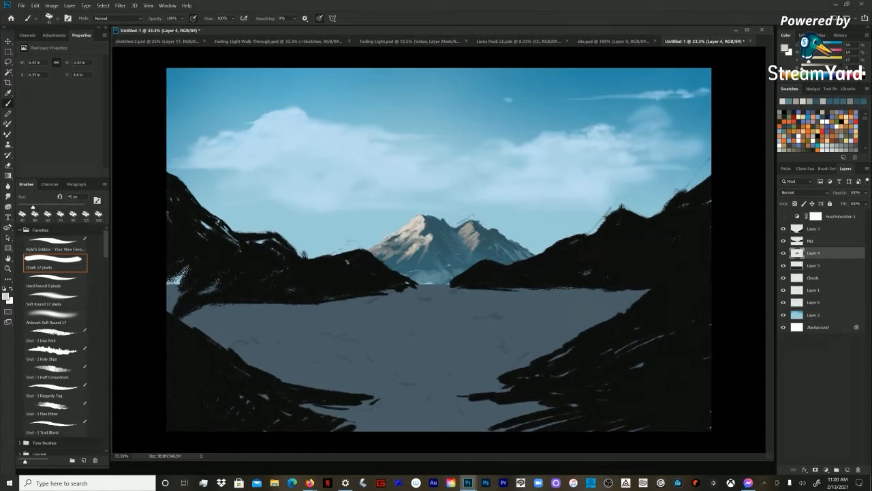
# Step: Sample the blue at the mountain's foot and haze its base with the Airbrush Soft Round brush, enlarging it to 175 px
pyautogui.keyDown('alt'); pyautogui.click(446, 250); pyautogui.keyUp('alt')
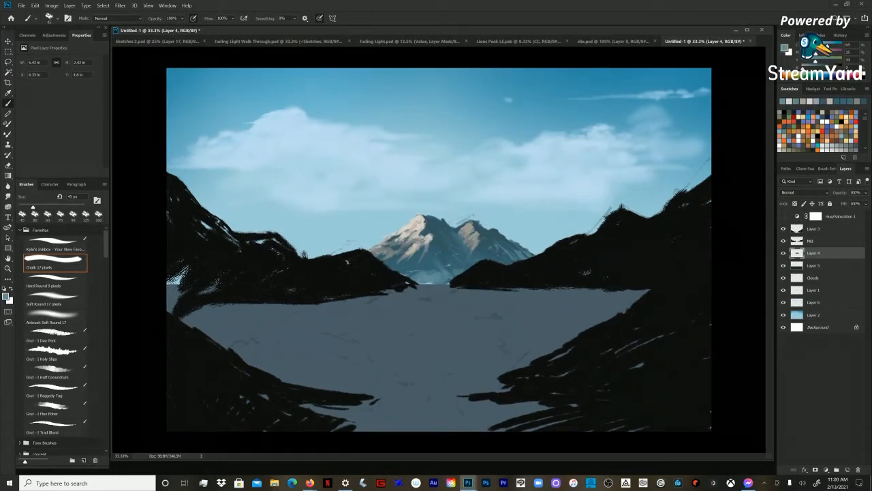
pyautogui.keyDown('alt'); pyautogui.click(434, 275); pyautogui.keyUp('alt')
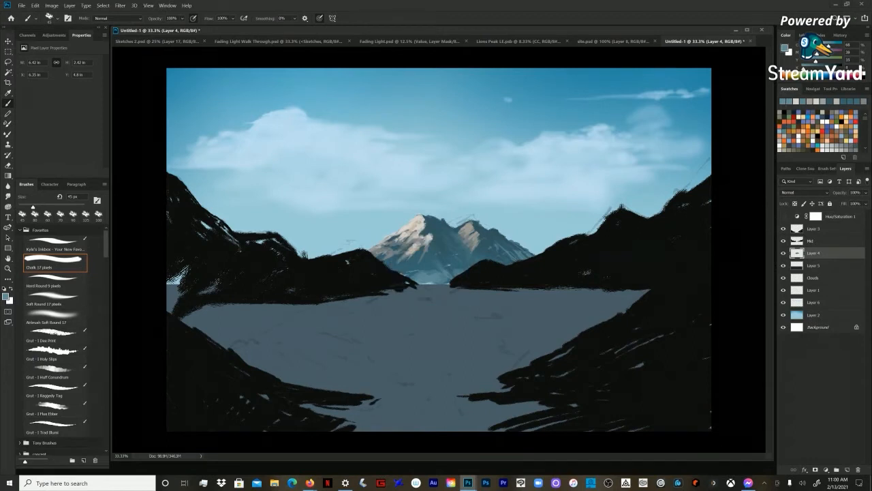
pyautogui.click(55, 317)
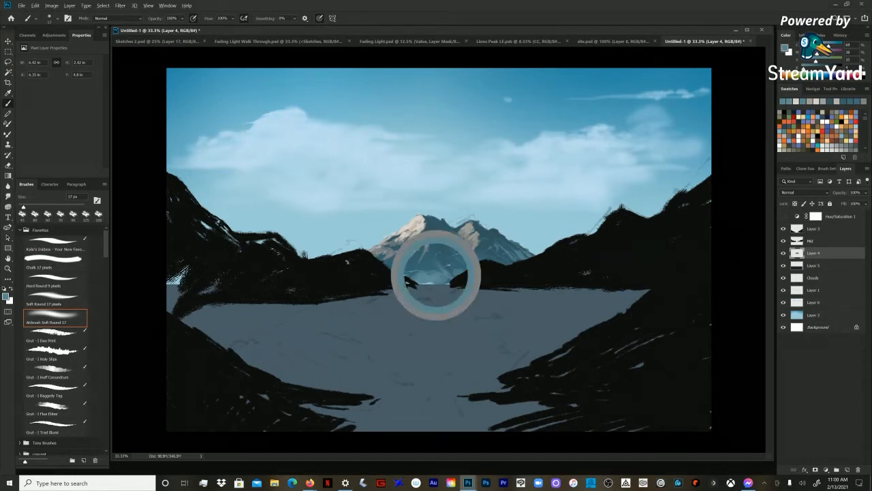
pyautogui.press(']')
pyautogui.press(']')
pyautogui.press(']')
pyautogui.press(']')
pyautogui.press(']')
pyautogui.press(']')
pyautogui.press(']')
pyautogui.press(']')
pyautogui.press(']')
pyautogui.press(']')
pyautogui.press(']')
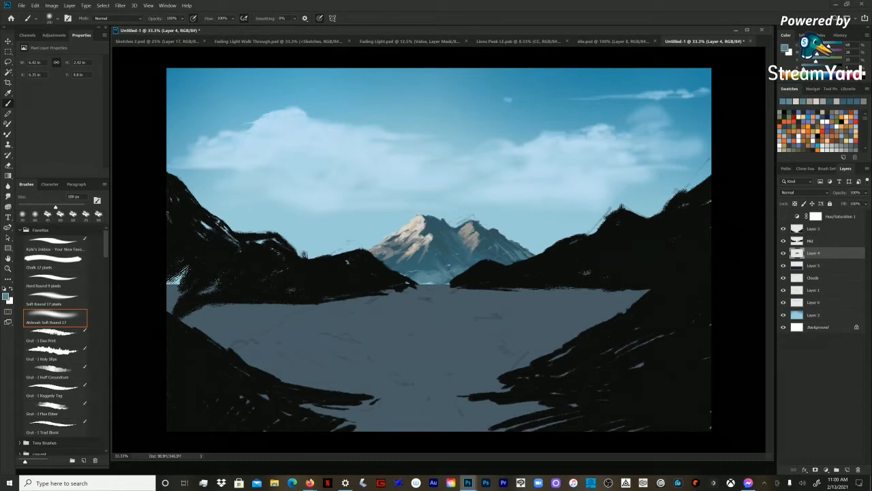
pyautogui.press(']')
pyautogui.press(']')
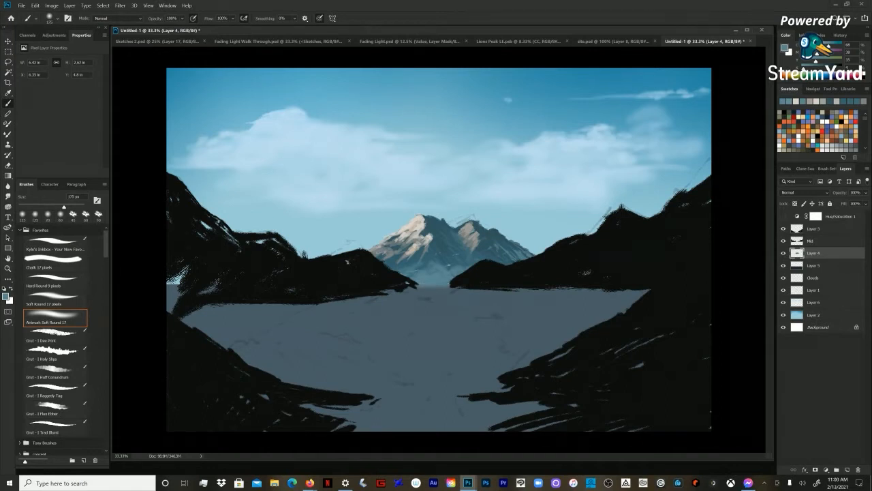
# Step: Lasso the mountain's hazy base and copy it to a new layer above Layer 4
pyautogui.press('l')
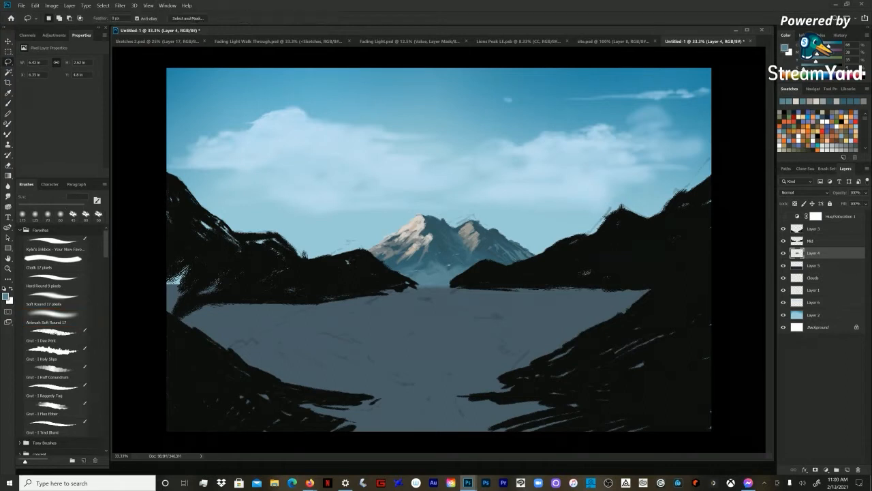
pyautogui.moveTo(499, 259)
pyautogui.mouseDown()
pyautogui.moveTo(361, 274)
pyautogui.moveTo(501, 260)
pyautogui.mouseUp()
pyautogui.hotkey('ctrl', 'j')
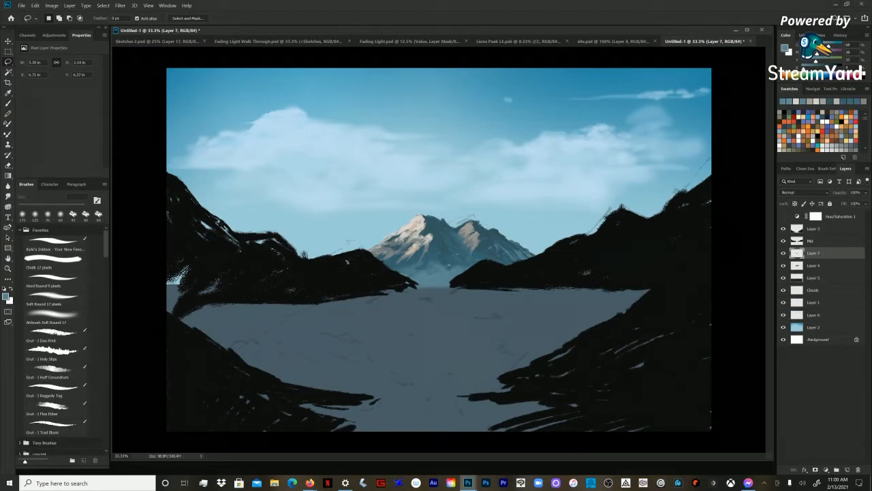
# Step: Sample a lighter haze blue and airbrush soft mist at the mountain's foot on Layer 7 with a reduced brush
pyautogui.press('b')
pyautogui.keyDown('alt'); pyautogui.click(441, 277); pyautogui.keyUp('alt')
pyautogui.press('[')
pyautogui.press('[')
pyautogui.press('[')
pyautogui.press('[')
pyautogui.press('[')
pyautogui.keyDown('alt'); pyautogui.click(441, 278); pyautogui.keyUp('alt')
pyautogui.keyDown('alt'); pyautogui.click(441, 272); pyautogui.keyUp('alt')
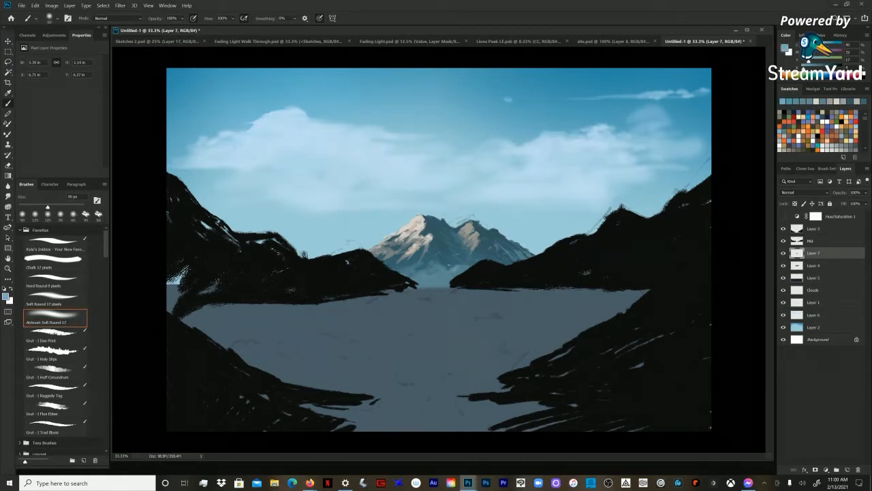
# Step: Spread the mist across the mountain's lower slopes on Layer 7, enlarging the airbrush to 175 px and on to 500 px
pyautogui.press(']')
pyautogui.press(']')
pyautogui.press(']')
pyautogui.press('[')
pyautogui.press(']')
pyautogui.press(']')
pyautogui.press(']')
pyautogui.press(']')
pyautogui.press(']')
pyautogui.press(']')
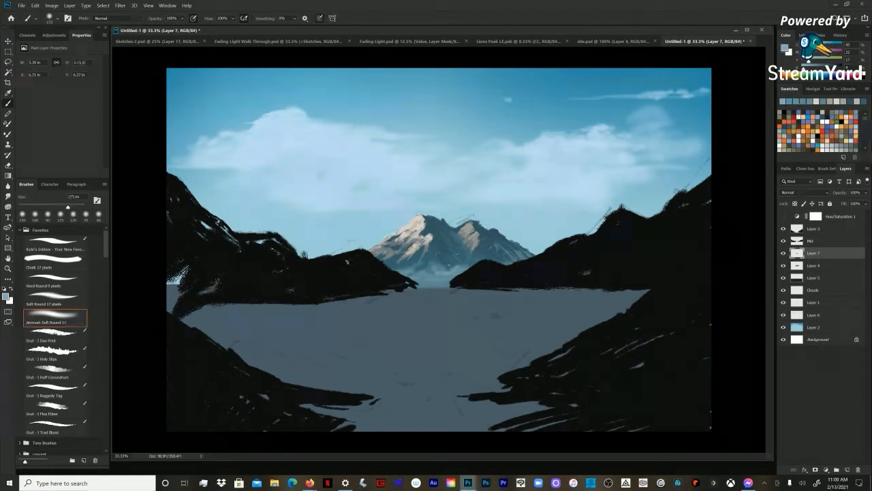
pyautogui.moveTo(463, 263); pyautogui.dragTo(424, 269)
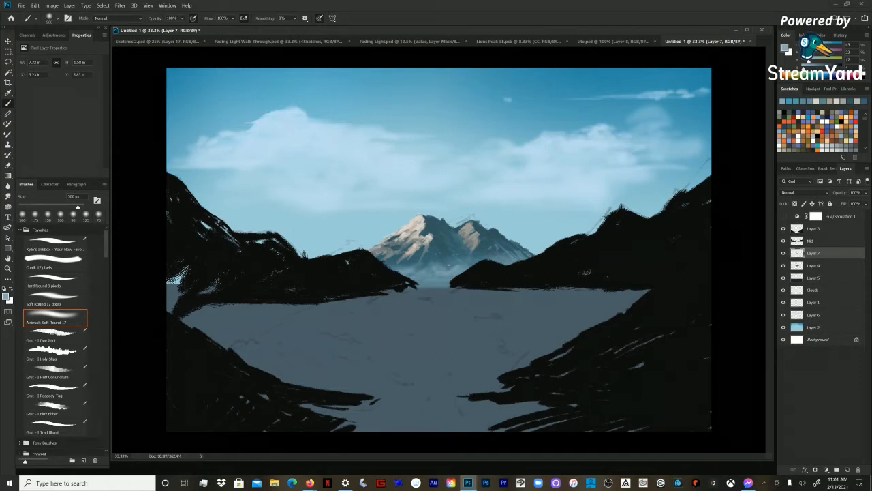
pyautogui.click(814, 266)
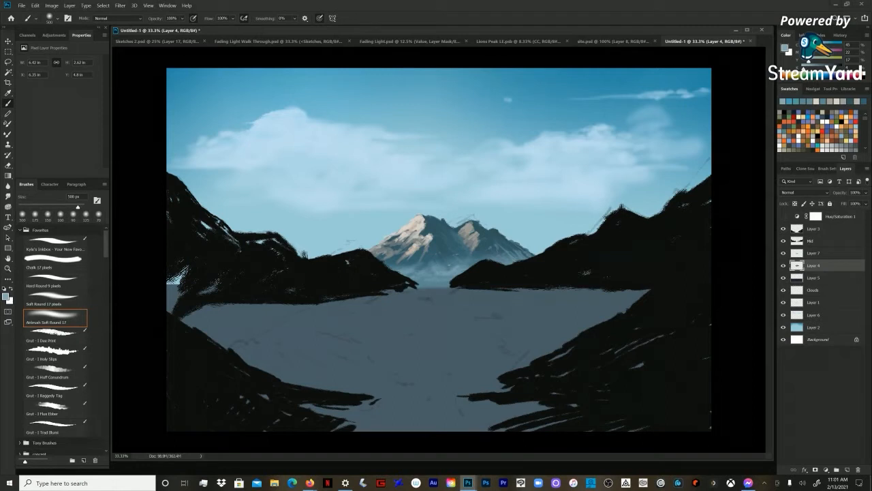
pyautogui.click(67, 300)
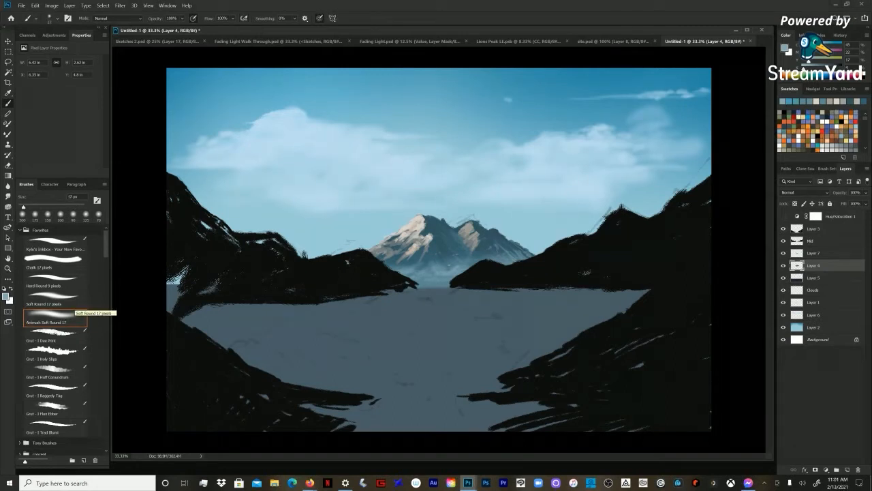
pyautogui.click(23, 214)
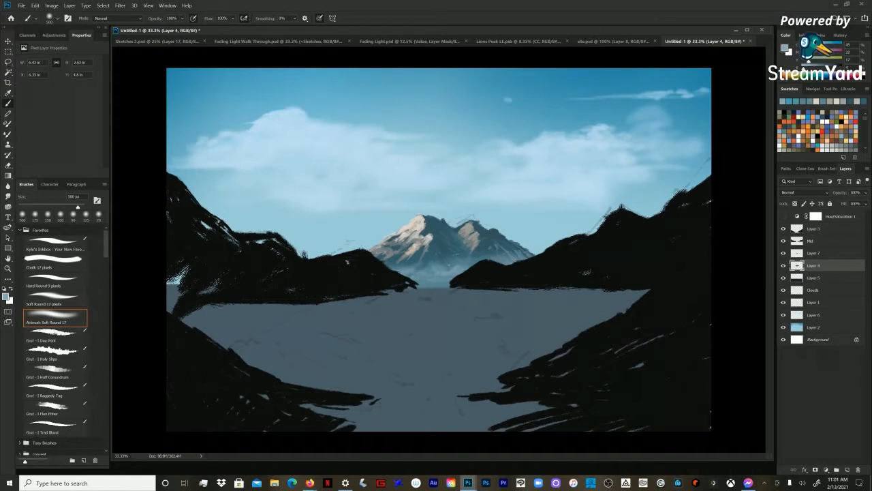
# Step: Try to shift the mist on Layer 7 slightly downward, and undo the move
pyautogui.hotkey('alt', ']')
pyautogui.press('v')
pyautogui.moveTo(488, 286); pyautogui.dragTo(490, 294)
pyautogui.hotkey('ctrl', 'z')
pyautogui.press('b')
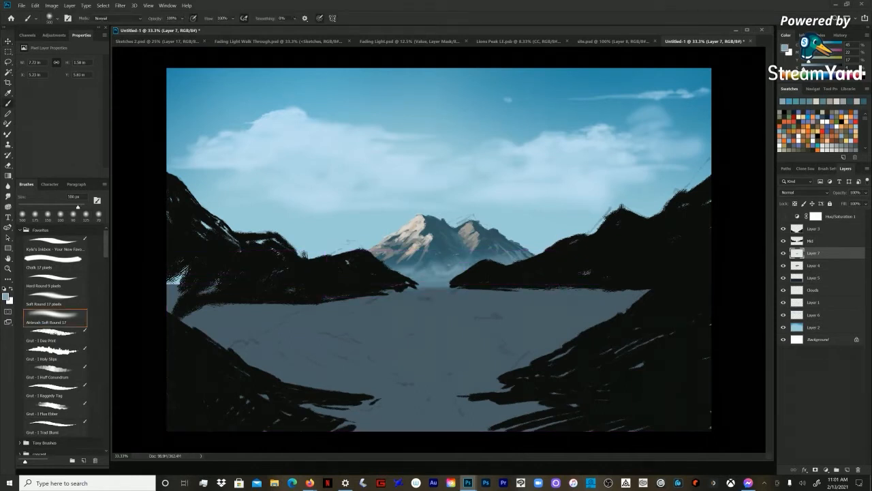
# Step: Select Layer 4 and prepare a very small Chalk brush with a pale colour sampled from the lit summit
pyautogui.click(813, 266)
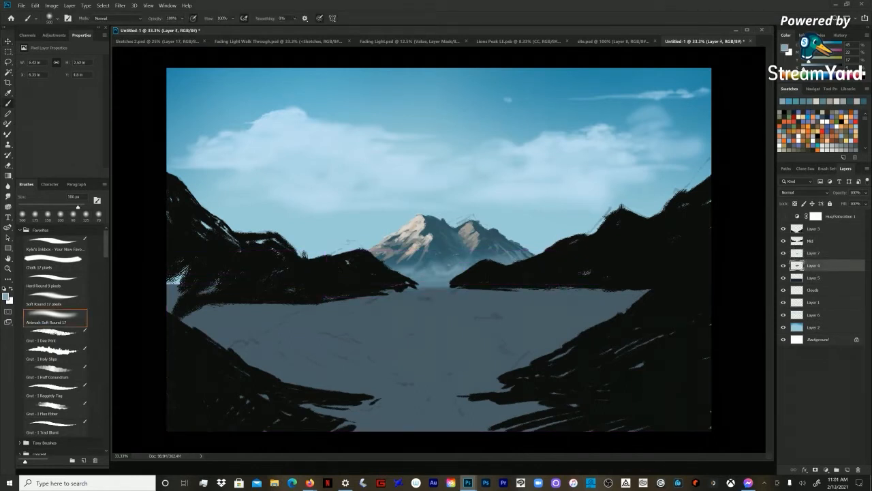
pyautogui.keyDown('alt'); pyautogui.click(418, 238); pyautogui.keyUp('alt')
pyautogui.press(',')
pyautogui.press(',')
pyautogui.press(',')
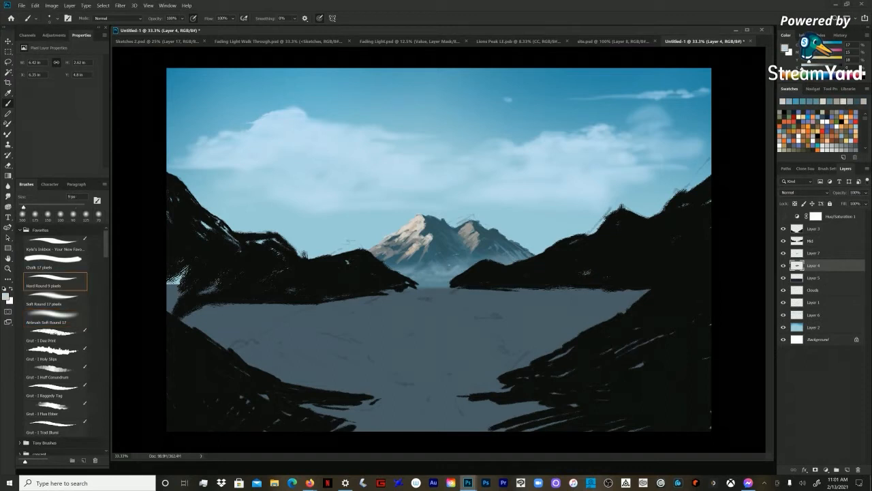
pyautogui.press('[')
pyautogui.press('[')
pyautogui.press('[')
pyautogui.keyDown('alt'); pyautogui.click(419, 222); pyautogui.keyUp('alt')
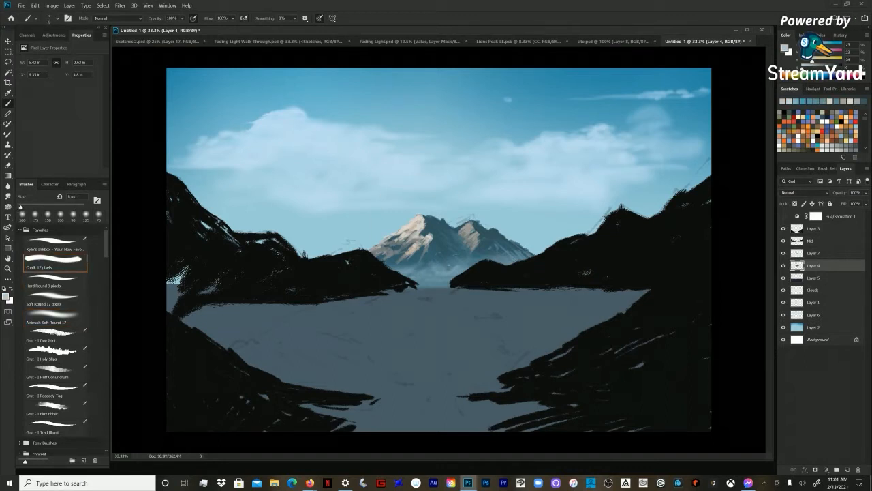
# Step: Switch to the Gradient tool and set its blending mode to Overlay
pyautogui.press('g')
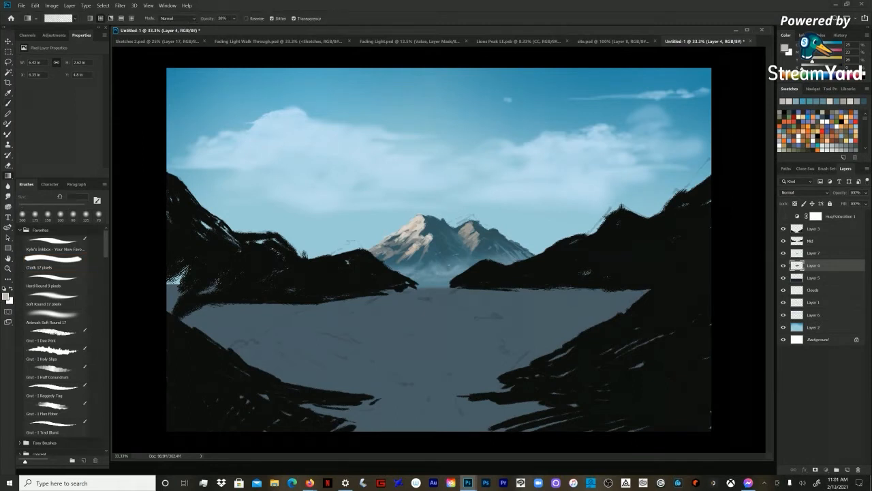
pyautogui.hotkey('ctrl', 'shift', 'n')
pyautogui.press('Escape')
pyautogui.keyDown('shift'); pyautogui.rightClick(340, 259); pyautogui.keyUp('shift')
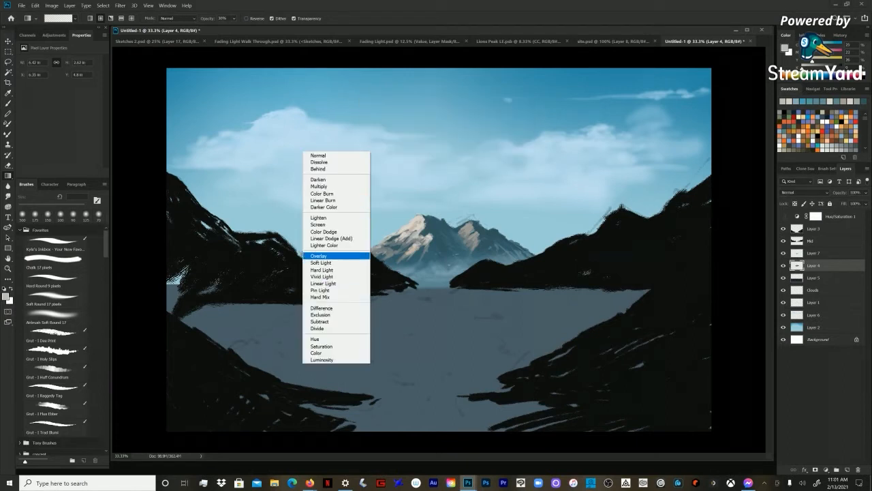
pyautogui.click(339, 256)
# Step: Try a pale yellow Overlay gradient glow on the lit summit, and undo the attempts
pyautogui.click(826, 122)
pyautogui.moveTo(410, 226)
pyautogui.mouseDown()
pyautogui.moveTo(426, 214)
pyautogui.moveTo(401, 241)
pyautogui.moveTo(409, 250)
pyautogui.mouseUp()
pyautogui.hotkey('ctrl', 'z')
pyautogui.keyDown('alt'); pyautogui.click(413, 228); pyautogui.keyUp('alt')
pyautogui.hotkey('ctrl', 'z')
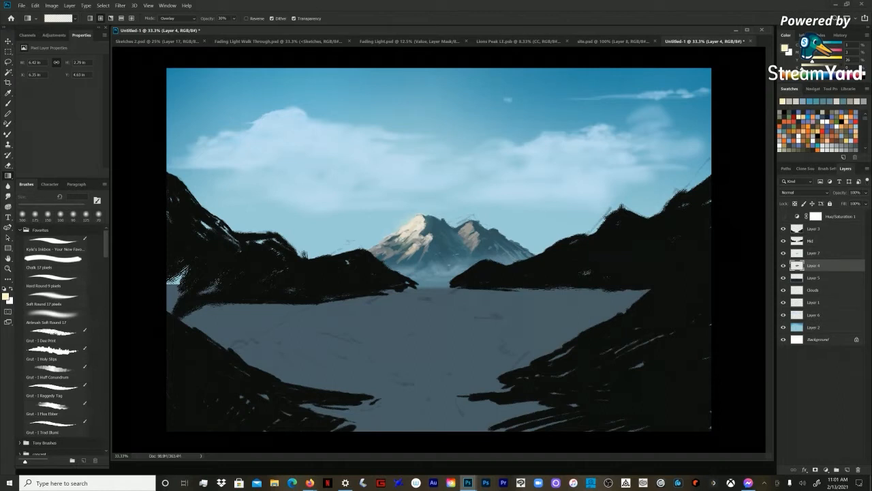
pyautogui.hotkey('ctrl', 'z')
# Step: Sample a warm peach from the lit slope, add an Overlay gradient glow over the summit, and return to the Brush tool
pyautogui.keyDown('alt'); pyautogui.click(413, 231); pyautogui.keyUp('alt')
pyautogui.keyDown('alt'); pyautogui.click(411, 233); pyautogui.keyUp('alt')
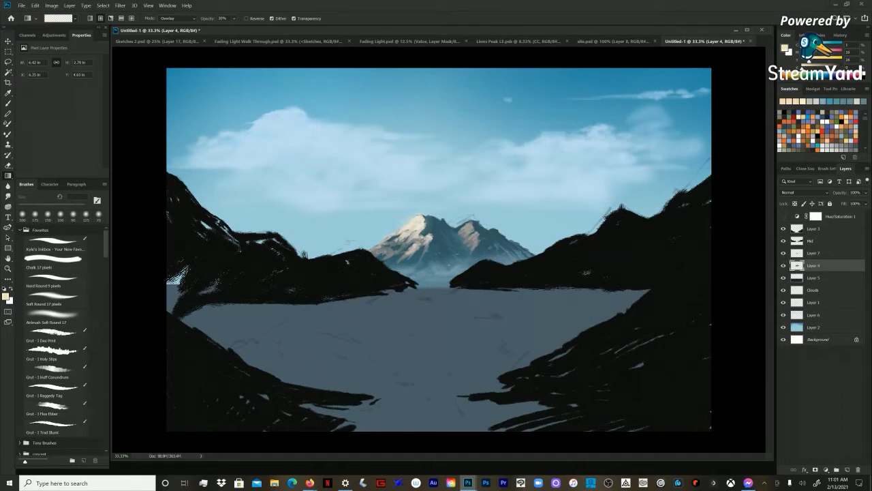
pyautogui.moveTo(425, 217); pyautogui.dragTo(428, 227)
pyautogui.press('b')
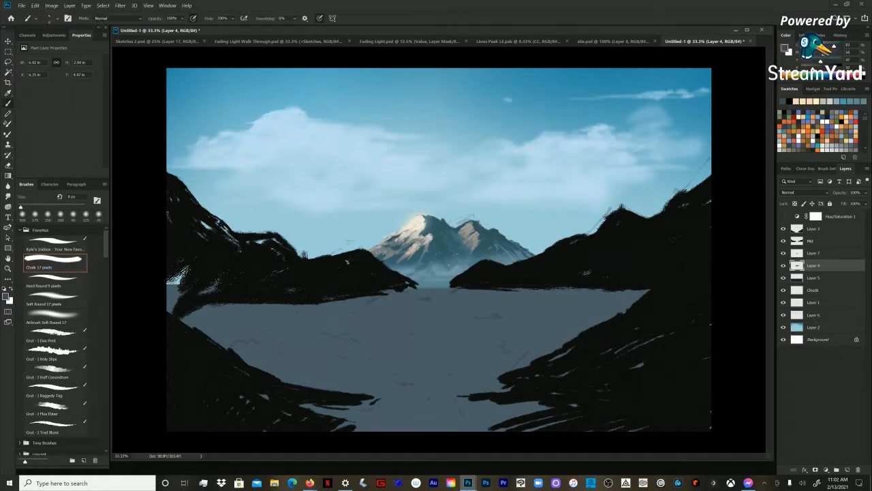
# Step: Sample a muted blue from the distant mountain's lower right slope and enlarge the Chalk brush
pyautogui.keyDown('alt'); pyautogui.click(477, 251); pyautogui.keyUp('alt')
pyautogui.press(']')
pyautogui.press(']')
pyautogui.press(']')
pyautogui.press(']')
pyautogui.press(']')
pyautogui.press(']')
pyautogui.press('z')
pyautogui.hotkey('ctrl', '-')
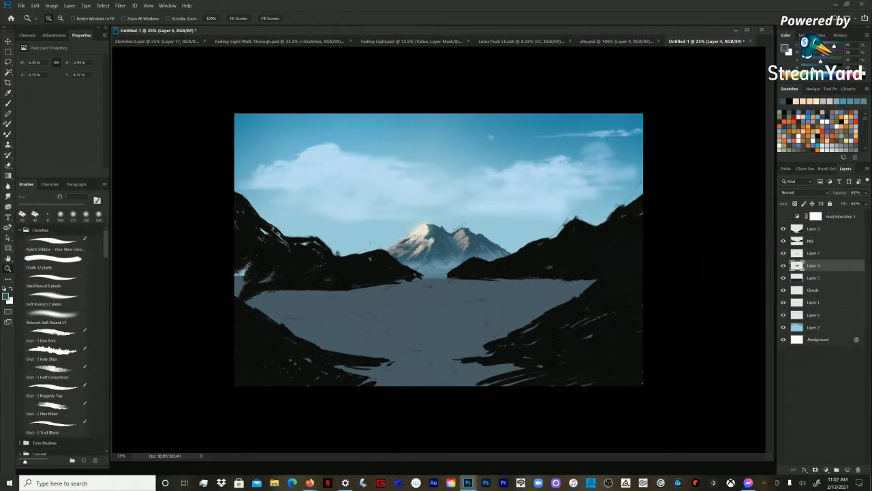
# Step: Select the Mid layer and tint the mid-ground hills on both sides with sampled blue gradients in Normal mode
pyautogui.click(811, 241)
pyautogui.click(783, 241)
pyautogui.click(783, 241)
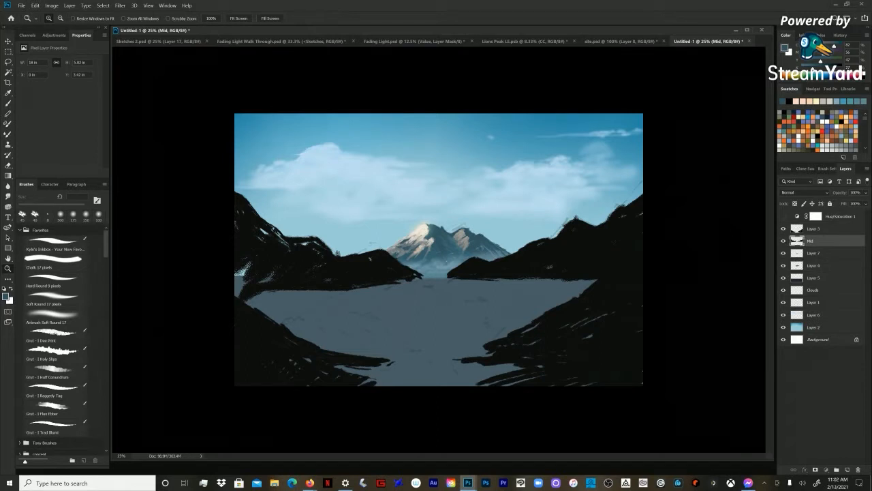
pyautogui.press('g')
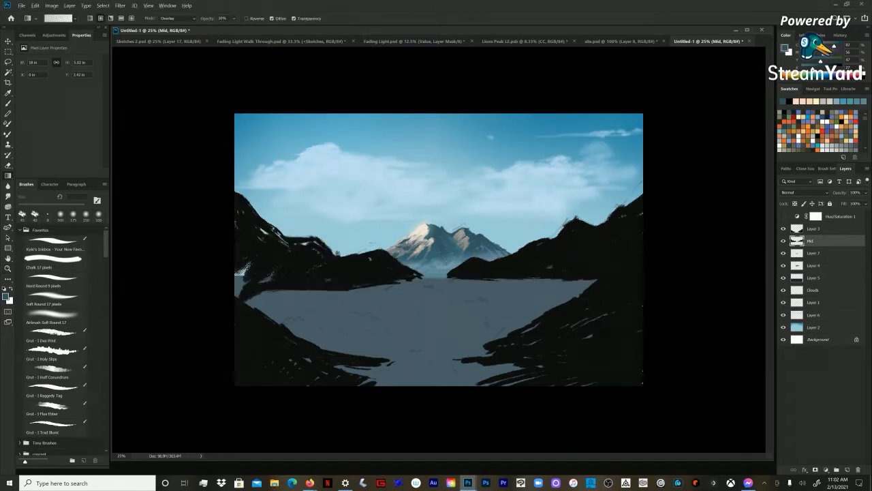
pyautogui.moveTo(657, 186); pyautogui.dragTo(629, 216)
pyautogui.keyDown('shift'); pyautogui.rightClick(508, 239); pyautogui.keyUp('shift')
pyautogui.click(523, 244)
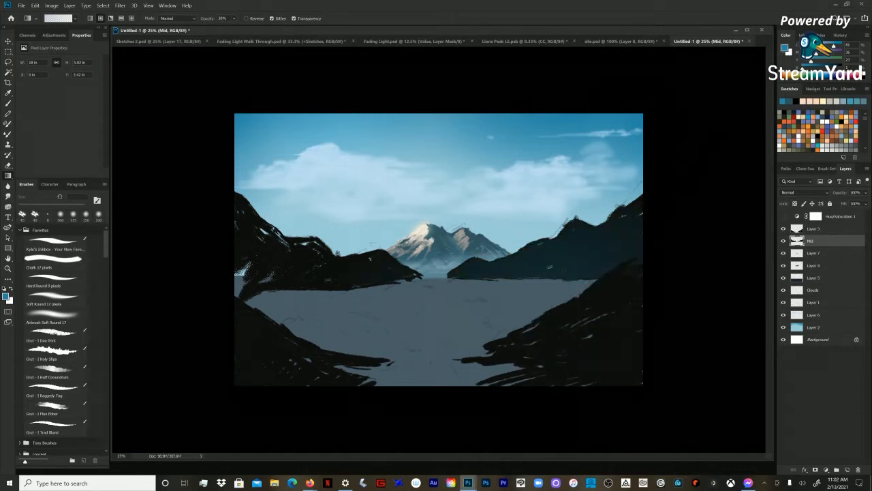
pyautogui.moveTo(259, 357); pyautogui.dragTo(181, 199)
pyautogui.moveTo(703, 194); pyautogui.dragTo(590, 245)
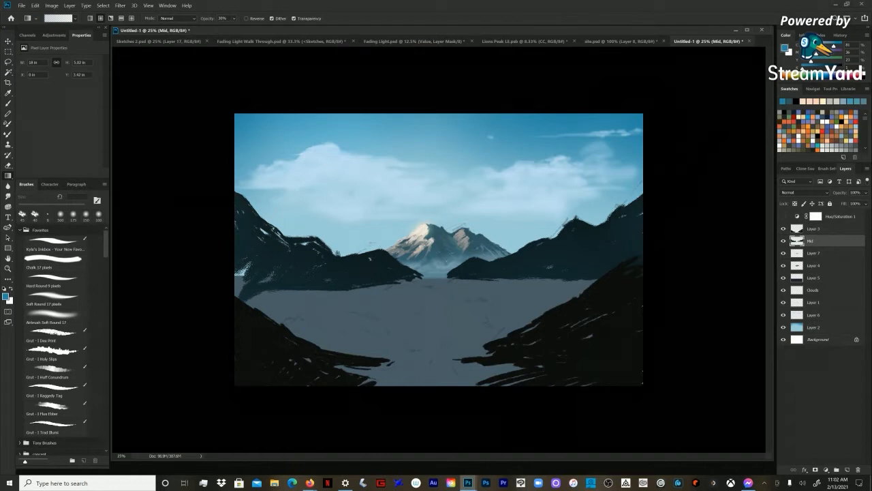
# Step: Paint the base of the left mid-ground hills in dark teal with a large Chalk brush, extending the shore into the lake
pyautogui.press('b')
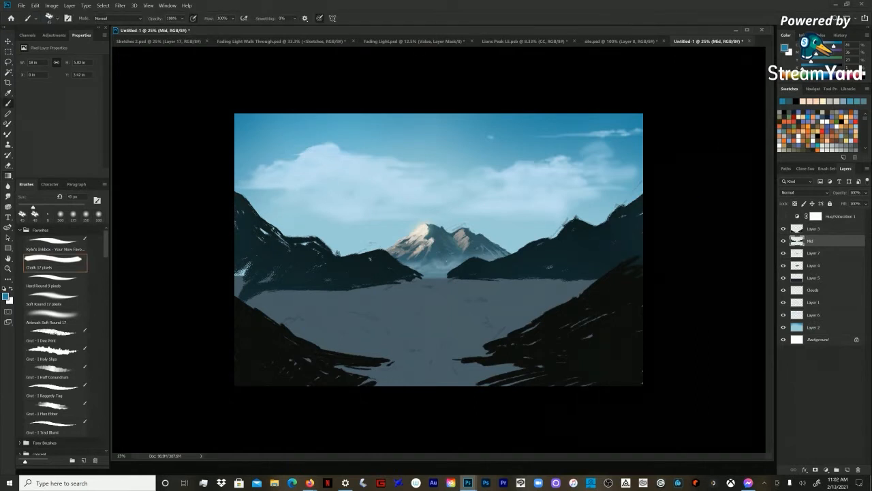
pyautogui.press(']')
pyautogui.press(']')
pyautogui.press(']')
pyautogui.press(']')
pyautogui.press(']')
pyautogui.press(']')
pyautogui.keyDown('alt'); pyautogui.click(281, 278); pyautogui.keyUp('alt')
pyautogui.press(']')
pyautogui.press(']')
pyautogui.moveTo(266, 291); pyautogui.dragTo(295, 295)
pyautogui.press(']')
pyautogui.press(']')
pyautogui.press(']')
pyautogui.moveTo(239, 288)
pyautogui.mouseDown()
pyautogui.moveTo(264, 280)
pyautogui.moveTo(273, 299)
pyautogui.moveTo(237, 284)
pyautogui.moveTo(339, 300)
pyautogui.moveTo(277, 307)
pyautogui.mouseUp()
pyautogui.press(']')
pyautogui.press(']')
pyautogui.press(']')
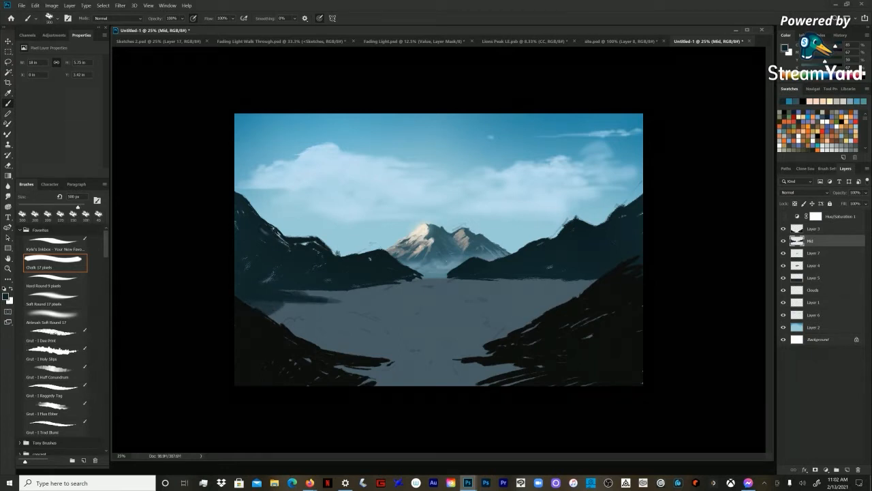
# Step: Paint dark teal shoreline strokes along the base of the right mid-ground hills, adjusting the Chalk brush size
pyautogui.press('[')
pyautogui.keyDown('alt'); pyautogui.click(586, 259); pyautogui.keyUp('alt')
pyautogui.moveTo(561, 280)
pyautogui.mouseDown()
pyautogui.moveTo(518, 290)
pyautogui.moveTo(578, 283)
pyautogui.moveTo(523, 292)
pyautogui.mouseUp()
pyautogui.moveTo(569, 285)
pyautogui.mouseDown()
pyautogui.moveTo(597, 280)
pyautogui.moveTo(508, 288)
pyautogui.mouseUp()
pyautogui.press('[')
pyautogui.press('[')
pyautogui.press('[')
pyautogui.press('[')
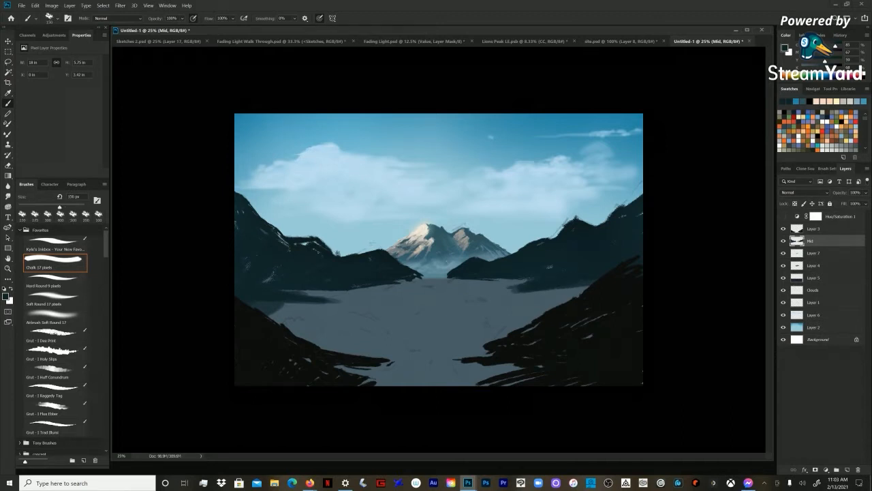
pyautogui.press('[')
pyautogui.moveTo(526, 280)
pyautogui.mouseDown()
pyautogui.moveTo(506, 290)
pyautogui.moveTo(587, 288)
pyautogui.moveTo(544, 295)
pyautogui.moveTo(581, 298)
pyautogui.mouseUp()
pyautogui.press(']')
pyautogui.press(']')
pyautogui.press(']')
pyautogui.press(']')
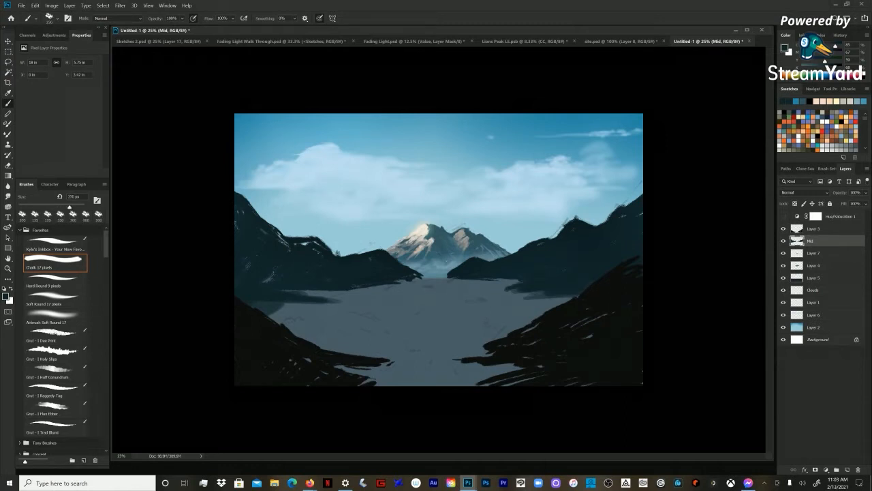
# Step: Extend the tip of the right mid-ground hills towards the distant mountain and push its lower shoreline further into the lake
pyautogui.press('[')
pyautogui.press('[')
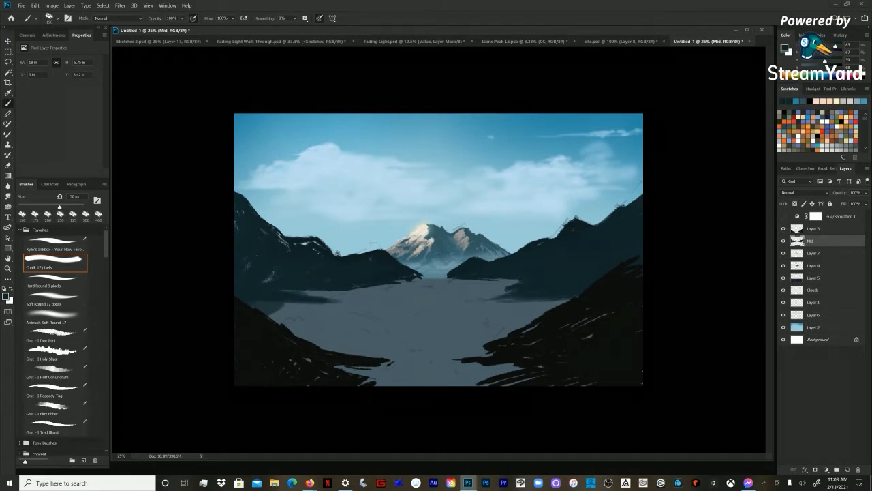
pyautogui.moveTo(459, 279); pyautogui.dragTo(433, 278)
pyautogui.press('[')
pyautogui.moveTo(516, 283)
pyautogui.mouseDown()
pyautogui.moveTo(475, 301)
pyautogui.moveTo(495, 299)
pyautogui.mouseUp()
pyautogui.press(']')
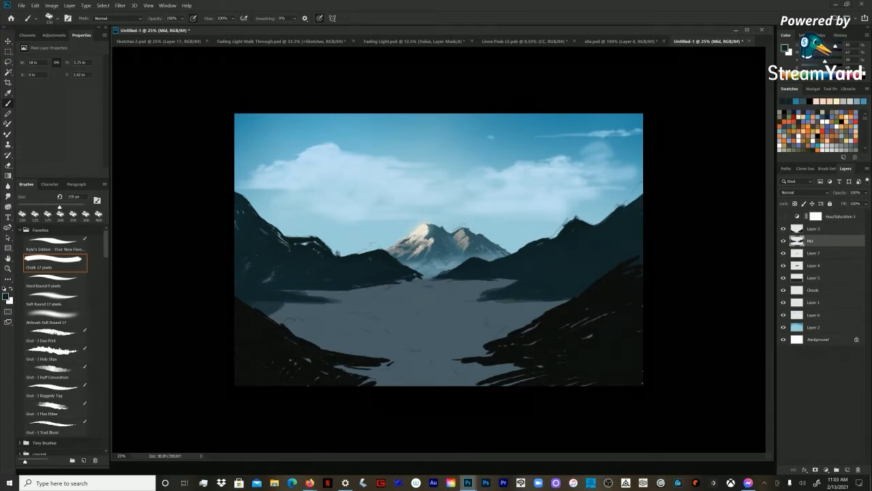
# Step: Create a new layer above Mid and darken the lake surface with several dark teal gradients
pyautogui.hotkey('ctrl', 'shift', 'n')
pyautogui.press('Return')
pyautogui.press('g')
pyautogui.moveTo(265, 311); pyautogui.dragTo(401, 296)
pyautogui.moveTo(302, 334); pyautogui.dragTo(443, 306)
pyautogui.moveTo(377, 294); pyautogui.dragTo(445, 290)
pyautogui.moveTo(340, 360); pyautogui.dragTo(397, 326)
pyautogui.moveTo(280, 367); pyautogui.dragTo(354, 338)
pyautogui.moveTo(362, 403); pyautogui.dragTo(458, 375)
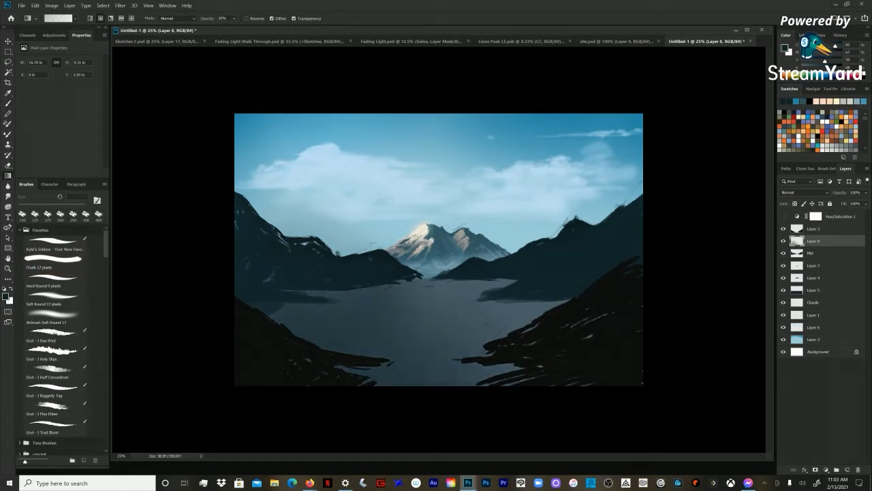
pyautogui.moveTo(327, 339); pyautogui.dragTo(261, 387)
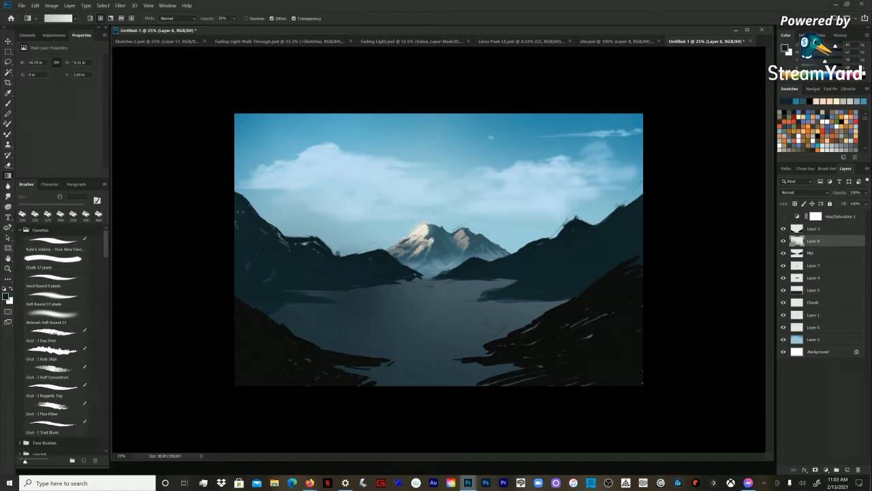
# Step: Choose a pale peach swatch and try gradient glows over the right mid-ground hills, undoing each attempt
pyautogui.press('x')
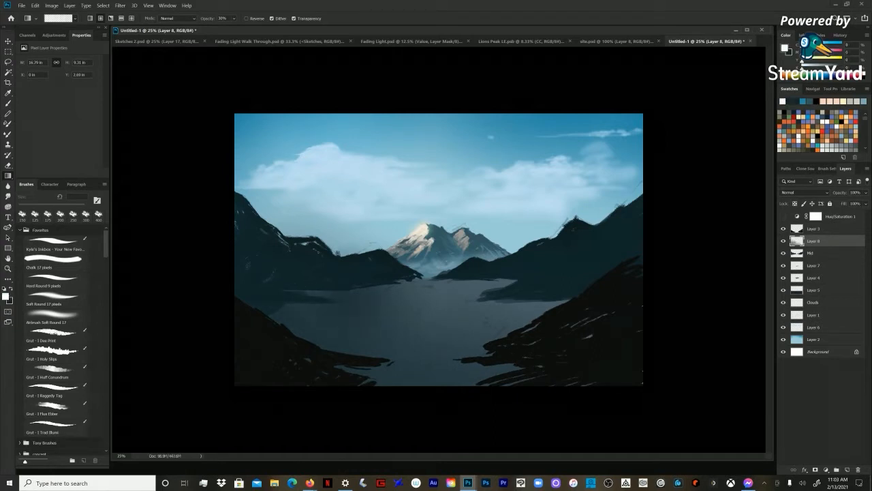
pyautogui.click(823, 101)
pyautogui.moveTo(553, 283); pyautogui.dragTo(492, 335)
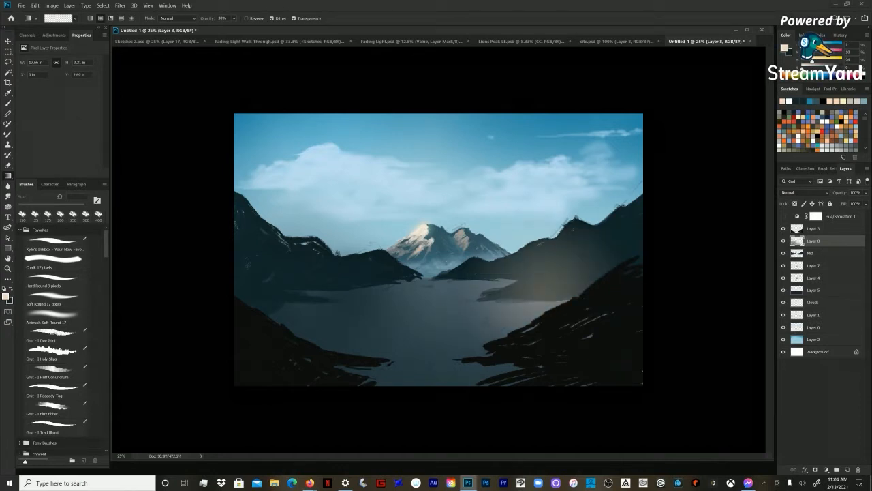
pyautogui.hotkey('ctrl', 'z')
pyautogui.moveTo(554, 282); pyautogui.dragTo(492, 329)
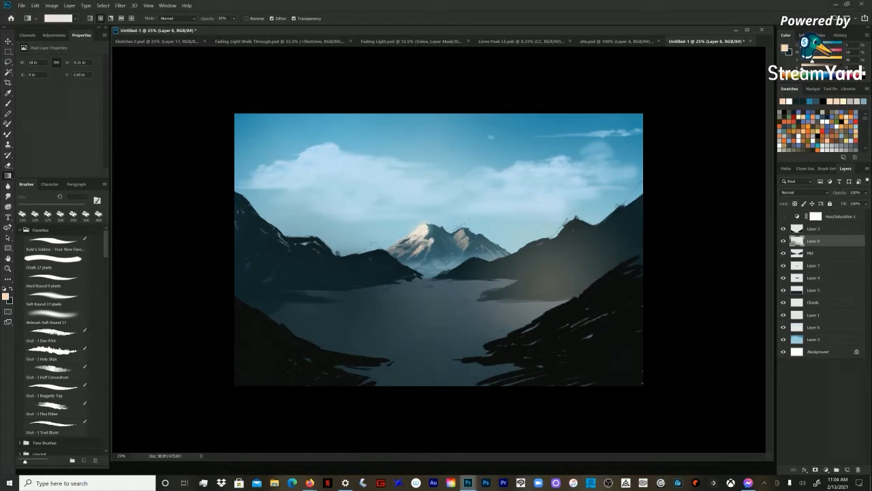
pyautogui.hotkey('ctrl', 'z')
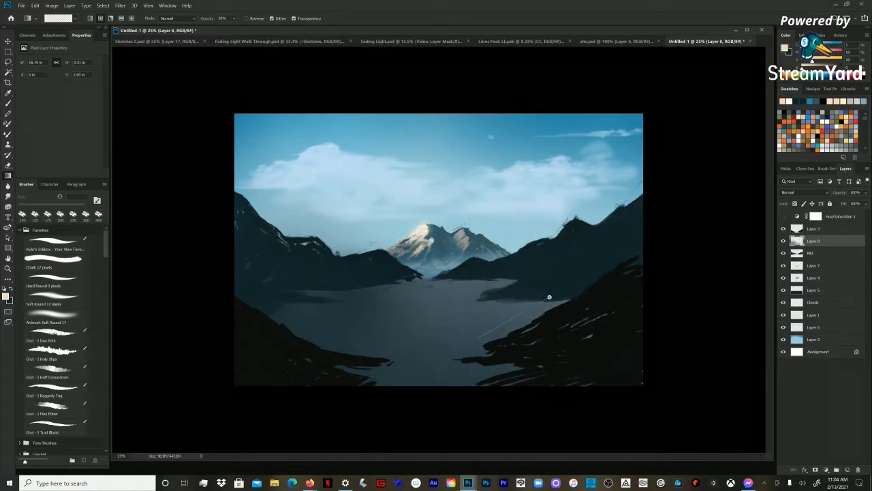
pyautogui.moveTo(546, 299); pyautogui.dragTo(492, 329)
pyautogui.hotkey('ctrl', 'z')
# Step: Lay a soft peach gradient haze over the right mid-ground hills and return to the Brush tool
pyautogui.moveTo(519, 290); pyautogui.dragTo(474, 352)
pyautogui.moveTo(628, 255); pyautogui.dragTo(595, 289)
pyautogui.hotkey('ctrl', 'z')
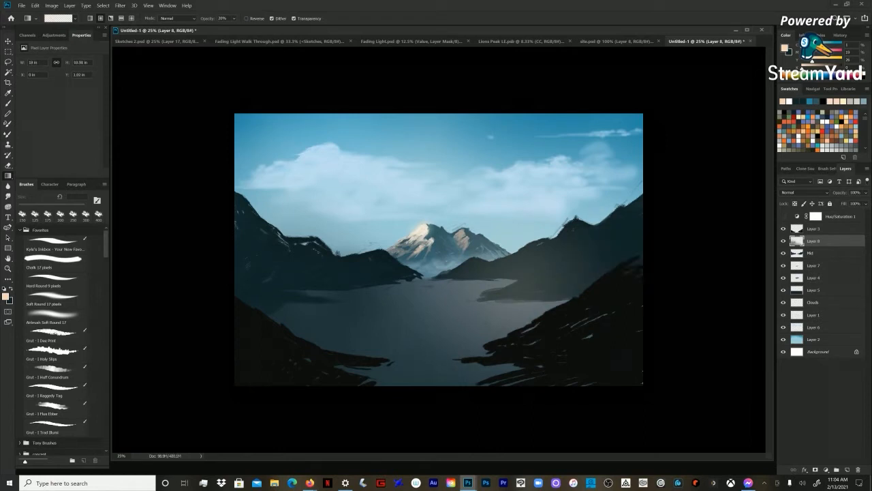
pyautogui.moveTo(620, 255); pyautogui.dragTo(545, 339)
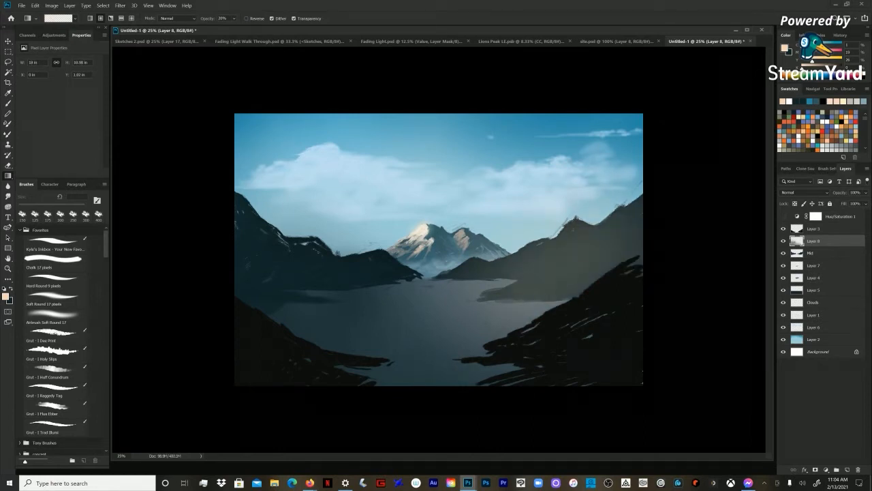
pyautogui.press('b')
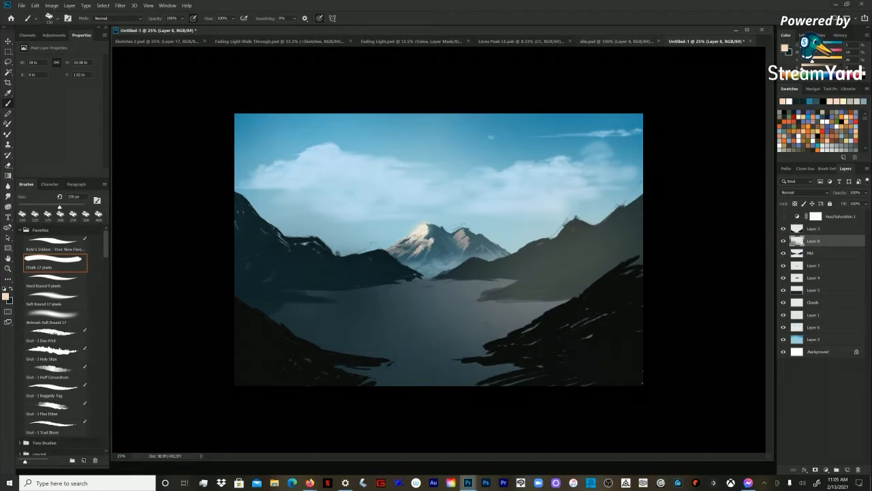
# Step: Examine the lighting and atmosphere of the curved rock painting and neighbouring artworks in site.psd, and return to the lake painting
pyautogui.click(613, 41)
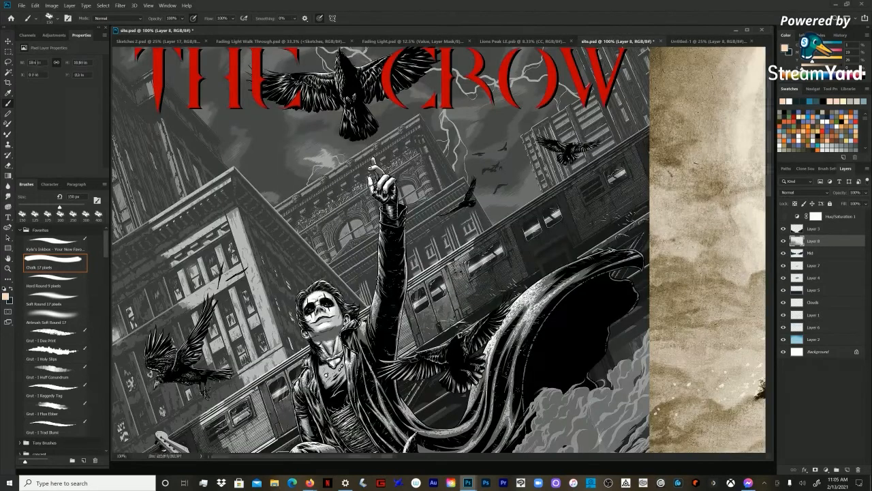
pyautogui.moveTo(723, 225); pyautogui.dragTo(163, 225)
pyautogui.moveTo(763, 263); pyautogui.dragTo(733, 230)
pyautogui.press('z')
pyautogui.keyDown('alt'); pyautogui.click(498, 229); pyautogui.keyUp('alt')
pyautogui.moveTo(497, 228); pyautogui.dragTo(375, 188)
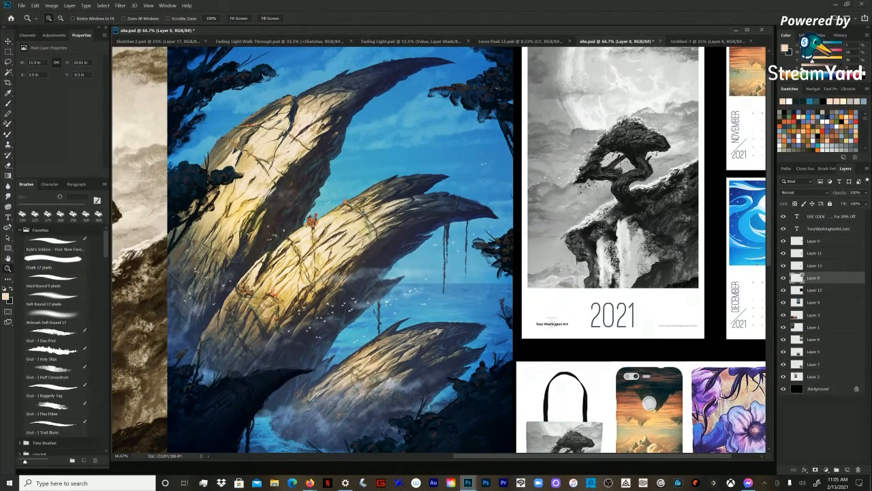
pyautogui.moveTo(382, 273); pyautogui.dragTo(378, 284)
pyautogui.press('b')
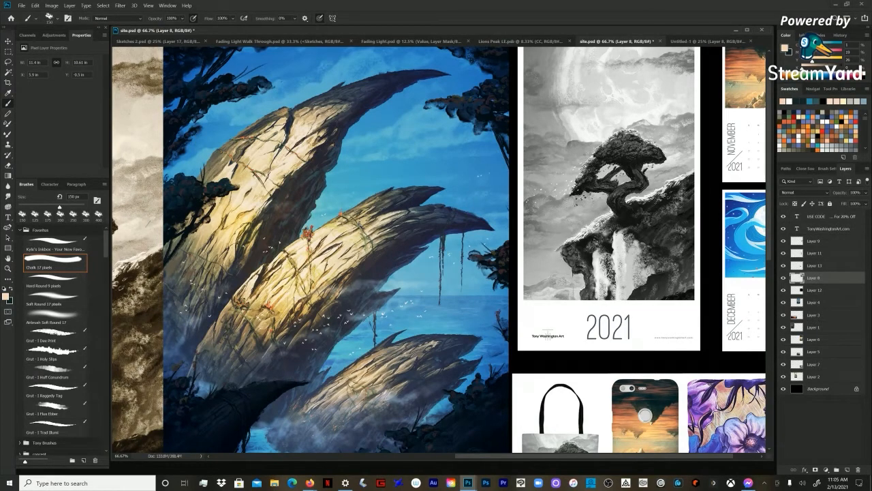
pyautogui.moveTo(594, 456); pyautogui.dragTo(459, 456)
pyautogui.moveTo(439, 250); pyautogui.dragTo(440, 254)
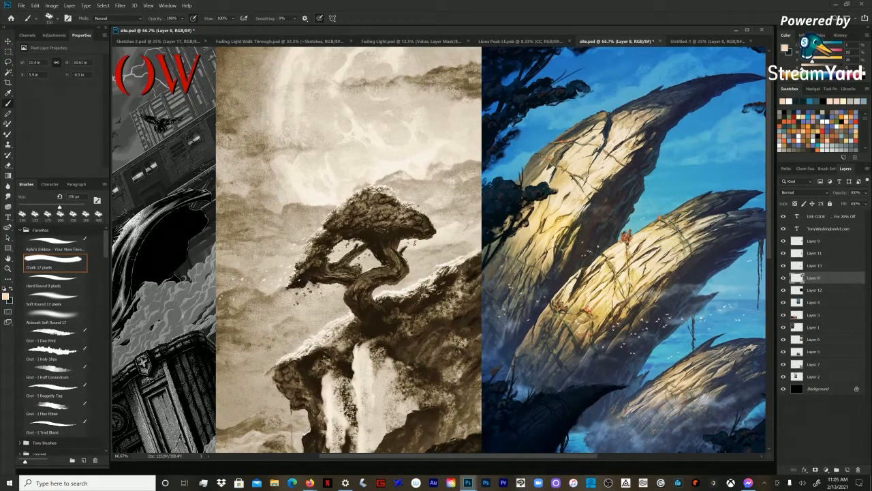
pyautogui.moveTo(614, 246); pyautogui.dragTo(236, 253)
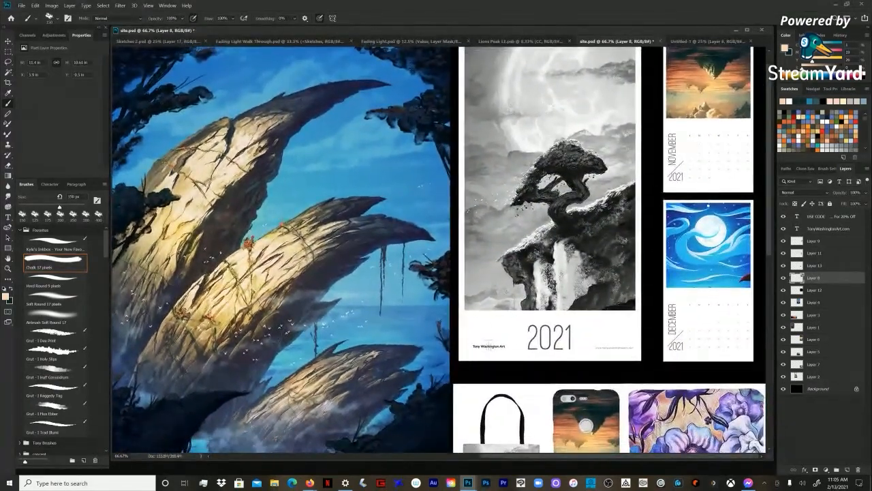
pyautogui.click(708, 41)
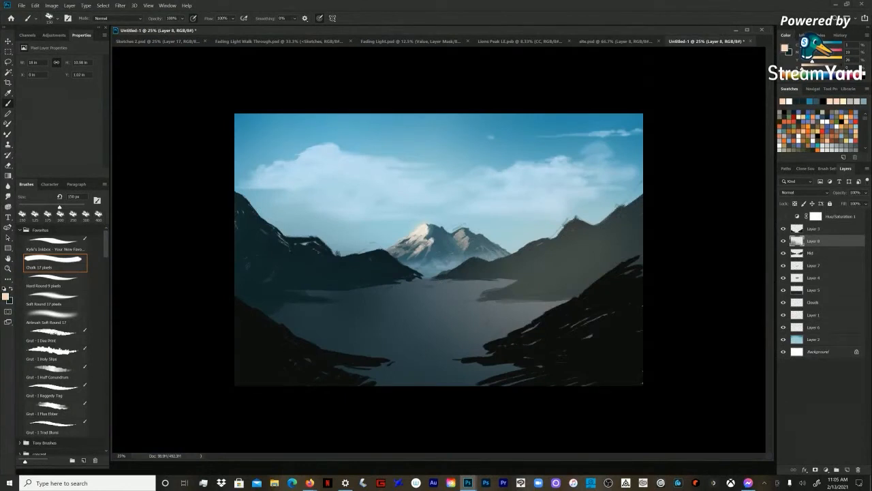
# Step: Compare the scene with and without Layer 8, leave that layer hidden, and select the Mid layer
pyautogui.hotkey('ctrl', '+')
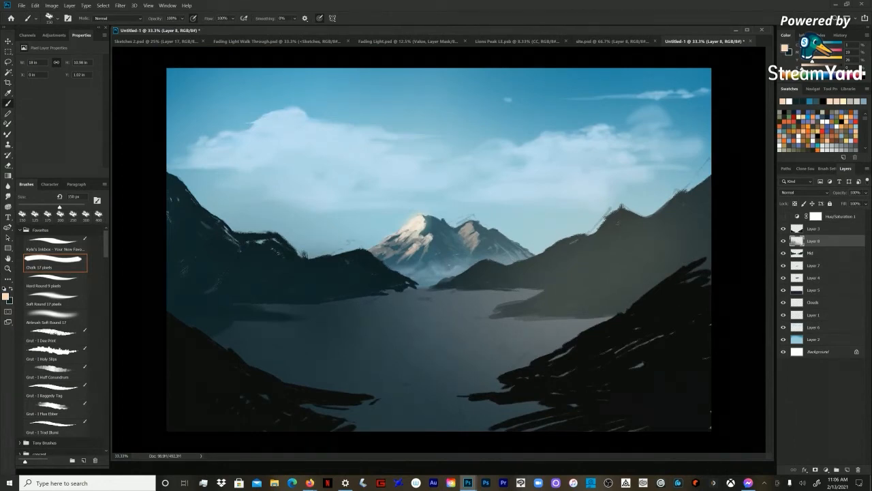
pyautogui.click(783, 241)
pyautogui.click(783, 241)
pyautogui.click(784, 242)
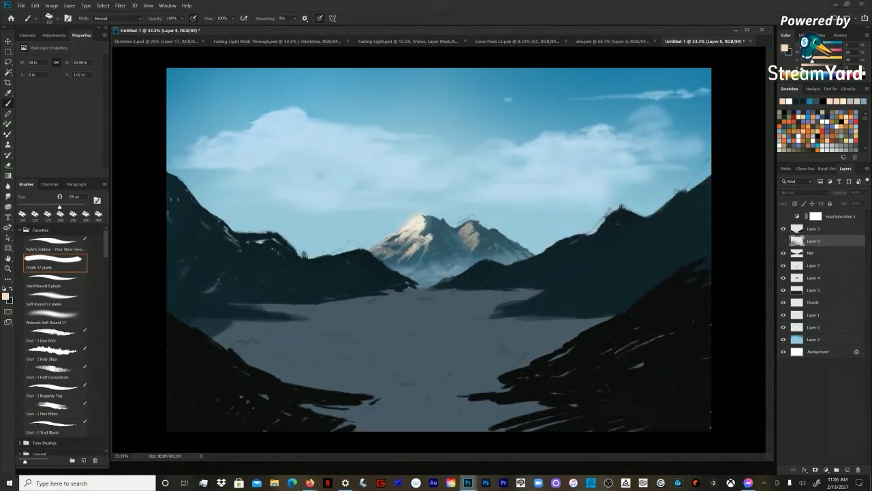
pyautogui.click(783, 241)
pyautogui.click(784, 241)
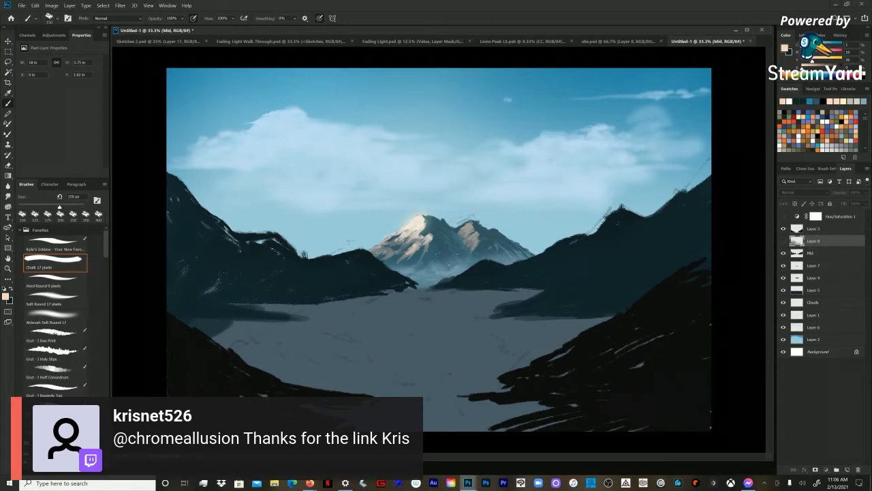
pyautogui.click(813, 253)
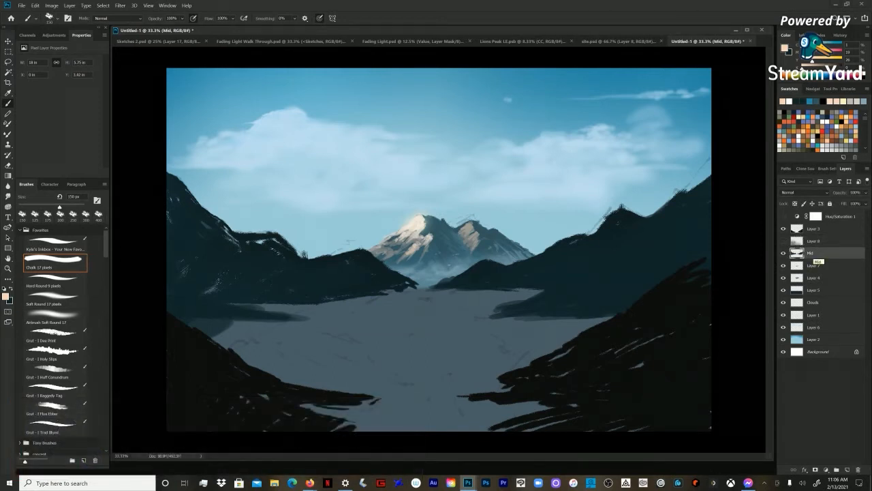
# Step: Check the Mid layer's shapes by toggling its visibility, and sample dark teal from the right hills for the brush
pyautogui.moveTo(773, 460); pyautogui.dragTo(774, 470)
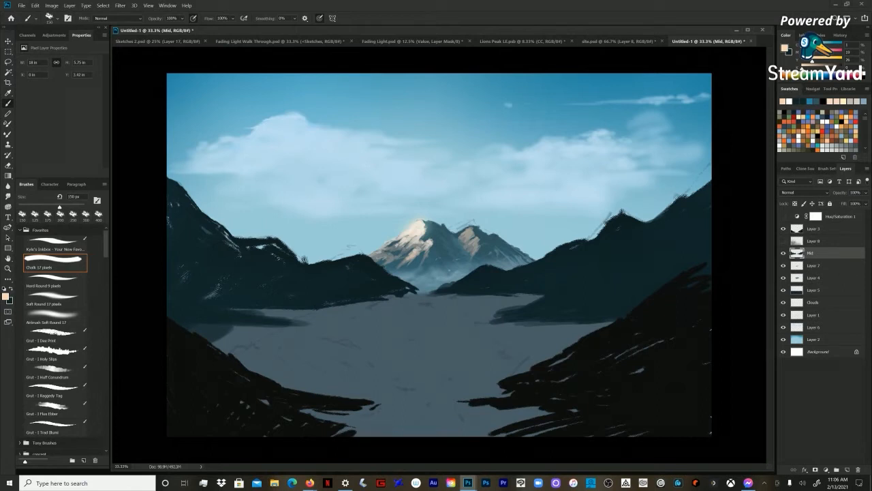
pyautogui.click(783, 252)
pyautogui.click(783, 253)
pyautogui.keyDown('alt'); pyautogui.click(631, 238); pyautogui.keyUp('alt')
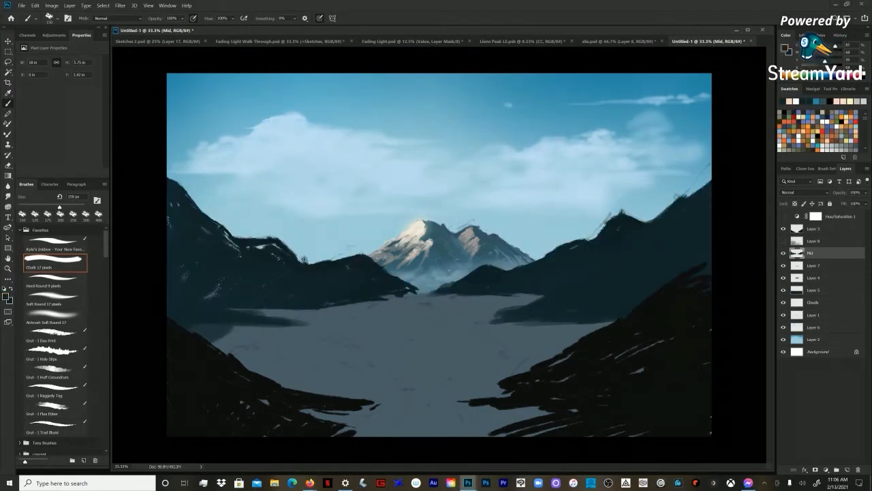
pyautogui.press('z')
pyautogui.hotkey('ctrl', '-')
pyautogui.hotkey('ctrl', '+')
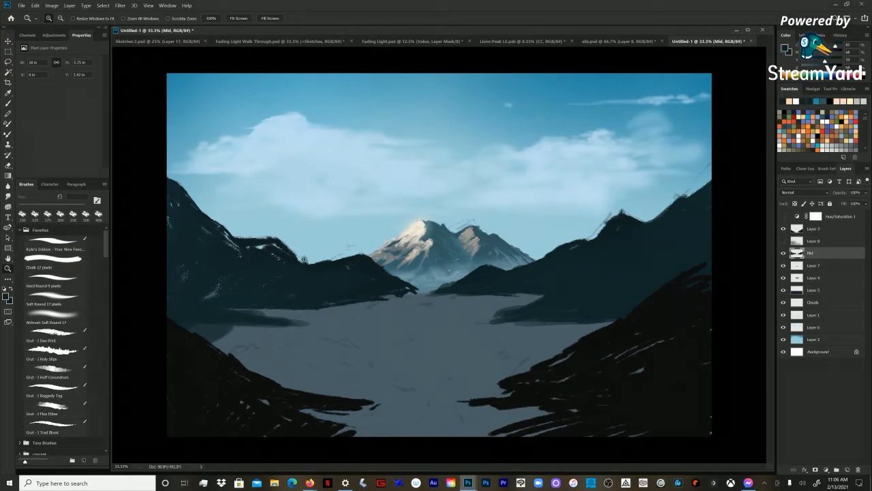
pyautogui.press('b')
pyautogui.click(783, 253)
pyautogui.click(783, 253)
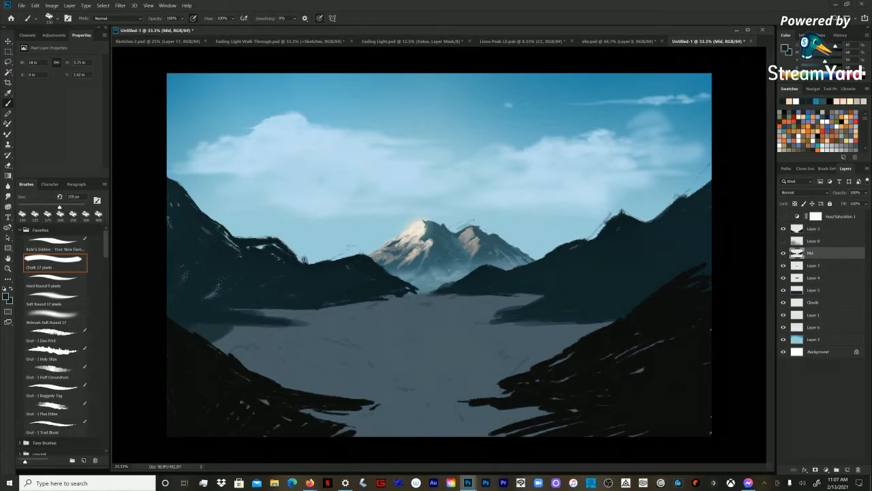
# Step: Refine the right mid-ground shoreline with smaller dark teal Chalk strokes down to the foreground slope, and enlarge the brush again
pyautogui.press('[')
pyautogui.press('[')
pyautogui.press('[')
pyautogui.press('[')
pyautogui.press('[')
pyautogui.moveTo(507, 307)
pyautogui.mouseDown()
pyautogui.moveTo(475, 318)
pyautogui.moveTo(514, 309)
pyautogui.moveTo(599, 330)
pyautogui.mouseUp()
pyautogui.press(']')
pyautogui.press(']')
pyautogui.press(']')
pyautogui.press(']')
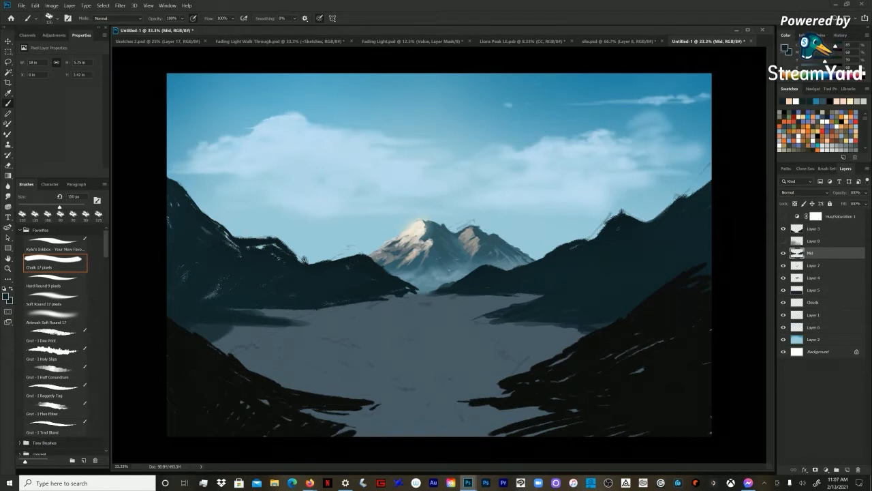
# Step: Set a lighter grey-teal and brush Chalk highlights at 100 px onto the right hills, their descending ridge and the small hill beside the distant mountain
pyautogui.click(828, 45)
pyautogui.press('[')
pyautogui.press('[')
pyautogui.moveTo(586, 290)
pyautogui.mouseDown()
pyautogui.moveTo(646, 252)
pyautogui.moveTo(606, 233)
pyautogui.moveTo(611, 225)
pyautogui.mouseUp()
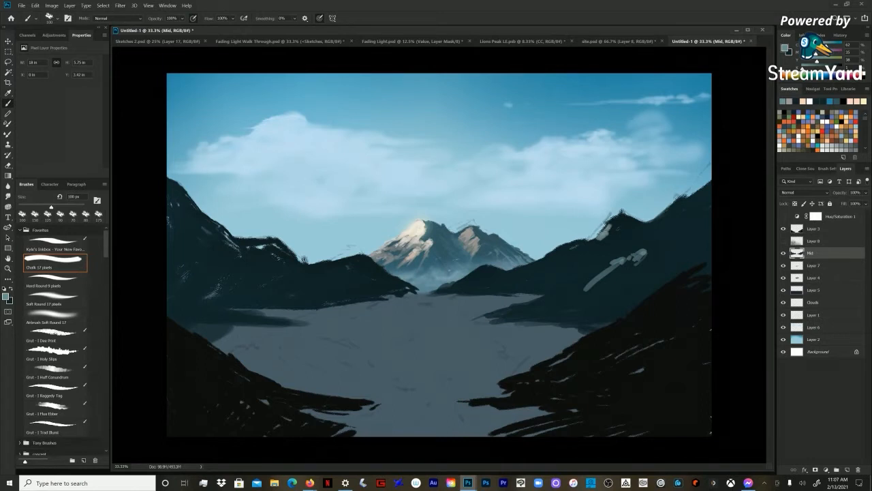
pyautogui.moveTo(562, 247)
pyautogui.mouseDown()
pyautogui.moveTo(530, 266)
pyautogui.moveTo(546, 261)
pyautogui.mouseUp()
pyautogui.moveTo(560, 250); pyautogui.dragTo(552, 256)
pyautogui.moveTo(549, 255); pyautogui.dragTo(502, 274)
pyautogui.moveTo(479, 271)
pyautogui.mouseDown()
pyautogui.moveTo(467, 278)
pyautogui.moveTo(478, 276)
pyautogui.moveTo(466, 286)
pyautogui.moveTo(473, 282)
pyautogui.mouseUp()
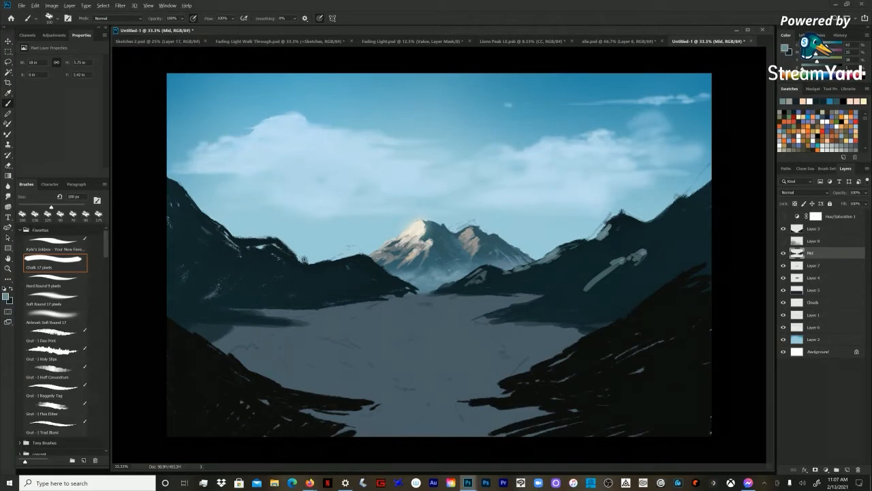
# Step: Shape the highlight on the small hill beside the distant mountain with dark teal sampled from the hills, using a 90 px brush
pyautogui.keyDown('alt'); pyautogui.click(487, 272); pyautogui.keyUp('alt')
pyautogui.moveTo(488, 267)
pyautogui.mouseDown()
pyautogui.moveTo(480, 271)
pyautogui.moveTo(485, 281)
pyautogui.moveTo(468, 282)
pyautogui.mouseUp()
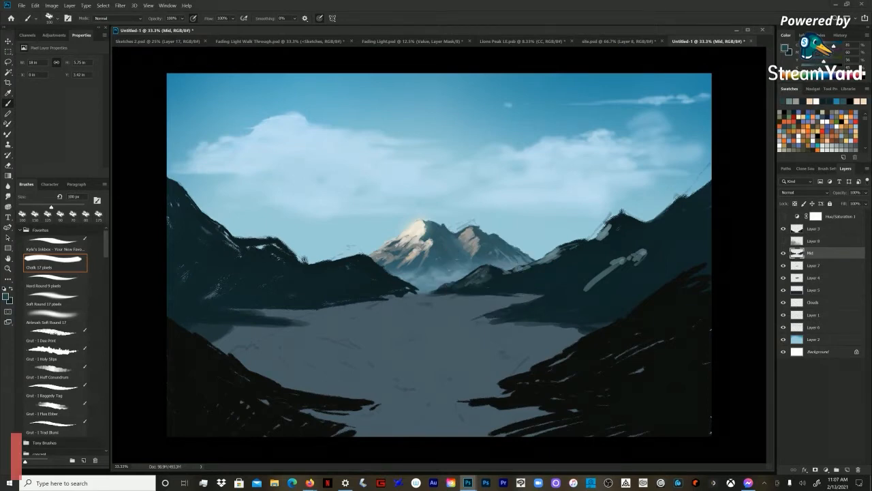
pyautogui.press('[')
pyautogui.keyDown('alt'); pyautogui.click(534, 274); pyautogui.keyUp('alt')
pyautogui.press(']')
pyautogui.moveTo(528, 266); pyautogui.dragTo(490, 267)
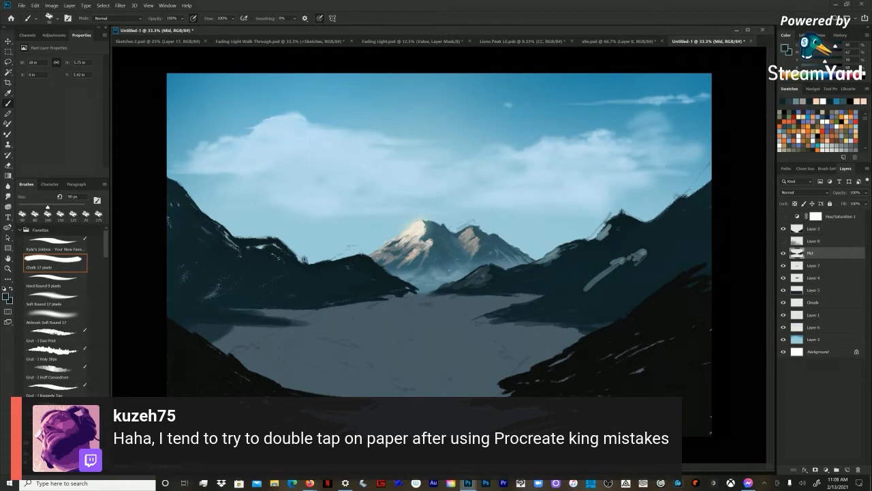
# Step: Shade around the highlight on the lower right ridge with sampled dark teal Chalk dabs, varying the brush between 70 and 100 px
pyautogui.press('[')
pyautogui.press('[')
pyautogui.press('[')
pyautogui.press(']')
pyautogui.press(']')
pyautogui.press(']')
pyautogui.press(']')
pyautogui.press('[')
pyautogui.press('[')
pyautogui.press('[')
pyautogui.press('[')
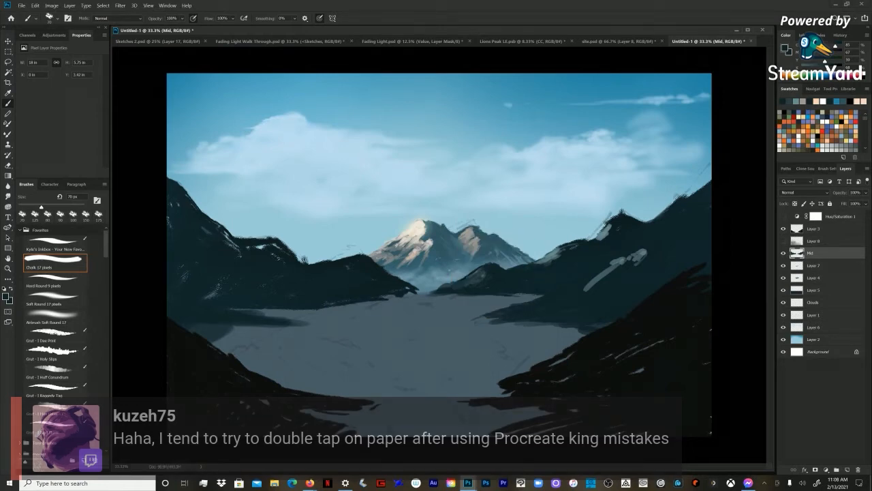
pyautogui.keyDown('alt'); pyautogui.click(540, 271); pyautogui.keyUp('alt')
pyautogui.moveTo(553, 254)
pyautogui.mouseDown()
pyautogui.moveTo(537, 263)
pyautogui.moveTo(549, 266)
pyautogui.mouseUp()
pyautogui.press(']')
pyautogui.press(']')
pyautogui.press(']')
pyautogui.keyDown('alt'); pyautogui.click(555, 256); pyautogui.keyUp('alt')
pyautogui.keyDown('alt'); pyautogui.click(564, 262); pyautogui.keyUp('alt')
pyautogui.keyDown('alt'); pyautogui.click(550, 272); pyautogui.keyUp('alt')
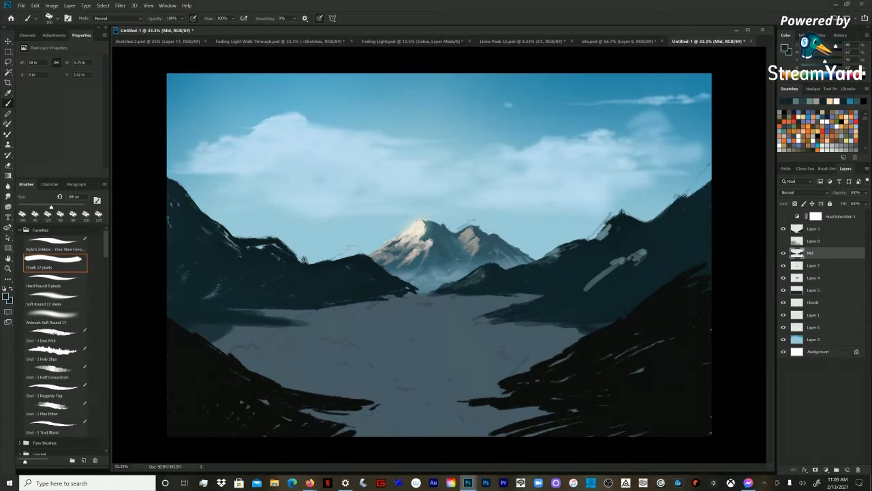
# Step: Build up the blue-grey highlight on the lower right ridge with smaller Chalk strokes down to 70 px, and touch up the small hill
pyautogui.keyDown('alt'); pyautogui.click(565, 252); pyautogui.keyUp('alt')
pyautogui.moveTo(561, 251)
pyautogui.mouseDown()
pyautogui.moveTo(550, 255)
pyautogui.moveTo(556, 259)
pyautogui.mouseUp()
pyautogui.keyDown('alt'); pyautogui.click(558, 249); pyautogui.keyUp('alt')
pyautogui.moveTo(566, 258); pyautogui.dragTo(555, 263)
pyautogui.press('[')
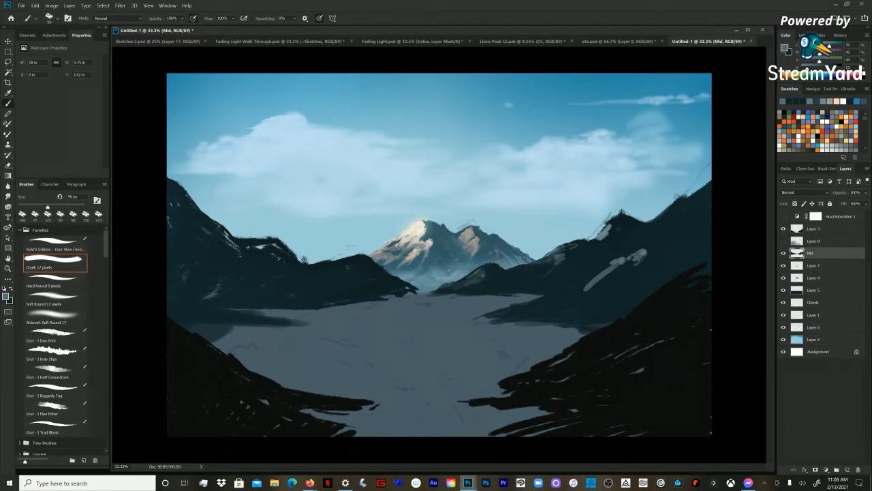
pyautogui.press('[')
pyautogui.press('[')
pyautogui.moveTo(561, 252); pyautogui.dragTo(553, 256)
pyautogui.keyDown('alt'); pyautogui.click(459, 286); pyautogui.keyUp('alt')
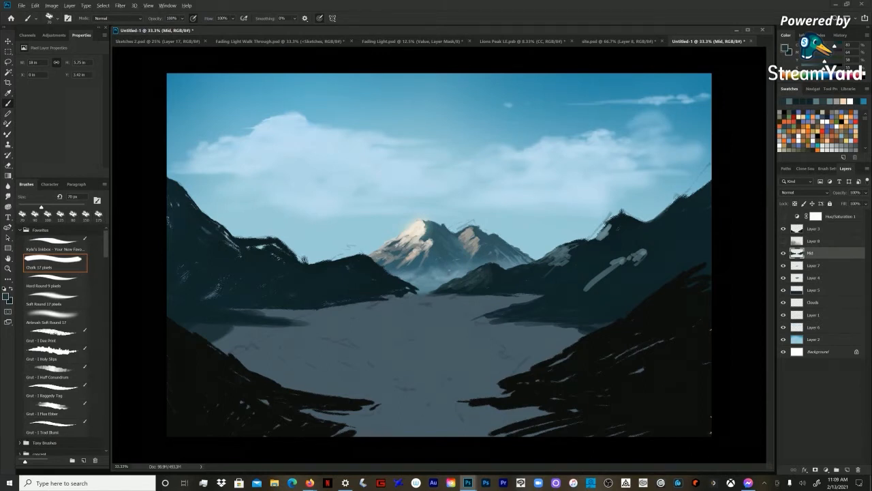
# Step: Cover the light patch below the right peak with sampled dark teal, using Chalk strokes at 80 px
pyautogui.keyDown('alt'); pyautogui.click(540, 271); pyautogui.keyUp('alt')
pyautogui.press(']')
pyautogui.press(']')
pyautogui.press(']')
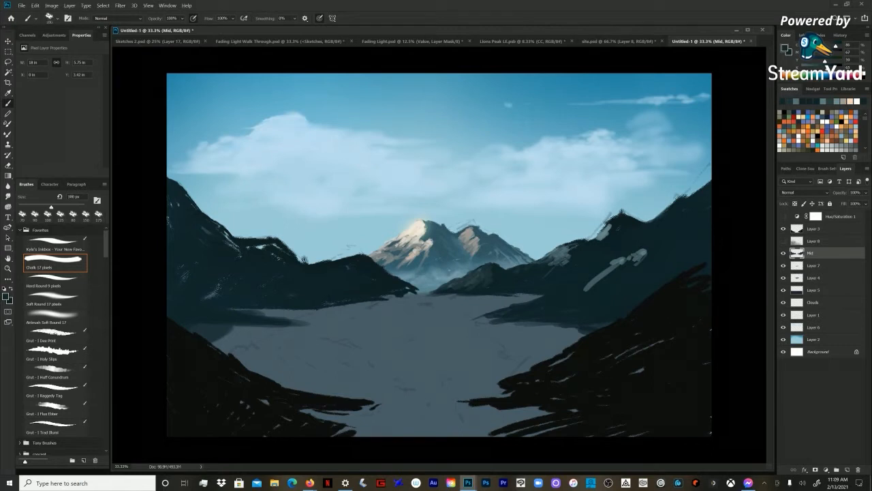
pyautogui.press(']')
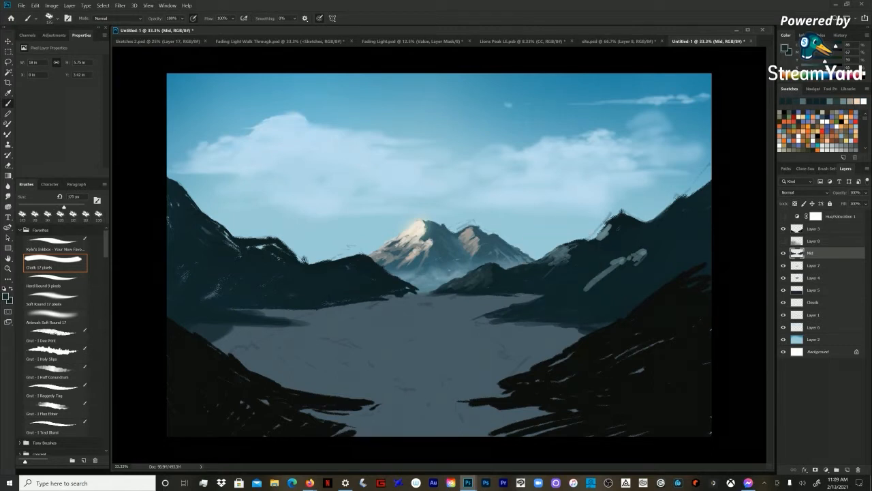
pyautogui.keyDown('alt'); pyautogui.click(580, 271); pyautogui.keyUp('alt')
pyautogui.press('[')
pyautogui.press('[')
pyautogui.press('[')
pyautogui.press('[')
pyautogui.moveTo(607, 227); pyautogui.dragTo(601, 237)
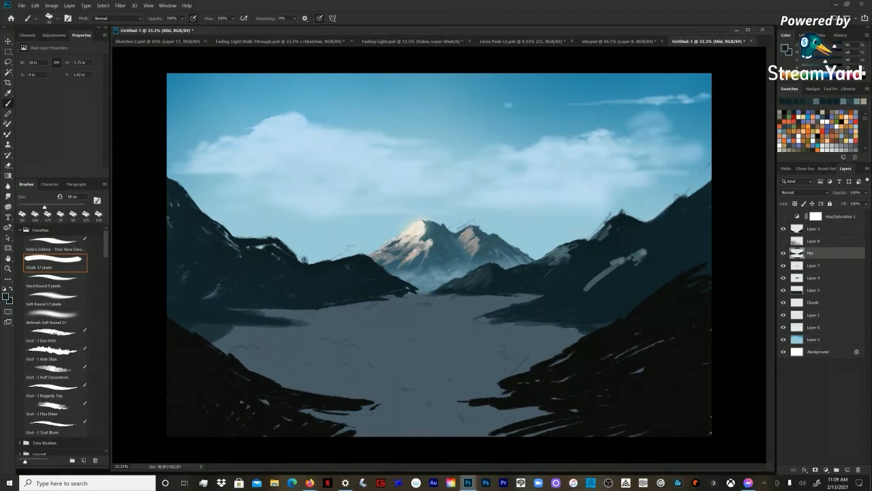
pyautogui.moveTo(606, 223); pyautogui.dragTo(590, 238)
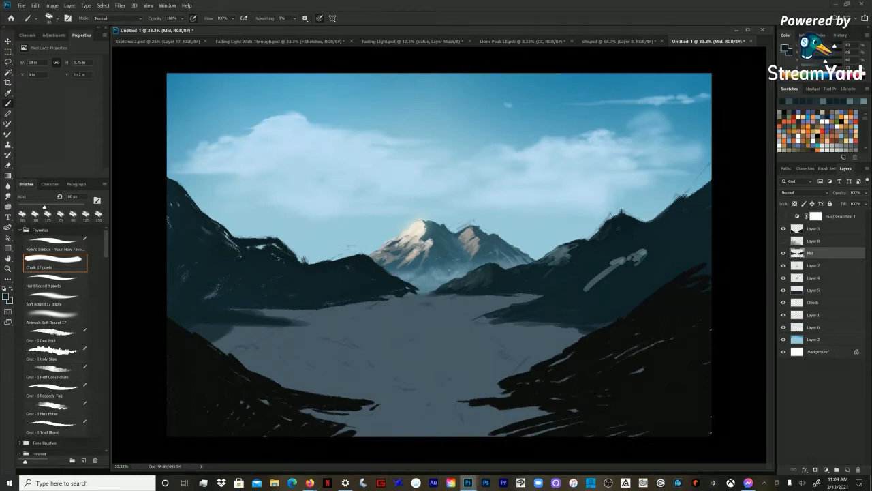
# Step: Sample the ridge's blue-grey and rework the patch below the right peak, blending it into the dark teal slope
pyautogui.keyDown('alt'); pyautogui.click(561, 254); pyautogui.keyUp('alt')
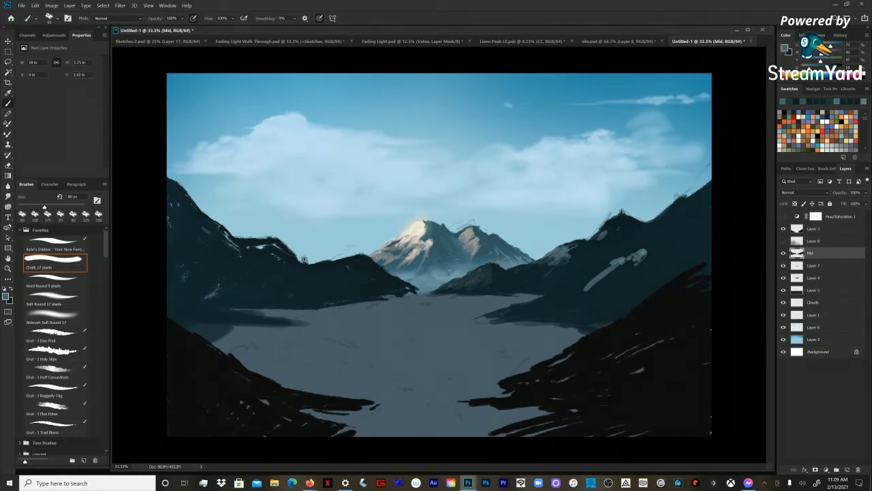
pyautogui.keyDown('alt'); pyautogui.click(603, 235); pyautogui.keyUp('alt')
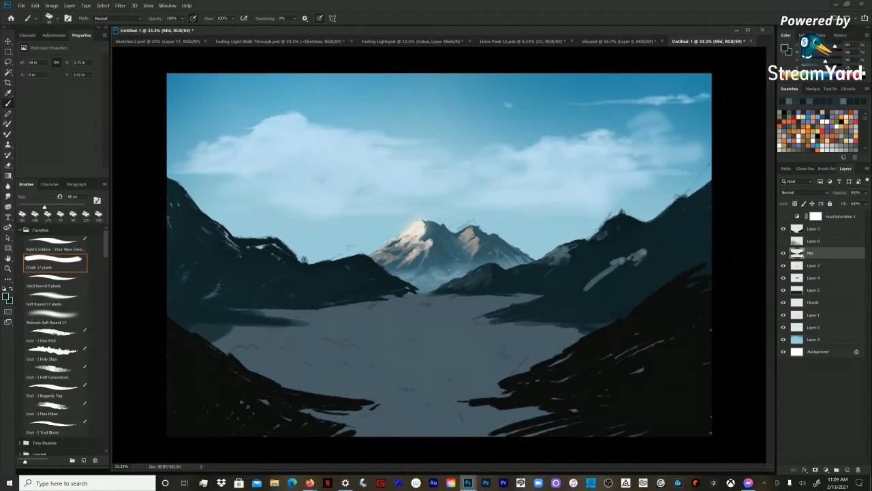
pyautogui.keyDown('alt'); pyautogui.click(602, 238); pyautogui.keyUp('alt')
pyautogui.keyDown('alt'); pyautogui.click(603, 233); pyautogui.keyUp('alt')
pyautogui.keyDown('alt'); pyautogui.click(603, 234); pyautogui.keyUp('alt')
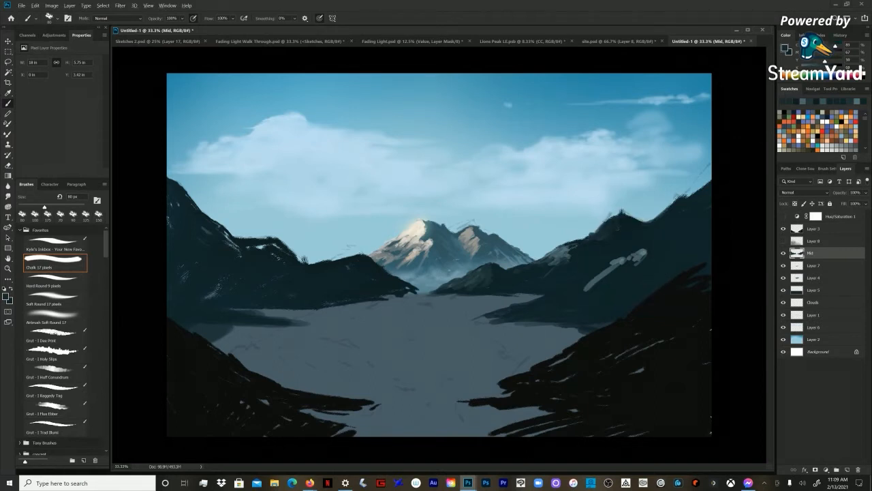
# Step: Sample the pale patch on the right hill and extend it as an 80 px Chalk band diagonally down toward the shoreline
pyautogui.keyDown('alt'); pyautogui.click(641, 254); pyautogui.keyUp('alt')
pyautogui.moveTo(638, 248)
pyautogui.mouseDown()
pyautogui.moveTo(567, 289)
pyautogui.moveTo(573, 283)
pyautogui.mouseUp()
pyautogui.moveTo(568, 284)
pyautogui.mouseDown()
pyautogui.moveTo(543, 299)
pyautogui.moveTo(570, 284)
pyautogui.moveTo(576, 289)
pyautogui.moveTo(539, 297)
pyautogui.mouseUp()
pyautogui.moveTo(569, 283)
pyautogui.mouseDown()
pyautogui.moveTo(560, 288)
pyautogui.moveTo(583, 277)
pyautogui.mouseUp()
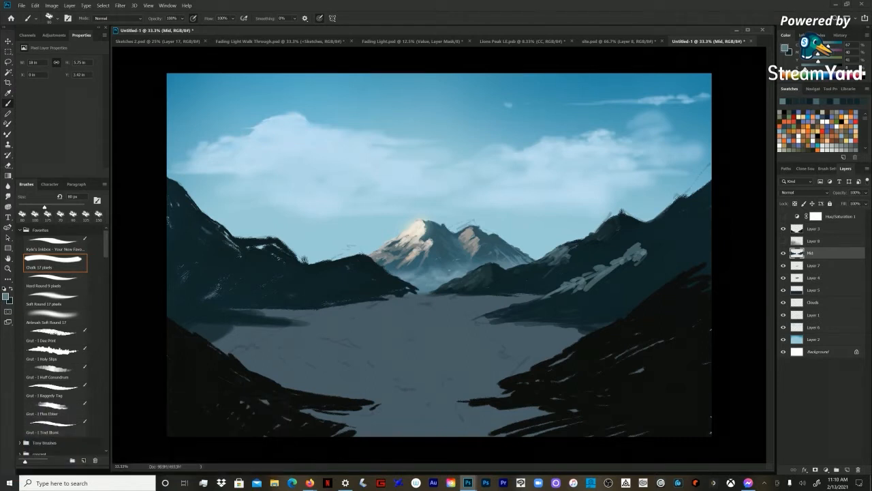
# Step: Extend the left hills' shoreline into the lake with dark teal sampled from the left slope and a 200 px Chalk brush
pyautogui.keyDown('alt'); pyautogui.click(190, 226); pyautogui.keyUp('alt')
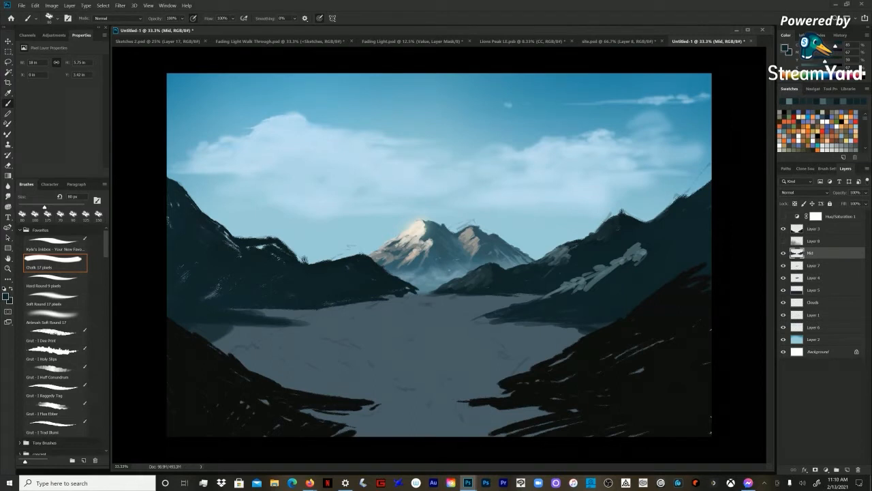
pyautogui.press(']')
pyautogui.press(']')
pyautogui.press(']')
pyautogui.press(']')
pyautogui.press(']')
pyautogui.press(']')
pyautogui.moveTo(319, 310)
pyautogui.mouseDown()
pyautogui.moveTo(379, 310)
pyautogui.moveTo(350, 305)
pyautogui.moveTo(416, 298)
pyautogui.moveTo(378, 310)
pyautogui.moveTo(398, 313)
pyautogui.moveTo(348, 315)
pyautogui.moveTo(383, 308)
pyautogui.mouseUp()
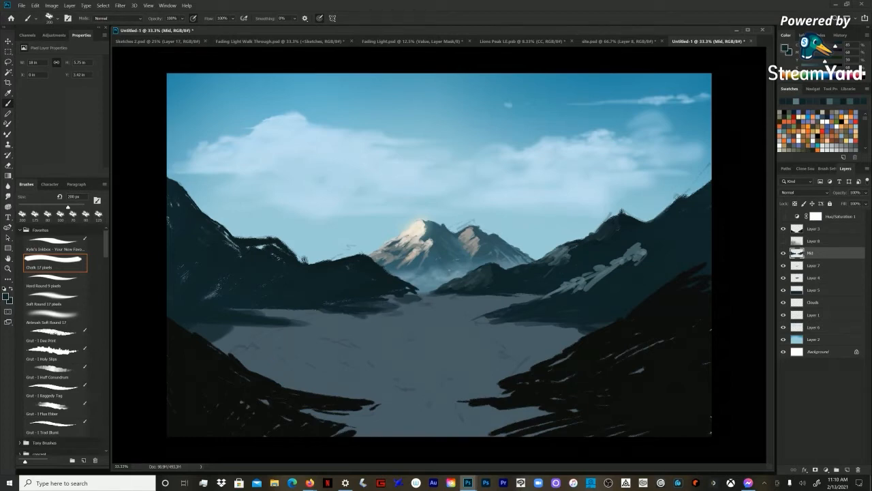
pyautogui.moveTo(262, 311)
pyautogui.mouseDown()
pyautogui.moveTo(229, 311)
pyautogui.moveTo(197, 327)
pyautogui.mouseUp()
pyautogui.moveTo(216, 292); pyautogui.dragTo(206, 297)
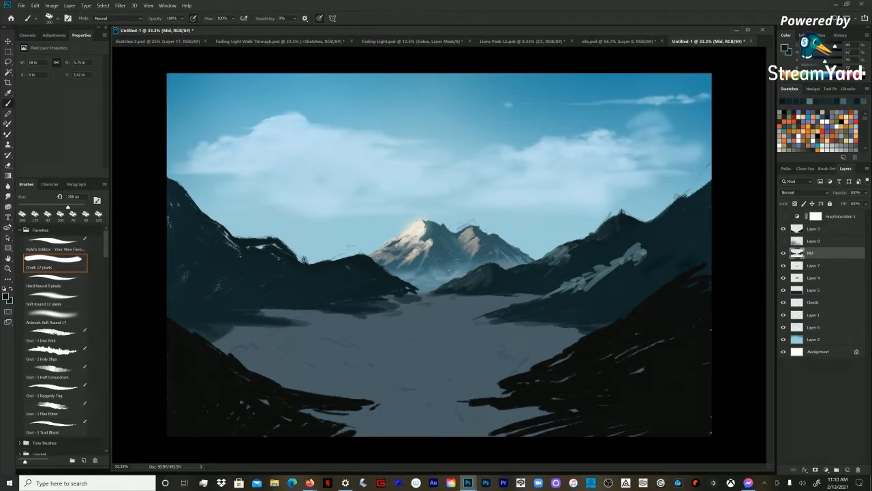
# Step: Continue the pale band up the far right slope with muted grey-teal Chalk strokes at 175 px
pyautogui.moveTo(633, 251)
pyautogui.mouseDown()
pyautogui.moveTo(641, 259)
pyautogui.moveTo(676, 250)
pyautogui.moveTo(701, 228)
pyautogui.mouseUp()
pyautogui.press('[')
pyautogui.moveTo(685, 241); pyautogui.dragTo(669, 244)
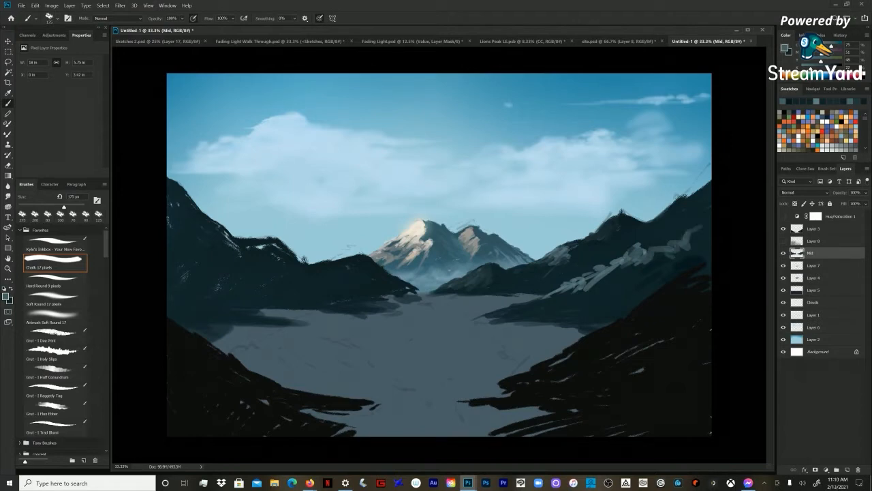
pyautogui.hotkey('alt', 'e')
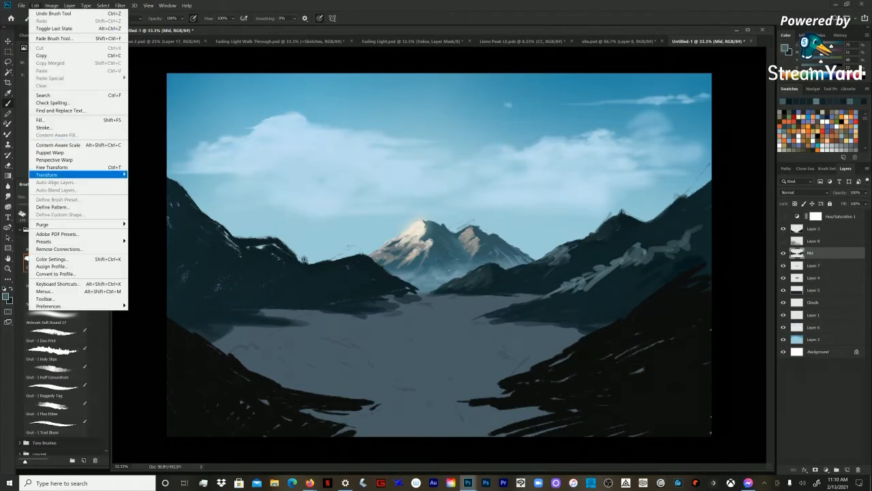
pyautogui.moveTo(75, 175)
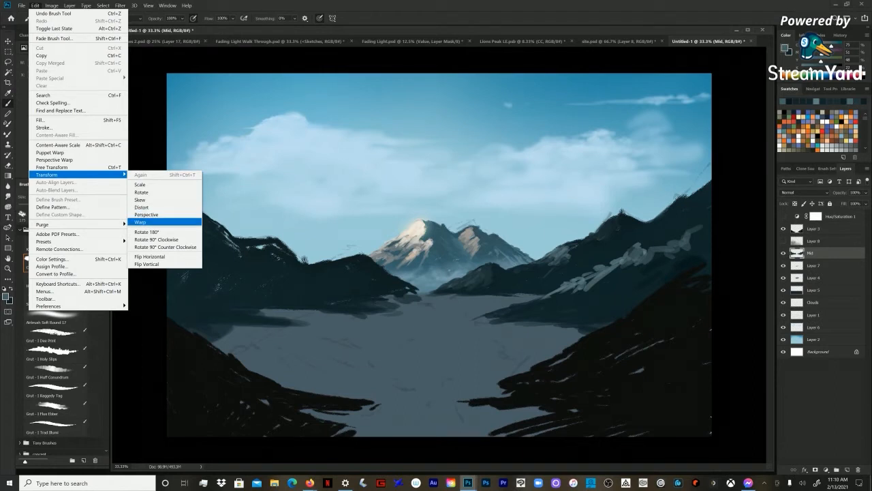
pyautogui.press('Escape')
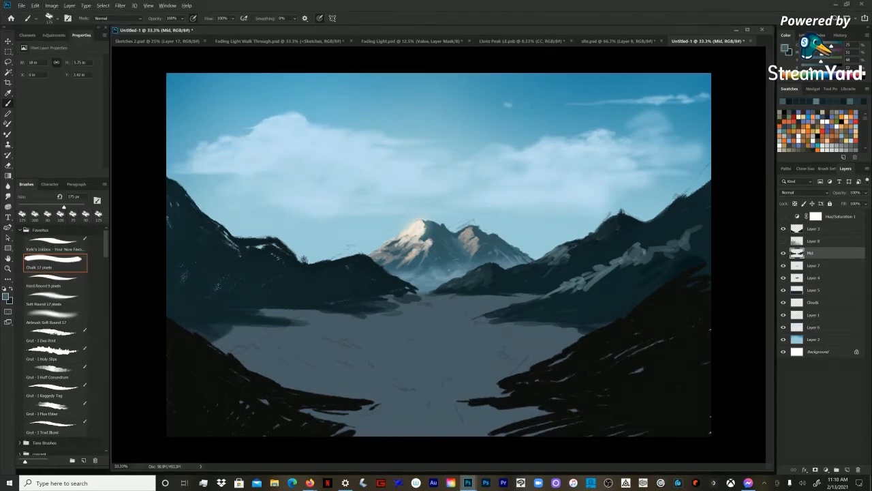
pyautogui.click(120, 5)
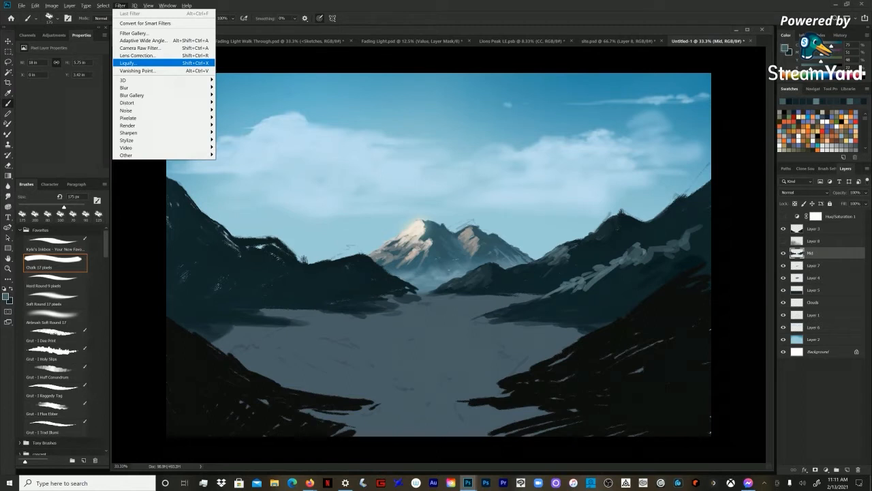
pyautogui.click(483, 30)
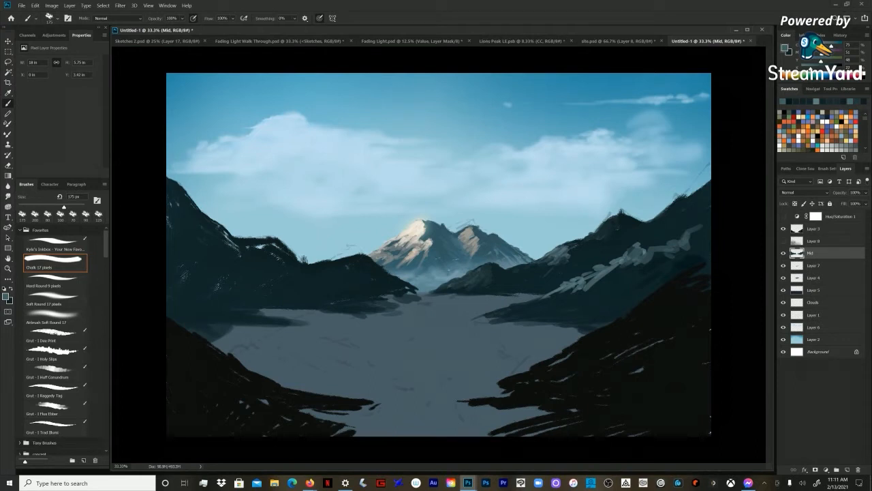
# Step: Sample the pale band's grey-teal and thicken its lower edge on the right hill with Chalk strokes at 100 px
pyautogui.keyDown('alt'); pyautogui.click(628, 259); pyautogui.keyUp('alt')
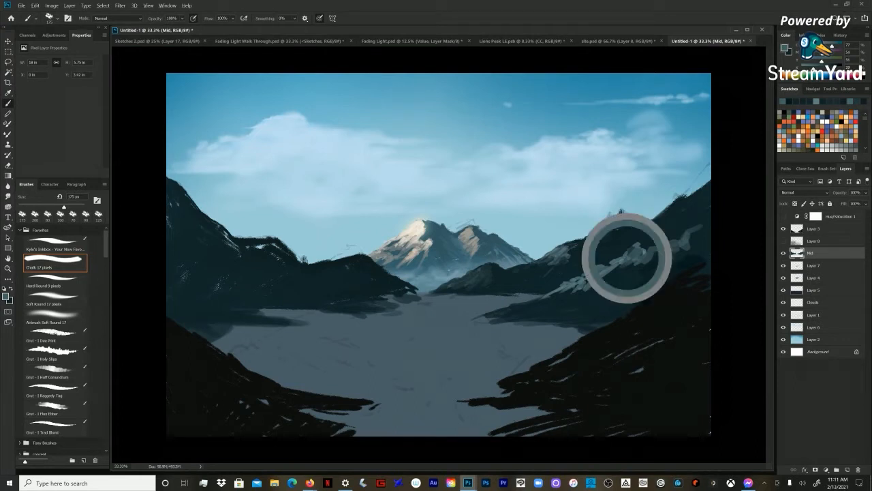
pyautogui.moveTo(637, 263); pyautogui.dragTo(609, 277)
pyautogui.press('[')
pyautogui.press('[')
pyautogui.press('[')
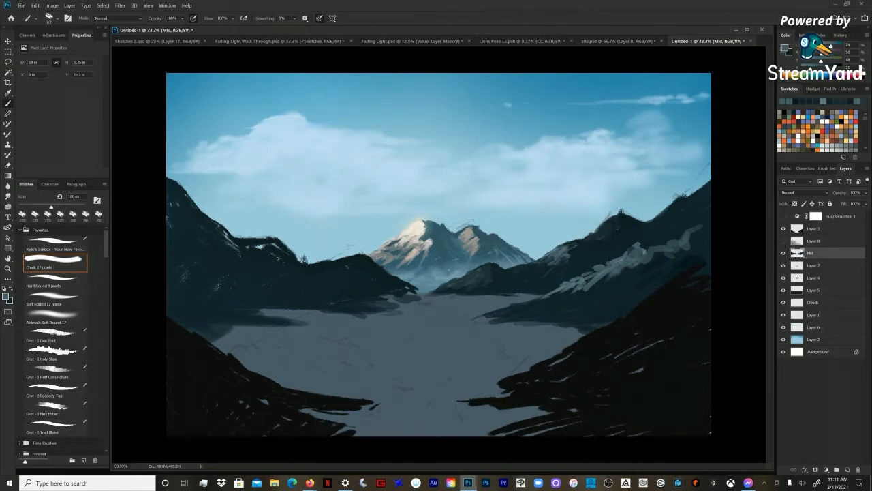
pyautogui.moveTo(626, 268)
pyautogui.mouseDown()
pyautogui.moveTo(614, 287)
pyautogui.moveTo(619, 280)
pyautogui.mouseUp()
pyautogui.moveTo(640, 267); pyautogui.dragTo(625, 280)
pyautogui.press(']')
# Step: Sample dark teal from the right hill, carve shadow into the pale band's upper edge, and reduce the brush to 80 px
pyautogui.keyDown('alt'); pyautogui.click(642, 276); pyautogui.keyUp('alt')
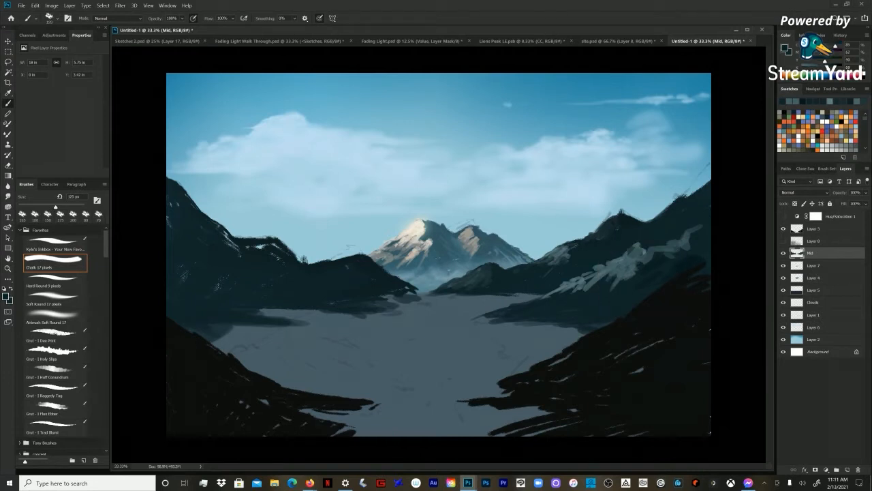
pyautogui.moveTo(651, 253); pyautogui.dragTo(641, 257)
pyautogui.moveTo(649, 251); pyautogui.dragTo(643, 255)
pyautogui.press('[')
pyautogui.press('[')
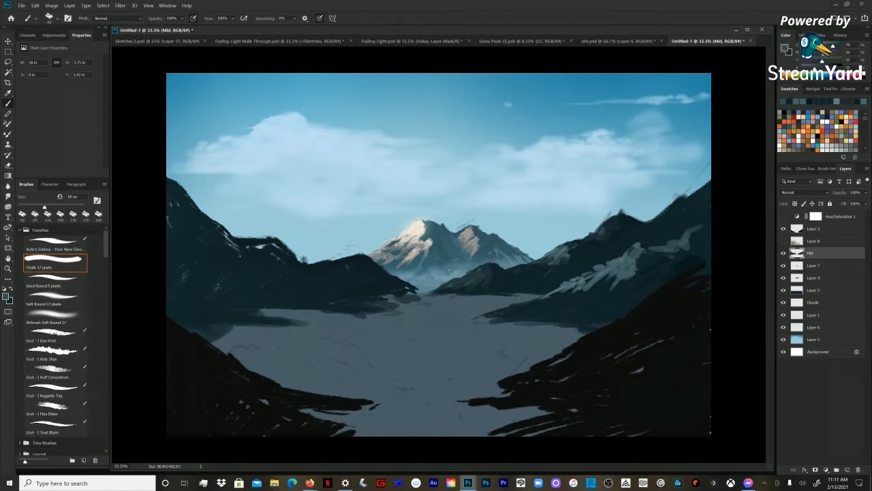
# Step: Brush muted teal light onto the slope below the right peak and the far right ridge, enlarging the Chalk brush to 125 px
pyautogui.moveTo(596, 228)
pyautogui.mouseDown()
pyautogui.moveTo(583, 239)
pyautogui.moveTo(615, 248)
pyautogui.moveTo(593, 265)
pyautogui.mouseUp()
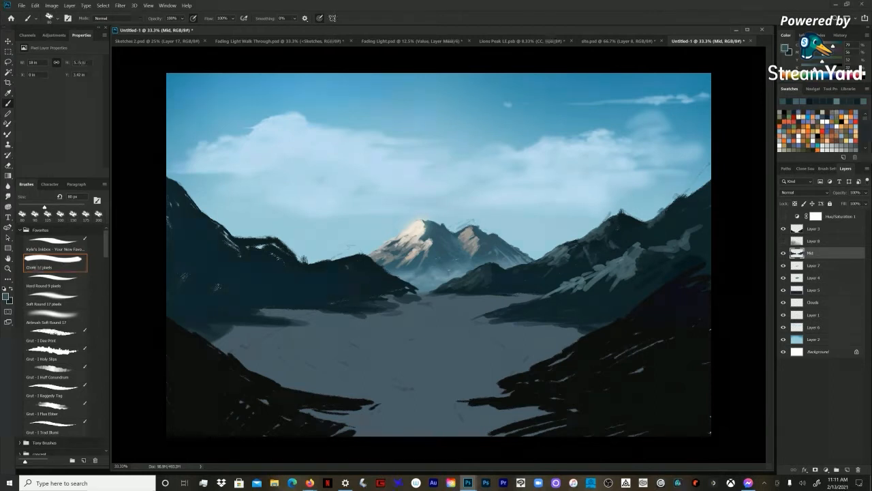
pyautogui.press(']')
pyautogui.press(']')
pyautogui.press(']')
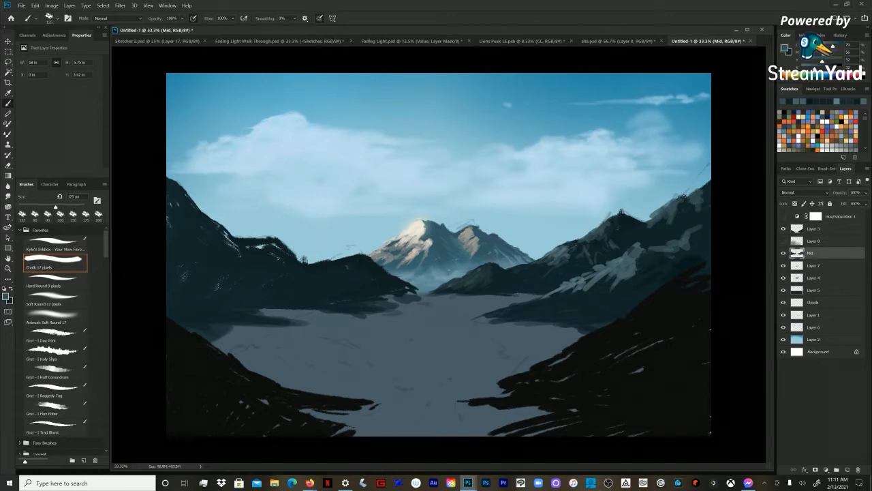
# Step: Add muted teal strokes down the ridge from the right peak toward the lake, reducing the Chalk brush to 80 px
pyautogui.moveTo(598, 224); pyautogui.dragTo(579, 238)
pyautogui.press('[')
pyautogui.press('[')
pyautogui.moveTo(571, 238); pyautogui.dragTo(551, 268)
pyautogui.press('[')
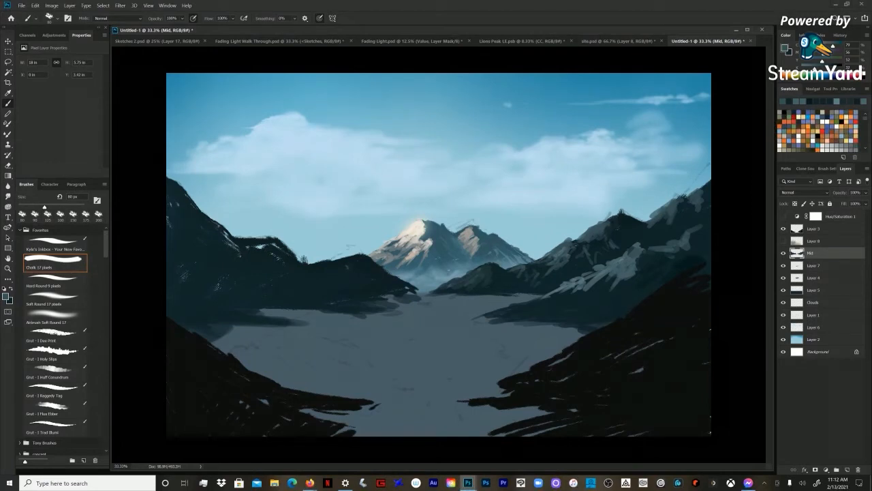
# Step: Brush muted teal along the left hills' crest, enlarge the brush to 125 px, and sample dark teal from the right slope
pyautogui.moveTo(259, 244); pyautogui.dragTo(266, 247)
pyautogui.press(']')
pyautogui.press(']')
pyautogui.press(']')
pyautogui.keyDown('alt'); pyautogui.click(592, 264); pyautogui.keyUp('alt')
pyautogui.keyDown('alt'); pyautogui.click(590, 267); pyautogui.keyUp('alt')
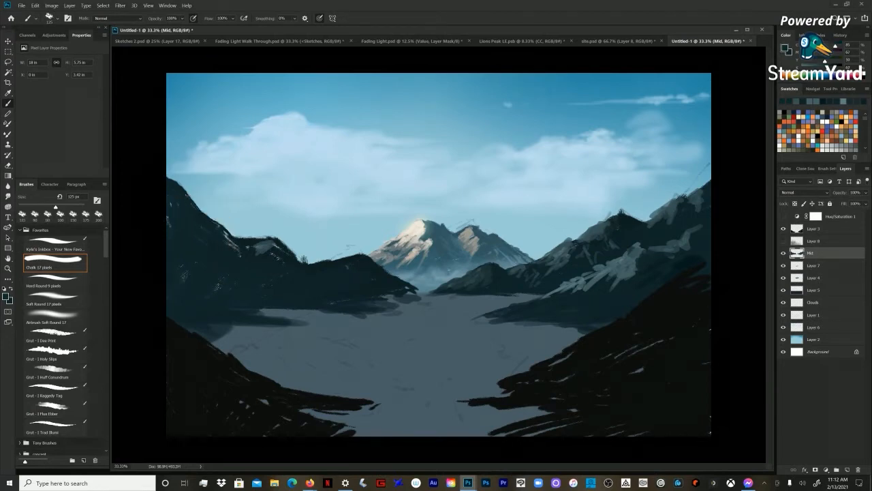
# Step: Deepen the left hills and solidify their shoreline toward the distant mountain with dark teal strokes from an enlarged Chalk brush
pyautogui.press(']')
pyautogui.press(']')
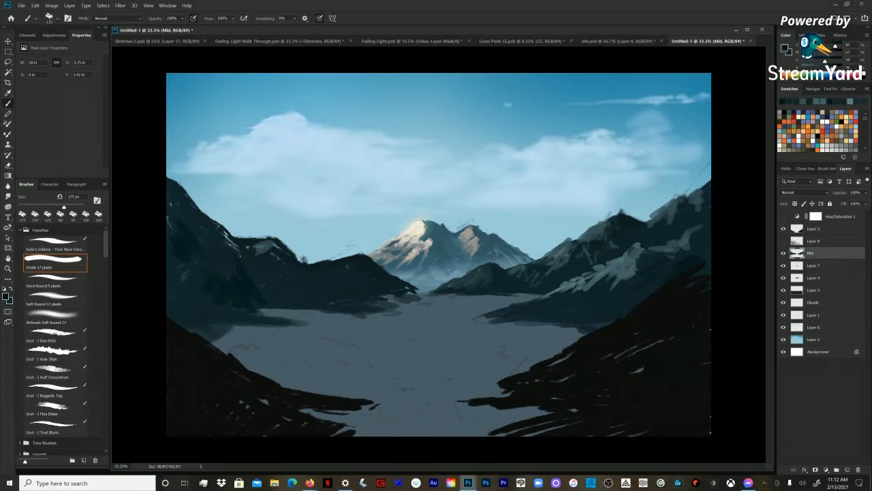
pyautogui.press(']')
pyautogui.press(']')
pyautogui.press(']')
pyautogui.press('[')
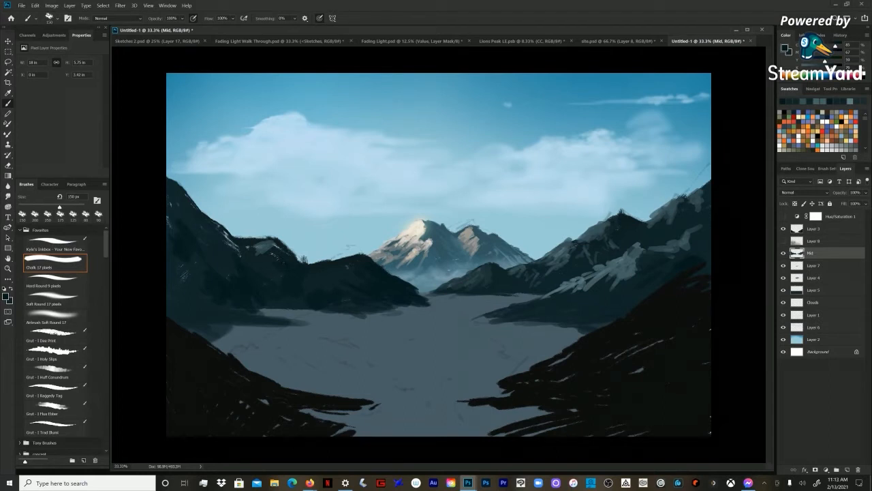
# Step: Rebuild the rounded left hill's peak with dark teal and lighter muted teal strokes, reducing the Chalk brush to 100 px
pyautogui.moveTo(304, 262); pyautogui.dragTo(288, 247)
pyautogui.moveTo(304, 259)
pyautogui.mouseDown()
pyautogui.moveTo(285, 244)
pyautogui.moveTo(311, 262)
pyautogui.moveTo(272, 235)
pyautogui.moveTo(263, 246)
pyautogui.moveTo(268, 236)
pyautogui.moveTo(255, 242)
pyautogui.mouseUp()
pyautogui.press('[')
pyautogui.press('[')
pyautogui.keyDown('alt'); pyautogui.click(257, 248); pyautogui.keyUp('alt')
pyautogui.press('[')
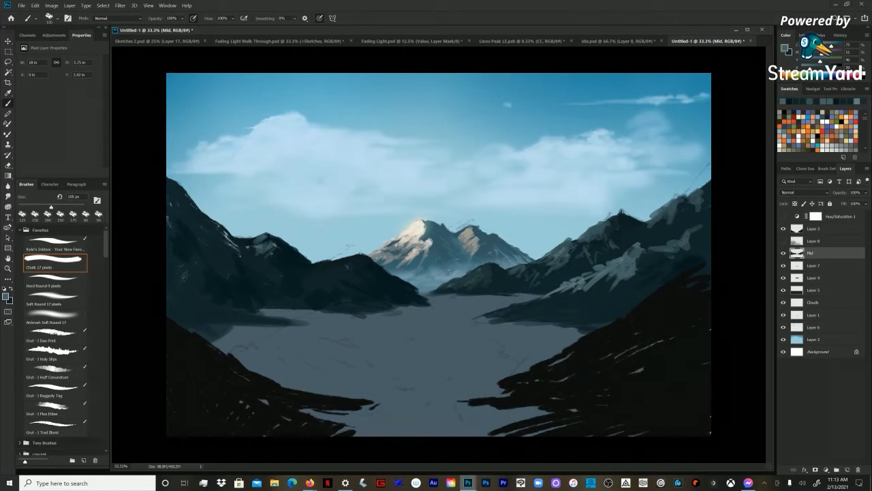
# Step: Model the small hill left of the distant mountain with sampled dark and muted teal strokes, reducing the Chalk brush to 70 px
pyautogui.moveTo(329, 261); pyautogui.dragTo(323, 263)
pyautogui.keyDown('alt'); pyautogui.click(324, 264); pyautogui.keyUp('alt')
pyautogui.moveTo(327, 264)
pyautogui.mouseDown()
pyautogui.moveTo(342, 274)
pyautogui.moveTo(320, 279)
pyautogui.moveTo(339, 274)
pyautogui.moveTo(350, 259)
pyautogui.moveTo(344, 274)
pyautogui.moveTo(327, 268)
pyautogui.mouseUp()
pyautogui.keyDown('alt'); pyautogui.click(350, 274); pyautogui.keyUp('alt')
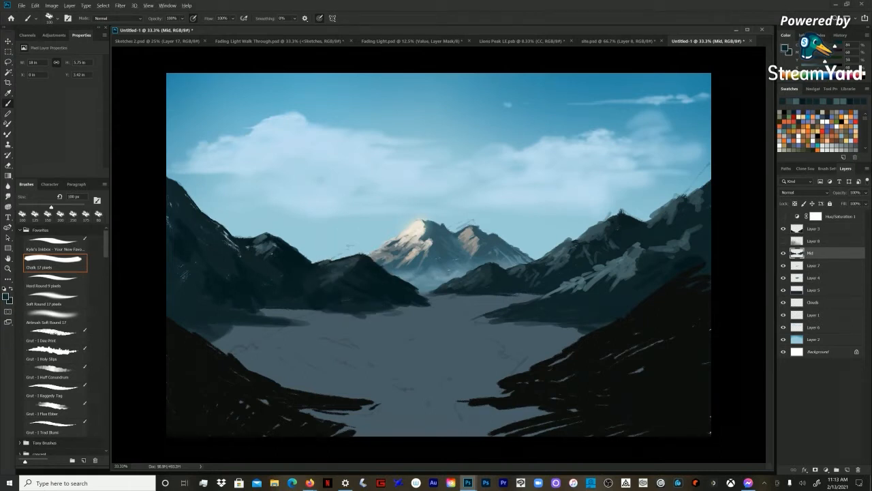
pyautogui.keyDown('alt'); pyautogui.click(355, 260); pyautogui.keyUp('alt')
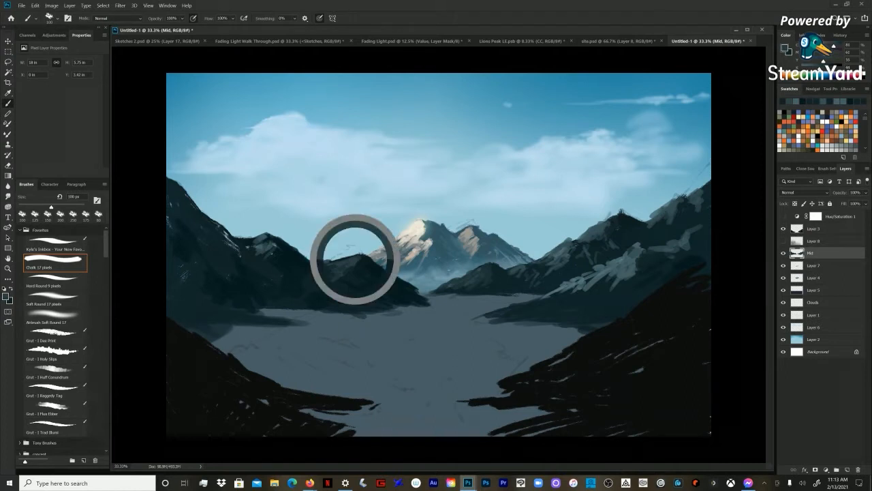
pyautogui.press('[')
pyautogui.press('[')
pyautogui.press('[')
pyautogui.moveTo(355, 255); pyautogui.dragTo(327, 270)
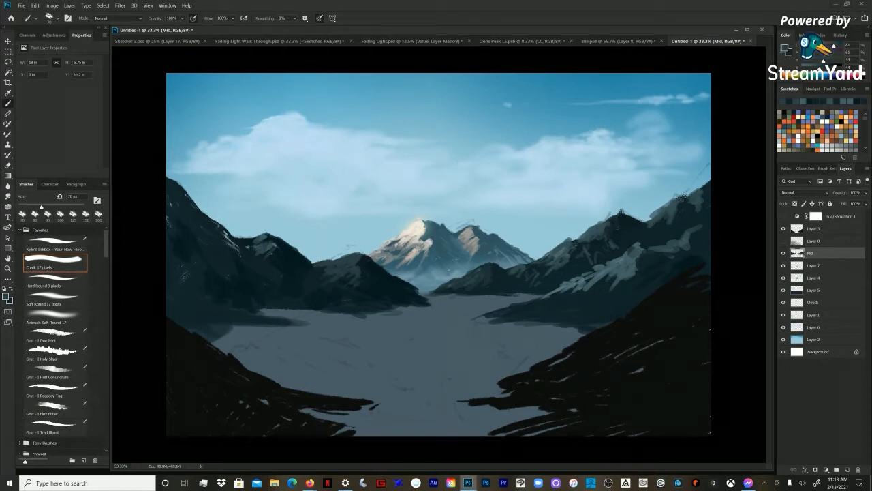
# Step: Add subtle teal shading across the left hill and up the far left mountain's slope, enlarging the Chalk brush to 100 px
pyautogui.press(']')
pyautogui.press(']')
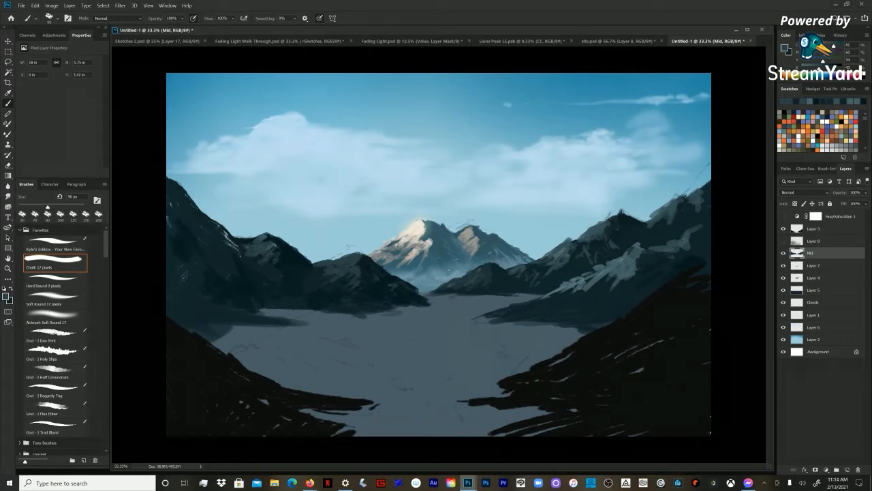
pyautogui.keyDown('alt'); pyautogui.click(281, 262); pyautogui.keyUp('alt')
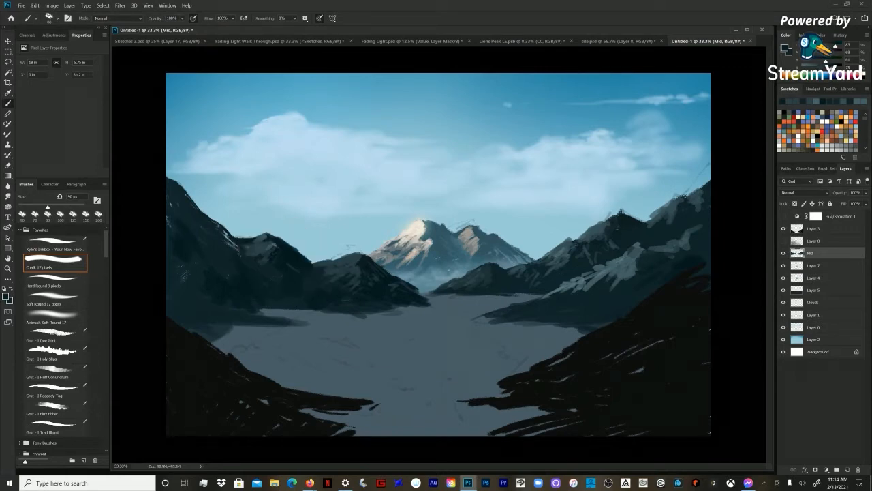
pyautogui.press(']')
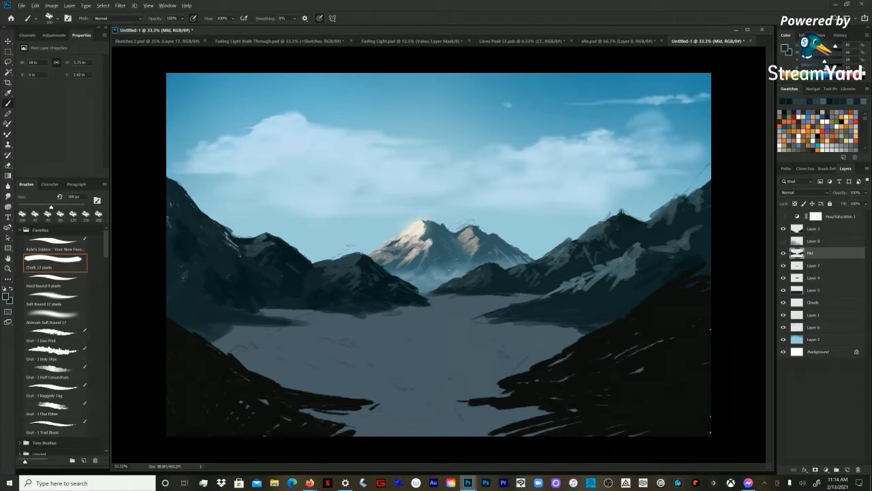
pyautogui.keyDown('alt'); pyautogui.click(232, 231); pyautogui.keyUp('alt')
pyautogui.keyDown('alt'); pyautogui.click(216, 224); pyautogui.keyUp('alt')
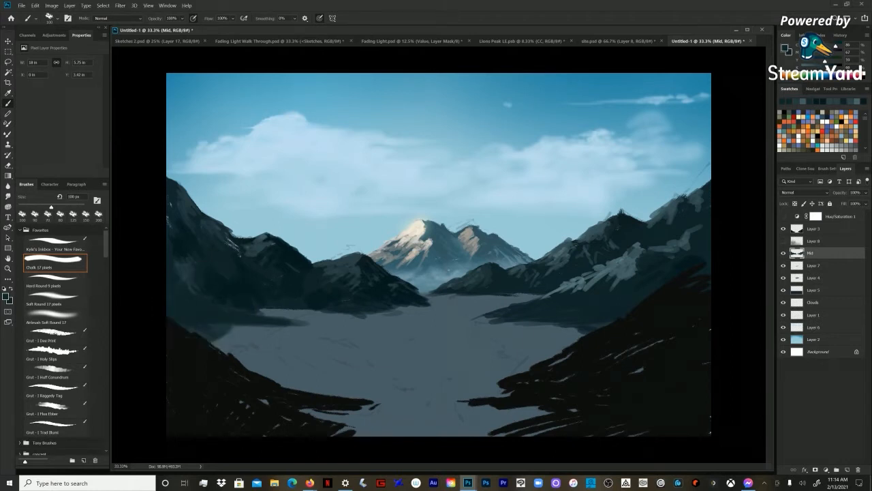
# Step: Paint dark teal along the left hills' shoreline with a 200 px Chalk brush
pyautogui.press(']')
pyautogui.press(']')
pyautogui.press(']')
pyautogui.press(']')
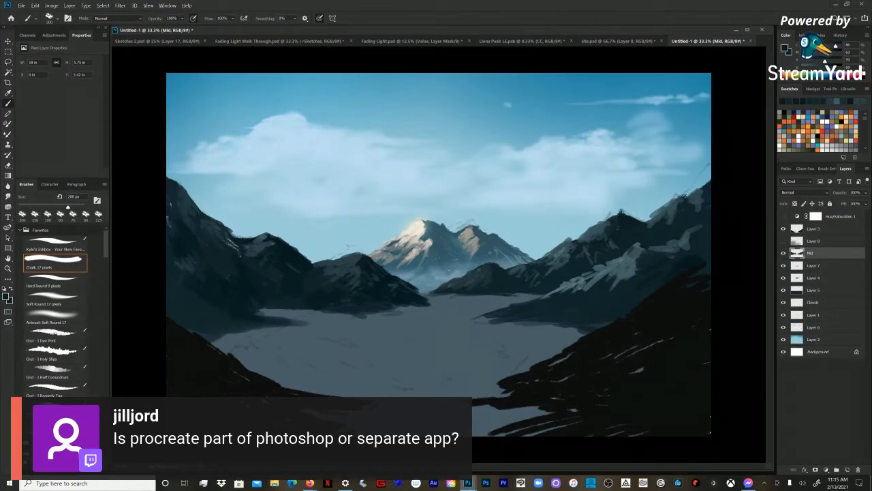
pyautogui.moveTo(257, 313); pyautogui.dragTo(278, 315)
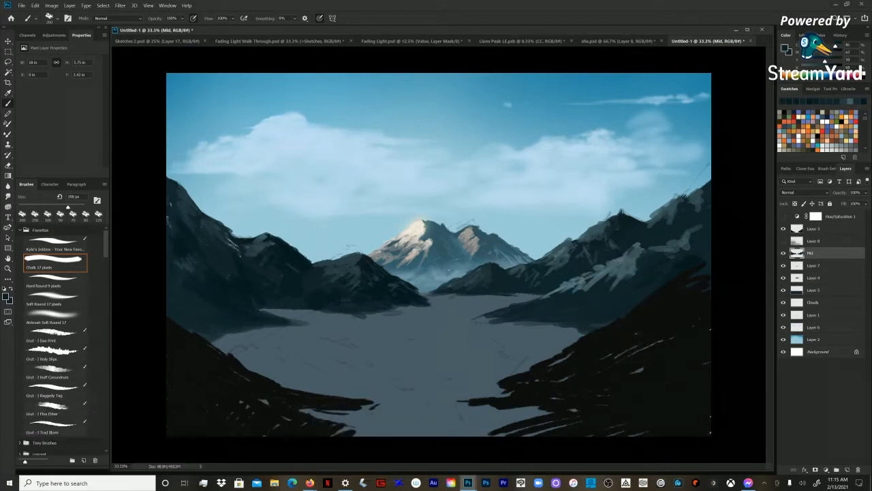
# Step: Reduce the Chalk brush to 100 px and rework the lower part of the right slope's light patch with sampled teals
pyautogui.press('[')
pyautogui.press('[')
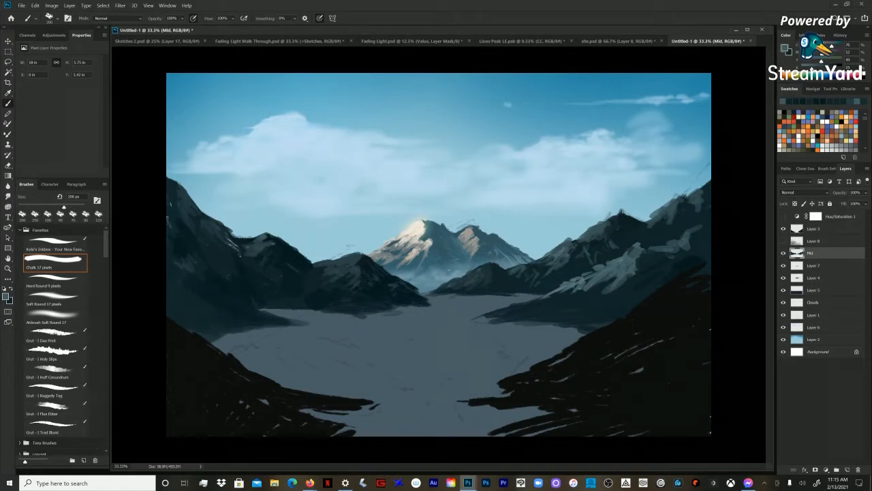
pyautogui.press('[')
pyautogui.press('[')
pyautogui.press('[')
pyautogui.press('[')
pyautogui.press('[')
pyautogui.press(']')
pyautogui.press(']')
pyautogui.press(']')
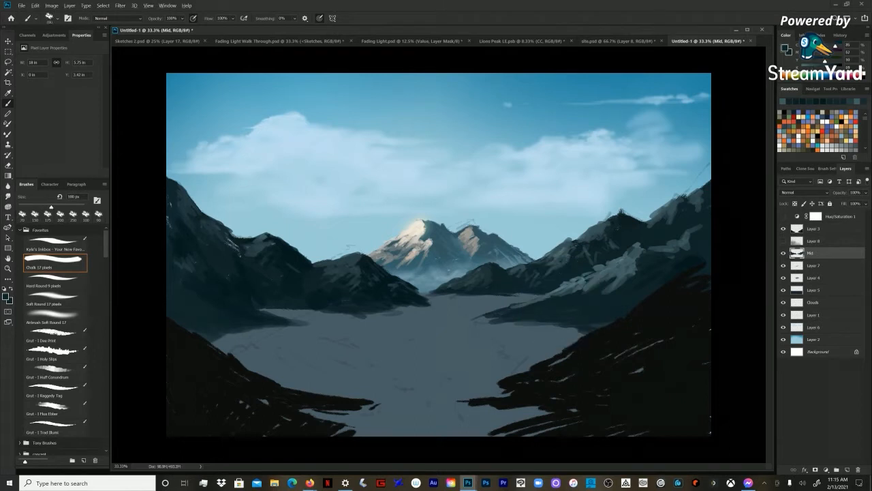
pyautogui.keyDown('alt'); pyautogui.click(576, 286); pyautogui.keyUp('alt')
pyautogui.moveTo(568, 294)
pyautogui.mouseDown()
pyautogui.moveTo(540, 305)
pyautogui.moveTo(547, 309)
pyautogui.moveTo(541, 303)
pyautogui.mouseUp()
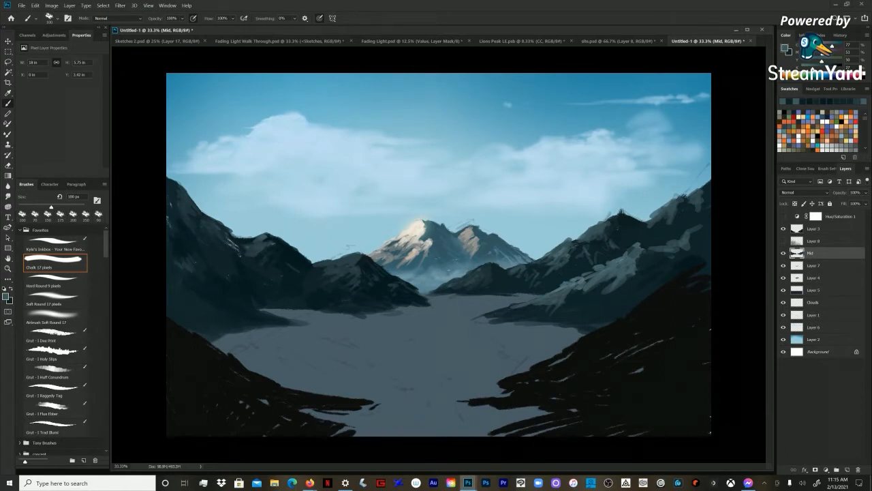
# Step: Extend muted teal strokes down the right slope to the lake's edge and enlarge the Chalk brush to 125 px
pyautogui.moveTo(562, 306); pyautogui.dragTo(509, 312)
pyautogui.moveTo(521, 308); pyautogui.dragTo(507, 316)
pyautogui.moveTo(511, 309)
pyautogui.mouseDown()
pyautogui.moveTo(490, 316)
pyautogui.moveTo(517, 316)
pyautogui.mouseUp()
pyautogui.press(']')
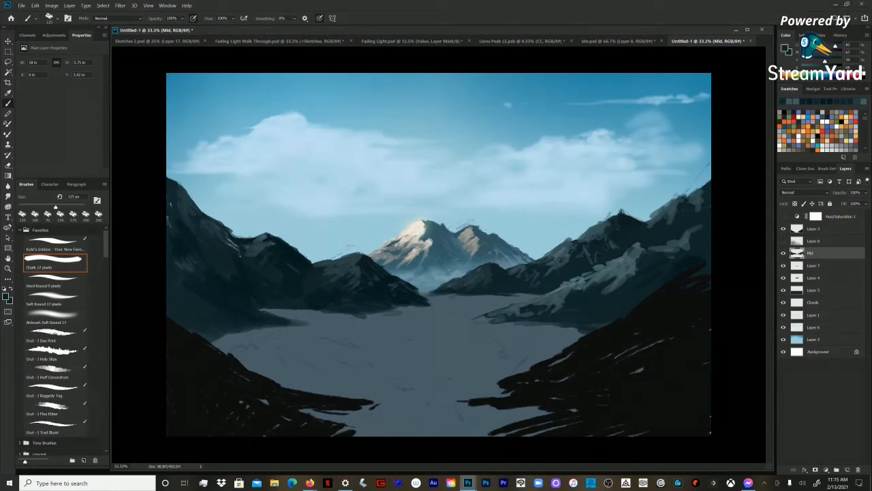
# Step: Break up the right slope's light band with dark and muted teal strokes to define its ridge and shadow side
pyautogui.keyDown('alt'); pyautogui.click(611, 271); pyautogui.keyUp('alt')
pyautogui.moveTo(599, 283)
pyautogui.mouseDown()
pyautogui.moveTo(568, 300)
pyautogui.moveTo(599, 287)
pyautogui.mouseUp()
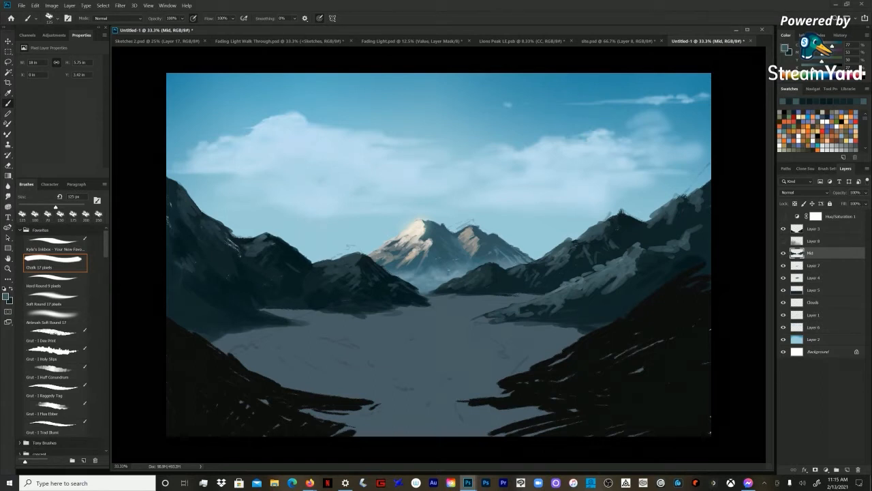
pyautogui.keyDown('alt'); pyautogui.click(597, 295); pyautogui.keyUp('alt')
pyautogui.moveTo(593, 290)
pyautogui.mouseDown()
pyautogui.moveTo(600, 283)
pyautogui.moveTo(570, 298)
pyautogui.mouseUp()
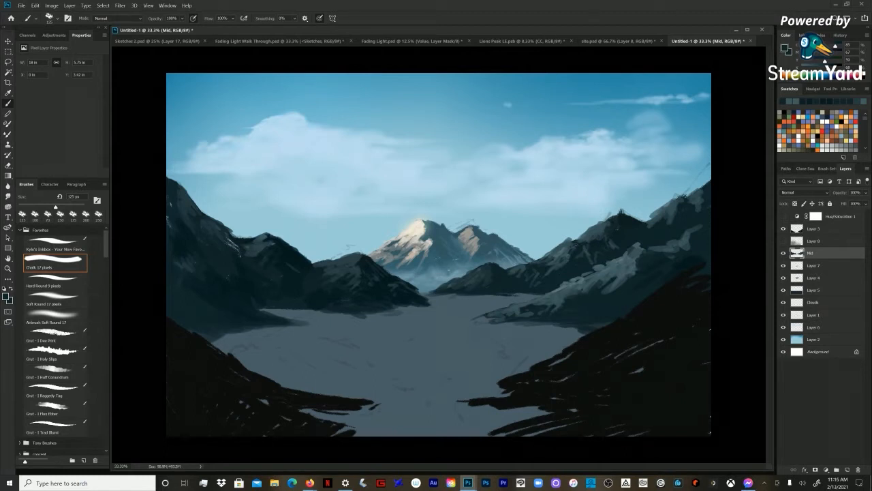
pyautogui.keyDown('alt'); pyautogui.click(585, 291); pyautogui.keyUp('alt')
pyautogui.moveTo(582, 290)
pyautogui.mouseDown()
pyautogui.moveTo(577, 303)
pyautogui.moveTo(588, 299)
pyautogui.mouseUp()
pyautogui.keyDown('alt'); pyautogui.click(574, 293); pyautogui.keyUp('alt')
pyautogui.click(581, 295)
pyautogui.keyDown('alt'); pyautogui.click(563, 284); pyautogui.keyUp('alt')
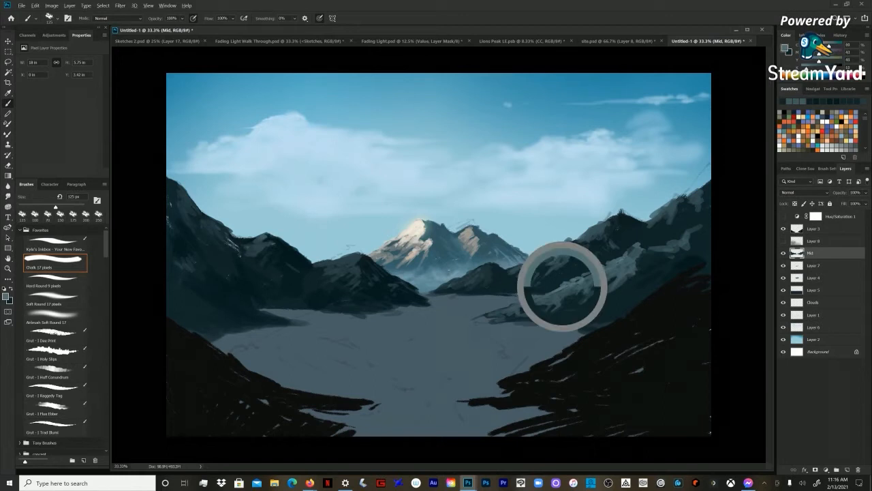
# Step: Brush light teal along the right slope's ridge and darken the edge above it with the 125 px Chalk brush
pyautogui.moveTo(552, 297); pyautogui.dragTo(543, 301)
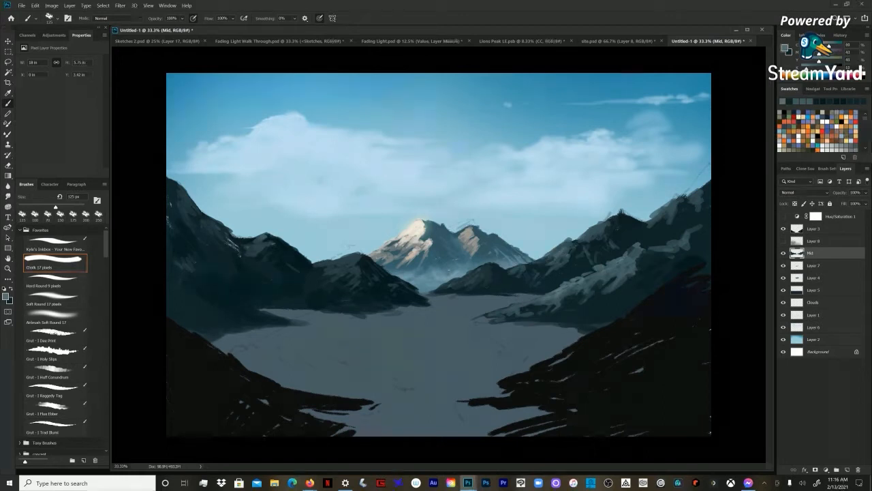
pyautogui.moveTo(598, 282); pyautogui.dragTo(595, 285)
pyautogui.moveTo(619, 274)
pyautogui.mouseDown()
pyautogui.moveTo(612, 277)
pyautogui.moveTo(641, 266)
pyautogui.mouseUp()
pyautogui.moveTo(592, 296); pyautogui.dragTo(576, 307)
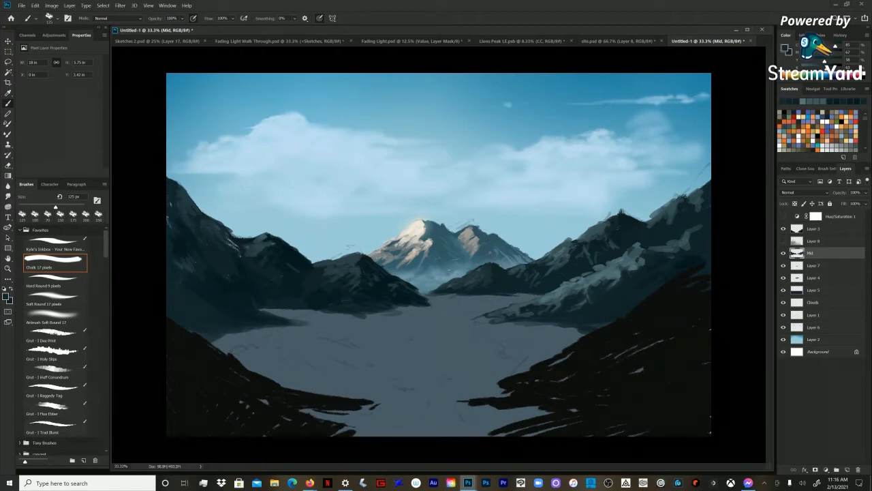
pyautogui.keyDown('alt'); pyautogui.click(576, 276); pyautogui.keyUp('alt')
pyautogui.moveTo(573, 276); pyautogui.dragTo(542, 295)
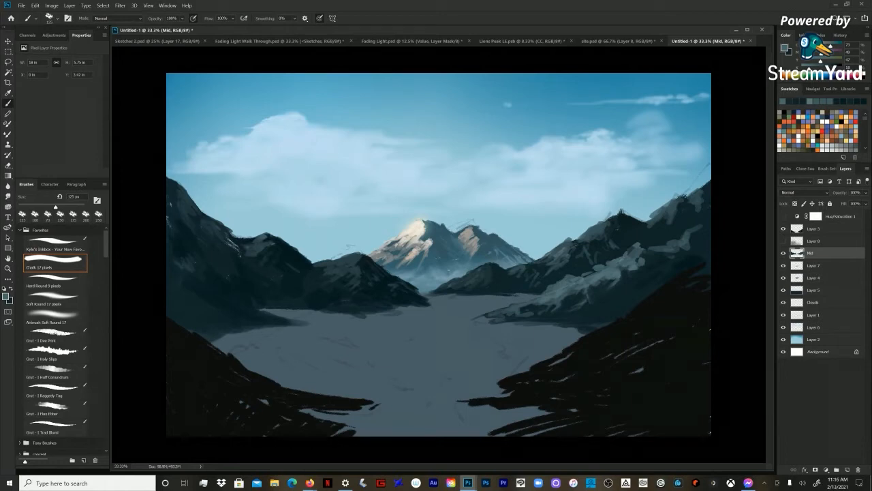
# Step: Reduce the Chalk brush to 70 px and refine the middle of the right slope's ridge with sampled dark and light teal
pyautogui.press('[')
pyautogui.press('[')
pyautogui.press('[')
pyautogui.press('[')
pyautogui.press('[')
pyautogui.press('[')
pyautogui.press('[')
pyautogui.press('[')
pyautogui.keyDown('alt'); pyautogui.click(618, 293); pyautogui.keyUp('alt')
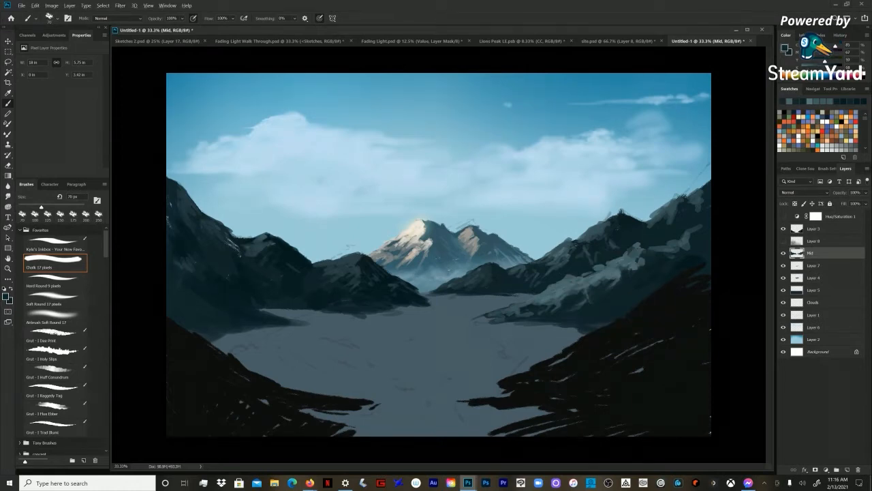
pyautogui.keyDown('alt'); pyautogui.click(615, 274); pyautogui.keyUp('alt')
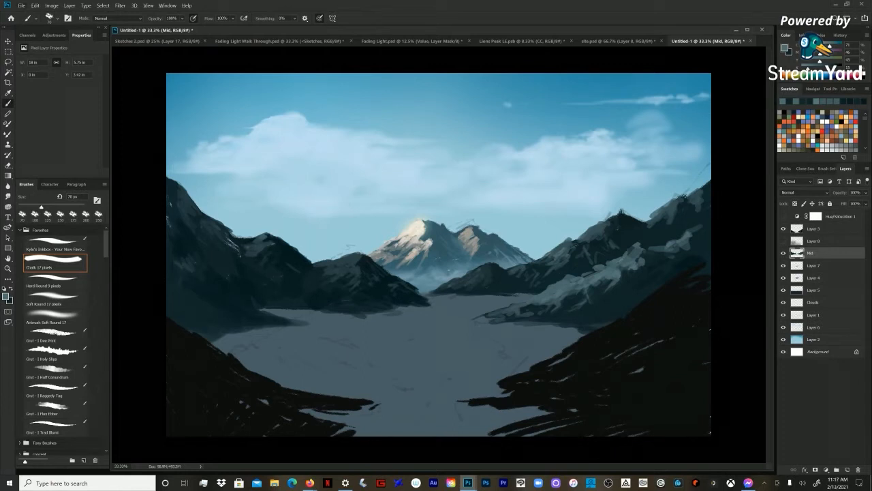
# Step: Lasso the top of the far right peak, delete the selected area, deselect, and return to the Brush tool
pyautogui.click(55, 317)
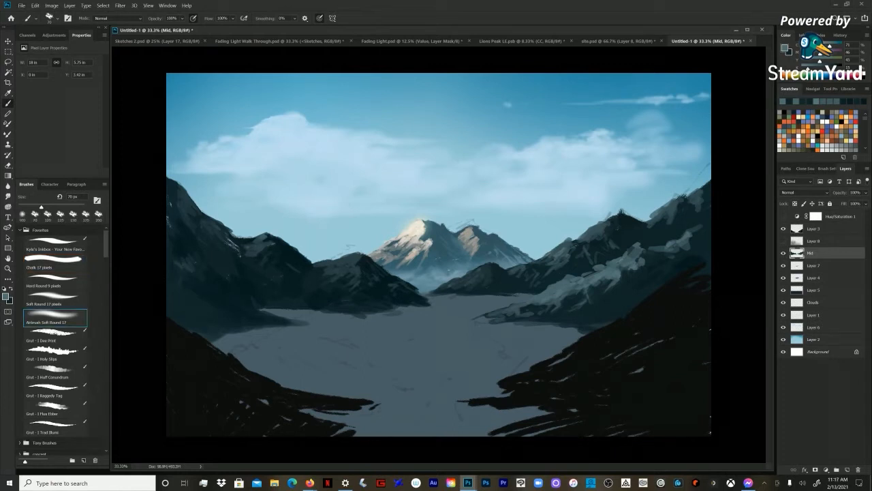
pyautogui.press('l')
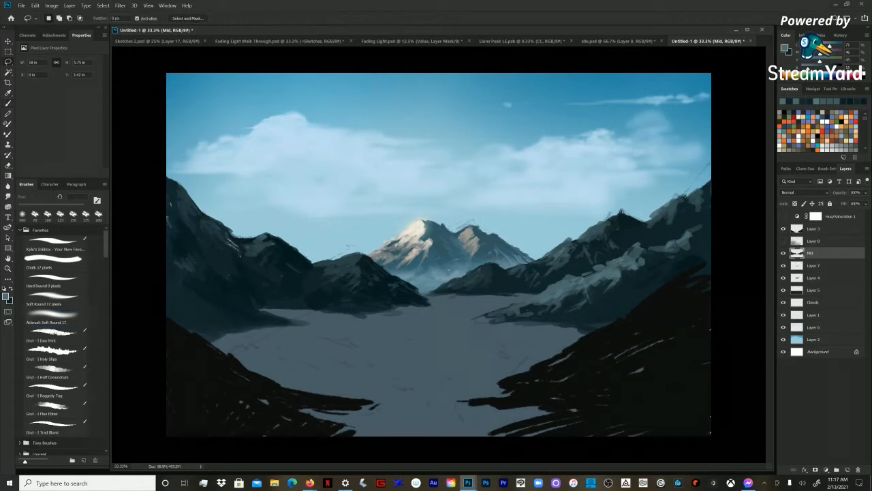
pyautogui.moveTo(710, 197)
pyautogui.mouseDown()
pyautogui.moveTo(689, 178)
pyautogui.moveTo(689, 188)
pyautogui.mouseUp()
pyautogui.press('Delete')
pyautogui.press('Delete')
pyautogui.hotkey('ctrl', 'd')
pyautogui.press('b')
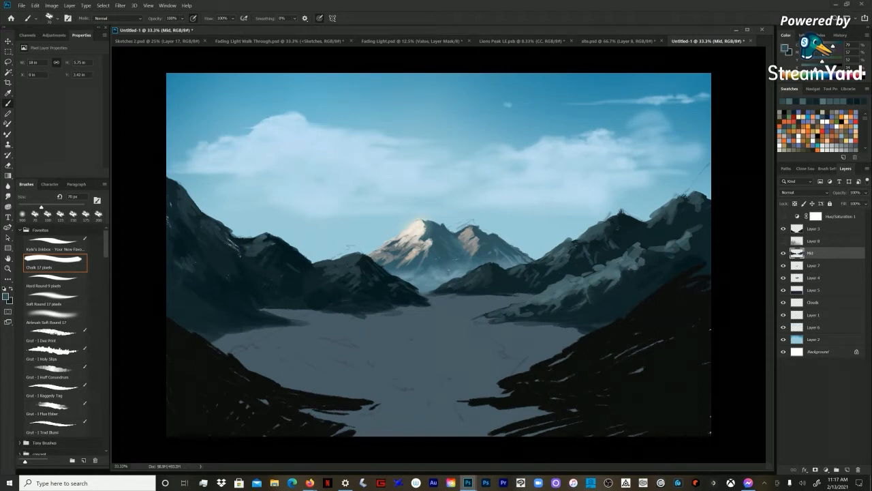
# Step: Shade the trimmed far right peak and paint over the stray marks on the neighbouring right peak's crest with dark teal
pyautogui.keyDown('alt'); pyautogui.click(695, 214); pyautogui.keyUp('alt')
pyautogui.press(']')
pyautogui.press(']')
pyautogui.press(']')
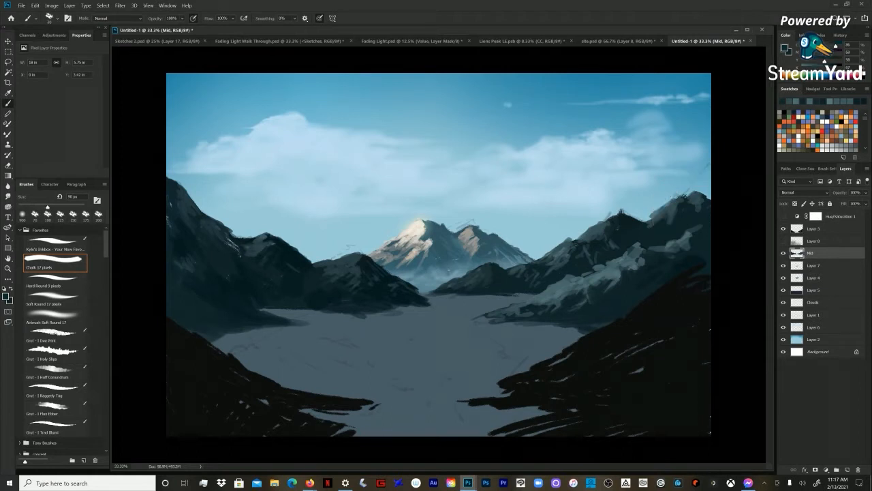
pyautogui.press(']')
pyautogui.keyDown('alt'); pyautogui.click(621, 216); pyautogui.keyUp('alt')
pyautogui.moveTo(621, 212)
pyautogui.mouseDown()
pyautogui.moveTo(644, 221)
pyautogui.moveTo(616, 216)
pyautogui.moveTo(605, 223)
pyautogui.mouseUp()
pyautogui.keyDown('alt'); pyautogui.click(597, 227); pyautogui.keyUp('alt')
# Step: Paint muted teal and dark facets below the right peak's summit, reducing the Chalk brush to 50 px
pyautogui.press('[')
pyautogui.press('[')
pyautogui.press('[')
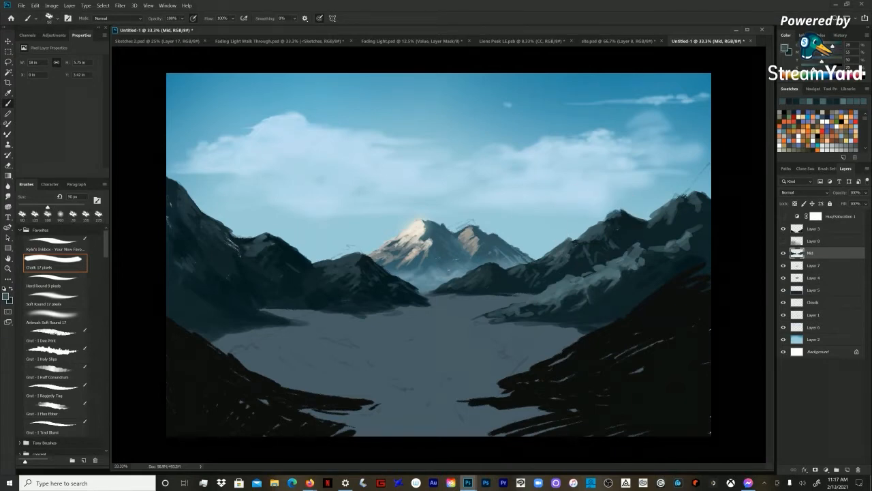
pyautogui.moveTo(621, 214)
pyautogui.mouseDown()
pyautogui.moveTo(624, 238)
pyautogui.moveTo(632, 239)
pyautogui.moveTo(625, 246)
pyautogui.moveTo(621, 231)
pyautogui.mouseUp()
pyautogui.keyDown('alt'); pyautogui.click(633, 227); pyautogui.keyUp('alt')
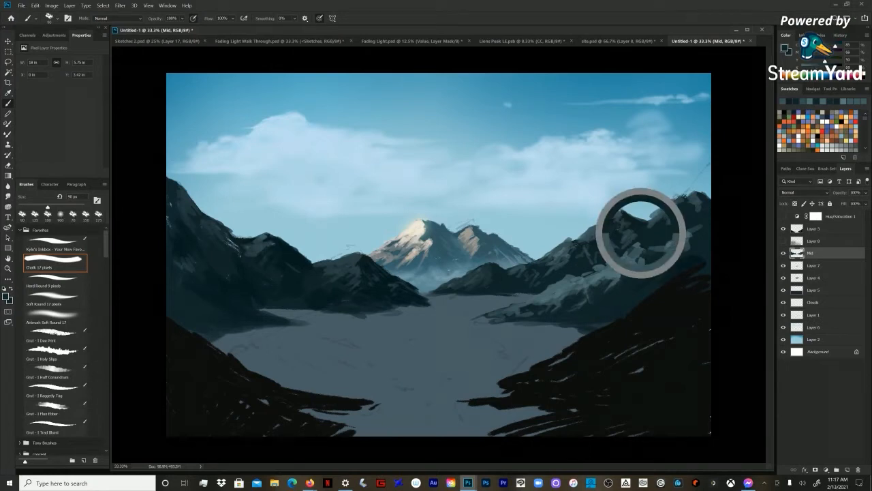
pyautogui.keyDown('alt'); pyautogui.click(616, 214); pyautogui.keyUp('alt')
pyautogui.press('[')
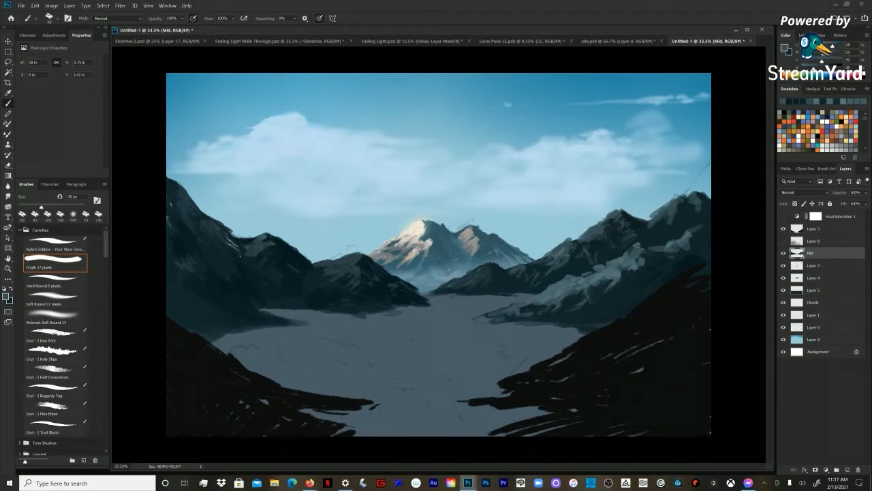
pyautogui.press('[')
pyautogui.press('[')
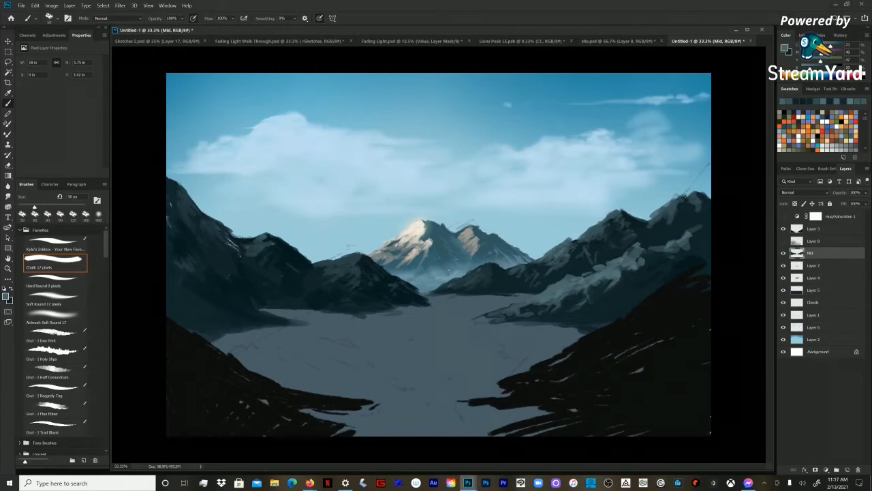
# Step: Shape the small knoll on the ridge below the right peak with dark and muted teal strokes, using a 70 px Chalk brush
pyautogui.keyDown('alt'); pyautogui.click(579, 249); pyautogui.keyUp('alt')
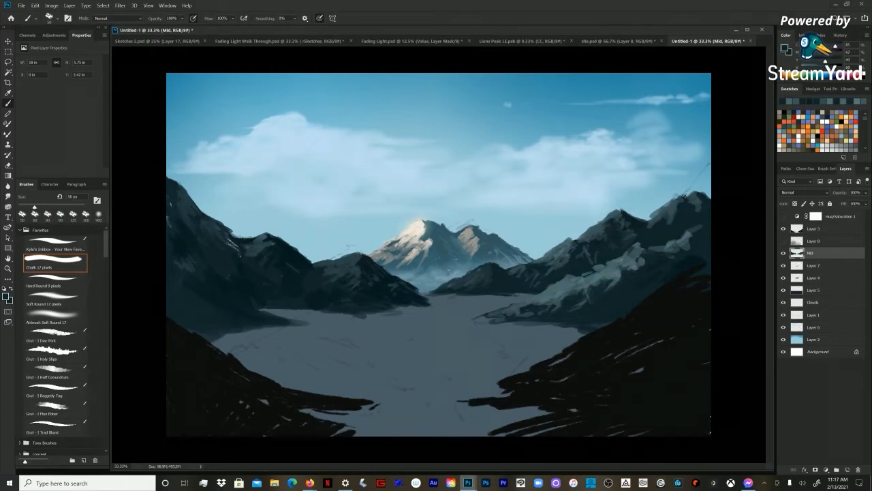
pyautogui.press(']')
pyautogui.press(']')
pyautogui.press(']')
pyautogui.keyDown('alt'); pyautogui.click(566, 246); pyautogui.keyUp('alt')
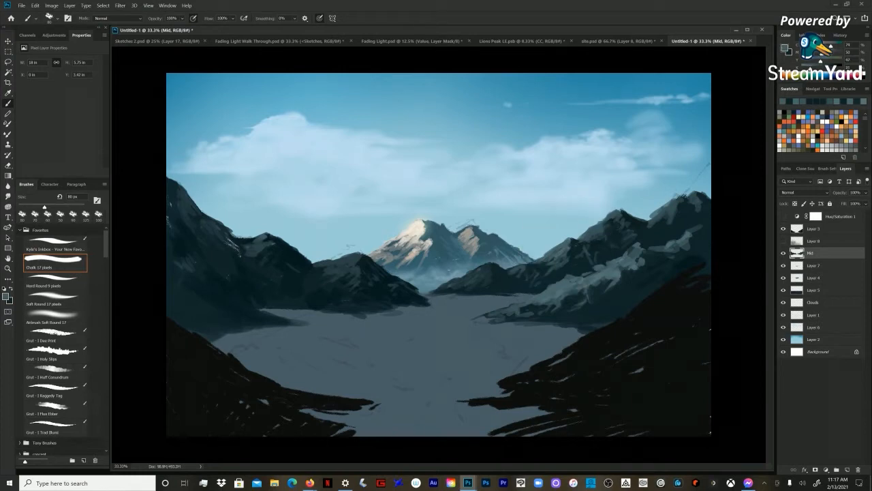
pyautogui.press('[')
pyautogui.keyDown('alt'); pyautogui.click(578, 250); pyautogui.keyUp('alt')
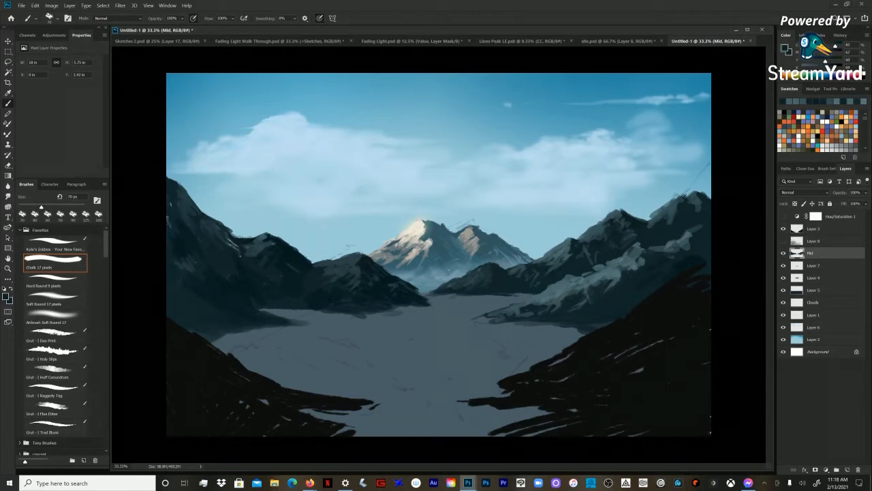
# Step: Refine the light and shadow around the knoll below the right peak, varying the Chalk brush size and ending at 80 px
pyautogui.press(']')
pyautogui.press(']')
pyautogui.press(']')
pyautogui.press('[')
pyautogui.press('[')
pyautogui.press('[')
pyautogui.press('[')
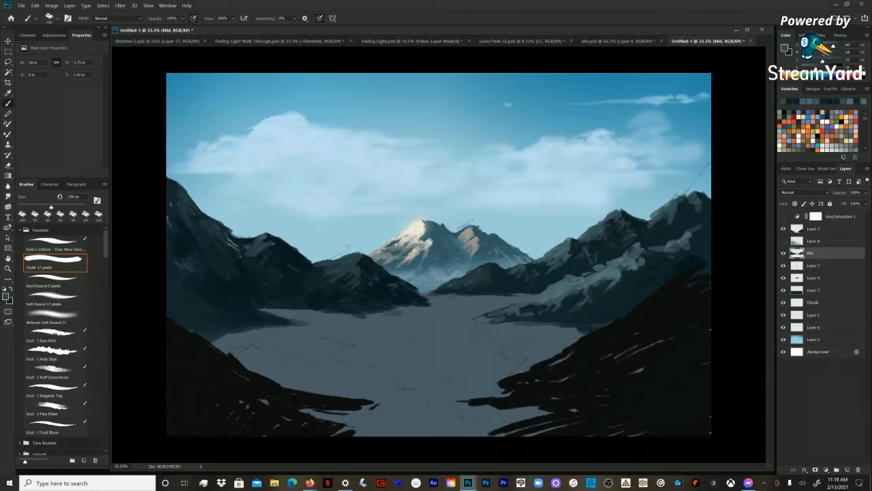
pyautogui.press(']')
pyautogui.press(']')
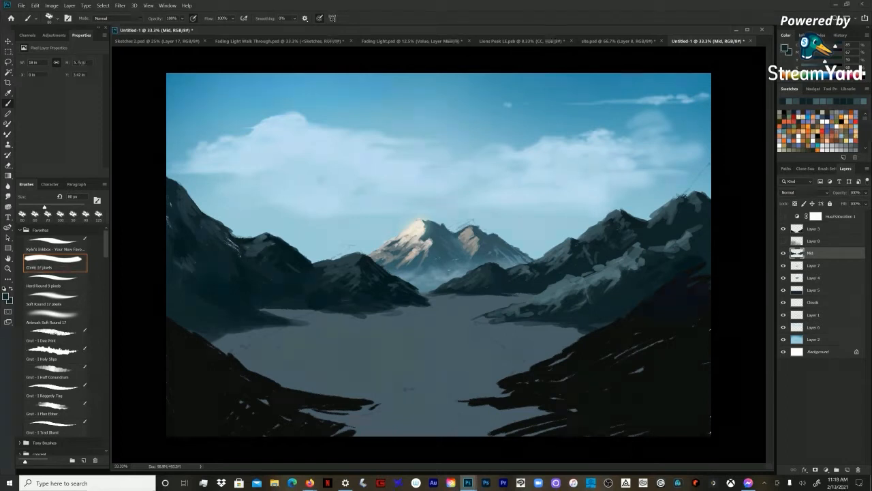
# Step: Refine the light and shadow facets across the right ridge's slopes with dark and muted teal, varying the Chalk brush between 70 and 90 px
pyautogui.press('[')
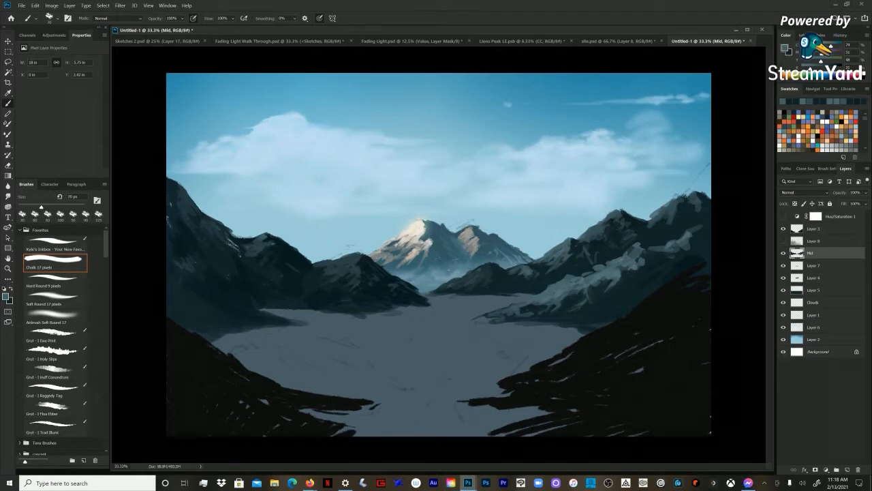
pyautogui.press(']')
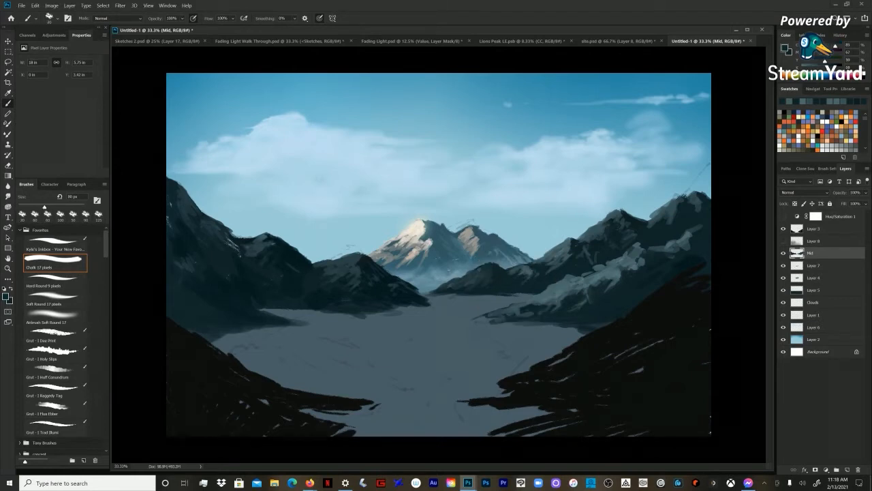
pyautogui.press(']')
pyautogui.keyDown('alt'); pyautogui.click(529, 270); pyautogui.keyUp('alt')
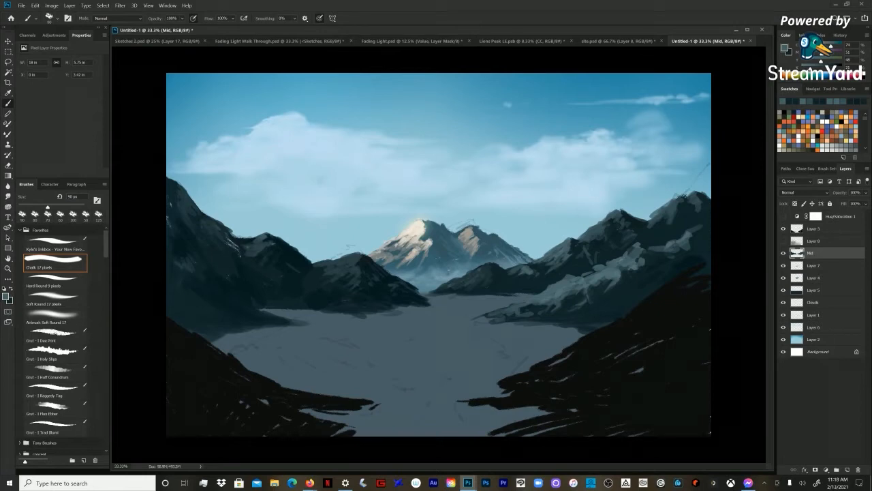
pyautogui.keyDown('alt'); pyautogui.click(617, 262); pyautogui.keyUp('alt')
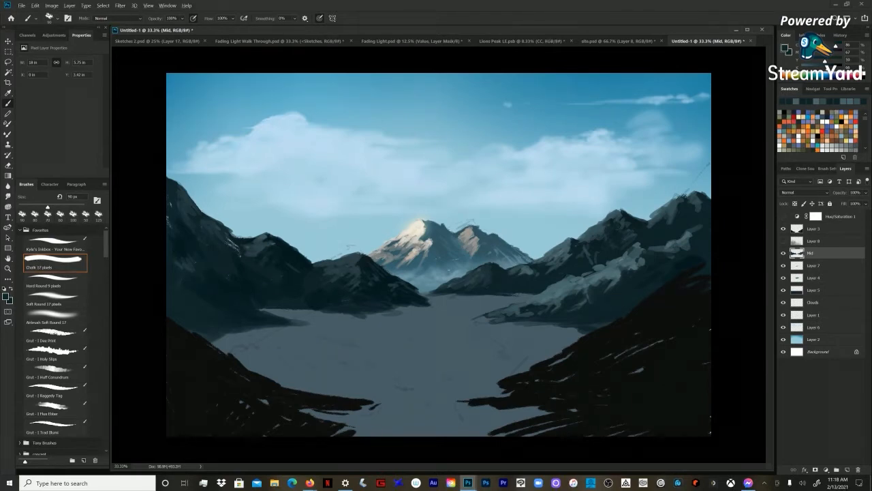
pyautogui.keyDown('alt'); pyautogui.click(568, 263); pyautogui.keyUp('alt')
pyautogui.press('[')
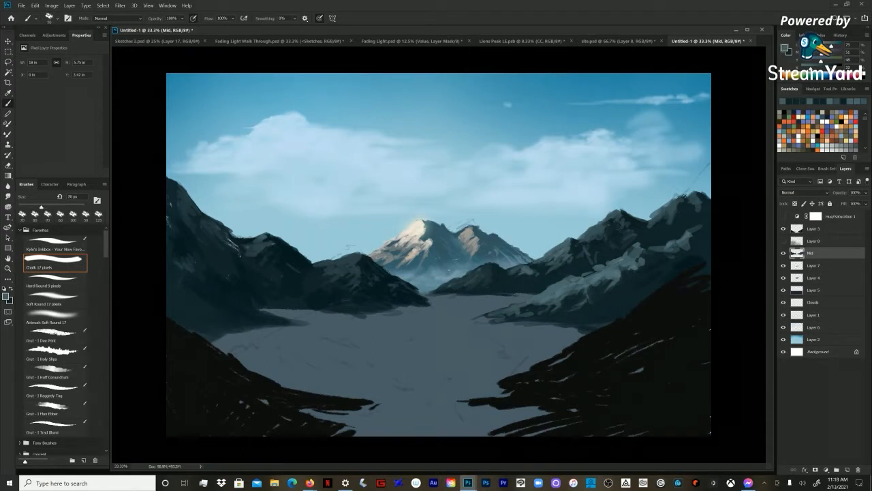
pyautogui.keyDown('alt'); pyautogui.click(567, 264); pyautogui.keyUp('alt')
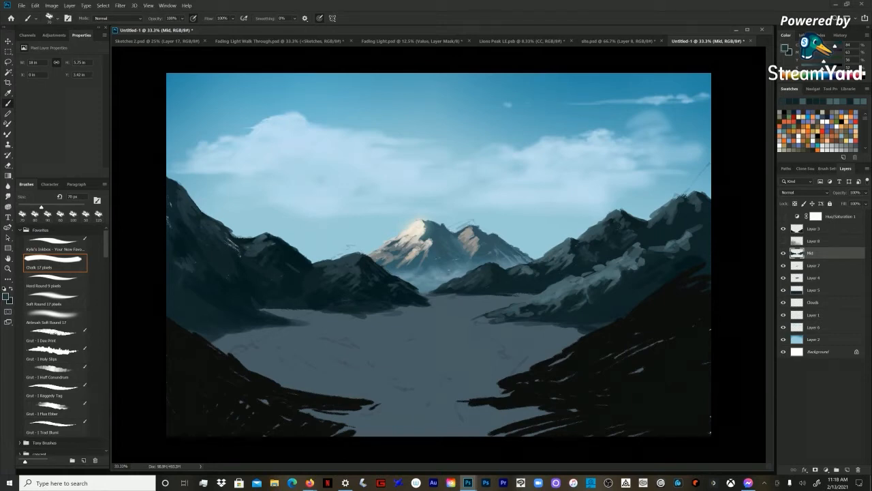
# Step: Shade the lower slopes of the right ridge with sampled dark and muted teal, varying the Chalk brush size
pyautogui.keyDown('alt'); pyautogui.click(684, 197); pyautogui.keyUp('alt')
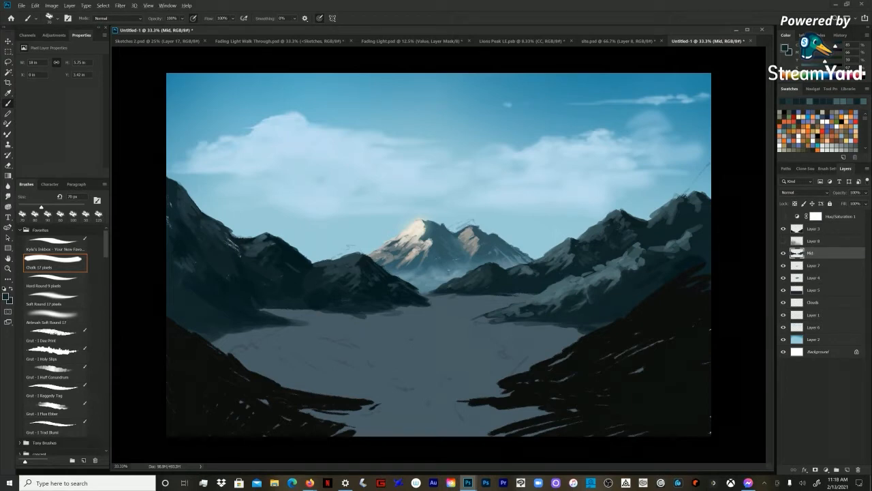
pyautogui.press(']')
pyautogui.press(']')
pyautogui.keyDown('alt'); pyautogui.click(579, 279); pyautogui.keyUp('alt')
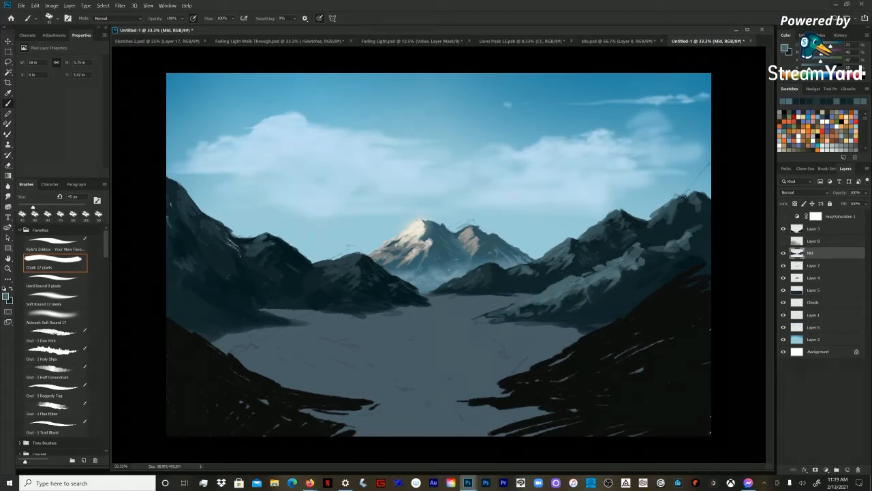
pyautogui.press(']')
pyautogui.press(']')
pyautogui.press(']')
# Step: Touch up the base of the right ridge above the dark foreground slope, using a 70 px Chalk brush and sampled dark teal
pyautogui.keyDown('alt'); pyautogui.click(593, 289); pyautogui.keyUp('alt')
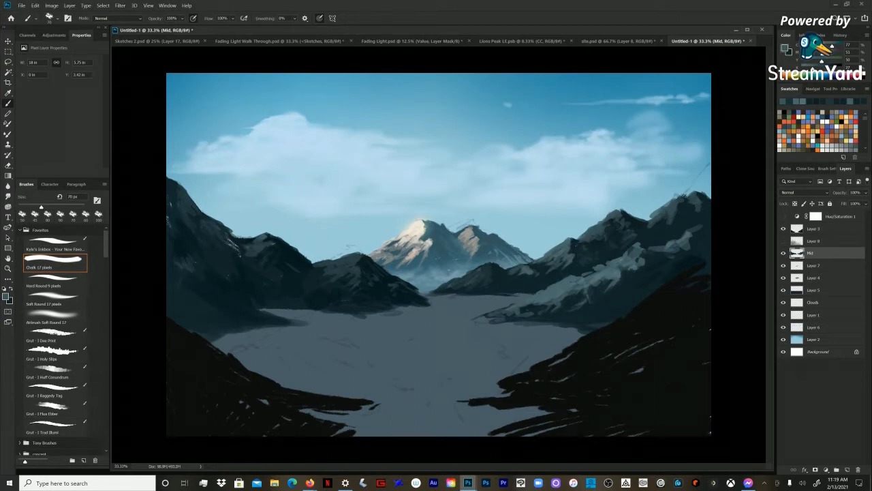
pyautogui.click(67, 295)
pyautogui.press(']')
pyautogui.press(']')
pyautogui.press(']')
pyautogui.press(']')
pyautogui.press(']')
pyautogui.press(']')
pyautogui.press(']')
pyautogui.press(']')
pyautogui.press(']')
pyautogui.keyDown('alt'); pyautogui.click(620, 291); pyautogui.keyUp('alt')
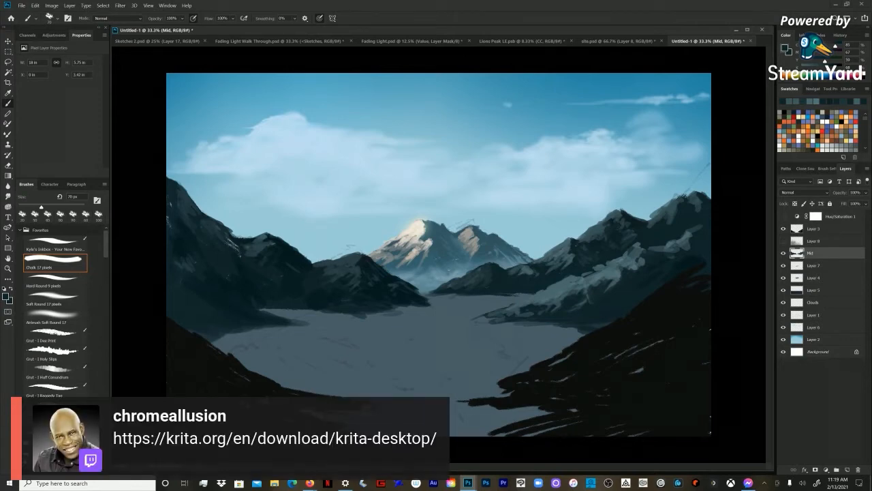
# Step: Add a new layer above Mid and prepare the Chalk brush at 90 px with a dark green-teal colour for the water
pyautogui.press('z')
pyautogui.hotkey('ctrl', '-')
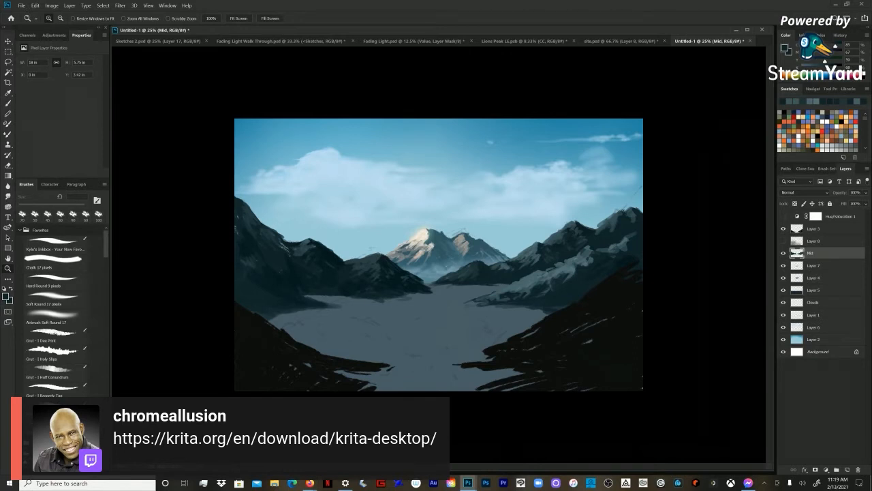
pyautogui.hotkey('ctrl', 'shift', 'n')
pyautogui.press('Return')
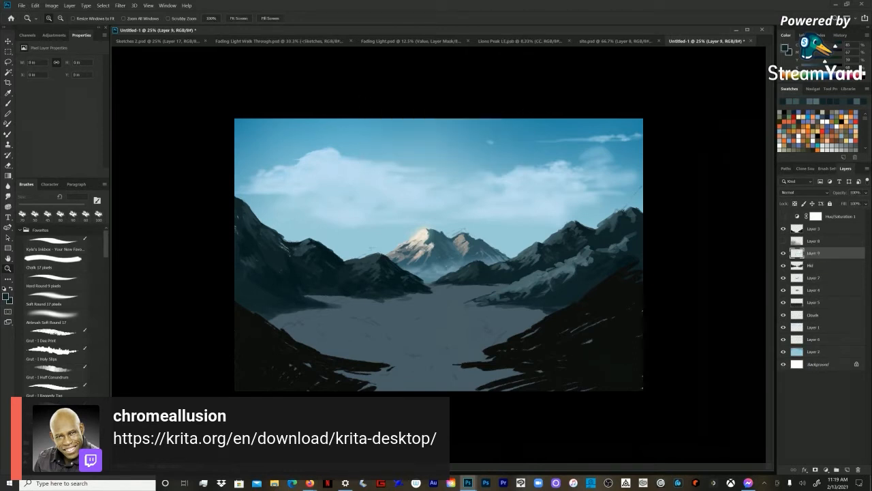
pyautogui.press('b')
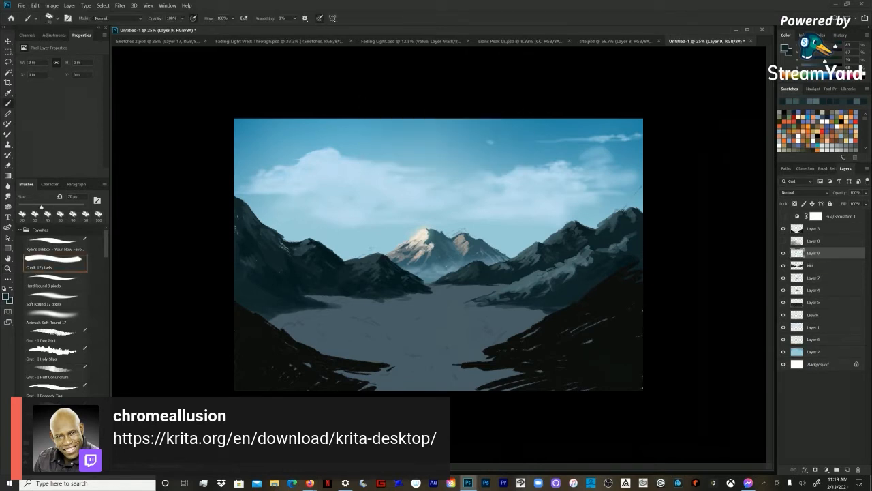
pyautogui.moveTo(819, 54); pyautogui.dragTo(817, 55)
pyautogui.press(']')
pyautogui.press(']')
pyautogui.press(']')
pyautogui.press(']')
pyautogui.press(']')
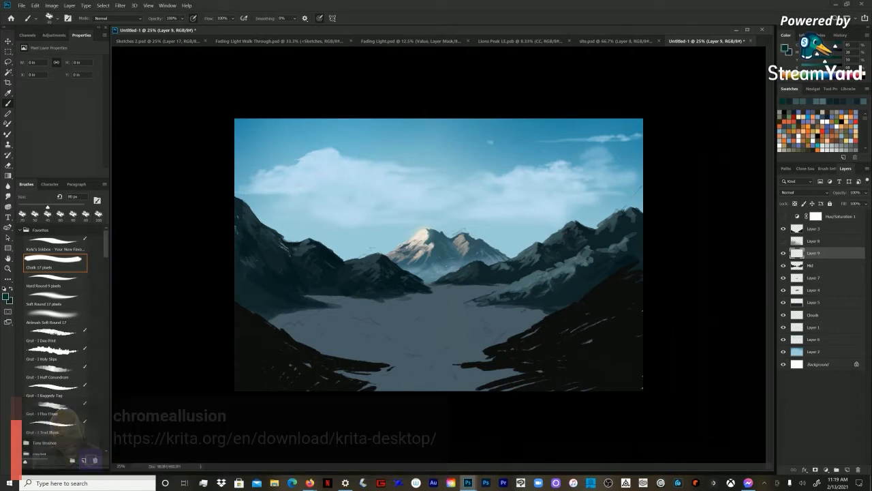
# Step: Paint dark green-teal water along the right shore below the ridge, enlarging the Chalk brush to about 200 px
pyautogui.moveTo(522, 308)
pyautogui.mouseDown()
pyautogui.moveTo(564, 306)
pyautogui.moveTo(485, 310)
pyautogui.moveTo(543, 315)
pyautogui.moveTo(497, 318)
pyautogui.moveTo(528, 314)
pyautogui.moveTo(505, 338)
pyautogui.mouseUp()
pyautogui.press(']')
pyautogui.press(']')
pyautogui.press(']')
pyautogui.press(']')
pyautogui.moveTo(498, 287)
pyautogui.mouseDown()
pyautogui.moveTo(475, 289)
pyautogui.moveTo(502, 287)
pyautogui.mouseUp()
pyautogui.press('[')
pyautogui.press('[')
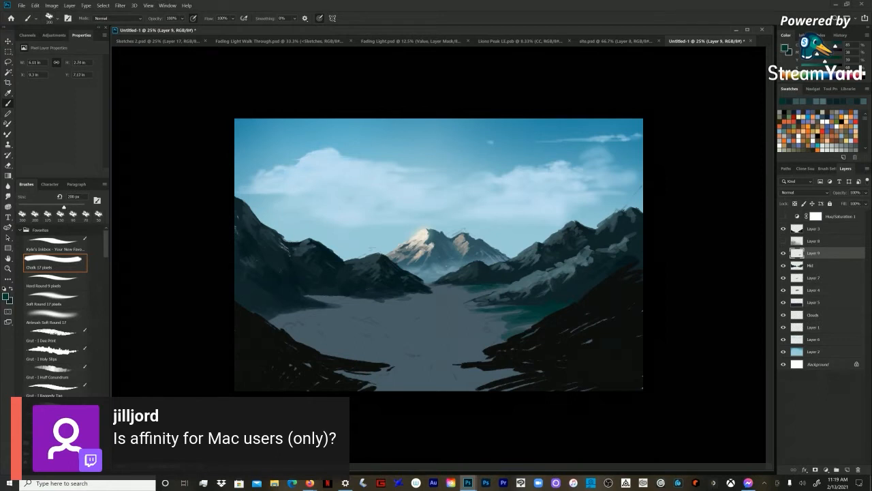
# Step: Paint green-teal water along the far shore beneath the central and left hills, using a Chalk brush of 150 to 175 px
pyautogui.moveTo(467, 290)
pyautogui.mouseDown()
pyautogui.moveTo(499, 289)
pyautogui.moveTo(466, 290)
pyautogui.moveTo(486, 294)
pyautogui.moveTo(478, 298)
pyautogui.mouseUp()
pyautogui.press('[')
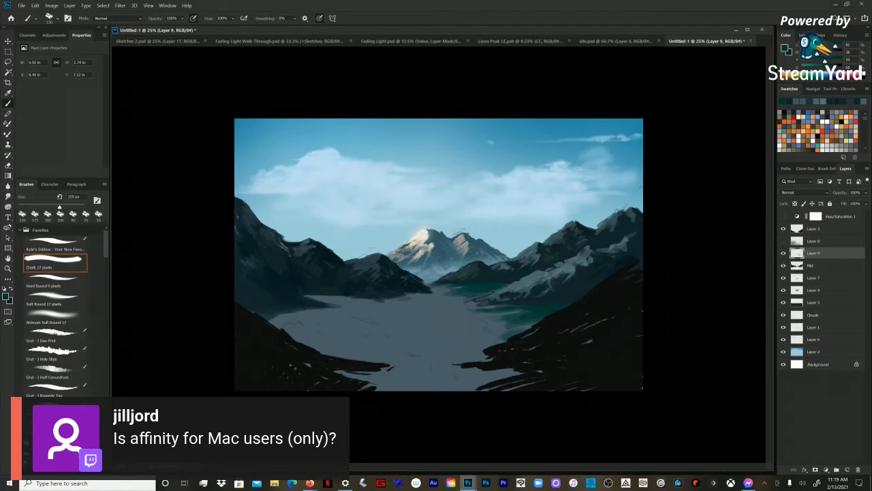
pyautogui.press(']')
pyautogui.moveTo(373, 302); pyautogui.dragTo(314, 298)
pyautogui.scroll(-10, 58, 314)
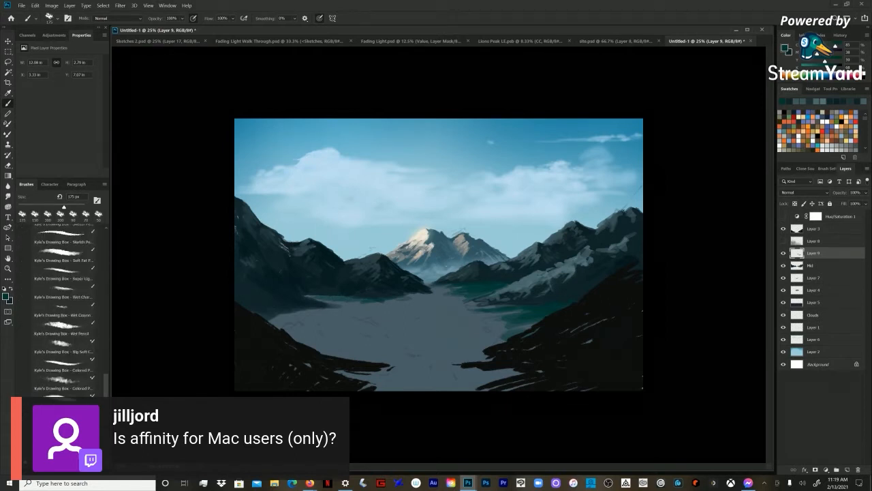
pyautogui.scroll(10, 58, 313)
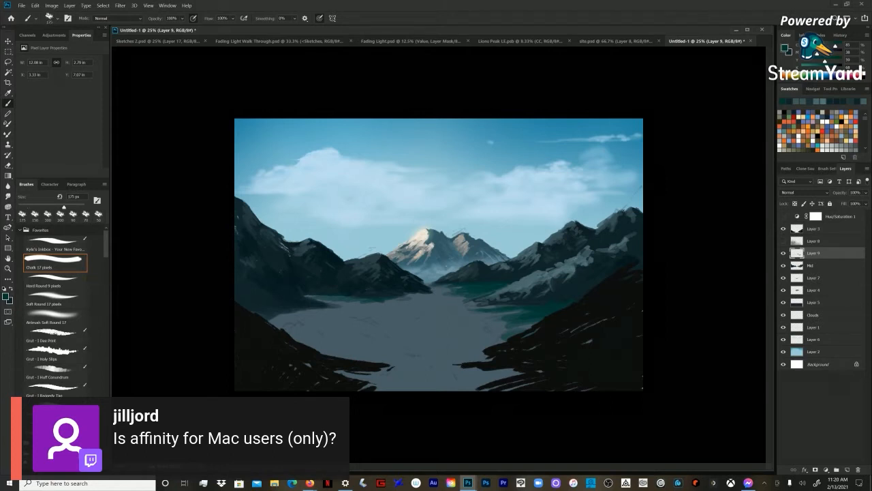
# Step: Block in green-teal water along the left shore below the left hills, leaving the Chalk brush at 200 px
pyautogui.press(']')
pyautogui.moveTo(318, 312)
pyautogui.mouseDown()
pyautogui.moveTo(286, 313)
pyautogui.moveTo(275, 323)
pyautogui.moveTo(301, 329)
pyautogui.moveTo(328, 317)
pyautogui.moveTo(301, 337)
pyautogui.moveTo(342, 313)
pyautogui.moveTo(314, 296)
pyautogui.moveTo(340, 302)
pyautogui.mouseUp()
pyautogui.press(']')
pyautogui.press(']')
pyautogui.press(']')
pyautogui.press(']')
pyautogui.press(']')
pyautogui.press('[')
pyautogui.press('[')
pyautogui.press('[')
pyautogui.press('[')
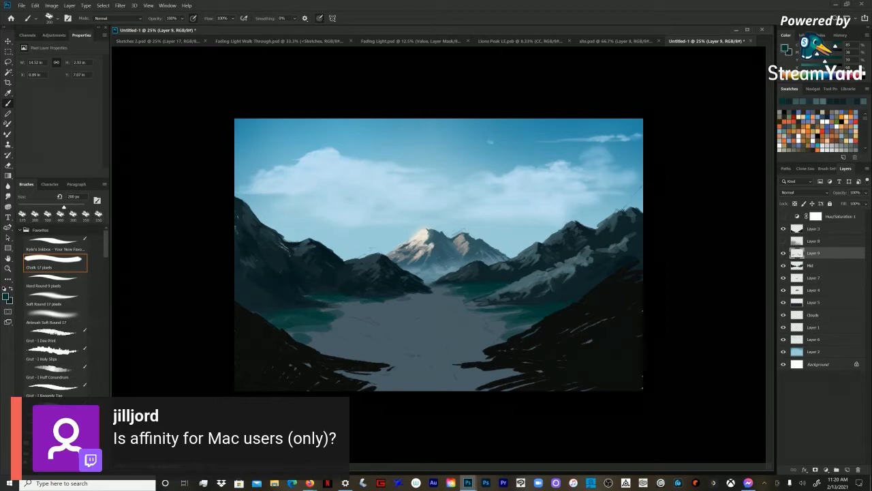
# Step: Extend the green-teal water across the left part of the lake down to the foreground bank, enlarging the Chalk brush to 500 px
pyautogui.moveTo(338, 304)
pyautogui.mouseDown()
pyautogui.moveTo(346, 303)
pyautogui.moveTo(341, 310)
pyautogui.mouseUp()
pyautogui.press(']')
pyautogui.press(']')
pyautogui.moveTo(315, 343); pyautogui.dragTo(344, 343)
pyautogui.press(']')
pyautogui.moveTo(309, 339)
pyautogui.mouseDown()
pyautogui.moveTo(349, 338)
pyautogui.moveTo(343, 350)
pyautogui.moveTo(356, 350)
pyautogui.mouseUp()
pyautogui.moveTo(318, 332)
pyautogui.mouseDown()
pyautogui.moveTo(366, 331)
pyautogui.moveTo(373, 323)
pyautogui.mouseUp()
pyautogui.moveTo(350, 314)
pyautogui.mouseDown()
pyautogui.moveTo(382, 314)
pyautogui.moveTo(354, 312)
pyautogui.moveTo(293, 334)
pyautogui.moveTo(385, 355)
pyautogui.mouseUp()
pyautogui.press(']')
pyautogui.press(']')
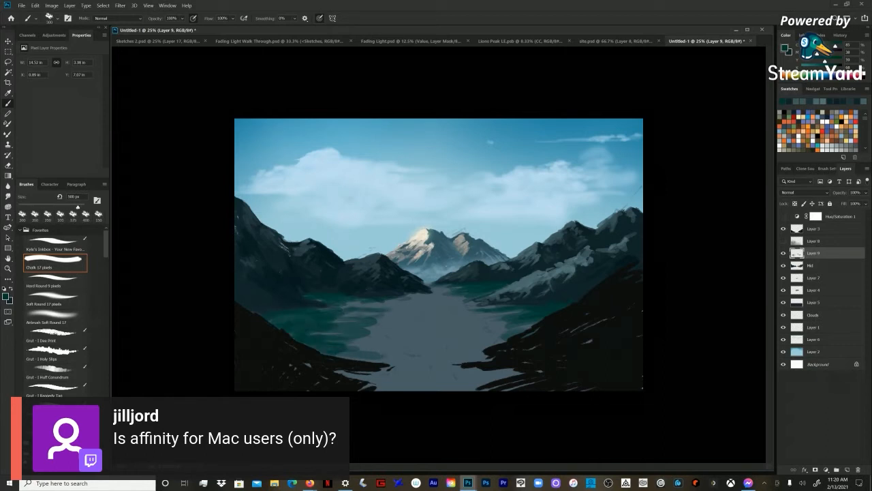
# Step: Paint a band of green-teal strokes down the middle of the lake from the far shore, using a smaller Chalk brush
pyautogui.moveTo(416, 309); pyautogui.dragTo(440, 297)
pyautogui.press('[')
pyautogui.press('[')
pyautogui.moveTo(413, 305); pyautogui.dragTo(421, 309)
pyautogui.moveTo(402, 321); pyautogui.dragTo(432, 321)
pyautogui.moveTo(389, 336)
pyautogui.mouseDown()
pyautogui.moveTo(421, 330)
pyautogui.moveTo(417, 339)
pyautogui.mouseUp()
pyautogui.moveTo(389, 350)
pyautogui.mouseDown()
pyautogui.moveTo(412, 351)
pyautogui.moveTo(407, 364)
pyautogui.moveTo(435, 372)
pyautogui.mouseUp()
# Step: Fill the right part of the lake with broad horizontal green-teal strokes, using an enlarged Chalk brush
pyautogui.press(']')
pyautogui.press(']')
pyautogui.press(']')
pyautogui.press(']')
pyautogui.press(']')
pyautogui.moveTo(435, 372)
pyautogui.mouseDown()
pyautogui.moveTo(395, 382)
pyautogui.moveTo(500, 344)
pyautogui.mouseUp()
pyautogui.moveTo(403, 335); pyautogui.dragTo(519, 332)
pyautogui.moveTo(436, 313); pyautogui.dragTo(507, 312)
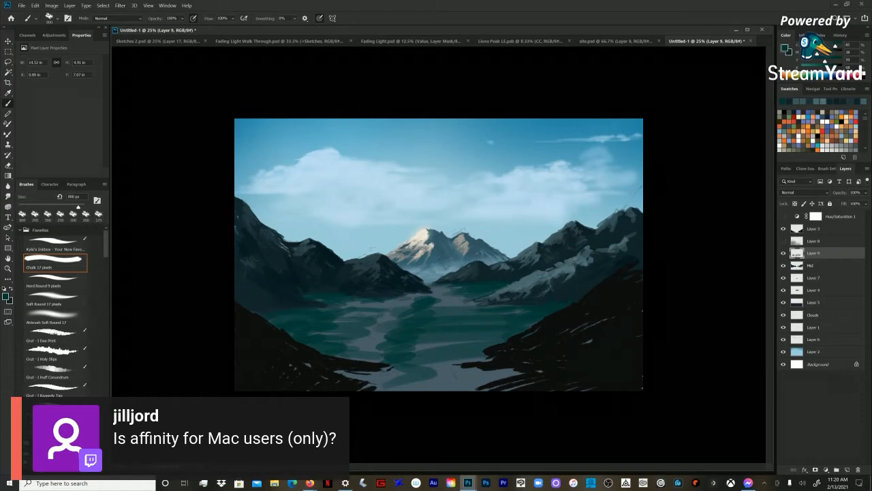
# Step: Cover most of the remaining grey in the lake's near inlet, centre and left side with broad green-teal strokes
pyautogui.moveTo(489, 350)
pyautogui.mouseDown()
pyautogui.moveTo(459, 359)
pyautogui.moveTo(500, 380)
pyautogui.moveTo(431, 387)
pyautogui.moveTo(383, 372)
pyautogui.moveTo(345, 374)
pyautogui.mouseUp()
pyautogui.moveTo(394, 347)
pyautogui.mouseDown()
pyautogui.moveTo(447, 344)
pyautogui.moveTo(331, 342)
pyautogui.mouseUp()
pyautogui.moveTo(400, 332); pyautogui.dragTo(340, 324)
pyautogui.moveTo(468, 324); pyautogui.dragTo(371, 314)
pyautogui.moveTo(430, 314)
pyautogui.mouseDown()
pyautogui.moveTo(501, 303)
pyautogui.moveTo(419, 295)
pyautogui.moveTo(387, 318)
pyautogui.mouseUp()
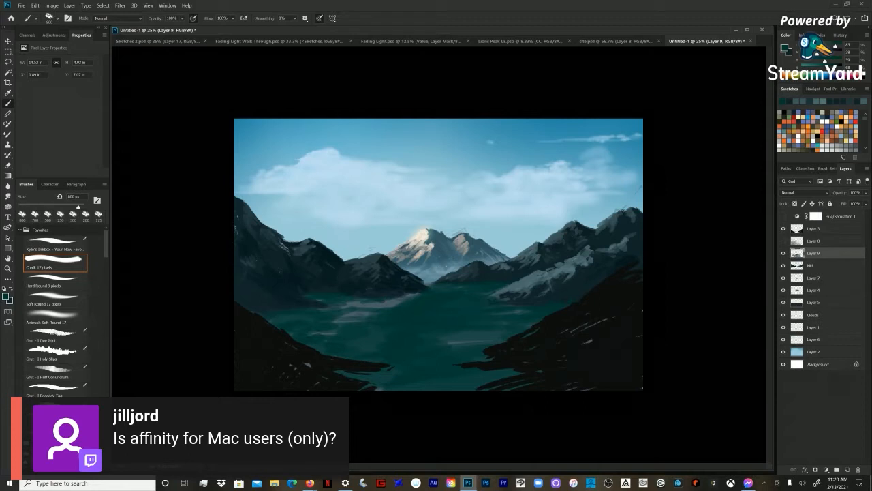
# Step: Paint over the leftover grey streaks across the lake and its near inlet with a 400 px Chalk brush
pyautogui.press('[')
pyautogui.press('[')
pyautogui.press('[')
pyautogui.moveTo(402, 302)
pyautogui.mouseDown()
pyautogui.moveTo(343, 307)
pyautogui.moveTo(332, 321)
pyautogui.mouseUp()
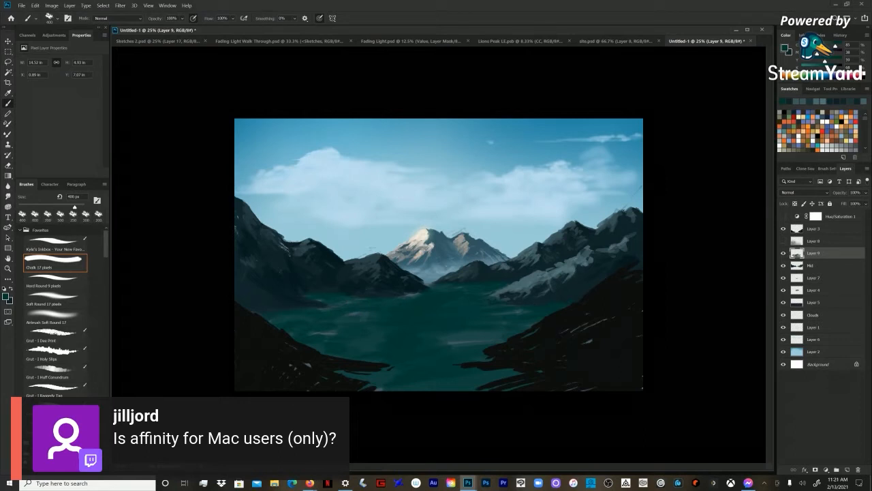
pyautogui.moveTo(499, 336); pyautogui.dragTo(447, 343)
pyautogui.moveTo(395, 374); pyautogui.dragTo(379, 386)
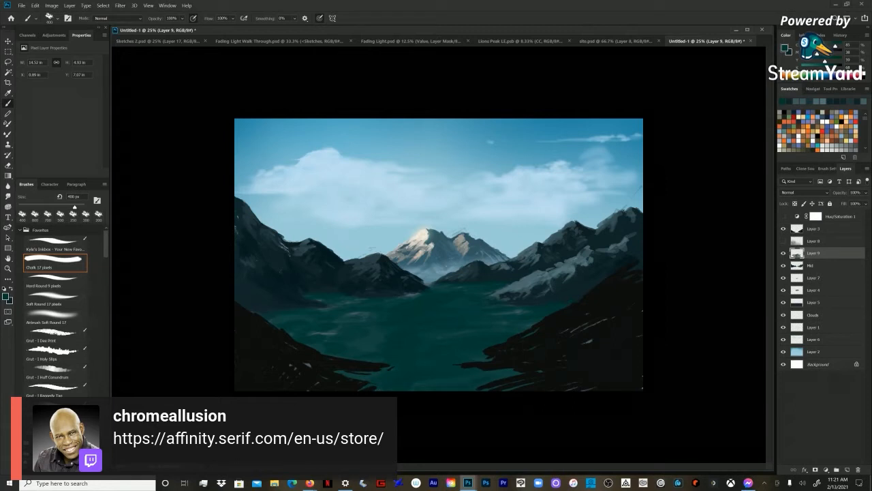
pyautogui.moveTo(380, 332)
pyautogui.mouseDown()
pyautogui.moveTo(364, 343)
pyautogui.moveTo(317, 334)
pyautogui.mouseUp()
pyautogui.moveTo(336, 319); pyautogui.dragTo(375, 315)
pyautogui.moveTo(529, 313); pyautogui.dragTo(496, 318)
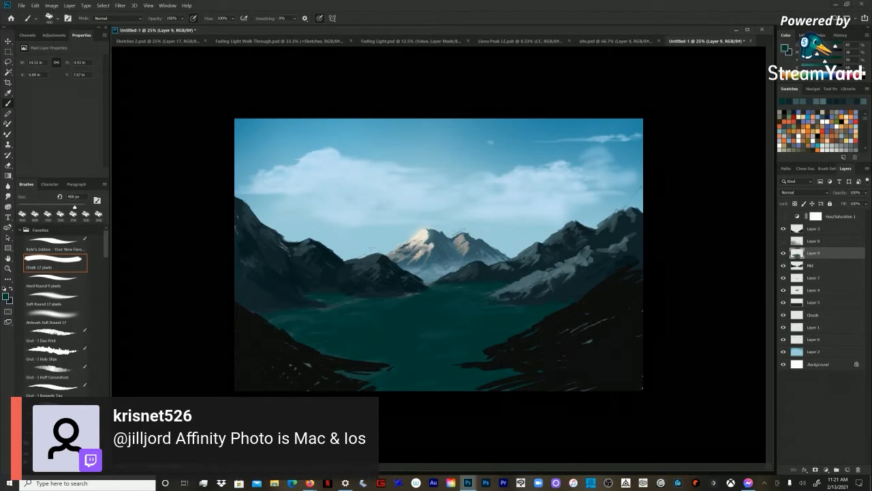
# Step: Reduce the Chalk brush to 100 px and touch up the green-teal water near the far shore
pyautogui.press('[')
pyautogui.press('[')
pyautogui.press('[')
pyautogui.press('[')
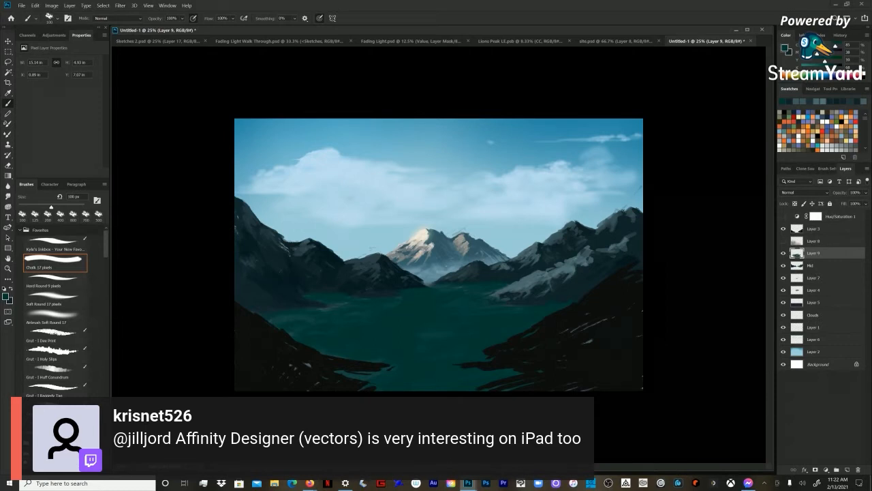
# Step: Set the Chalk brush to 300 px and sample a green-teal from the water near the far shore
pyautogui.press(']')
pyautogui.press(']')
pyautogui.press(']')
pyautogui.press(']')
pyautogui.press(']')
pyautogui.press('z')
pyautogui.hotkey('ctrl', '-')
pyautogui.hotkey('ctrl', '+')
pyautogui.press('b')
pyautogui.press('[')
pyautogui.keyDown('alt'); pyautogui.click(402, 306); pyautogui.keyUp('alt')
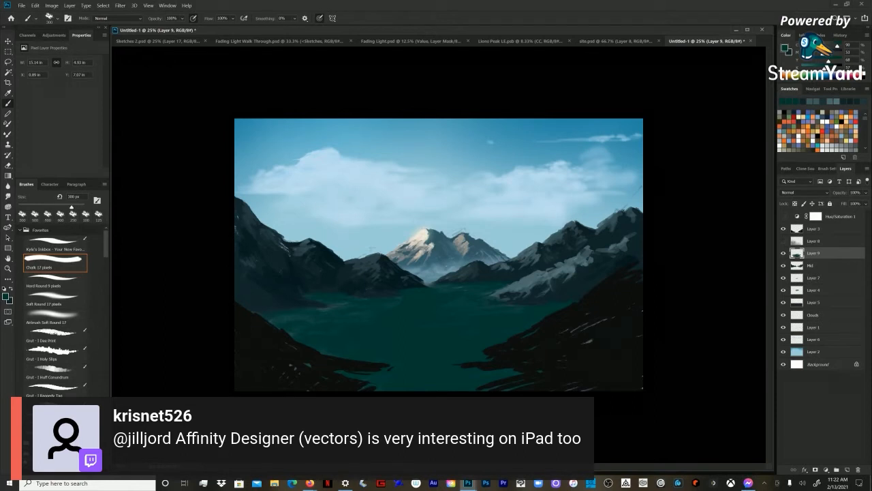
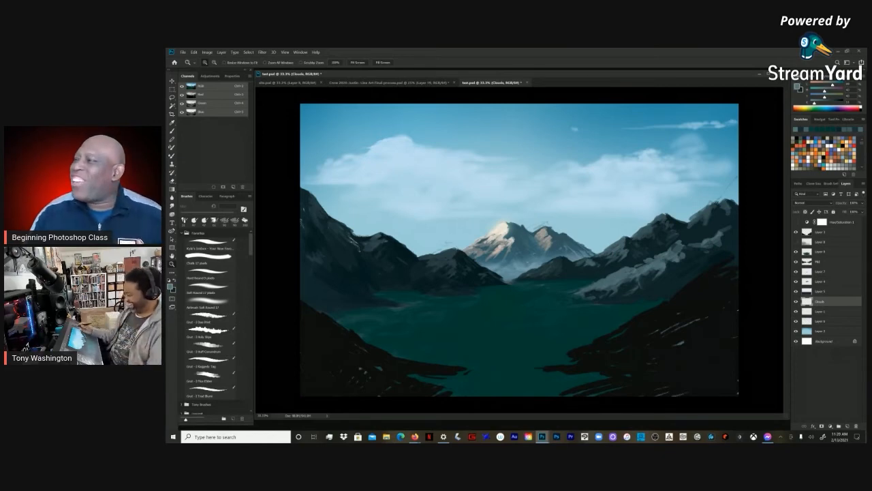
pyautogui.click(642, 263)
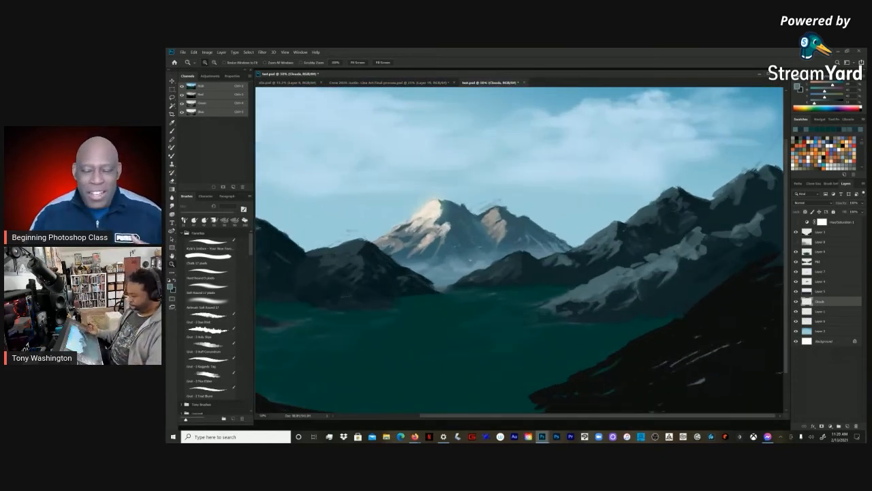
pyautogui.moveTo(788, 418); pyautogui.dragTo(791, 430)
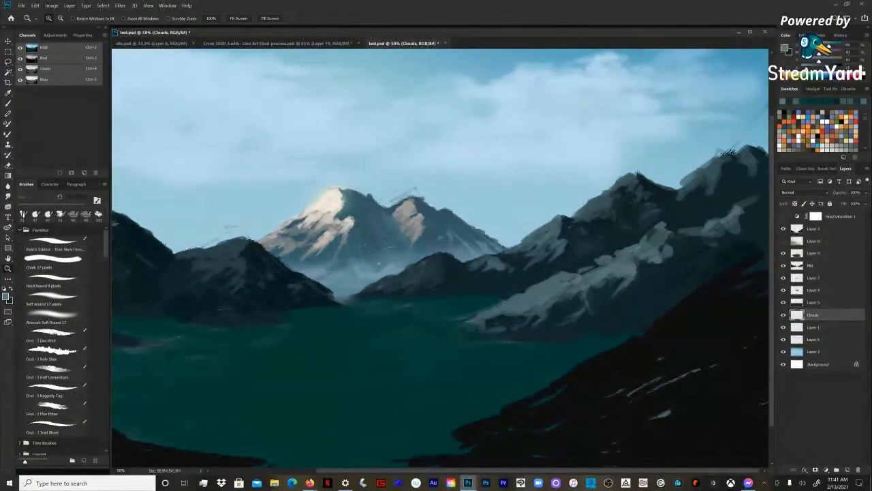
pyautogui.press('b')
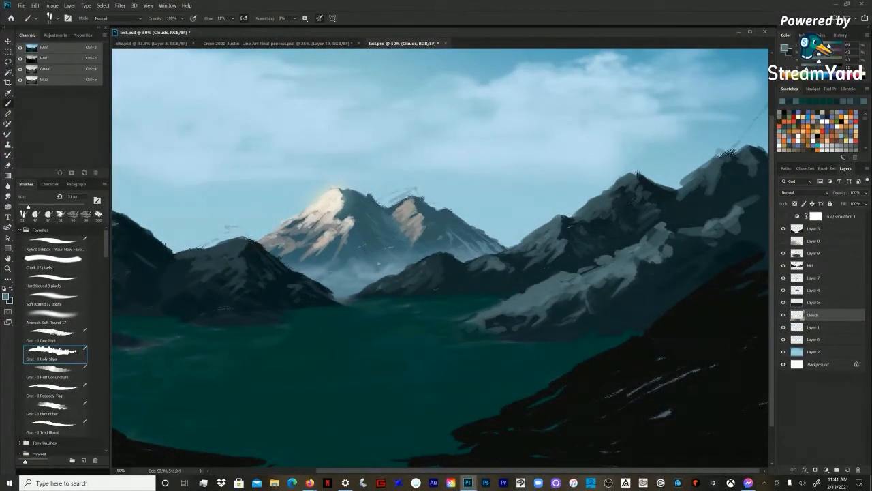
pyautogui.moveTo(440, 279); pyautogui.dragTo(435, 233)
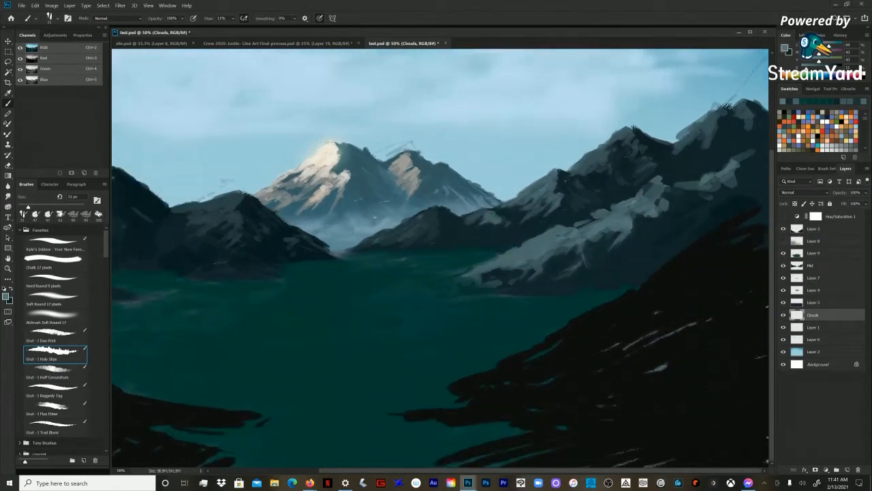
pyautogui.press('z')
pyautogui.keyDown('alt'); pyautogui.click(440, 257); pyautogui.keyUp('alt')
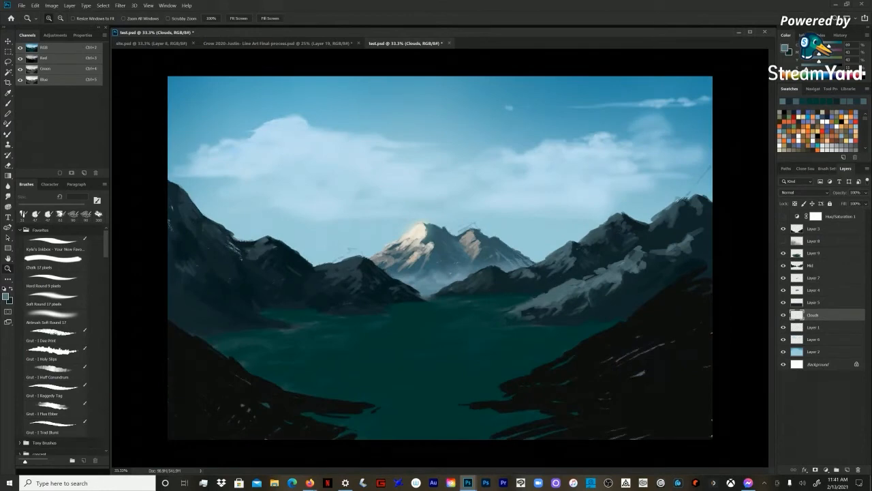
# Step: Set up the Chalk brush at 200 px with a dark tone sampled from the mountains and activate the Mid layer
pyautogui.press('b')
pyautogui.click(55, 300)
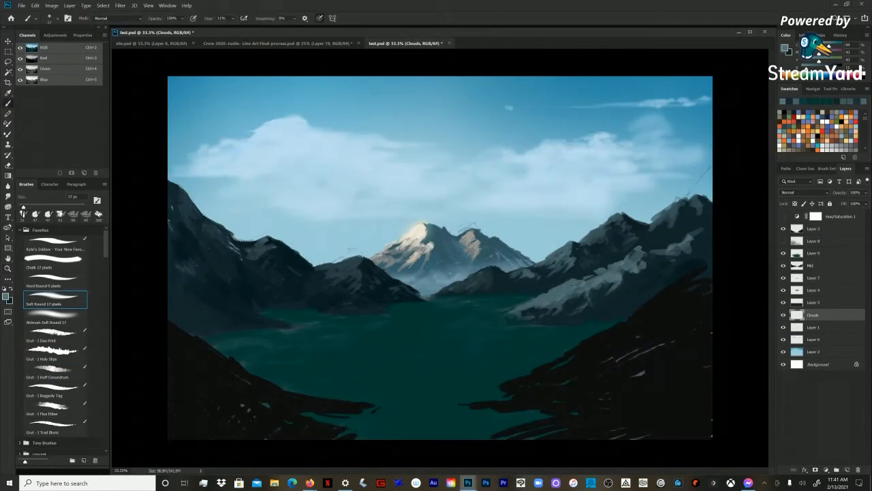
pyautogui.click(55, 263)
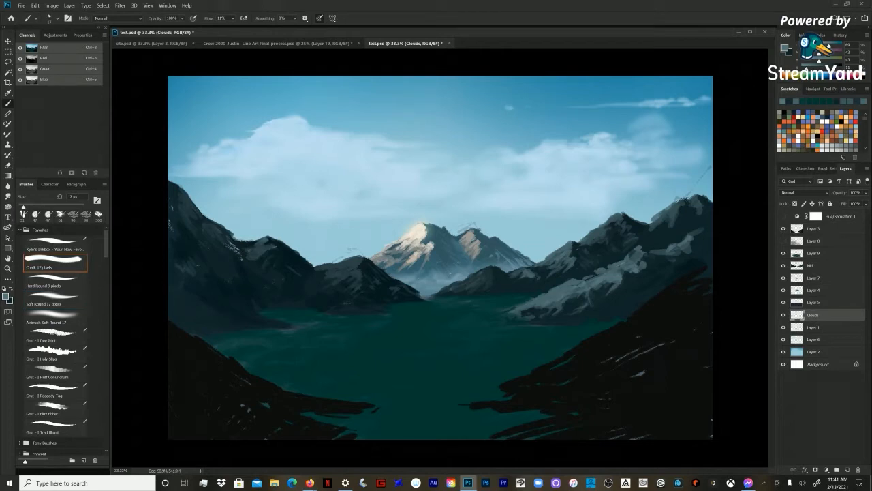
pyautogui.keyDown('alt'); pyautogui.click(617, 238); pyautogui.keyUp('alt')
pyautogui.moveTo(617, 239); pyautogui.dragTo(603, 251)
pyautogui.press(']')
pyautogui.press(']')
pyautogui.press(']')
pyautogui.press(']')
pyautogui.press(']')
pyautogui.press(']')
pyautogui.press(']')
pyautogui.press(']')
pyautogui.press(']')
pyautogui.press(']')
pyautogui.press(']')
pyautogui.press(']')
pyautogui.press(']')
pyautogui.press(']')
pyautogui.press(']')
pyautogui.moveTo(198, 232); pyautogui.dragTo(187, 225)
pyautogui.keyDown('alt'); pyautogui.click(187, 225); pyautogui.keyUp('alt')
pyautogui.click(813, 266)
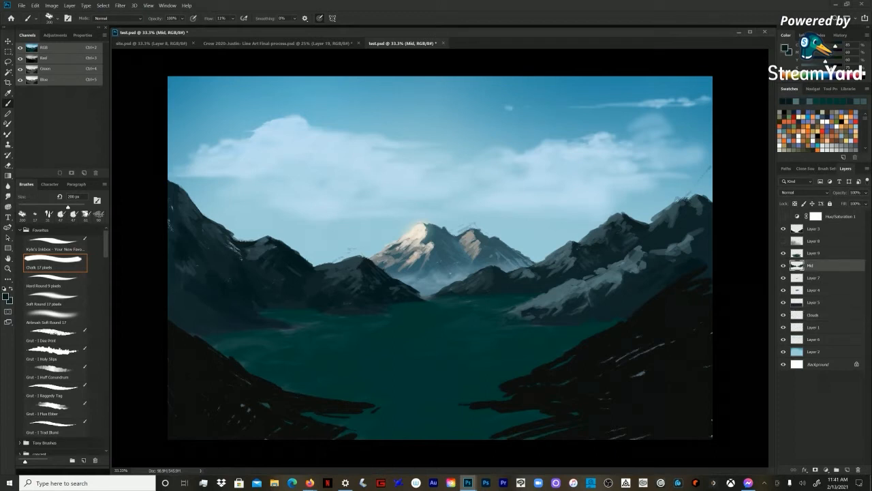
# Step: Darken the foot of the left mountain along the lake shore with the Chalk brush at about 125 px
pyautogui.press('[')
pyautogui.press('[')
pyautogui.press('[')
pyautogui.press('[')
pyautogui.moveTo(197, 334); pyautogui.dragTo(218, 333)
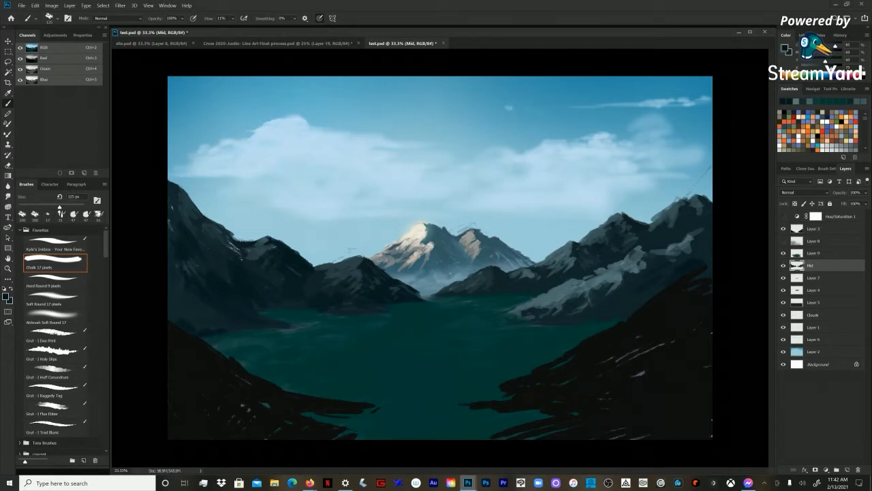
pyautogui.press(']')
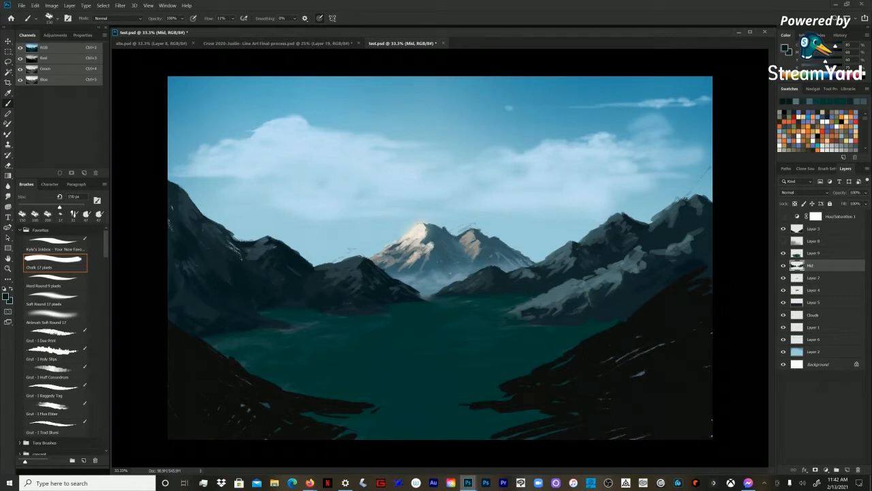
# Step: Sample a grey-blue from the lit right slope and dab highlights on the far right mountain with a 90 px Chalk brush
pyautogui.keyDown('alt'); pyautogui.click(613, 278); pyautogui.keyUp('alt')
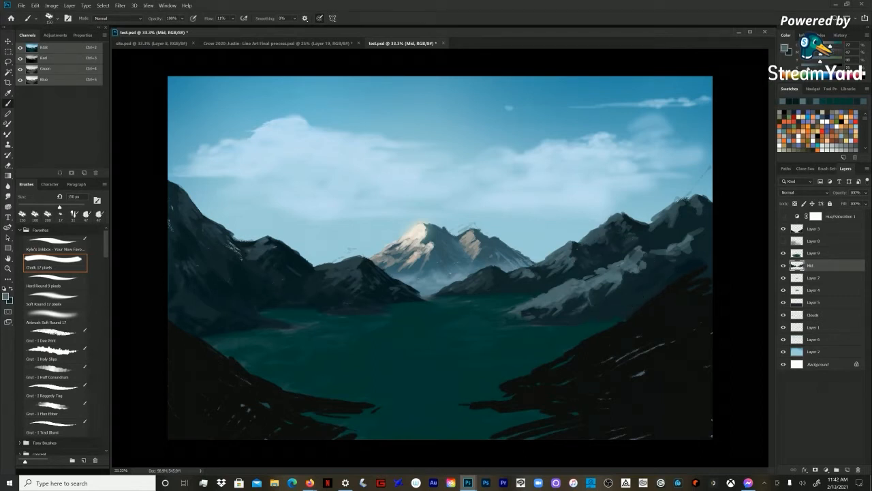
pyautogui.press('[')
pyautogui.press('[')
pyautogui.press('[')
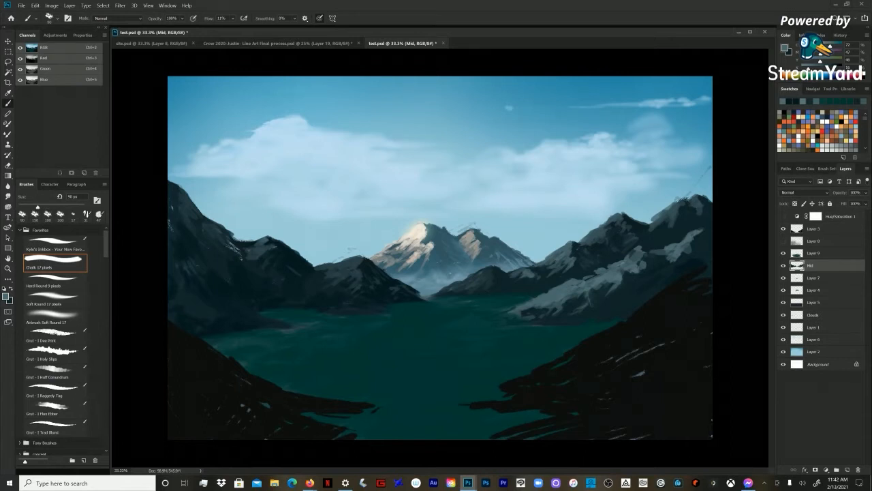
pyautogui.moveTo(696, 243); pyautogui.dragTo(692, 248)
# Step: Deepen the shadows on the right mountain with dark tones sampled from it and set the Chalk brush to 175 px
pyautogui.press(']')
pyautogui.press(']')
pyautogui.press(']')
pyautogui.moveTo(635, 252); pyautogui.dragTo(638, 264)
pyautogui.keyDown('alt'); pyautogui.click(662, 261); pyautogui.keyUp('alt')
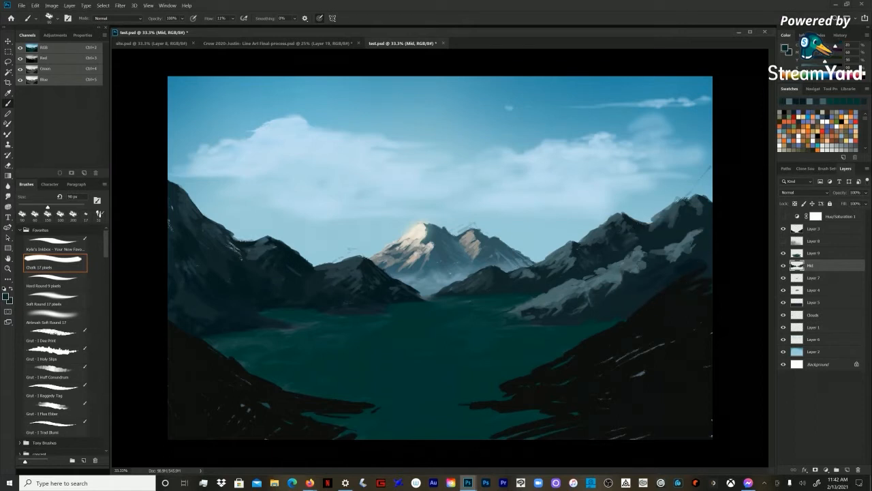
pyautogui.keyDown('alt'); pyautogui.click(686, 199); pyautogui.keyUp('alt')
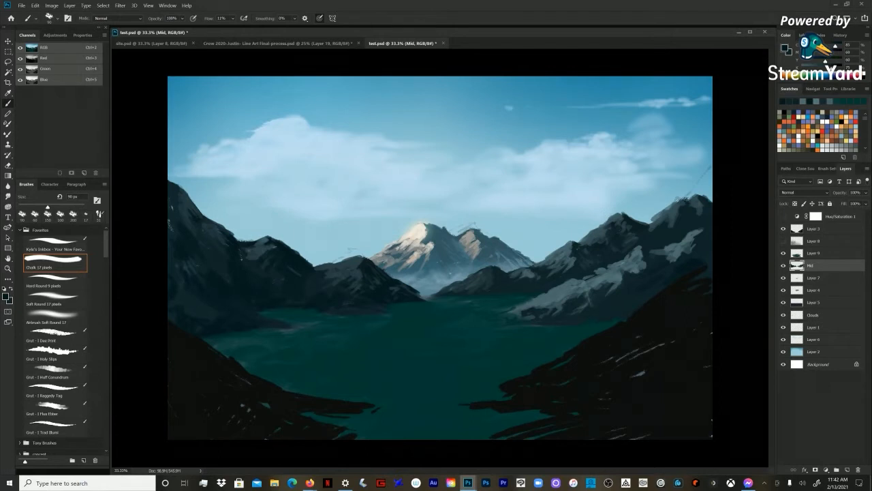
pyautogui.press(']')
pyautogui.press(']')
pyautogui.press(']')
pyautogui.press(']')
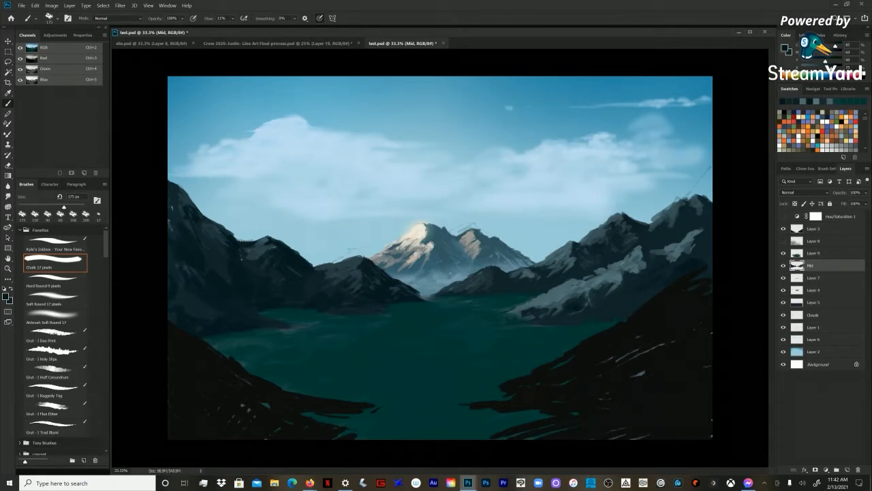
# Step: Cut away the lake water overlapping the foot of the lit right slope on Layer 9 with a Lasso selection
pyautogui.click(814, 253)
pyautogui.press('e')
pyautogui.press('l')
pyautogui.moveTo(513, 310)
pyautogui.mouseDown()
pyautogui.moveTo(476, 325)
pyautogui.moveTo(564, 317)
pyautogui.mouseUp()
pyautogui.press('Delete')
pyautogui.hotkey('ctrl', 'd')
# Step: Touch up the shoreline of the right slope on Layer 9 with the Chalk brush, using sampled grey-blue and dark tones
pyautogui.press('b')
pyautogui.keyDown('alt'); pyautogui.click(556, 300); pyautogui.keyUp('alt')
pyautogui.press('[')
pyautogui.press('[')
pyautogui.press('[')
pyautogui.press('[')
pyautogui.press('[')
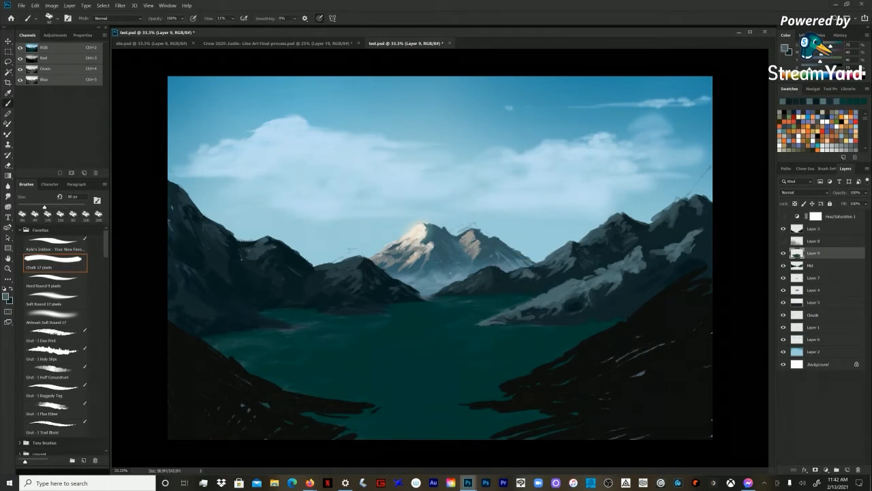
pyautogui.keyDown('alt'); pyautogui.click(536, 324); pyautogui.keyUp('alt')
pyautogui.press(']')
pyautogui.press(']')
pyautogui.press(']')
pyautogui.moveTo(553, 315); pyautogui.dragTo(526, 320)
pyautogui.keyDown('alt'); pyautogui.click(605, 303); pyautogui.keyUp('alt')
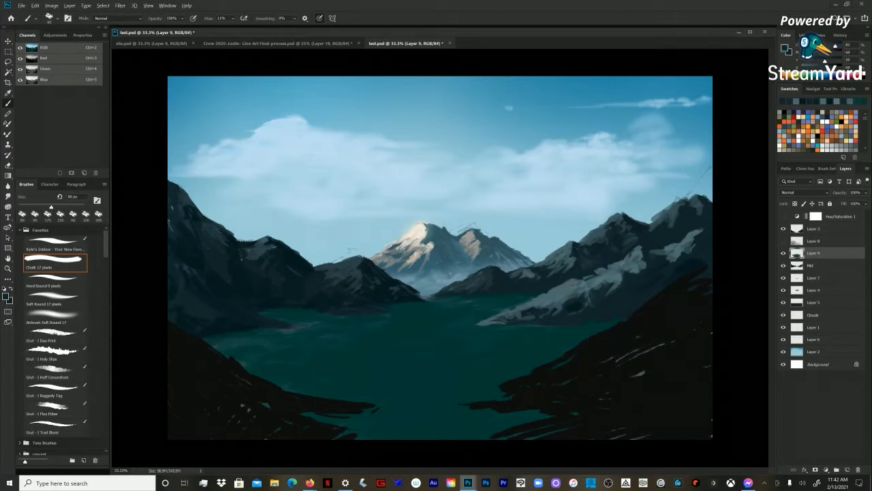
# Step: Set the Chalk brush to 100 px and return to the Mid layer
pyautogui.press(']')
pyautogui.press(']')
pyautogui.click(814, 242)
pyautogui.click(811, 266)
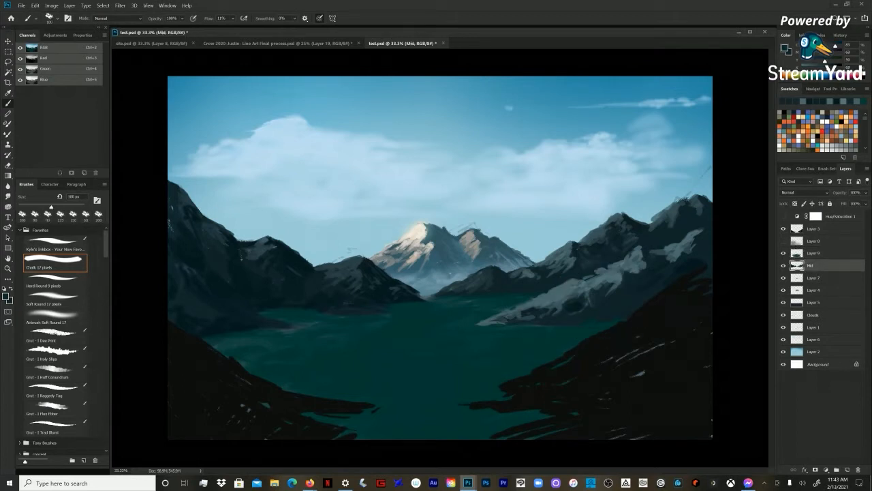
pyautogui.press('e')
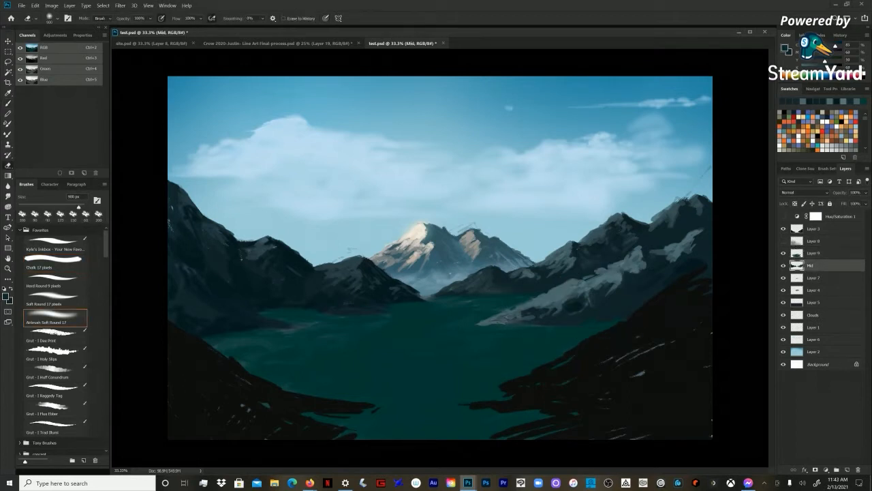
pyautogui.press('b')
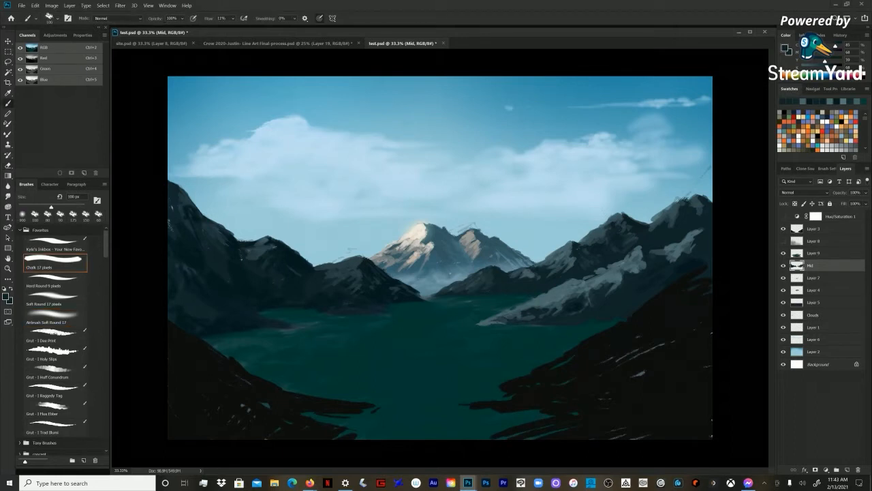
# Step: Sample a grey-blue from the right slope and select the Grut Dax Print brush at 90 px
pyautogui.press('[')
pyautogui.keyDown('alt'); pyautogui.click(572, 288); pyautogui.keyUp('alt')
pyautogui.click(55, 336)
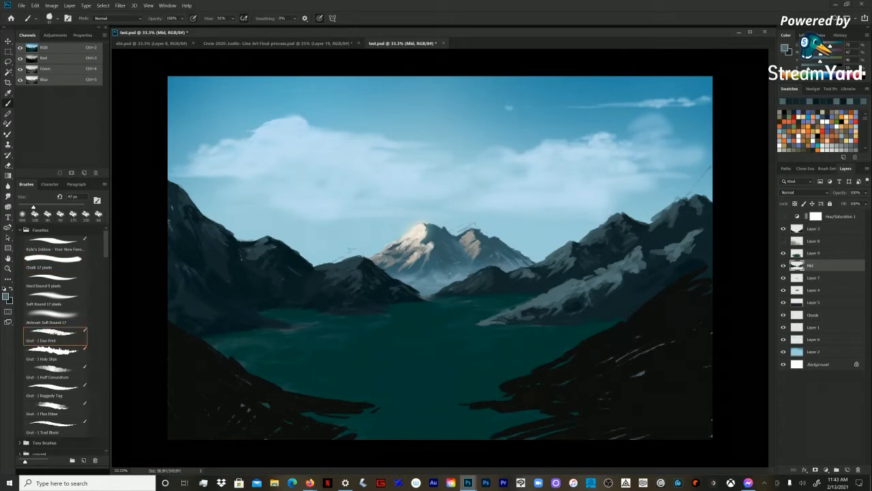
pyautogui.press(']')
pyautogui.press(']')
pyautogui.press(']')
pyautogui.press(']')
pyautogui.press(']')
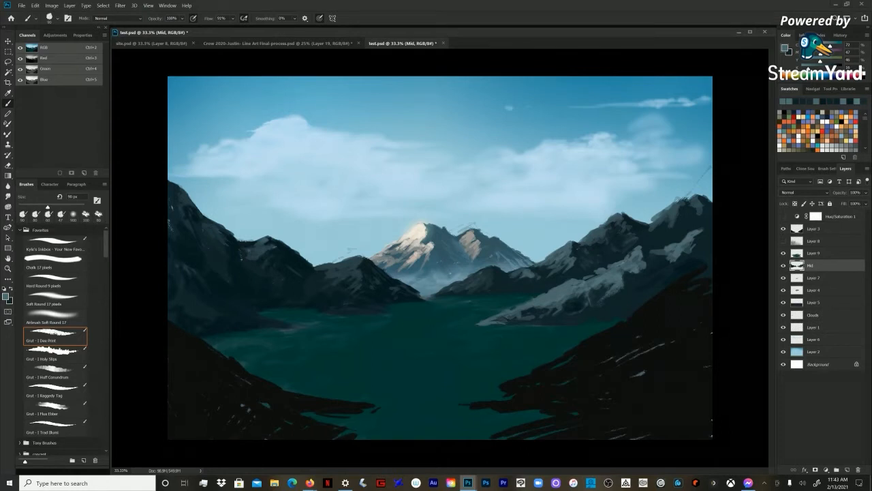
# Step: Reset the Dax Print brush to 47 px and open its name for editing
pyautogui.press('[')
pyautogui.press('[')
pyautogui.press('[')
pyautogui.press(']')
pyautogui.click(54, 336)
pyautogui.rightClick(62, 335)
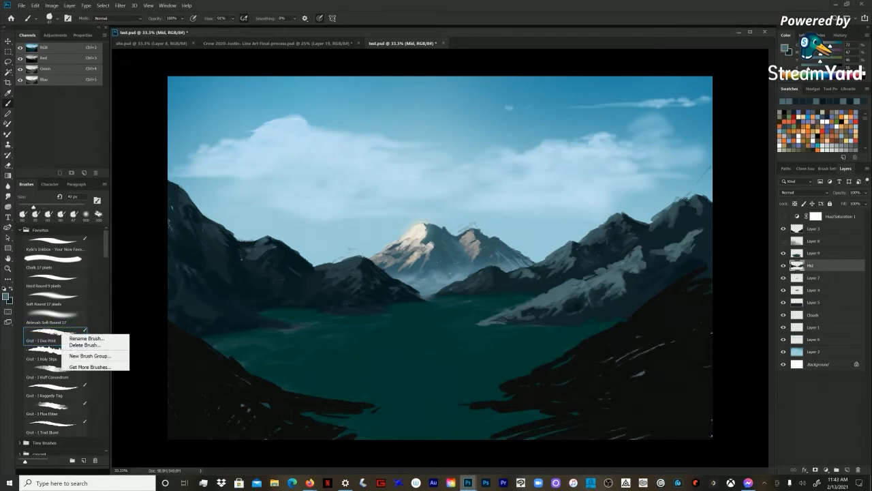
pyautogui.click(85, 338)
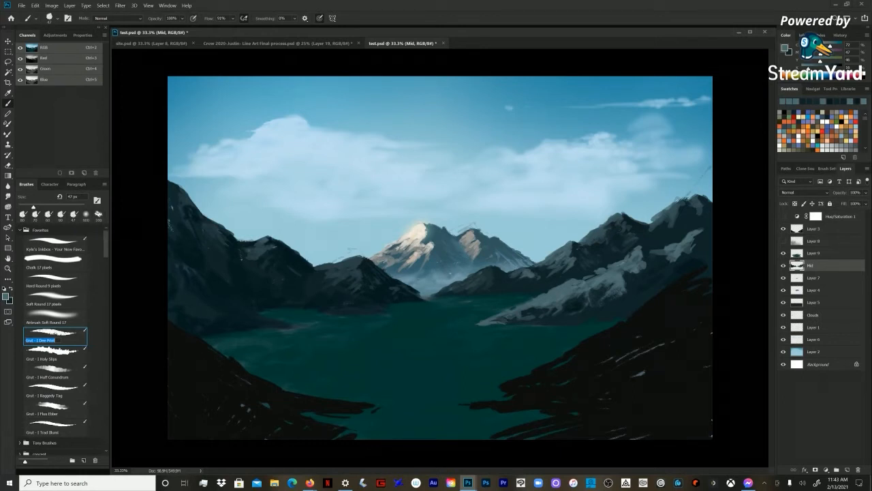
# Step: Examine the Dax Print brush's Shape Dynamics, Scattering, Texture, Dual Brush and Transfer settings
pyautogui.click(168, 6)
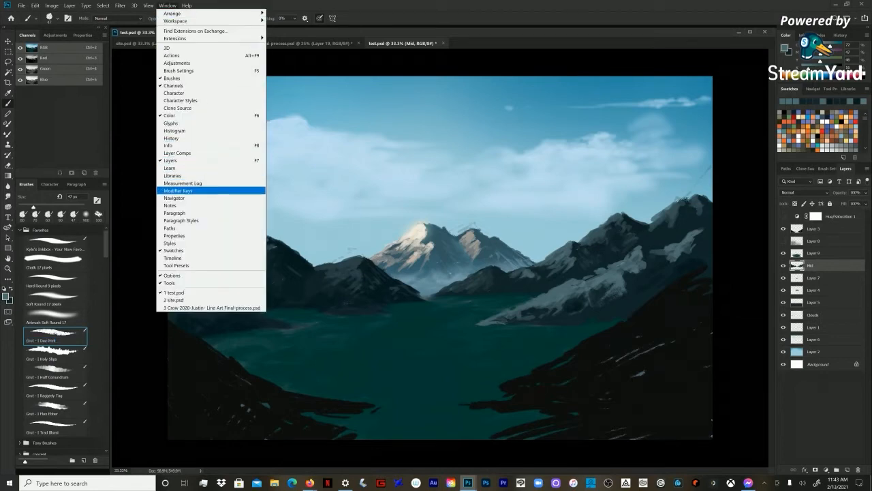
pyautogui.click(179, 70)
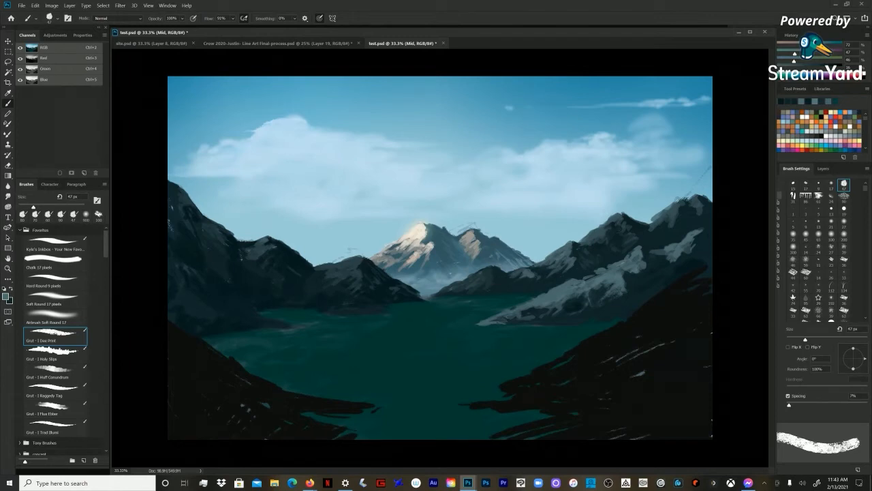
pyautogui.moveTo(796, 168)
pyautogui.mouseDown()
pyautogui.moveTo(678, 175)
pyautogui.moveTo(611, 124)
pyautogui.mouseUp()
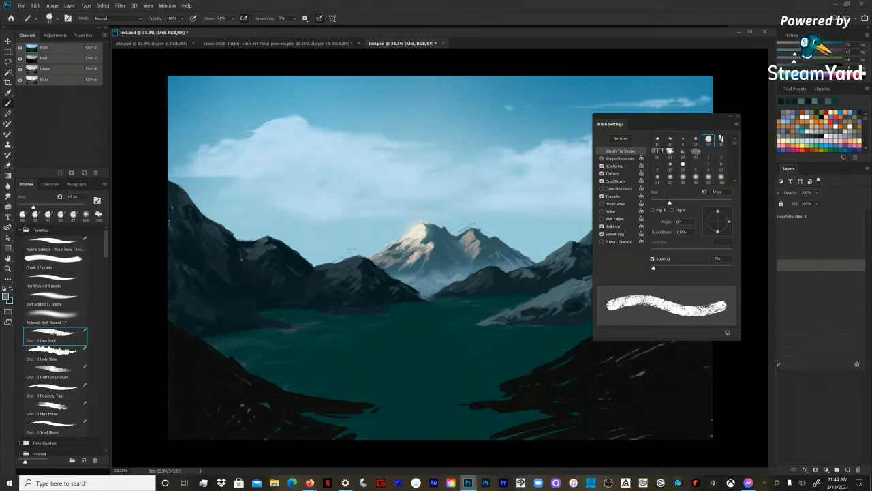
pyautogui.click(617, 158)
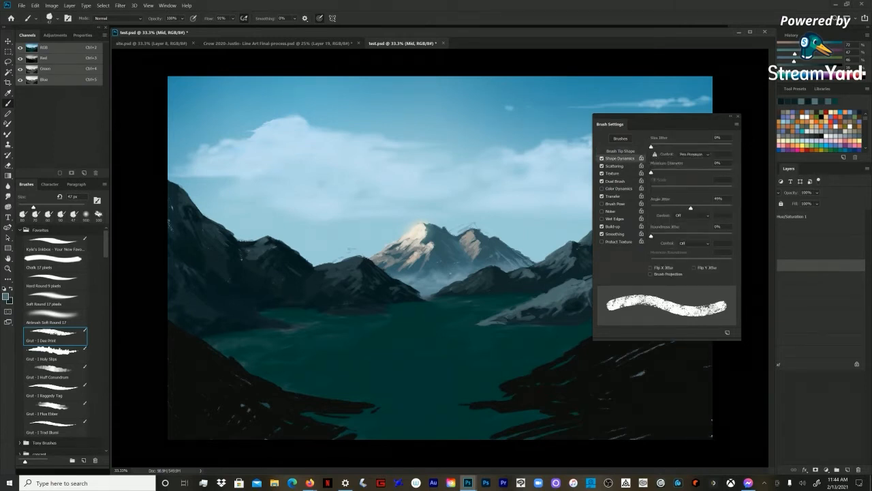
pyautogui.click(615, 166)
pyautogui.click(613, 174)
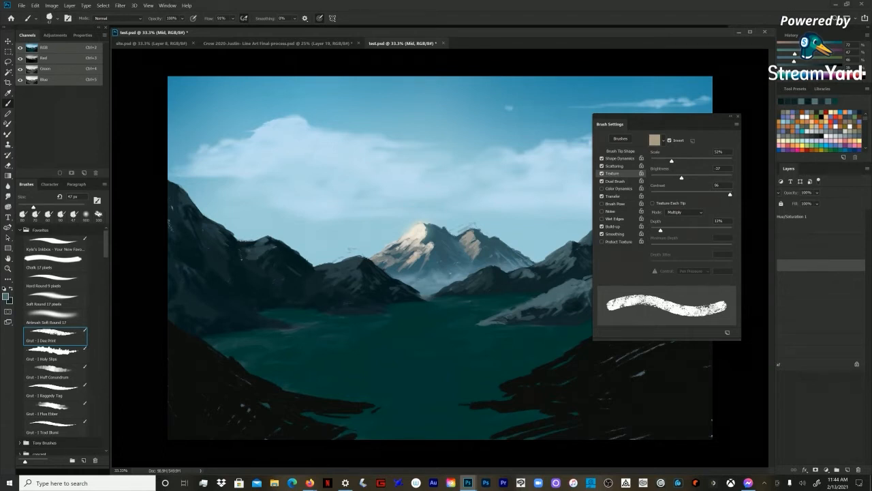
pyautogui.click(615, 182)
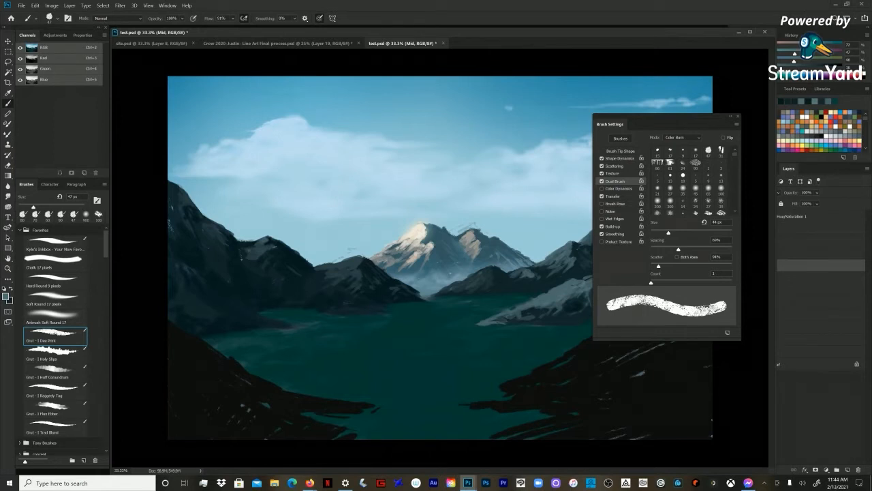
pyautogui.click(613, 196)
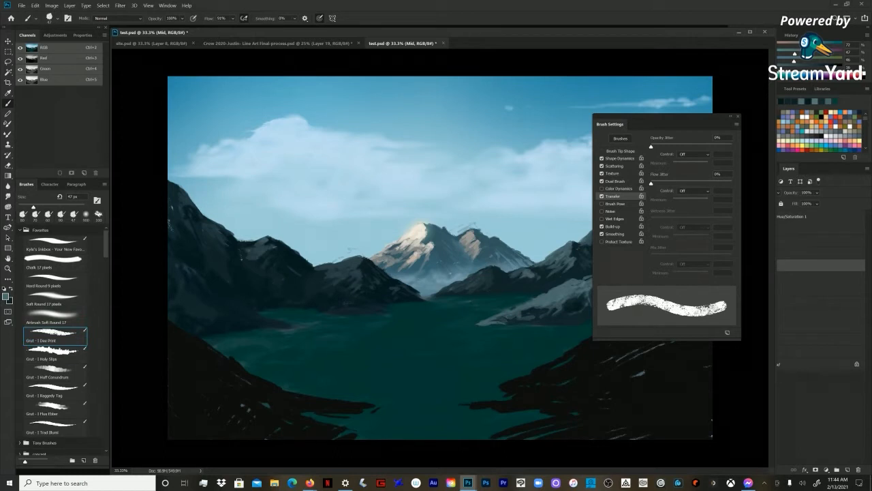
pyautogui.moveTo(634, 124)
pyautogui.mouseDown()
pyautogui.moveTo(722, 154)
pyautogui.moveTo(833, 170)
pyautogui.moveTo(817, 169)
pyautogui.mouseUp()
# Step: Show the layer list again at full width and zoom the painting out to 25%
pyautogui.click(789, 168)
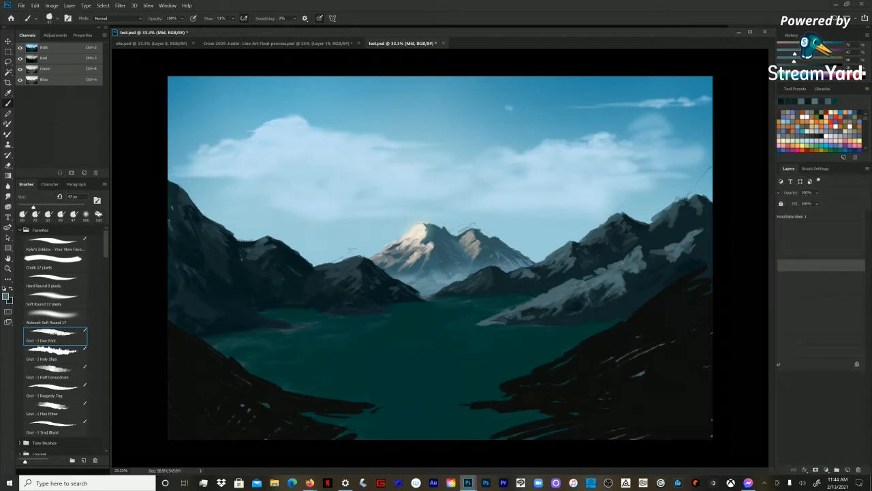
pyautogui.press('z')
pyautogui.hotkey('ctrl', '-')
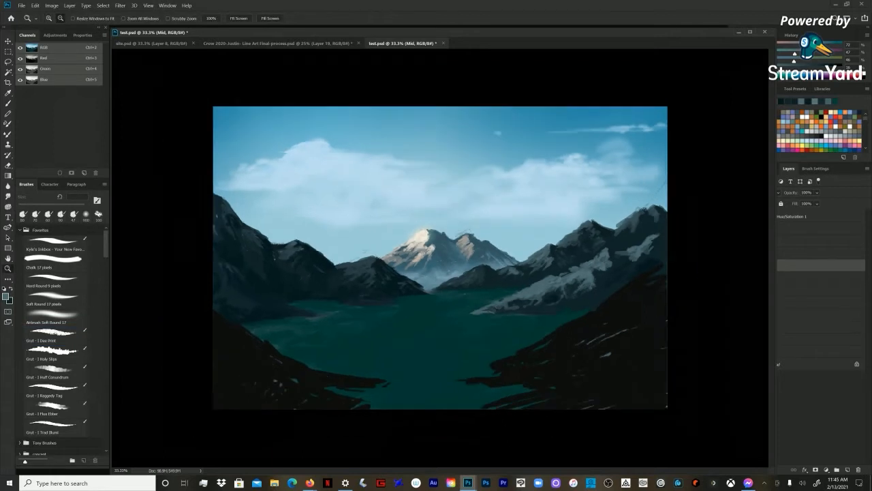
pyautogui.press('b')
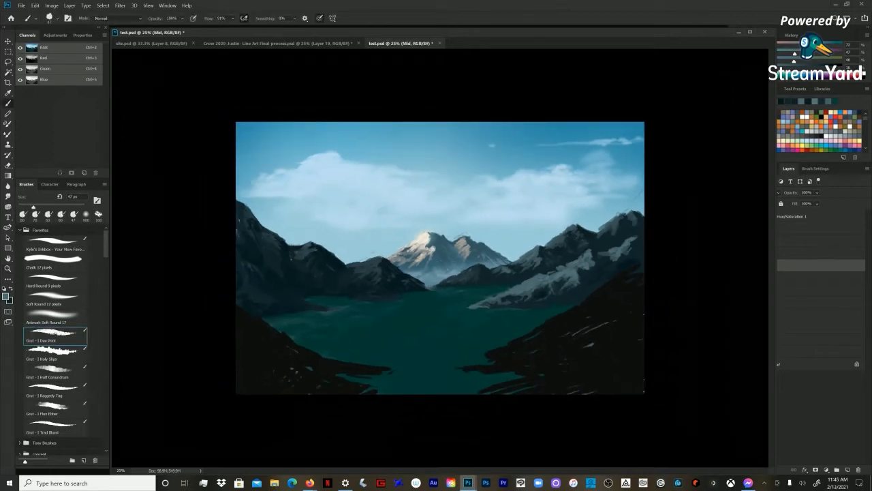
pyautogui.moveTo(775, 273)
pyautogui.mouseDown()
pyautogui.moveTo(700, 272)
pyautogui.moveTo(778, 273)
pyautogui.mouseUp()
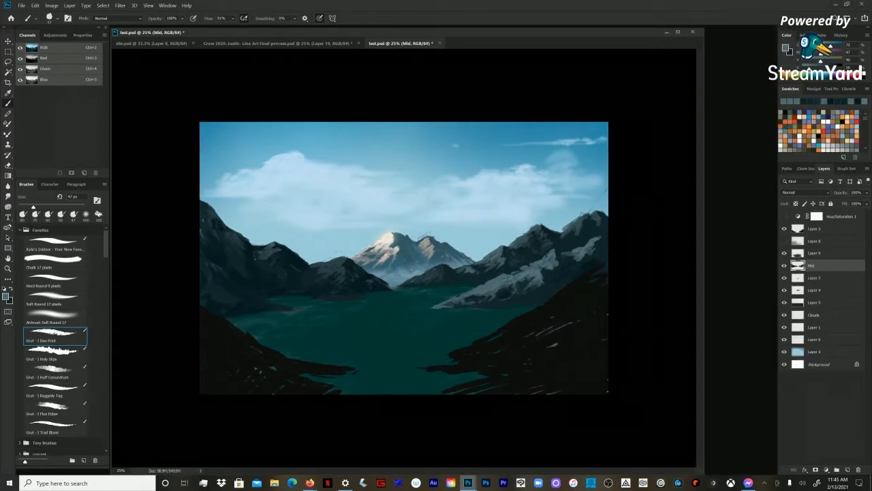
# Step: Widen the document window and paint light strokes on the right slope with the Grut Holy Slips brush
pyautogui.moveTo(704, 272); pyautogui.dragTo(774, 272)
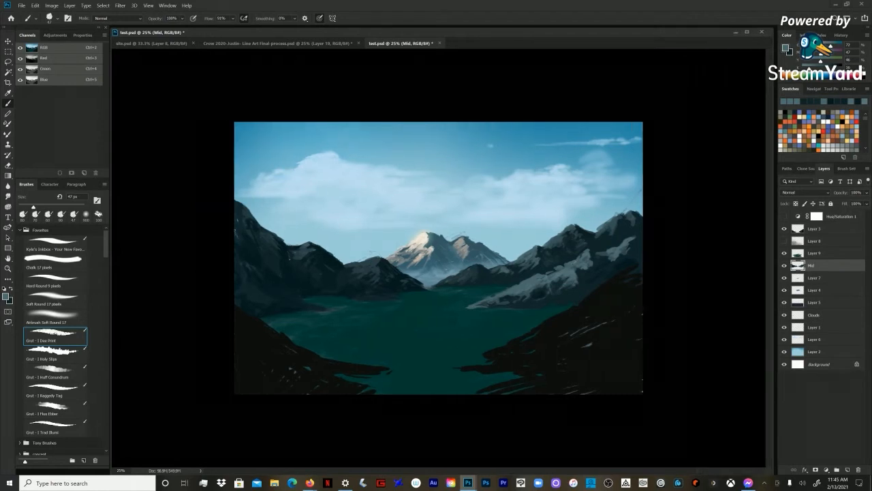
pyautogui.hotkey('ctrl', '+')
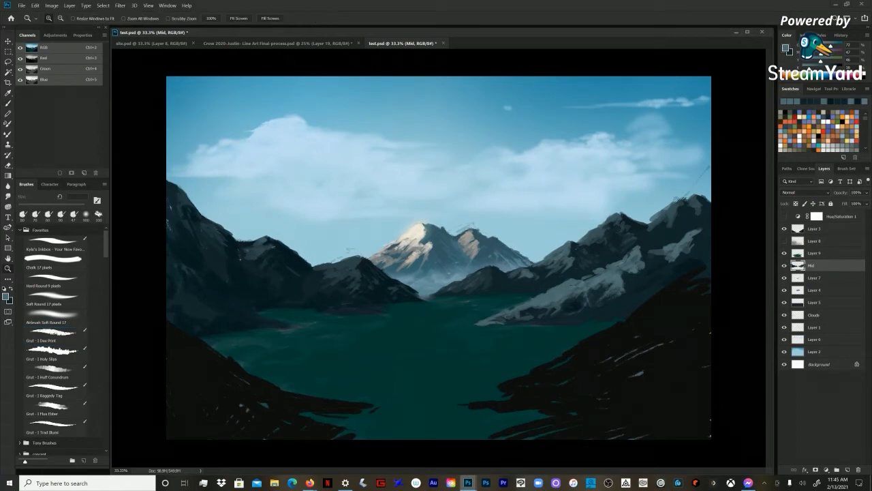
pyautogui.hotkey('ctrl', '+')
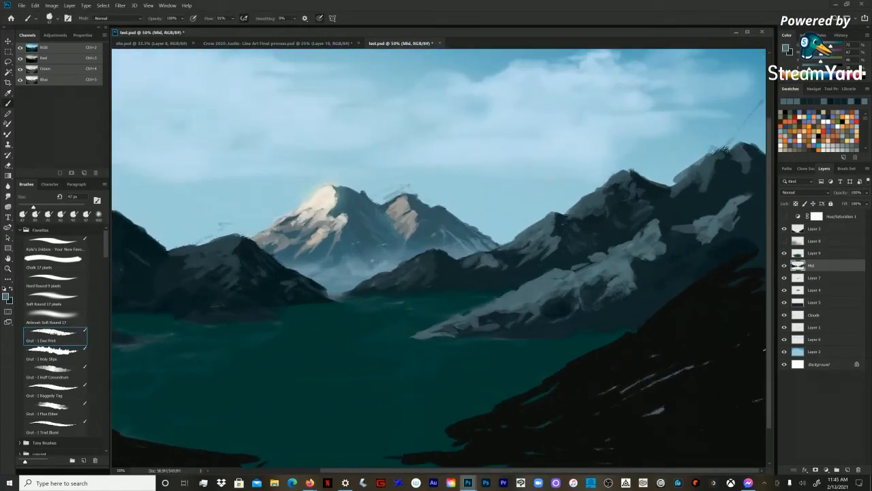
pyautogui.click(56, 353)
pyautogui.moveTo(542, 309); pyautogui.dragTo(570, 292)
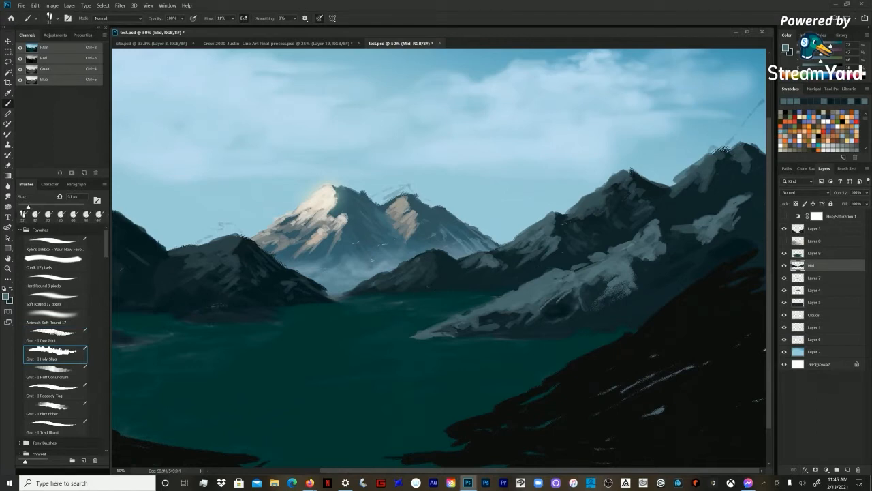
pyautogui.press(']')
pyautogui.press(']')
pyautogui.moveTo(614, 297); pyautogui.dragTo(629, 293)
pyautogui.press(']')
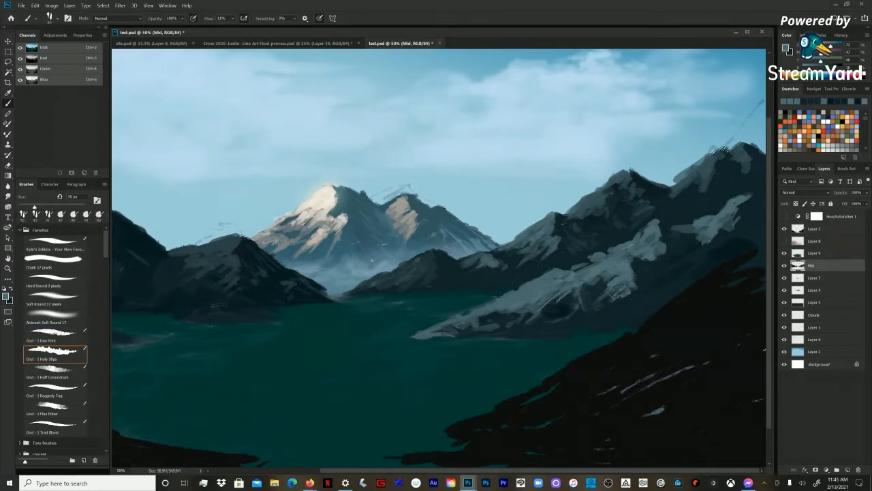
# Step: Return to the Grut Dax Print brush at 80 px and add a light textured stroke low on the right slope
pyautogui.click(55, 335)
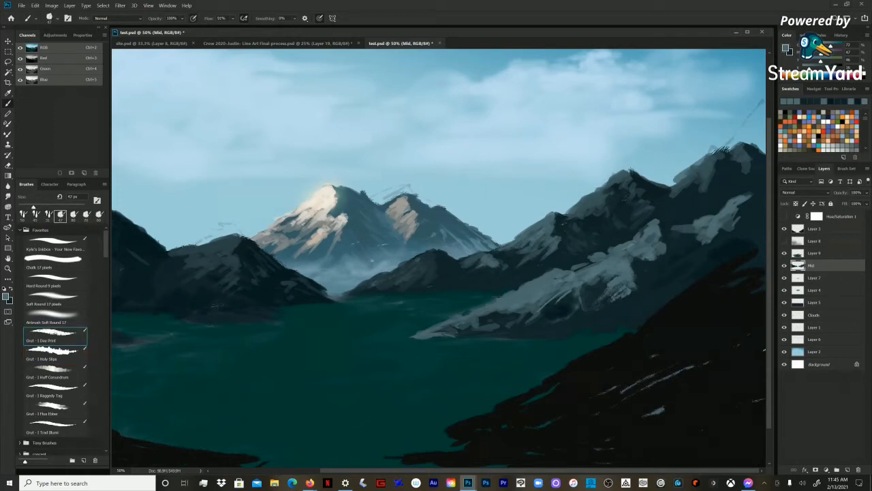
pyautogui.press(']')
pyautogui.press(']')
pyautogui.press(']')
pyautogui.press(']')
pyautogui.press(']')
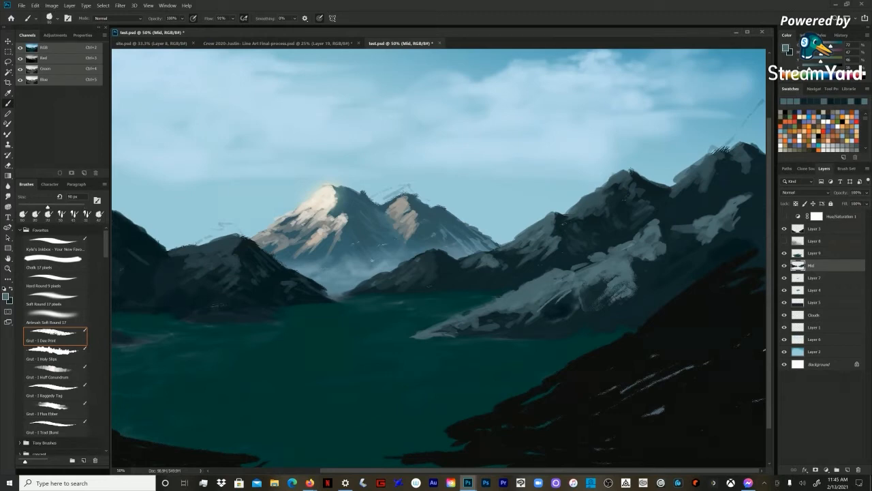
pyautogui.press('[')
pyautogui.moveTo(477, 321); pyautogui.dragTo(489, 318)
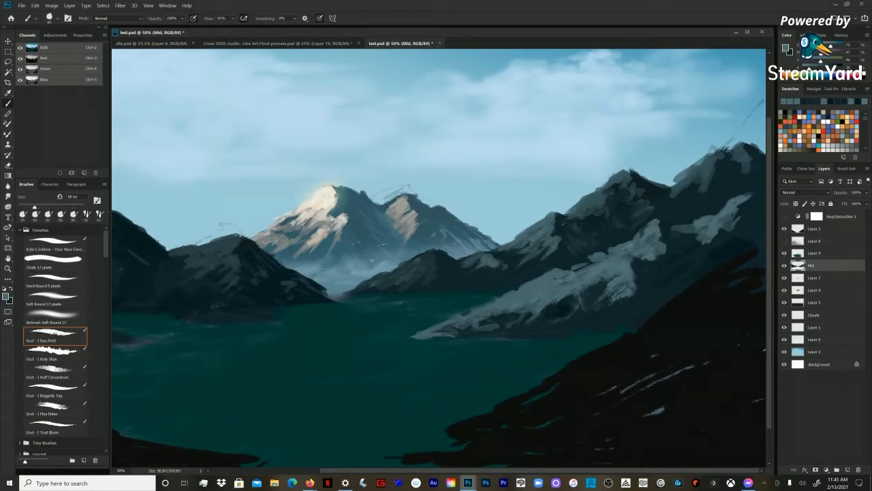
# Step: Sample a dark blue and paint shadow strokes into the light right slope with the brush at 70 px
pyautogui.press('[')
pyautogui.keyDown('alt'); pyautogui.click(647, 272); pyautogui.keyUp('alt')
pyautogui.keyDown('alt'); pyautogui.click(563, 306); pyautogui.keyUp('alt')
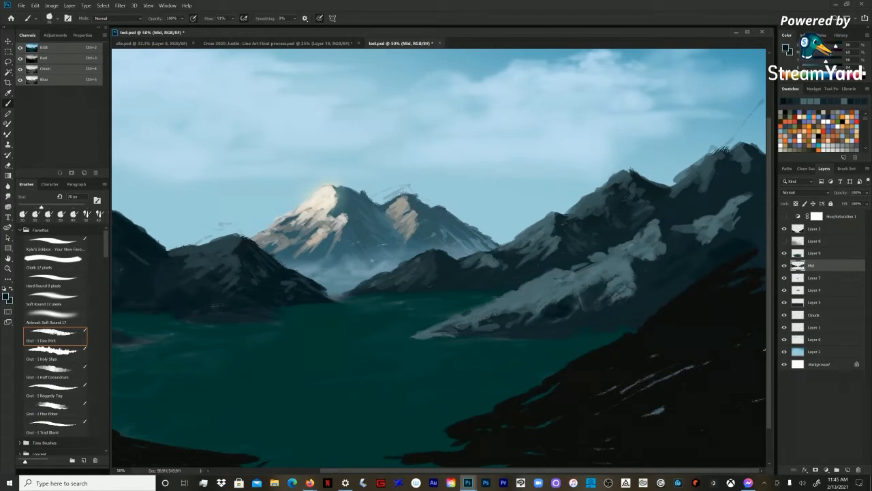
pyautogui.moveTo(635, 269); pyautogui.dragTo(634, 287)
pyautogui.moveTo(599, 281)
pyautogui.mouseDown()
pyautogui.moveTo(587, 291)
pyautogui.moveTo(590, 283)
pyautogui.mouseUp()
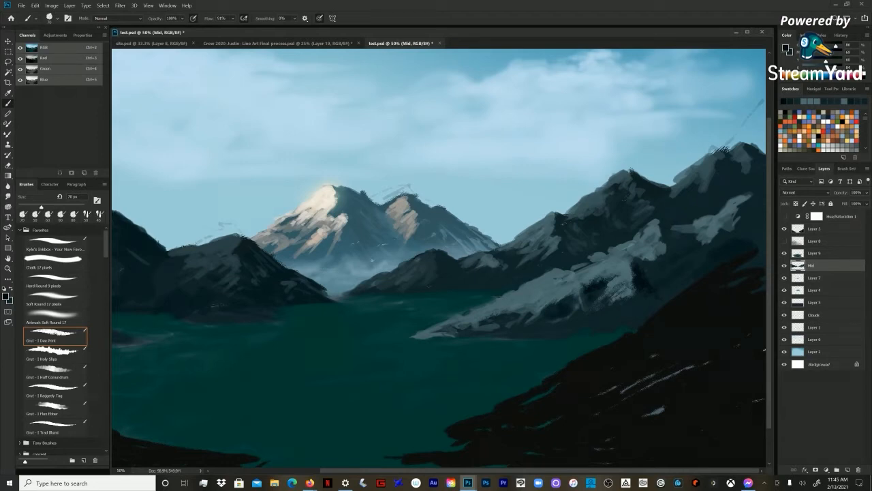
# Step: Refine the edges between lit and shadowed rock on the right slope, using grey-blue and dark tones sampled from the mountain
pyautogui.keyDown('alt'); pyautogui.click(632, 244); pyautogui.keyUp('alt')
pyautogui.moveTo(603, 271); pyautogui.dragTo(598, 277)
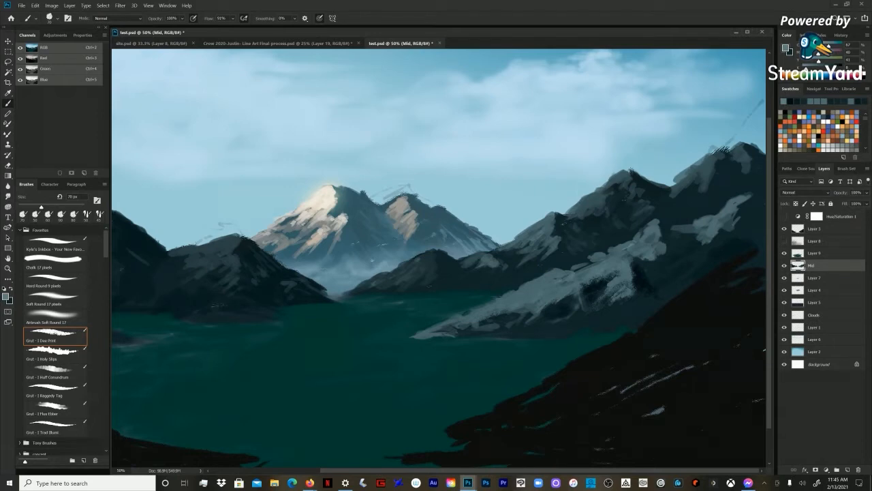
pyautogui.keyDown('alt'); pyautogui.click(624, 303); pyautogui.keyUp('alt')
pyautogui.moveTo(612, 302); pyautogui.dragTo(623, 292)
pyautogui.keyDown('alt'); pyautogui.click(641, 280); pyautogui.keyUp('alt')
# Step: Enlarge the Dax Print brush to 150 px and stroke dark speckled texture across the light right slope
pyautogui.press(']')
pyautogui.press(']')
pyautogui.press(']')
pyautogui.press(']')
pyautogui.press(']')
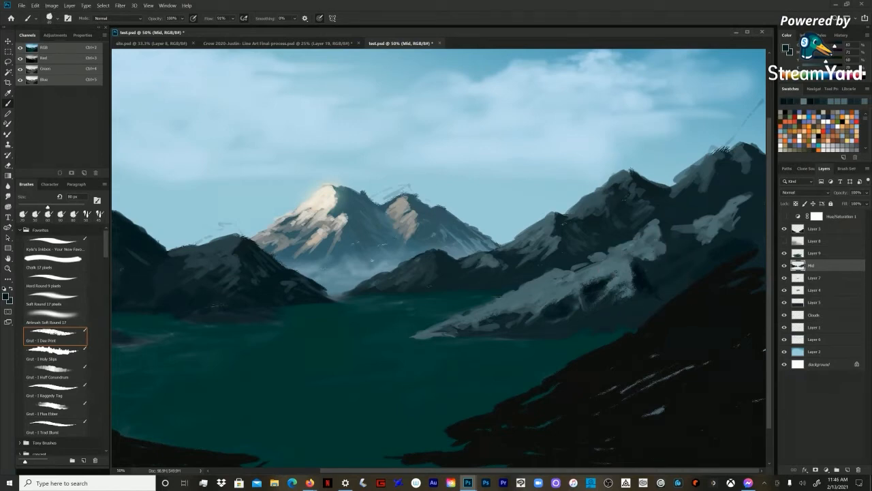
pyautogui.press(']')
pyautogui.moveTo(551, 295); pyautogui.dragTo(500, 308)
pyautogui.keyDown('alt'); pyautogui.click(561, 296); pyautogui.keyUp('alt')
pyautogui.moveTo(609, 263); pyautogui.dragTo(641, 245)
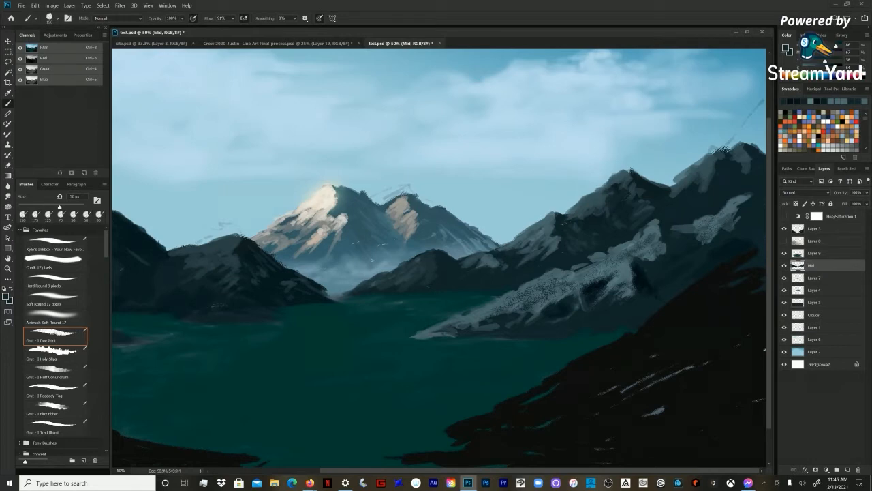
# Step: Sample dark tones around the right slope's shadow area and reduce the Dax Print brush to 125 px
pyautogui.hotkey('ctrl', '-')
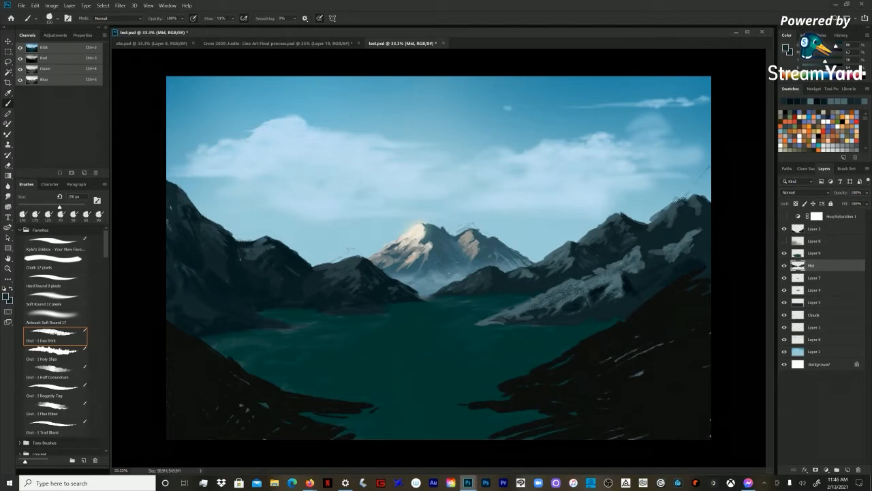
pyautogui.keyDown('alt'); pyautogui.click(631, 290); pyautogui.keyUp('alt')
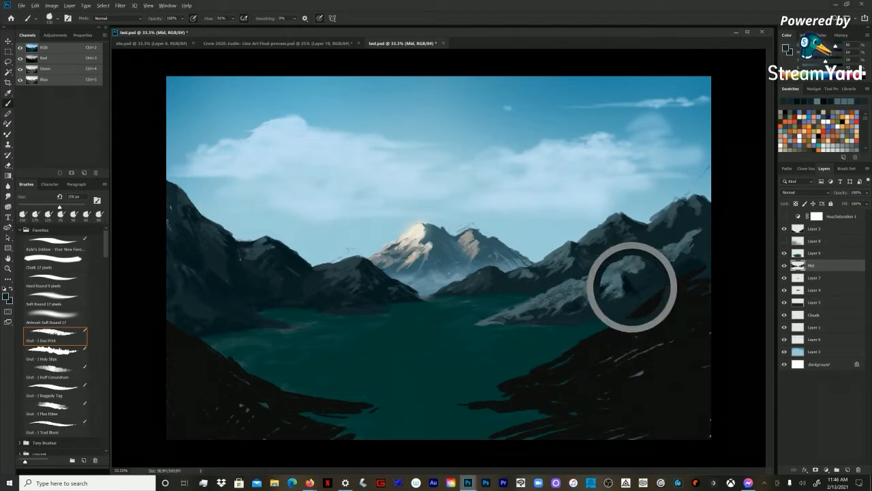
pyautogui.keyDown('alt'); pyautogui.click(630, 286); pyautogui.keyUp('alt')
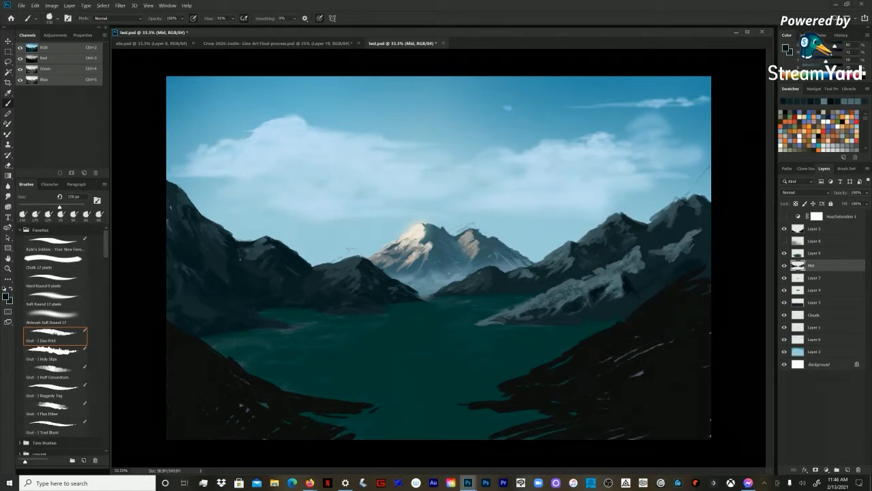
pyautogui.keyDown('alt'); pyautogui.click(630, 288); pyautogui.keyUp('alt')
pyautogui.press('[')
pyautogui.keyDown('alt'); pyautogui.click(611, 306); pyautogui.keyUp('alt')
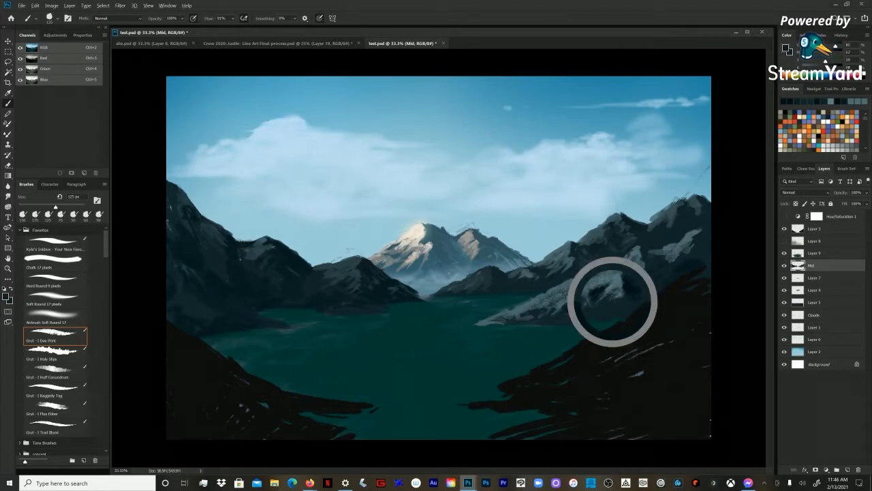
# Step: Sample the slope's light grey-blue and the dark mountain tone above it, reducing the brush to 100 px
pyautogui.keyDown('alt'); pyautogui.click(618, 274); pyautogui.keyUp('alt')
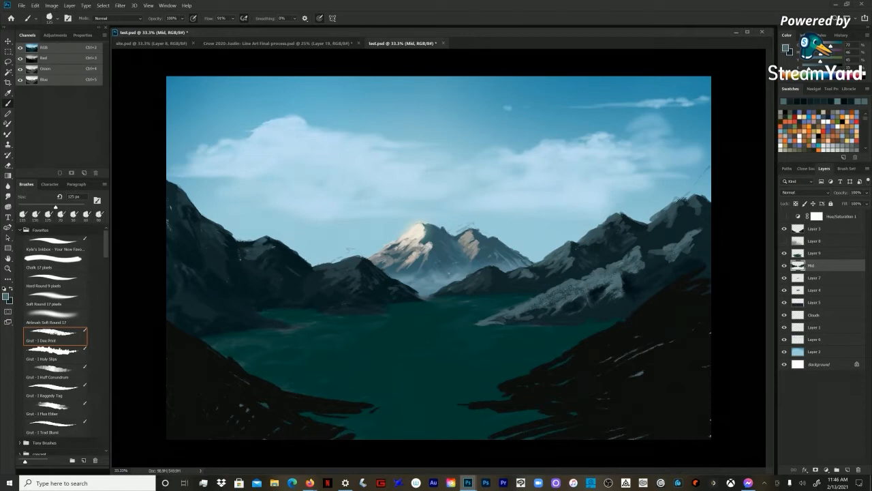
pyautogui.press('[')
pyautogui.press('[')
pyautogui.press('[')
pyautogui.keyDown('alt'); pyautogui.click(584, 269); pyautogui.keyUp('alt')
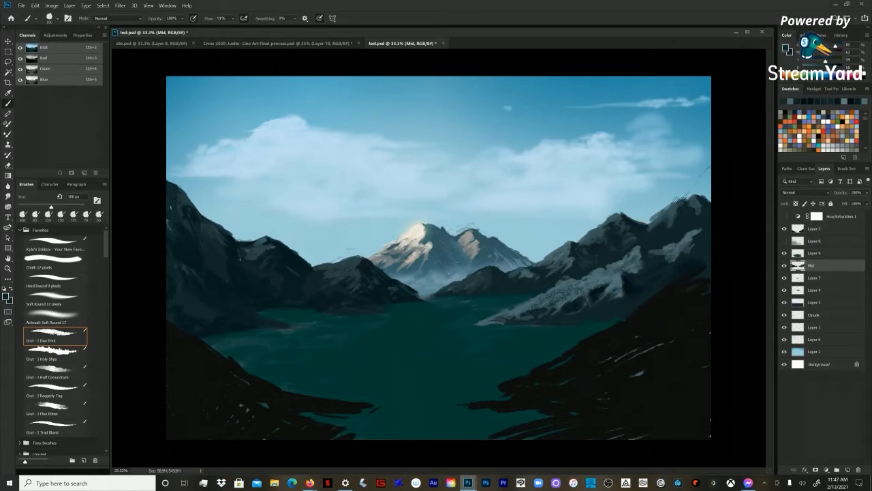
pyautogui.keyDown('alt'); pyautogui.click(586, 264); pyautogui.keyUp('alt')
# Step: Switch to the Chalk 17 pixels brush at 80 px and reshape the right end of the light slope with sampled colours
pyautogui.click(55, 262)
pyautogui.press(']')
pyautogui.press(']')
pyautogui.press(']')
pyautogui.press(']')
pyautogui.press(']')
pyautogui.press(']')
pyautogui.press(']')
pyautogui.press(']')
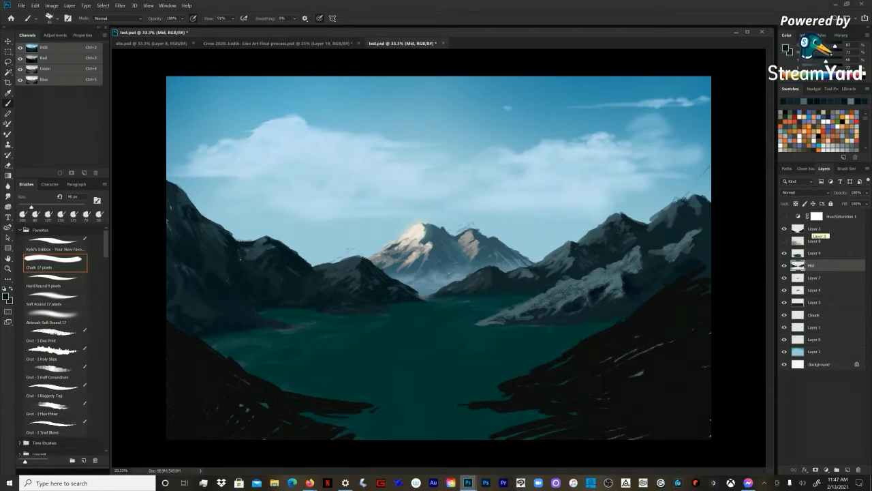
pyautogui.press(']')
pyautogui.press(']')
pyautogui.press(']')
pyautogui.press(']')
pyautogui.keyDown('alt'); pyautogui.click(625, 274); pyautogui.keyUp('alt')
pyautogui.moveTo(625, 278); pyautogui.dragTo(633, 296)
pyautogui.keyDown('alt'); pyautogui.click(621, 281); pyautogui.keyUp('alt')
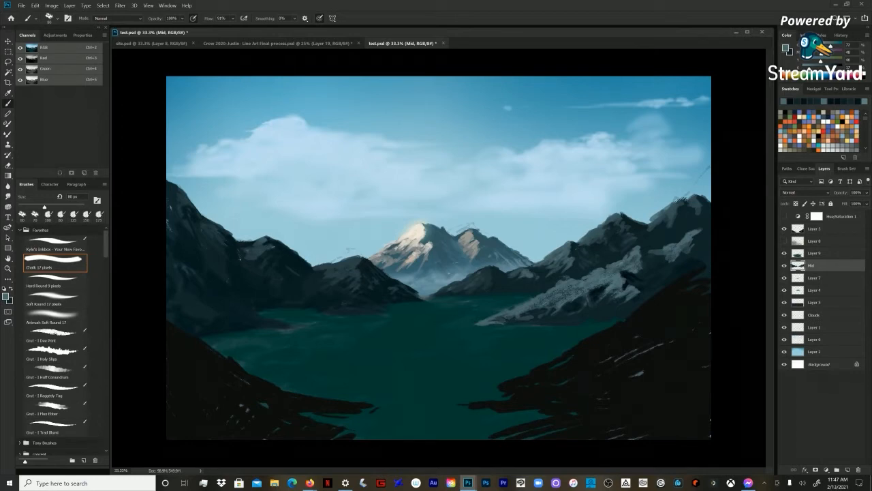
# Step: Paint dark crevices into the middle and lower parts of the right slope with sampled shadow tones
pyautogui.keyDown('alt'); pyautogui.click(595, 290); pyautogui.keyUp('alt')
pyautogui.moveTo(611, 279); pyautogui.dragTo(593, 285)
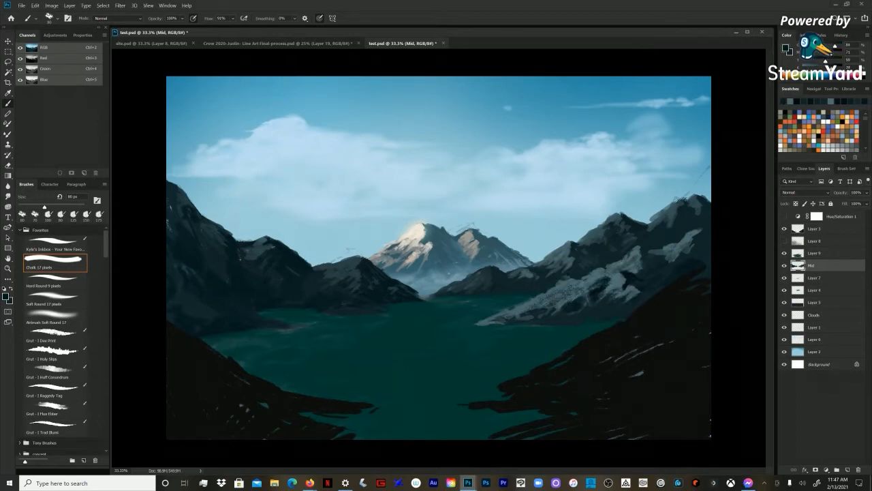
pyautogui.keyDown('alt'); pyautogui.click(565, 301); pyautogui.keyUp('alt')
pyautogui.moveTo(585, 295); pyautogui.dragTo(579, 303)
pyautogui.keyDown('alt'); pyautogui.click(592, 293); pyautogui.keyUp('alt')
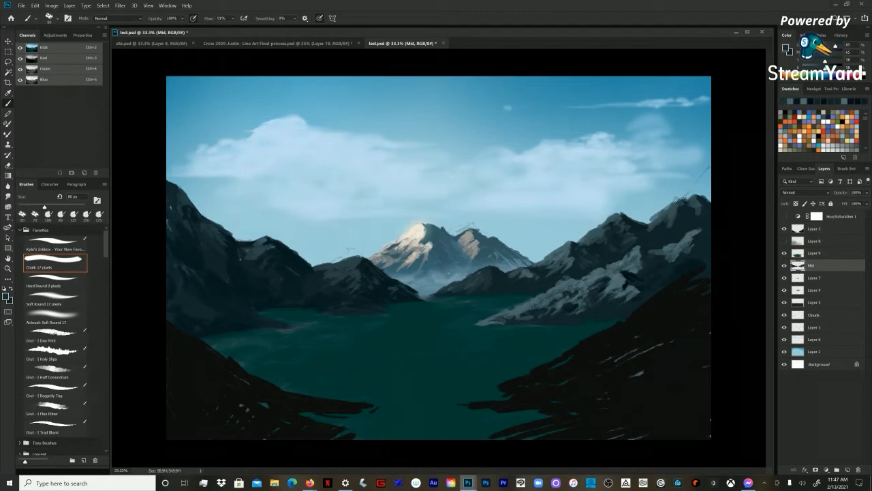
# Step: Sample a dark tone, paint chalk strokes over the light patch on the far-right mountain, and enlarge the brush
pyautogui.keyDown('alt'); pyautogui.click(633, 282); pyautogui.keyUp('alt')
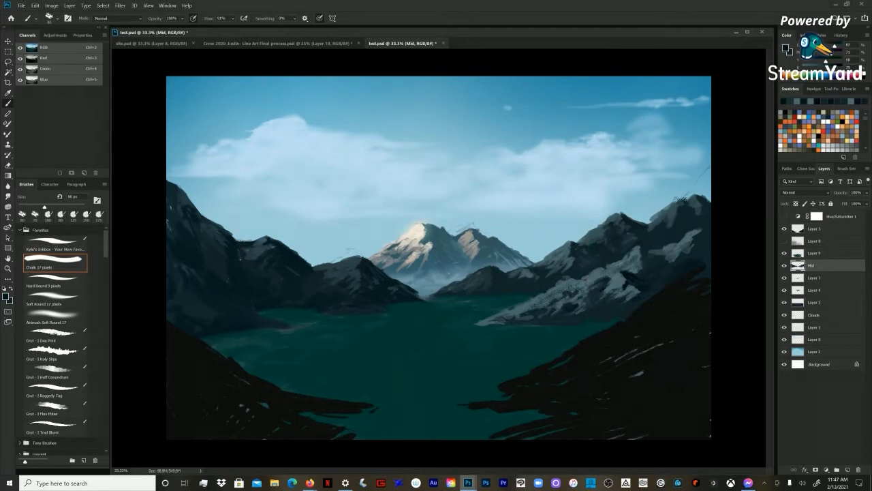
pyautogui.moveTo(645, 265); pyautogui.dragTo(658, 252)
pyautogui.moveTo(660, 253); pyautogui.dragTo(666, 255)
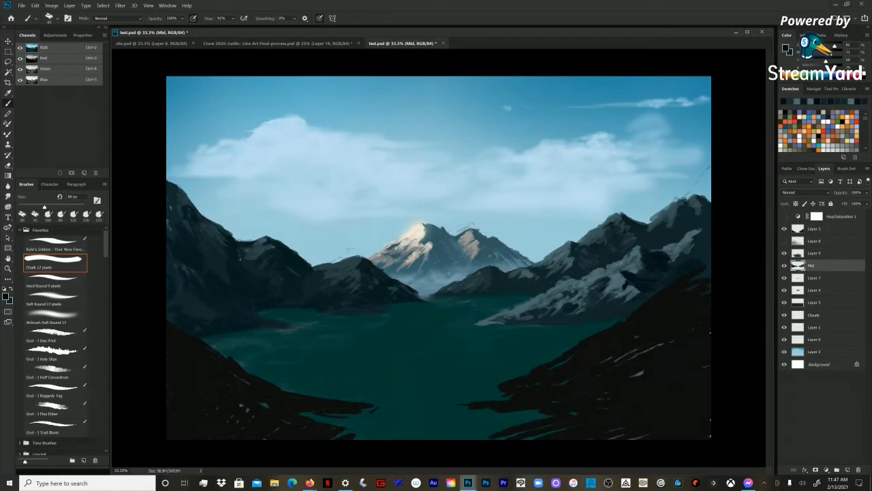
pyautogui.press(']')
pyautogui.press(']')
pyautogui.press(']')
pyautogui.press('[')
# Step: Paste the sunset mountain photo into a selection of the Mid layer's mountains and move it onto the right slope
pyautogui.press('l')
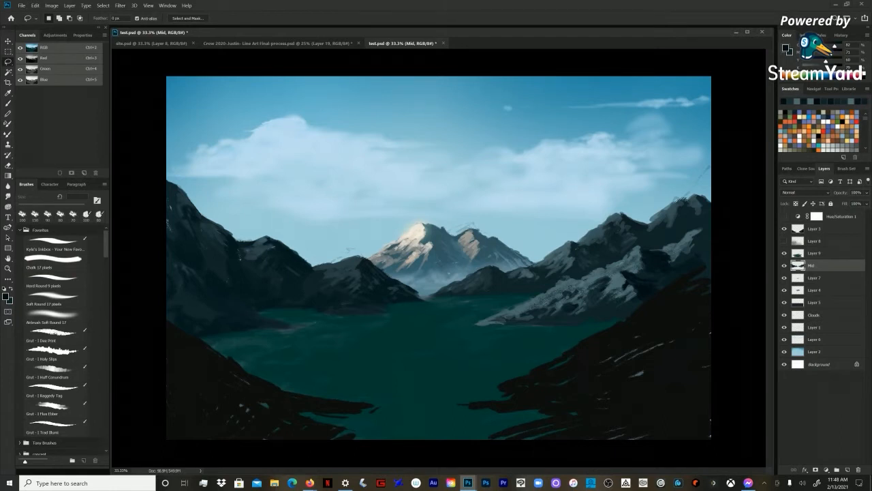
pyautogui.hotkey('alt', 'Tab')
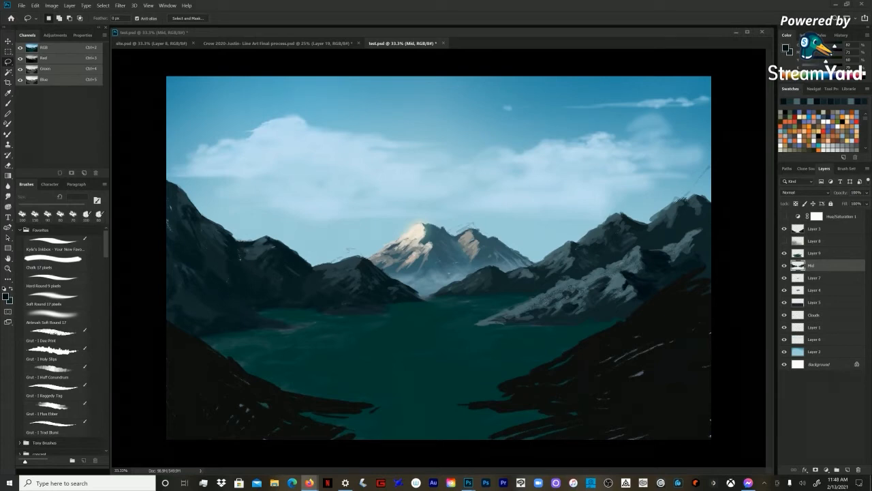
pyautogui.hotkey('alt', 'Tab')
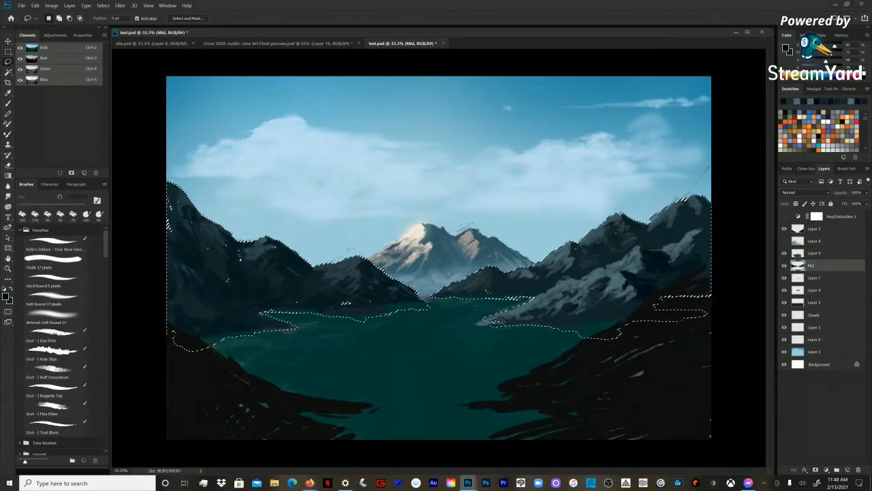
pyautogui.hotkey('ctrl', 'shift', 'alt', 'v')
pyautogui.press('v')
pyautogui.moveTo(514, 288); pyautogui.dragTo(695, 290)
# Step: Flip the pasted photo horizontally, scale it to about 228%, and position it over the right mountains
pyautogui.click(35, 5)
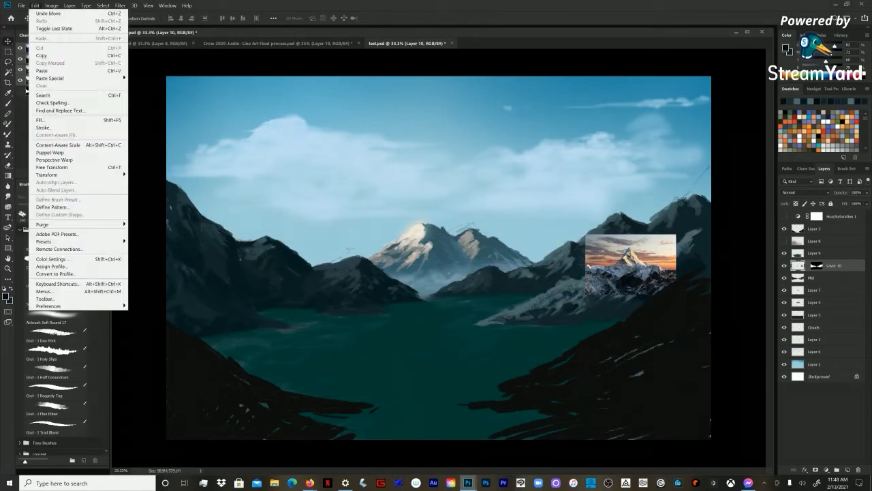
pyautogui.moveTo(89, 175)
pyautogui.click(149, 257)
pyautogui.hotkey('ctrl', 't')
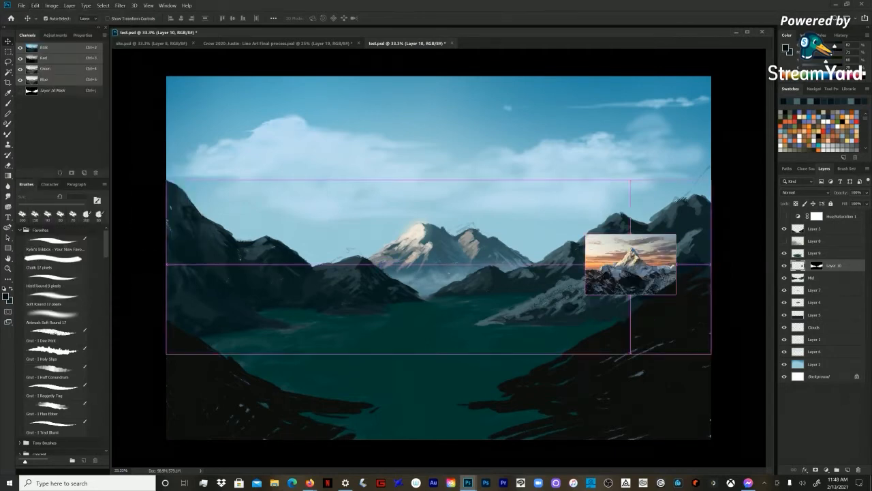
pyautogui.moveTo(676, 235); pyautogui.dragTo(789, 155)
pyautogui.moveTo(584, 293); pyautogui.dragTo(504, 353)
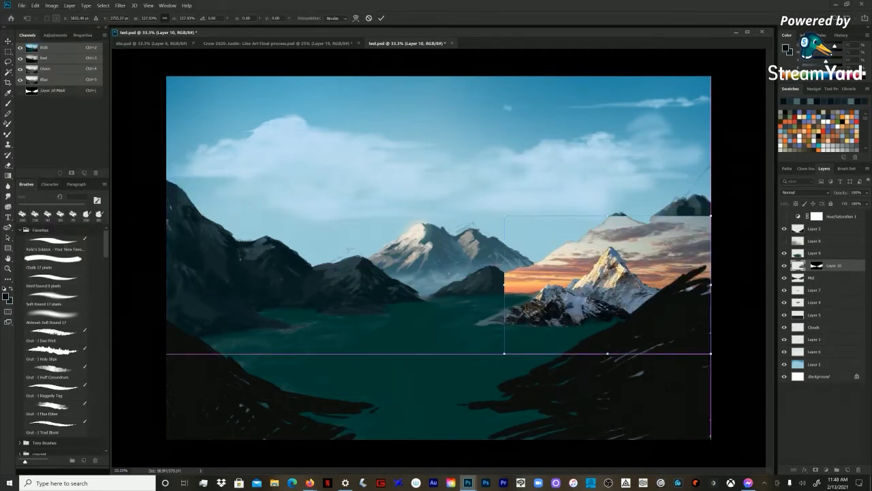
pyautogui.moveTo(702, 216)
pyautogui.mouseDown()
pyautogui.moveTo(697, 224)
pyautogui.moveTo(698, 214)
pyautogui.mouseUp()
pyautogui.press('Return')
# Step: Set the pasted photo layer's blending mode to Overlay and activate the Lasso tool
pyautogui.click(805, 192)
pyautogui.press('Down')
pyautogui.press('Down')
pyautogui.press('Return')
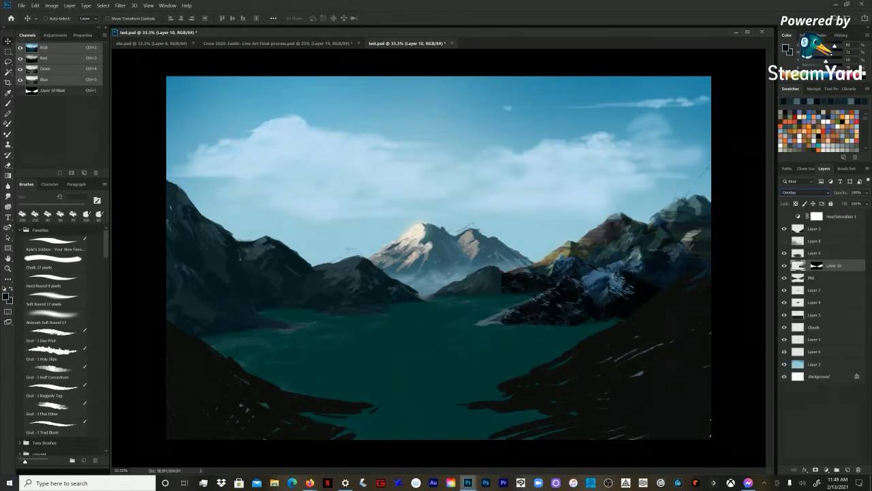
pyautogui.press('e')
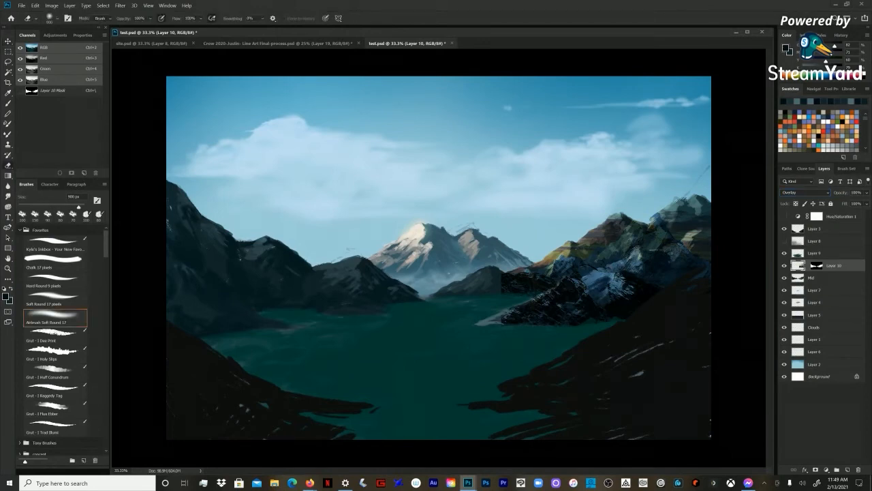
pyautogui.press('l')
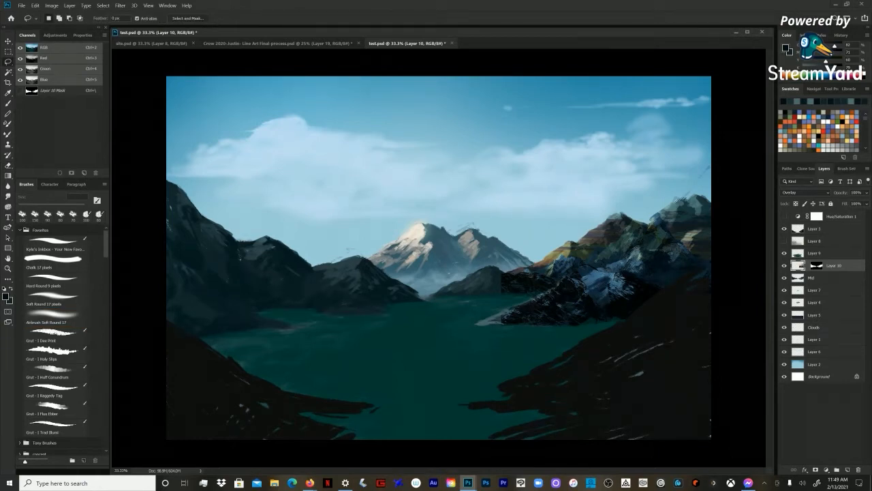
# Step: Apply a Median noise filter with a small radius to the overlaid mountain photo on Layer 10
pyautogui.press('z')
pyautogui.moveTo(539, 226); pyautogui.dragTo(697, 344)
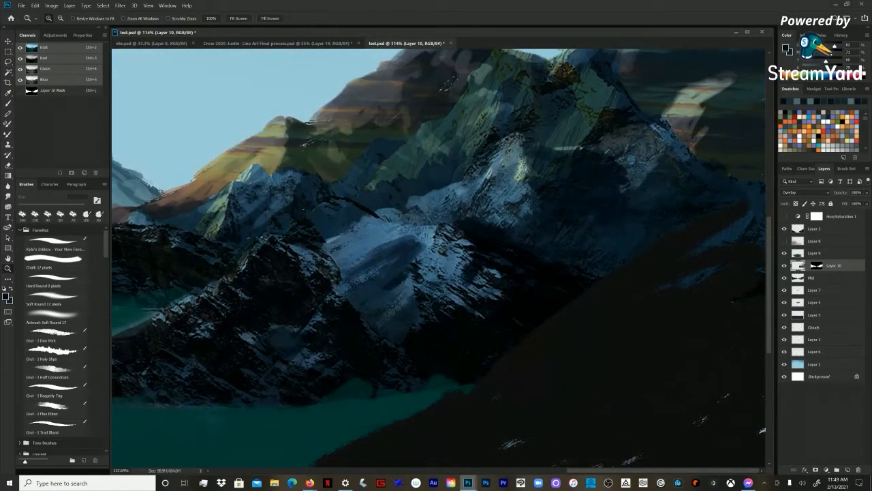
pyautogui.click(120, 5)
pyautogui.moveTo(128, 110)
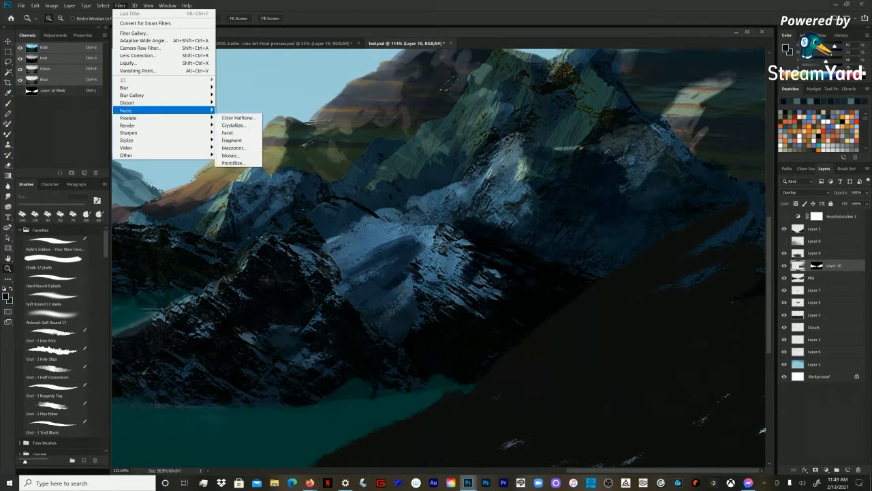
pyautogui.click(232, 139)
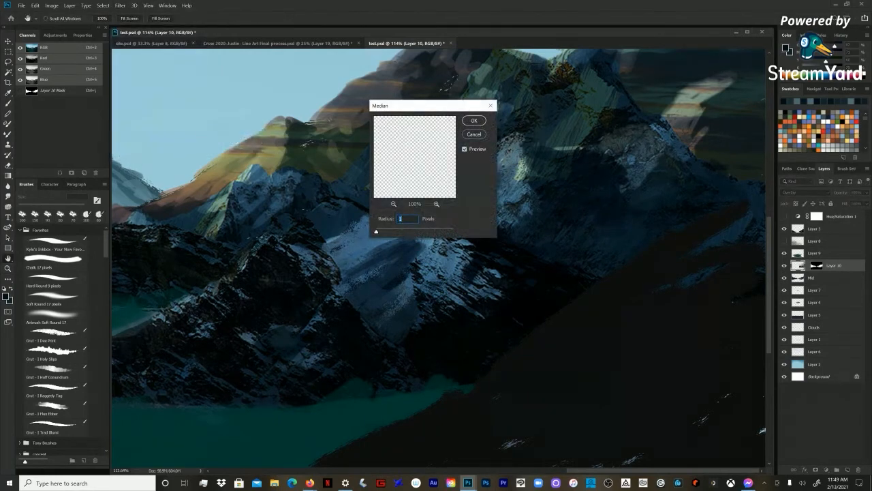
pyautogui.moveTo(376, 231); pyautogui.dragTo(383, 232)
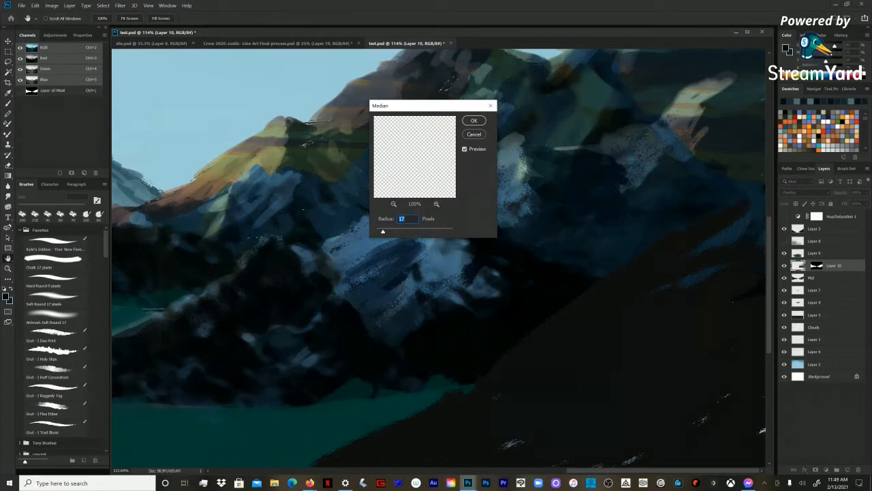
pyautogui.moveTo(409, 105); pyautogui.dragTo(734, 90)
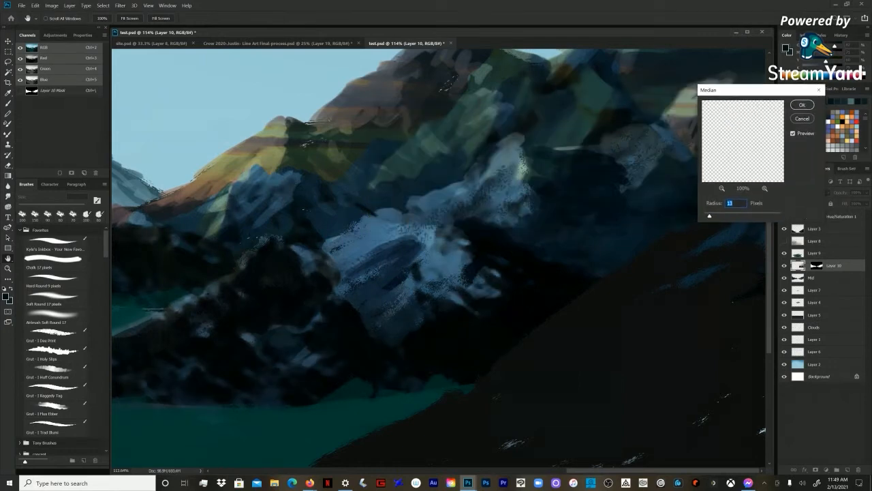
pyautogui.moveTo(706, 215); pyautogui.dragTo(703, 215)
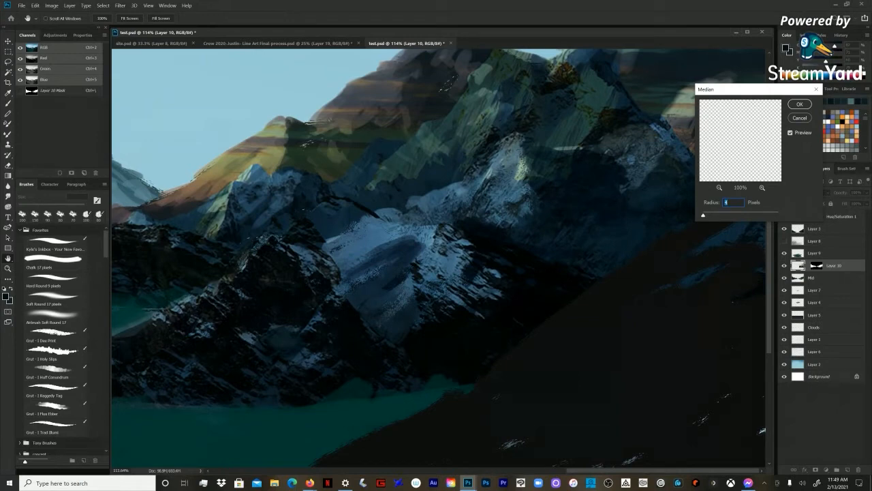
pyautogui.press('Return')
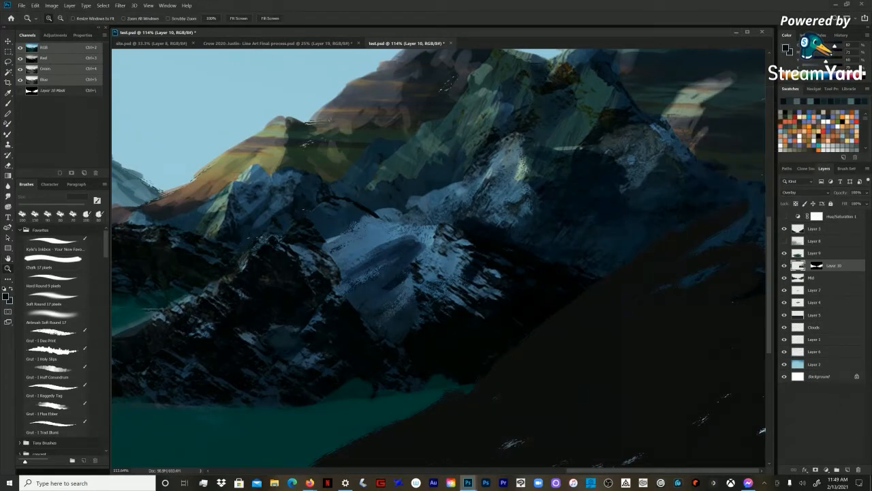
# Step: Lasso the photo texture covering the middle ridges behind the near right slope, remove it from Layer 10, and deselect
pyautogui.keyDown('alt'); pyautogui.click(372, 238); pyautogui.keyUp('alt')
pyautogui.keyDown('alt'); pyautogui.click(372, 237); pyautogui.keyUp('alt')
pyautogui.keyDown('alt'); pyautogui.click(372, 238); pyautogui.keyUp('alt')
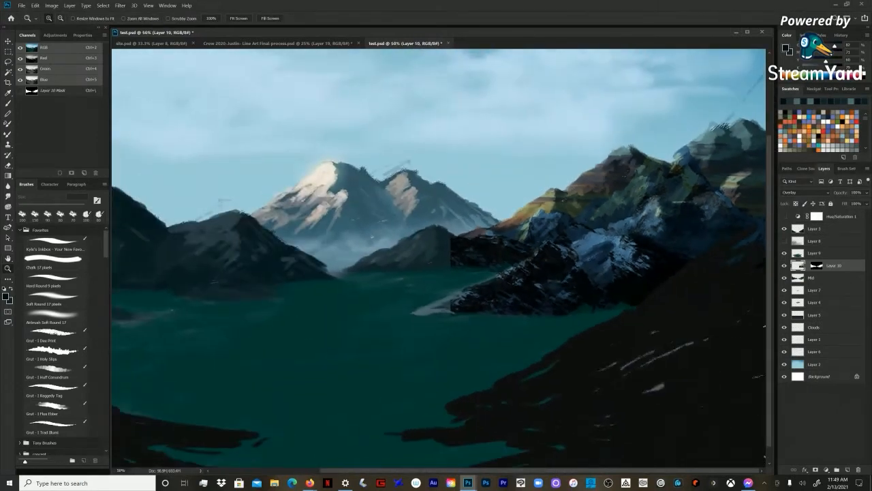
pyautogui.press('b')
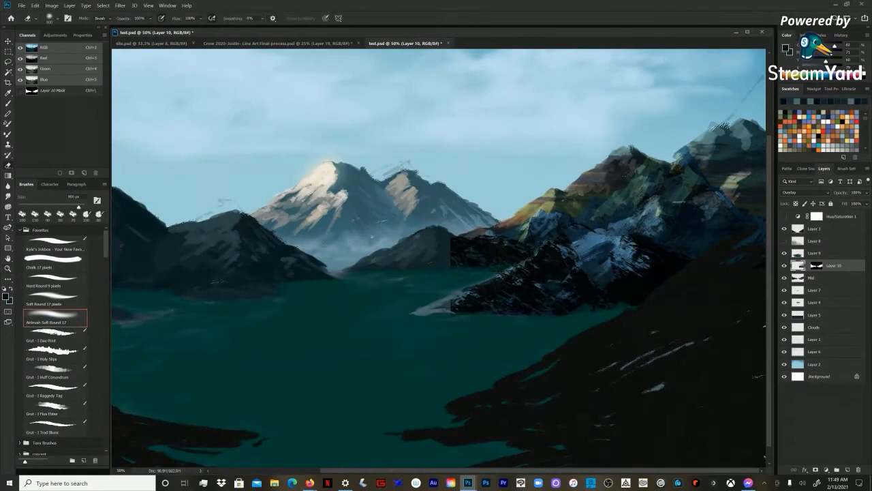
pyautogui.press('l')
pyautogui.moveTo(431, 295)
pyautogui.mouseDown()
pyautogui.moveTo(614, 222)
pyautogui.moveTo(645, 199)
pyautogui.moveTo(415, 188)
pyautogui.moveTo(326, 278)
pyautogui.mouseUp()
pyautogui.hotkey('ctrl', 'd')
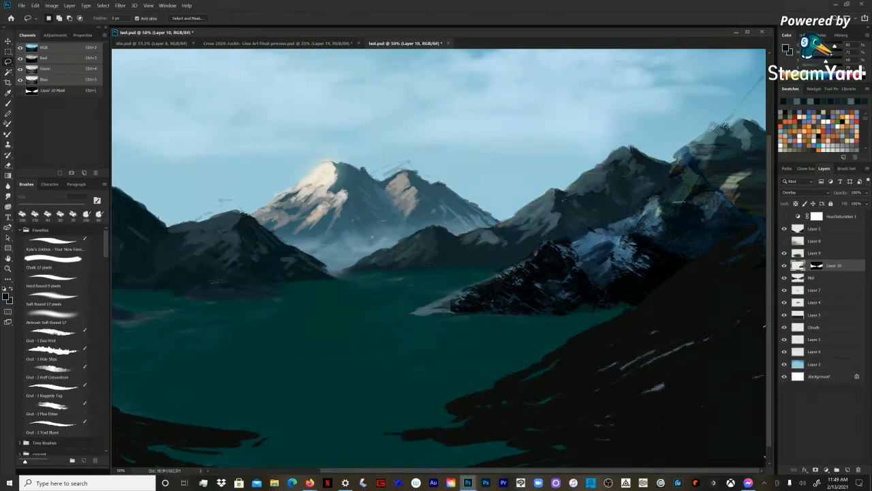
# Step: Sample blue tones from the snowy right slope and paint with a smaller chalk brush on a new layer above Layer 10
pyautogui.scroll(-1, 439, 257)
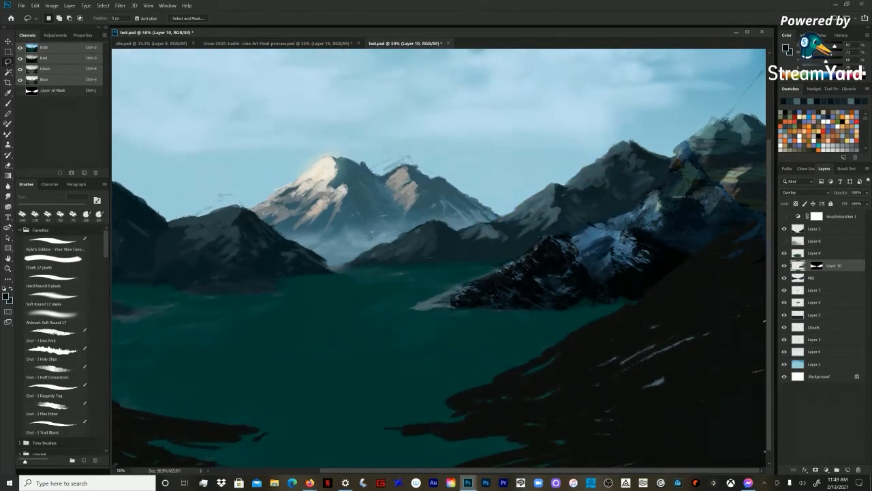
pyautogui.press('z')
pyautogui.keyDown('alt'); pyautogui.click(439, 258); pyautogui.keyUp('alt')
pyautogui.click(586, 286)
pyautogui.press('b')
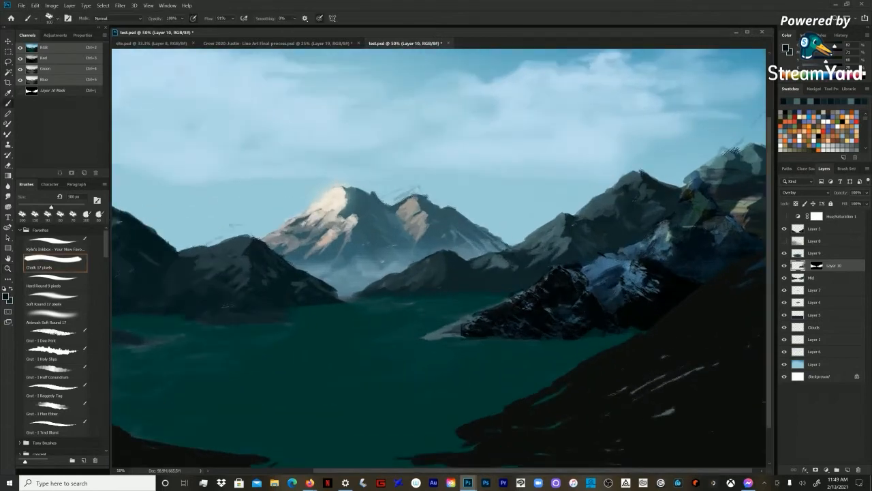
pyautogui.keyDown('alt'); pyautogui.click(602, 266); pyautogui.keyUp('alt')
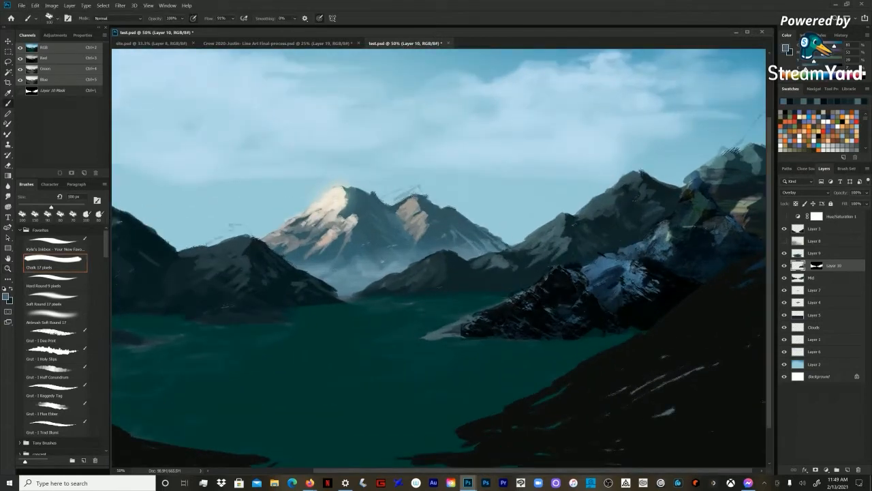
pyautogui.moveTo(696, 178); pyautogui.dragTo(687, 203)
pyautogui.press('[')
pyautogui.press('[')
pyautogui.press('[')
pyautogui.press('[')
pyautogui.hotkey('ctrl', 'shift', 'n')
pyautogui.press('Return')
pyautogui.moveTo(558, 269); pyautogui.dragTo(476, 314)
pyautogui.press('[')
pyautogui.press('[')
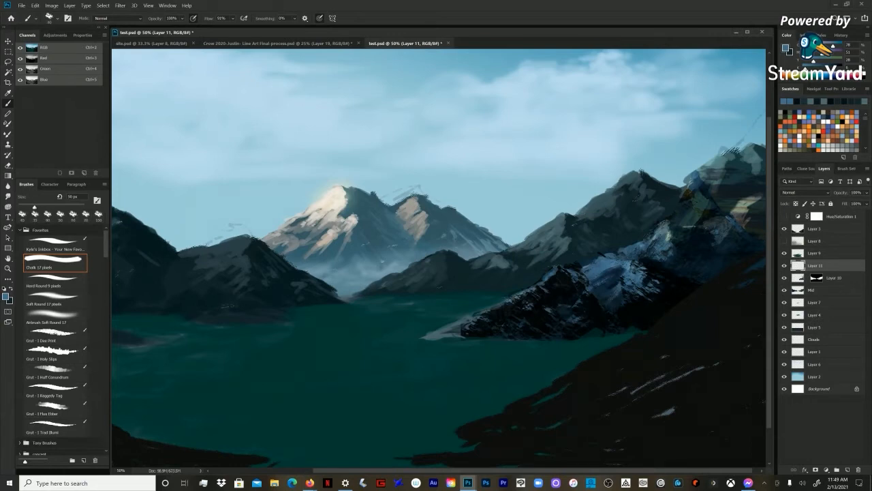
# Step: Hide Layer 11 and the photo texture on Layer 10, and make the Mid layer active
pyautogui.press('z')
pyautogui.hotkey('ctrl', '-')
pyautogui.hotkey('ctrl', '-')
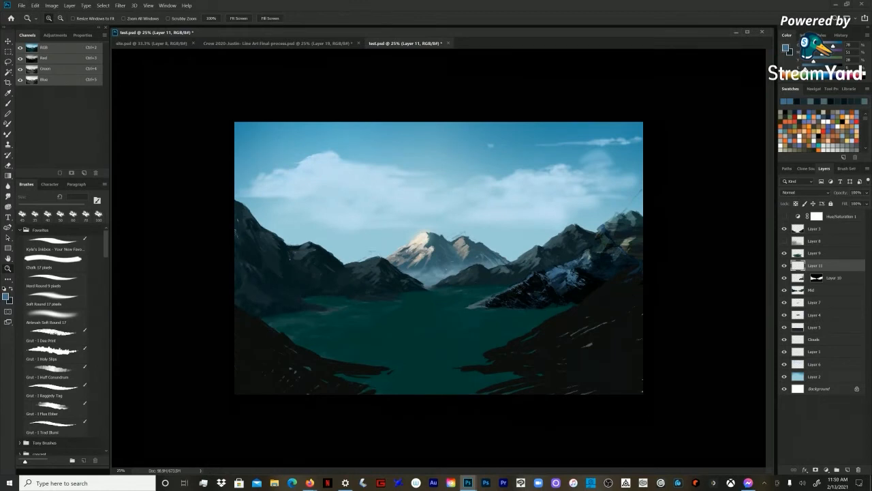
pyautogui.click(783, 277)
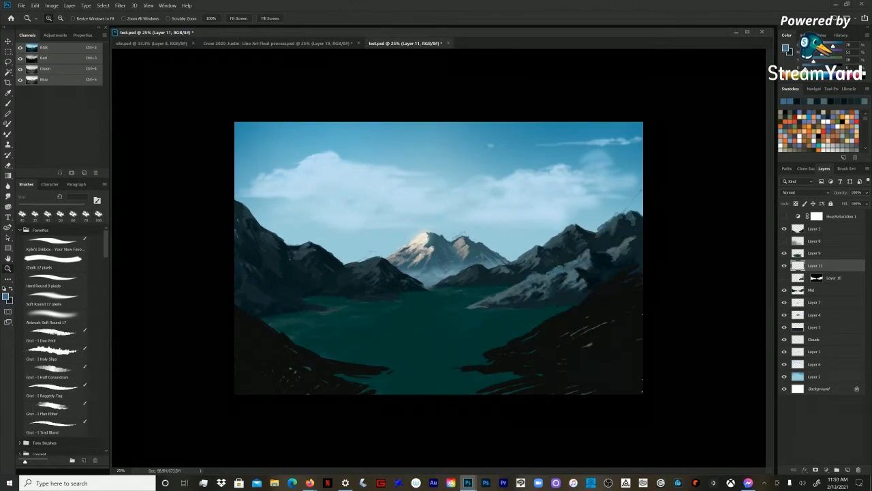
pyautogui.click(812, 290)
# Step: Sample dark tones and paint shadows on the right mountains of the Mid layer with the chalk brush at 200 px and 125 px
pyautogui.press('b')
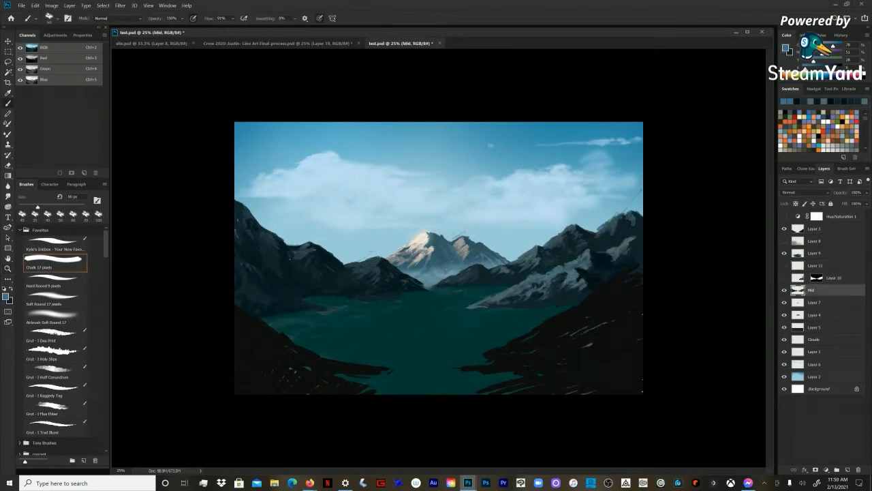
pyautogui.press(']')
pyautogui.press(']')
pyautogui.press(']')
pyautogui.press(']')
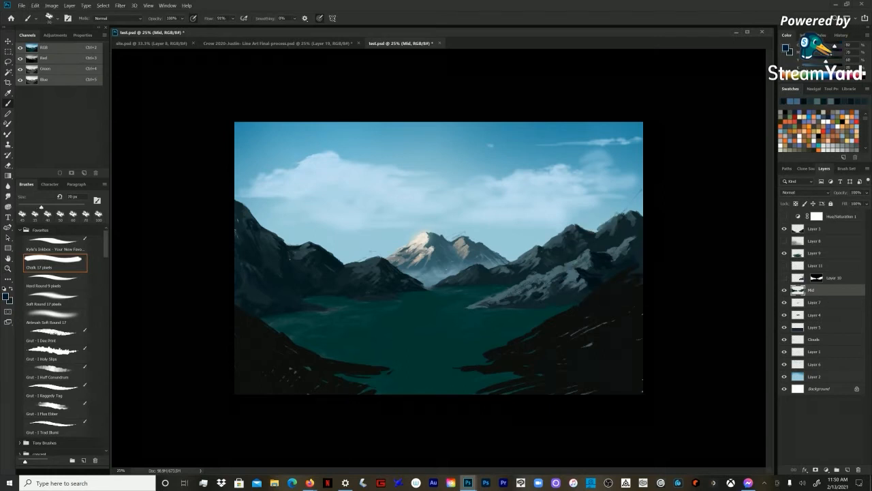
pyautogui.press(']')
pyautogui.press(']')
pyautogui.press(']')
pyautogui.press(']')
pyautogui.keyDown('alt'); pyautogui.click(607, 246); pyautogui.keyUp('alt')
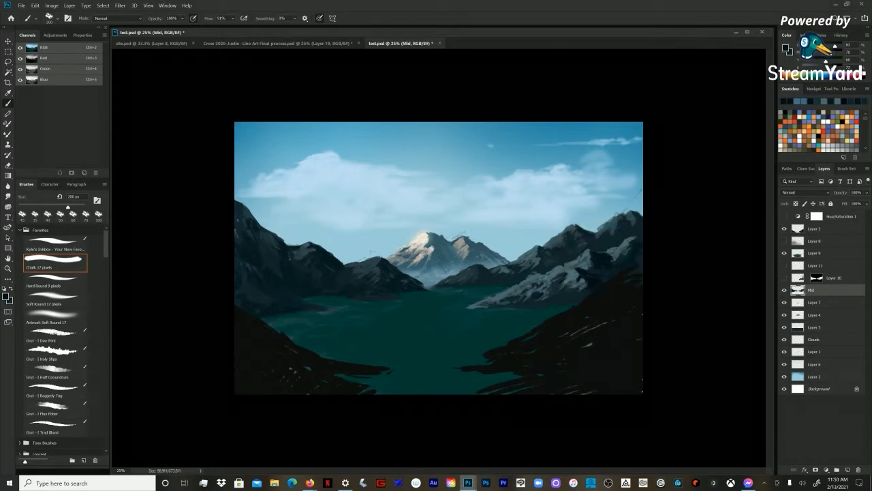
pyautogui.press('[')
pyautogui.press('[')
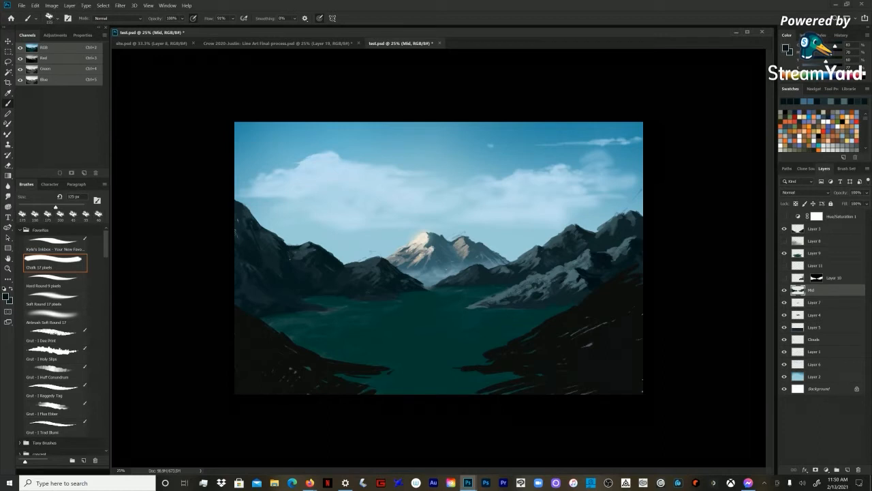
pyautogui.keyDown('alt'); pyautogui.click(606, 263); pyautogui.keyUp('alt')
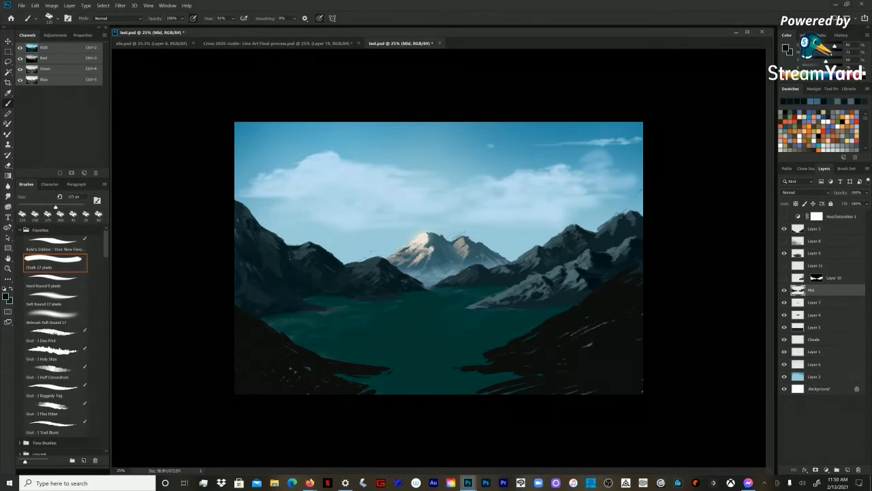
# Step: Sample a lighter grey-blue and paint mid-tone strokes on the near right slope, reducing the chalk brush to 80 px
pyautogui.hotkey('ctrl', '+')
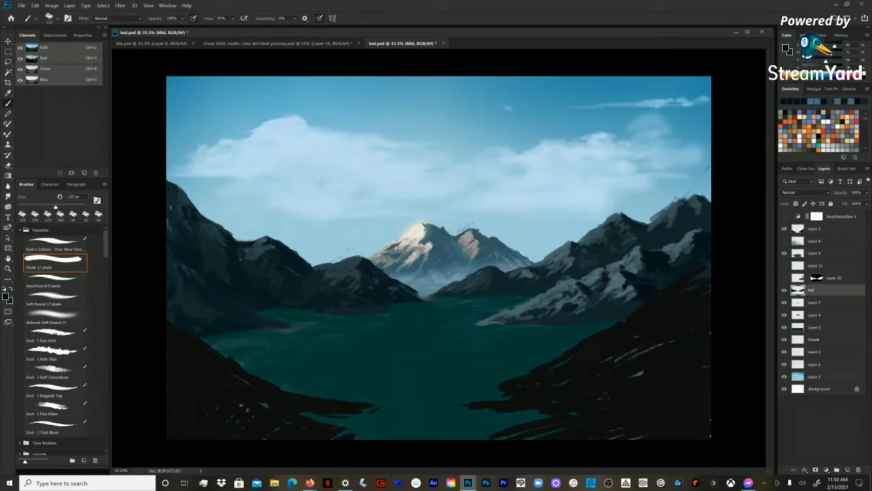
pyautogui.press('[')
pyautogui.moveTo(586, 285); pyautogui.dragTo(580, 281)
pyautogui.moveTo(592, 279); pyautogui.dragTo(589, 282)
pyautogui.press('[')
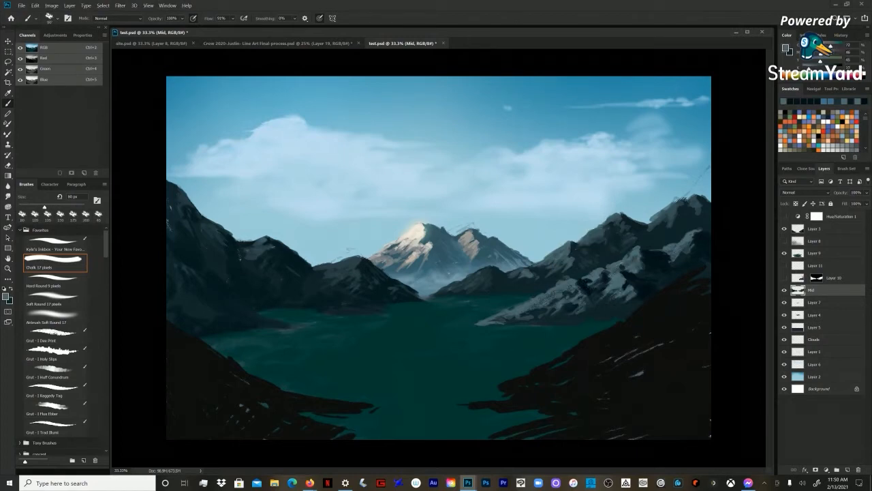
# Step: Sample a light grey from the central peak and paint highlights on the near right slope with the chalk brush at 45 to 80 px
pyautogui.keyDown('alt'); pyautogui.click(474, 247); pyautogui.keyUp('alt')
pyautogui.press('[')
pyautogui.press('[')
pyautogui.press('[')
pyautogui.moveTo(595, 271); pyautogui.dragTo(589, 276)
pyautogui.press('[')
pyautogui.press('[')
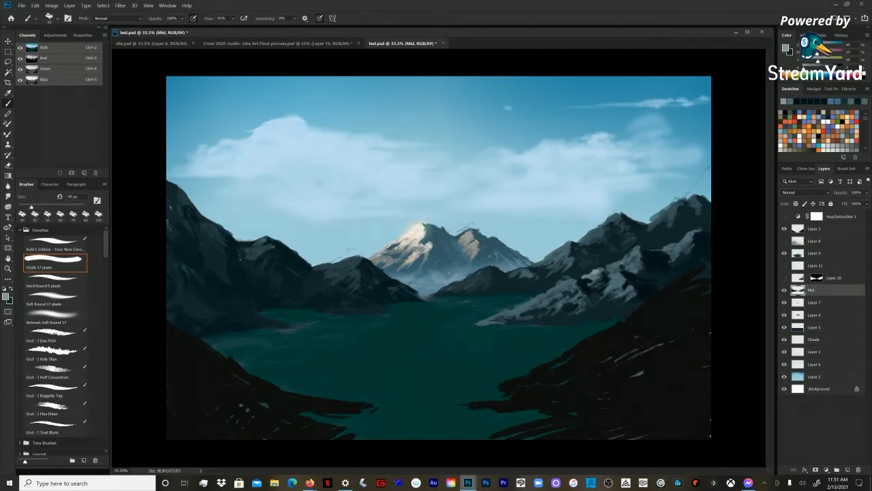
pyautogui.press(']')
pyautogui.press(']')
pyautogui.press(']')
pyautogui.press(']')
pyautogui.press(']')
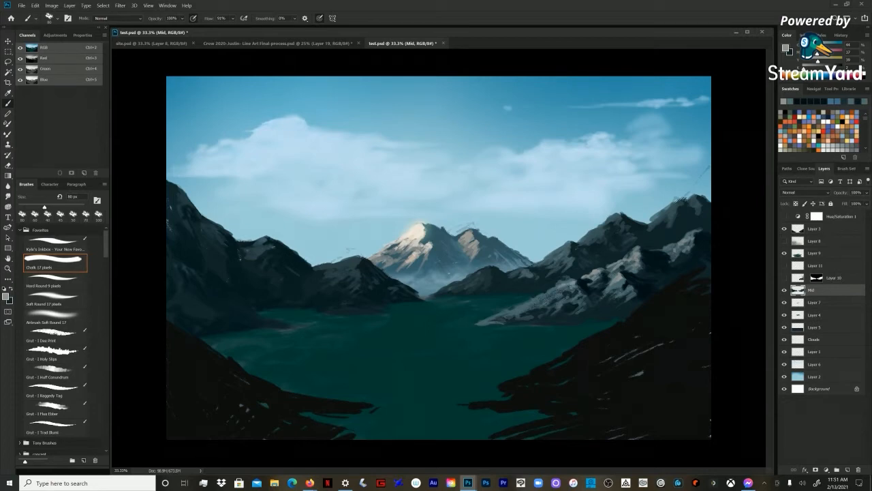
# Step: Sample a muted grey-green and paint rock texture on the smaller left mountain with the chalk brush at 60 to 80 px
pyautogui.press('[')
pyautogui.keyDown('alt'); pyautogui.click(633, 361); pyautogui.keyUp('alt')
pyautogui.press('[')
pyautogui.keyDown('alt'); pyautogui.click(350, 273); pyautogui.keyUp('alt')
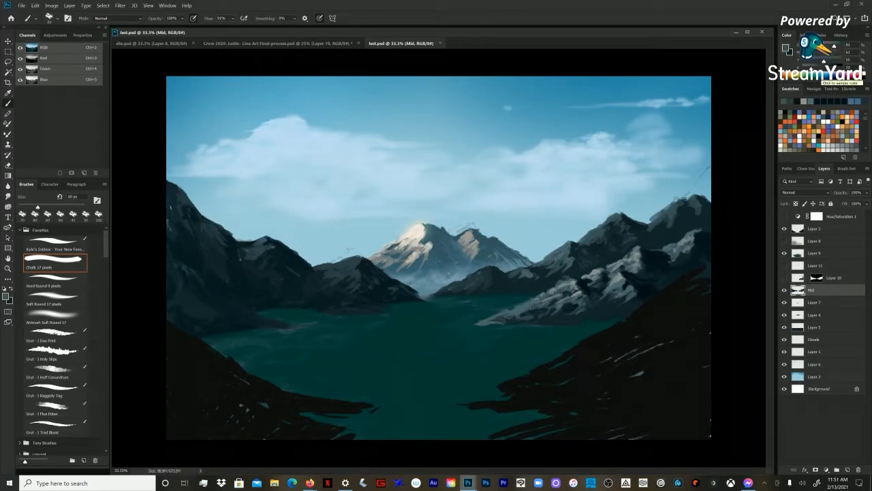
pyautogui.press('[')
pyautogui.press(']')
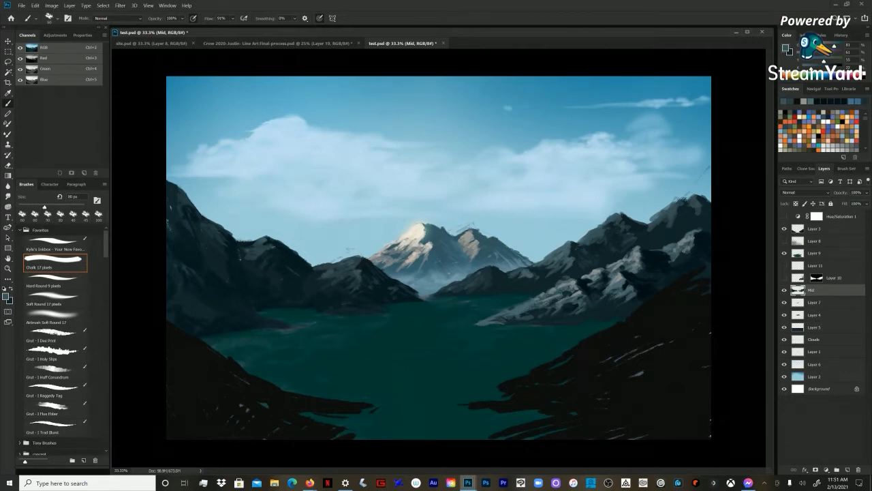
pyautogui.press('[')
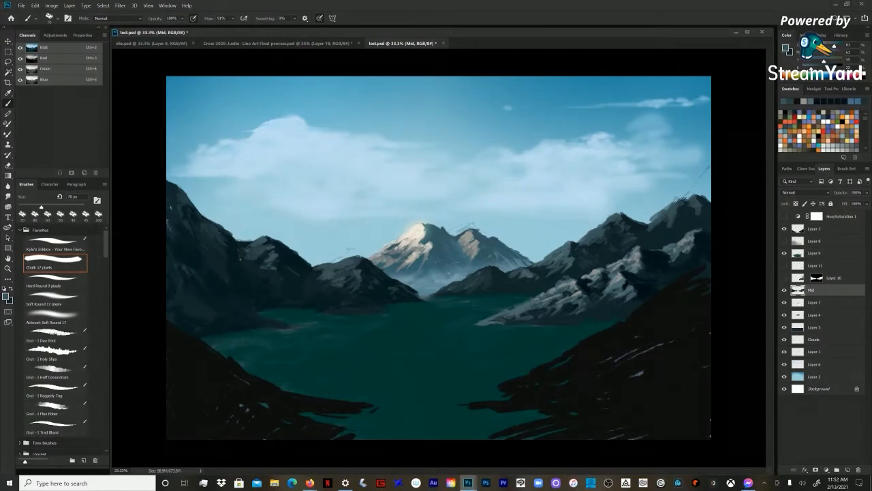
# Step: Sample tones from the small left mountain and the snowy right slope, and reduce the chalk brush to 45 px for finer highlights
pyautogui.keyDown('alt'); pyautogui.click(346, 273); pyautogui.keyUp('alt')
pyautogui.keyDown('alt'); pyautogui.click(349, 273); pyautogui.keyUp('alt')
pyautogui.keyDown('alt'); pyautogui.click(599, 270); pyautogui.keyUp('alt')
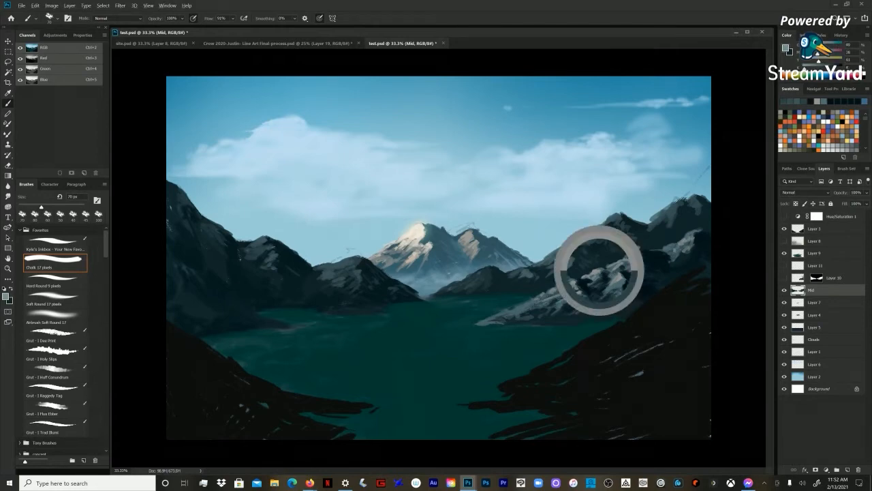
pyautogui.press('[')
pyautogui.press('[')
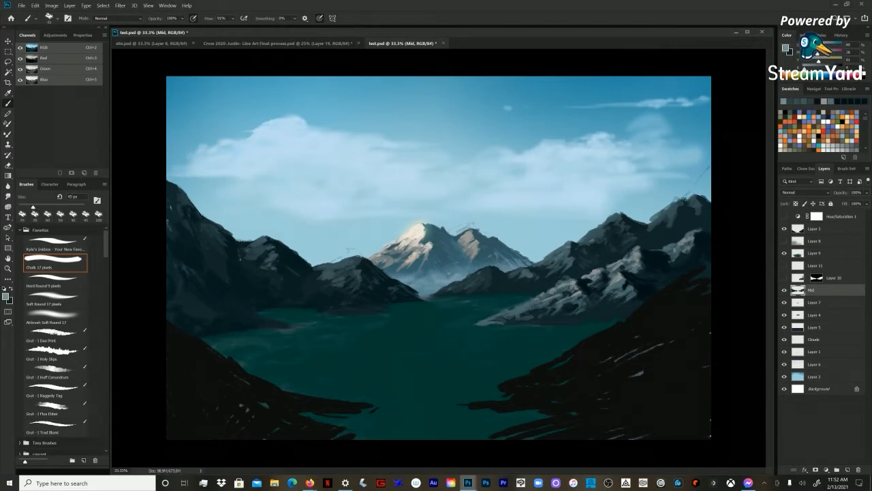
# Step: Add a Curves adjustment layer above the Hue/Saturation layer and apply the afterglow preset
pyautogui.press('z')
pyautogui.keyDown('alt'); pyautogui.click(439, 258); pyautogui.keyUp('alt')
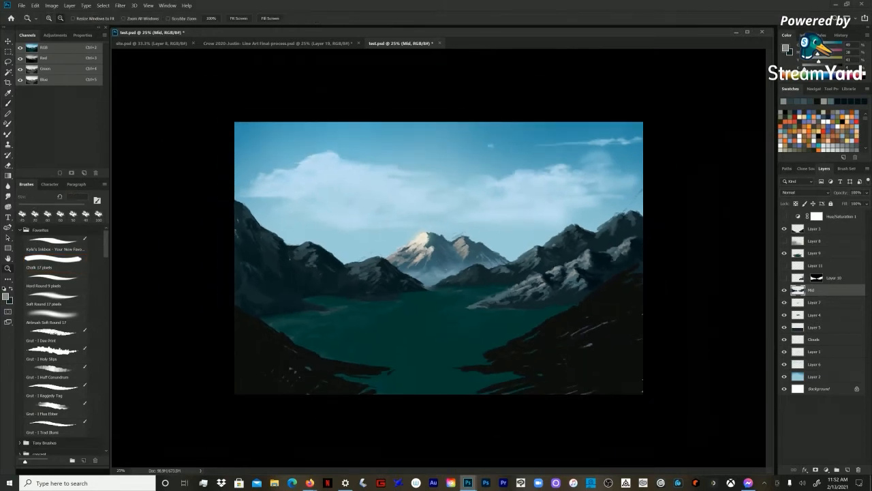
pyautogui.click(841, 216)
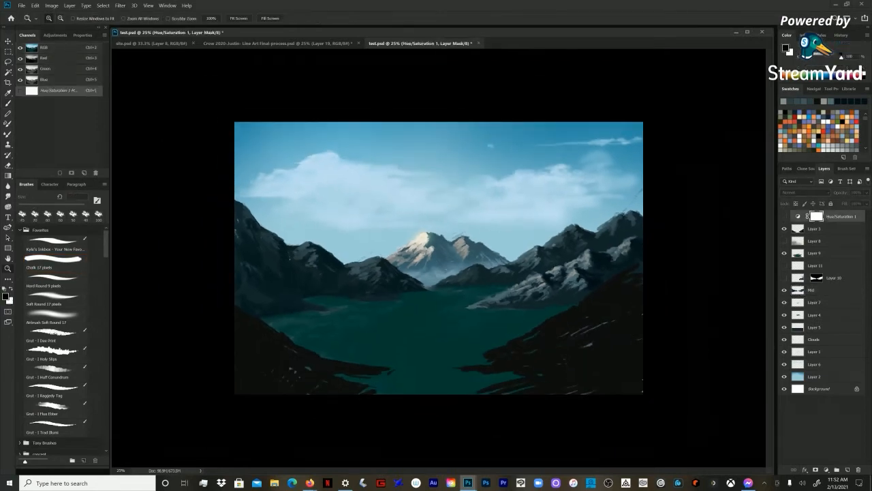
pyautogui.click(54, 34)
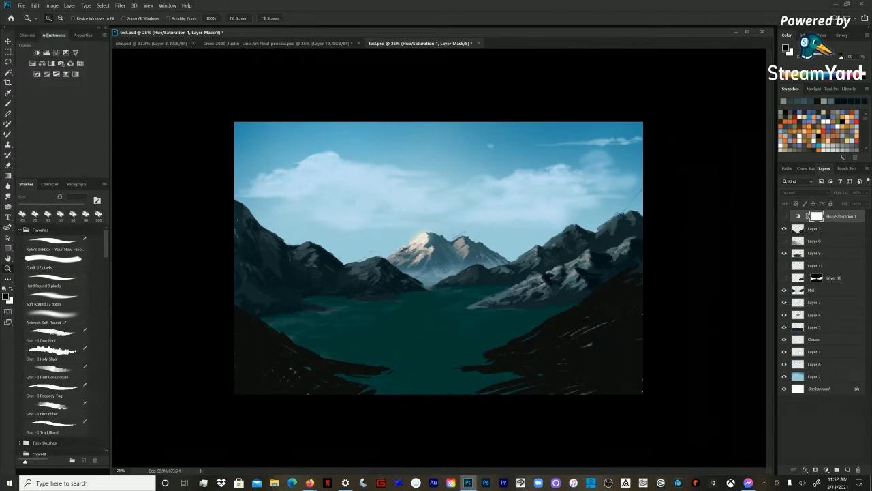
pyautogui.click(56, 53)
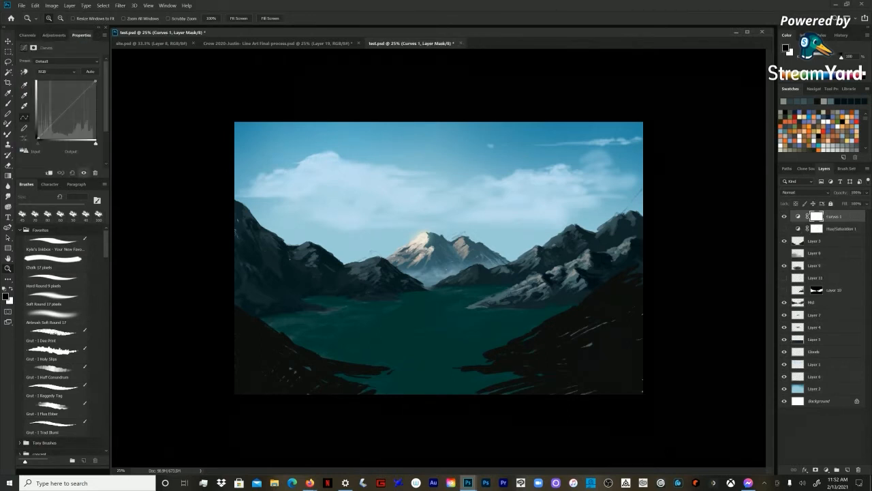
pyautogui.click(66, 60)
pyautogui.click(59, 144)
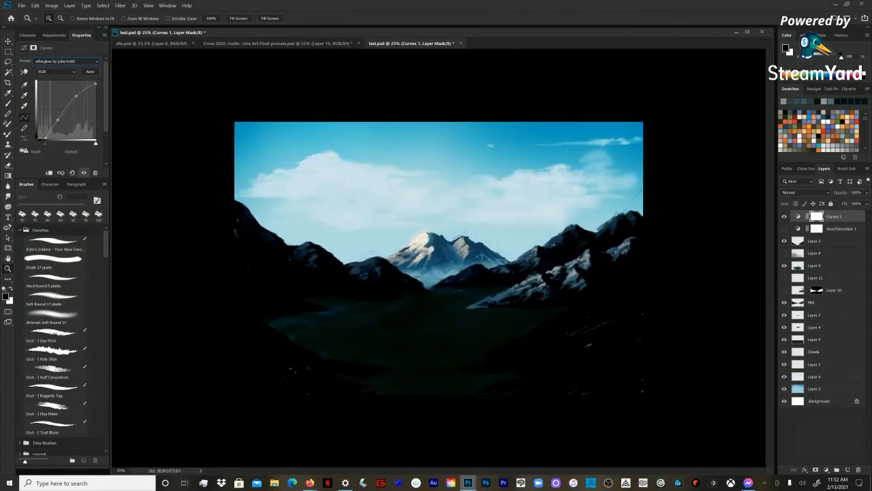
# Step: Preview the Curves presets following afterglow one after another and apply the golden hour preset
pyautogui.press('Down')
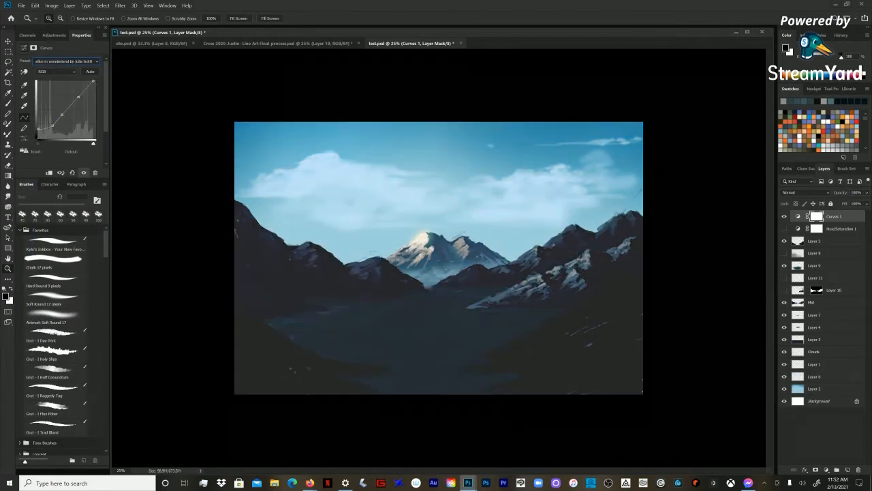
pyautogui.press('Down')
pyautogui.press('Down')
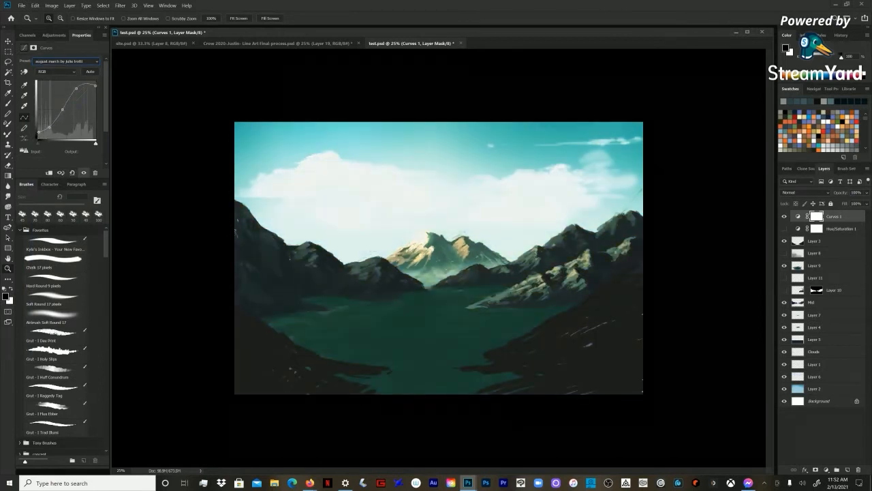
pyautogui.press('Down')
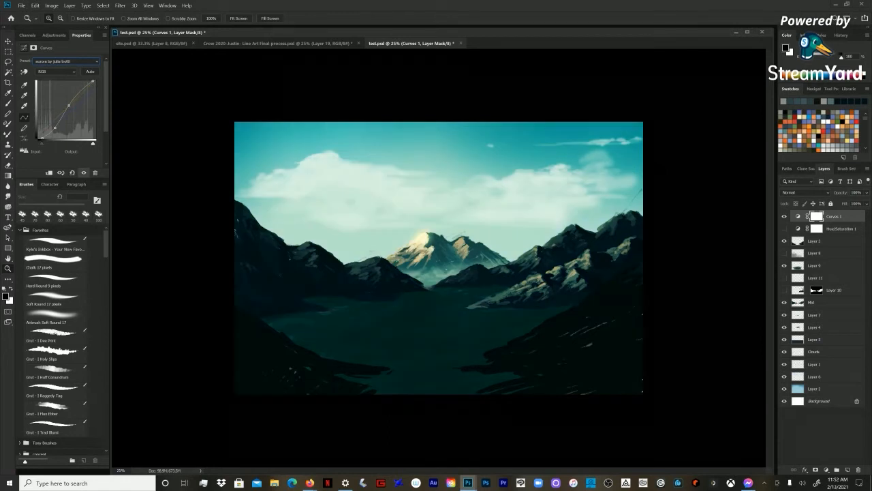
pyautogui.press('Down')
pyautogui.press('Down')
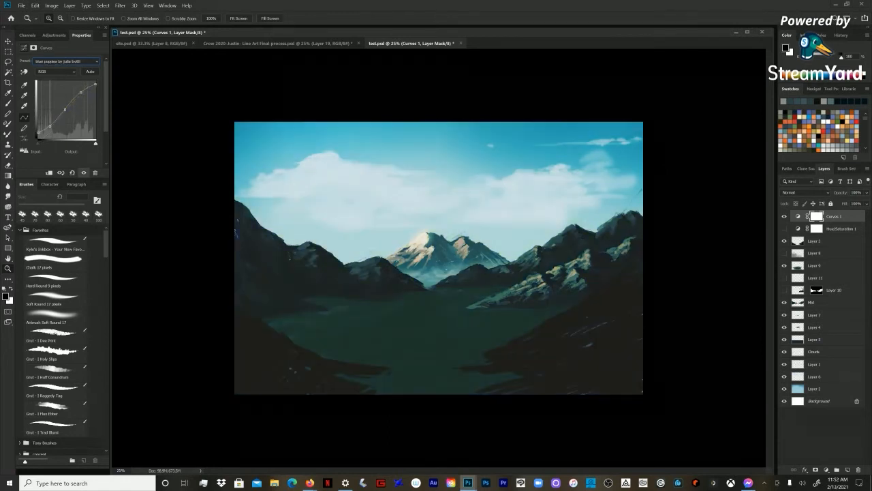
pyautogui.press('Up')
pyautogui.press('Down')
pyautogui.press('Down')
pyautogui.press('Down')
pyautogui.press('Down')
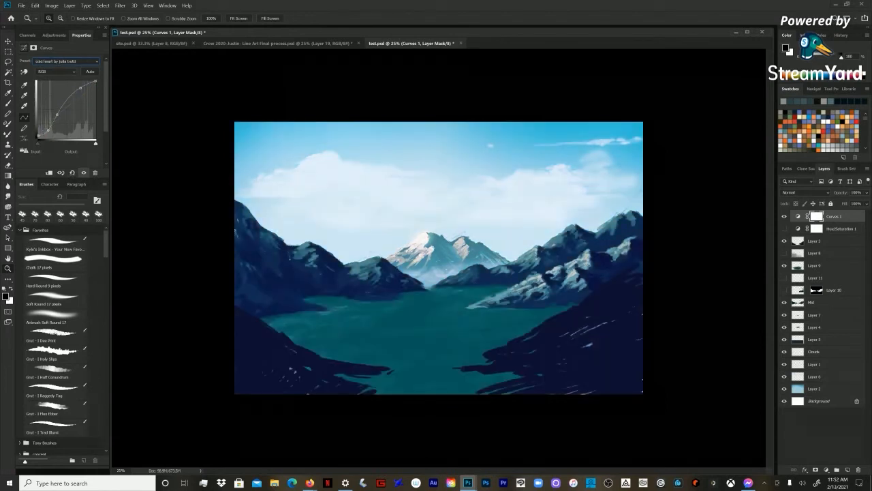
pyautogui.press('Down')
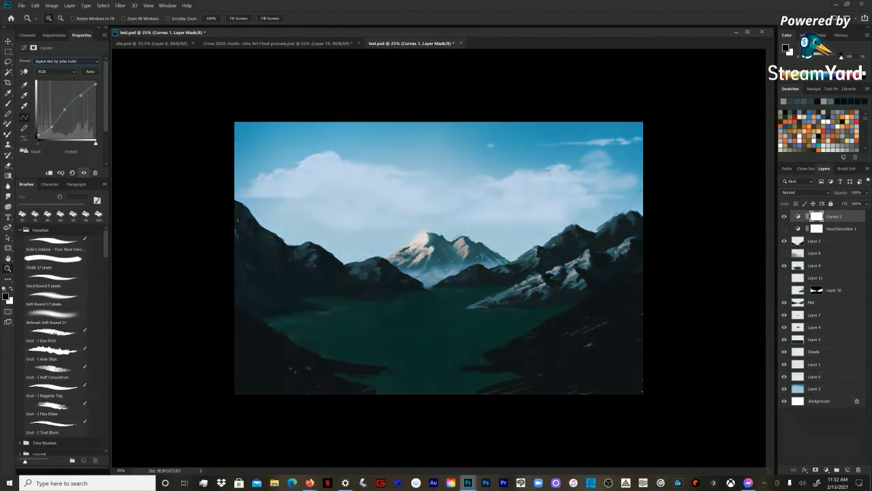
pyautogui.press('Down')
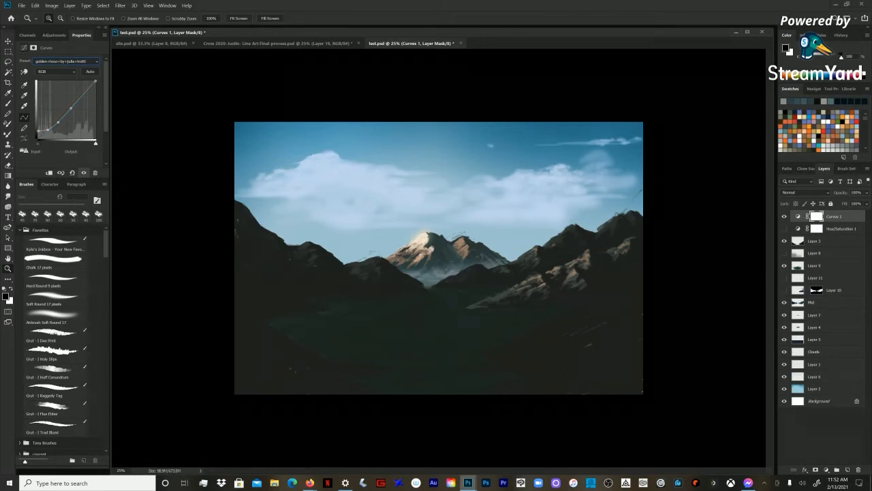
# Step: Move the Curves 1 layer directly below the Mid layer and toggle its visibility to compare the grading
pyautogui.click(798, 216)
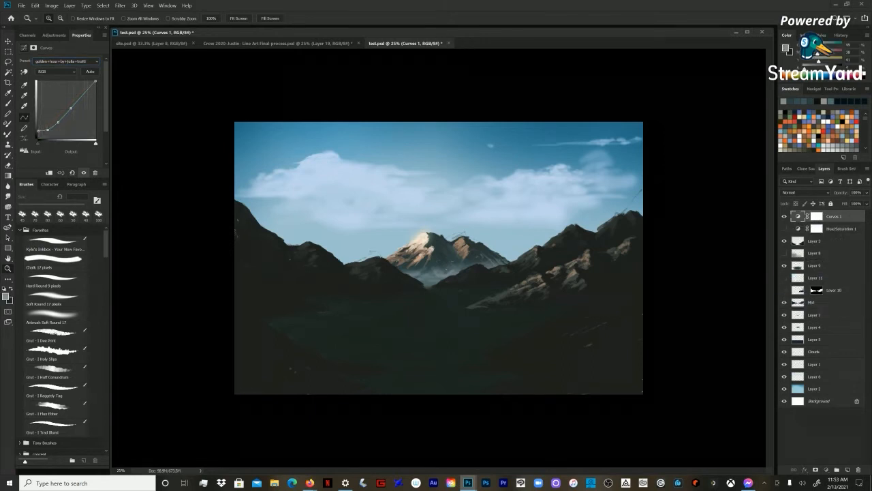
pyautogui.moveTo(798, 216); pyautogui.dragTo(811, 308)
pyautogui.click(785, 302)
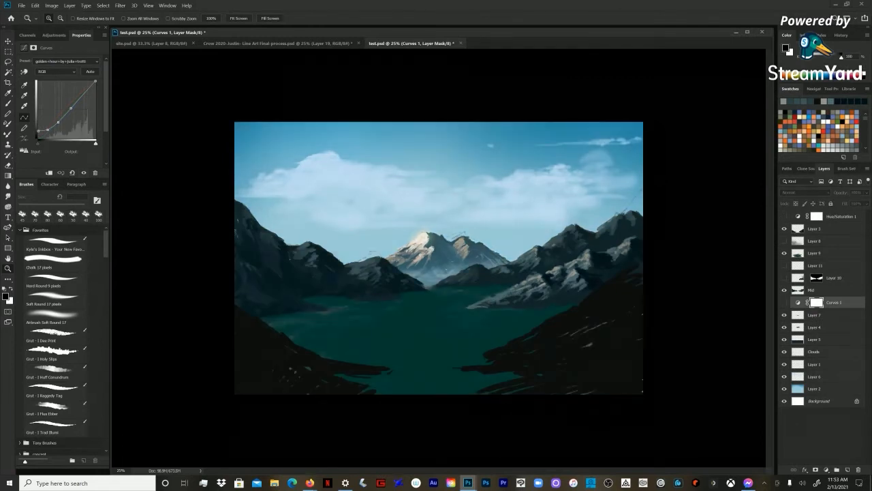
pyautogui.click(84, 172)
pyautogui.click(84, 173)
pyautogui.click(84, 173)
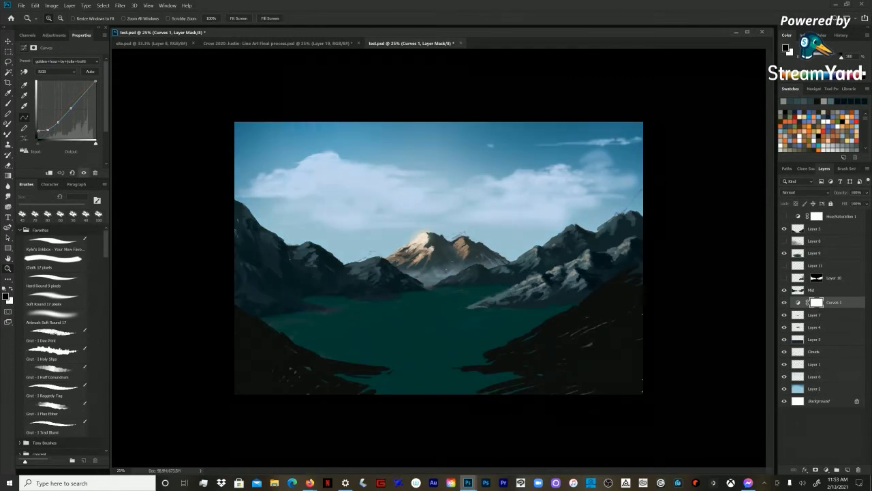
pyautogui.click(84, 172)
pyautogui.click(84, 173)
# Step: Preview the Curves presets from good luck charm onward on the background mountains and apply set you free
pyautogui.click(66, 61)
pyautogui.click(67, 228)
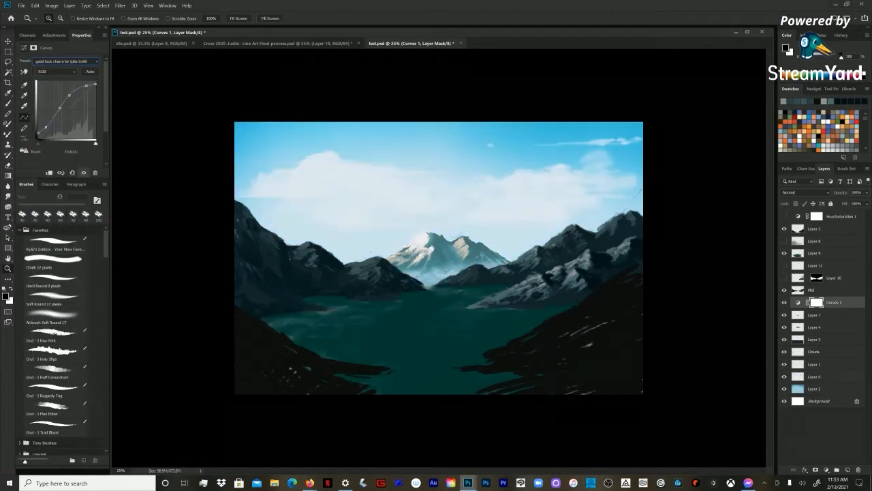
pyautogui.press('Down')
pyautogui.press('Down')
pyautogui.press('Down')
pyautogui.press('Down')
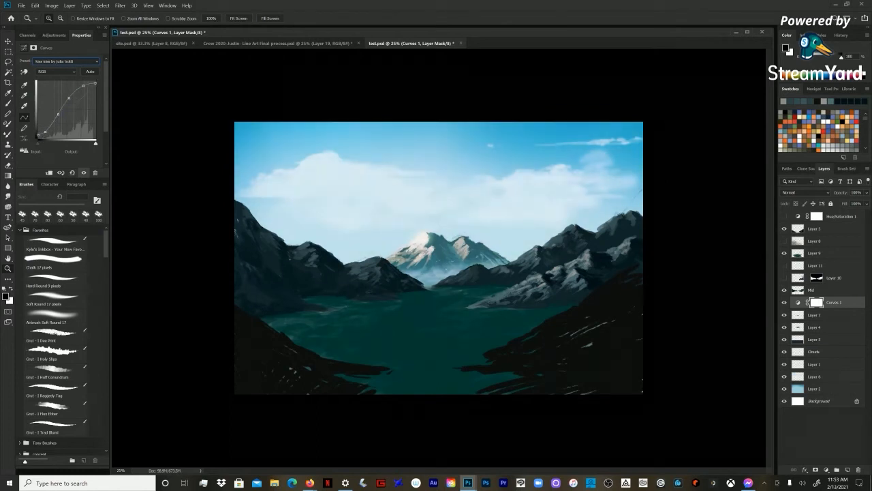
pyautogui.press('Down')
pyautogui.press('Down')
pyautogui.press('Down')
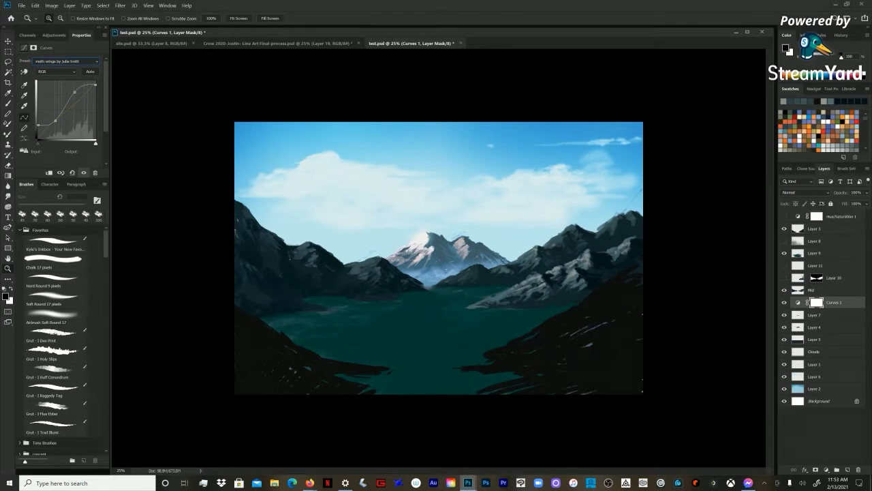
pyautogui.press('Down')
pyautogui.press('Down')
pyautogui.press('Down')
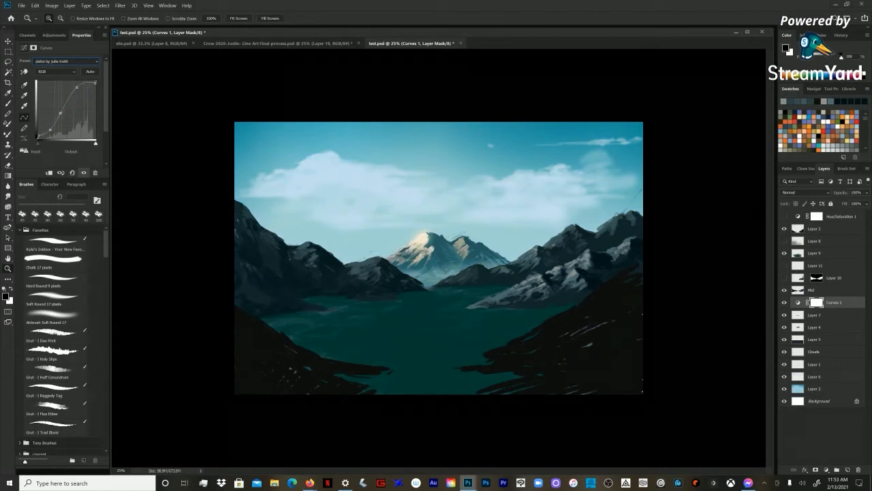
pyautogui.press('Down')
pyautogui.press('Down')
pyautogui.press('Down')
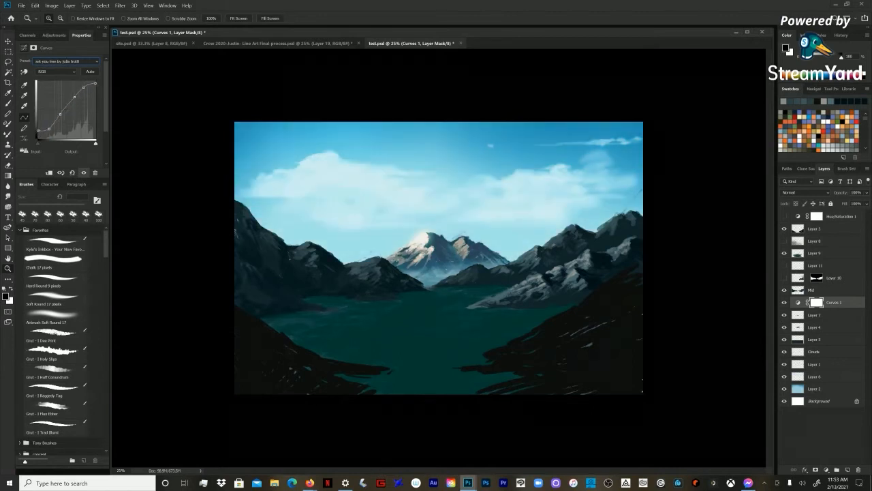
# Step: Move the Curves 1 layer directly below Hue/Saturation 1 and apply the snow white preset
pyautogui.moveTo(834, 302); pyautogui.dragTo(834, 223)
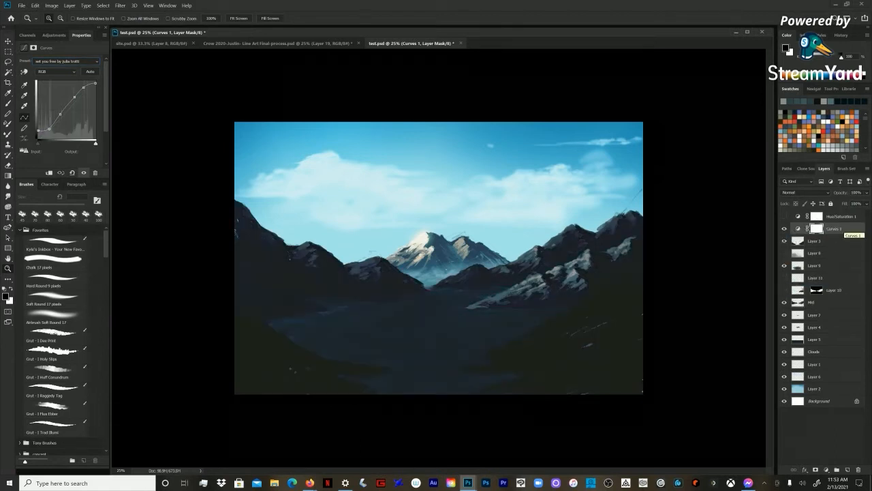
pyautogui.press('b')
pyautogui.click(67, 62)
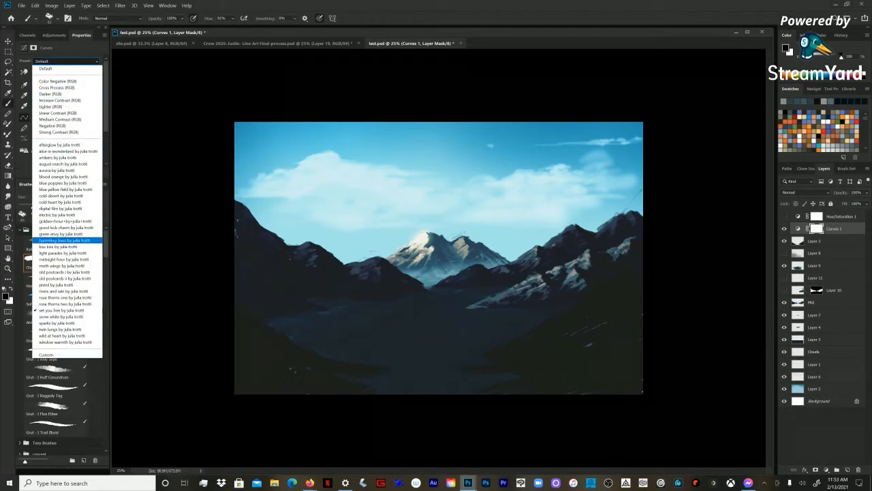
pyautogui.click(67, 340)
pyautogui.press('Up')
pyautogui.press('Up')
pyautogui.press('Up')
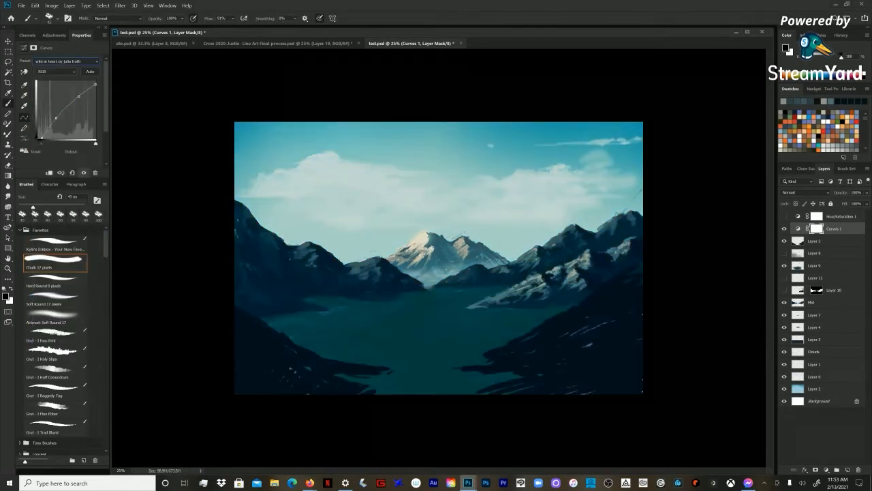
pyautogui.press('Up')
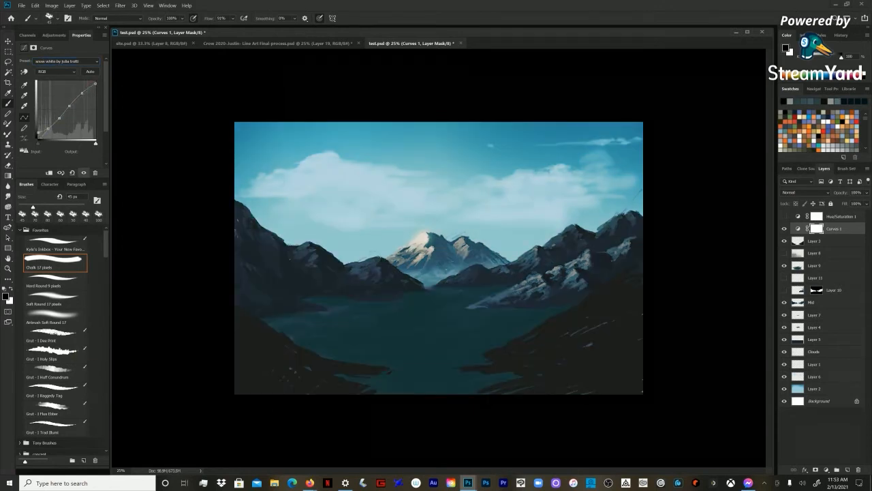
# Step: Group the Curves 1 layer and add a new empty layer above it inside the group
pyautogui.hotkey('ctrl', 'g')
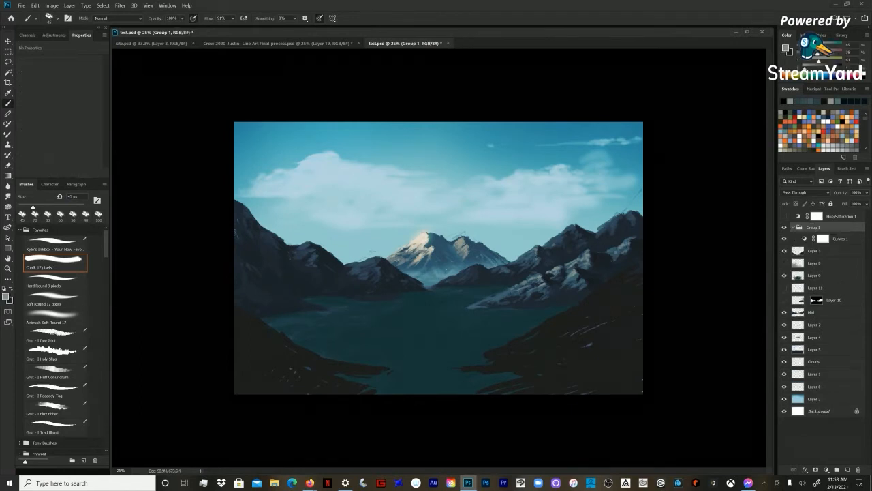
pyautogui.click(840, 238)
pyautogui.hotkey('ctrl', 'shift', 'n')
pyautogui.press('Return')
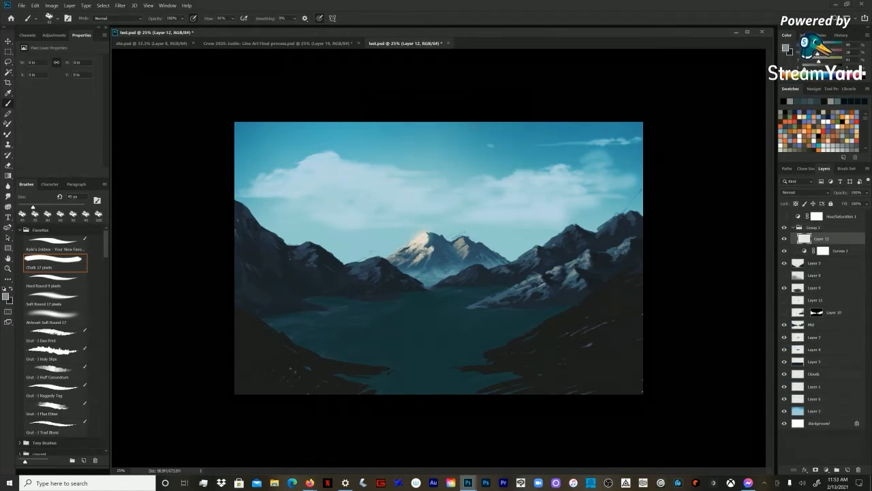
# Step: Set the new layer's blend mode to Color and fill it with a muted grey-green swatch
pyautogui.click(805, 193)
pyautogui.click(794, 382)
pyautogui.click(837, 102)
pyautogui.hotkey('ctrl', 'u')
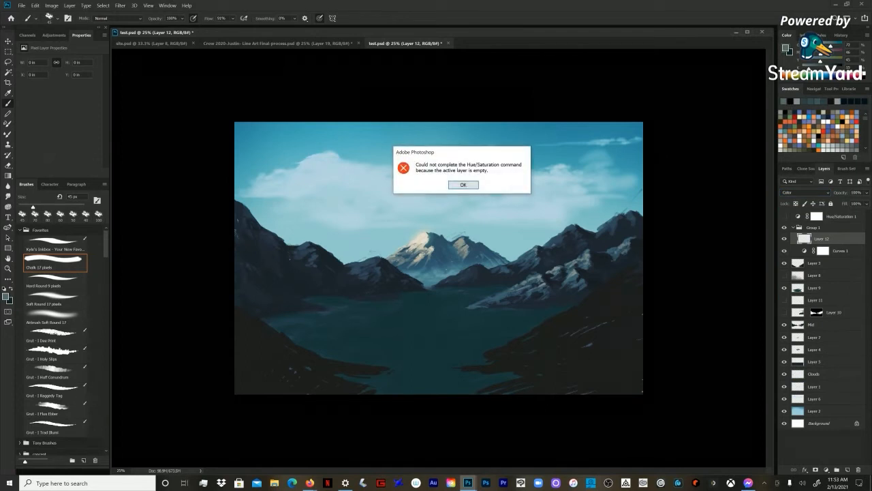
pyautogui.press('Return')
pyautogui.hotkey('alt', 'BackSpace')
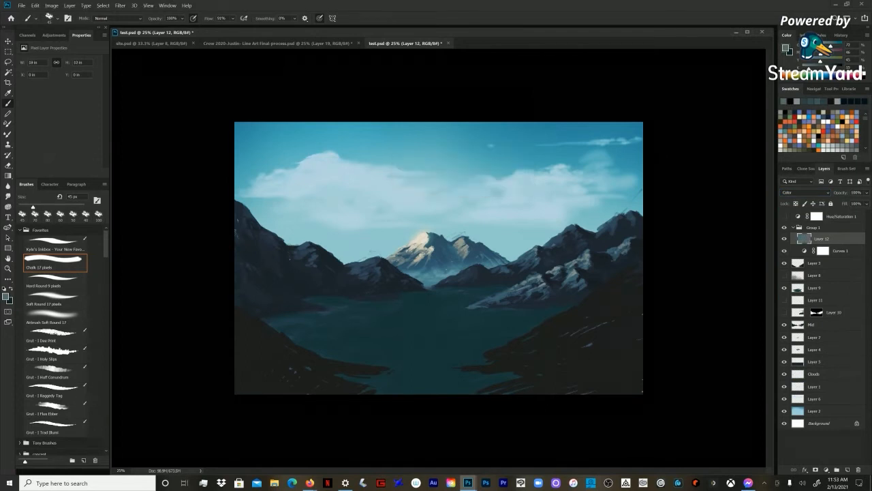
# Step: Shift the fill layer to a saturated purple with Hue/Saturation and lower its opacity to about 38%
pyautogui.hotkey('ctrl', 'u')
pyautogui.moveTo(728, 179); pyautogui.dragTo(719, 201)
pyautogui.moveTo(729, 160); pyautogui.dragTo(750, 159)
pyautogui.press('Return')
pyautogui.press('b')
pyautogui.moveTo(846, 202); pyautogui.dragTo(844, 201)
# Step: Rename the group holding the Curves and purple fill layers as cc
pyautogui.keyDown('shift'); pyautogui.click(840, 251); pyautogui.keyUp('shift')
pyautogui.click(793, 227)
pyautogui.doubleClick(813, 227)
pyautogui.write('cc')
pyautogui.press('Return')
pyautogui.click(793, 228)
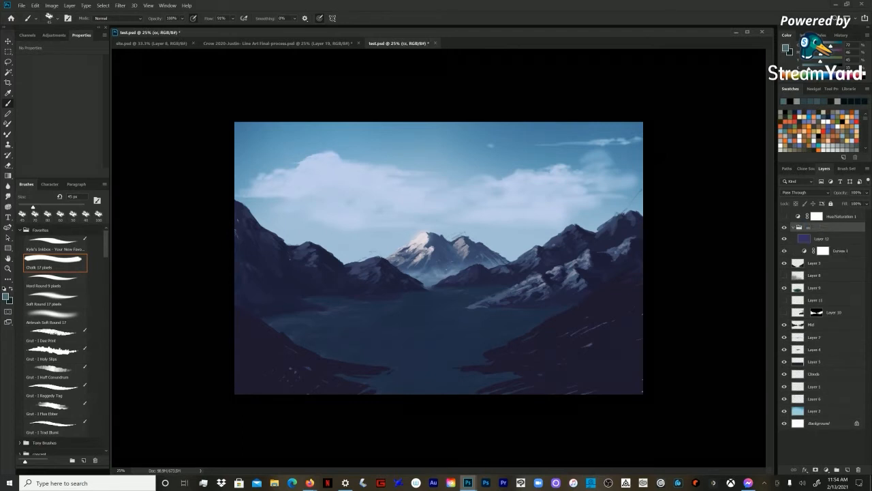
# Step: Collapse the cc group, select Layer 3 and set the Eyedropper to sample Current & Below
pyautogui.click(822, 239)
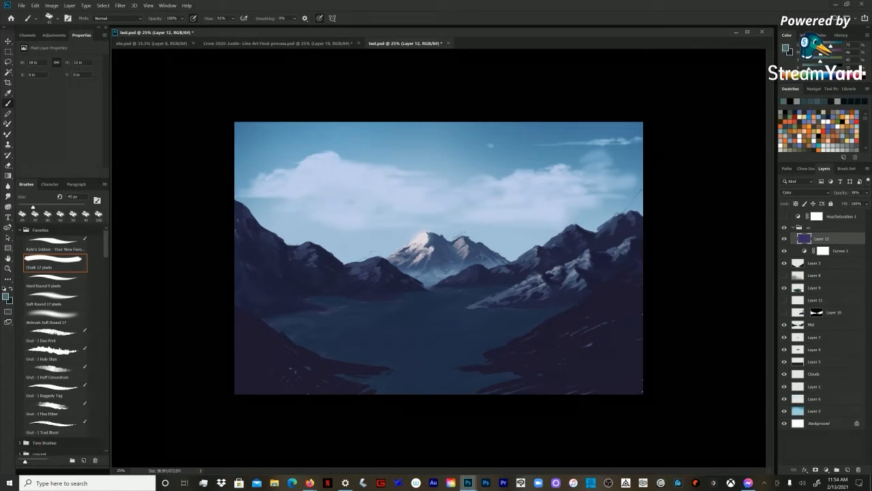
pyautogui.click(796, 262)
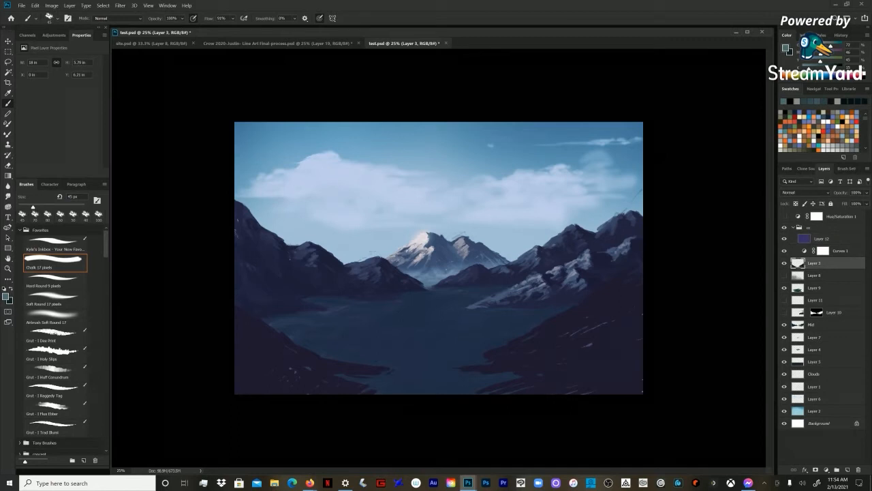
pyautogui.click(793, 228)
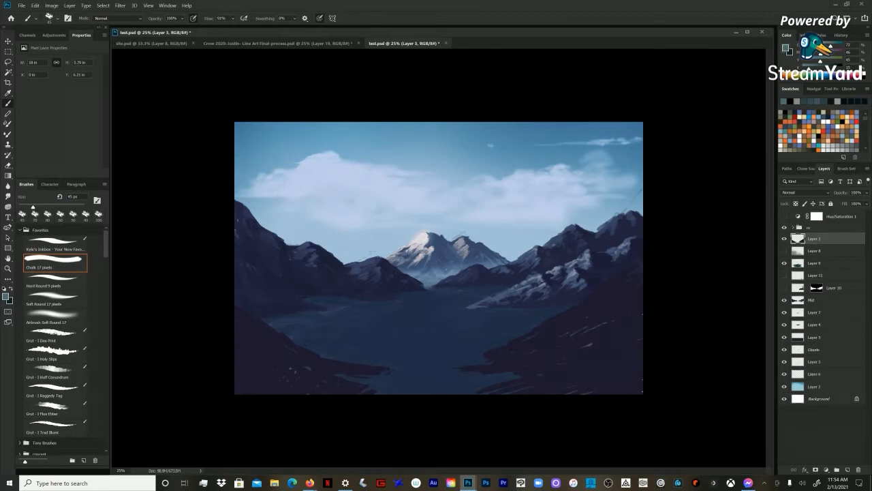
pyautogui.click(817, 228)
pyautogui.click(815, 239)
pyautogui.press('i')
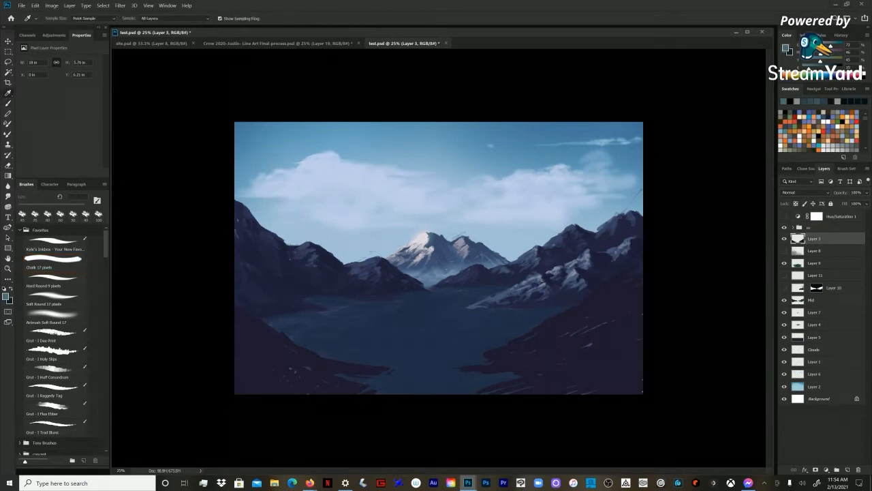
pyautogui.click(172, 18)
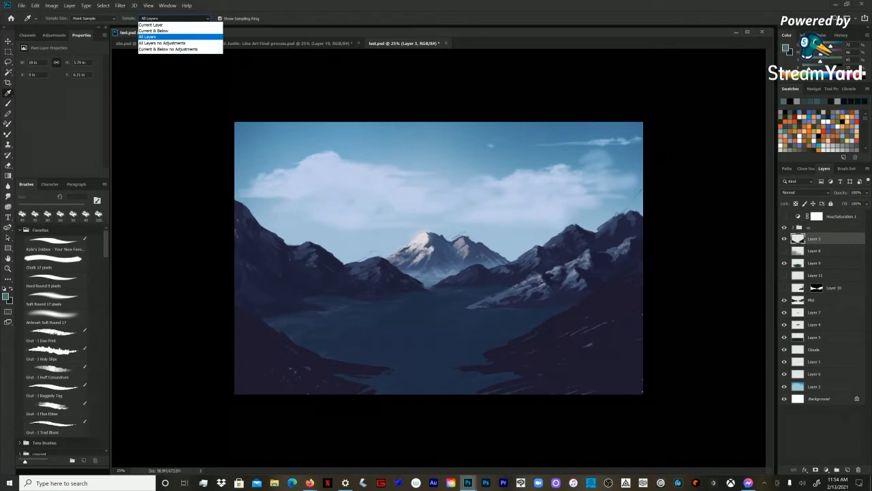
pyautogui.click(154, 31)
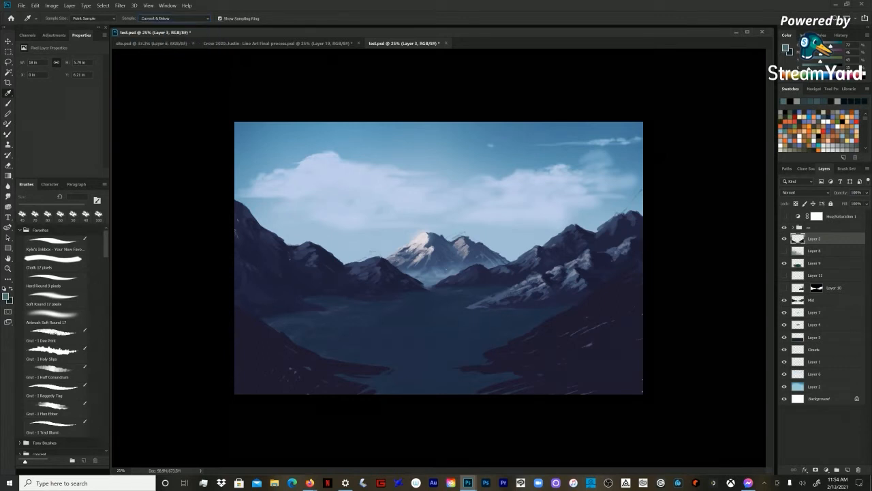
# Step: Expand the cc group, select the Mid layer, keep Eyedropper sampling on Current & Below, and return to the Brush tool
pyautogui.click(793, 228)
pyautogui.click(823, 238)
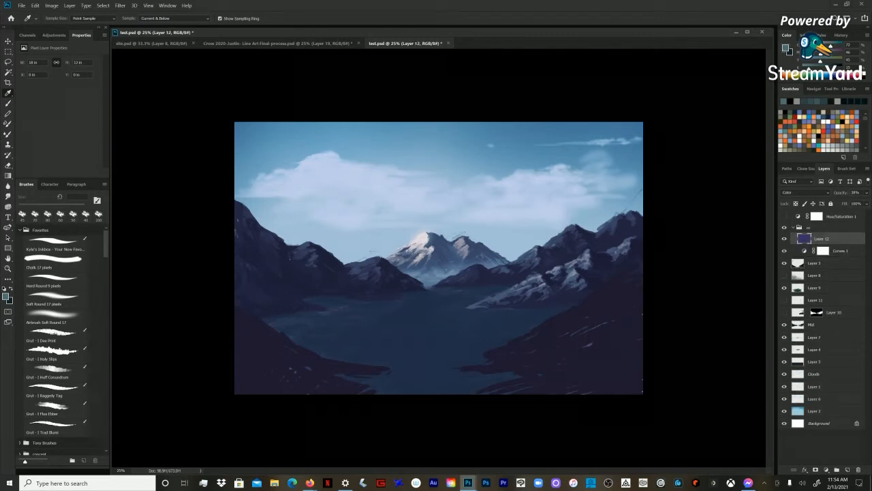
pyautogui.click(839, 251)
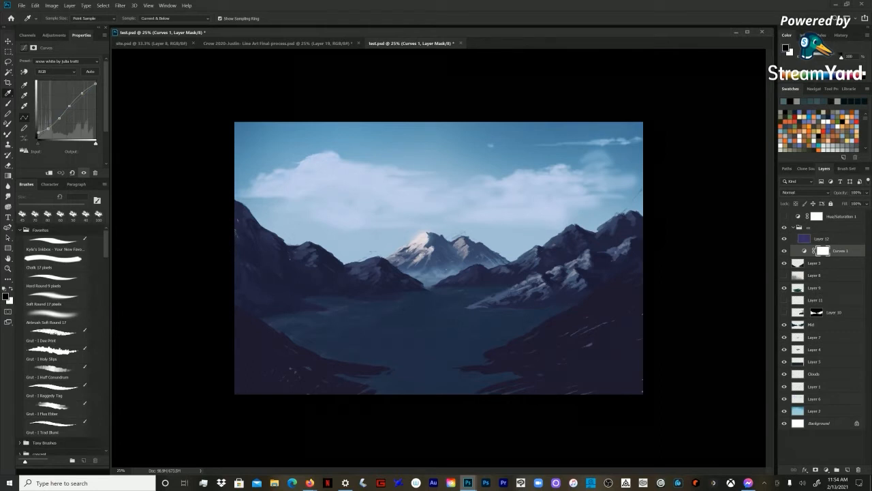
pyautogui.click(823, 239)
pyautogui.click(815, 288)
pyautogui.click(812, 325)
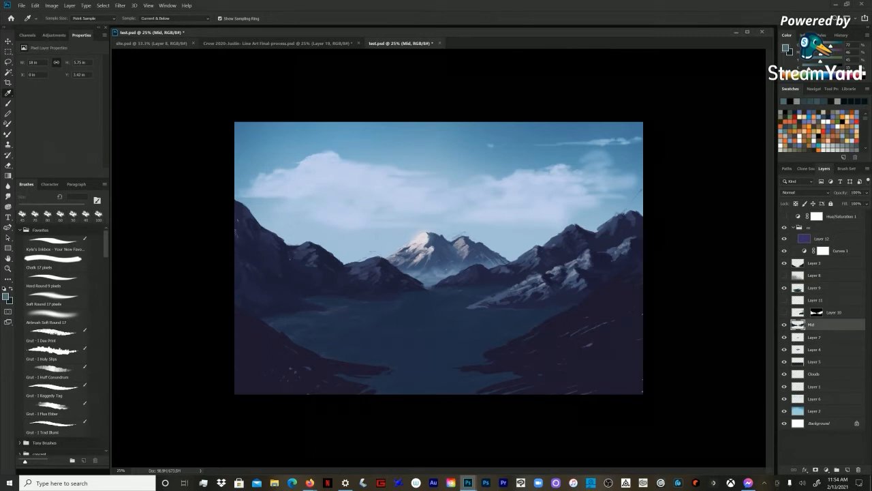
pyautogui.click(174, 19)
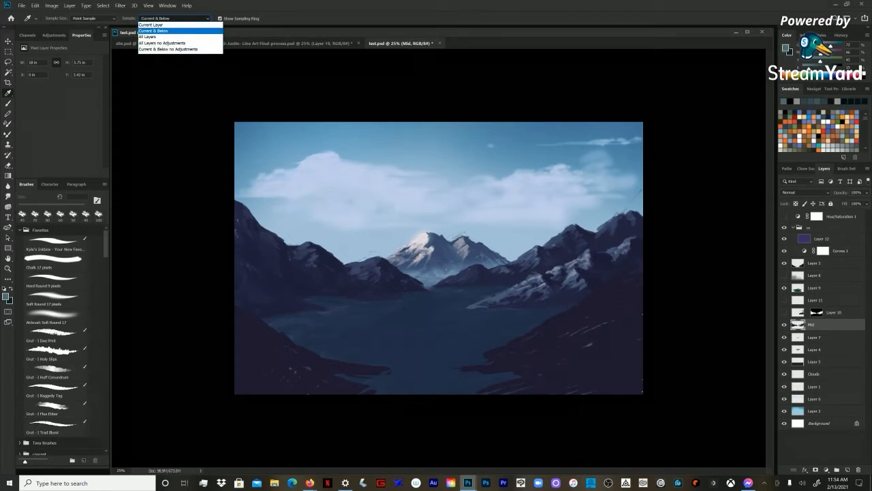
pyautogui.click(154, 30)
pyautogui.press('b')
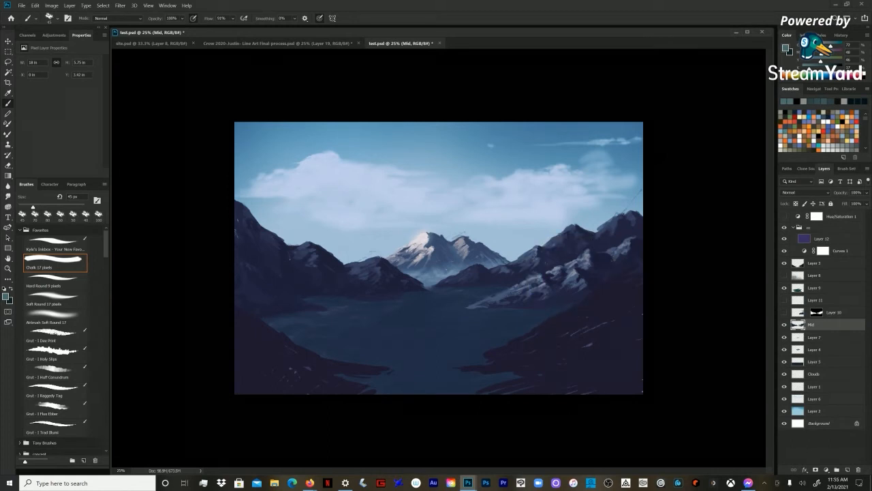
# Step: Sample a slate blue from the right mountain with the Eyedropper set to All Layers, and restore Current & Below sampling for painting
pyautogui.press('i')
pyautogui.click(174, 18)
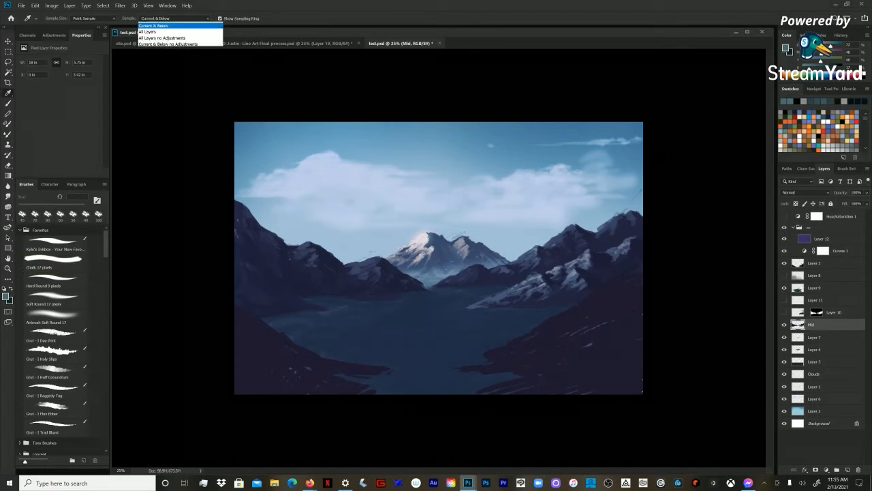
pyautogui.click(164, 37)
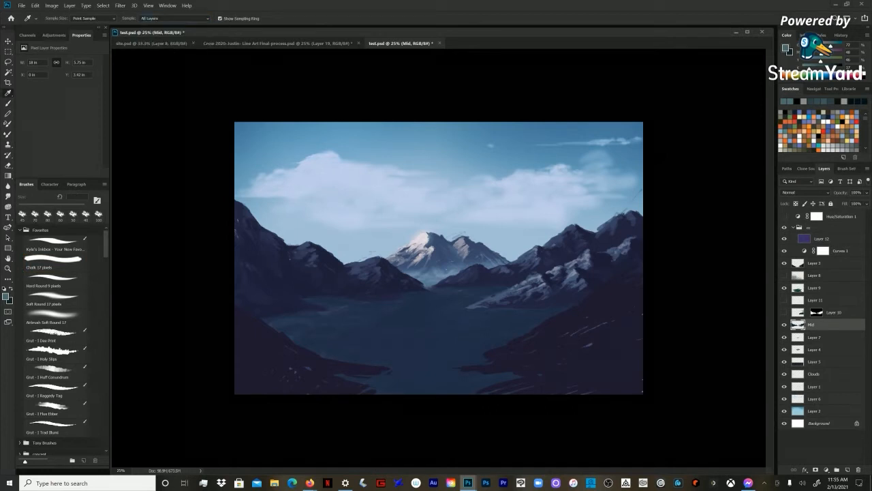
pyautogui.click(575, 276)
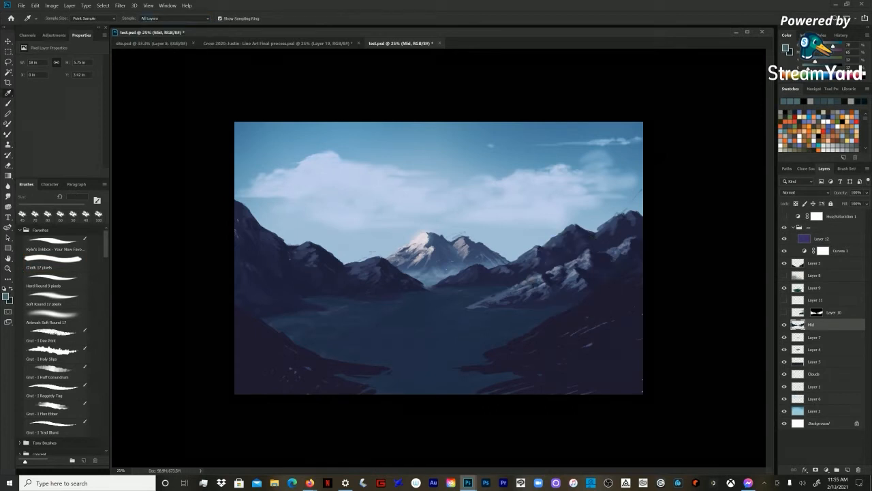
pyautogui.click(174, 19)
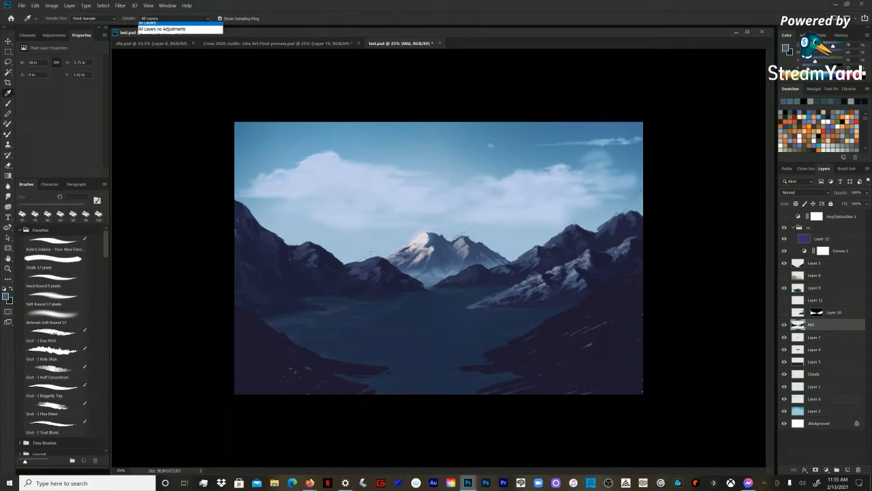
pyautogui.click(164, 32)
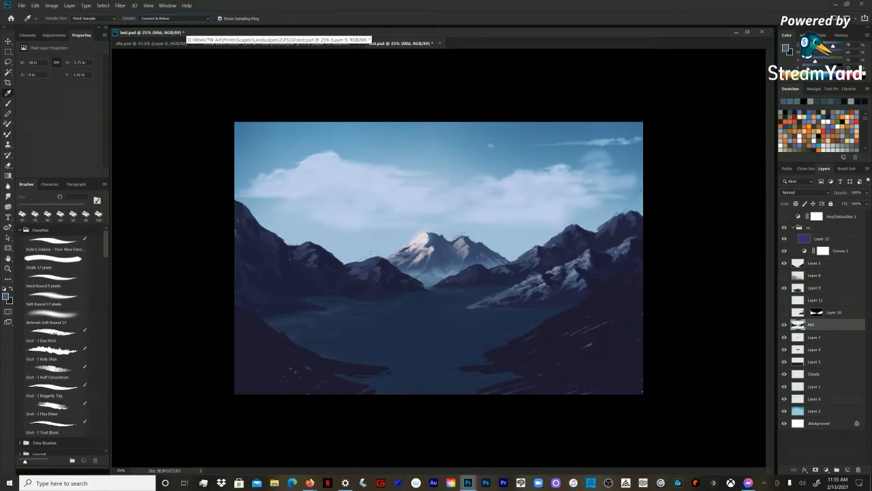
pyautogui.press('b')
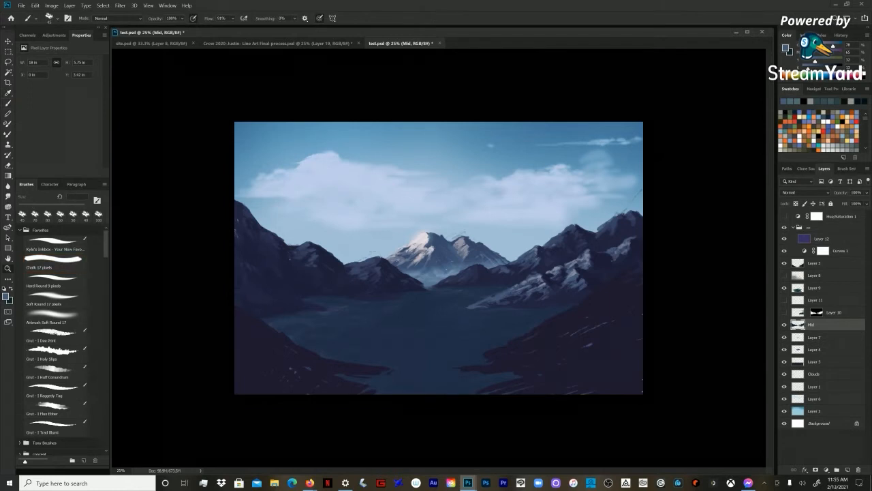
# Step: Paint light rock texture on the right mid-ground mountain with the Chalk brush at 50 px and the Grut Dux Print brush
pyautogui.hotkey('ctrl', '+')
pyautogui.press(']')
pyautogui.keyDown('alt'); pyautogui.click(592, 278); pyautogui.keyUp('alt')
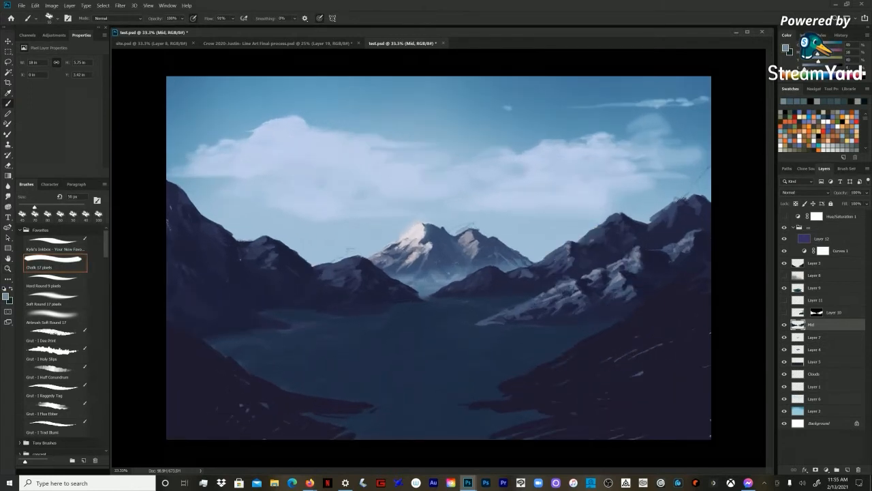
pyautogui.click(55, 336)
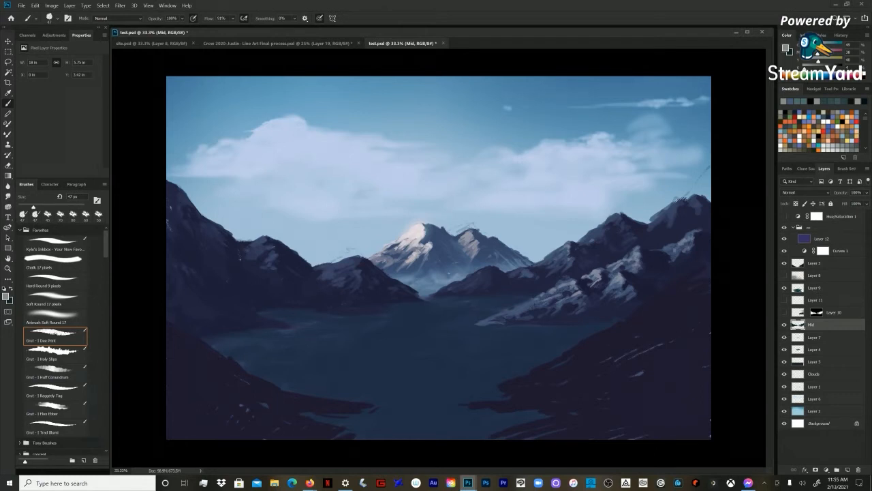
# Step: Dab textured snow highlights onto the upper slope of the right mid-ground mountain with the Grut Holy Slips brush at about 40 px
pyautogui.click(55, 353)
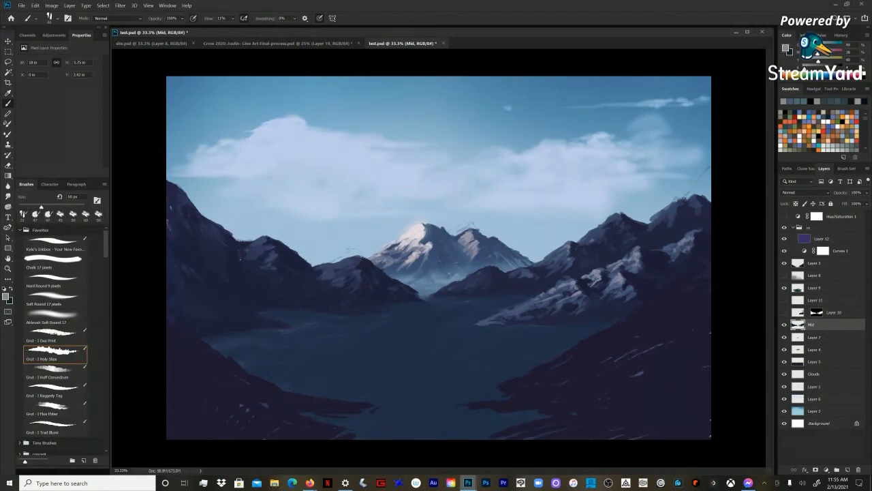
pyautogui.press(']')
pyautogui.press(']')
pyautogui.press(']')
pyautogui.press(']')
pyautogui.press(']')
pyautogui.press(']')
pyautogui.press(']')
pyautogui.press(']')
pyautogui.press(']')
pyautogui.press(']')
pyautogui.press(']')
pyautogui.press(']')
pyautogui.press(']')
pyautogui.press(']')
pyautogui.press('[')
pyautogui.press('[')
pyautogui.press('[')
pyautogui.press('[')
pyautogui.press('[')
pyautogui.press('[')
pyautogui.press('[')
pyautogui.press('[')
pyautogui.press('[')
pyautogui.press('[')
pyautogui.press('[')
pyautogui.press('[')
pyautogui.press('[')
pyautogui.press('[')
pyautogui.press('[')
pyautogui.press('[')
pyautogui.press('[')
pyautogui.press('[')
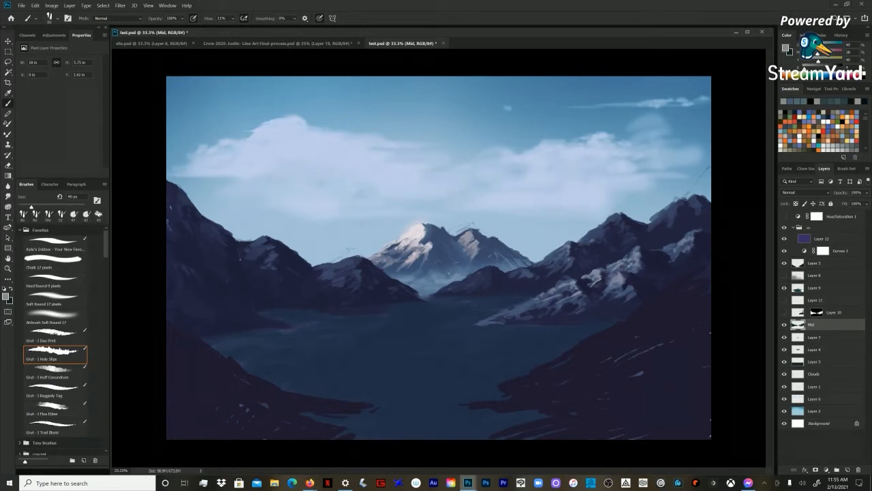
pyautogui.moveTo(635, 252); pyautogui.dragTo(629, 257)
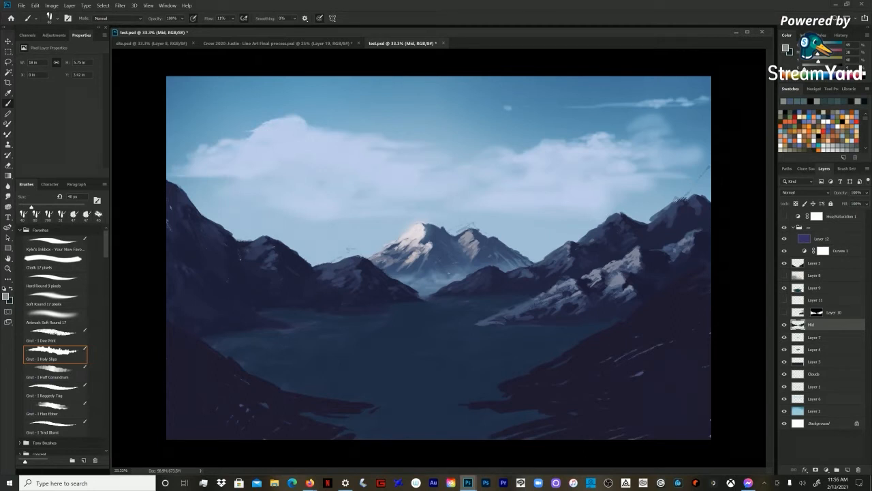
# Step: Add a new layer above Mid and set its blend mode to Screen
pyautogui.press('[')
pyautogui.hotkey('ctrl', 'shift', 'n')
pyautogui.press('Return')
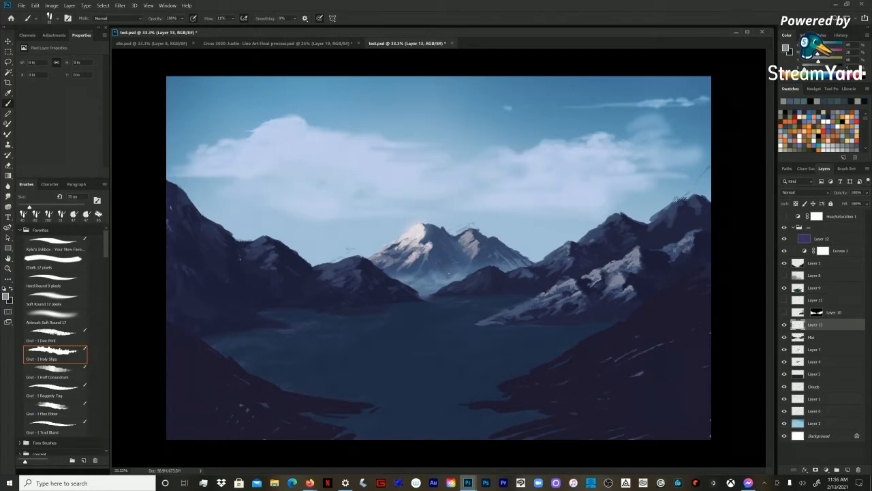
pyautogui.click(806, 192)
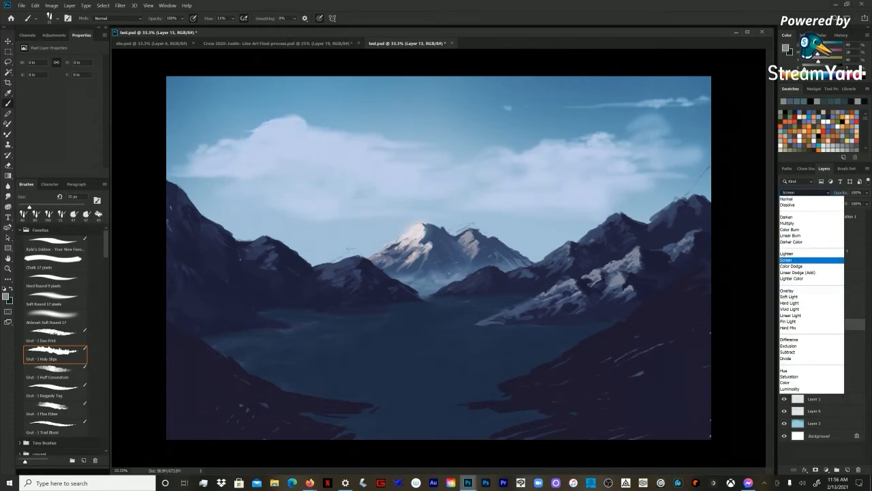
pyautogui.click(804, 260)
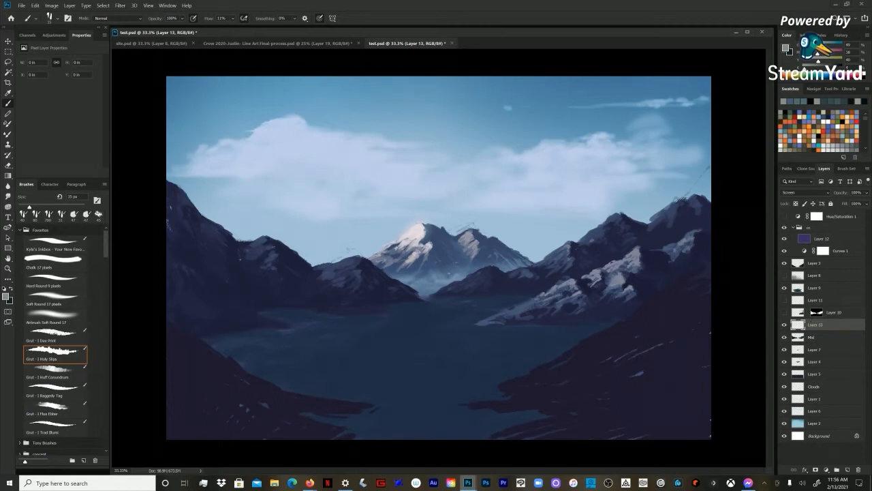
# Step: Sample the pale sky blue and paint mist along the right mountain's base with the Airbrush Soft Round at about 200 px
pyautogui.click(27, 35)
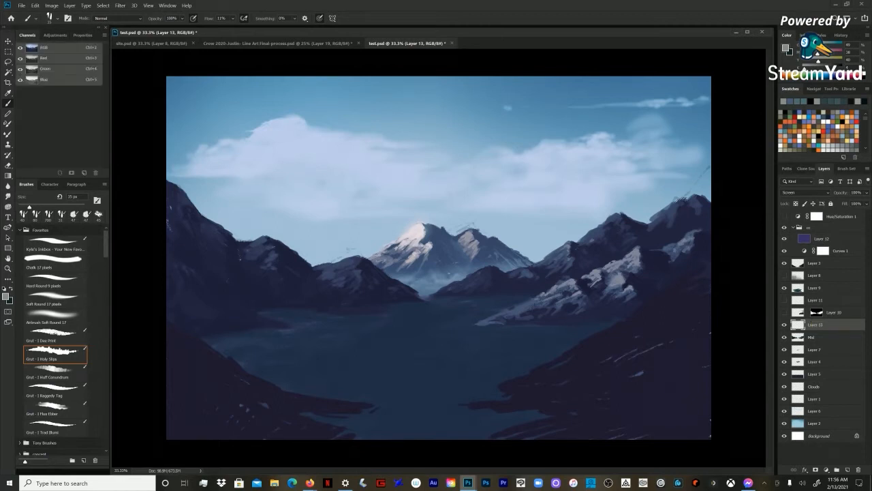
pyautogui.click(55, 318)
pyautogui.keyDown('alt'); pyautogui.click(564, 227); pyautogui.keyUp('alt')
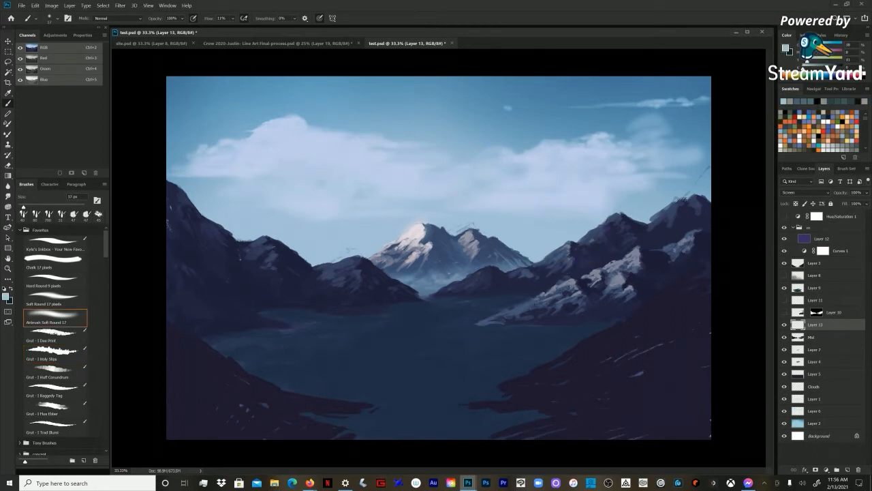
pyautogui.press(']')
pyautogui.press(']')
pyautogui.press(']')
pyautogui.press(']')
pyautogui.press(']')
pyautogui.press(']')
pyautogui.press(']')
pyautogui.press(']')
pyautogui.press(']')
pyautogui.press(']')
pyautogui.press(']')
pyautogui.press(']')
pyautogui.press(']')
pyautogui.moveTo(580, 319)
pyautogui.mouseDown()
pyautogui.moveTo(591, 320)
pyautogui.moveTo(533, 320)
pyautogui.mouseUp()
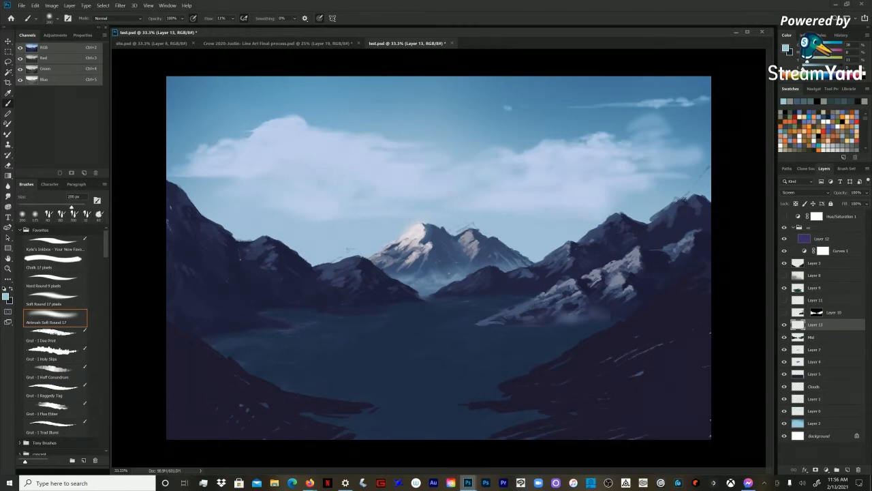
# Step: Move Layer 13 above Layer 9 and airbrush mist along the far shoreline with an enlarged soft brush
pyautogui.moveTo(815, 325); pyautogui.dragTo(816, 293)
pyautogui.moveTo(589, 319)
pyautogui.mouseDown()
pyautogui.moveTo(614, 316)
pyautogui.moveTo(536, 316)
pyautogui.moveTo(492, 294)
pyautogui.moveTo(520, 288)
pyautogui.moveTo(331, 300)
pyautogui.mouseUp()
pyautogui.press(']')
# Step: Build up broad mist around the right mountain's foot with the soft airbrush at about 800 to 1000 px
pyautogui.press(']')
pyautogui.press(']')
pyautogui.press(']')
pyautogui.press(']')
pyautogui.moveTo(379, 303)
pyautogui.mouseDown()
pyautogui.moveTo(403, 302)
pyautogui.moveTo(323, 307)
pyautogui.moveTo(492, 297)
pyautogui.mouseUp()
pyautogui.moveTo(571, 315); pyautogui.dragTo(628, 301)
pyautogui.press(']')
pyautogui.press(']')
pyautogui.moveTo(544, 323); pyautogui.dragTo(602, 267)
pyautogui.moveTo(590, 324)
pyautogui.mouseDown()
pyautogui.moveTo(526, 326)
pyautogui.moveTo(599, 324)
pyautogui.mouseUp()
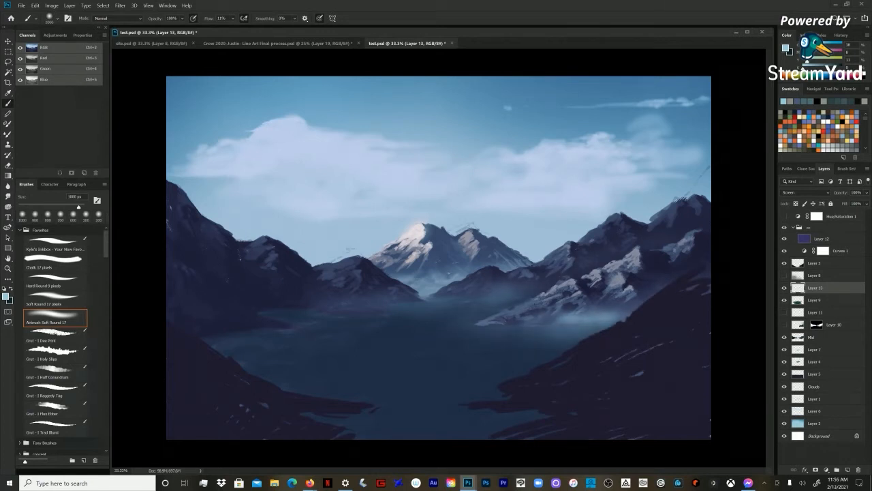
pyautogui.press('[')
pyautogui.press('[')
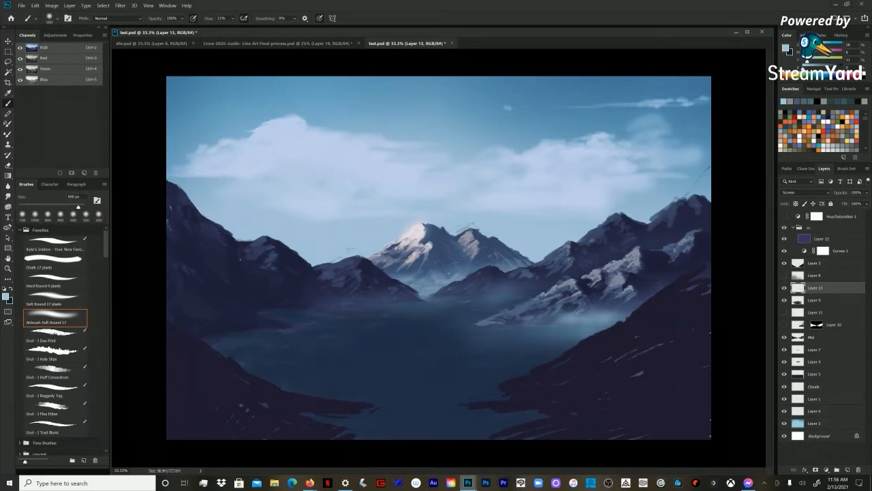
pyautogui.moveTo(498, 329); pyautogui.dragTo(537, 294)
# Step: Airbrush mist over the left shoreline at about 1000 px and along the lake's right shore at about 700 px
pyautogui.press(']')
pyautogui.press(']')
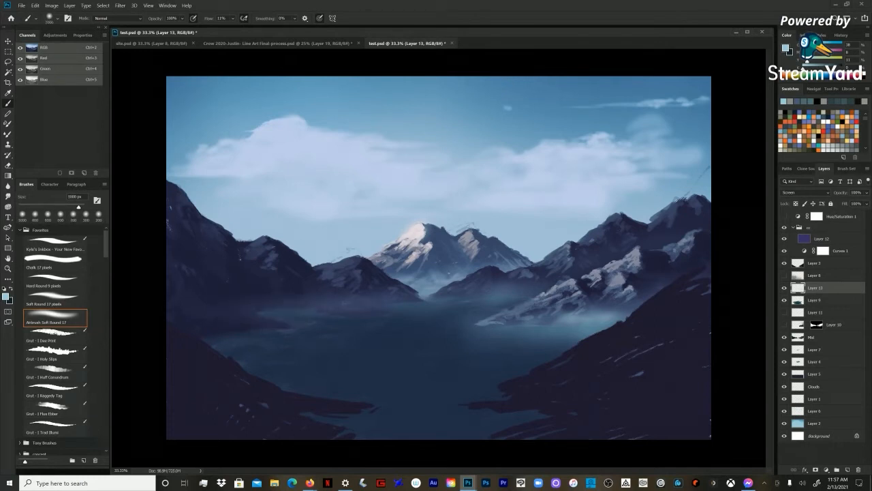
pyautogui.moveTo(293, 324); pyautogui.dragTo(228, 333)
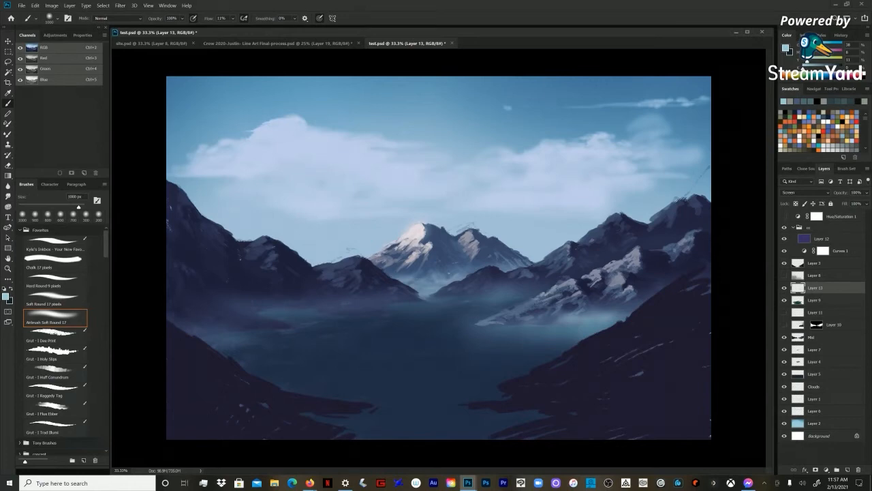
pyautogui.moveTo(591, 331)
pyautogui.mouseDown()
pyautogui.moveTo(453, 336)
pyautogui.moveTo(531, 353)
pyautogui.mouseUp()
pyautogui.press('[')
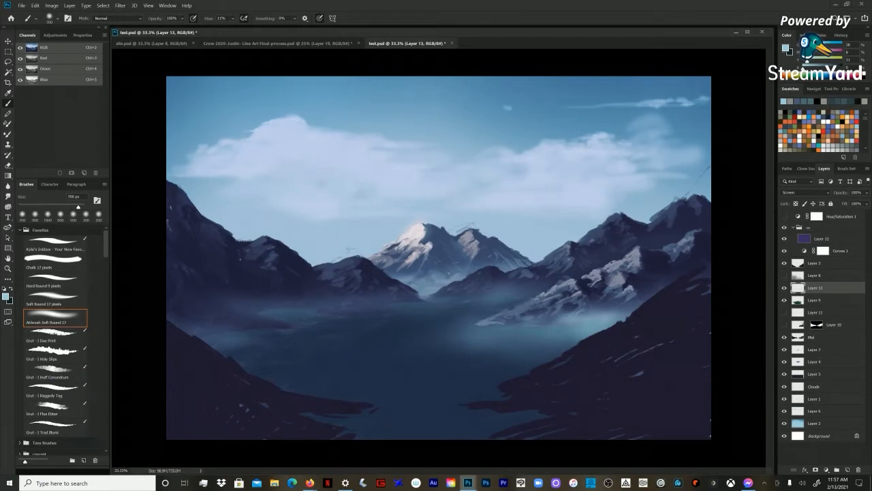
pyautogui.moveTo(623, 310)
pyautogui.mouseDown()
pyautogui.moveTo(688, 271)
pyautogui.moveTo(629, 285)
pyautogui.moveTo(647, 287)
pyautogui.mouseUp()
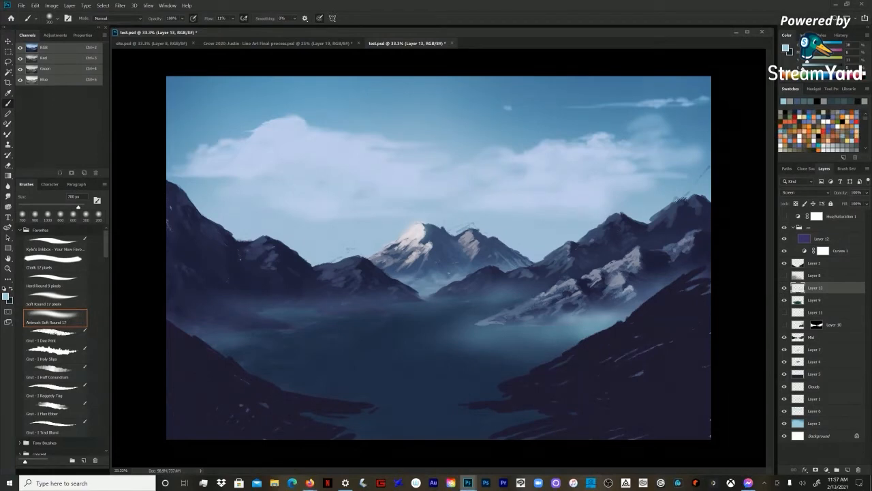
# Step: Erase part of the mist over the right side of the lake with a soft eraser at about 900 px
pyautogui.press('e')
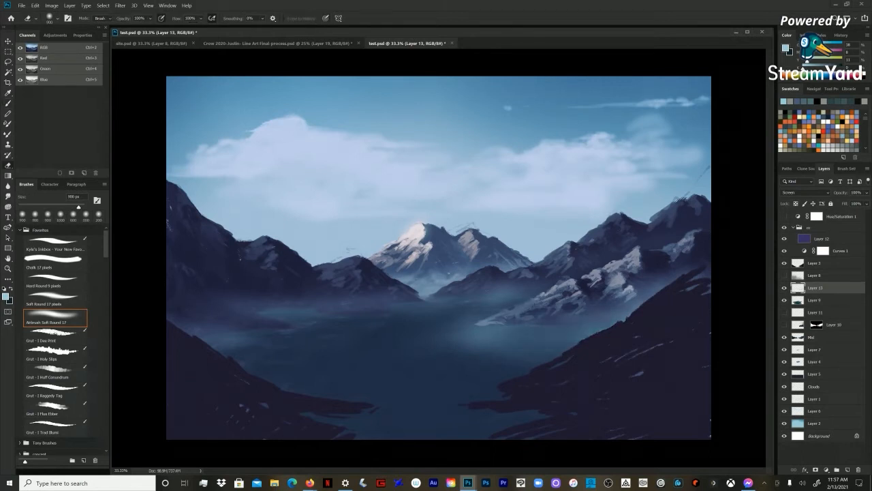
pyautogui.moveTo(481, 346); pyautogui.dragTo(598, 329)
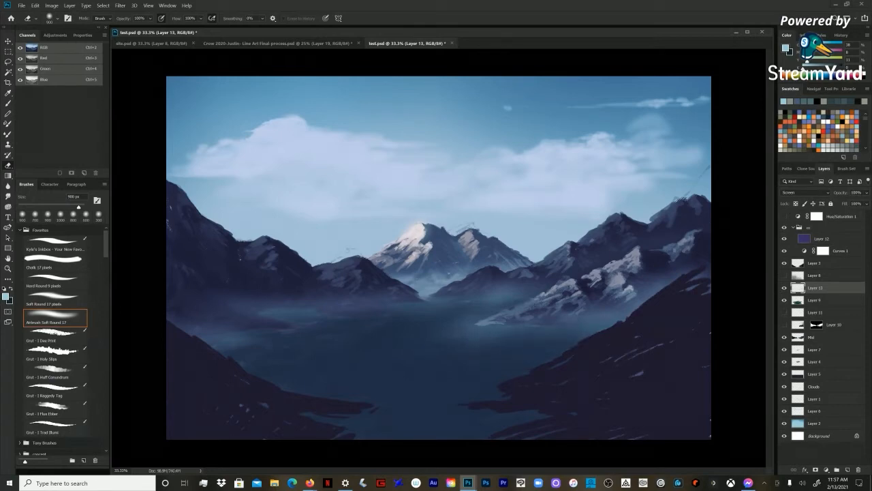
pyautogui.press('b')
# Step: Soften the mist across the lake with the airbrush, varying its size from about 300 to 1100 px
pyautogui.press('[')
pyautogui.press('[')
pyautogui.press('[')
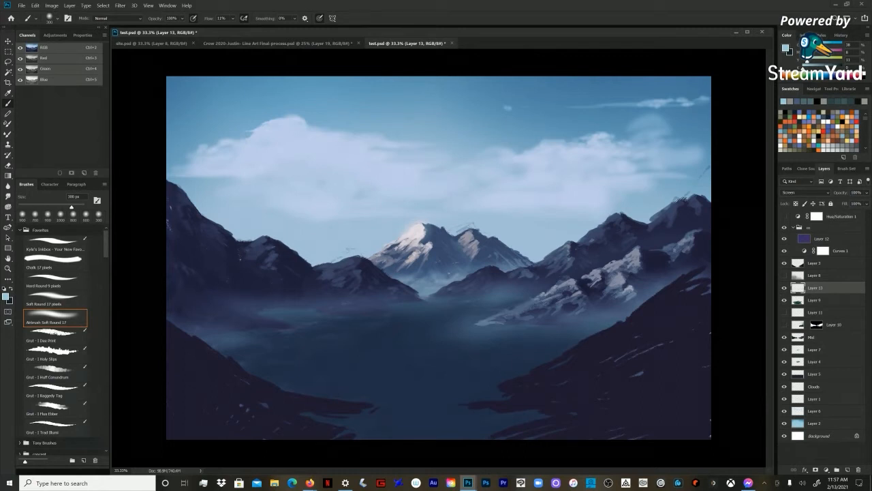
pyautogui.press(']')
pyautogui.press(']')
pyautogui.press(']')
pyautogui.press(']')
pyautogui.press(']')
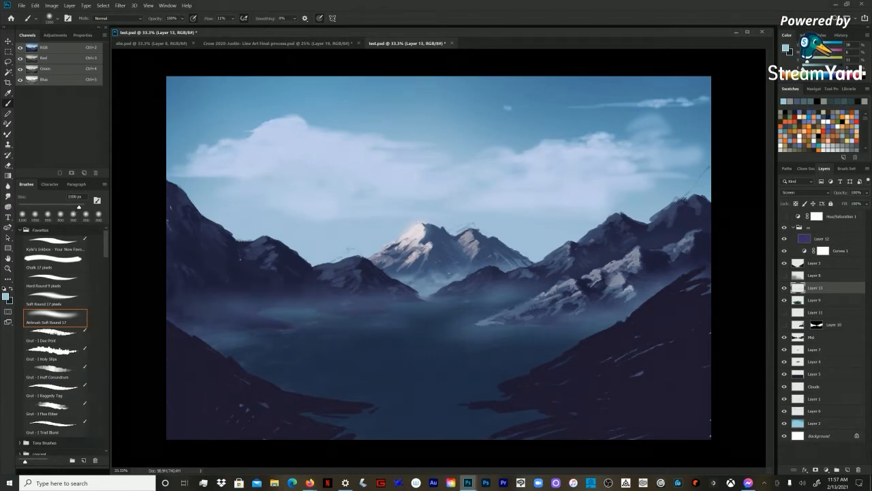
# Step: Paint thin wisps of mist over the distant water with the soft airbrush at about 90 to 100 px
pyautogui.press('[')
pyautogui.press('[')
pyautogui.press(']')
pyautogui.press(']')
pyautogui.press(']')
pyautogui.press(']')
pyautogui.press(']')
pyautogui.press(']')
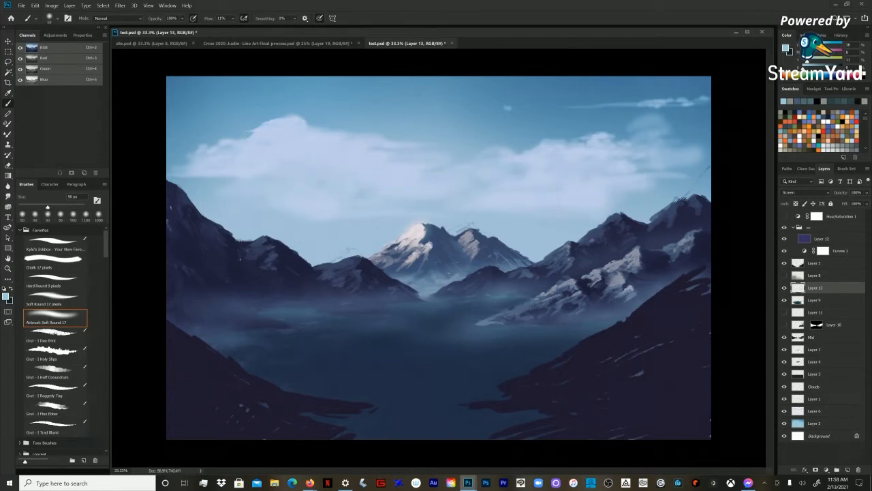
pyautogui.press('[')
pyautogui.press('[')
pyautogui.press(']')
pyautogui.press(']')
pyautogui.press(']')
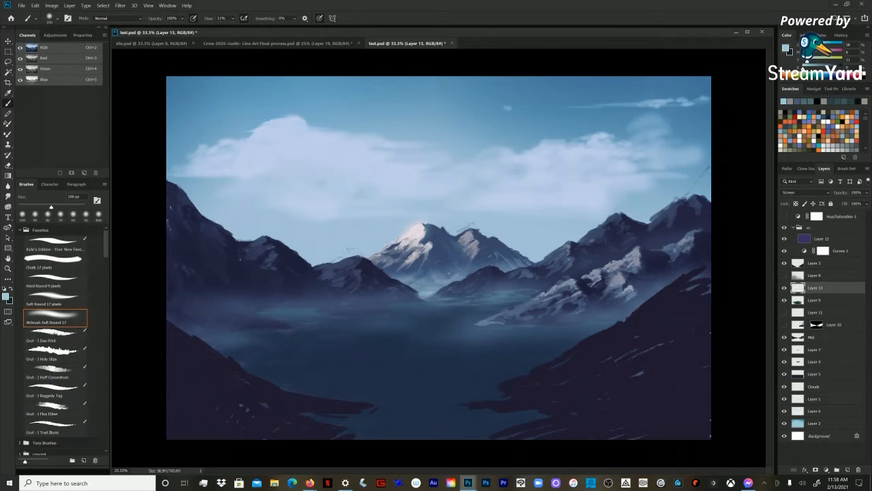
# Step: Brighten the mist along the far shore with the airbrush at about 175 px and compare the painting with Layer 13 hidden and shown
pyautogui.press(']')
pyautogui.press(']')
pyautogui.press(']')
pyautogui.moveTo(489, 303); pyautogui.dragTo(506, 303)
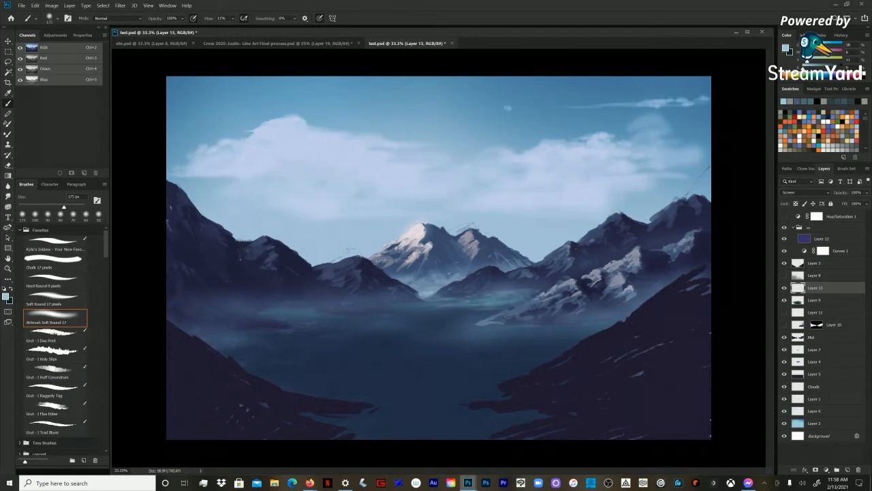
pyautogui.click(785, 288)
pyautogui.click(784, 288)
pyautogui.click(784, 288)
pyautogui.click(785, 288)
pyautogui.click(785, 287)
# Step: Add fine mist highlights at the far end of the lake below the central peak, adjusting the airbrush between small sizes
pyautogui.press('[')
pyautogui.press('[')
pyautogui.moveTo(434, 294); pyautogui.dragTo(458, 295)
pyautogui.press('[')
pyautogui.press('[')
pyautogui.press('[')
pyautogui.press('[')
pyautogui.press('[')
pyautogui.press('[')
pyautogui.press('[')
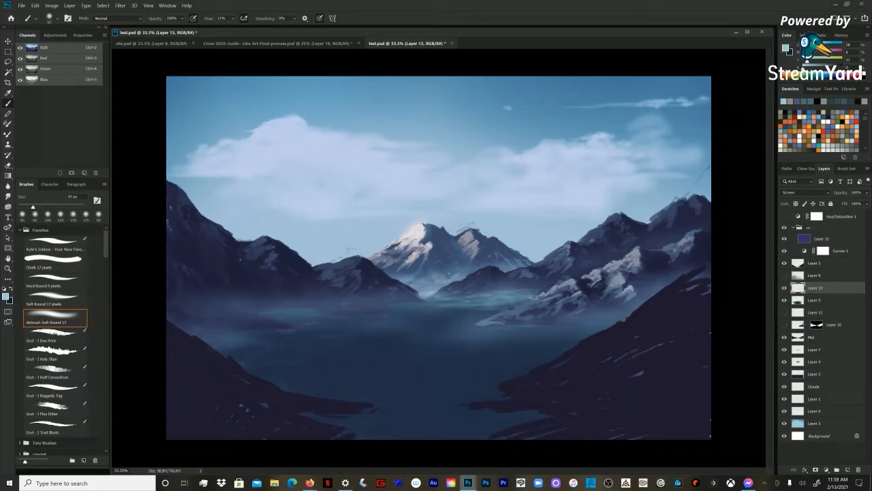
pyautogui.press(']')
pyautogui.press(']')
pyautogui.press(']')
pyautogui.press(']')
pyautogui.press(']')
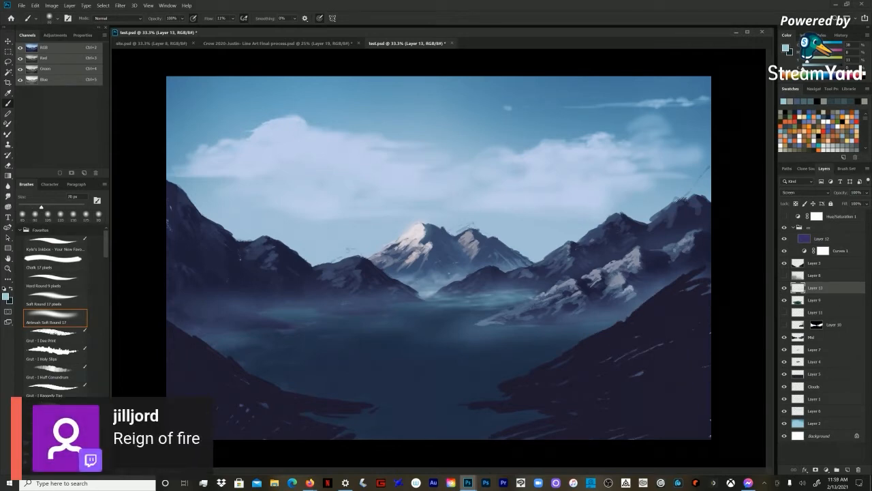
pyautogui.press(']')
pyautogui.press(']')
# Step: Try a yellow sky by shifting the hue of Layer 2 to -140
pyautogui.press('z')
pyautogui.hotkey('ctrl', '-')
pyautogui.click(815, 423)
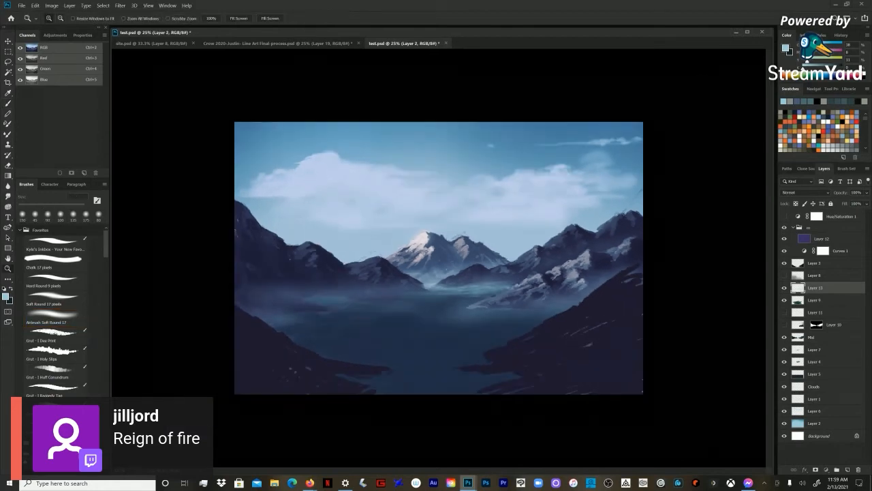
pyautogui.hotkey('ctrl', 'u')
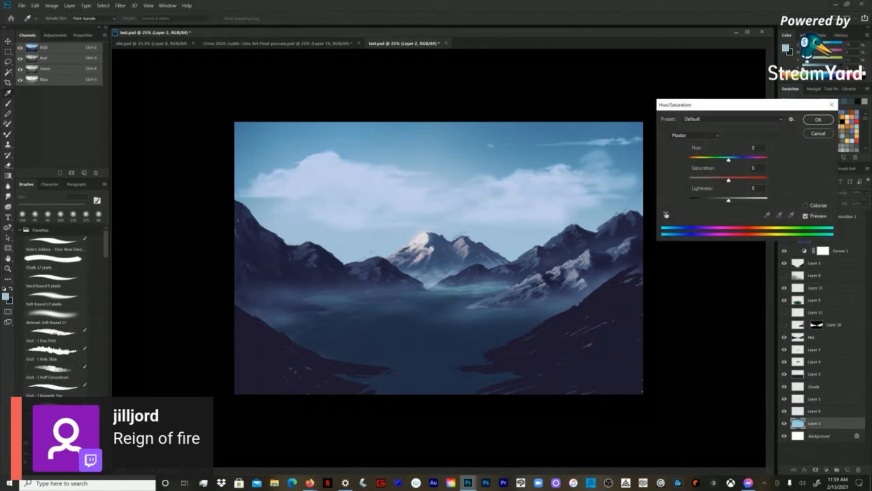
pyautogui.moveTo(729, 160); pyautogui.dragTo(695, 160)
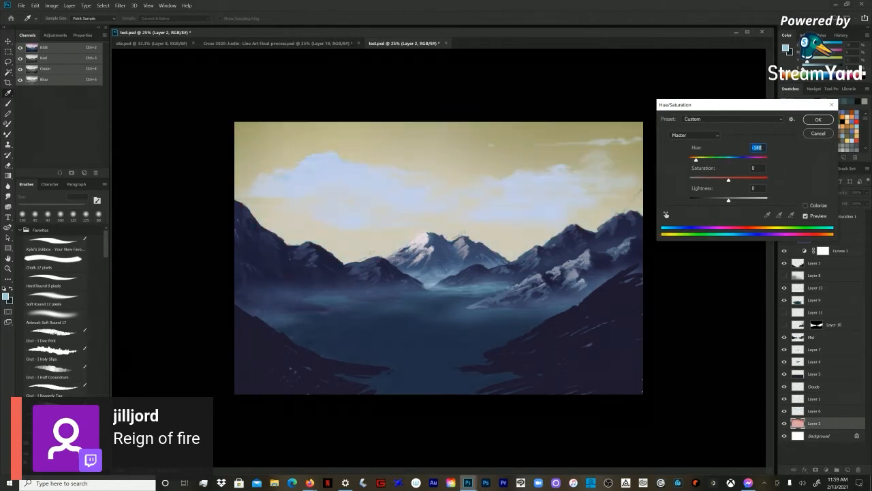
pyautogui.press('Return')
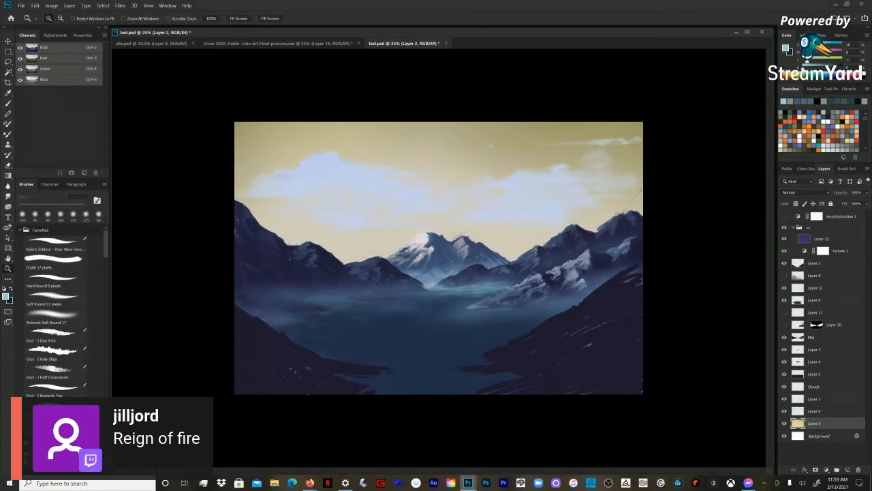
# Step: Try shifting the hue of the mist on Layer 13 to -152, and undo the hue changes
pyautogui.click(815, 287)
pyautogui.hotkey('ctrl', 'u')
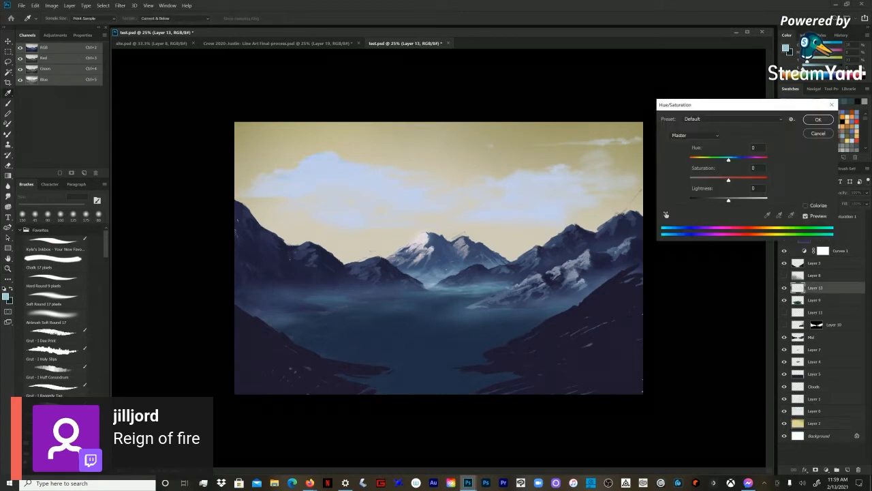
pyautogui.moveTo(729, 160); pyautogui.dragTo(694, 160)
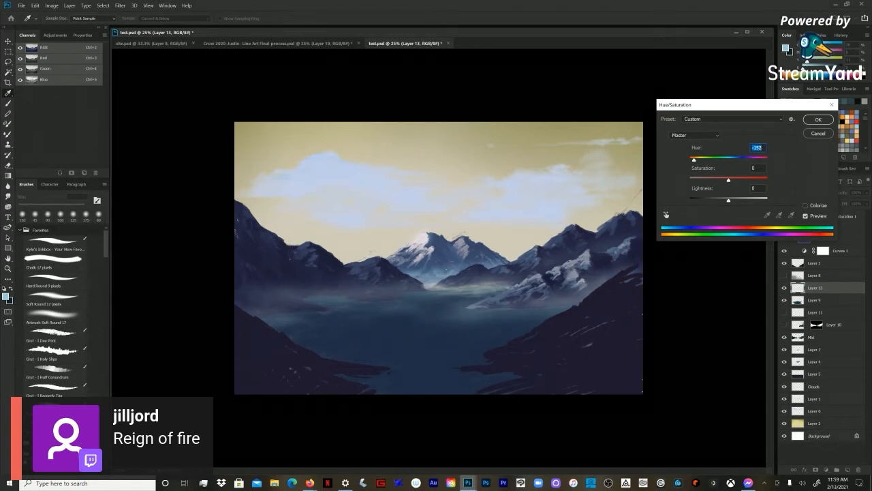
pyautogui.press('Return')
pyautogui.press('z')
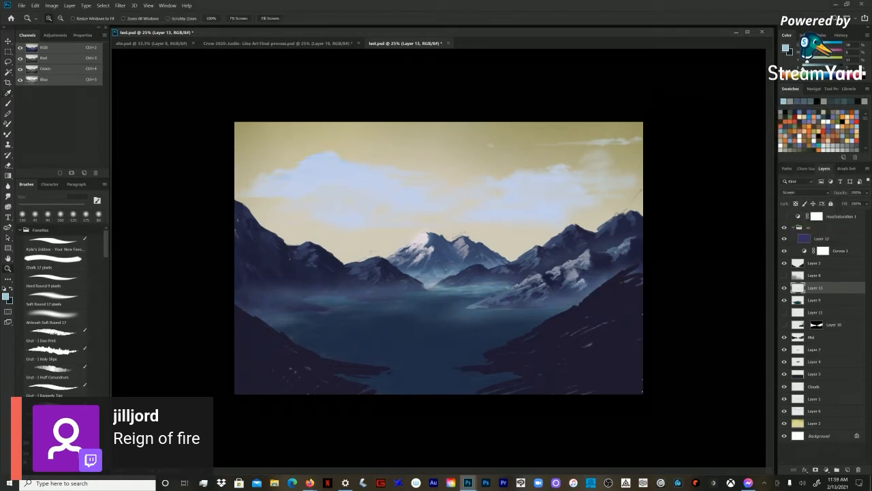
pyautogui.hotkey('ctrl', 'z')
# Step: Raise the airbrush flow to 100% and add crisper mist streaks over the far water, with sizes around 80 to 100 px
pyautogui.press('b')
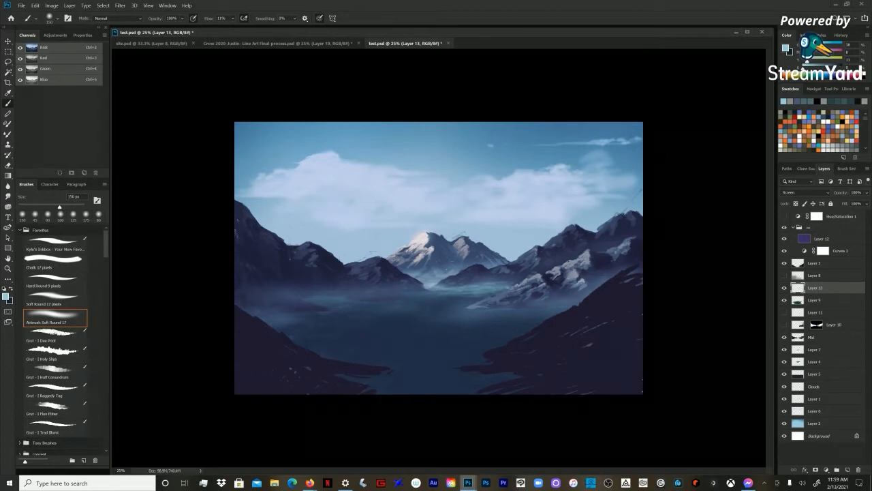
pyautogui.press('[')
pyautogui.press('[')
pyautogui.press('[')
pyautogui.press('[')
pyautogui.press(']')
pyautogui.press(']')
pyautogui.press(']')
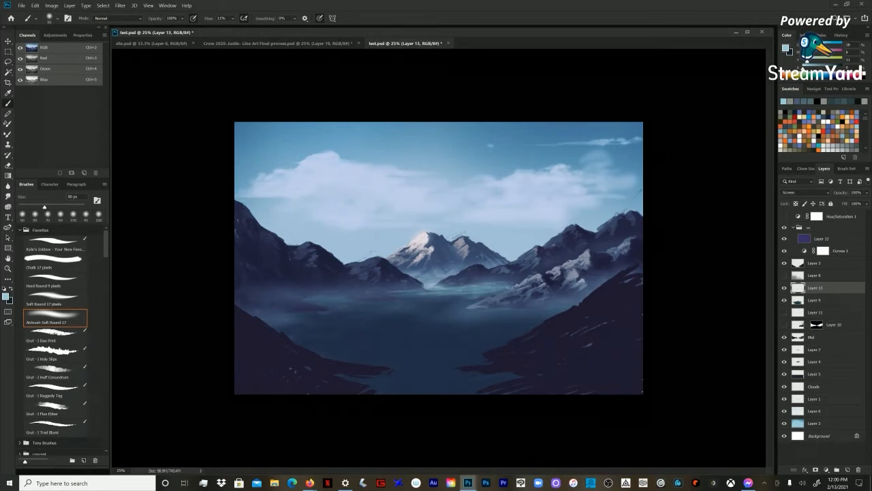
pyautogui.hotkey('shift', '0')
pyautogui.press('[')
pyautogui.press('[')
pyautogui.press('[')
pyautogui.press(']')
pyautogui.press(']')
# Step: Paint horizontal mist streaks across the water toward the right shore with the airbrush at about 200 px
pyautogui.press(']')
pyautogui.press(']')
pyautogui.press(']')
pyautogui.press(']')
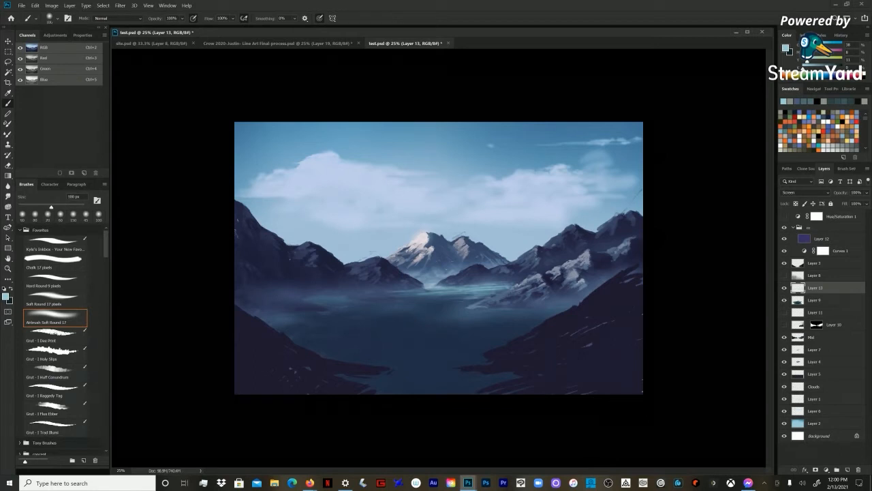
pyautogui.press(']')
pyautogui.press(']')
pyautogui.press(']')
pyautogui.moveTo(437, 309); pyautogui.dragTo(582, 299)
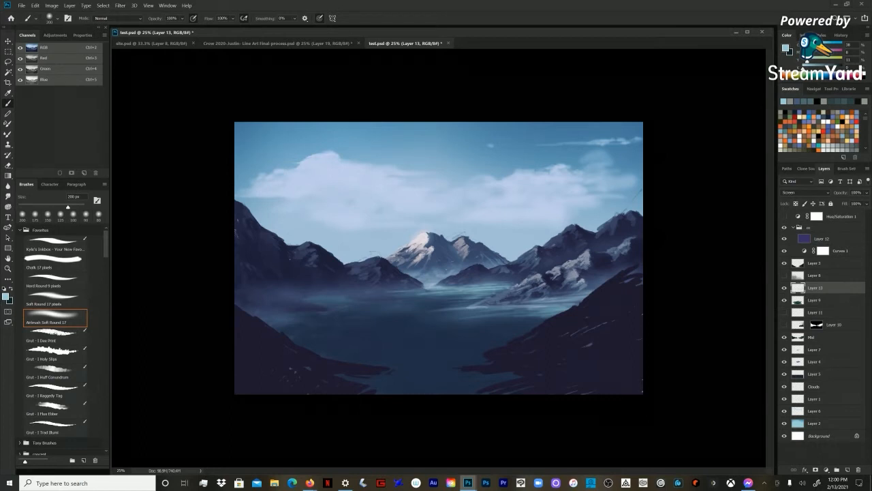
# Step: Add a new layer above Layer 13, keeping the new layer hidden and the mist on Layer 13 shown
pyautogui.hotkey('ctrl', 'shift', 'n')
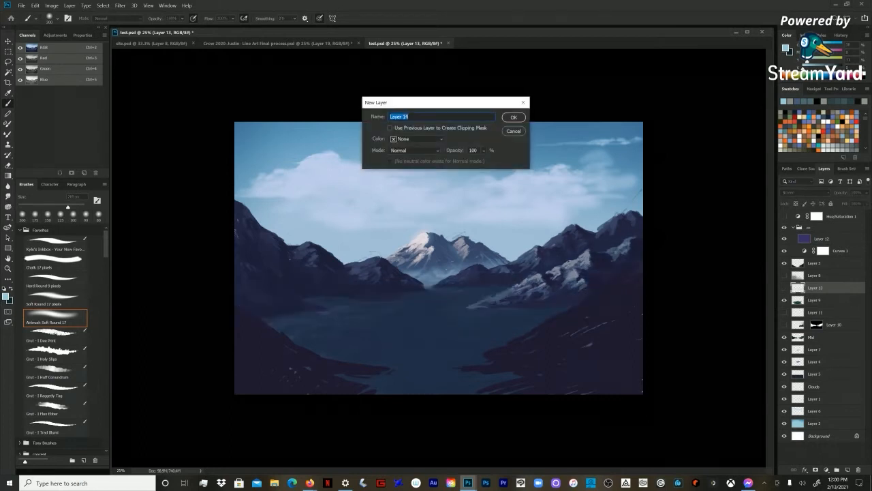
pyautogui.press('Return')
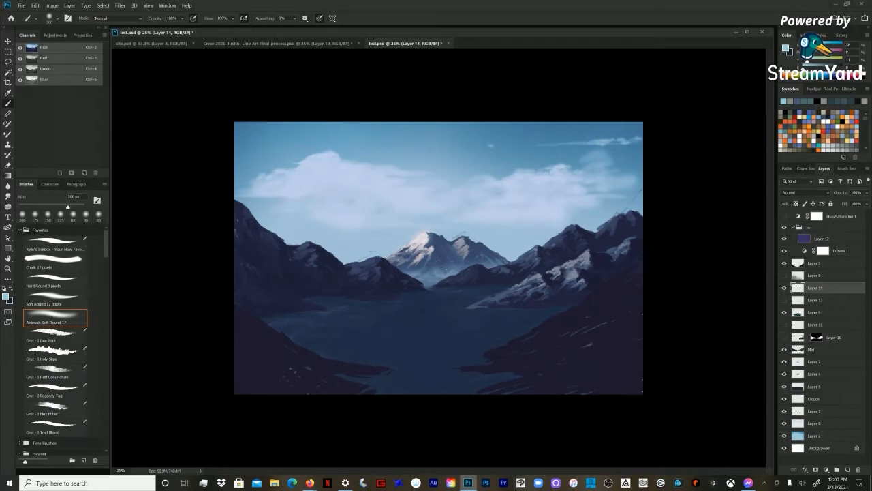
pyautogui.click(784, 287)
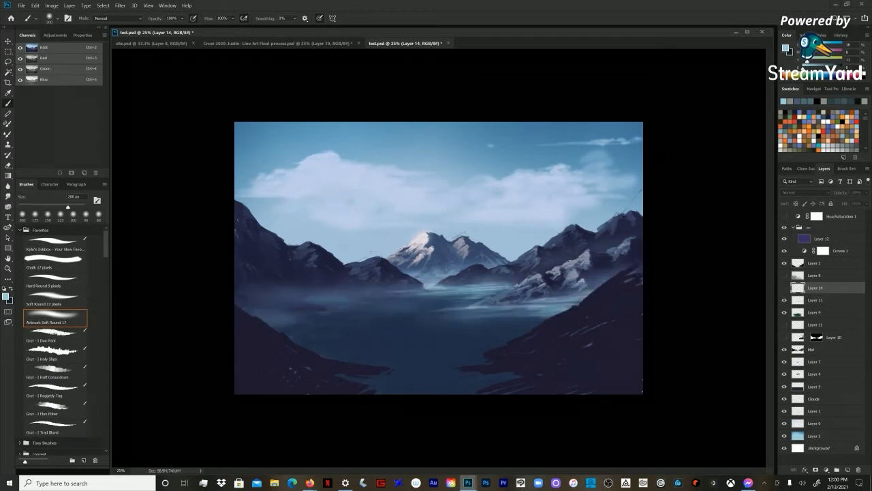
# Step: Brighten the water at the far end of the lake below the central peak on Layer 13, with the airbrush at about 80 px
pyautogui.press('[')
pyautogui.click(817, 300)
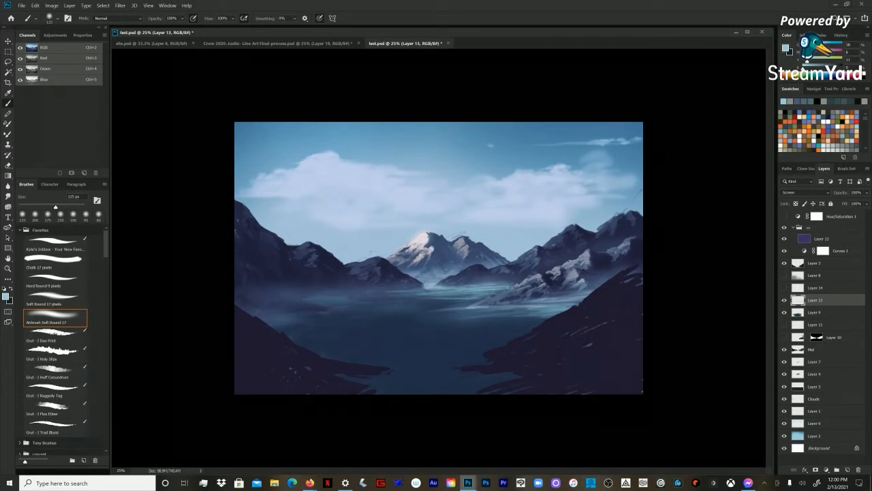
pyautogui.press('[')
pyautogui.press('[')
pyautogui.moveTo(395, 293); pyautogui.dragTo(426, 292)
pyautogui.moveTo(442, 292)
pyautogui.mouseDown()
pyautogui.moveTo(468, 286)
pyautogui.moveTo(453, 283)
pyautogui.mouseUp()
pyautogui.moveTo(439, 283); pyautogui.dragTo(474, 284)
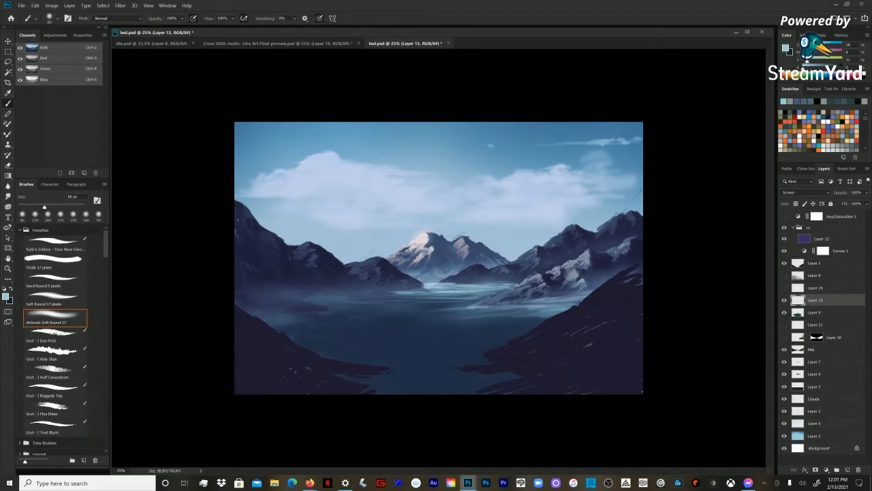
# Step: Lay soft mist over the left part of the lake with the airbrush enlarged to about 400 px
pyautogui.press(']')
pyautogui.press(']')
pyautogui.press(']')
pyautogui.press(']')
pyautogui.press(']')
pyautogui.press(']')
pyautogui.press(']')
pyautogui.moveTo(386, 304)
pyautogui.mouseDown()
pyautogui.moveTo(405, 303)
pyautogui.moveTo(328, 303)
pyautogui.mouseUp()
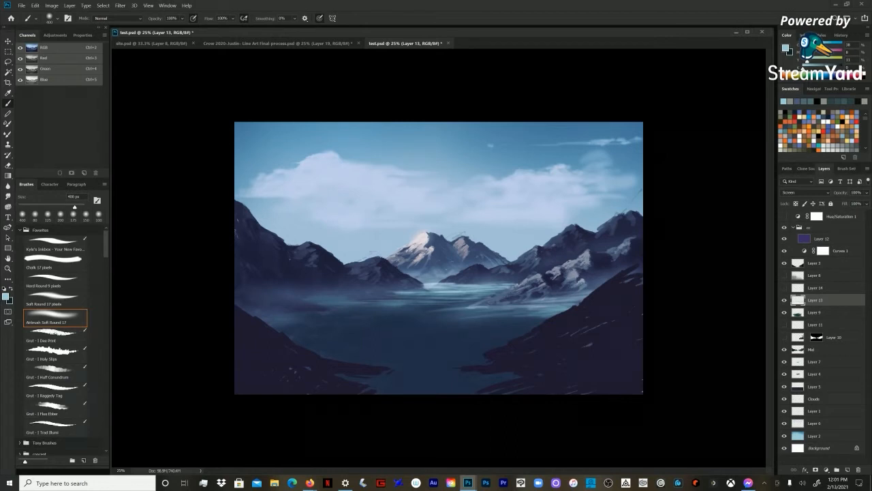
# Step: Add thin mist streaks on the water along the right shore with the airbrush at about 90 px
pyautogui.press('[')
pyautogui.press('[')
pyautogui.press('[')
pyautogui.press('[')
pyautogui.press('[')
pyautogui.moveTo(507, 312); pyautogui.dragTo(556, 312)
pyautogui.moveTo(539, 303); pyautogui.dragTo(572, 303)
# Step: Hide Layer 13, make Layer 14 visible and active, and choose a cloud brush from Kyle's Concept Brushes in the concept set
pyautogui.click(783, 300)
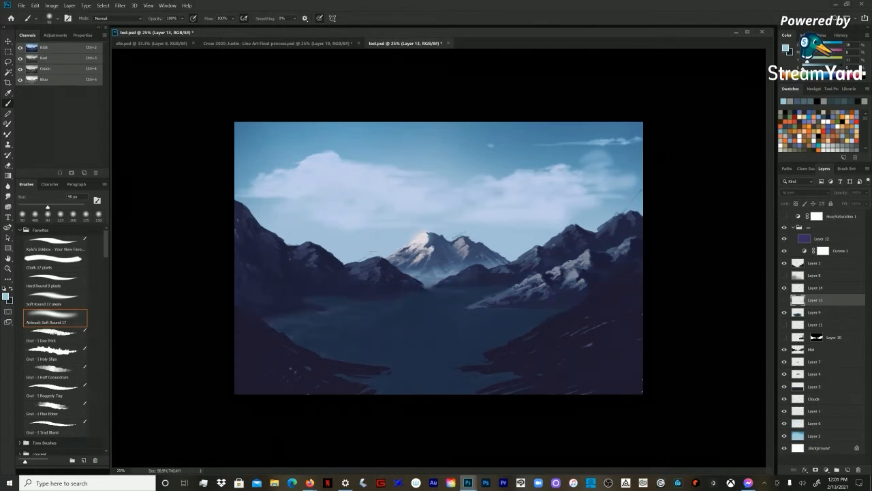
pyautogui.click(815, 287)
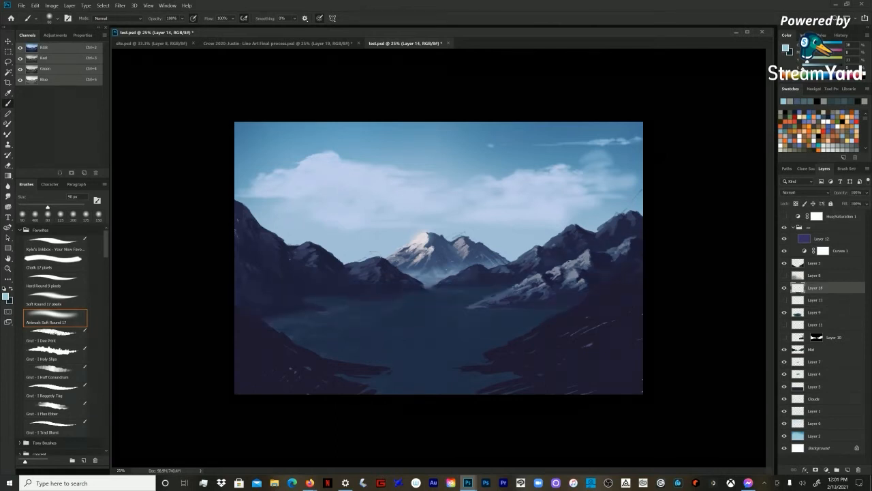
pyautogui.scroll(-3, 61, 327)
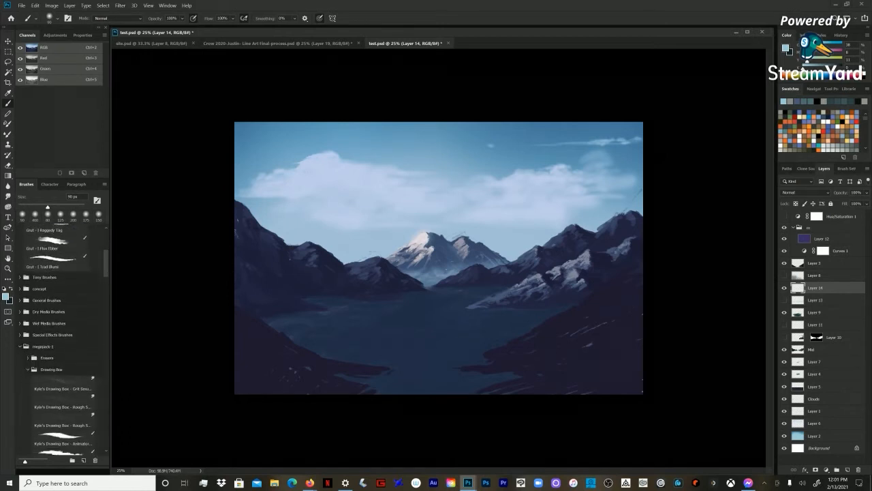
pyautogui.click(20, 391)
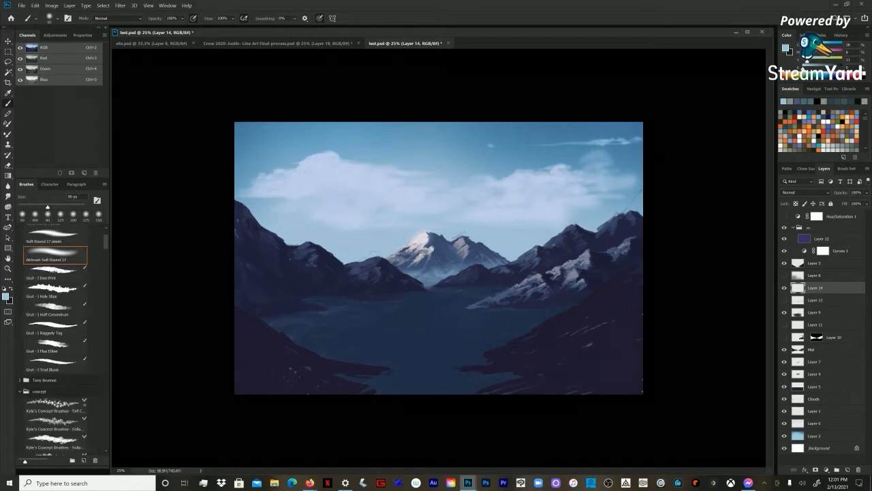
pyautogui.scroll(-10, 55, 340)
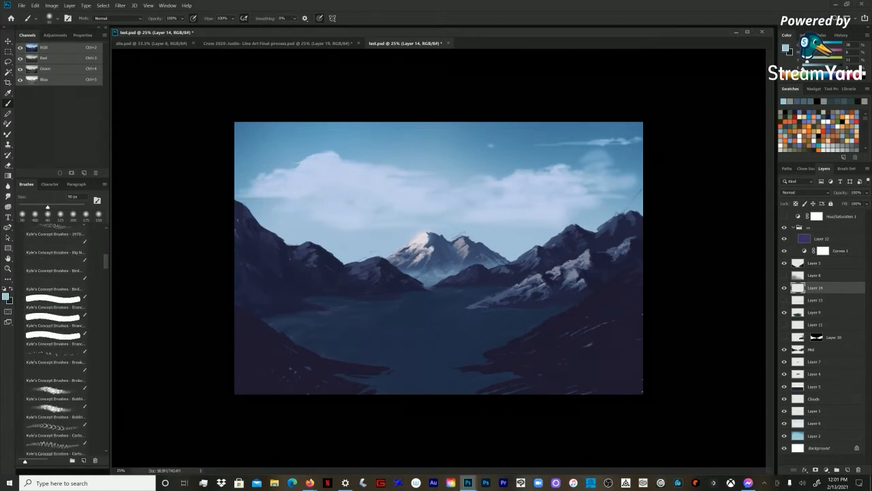
pyautogui.scroll(-10, 55, 341)
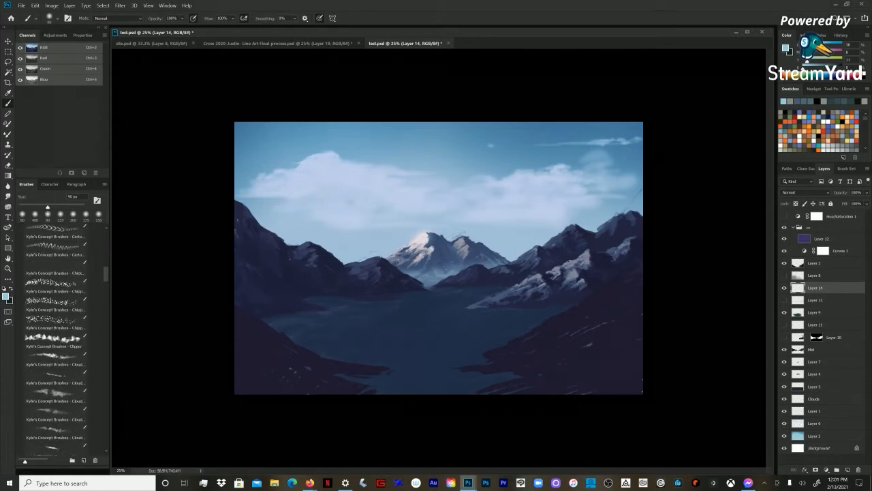
pyautogui.scroll(-5, 55, 341)
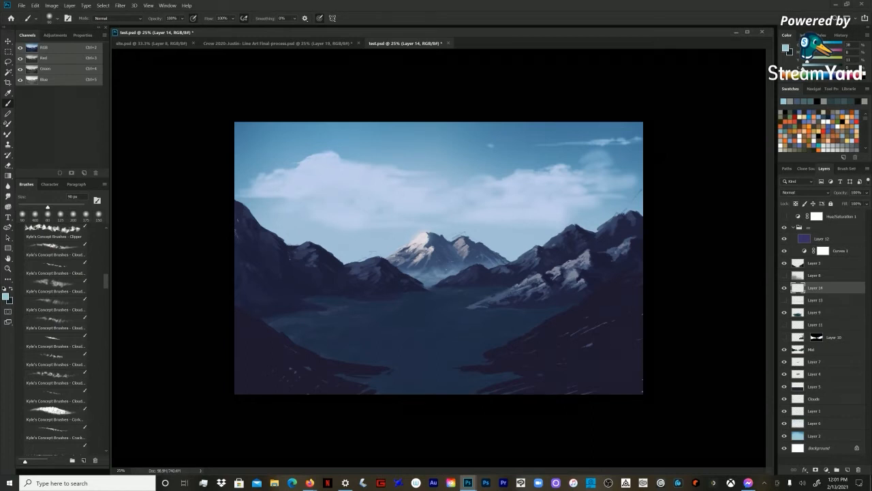
pyautogui.click(55, 268)
pyautogui.click(56, 250)
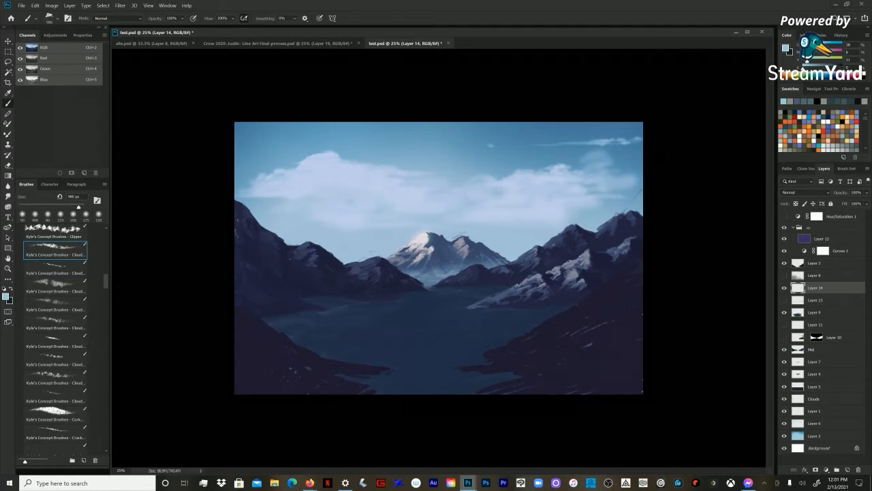
# Step: Paint a cloud-textured mist patch at the far end of the lake beside the right-hand mountains, undoing the last stroke
pyautogui.click(449, 293)
pyautogui.moveTo(464, 291)
pyautogui.mouseDown()
pyautogui.moveTo(496, 282)
pyautogui.moveTo(492, 288)
pyautogui.mouseUp()
pyautogui.hotkey('ctrl', 'z')
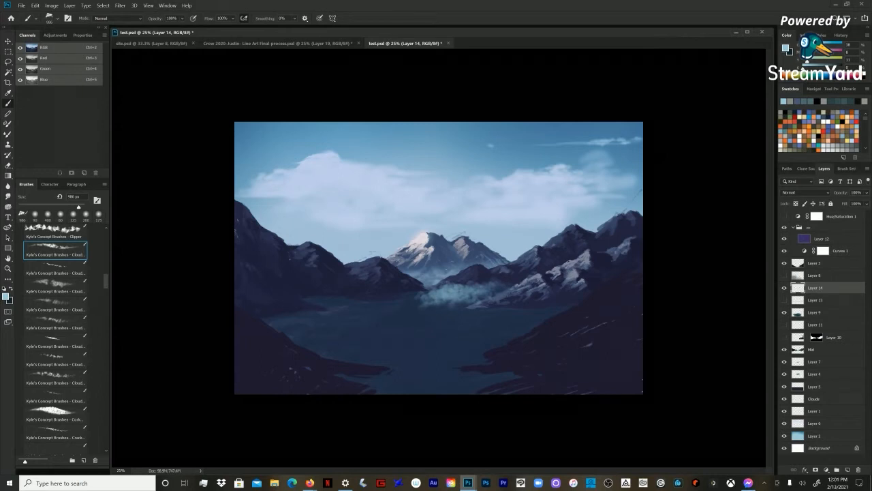
# Step: Paint rows of small cloud puffs along the left shore and over the nearby water with the next cloud brush
pyautogui.click(55, 267)
pyautogui.moveTo(340, 303)
pyautogui.mouseDown()
pyautogui.moveTo(317, 301)
pyautogui.moveTo(379, 298)
pyautogui.mouseUp()
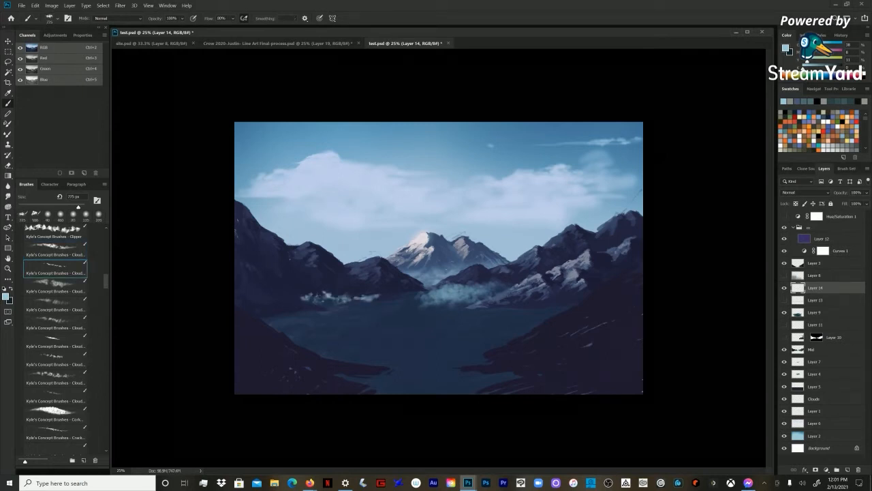
pyautogui.click(312, 312)
pyautogui.click(348, 315)
pyautogui.click(383, 316)
# Step: Try a broad, soft cloud brush across the lake and undo its strokes
pyautogui.click(56, 286)
pyautogui.moveTo(280, 321)
pyautogui.mouseDown()
pyautogui.moveTo(375, 314)
pyautogui.moveTo(484, 330)
pyautogui.mouseUp()
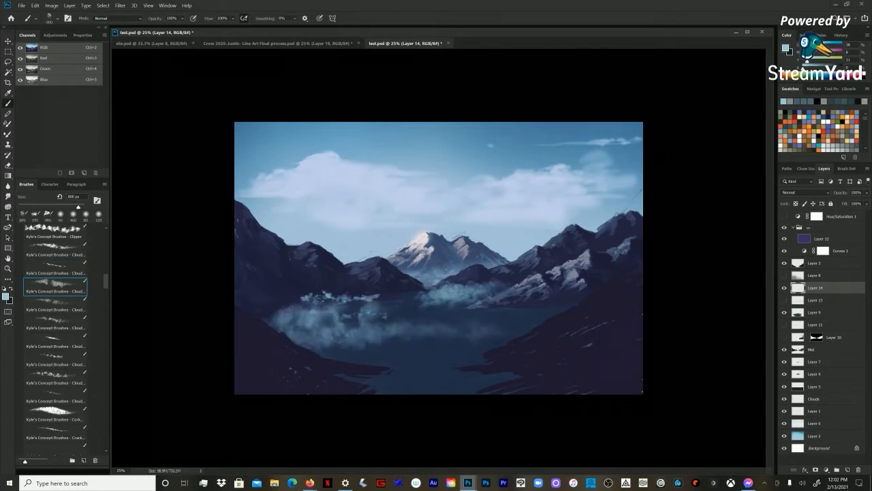
pyautogui.hotkey('ctrl', 'z')
pyautogui.hotkey('ctrl', 'z')
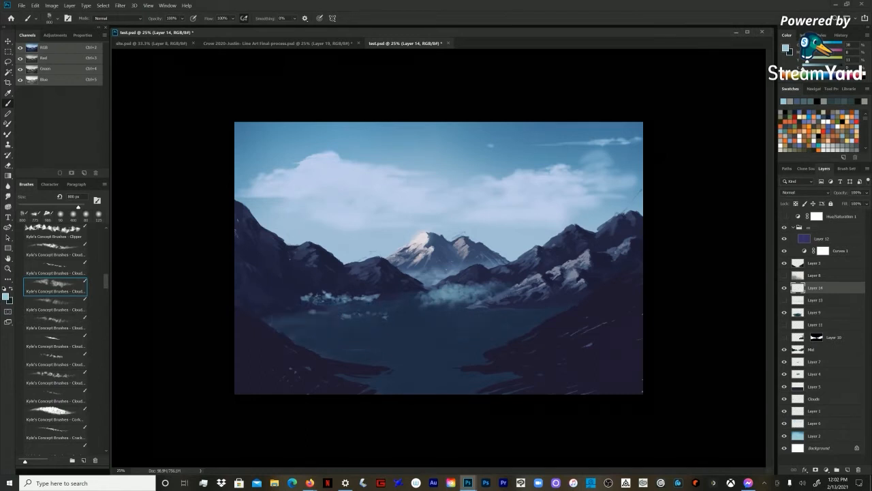
# Step: Try another cloud brush at 775 px over the left part of the lake and undo its strokes
pyautogui.click(55, 323)
pyautogui.moveTo(270, 321); pyautogui.dragTo(404, 316)
pyautogui.hotkey('ctrl', 'z')
pyautogui.hotkey('ctrl', 'z')
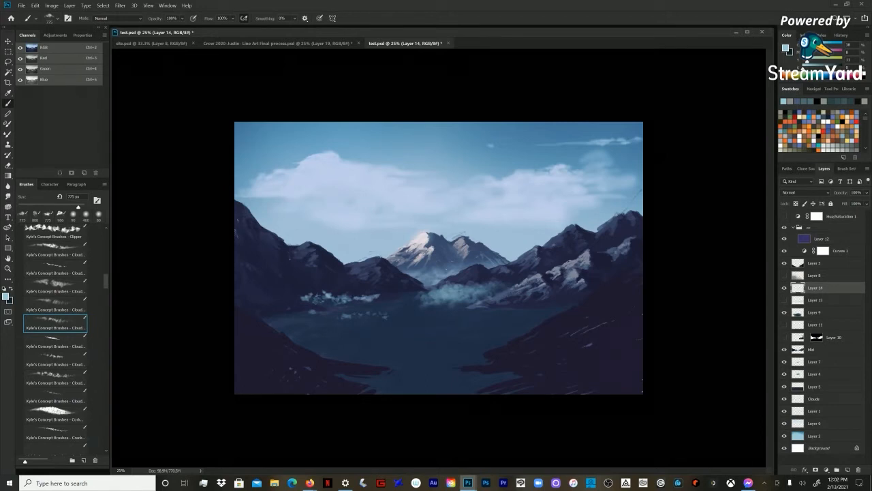
# Step: Build up a bank of puffy mist on the left part of the lake using three more cloud brushes at 775 px
pyautogui.click(55, 342)
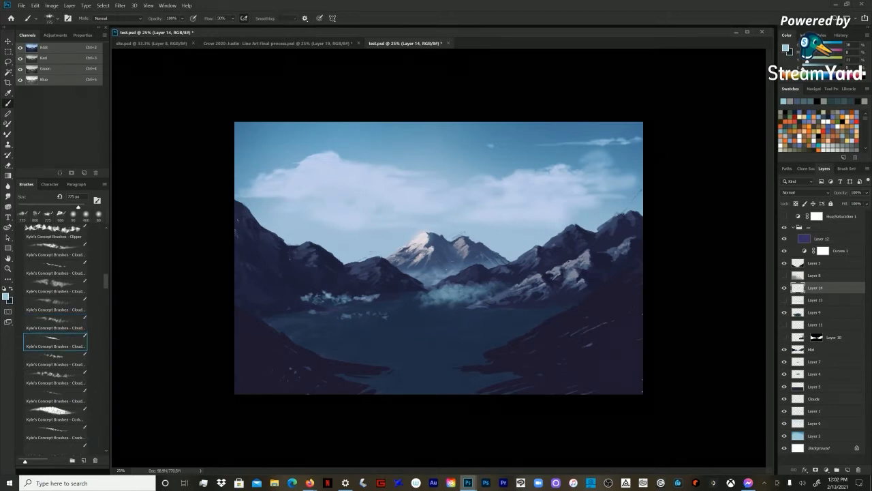
pyautogui.moveTo(357, 326); pyautogui.dragTo(373, 329)
pyautogui.click(55, 360)
pyautogui.moveTo(296, 320); pyautogui.dragTo(325, 319)
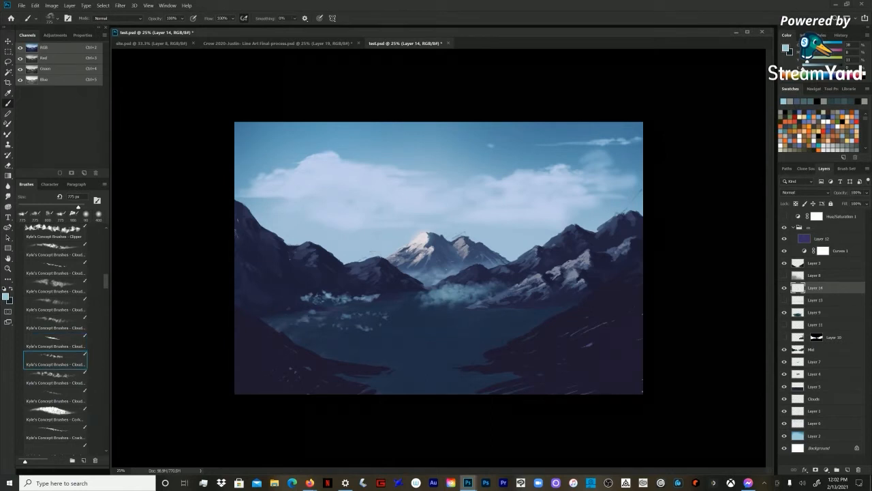
pyautogui.click(55, 378)
pyautogui.click(327, 320)
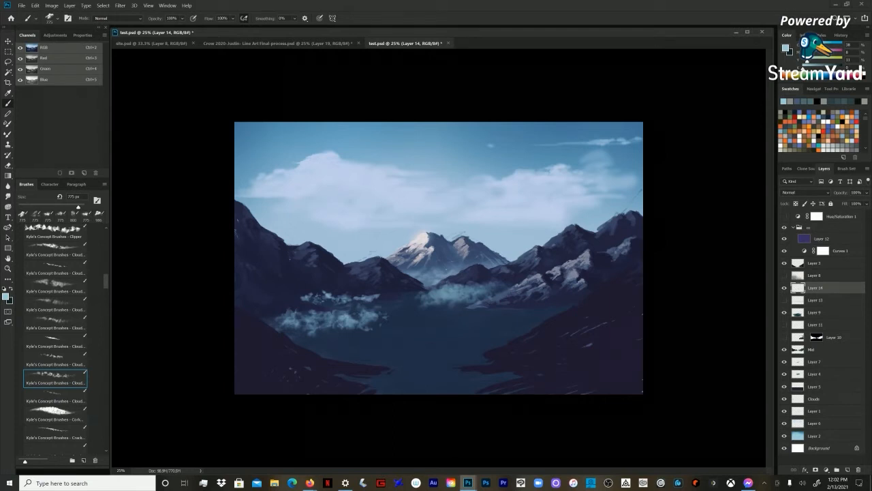
# Step: Dab faint cloud wisps across the middle and right of the lake with the last cloud brush, keeping that brush selected
pyautogui.click(56, 397)
pyautogui.moveTo(379, 316); pyautogui.dragTo(458, 313)
pyautogui.moveTo(529, 320); pyautogui.dragTo(558, 314)
pyautogui.click(56, 415)
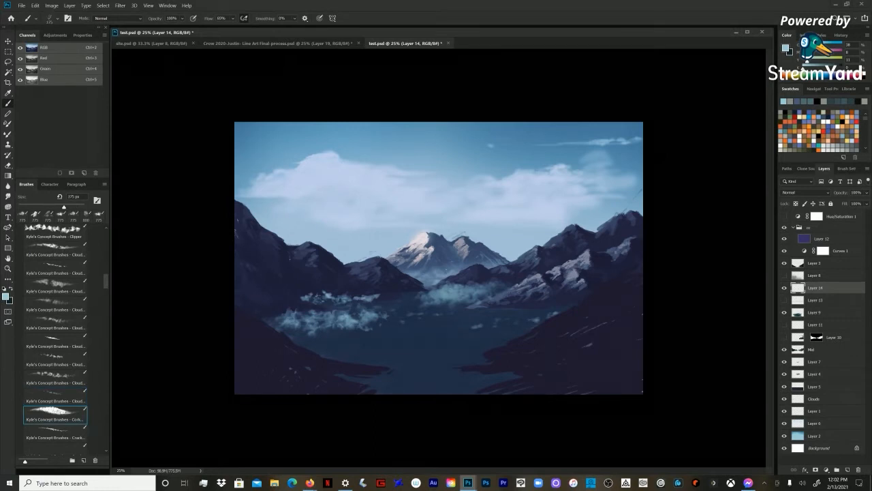
pyautogui.click(56, 397)
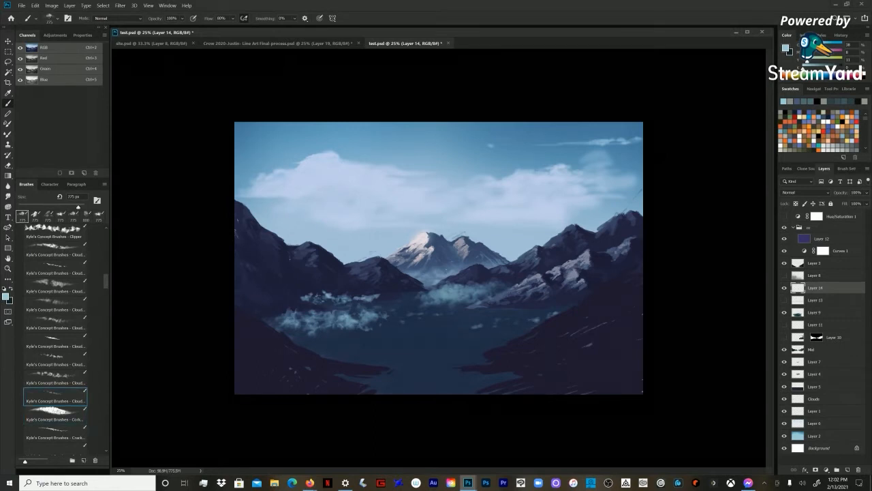
# Step: Paint a dense bank of textured mist across the middle and right of the lake with another cloud brush
pyautogui.click(56, 250)
pyautogui.moveTo(447, 319)
pyautogui.mouseDown()
pyautogui.moveTo(545, 310)
pyautogui.moveTo(413, 310)
pyautogui.moveTo(336, 292)
pyautogui.moveTo(292, 293)
pyautogui.moveTo(319, 337)
pyautogui.moveTo(311, 344)
pyautogui.mouseUp()
pyautogui.moveTo(508, 339); pyautogui.dragTo(477, 339)
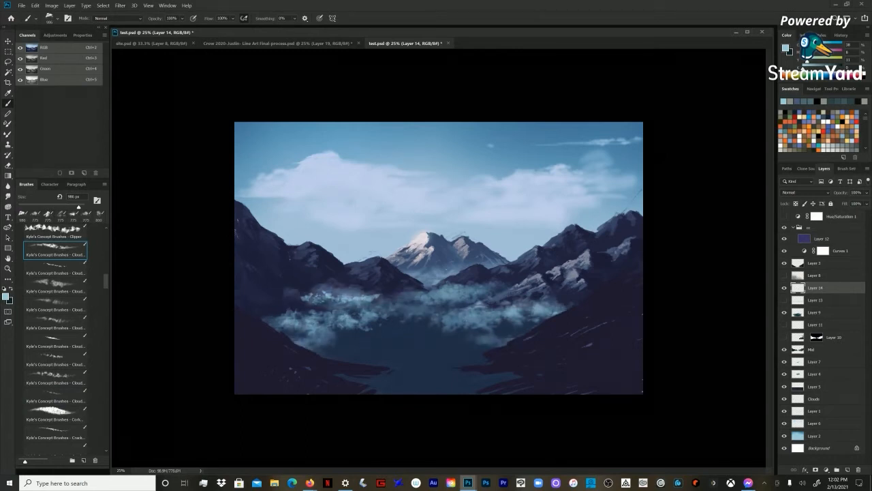
pyautogui.moveTo(334, 339); pyautogui.dragTo(475, 338)
# Step: Set up the Gradient tool with the default black and white colours, try a gradient over the mist and undo it
pyautogui.press('g')
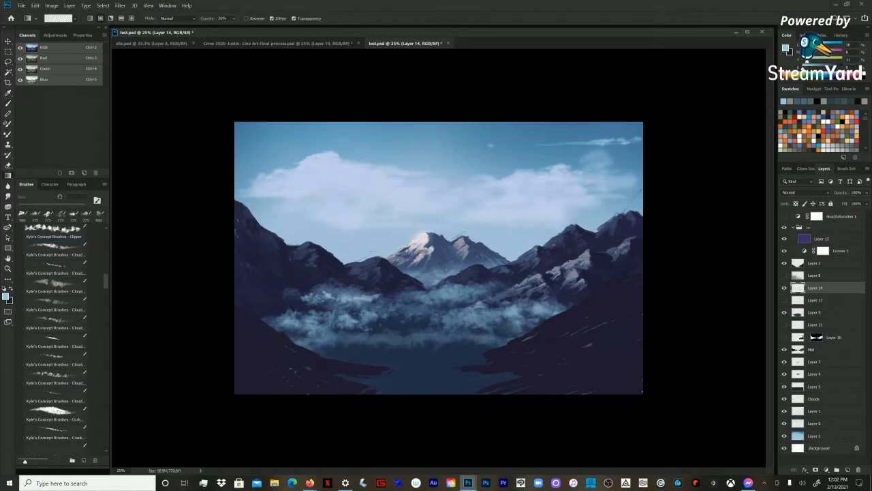
pyautogui.press('d')
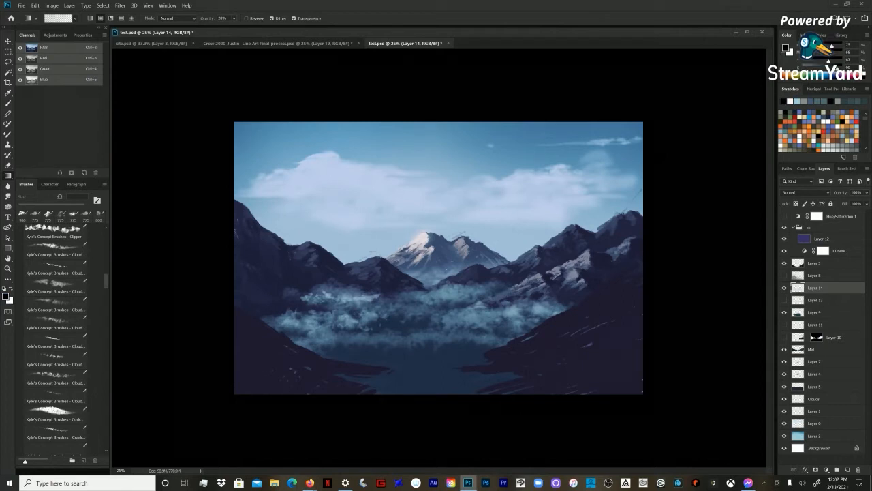
pyautogui.keyDown('shift'); pyautogui.rightClick(360, 279); pyautogui.keyUp('shift')
pyautogui.click(375, 71)
pyautogui.moveTo(334, 285); pyautogui.dragTo(414, 221)
pyautogui.hotkey('ctrl', 'z')
# Step: Set the blend mode of Layer 14 to Screen and the gradient opacity to 70%
pyautogui.click(805, 192)
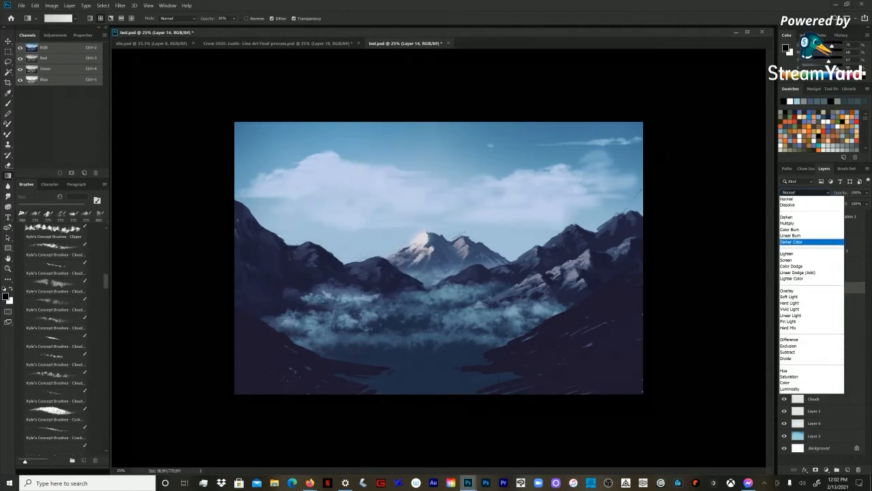
pyautogui.click(795, 259)
pyautogui.press('7')
# Step: Try fading the left part of the mist with two black gradients and undo both
pyautogui.moveTo(315, 315); pyautogui.dragTo(382, 279)
pyautogui.moveTo(295, 330); pyautogui.dragTo(333, 300)
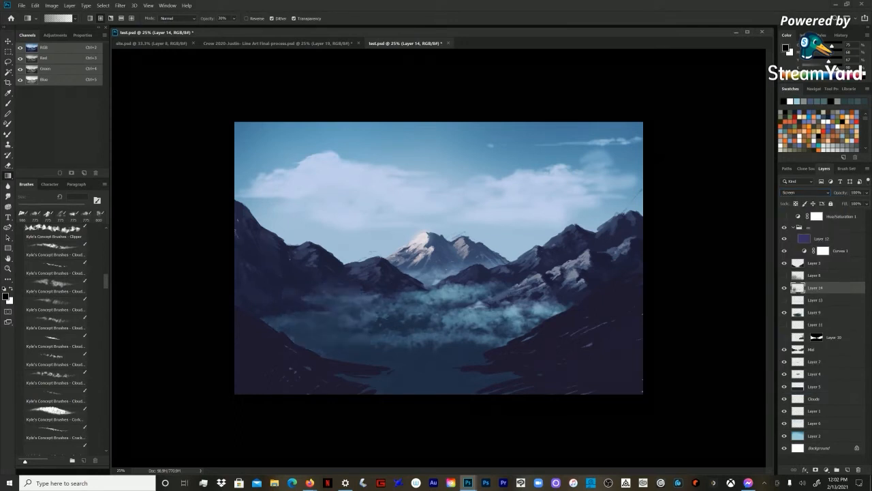
pyautogui.hotkey('ctrl', 'z')
pyautogui.hotkey('ctrl', 'z')
# Step: Fade the lower and left parts of the mist bank with three black gradients at 70% opacity
pyautogui.moveTo(329, 349)
pyautogui.mouseDown()
pyautogui.moveTo(371, 323)
pyautogui.moveTo(438, 316)
pyautogui.mouseUp()
pyautogui.moveTo(467, 356); pyautogui.dragTo(508, 326)
pyautogui.moveTo(276, 343); pyautogui.dragTo(306, 320)
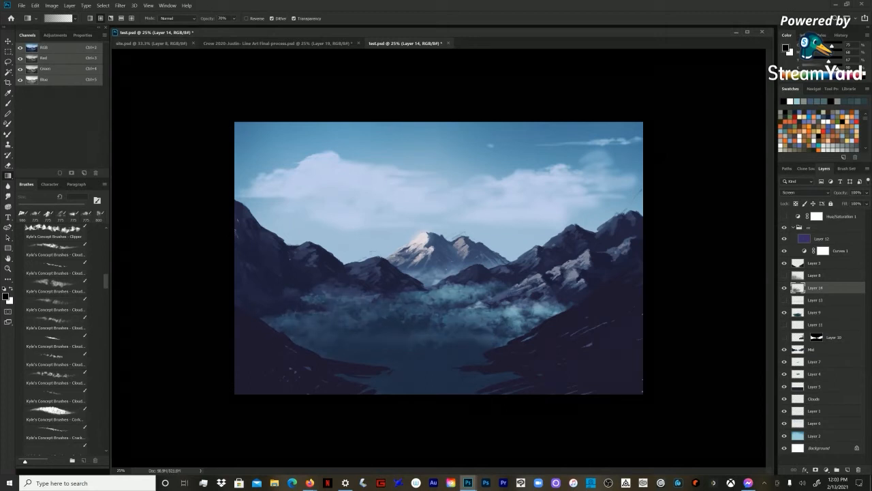
# Step: Apply a Motion Blur to the mist layer at an angle of 0° with an increased distance
pyautogui.click(120, 6)
pyautogui.moveTo(163, 87)
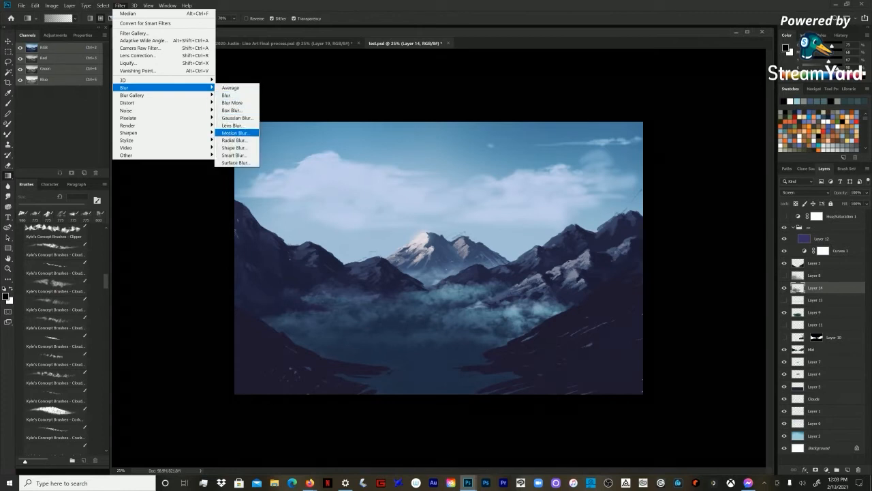
pyautogui.click(235, 132)
pyautogui.write('0')
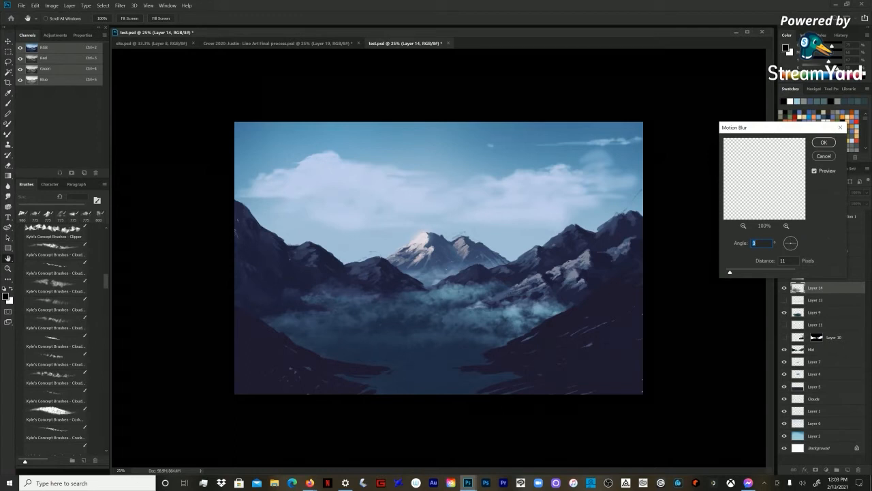
pyautogui.press('Tab')
pyautogui.hotkey('shift', 'Up')
pyautogui.hotkey('shift', 'Up')
pyautogui.hotkey('shift', 'Up')
pyautogui.hotkey('shift', 'Down')
pyautogui.press('Return')
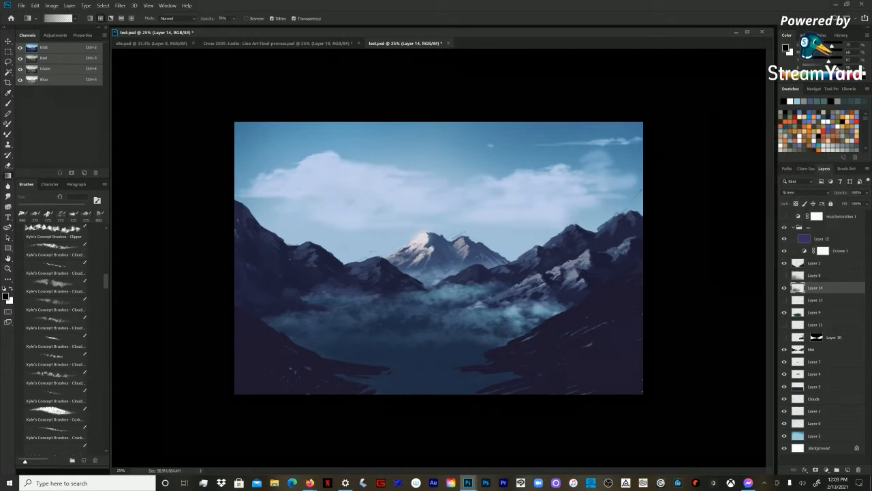
# Step: Try a Gaussian Blur on the mist layer and undo it
pyautogui.click(120, 5)
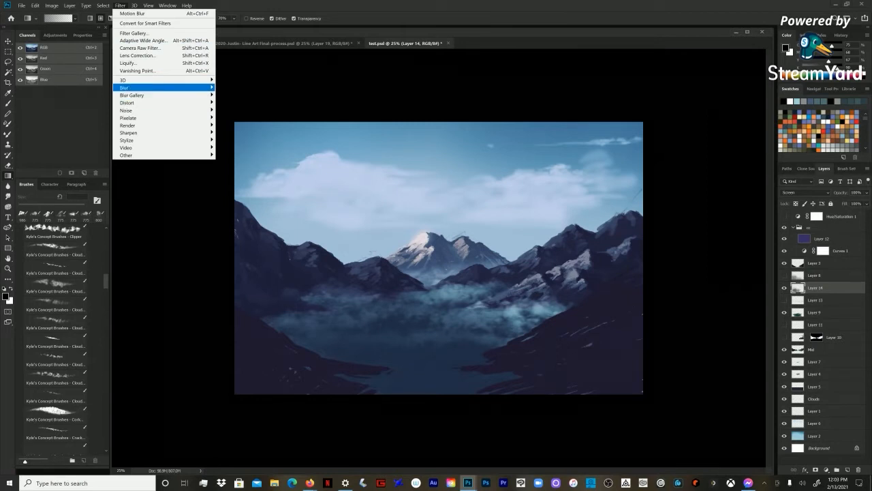
pyautogui.moveTo(164, 88)
pyautogui.press('Return')
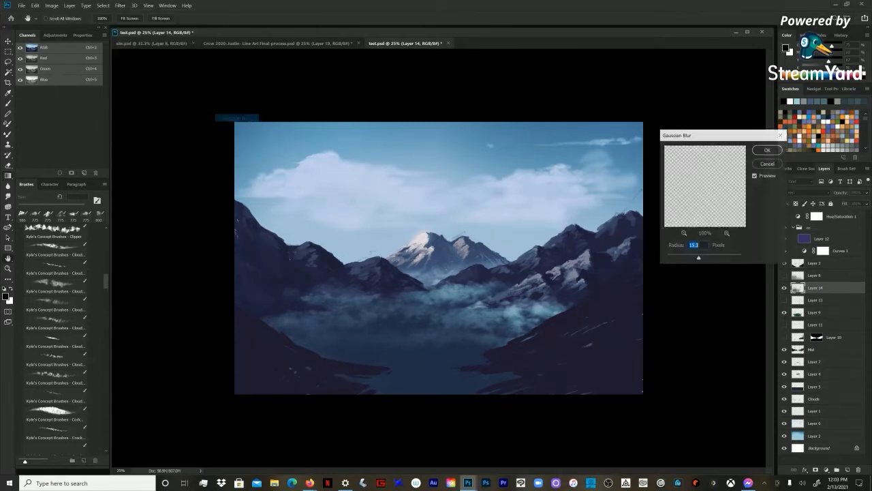
pyautogui.press('Return')
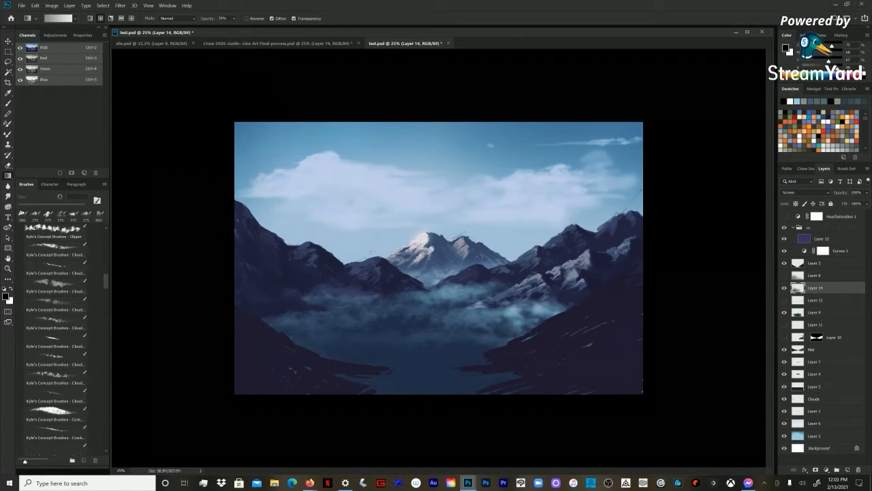
pyautogui.hotkey('ctrl', 'z')
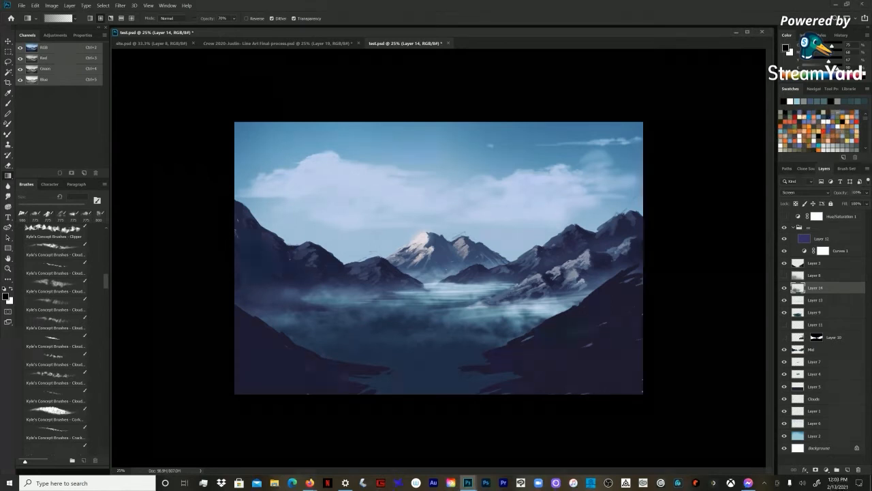
# Step: Reduce the soft airbrush eraser to 200 px and lower the opacity of Layer 14 to 49%
pyautogui.press('e')
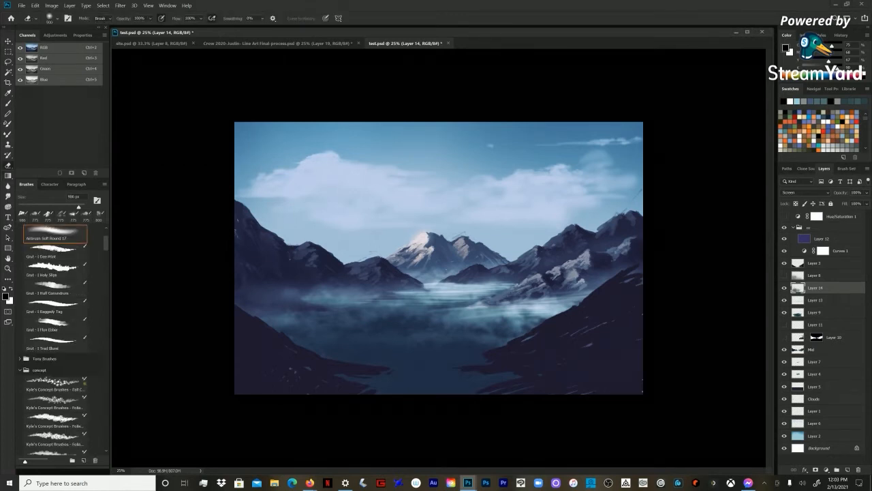
pyautogui.press('[')
pyautogui.press('[')
pyautogui.press('[')
pyautogui.press('[')
pyautogui.press('[')
pyautogui.press('[')
pyautogui.press('[')
pyautogui.click(866, 193)
pyautogui.moveTo(867, 202); pyautogui.dragTo(847, 201)
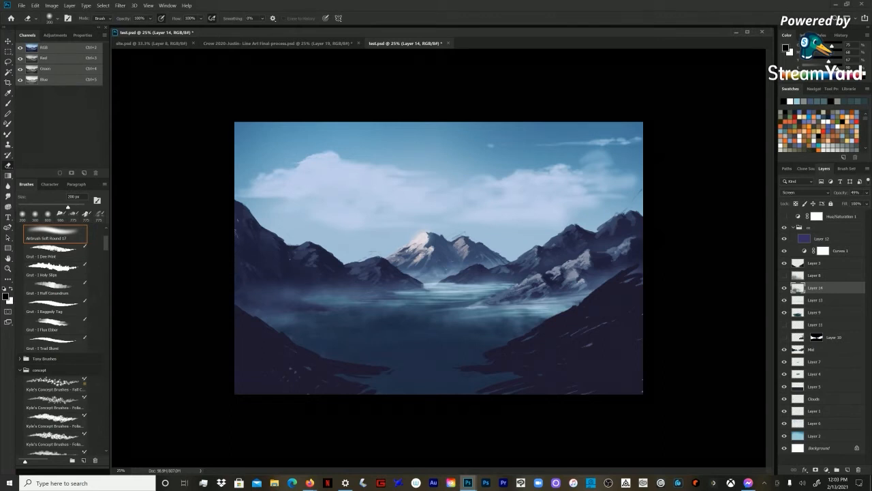
# Step: Reduce the cloud brush to 400 px and add faint teal mist to the middle of the lake
pyautogui.press('b')
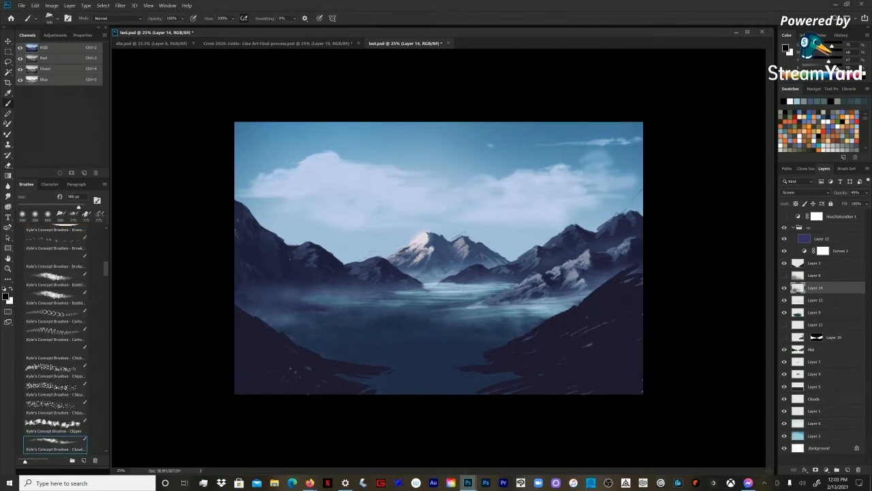
pyautogui.press(']')
pyautogui.press('[')
pyautogui.press('[')
pyautogui.press('[')
pyautogui.press('[')
pyautogui.press('[')
pyautogui.press('[')
pyautogui.press('[')
pyautogui.press('[')
pyautogui.press('[')
pyautogui.press('[')
pyautogui.press('x')
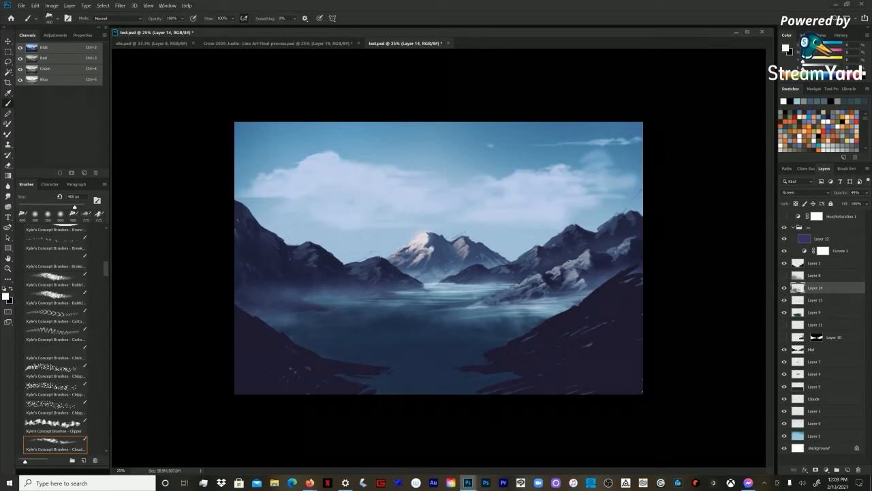
pyautogui.keyDown('alt'); pyautogui.click(436, 303); pyautogui.keyUp('alt')
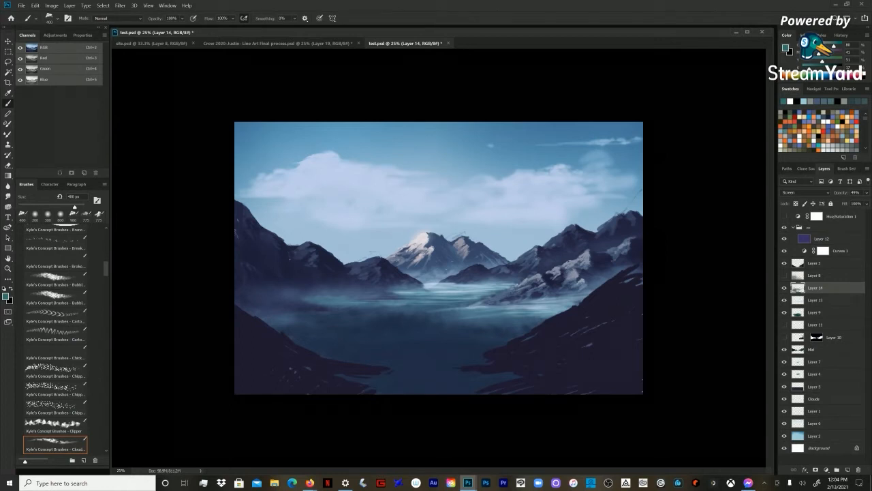
# Step: Examine the misty lake painting at 25% and 33.3% zoom and check its upper layers, ending on Layer 14
pyautogui.press('z')
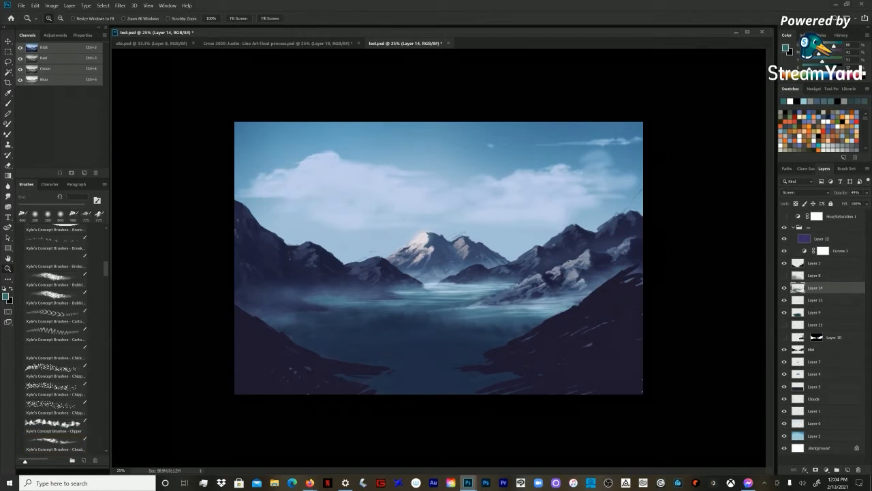
pyautogui.press('b')
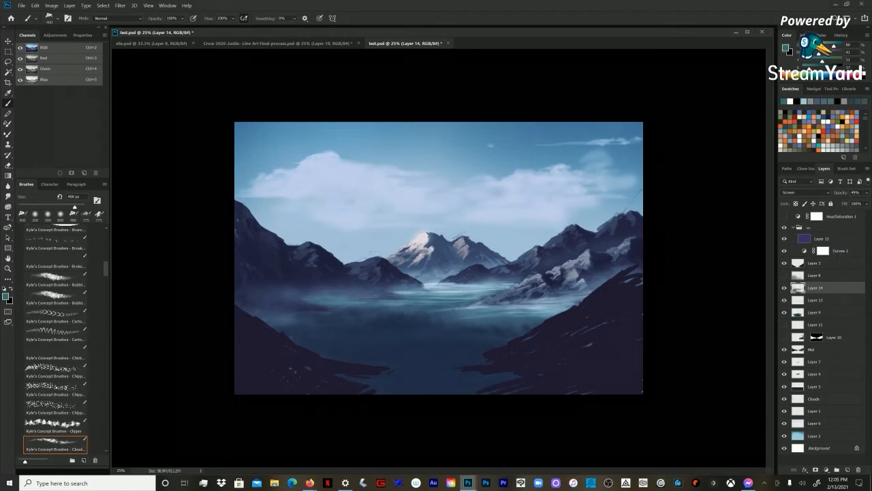
pyautogui.press('z')
pyautogui.hotkey('ctrl', '+')
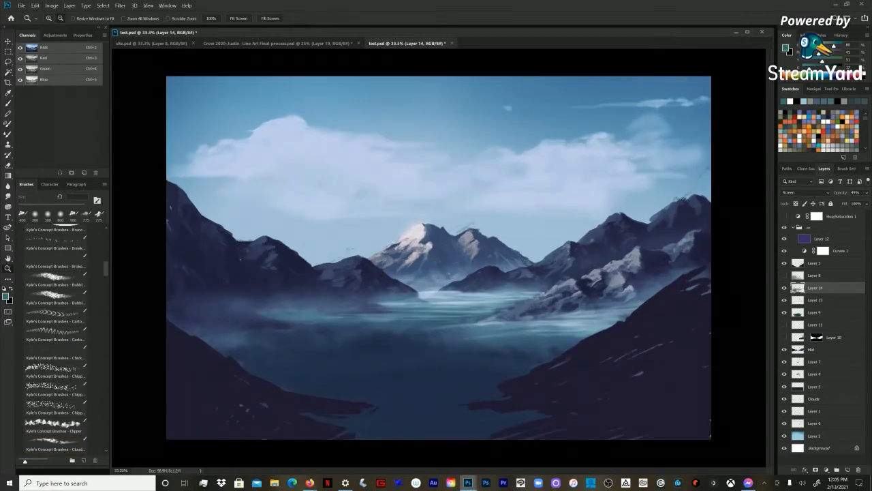
pyautogui.hotkey('ctrl', '-')
pyautogui.click(815, 263)
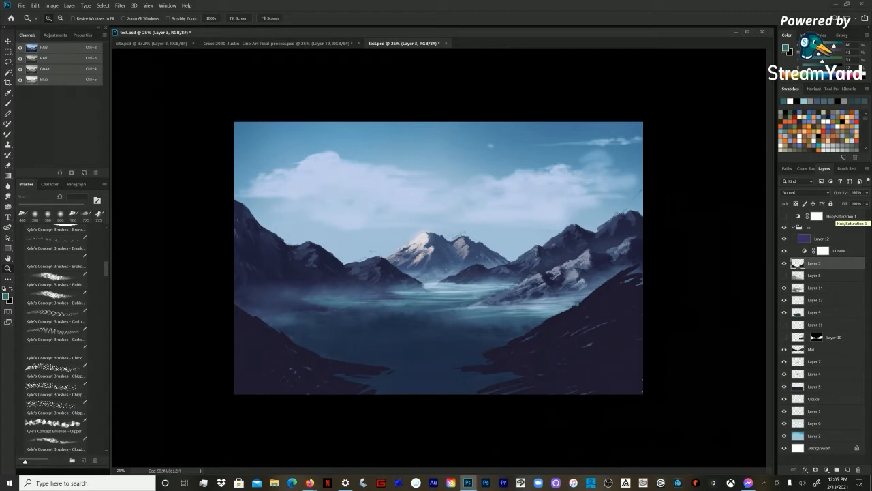
pyautogui.click(815, 288)
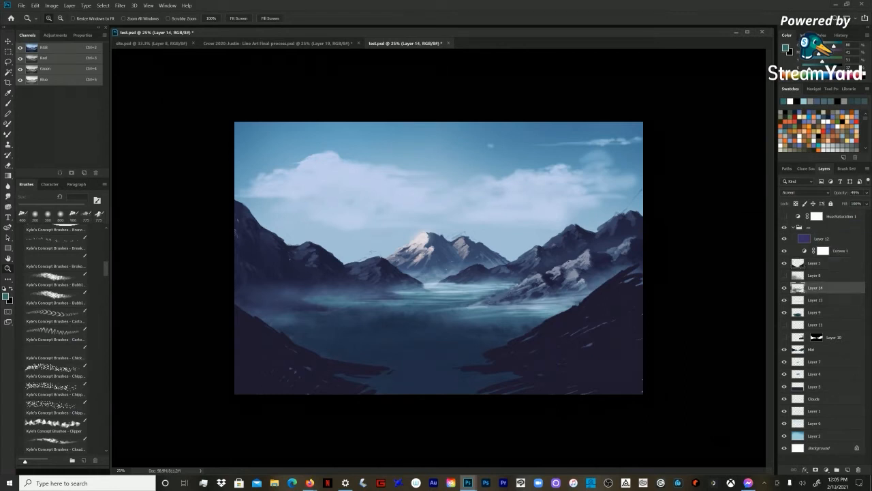
pyautogui.click(815, 227)
pyautogui.click(815, 288)
pyautogui.click(439, 258)
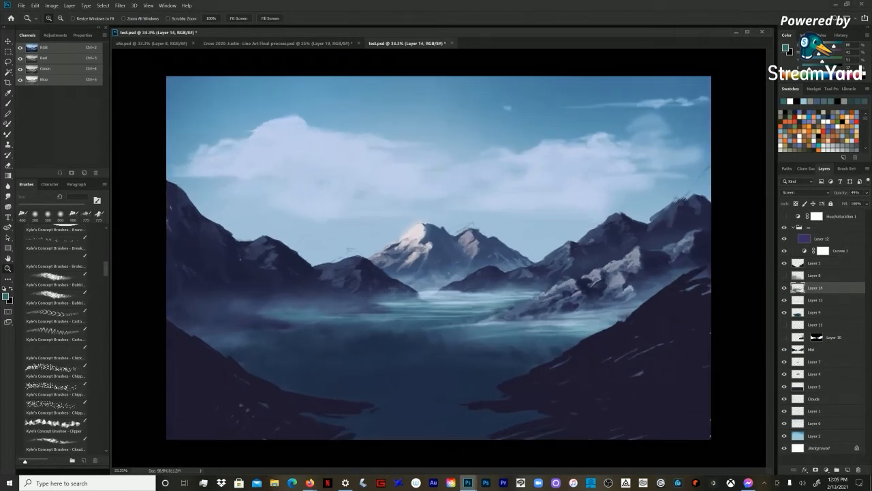
pyautogui.keyDown('alt'); pyautogui.click(438, 258); pyautogui.keyUp('alt')
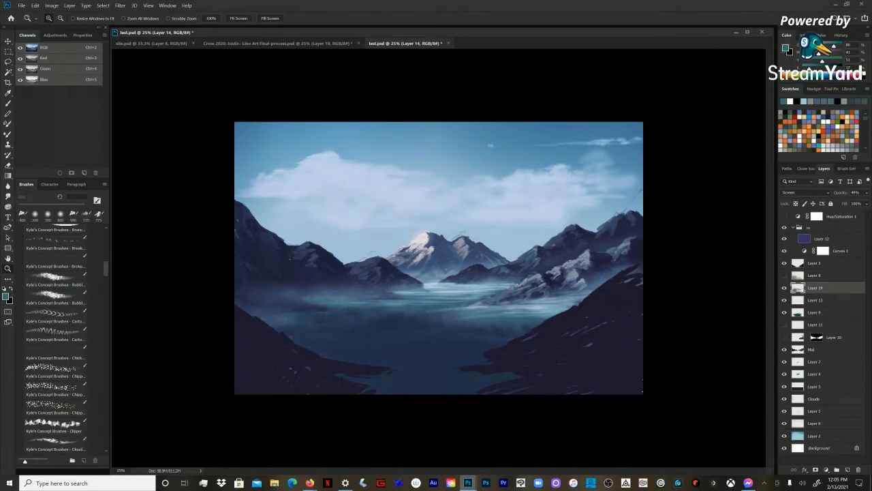
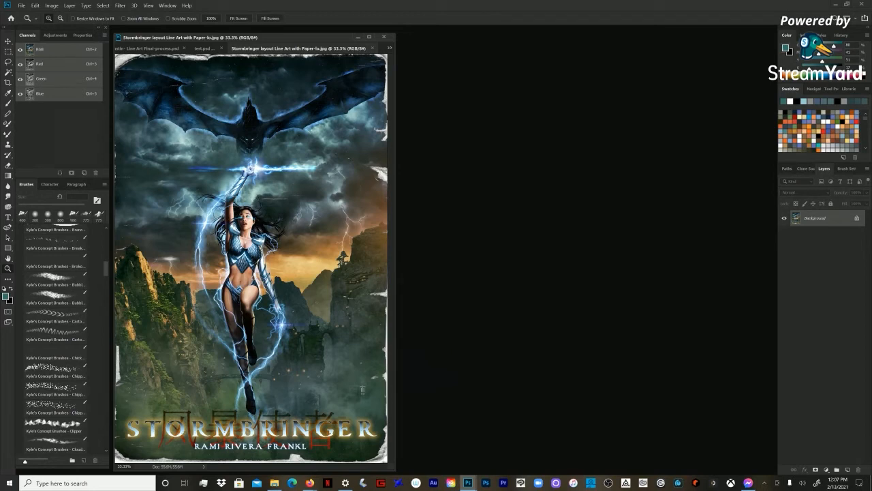
# Step: Widen the Stormbringer JPG's document window and switch to File Explorer to open Stormbringer layout Line Art RGB Final.psd
pyautogui.moveTo(395, 273); pyautogui.dragTo(734, 273)
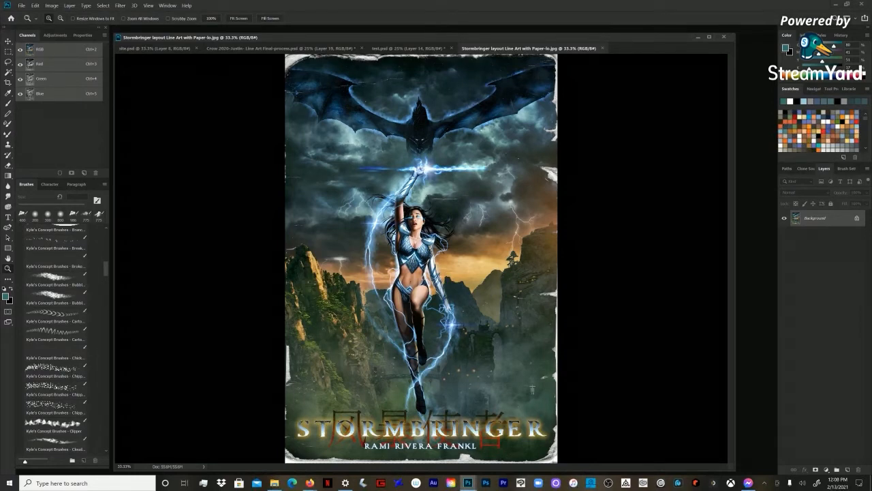
pyautogui.hotkey('alt', 'Tab')
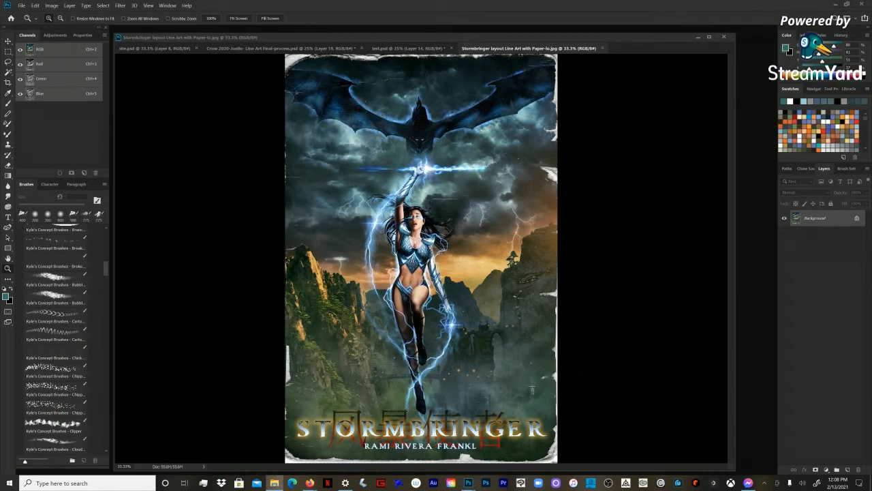
pyautogui.hotkey('alt', 'Tab')
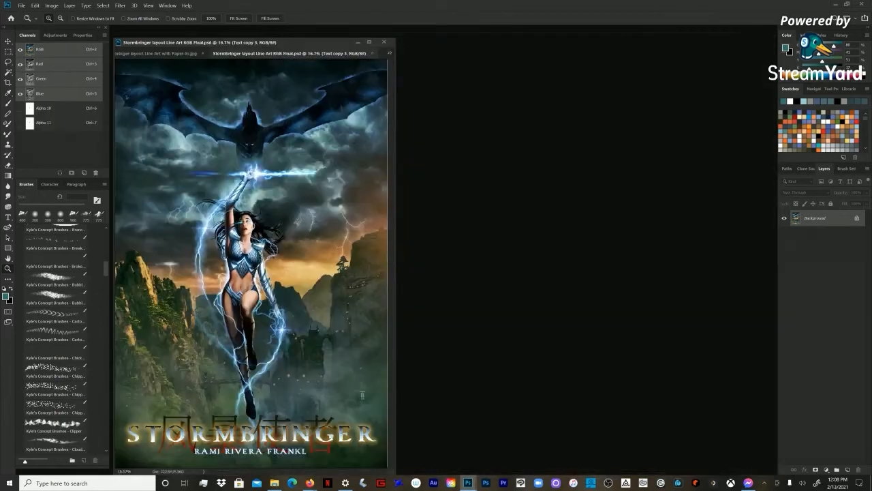
# Step: Reposition and widen the Stormbringer PSD's document window across the workspace, and select the Main group
pyautogui.moveTo(306, 42); pyautogui.dragTo(444, 36)
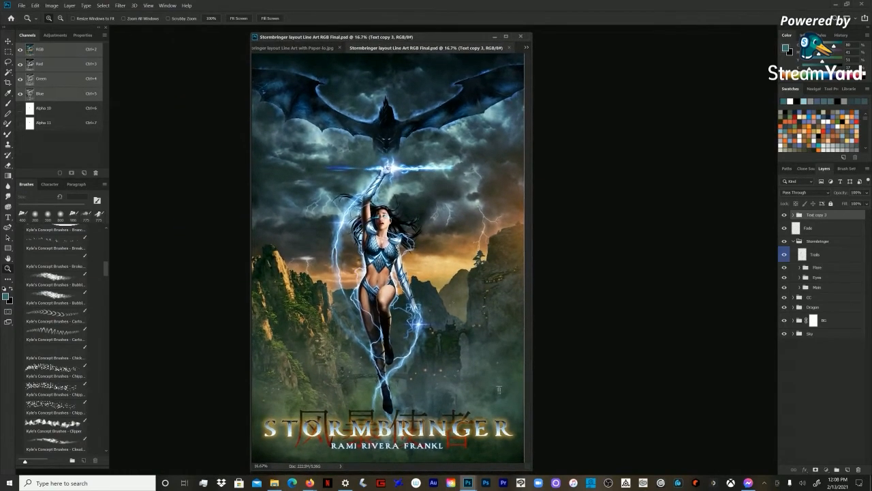
pyautogui.click(817, 288)
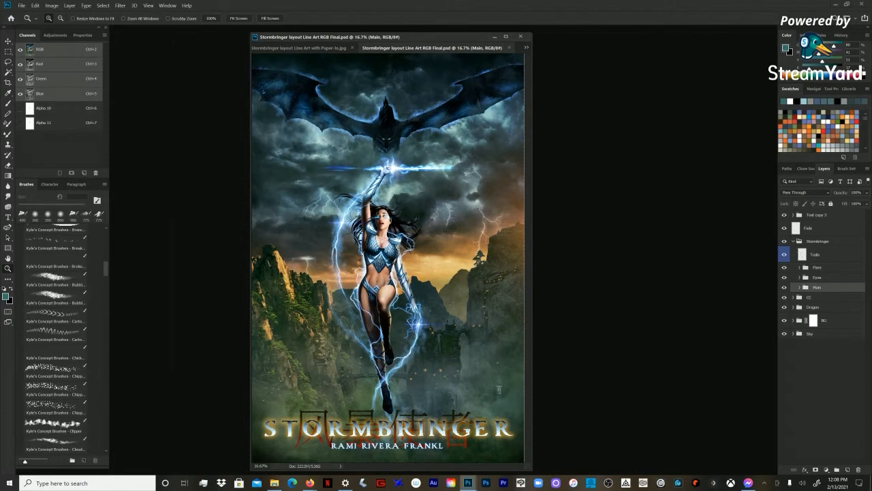
pyautogui.moveTo(251, 272); pyautogui.dragTo(118, 273)
pyautogui.moveTo(531, 272); pyautogui.dragTo(756, 272)
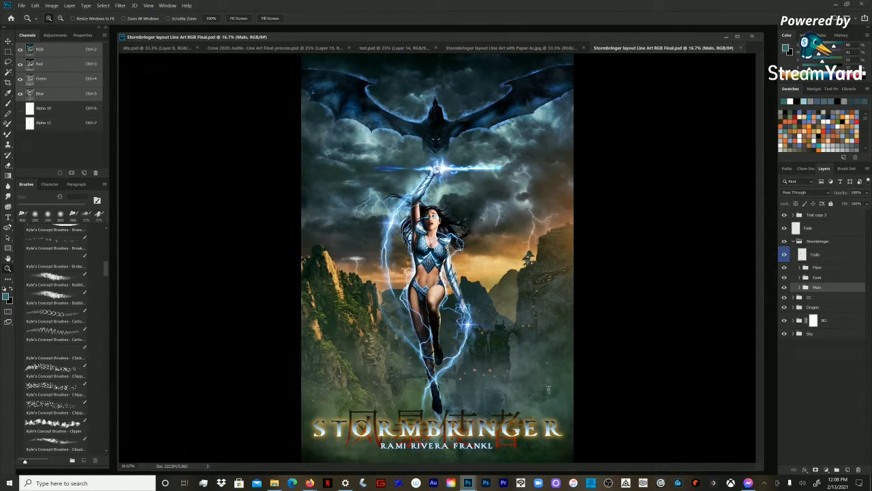
# Step: Collapse and hide the Stormbringer group, hide the upper CC group, and expand Dragon to examine its Fog and Group 6 layers
pyautogui.click(793, 242)
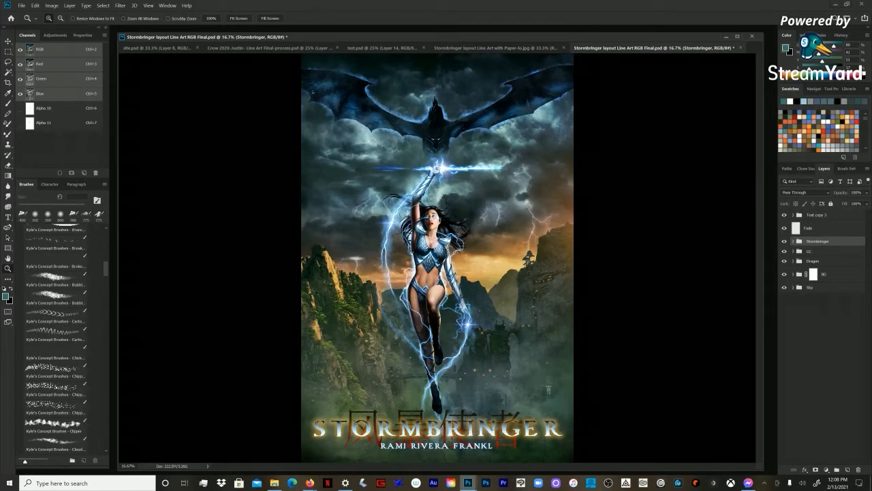
pyautogui.click(784, 252)
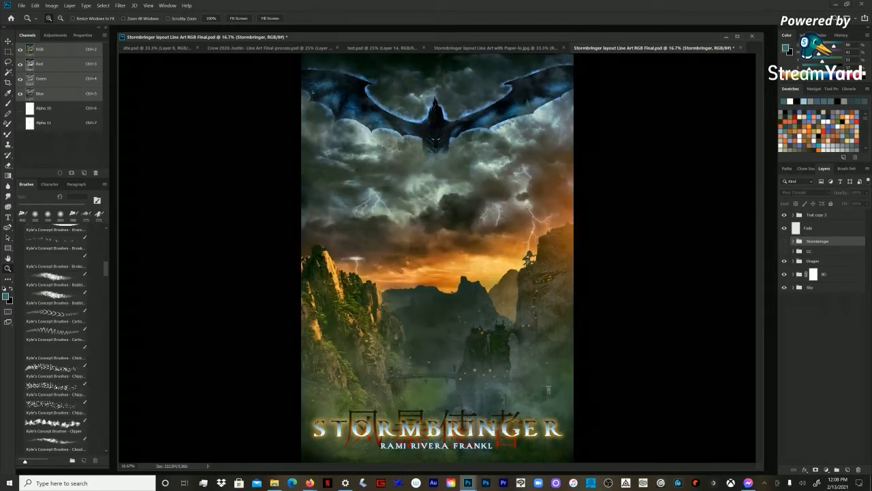
pyautogui.click(793, 261)
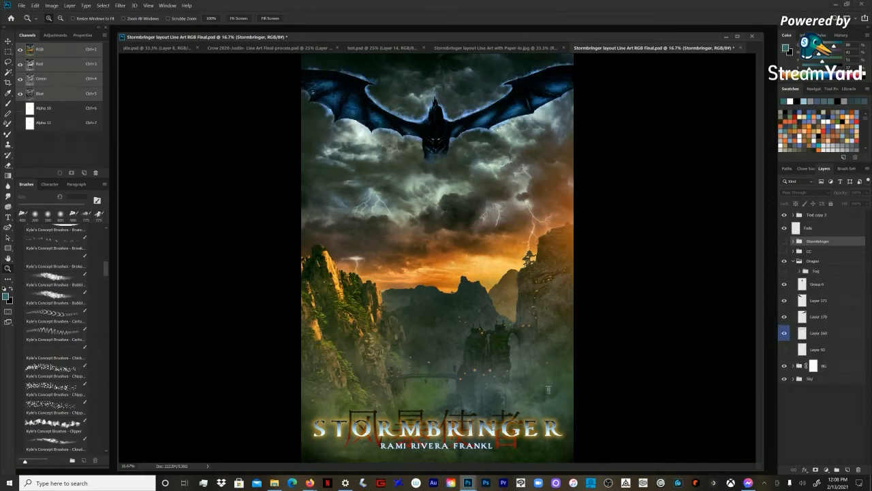
pyautogui.click(816, 271)
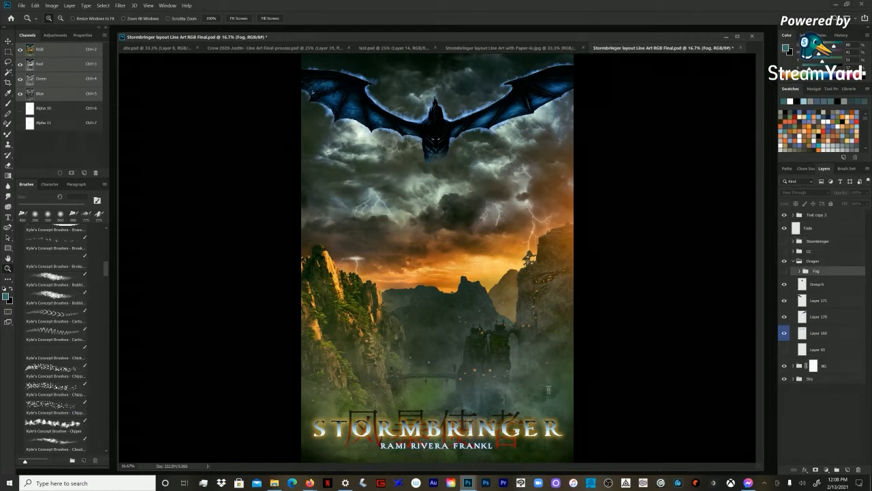
pyautogui.click(817, 285)
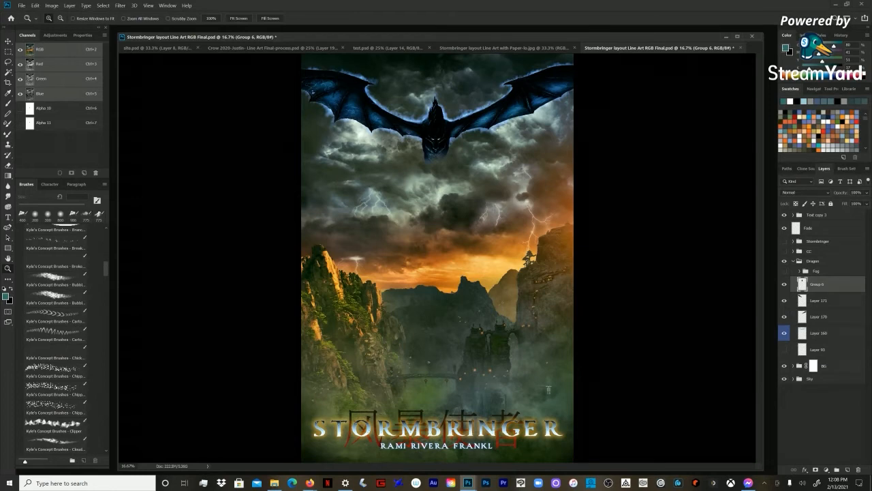
# Step: Expand the BG group and its Group 21, and collapse and hide the Dragon group
pyautogui.click(794, 366)
pyautogui.click(799, 379)
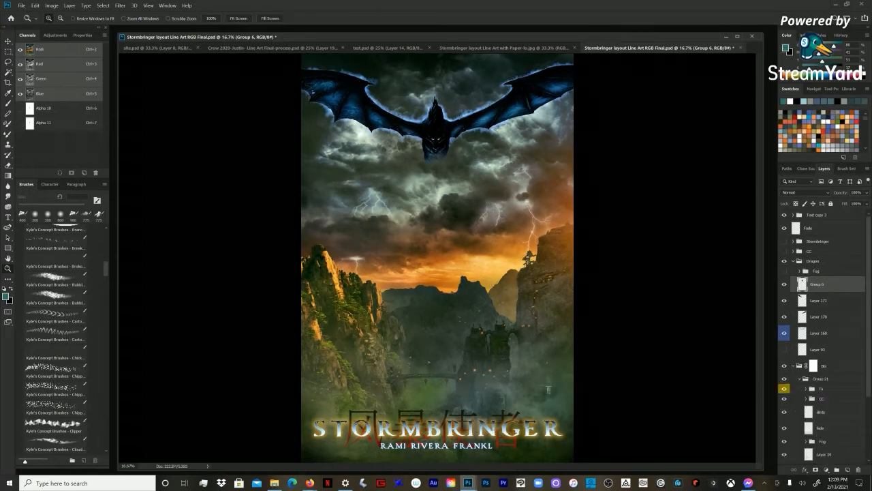
pyautogui.click(793, 261)
pyautogui.click(784, 261)
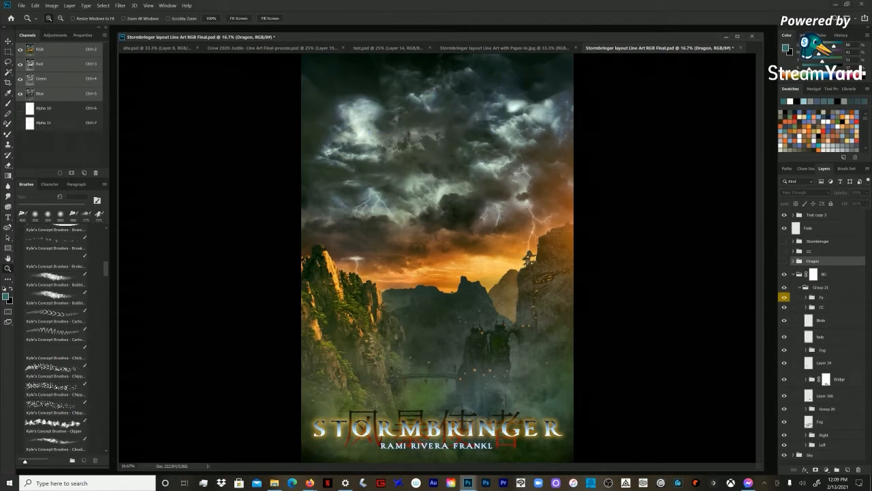
# Step: View the sky layer Group 5 on its own and restore the visibility of the other layers
pyautogui.scroll(-5, 821, 337)
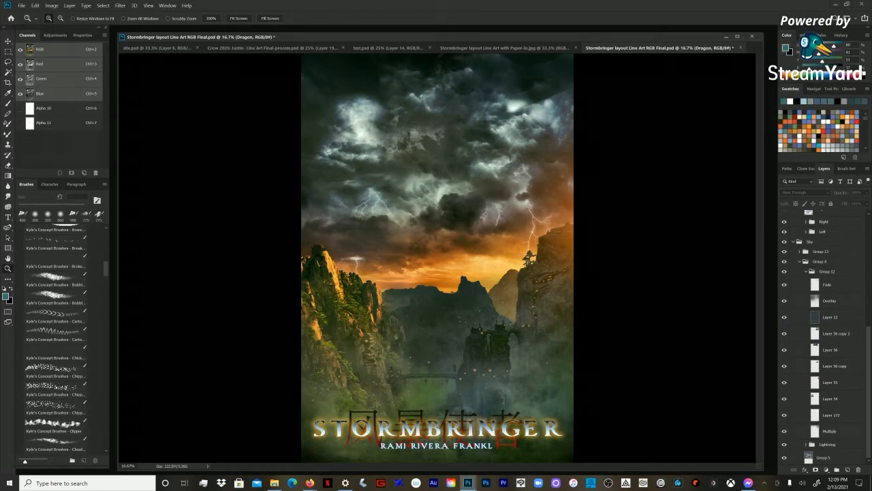
pyautogui.click(823, 458)
pyautogui.keyDown('alt'); pyautogui.click(785, 457); pyautogui.keyUp('alt')
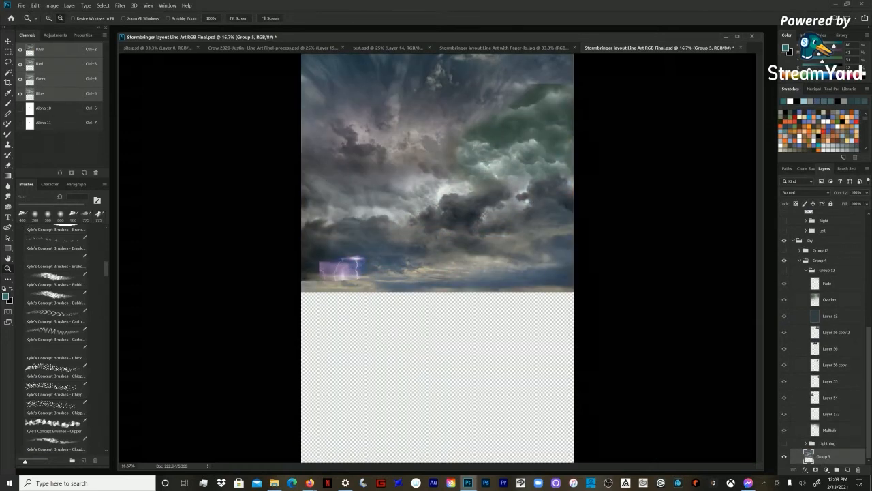
pyautogui.keyDown('alt'); pyautogui.click(784, 457); pyautogui.keyUp('alt')
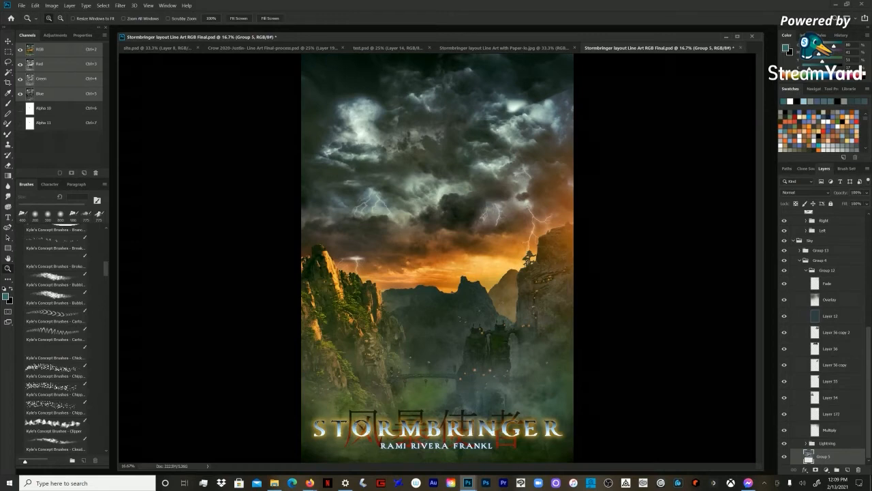
pyautogui.scroll(5, 821, 334)
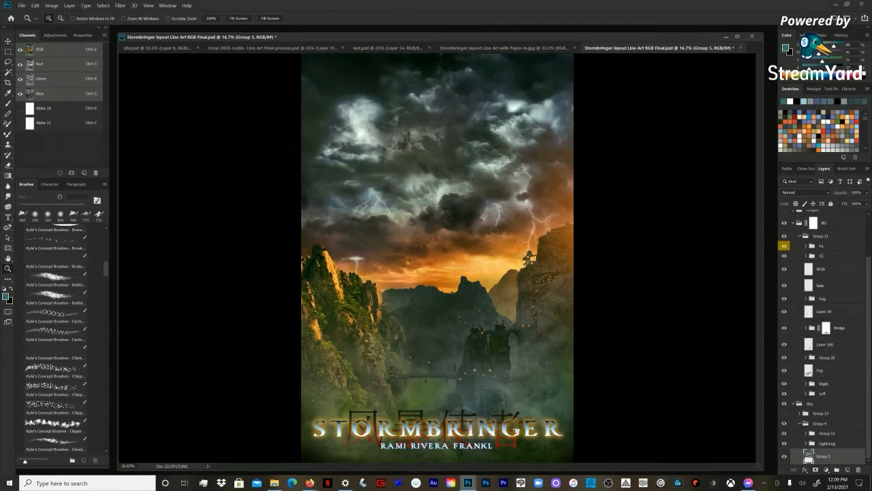
# Step: Toggle the visibility of Group 12 and the Sky group to compare the cloud layers with the base sky
pyautogui.click(784, 434)
pyautogui.click(784, 434)
pyautogui.click(785, 403)
# Step: Toggle the Right cliff group and select the Fog layer below Group 20 to check what each contributes
pyautogui.click(828, 384)
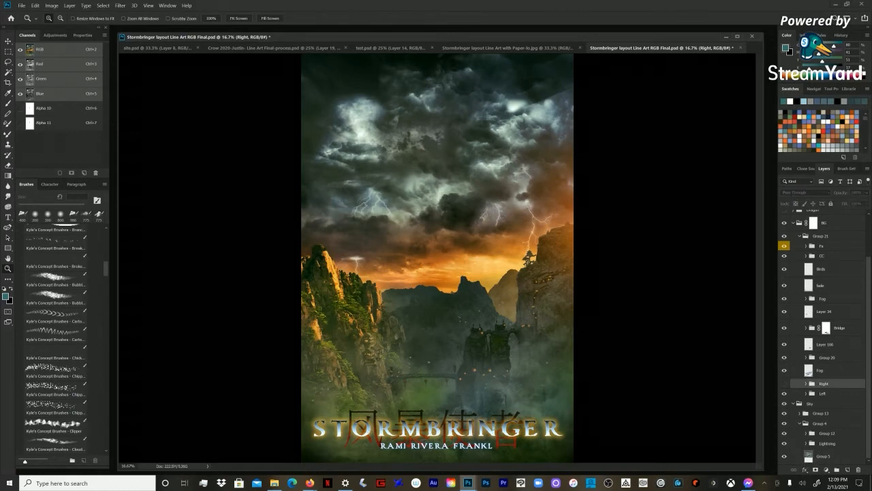
pyautogui.click(784, 384)
pyautogui.click(808, 371)
pyautogui.click(784, 371)
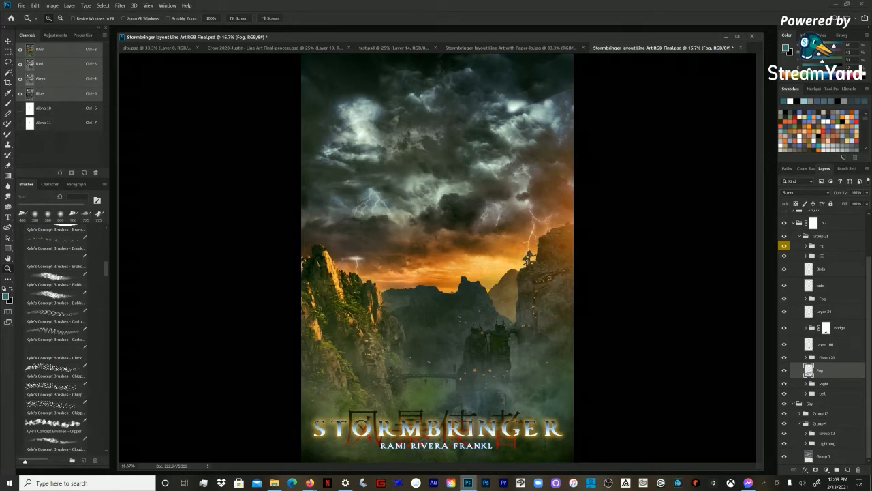
# Step: Compare the poster with the BG group and Group 20 toggled, also checking the Sky group and the upper Fog group
pyautogui.click(810, 404)
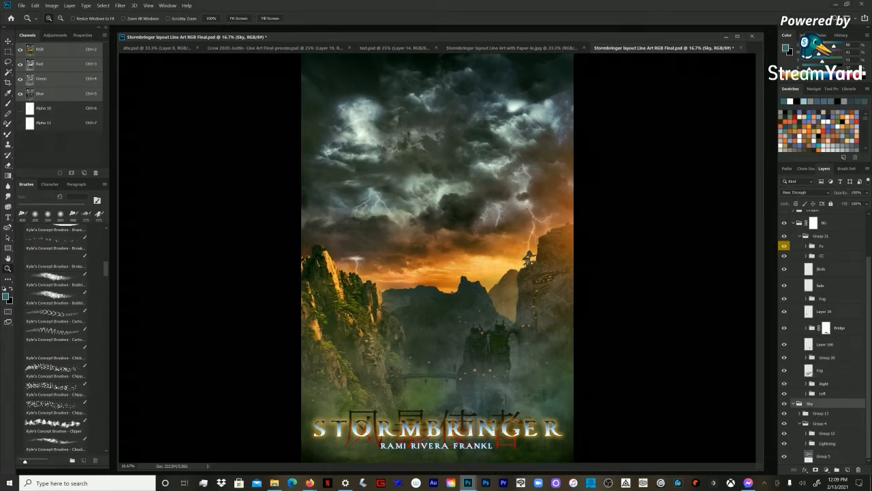
pyautogui.click(784, 223)
pyautogui.click(784, 223)
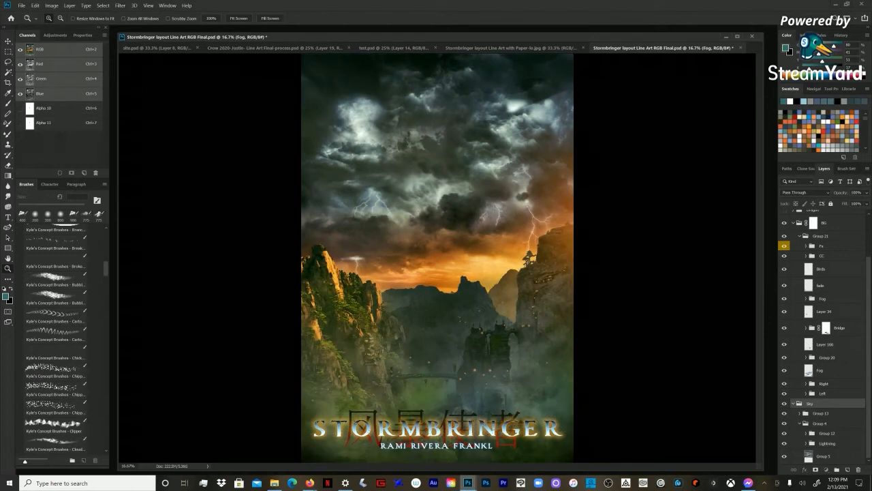
pyautogui.click(823, 298)
pyautogui.click(826, 357)
pyautogui.click(785, 357)
pyautogui.click(785, 357)
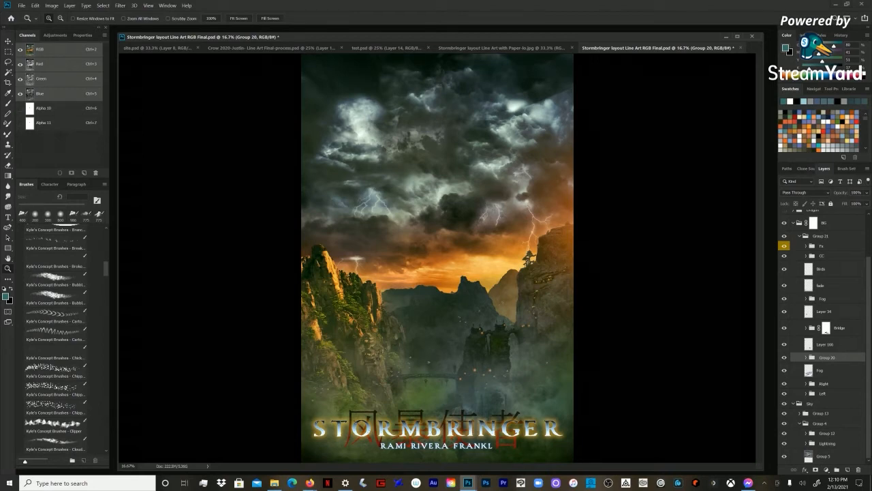
# Step: Expand the Right and Left cliff groups and inspect their base layers, Layer 114 and Layer 111
pyautogui.scroll(2, 824, 334)
pyautogui.click(806, 435)
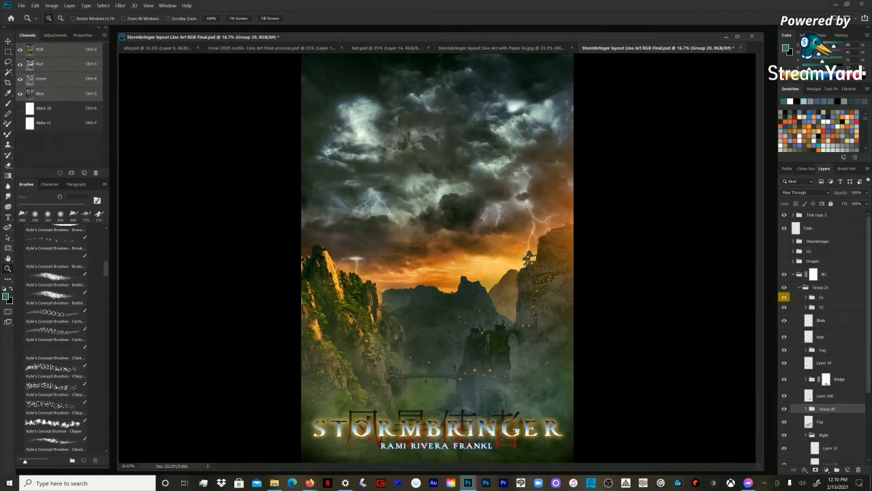
pyautogui.scroll(-4, 825, 337)
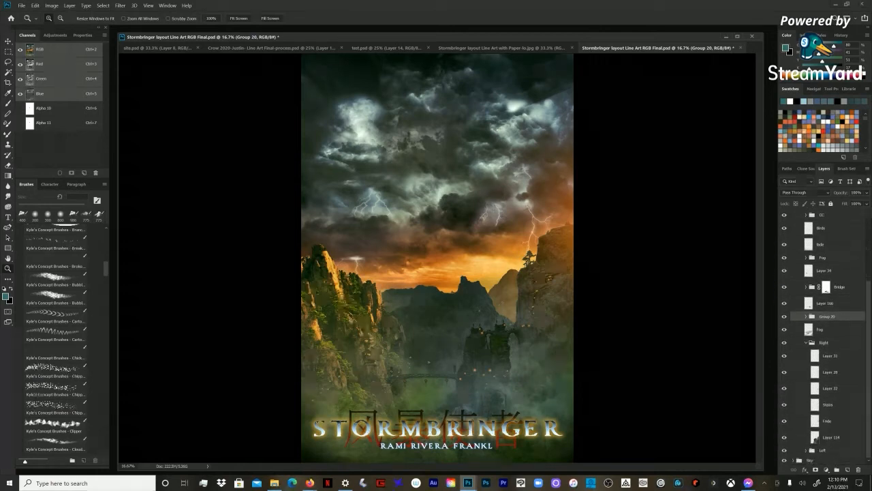
pyautogui.click(816, 438)
pyautogui.scroll(-3, 816, 438)
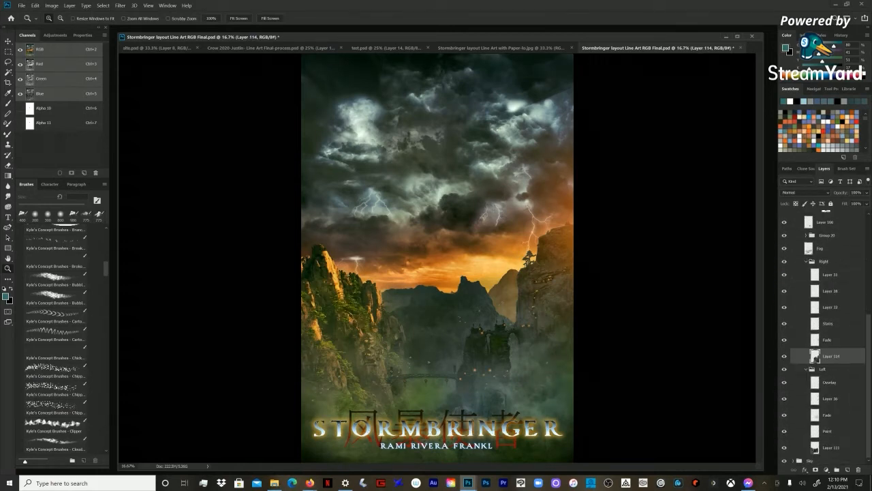
pyautogui.click(816, 447)
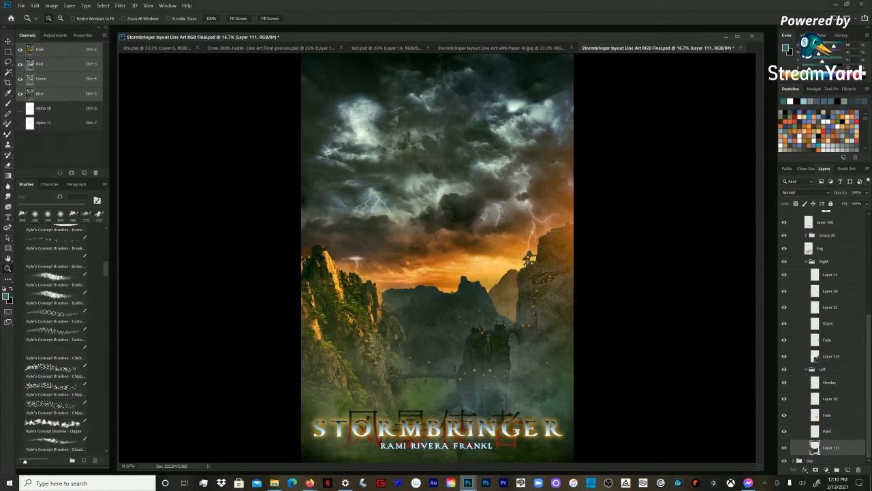
# Step: Select Layer 114 in the Right group and repeatedly isolate it to compare the original cliff with the full composite
pyautogui.click(815, 414)
pyautogui.click(816, 356)
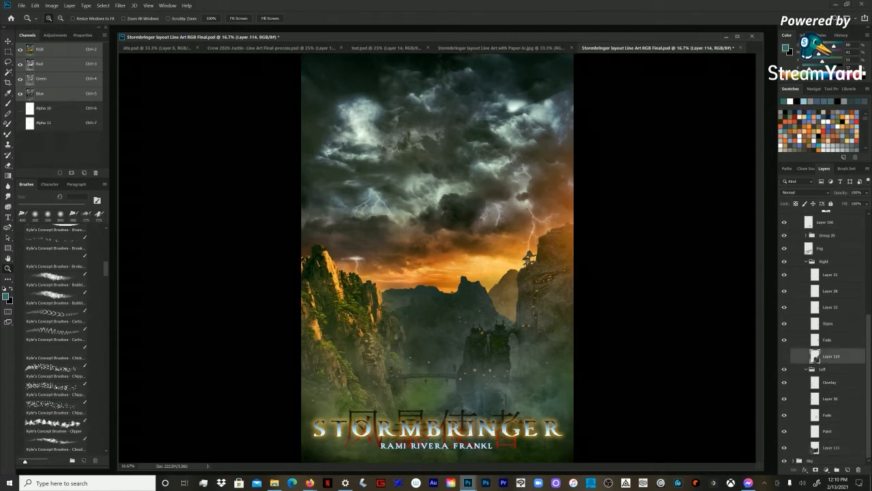
pyautogui.click(784, 355)
pyautogui.click(784, 356)
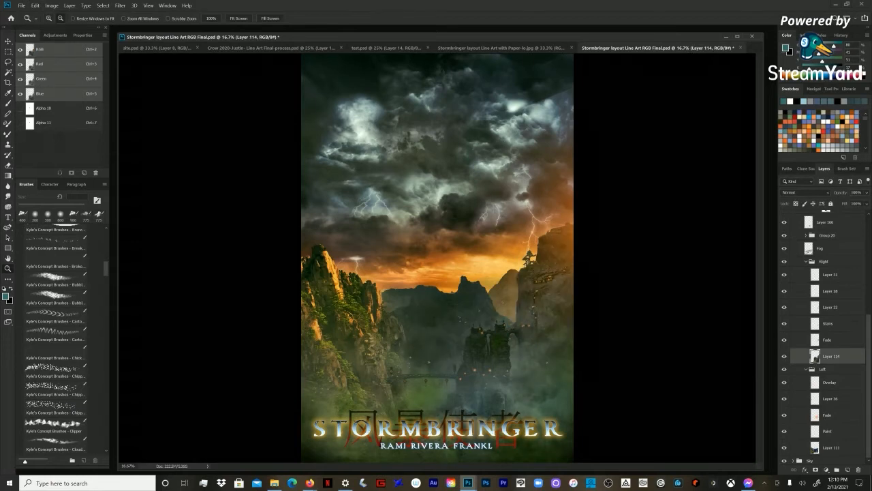
pyautogui.keyDown('alt'); pyautogui.click(784, 356); pyautogui.keyUp('alt')
pyautogui.keyDown('alt'); pyautogui.click(784, 356); pyautogui.keyUp('alt')
pyautogui.keyDown('alt'); pyautogui.click(784, 356); pyautogui.keyUp('alt')
pyautogui.keyDown('alt'); pyautogui.click(784, 355); pyautogui.keyUp('alt')
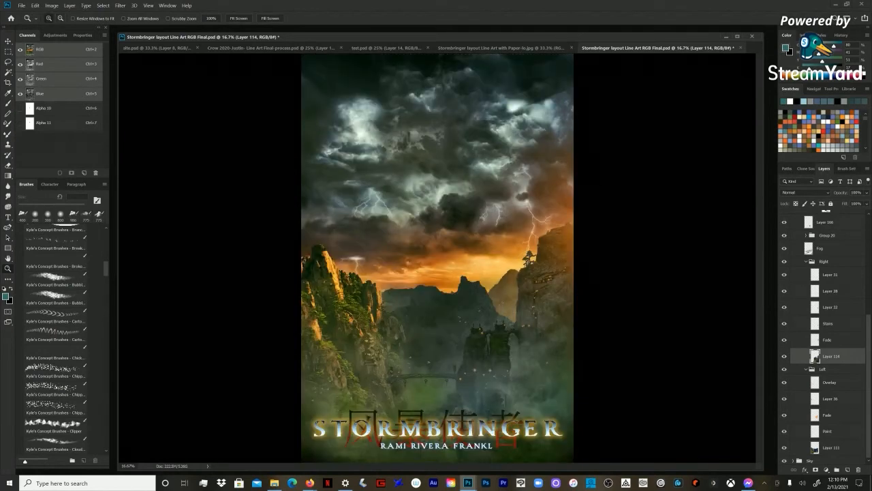
# Step: Show the document information readout and check its available measurement units and colour readout modes
pyautogui.click(803, 34)
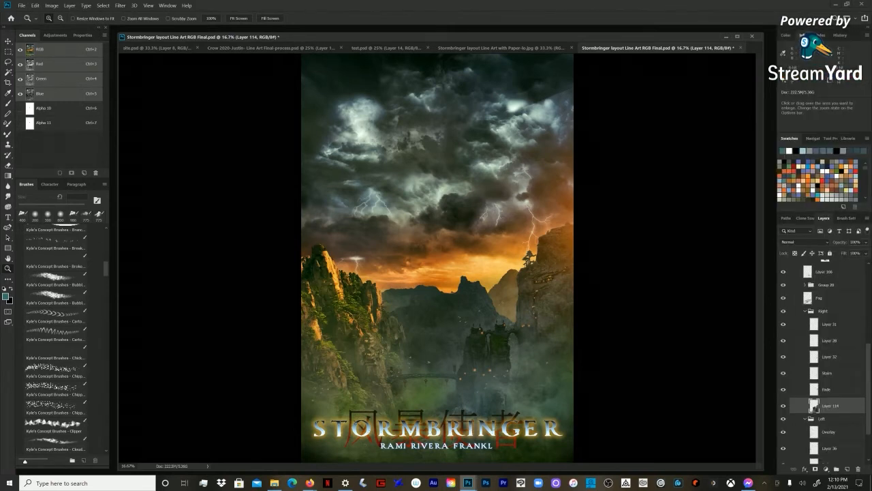
pyautogui.click(867, 35)
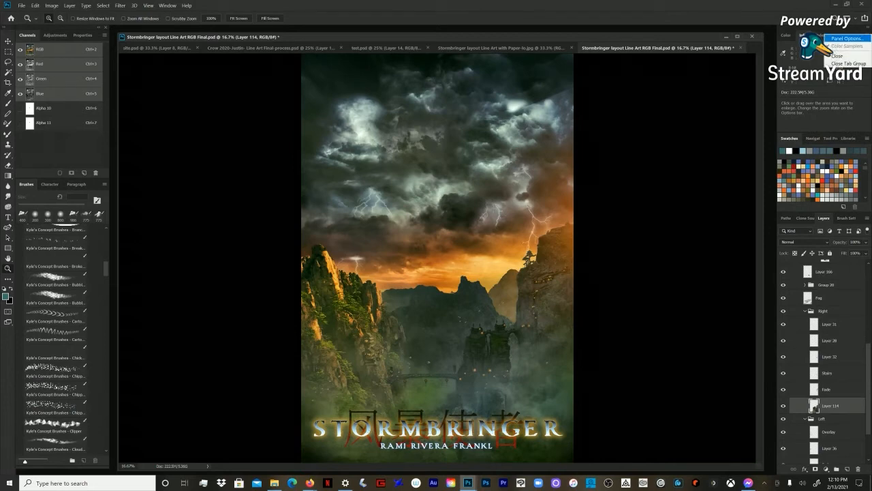
pyautogui.press('Escape')
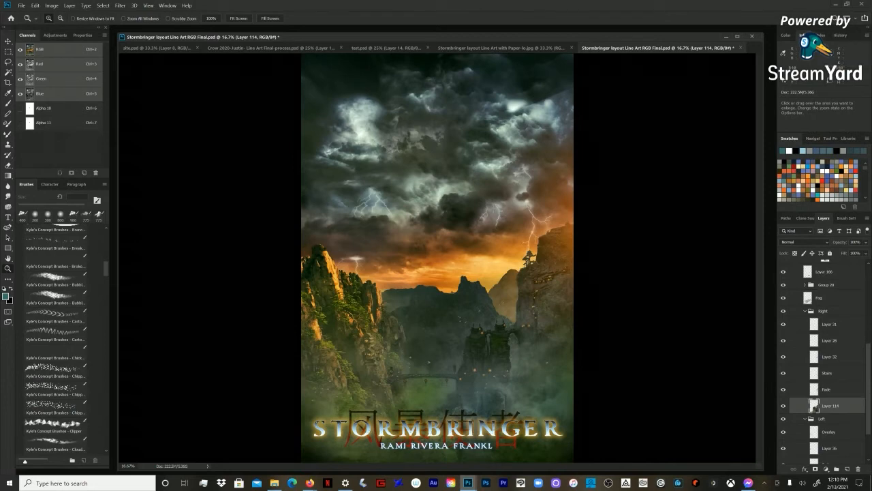
pyautogui.click(785, 81)
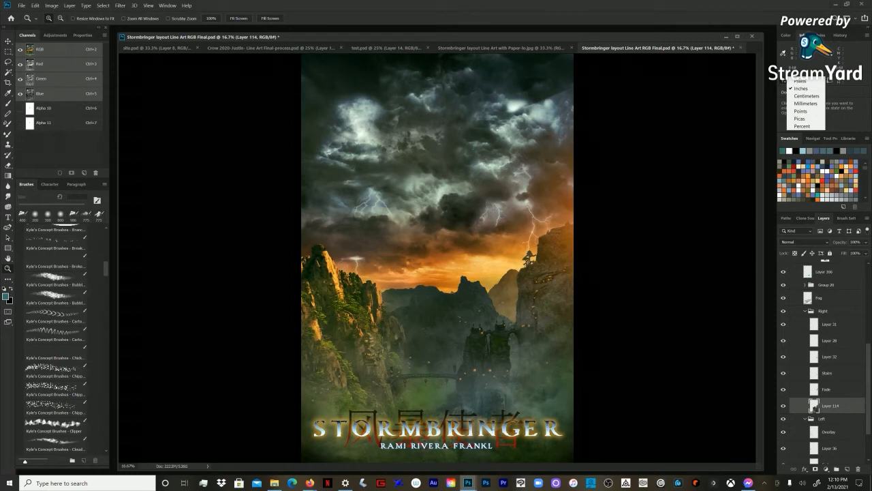
pyautogui.press('Escape')
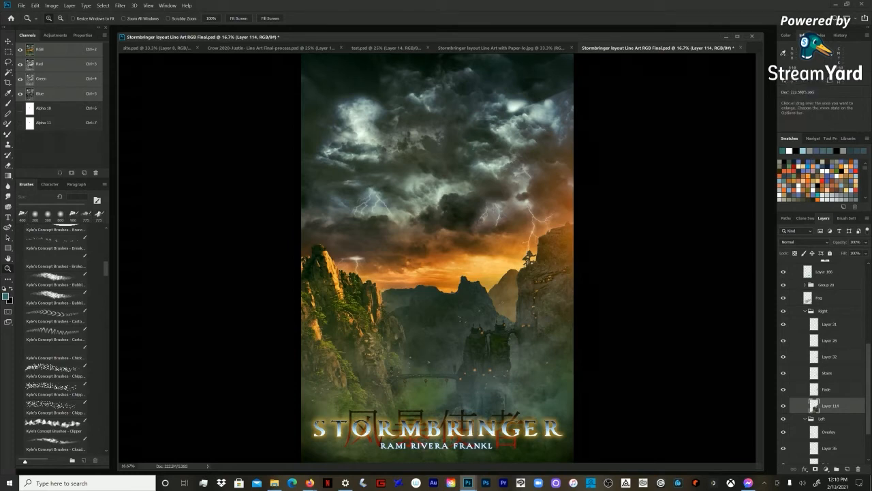
pyautogui.click(827, 52)
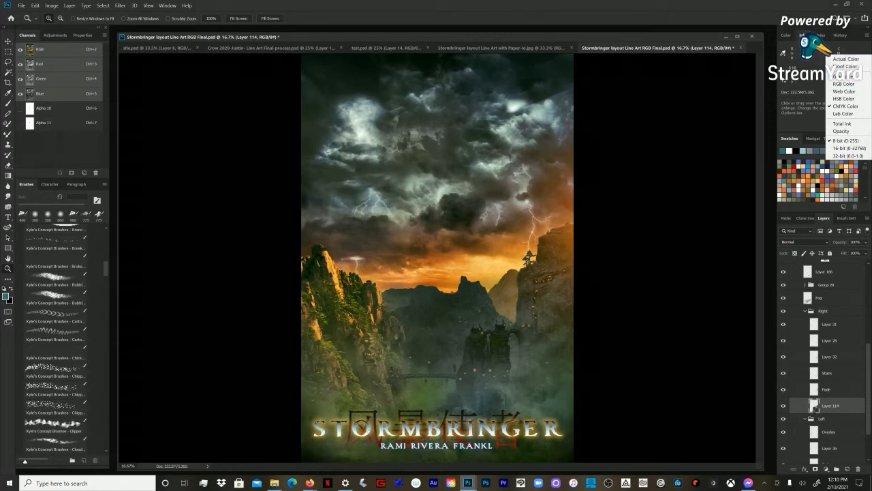
pyautogui.press('Escape')
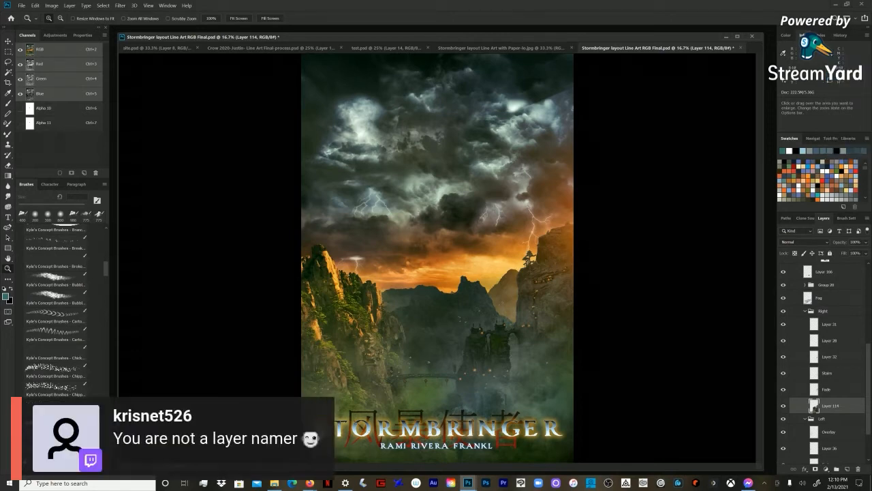
# Step: Compare the isolated Layer 114 cliff with the full poster once more, and select the Fade layer above it
pyautogui.keyDown('alt'); pyautogui.click(783, 405); pyautogui.keyUp('alt')
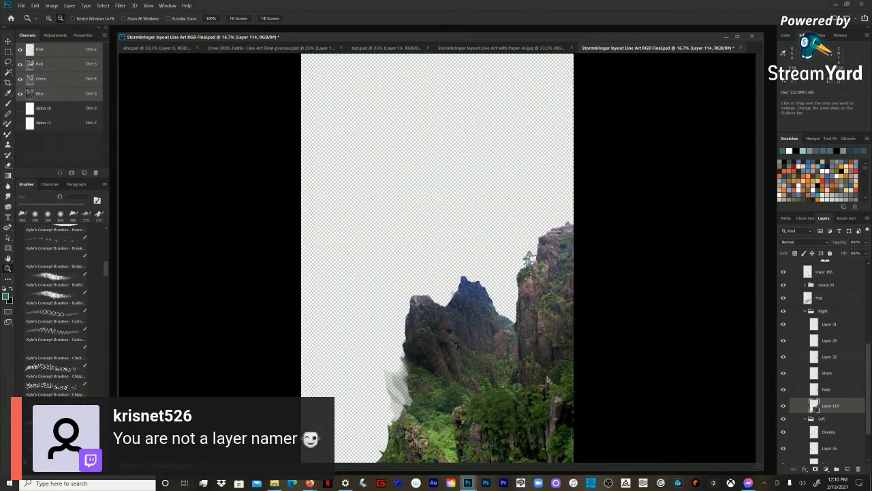
pyautogui.keyDown('alt'); pyautogui.click(782, 406); pyautogui.keyUp('alt')
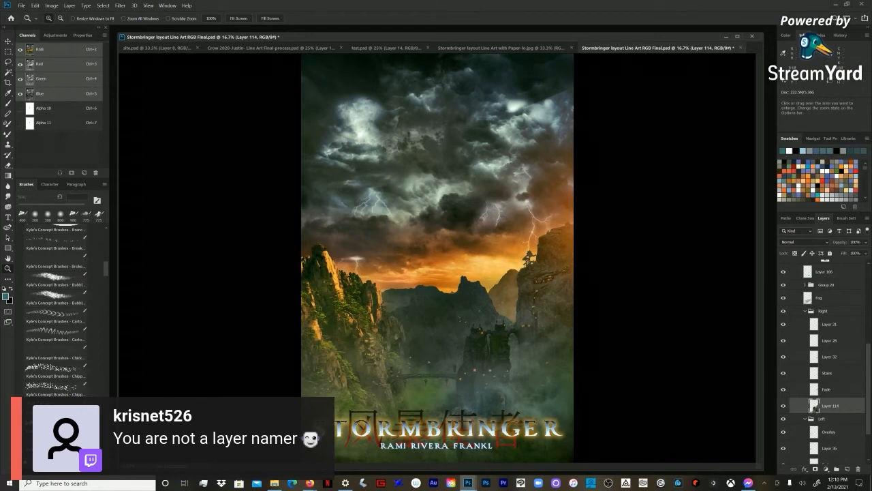
pyautogui.click(814, 390)
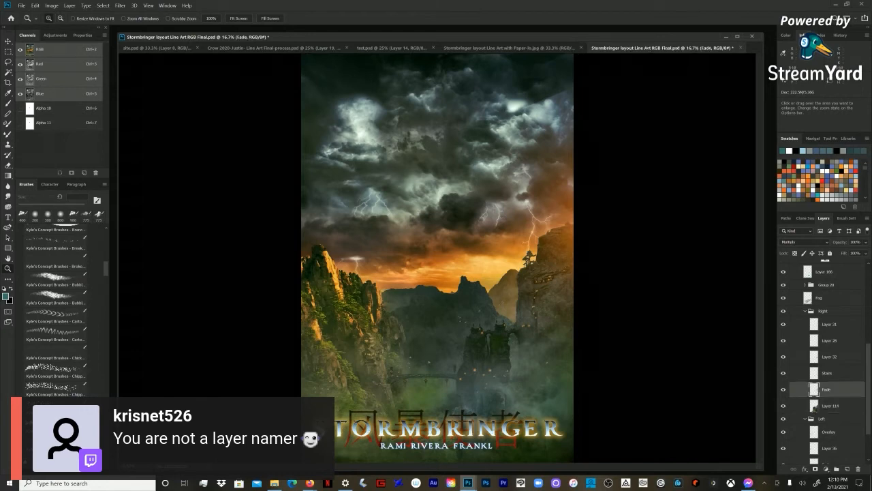
# Step: Collapse the Right and Left cliff groups and Group 21, with the complete poster including the heroine and dragon displayed
pyautogui.click(783, 311)
pyautogui.click(804, 311)
pyautogui.click(805, 368)
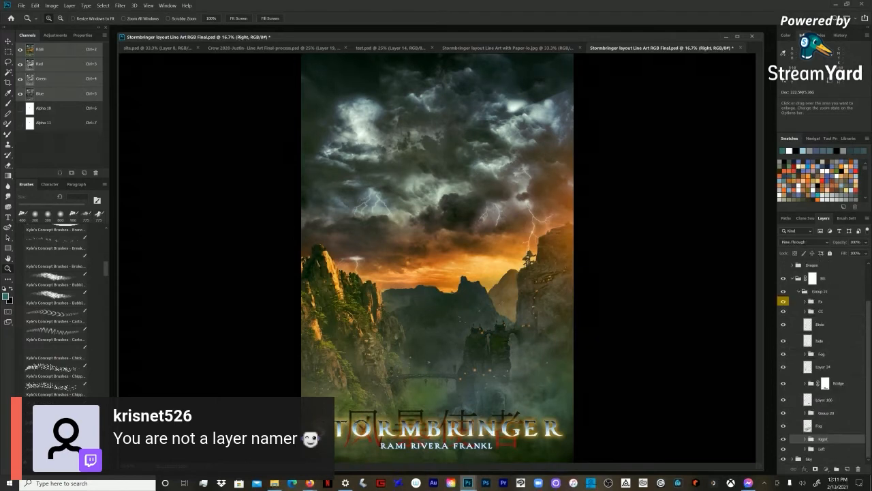
pyautogui.click(798, 292)
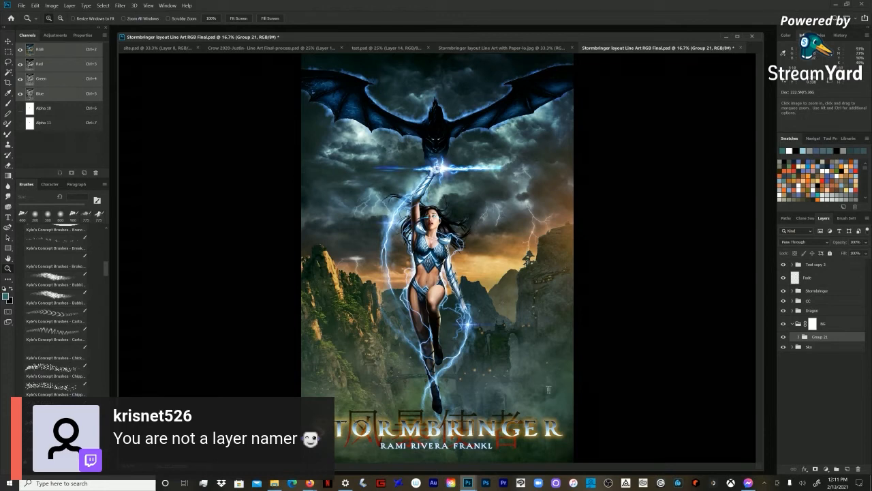
# Step: Examine the full poster closer up, restore the Color controls, and collapse the BG group after reviewing Group 21's contents
pyautogui.hotkey('ctrl', '+')
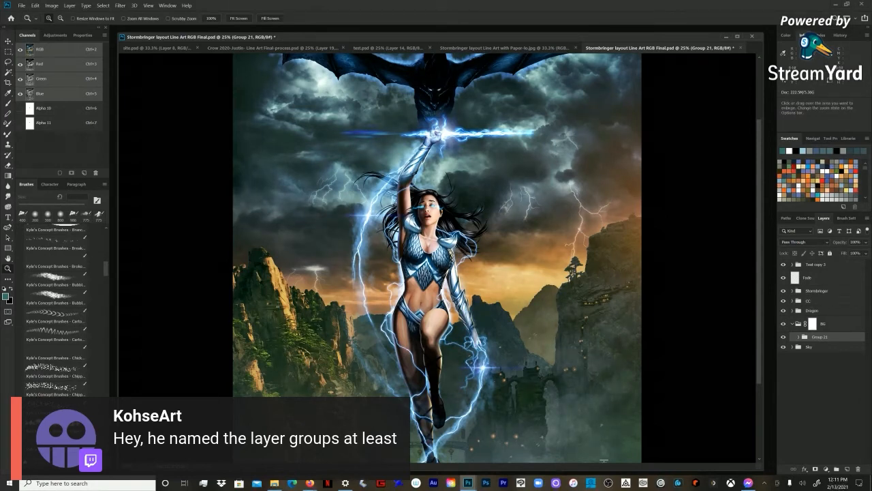
pyautogui.press('F6')
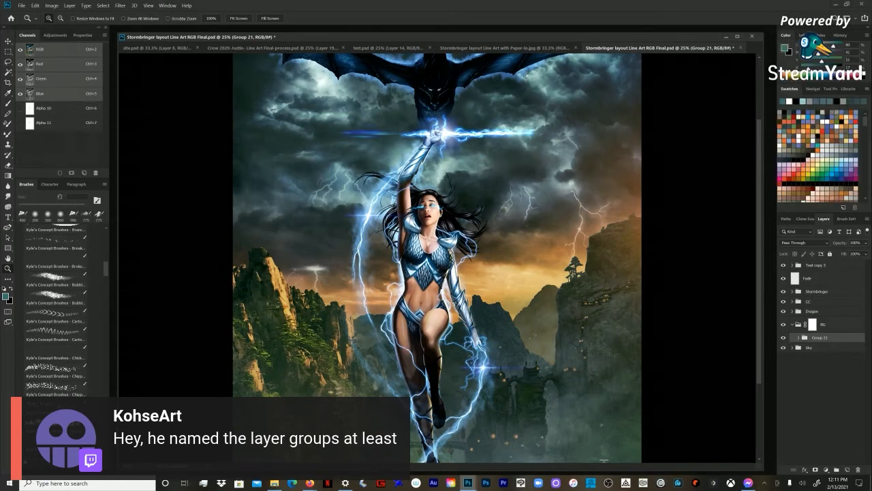
pyautogui.click(798, 338)
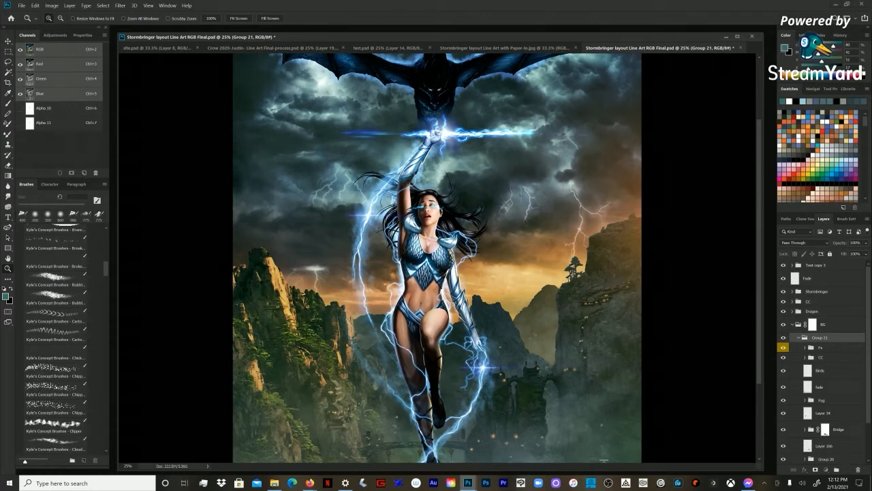
pyautogui.click(793, 325)
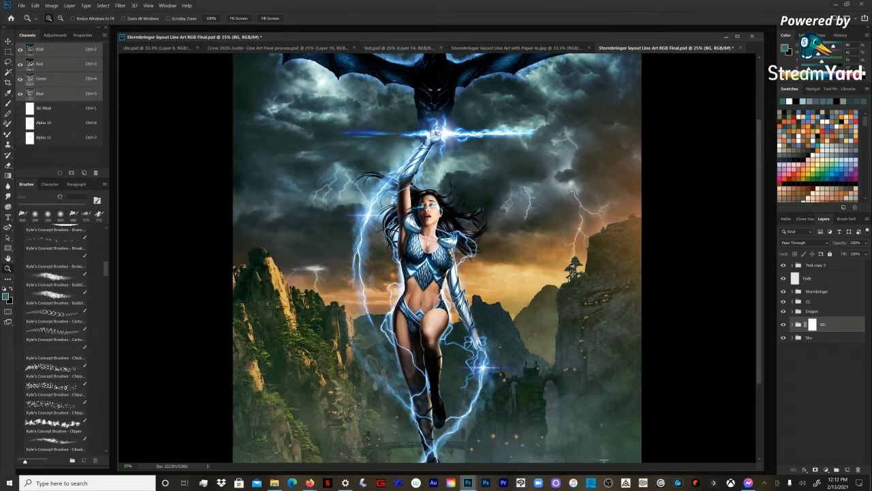
# Step: Switch to the test.psd mountain lake painting and select Layer 3, the dark foreground slopes
pyautogui.click(390, 48)
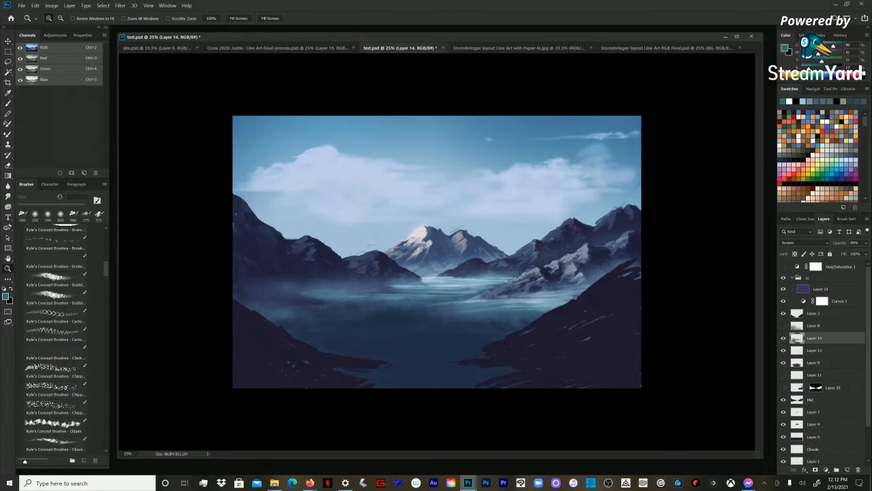
pyautogui.moveTo(518, 37); pyautogui.dragTo(517, 35)
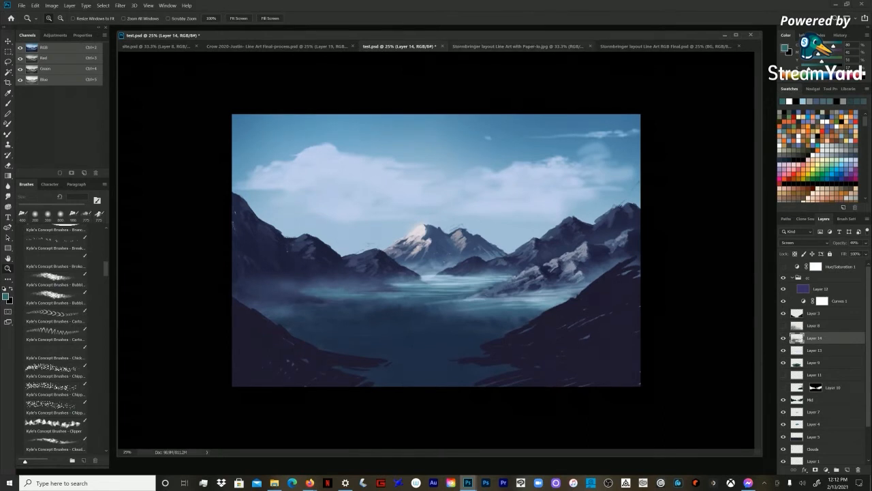
pyautogui.click(814, 313)
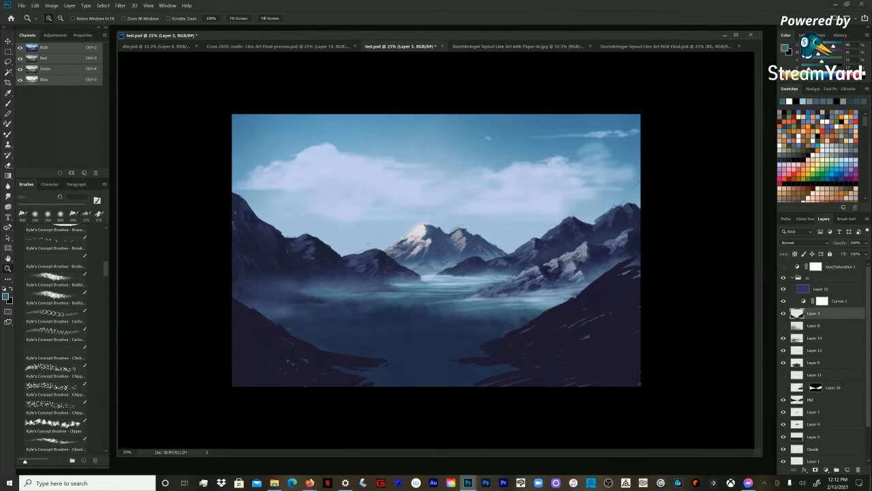
pyautogui.moveTo(518, 35); pyautogui.dragTo(514, 34)
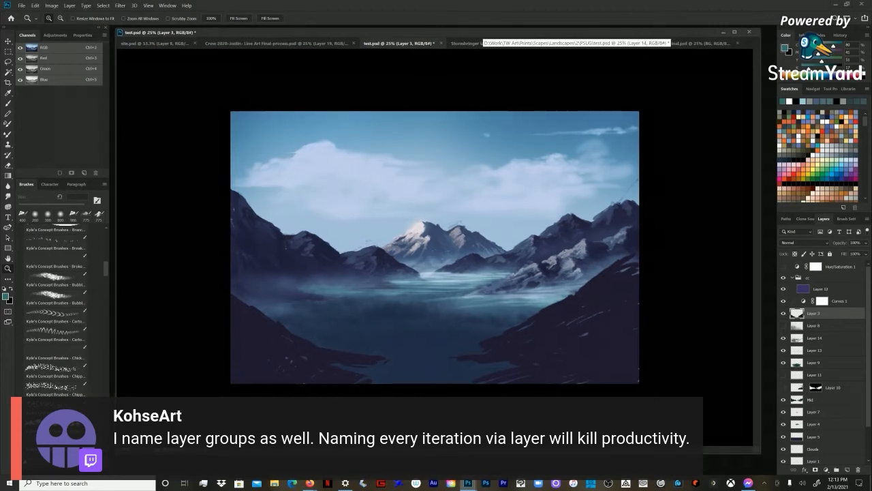
# Step: Activate the Brush tool and select the Mid layer, toggling its visibility to check which mountains it holds
pyautogui.press('b')
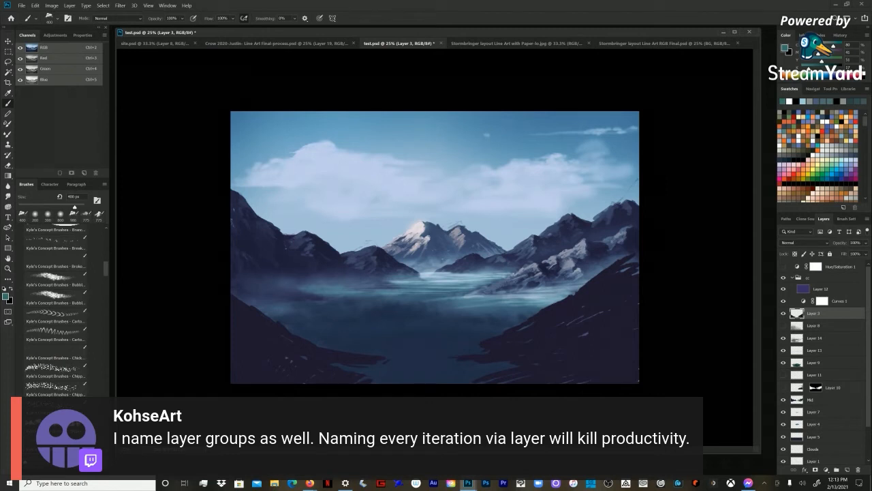
pyautogui.click(811, 400)
pyautogui.click(784, 400)
pyautogui.click(784, 400)
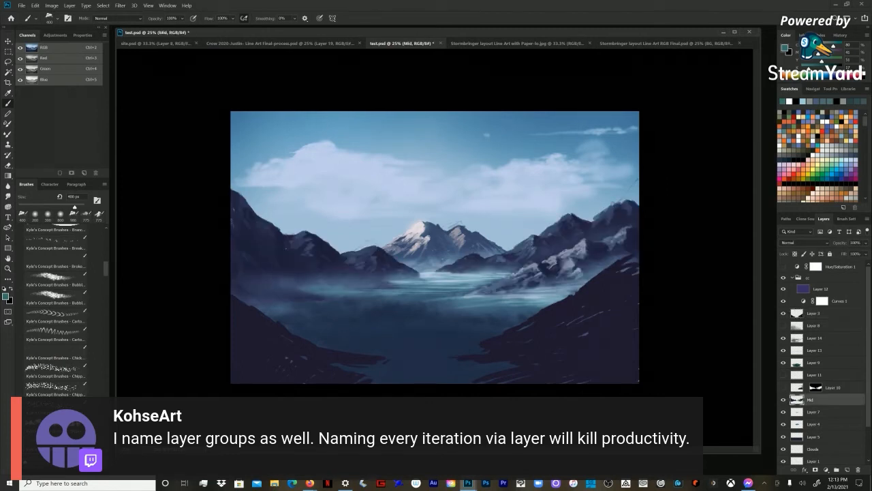
# Step: Sample a grey from the right-hand mountain and choose the Chalk 17 pixels brush, enlarging it to 25 px
pyautogui.keyDown('alt'); pyautogui.click(584, 245); pyautogui.keyUp('alt')
pyautogui.press('[')
pyautogui.scroll(5, 57, 307)
pyautogui.scroll(5, 56, 307)
pyautogui.click(54, 262)
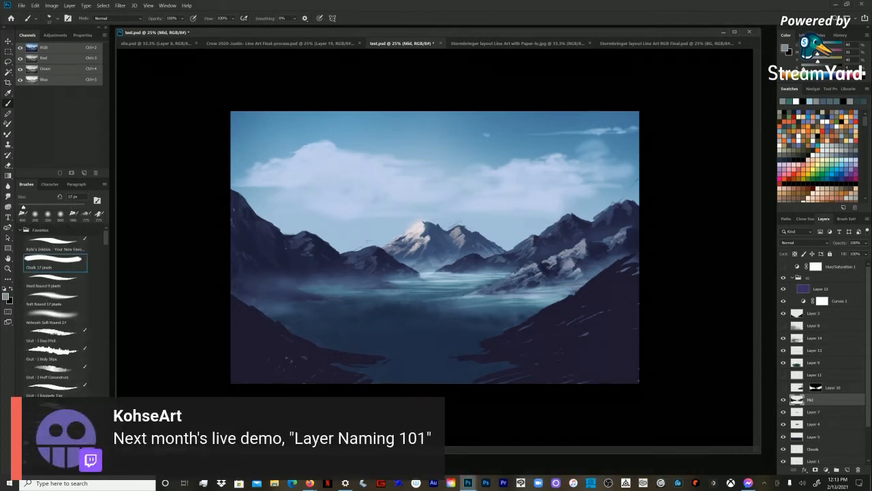
pyautogui.press(']')
pyautogui.press(']')
pyautogui.press(']')
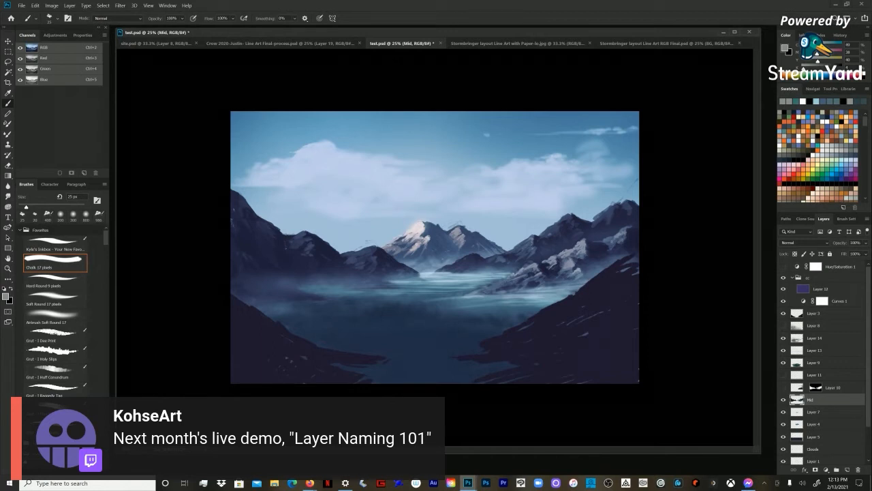
# Step: Dab light grey rock highlights onto the right-hand mountain of the Mid layer, bringing the chalk brush to 50 px
pyautogui.press(']')
pyautogui.press(']')
pyautogui.press(']')
pyautogui.press(']')
pyautogui.press(']')
pyautogui.press('[')
pyautogui.press('[')
pyautogui.press('[')
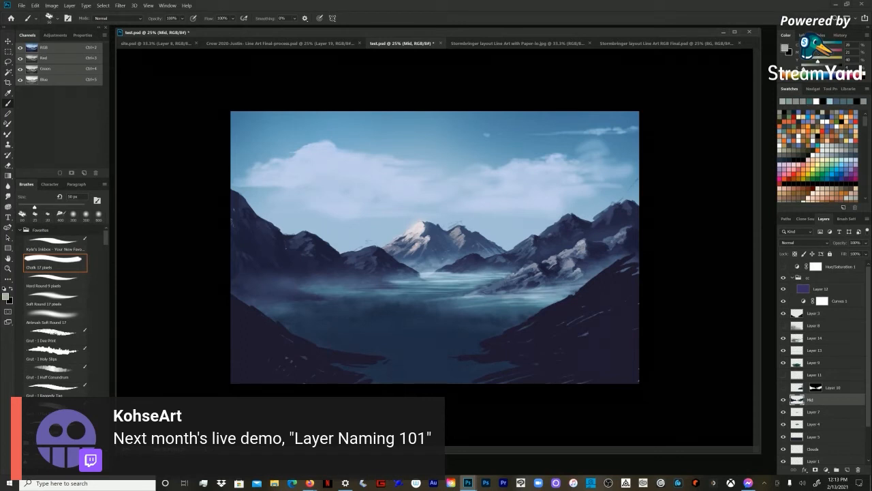
# Step: Reduce the chalk brush to 30 px for finer rock detail and sample a dark shadow tone from the right-hand mountain
pyautogui.press('[')
pyautogui.press('[')
pyautogui.press('[')
pyautogui.press('[')
pyautogui.press('[')
pyautogui.press('[')
pyautogui.press(']')
pyautogui.press(']')
pyautogui.press(']')
pyautogui.keyDown('alt'); pyautogui.click(560, 236); pyautogui.keyUp('alt')
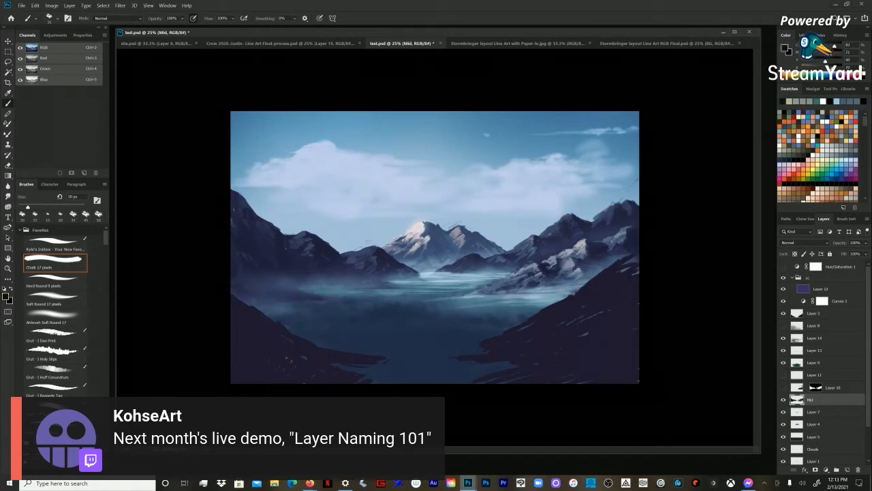
# Step: Enlarge the chalk brush to 80 px and pick a light greenish grey for the right-hand mountain's lit faces
pyautogui.press(']')
pyautogui.press(']')
pyautogui.press(']')
pyautogui.press(']')
pyautogui.press(']')
pyautogui.keyDown('alt'); pyautogui.click(584, 239); pyautogui.keyUp('alt')
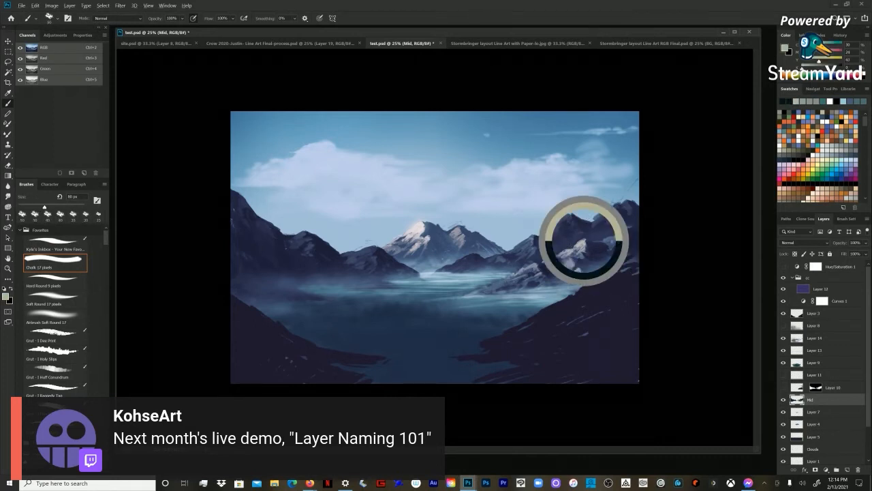
# Step: Refine the lit ridges of the right-hand mountain with smaller chalk strokes, and sample a dark tone with the brush at 60 px
pyautogui.press('[')
pyautogui.press('[')
pyautogui.press('[')
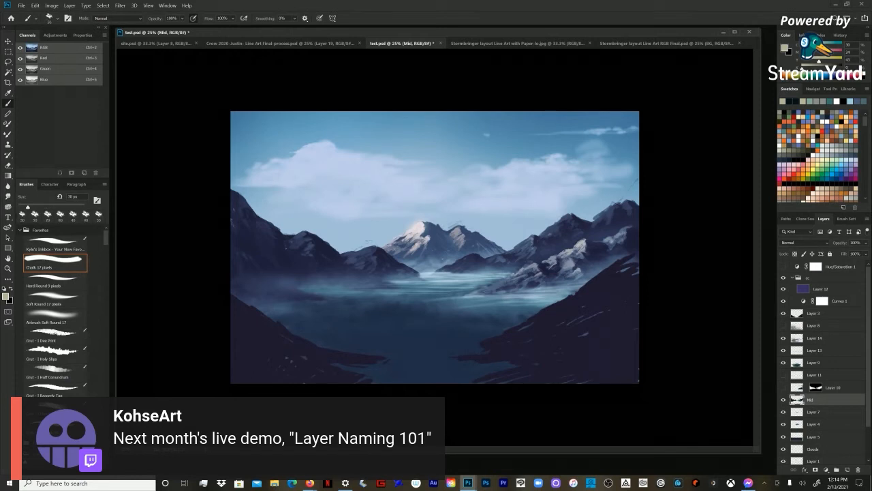
pyautogui.press('[')
pyautogui.press('[')
pyautogui.press('[')
pyautogui.press('[')
pyautogui.press('[')
pyautogui.press('[')
pyautogui.press('[')
pyautogui.press(']')
pyautogui.press(']')
pyautogui.press(']')
pyautogui.keyDown('alt'); pyautogui.click(612, 253); pyautogui.keyUp('alt')
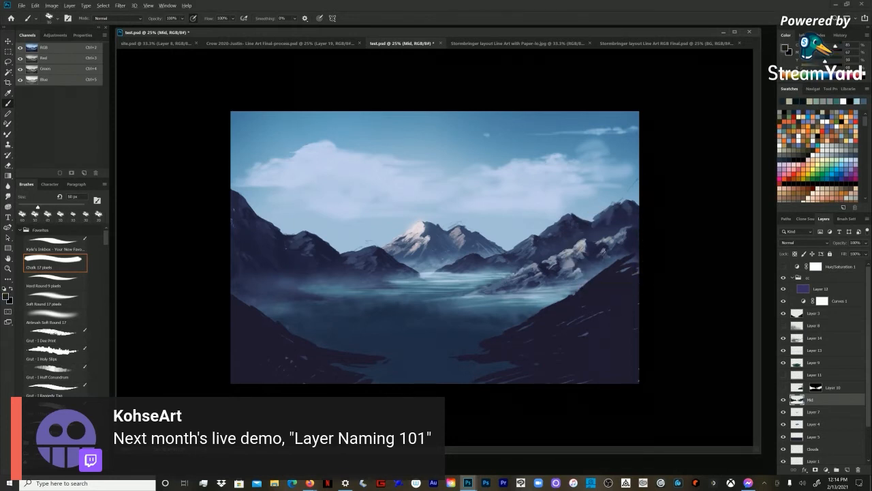
# Step: Alternate sampled tones on the right-hand mountain's lower slope and enlarge the chalk brush to 80 px
pyautogui.keyDown('alt'); pyautogui.click(613, 244); pyautogui.keyUp('alt')
pyautogui.press(']')
pyautogui.keyDown('alt'); pyautogui.click(596, 248); pyautogui.keyUp('alt')
pyautogui.press(']')
pyautogui.press(']')
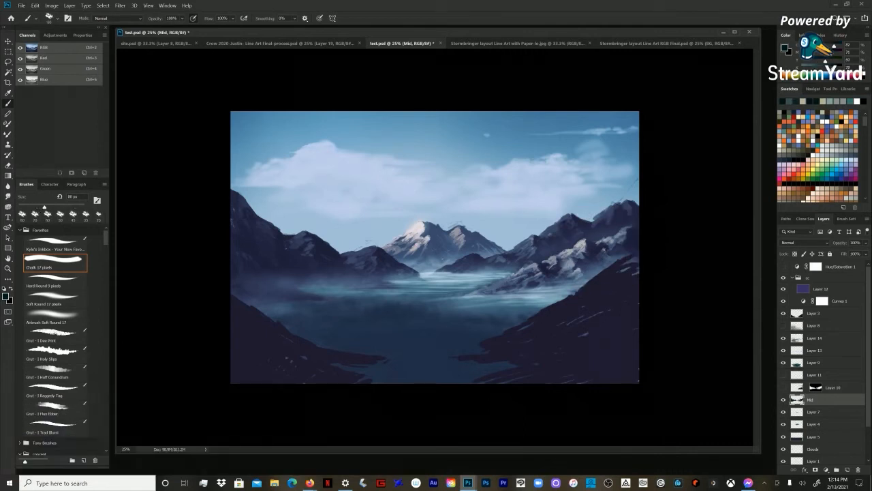
# Step: Paint dark and muted teal rock planes on the far-right peak and its slope, resampling mountain tones between the 80 px strokes
pyautogui.keyDown('alt'); pyautogui.click(632, 240); pyautogui.keyUp('alt')
pyautogui.keyDown('alt'); pyautogui.click(629, 237); pyautogui.keyUp('alt')
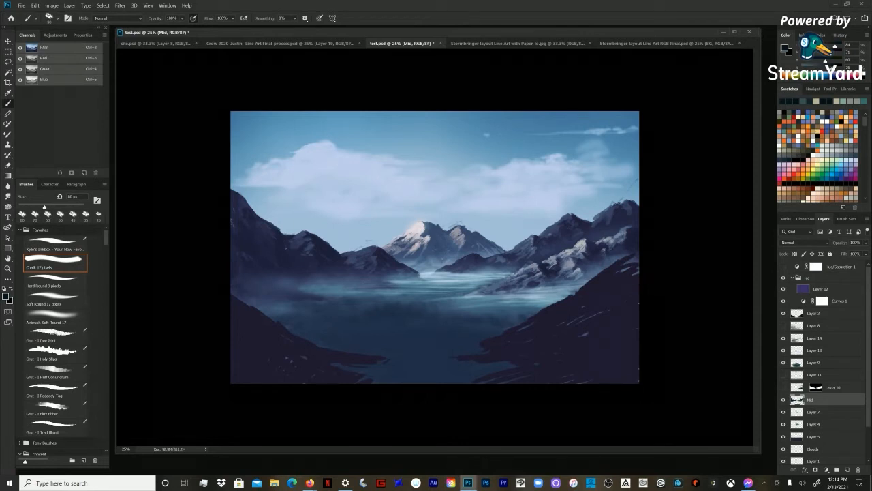
pyautogui.keyDown('alt'); pyautogui.click(618, 242); pyautogui.keyUp('alt')
pyautogui.moveTo(637, 181); pyautogui.dragTo(616, 204)
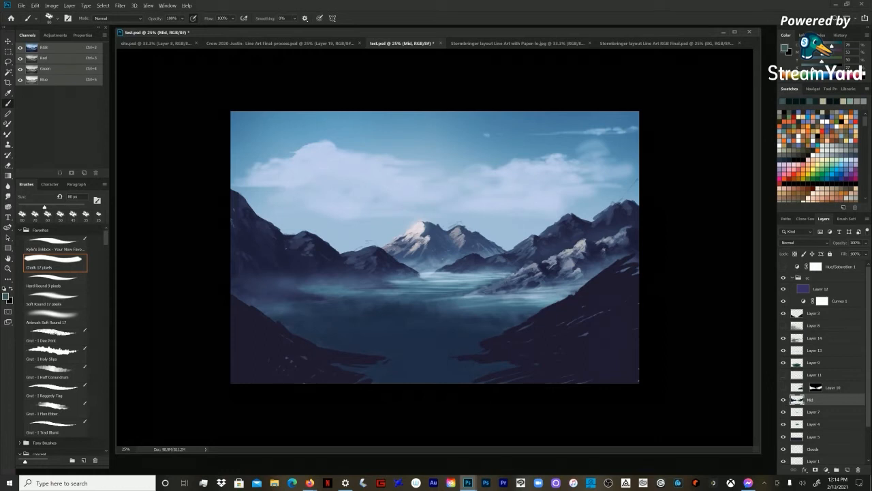
pyautogui.keyDown('alt'); pyautogui.click(618, 212); pyautogui.keyUp('alt')
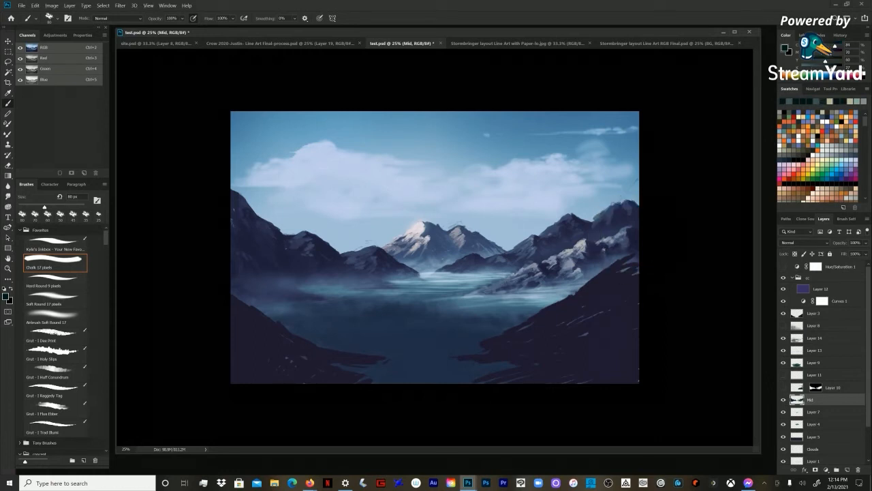
pyautogui.keyDown('alt'); pyautogui.click(617, 217); pyautogui.keyUp('alt')
pyautogui.moveTo(628, 202); pyautogui.dragTo(618, 204)
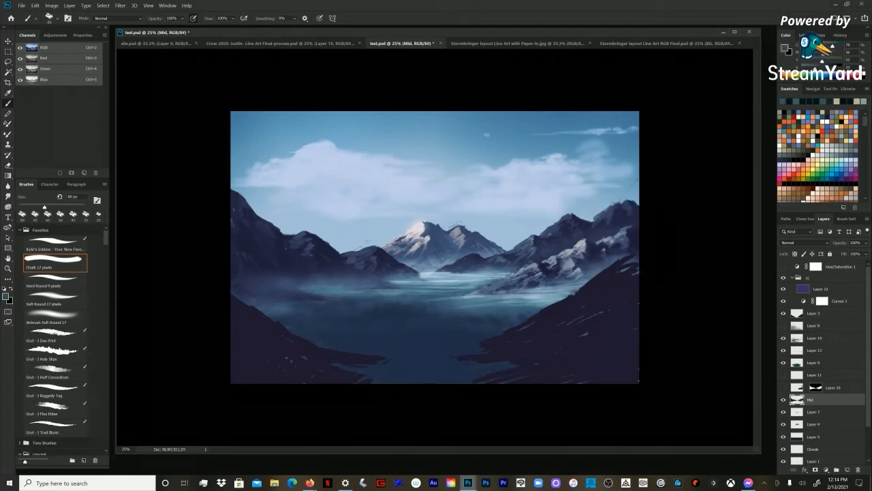
pyautogui.keyDown('alt'); pyautogui.click(629, 250); pyautogui.keyUp('alt')
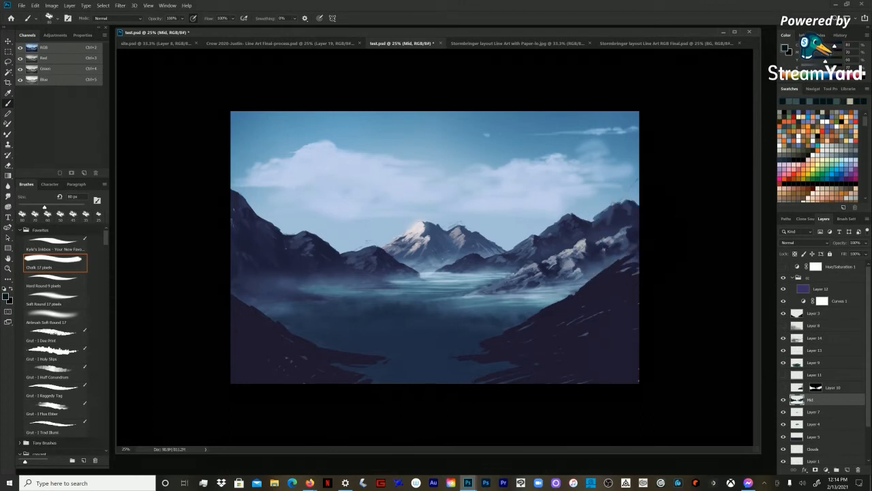
# Step: Paint dark rock shadows on the right-hand mountain's lit slope and down to its foot with the 80 px chalk brush
pyautogui.keyDown('alt'); pyautogui.click(583, 245); pyautogui.keyUp('alt')
pyautogui.keyDown('alt'); pyautogui.click(584, 268); pyautogui.keyUp('alt')
pyautogui.moveTo(543, 279); pyautogui.dragTo(537, 283)
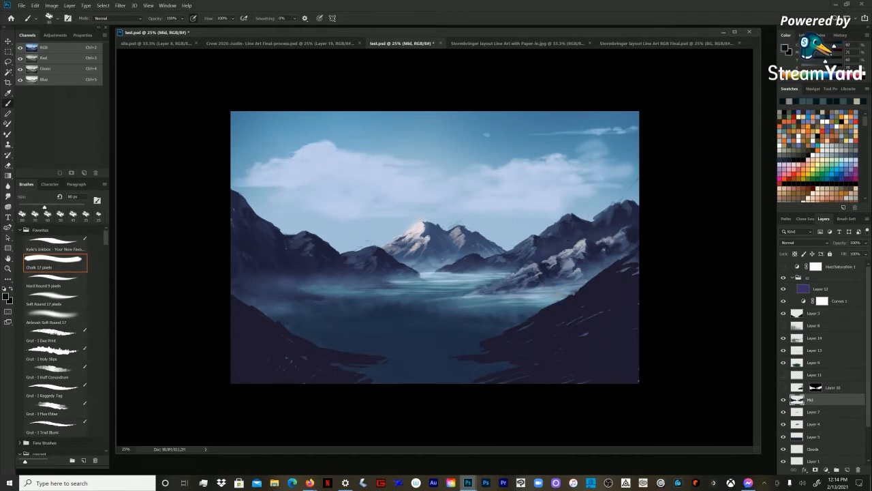
# Step: Sample a light grey and add fine lit edges to the right-hand mountain's lower slope with the chalk brush at about 30 px
pyautogui.keyDown('alt'); pyautogui.click(535, 264); pyautogui.keyUp('alt')
pyautogui.press('[')
pyautogui.press('[')
pyautogui.press('[')
pyautogui.press('[')
pyautogui.press('[')
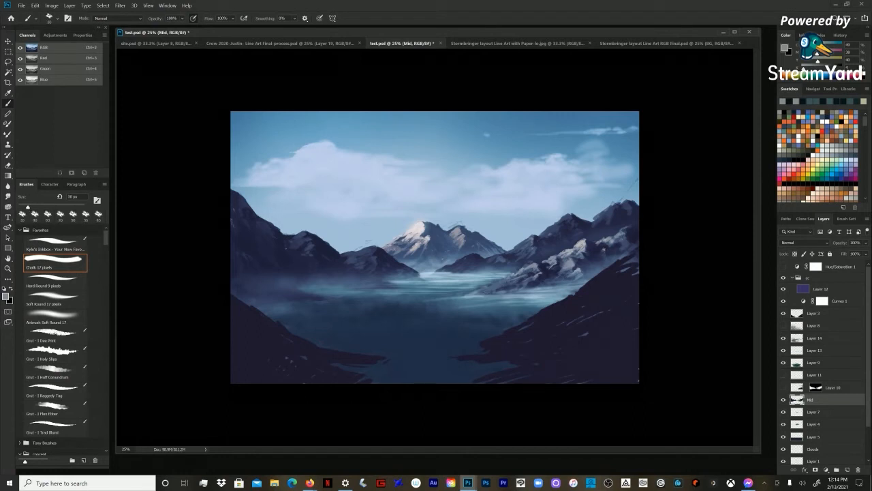
pyautogui.press('[')
pyautogui.press(']')
# Step: Alternate sampled dark and muted teal tones between the rocks at the right-hand mountain's foot, using the chalk brush at 40 px
pyautogui.press(']')
pyautogui.press('[')
pyautogui.keyDown('alt'); pyautogui.click(544, 276); pyautogui.keyUp('alt')
pyautogui.press(']')
pyautogui.press(']')
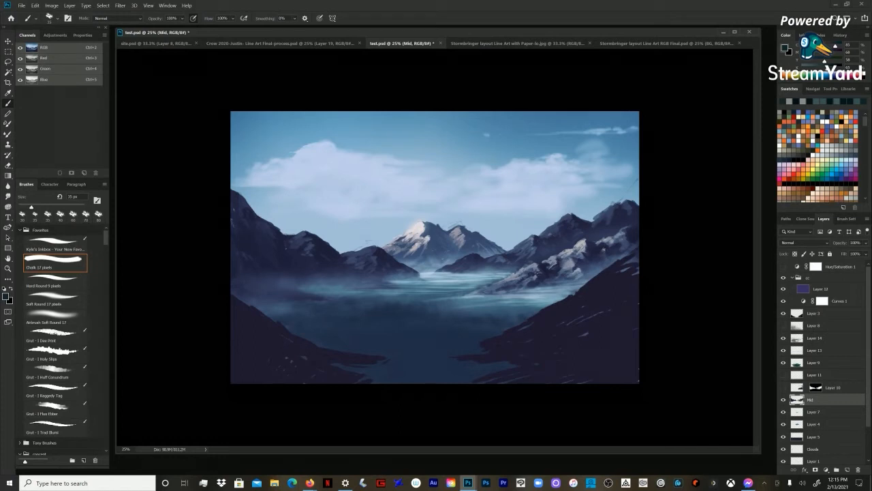
pyautogui.press(']')
pyautogui.keyDown('alt'); pyautogui.click(586, 266); pyautogui.keyUp('alt')
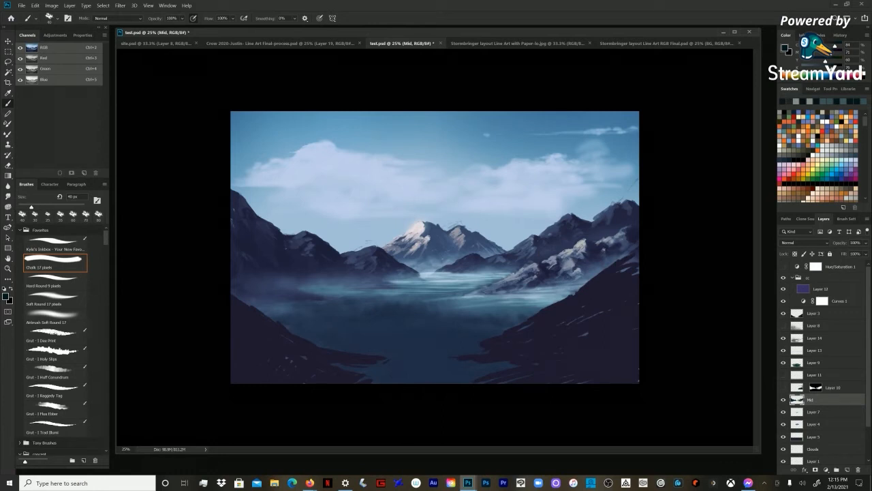
pyautogui.keyDown('alt'); pyautogui.click(559, 264); pyautogui.keyUp('alt')
pyautogui.moveTo(552, 280); pyautogui.dragTo(559, 274)
pyautogui.keyDown('alt'); pyautogui.click(549, 275); pyautogui.keyUp('alt')
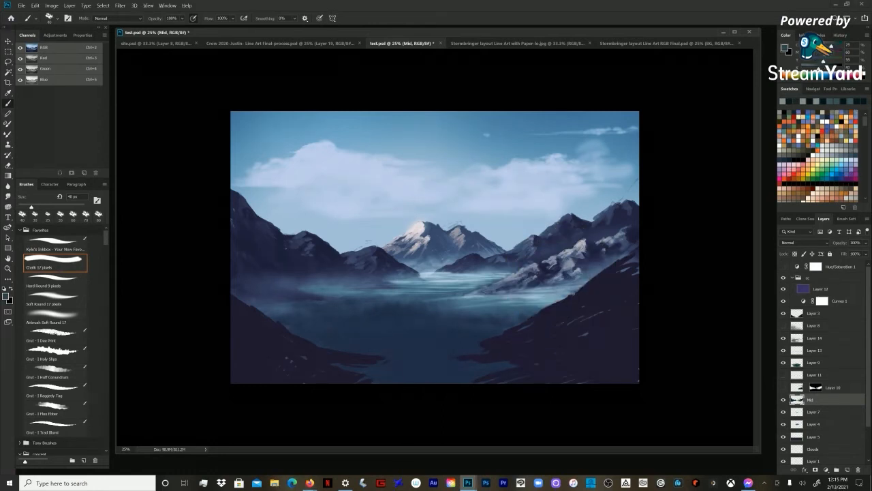
pyautogui.keyDown('alt'); pyautogui.click(542, 270); pyautogui.keyUp('alt')
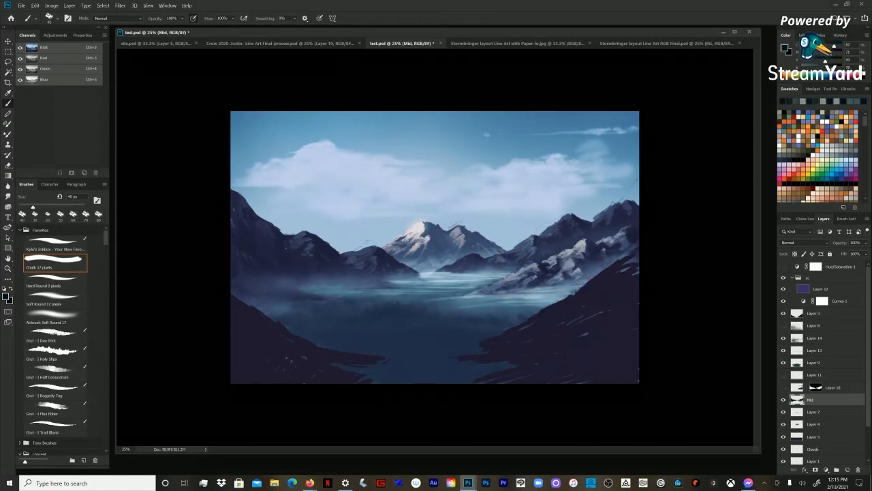
# Step: Sample a light greenish grey, highlight the right-hand mountain's lower ridge at 45 px, and enlarge the chalk brush to 50 px
pyautogui.press(']')
pyautogui.keyDown('alt'); pyautogui.click(585, 240); pyautogui.keyUp('alt')
pyautogui.press('[')
pyautogui.press('[')
pyautogui.press('[')
pyautogui.press('[')
pyautogui.press('[')
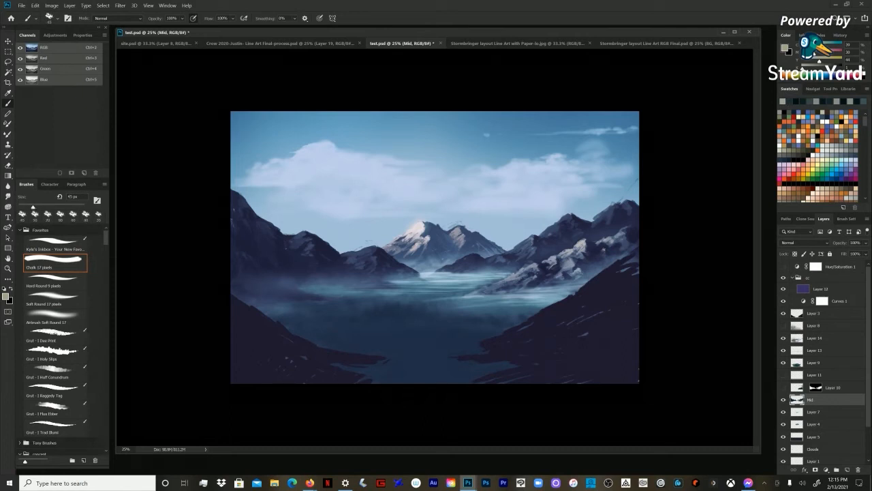
pyautogui.moveTo(533, 269); pyautogui.dragTo(526, 271)
pyautogui.press(']')
pyautogui.hotkey('alt', '[')
pyautogui.hotkey('alt', '[')
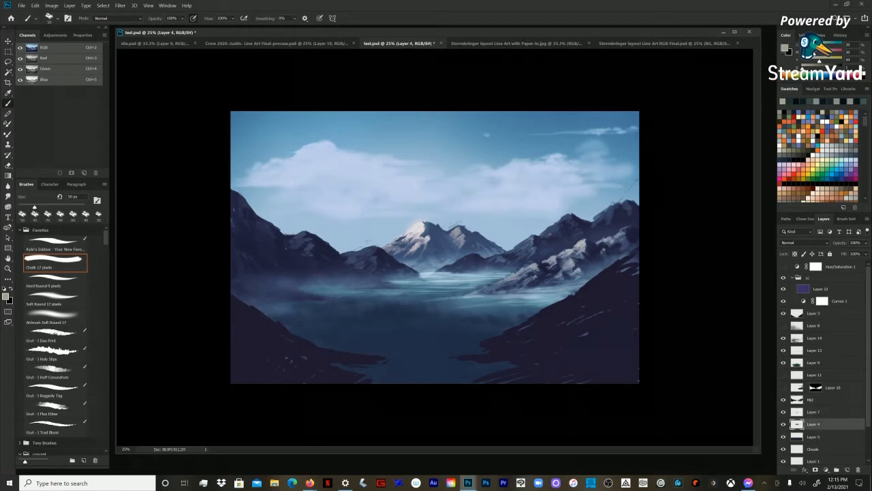
pyautogui.hotkey('alt', ']')
pyautogui.hotkey('alt', ']')
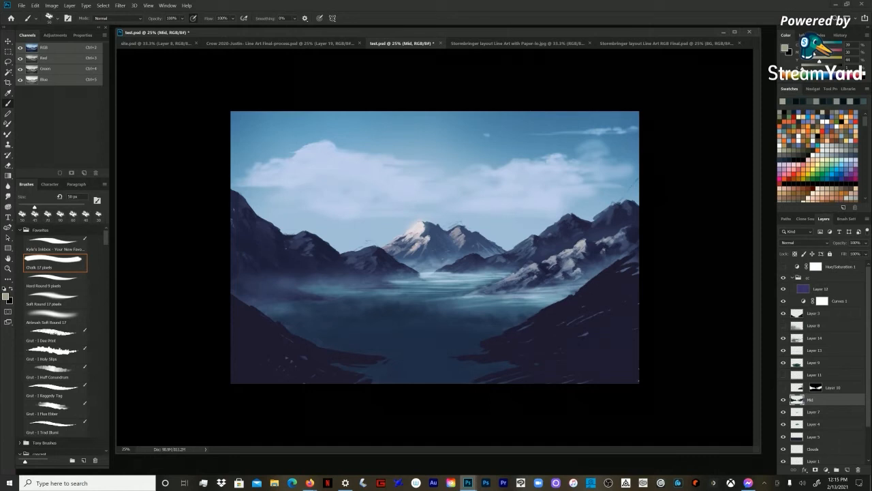
# Step: Paint light and dark rock planes on the small mountain left of the central snowy peak, reducing the chalk brush to 40 px
pyautogui.keyDown('alt'); pyautogui.click(368, 250); pyautogui.keyUp('alt')
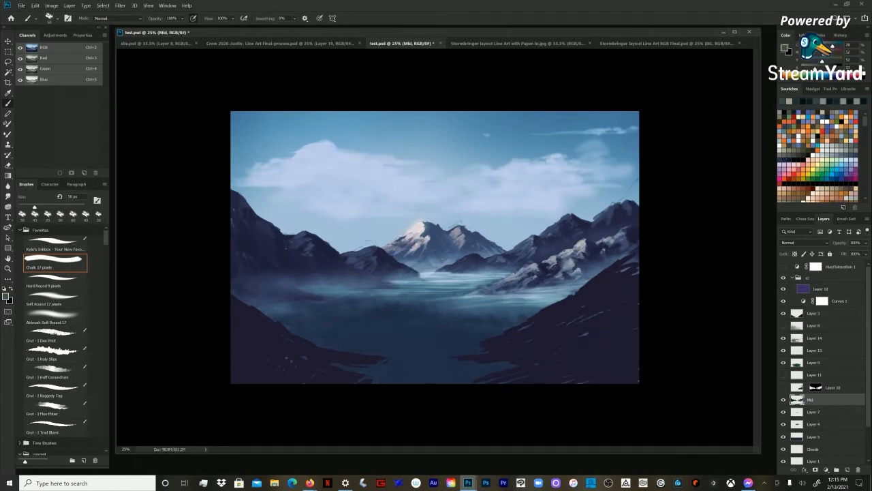
pyautogui.moveTo(364, 247); pyautogui.dragTo(357, 251)
pyautogui.press('[')
pyautogui.keyDown('alt'); pyautogui.click(378, 254); pyautogui.keyUp('alt')
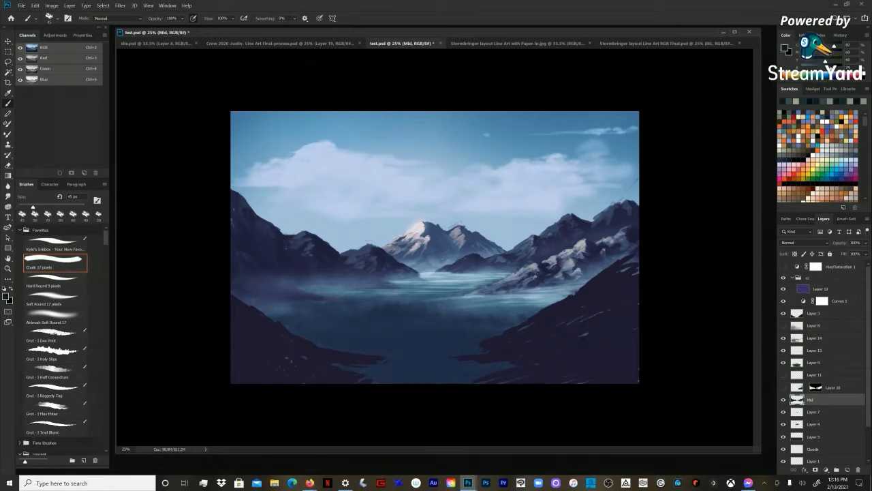
pyautogui.press('[')
pyautogui.keyDown('alt'); pyautogui.click(374, 250); pyautogui.keyUp('alt')
# Step: Sample muted and dark teals, and block rock planes across the far-right peak with the chalk brush enlarged to 70 px
pyautogui.click(616, 203)
pyautogui.keyDown('alt'); pyautogui.click(616, 203); pyautogui.keyUp('alt')
pyautogui.click(616, 203)
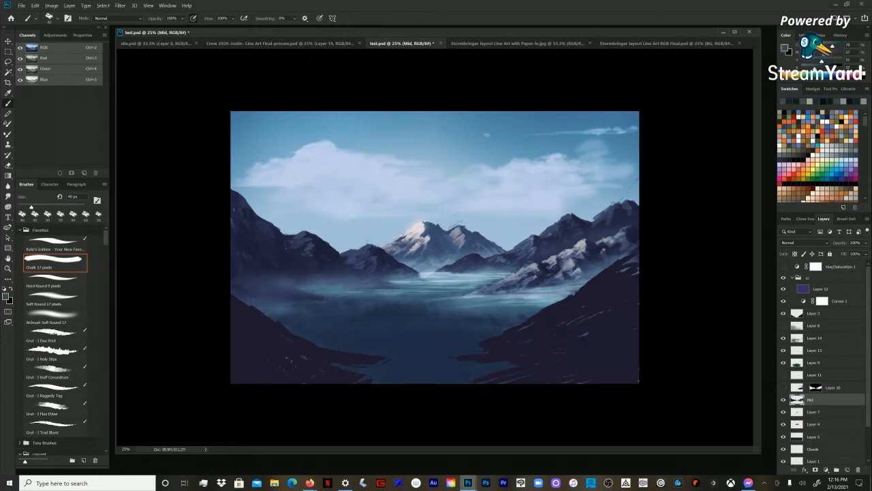
pyautogui.press(']')
pyautogui.press(']')
pyautogui.press(']')
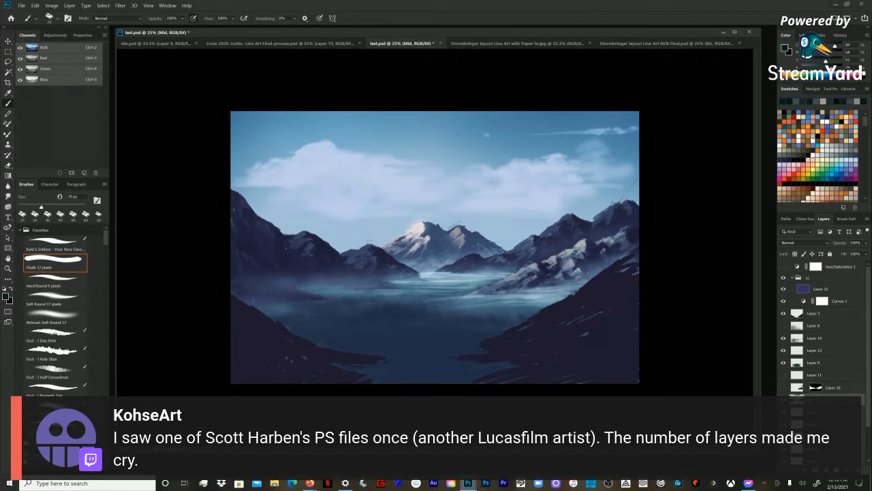
pyautogui.keyDown('alt'); pyautogui.click(617, 203); pyautogui.keyUp('alt')
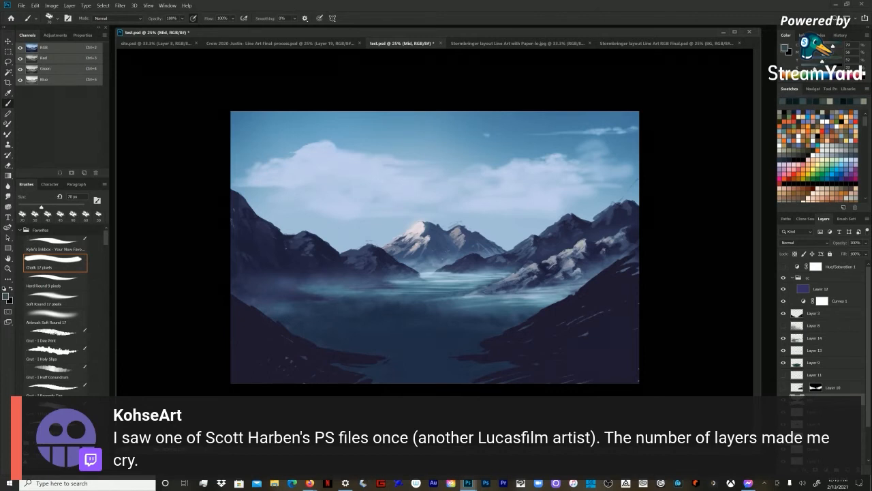
pyautogui.keyDown('alt'); pyautogui.click(600, 218); pyautogui.keyUp('alt')
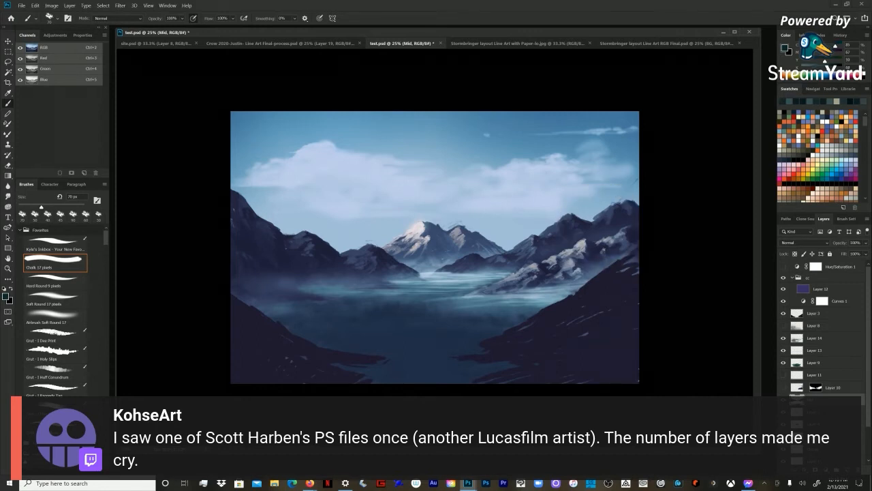
pyautogui.keyDown('alt'); pyautogui.click(612, 216); pyautogui.keyUp('alt')
pyautogui.moveTo(598, 218); pyautogui.dragTo(592, 221)
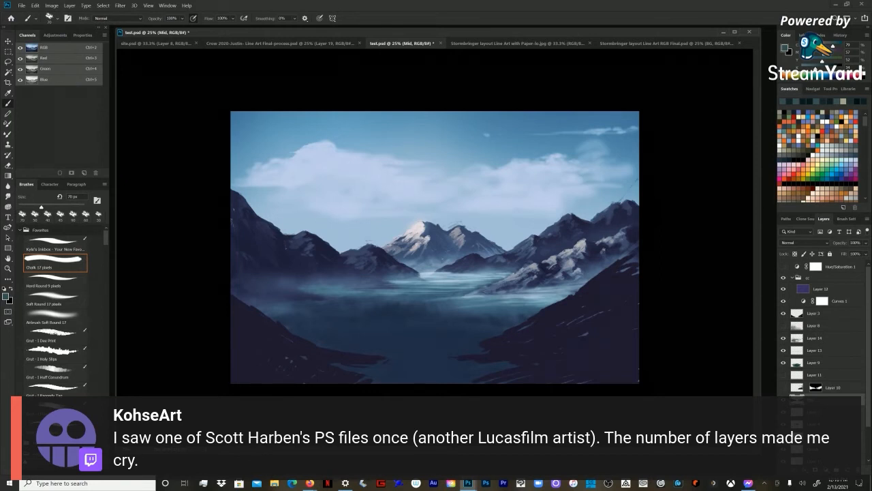
# Step: Refine the far-right peak's central face with 60 px chalk strokes in sampled tones, and return the brush to 70 px
pyautogui.press('[')
pyautogui.keyDown('alt'); pyautogui.click(613, 213); pyautogui.keyUp('alt')
pyautogui.keyDown('alt'); pyautogui.click(620, 216); pyautogui.keyUp('alt')
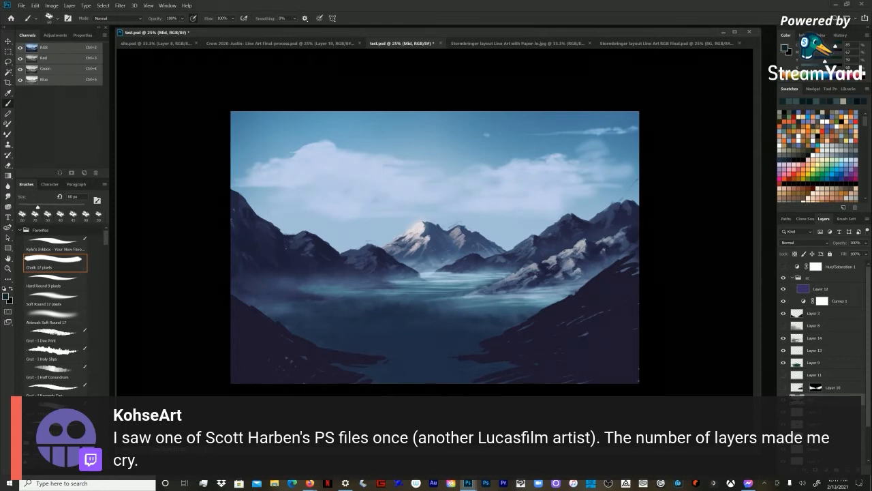
pyautogui.press(']')
pyautogui.keyDown('alt'); pyautogui.click(436, 289); pyautogui.keyUp('alt')
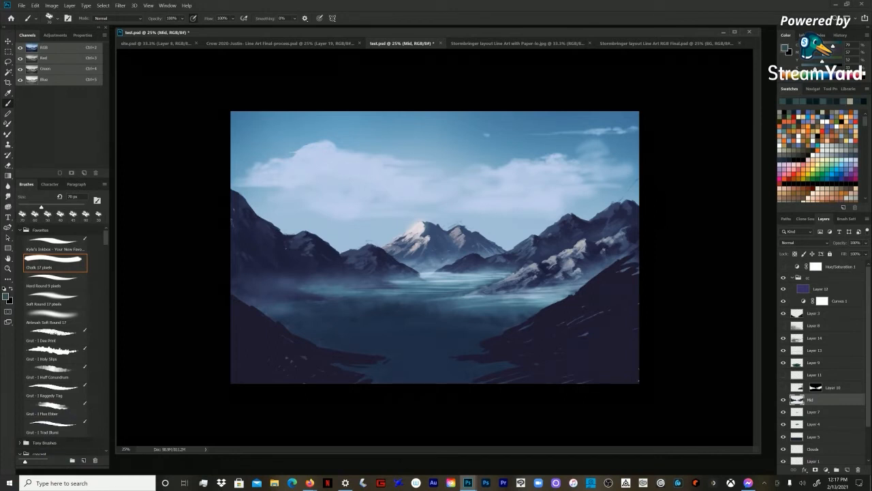
# Step: Resample dark and muted teal tones to shape the far-right peak's summit and flank, reducing the chalk brush to 60 px
pyautogui.keyDown('alt'); pyautogui.click(622, 210); pyautogui.keyUp('alt')
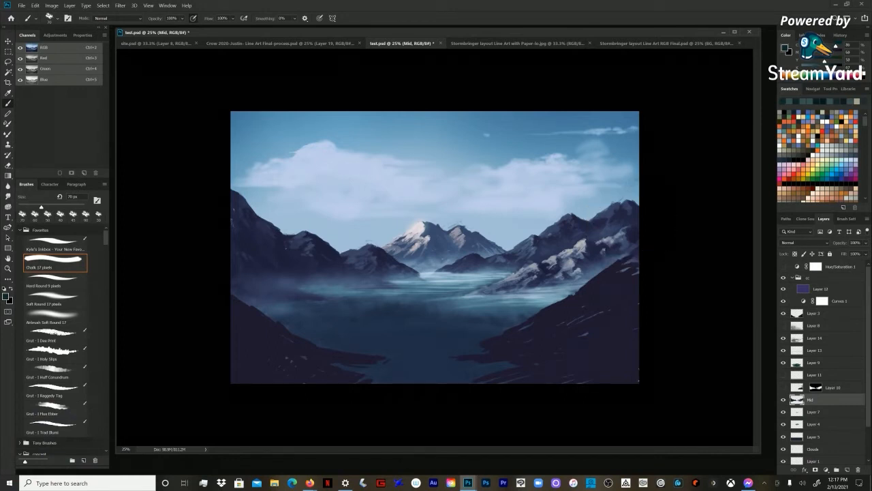
pyautogui.keyDown('alt'); pyautogui.click(599, 221); pyautogui.keyUp('alt')
pyautogui.keyDown('alt'); pyautogui.click(599, 223); pyautogui.keyUp('alt')
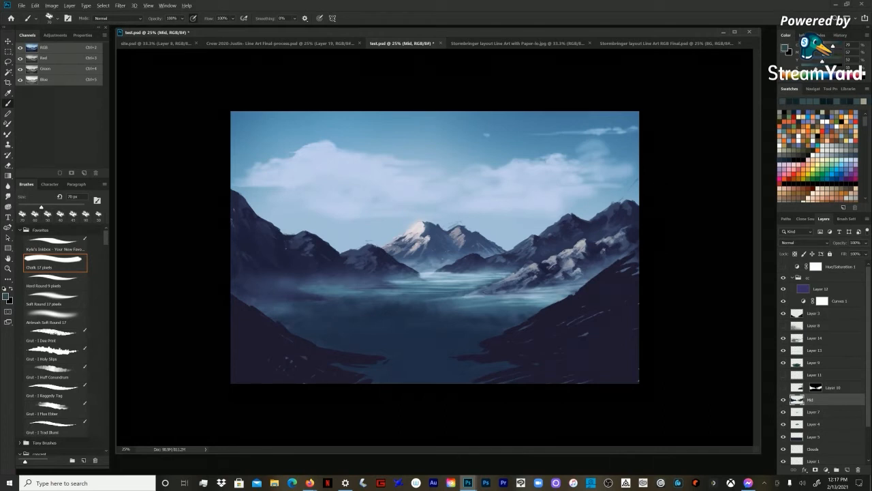
pyautogui.keyDown('alt'); pyautogui.click(619, 217); pyautogui.keyUp('alt')
pyautogui.keyDown('alt'); pyautogui.click(628, 206); pyautogui.keyUp('alt')
pyautogui.press('[')
pyautogui.keyDown('alt'); pyautogui.click(626, 214); pyautogui.keyUp('alt')
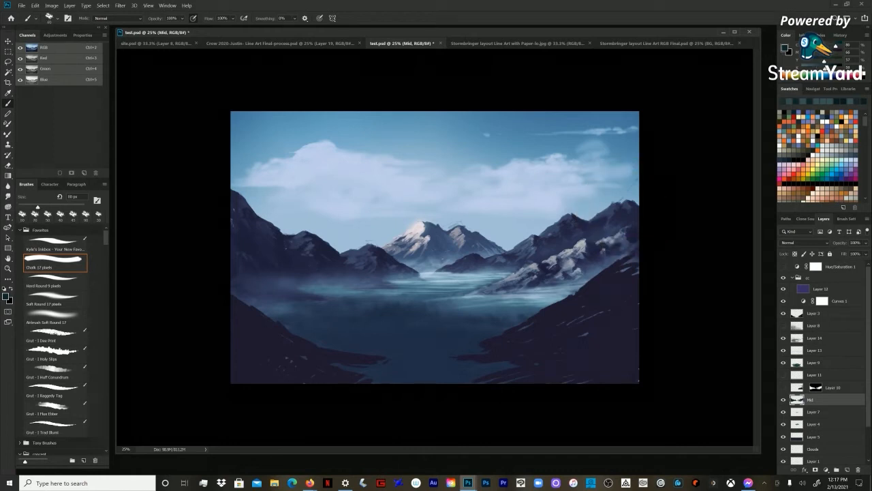
# Step: Paint sampled dark tones on the ridge joining the far-right peak to its left neighbour, varying the chalk brush size and ending at 70 px
pyautogui.keyDown('alt'); pyautogui.click(588, 225); pyautogui.keyUp('alt')
pyautogui.keyDown('alt'); pyautogui.click(584, 226); pyautogui.keyUp('alt')
pyautogui.press(']')
pyautogui.press(']')
pyautogui.keyDown('alt'); pyautogui.click(584, 228); pyautogui.keyUp('alt')
pyautogui.keyDown('alt'); pyautogui.click(569, 216); pyautogui.keyUp('alt')
pyautogui.press('[')
pyautogui.press('[')
pyautogui.keyDown('alt'); pyautogui.click(581, 224); pyautogui.keyUp('alt')
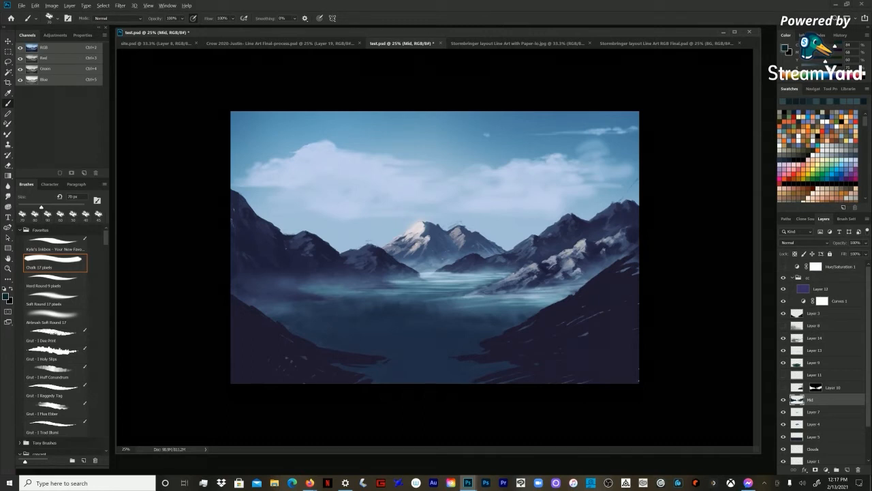
pyautogui.keyDown('alt'); pyautogui.click(591, 228); pyautogui.keyUp('alt')
# Step: Pick a light grey from the right-hand mountain's lit face and add fine highlights to its upper ridge with a 35 px chalk brush
pyautogui.keyDown('alt'); pyautogui.click(531, 258); pyautogui.keyUp('alt')
pyautogui.press('[')
pyautogui.press('[')
pyautogui.keyDown('alt'); pyautogui.click(582, 247); pyautogui.keyUp('alt')
pyautogui.press('[')
pyautogui.press('[')
pyautogui.press('[')
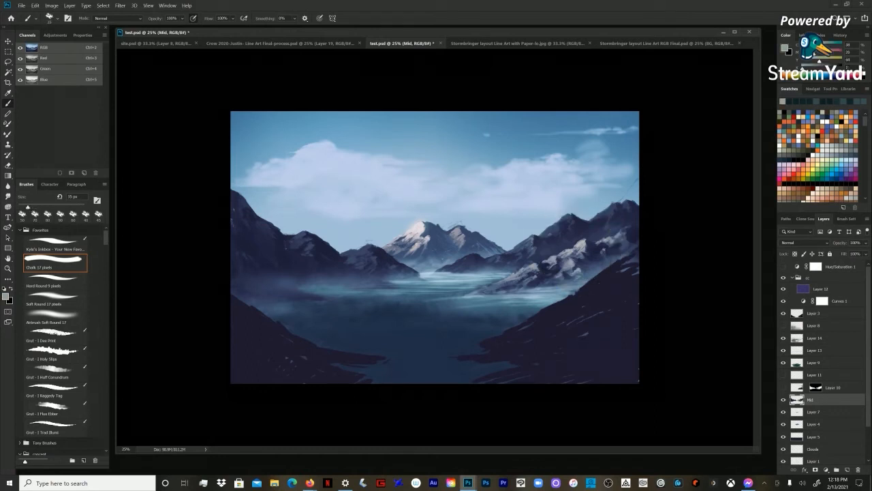
pyautogui.press('[')
pyautogui.press(']')
# Step: Sample a near-black tone above the lit ridge and enlarge the chalk brush past 70 px for the right-hand mountain's shadows
pyautogui.press(']')
pyautogui.press('[')
pyautogui.keyDown('alt'); pyautogui.click(577, 234); pyautogui.keyUp('alt')
pyautogui.press(']')
pyautogui.press(']')
pyautogui.press(']')
pyautogui.press(']')
pyautogui.press(']')
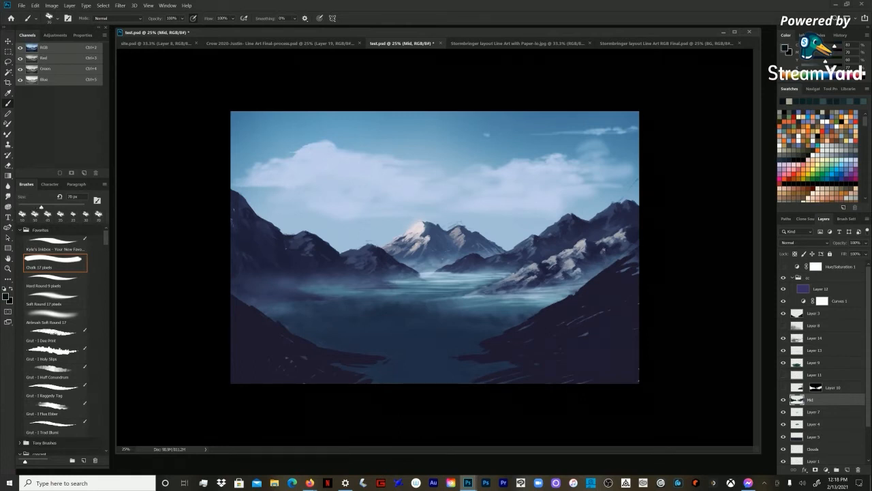
pyautogui.press(']')
# Step: Alternate light blue-grey highlights and near-black shadows on the right-hand mountain's lit ridge, varying the chalk brush around 45 px
pyautogui.press('[')
pyautogui.press('[')
pyautogui.press('[')
pyautogui.press('[')
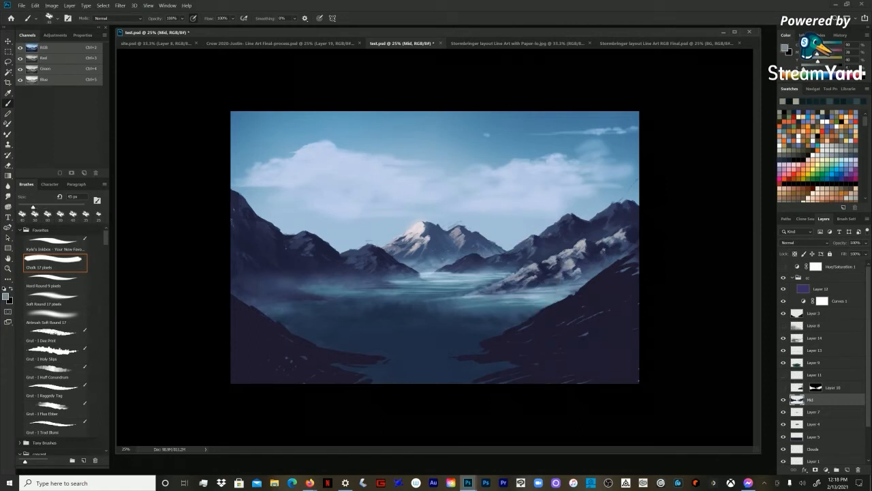
pyautogui.press('[')
pyautogui.press('[')
pyautogui.press('[')
pyautogui.press(']')
# Step: Paint muted teal rock tones on the right-hand slope near the canvas edge at 100 px, and enlarge the chalk brush to 125 px
pyautogui.press(']')
pyautogui.press(']')
pyautogui.press(']')
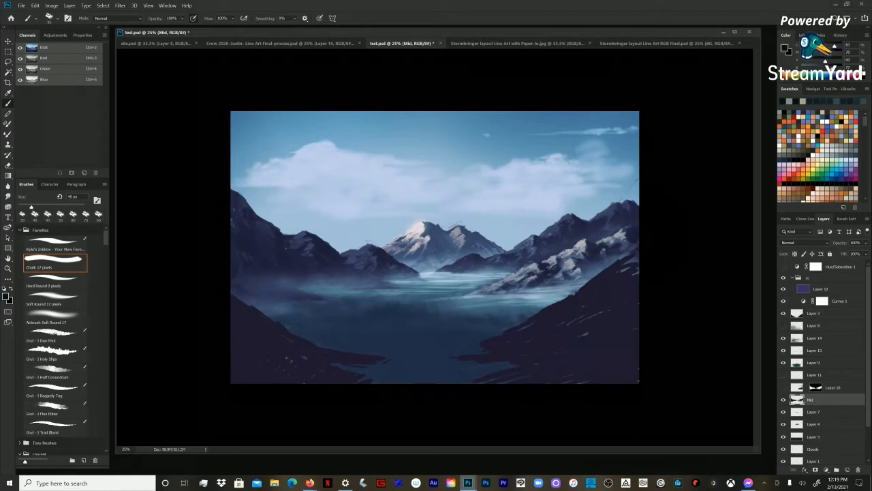
pyautogui.press(']')
pyautogui.press(']')
pyautogui.press(']')
pyautogui.press(']')
pyautogui.press(']')
pyautogui.keyDown('alt'); pyautogui.click(615, 252); pyautogui.keyUp('alt')
pyautogui.keyDown('alt'); pyautogui.click(625, 246); pyautogui.keyUp('alt')
pyautogui.moveTo(636, 235); pyautogui.dragTo(633, 244)
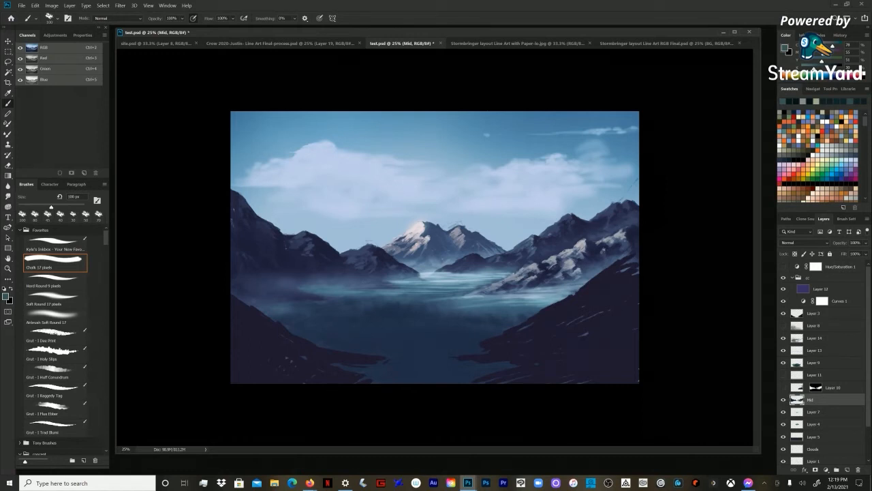
pyautogui.keyDown('alt'); pyautogui.click(603, 232); pyautogui.keyUp('alt')
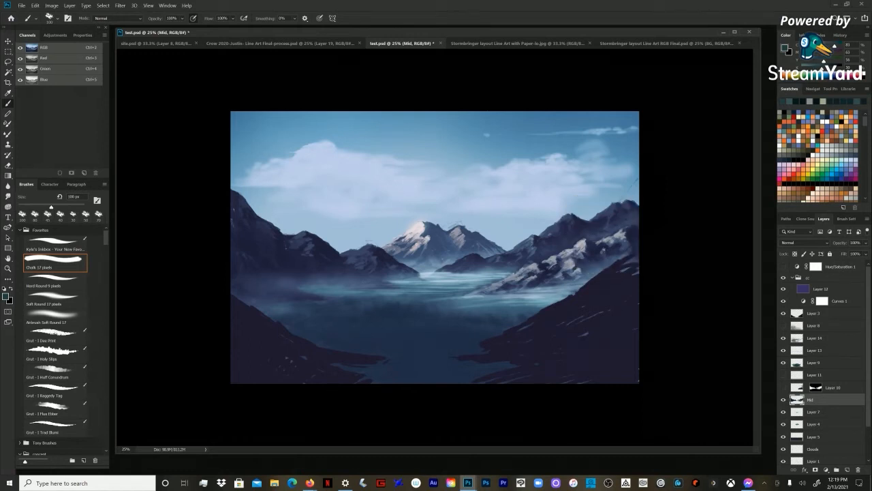
pyautogui.press(']')
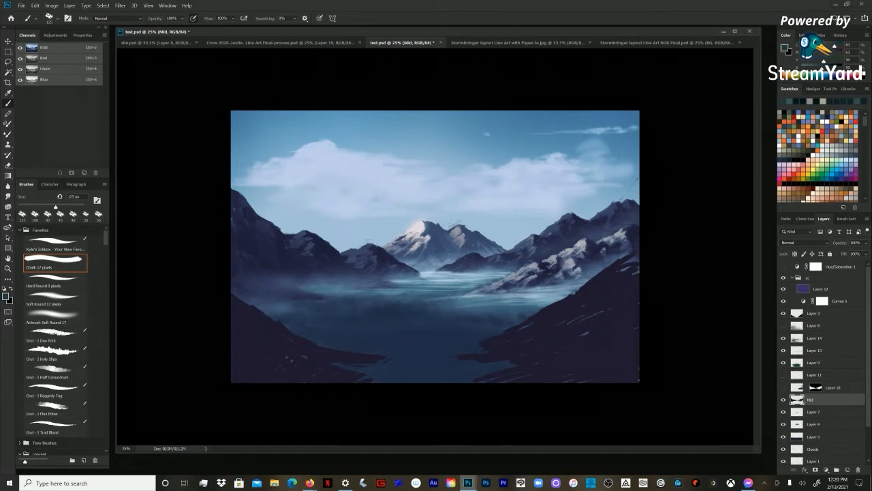
# Step: Reduce the chalk brush to 60 px and touch up the far-right peak's crest with sampled dark and slate-blue tones
pyautogui.press('[')
pyautogui.press('[')
pyautogui.press('[')
pyautogui.press('[')
pyautogui.press('[')
pyautogui.keyDown('alt'); pyautogui.click(631, 206); pyautogui.keyUp('alt')
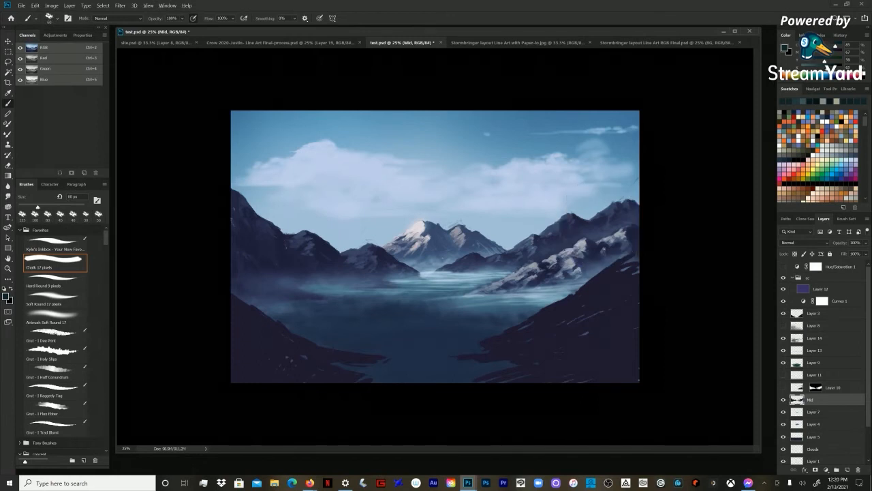
pyautogui.keyDown('alt'); pyautogui.click(606, 205); pyautogui.keyUp('alt')
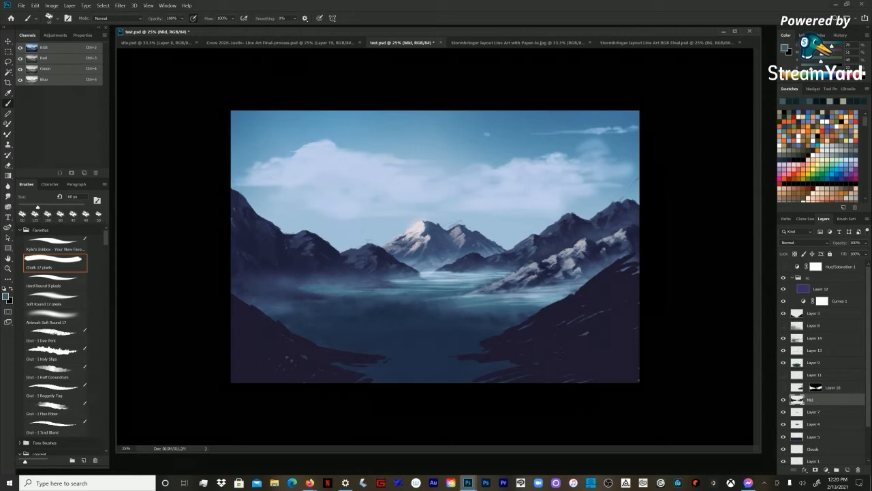
# Step: Continue with the 60 px chalk brush on the right-hand mountains, sampling a muted teal and a lighter teal-grey for the left ridge
pyautogui.press('z')
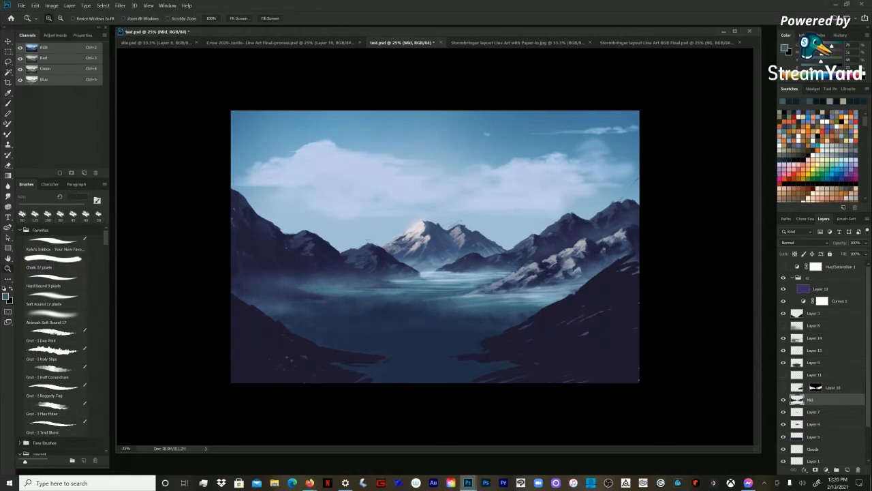
pyautogui.press('b')
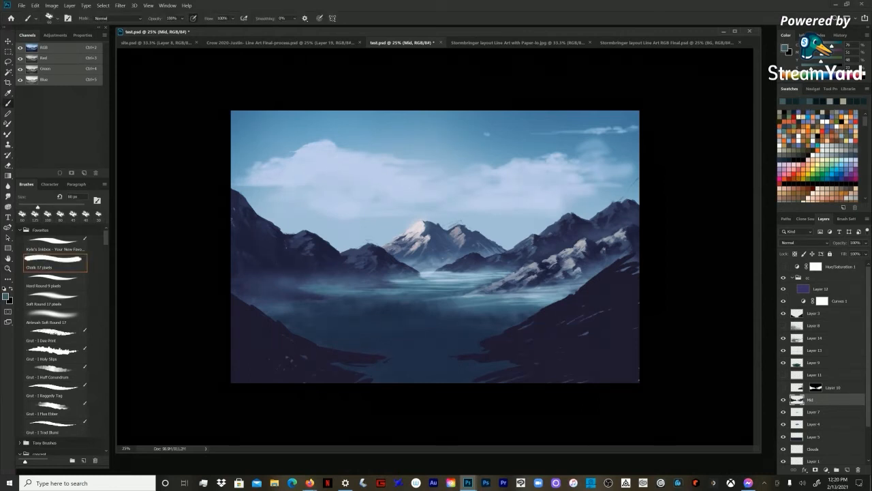
pyautogui.keyDown('alt'); pyautogui.click(572, 262); pyautogui.keyUp('alt')
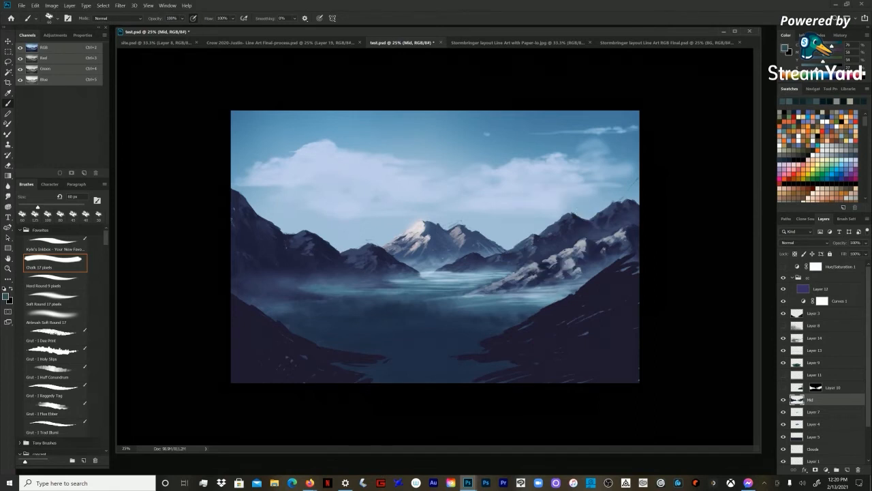
pyautogui.keyDown('alt'); pyautogui.click(533, 238); pyautogui.keyUp('alt')
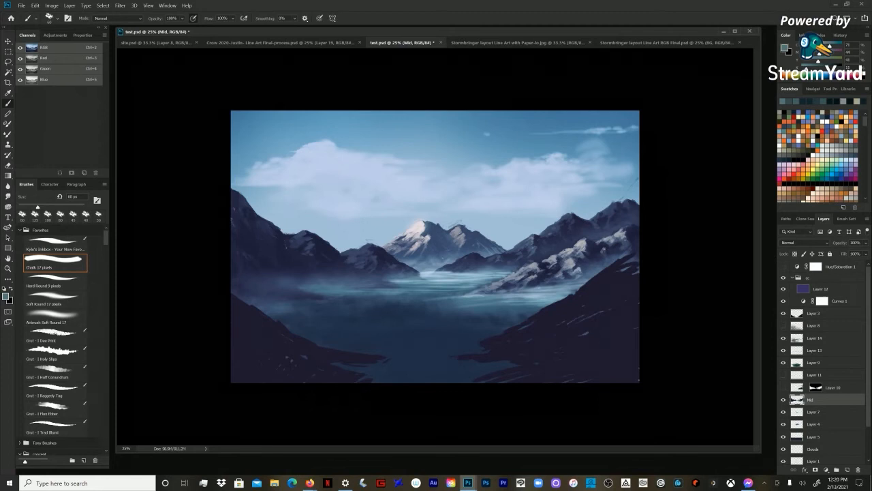
# Step: Reduce the chalk brush to 35 px for finer strokes on the Mid layer
pyautogui.press('[')
pyautogui.press('[')
pyautogui.press('[')
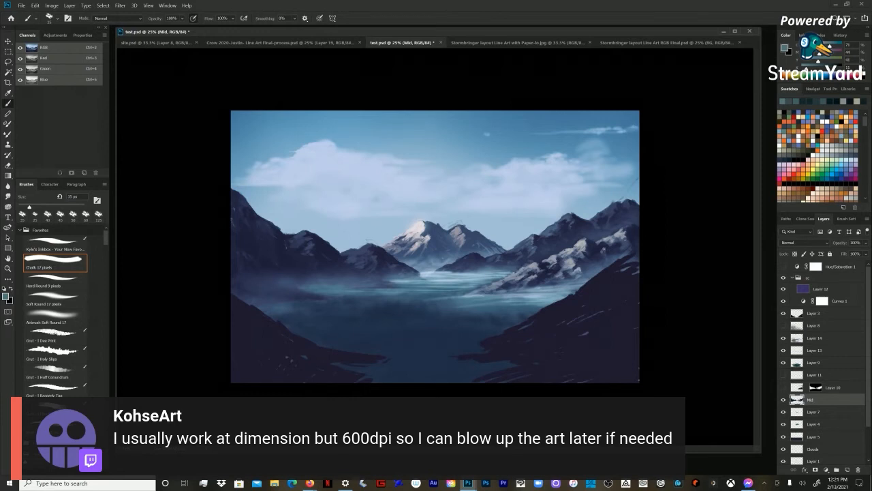
# Step: Compare the whole mountain composition at 25% and 33.3% magnification
pyautogui.press('z')
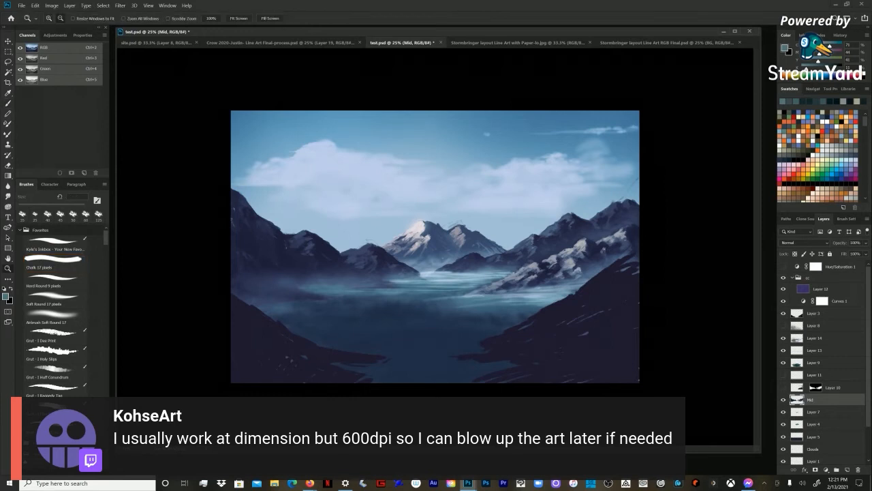
pyautogui.hotkey('ctrl', '-')
pyautogui.hotkey('ctrl', '+')
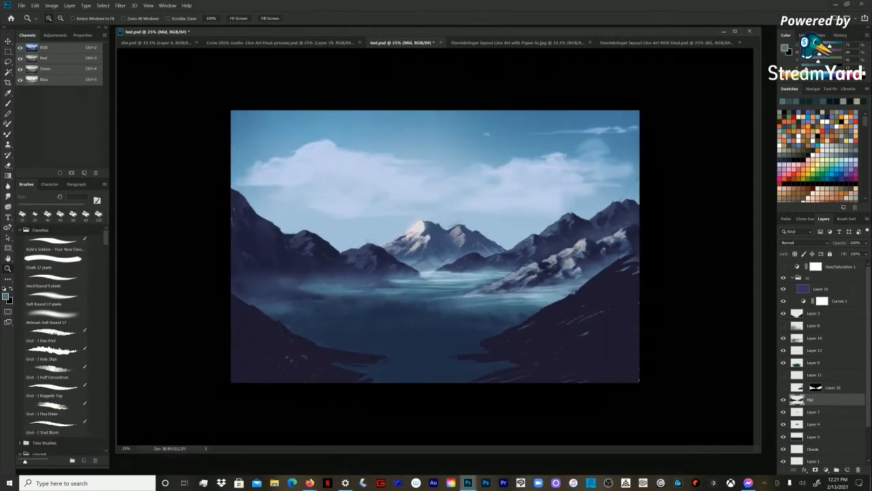
pyautogui.press('b')
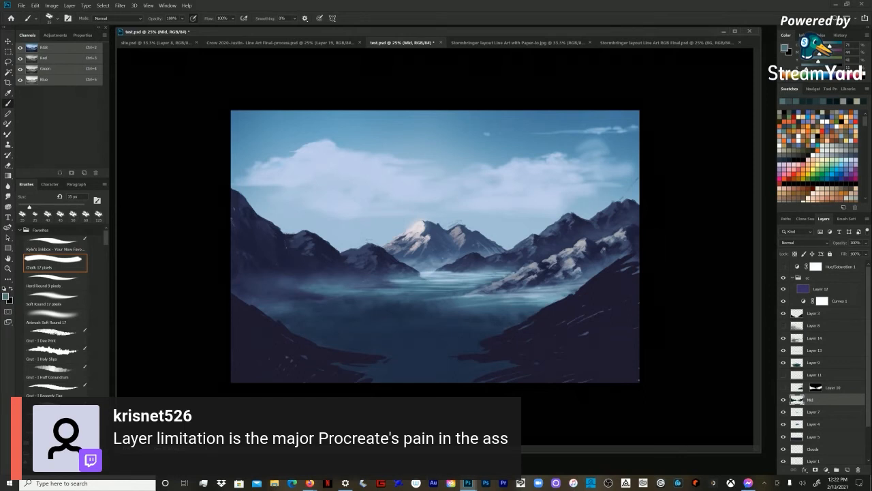
pyautogui.hotkey('ctrl', '+')
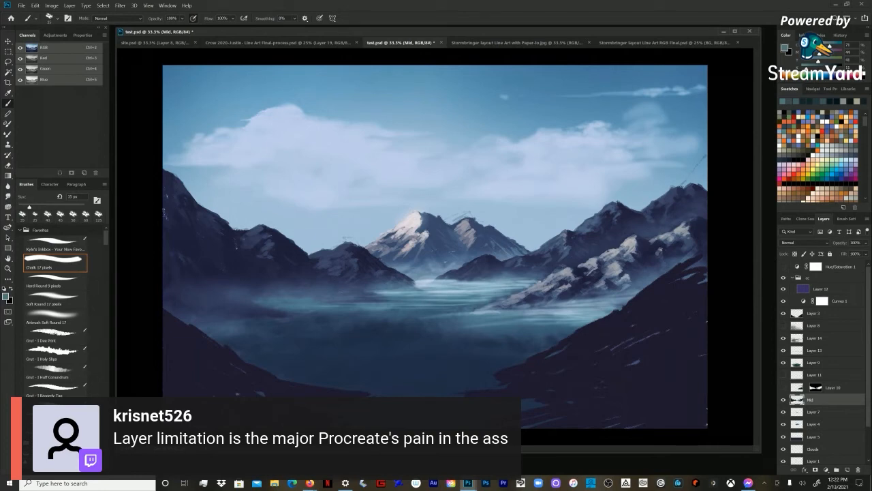
pyautogui.hotkey('ctrl', '-')
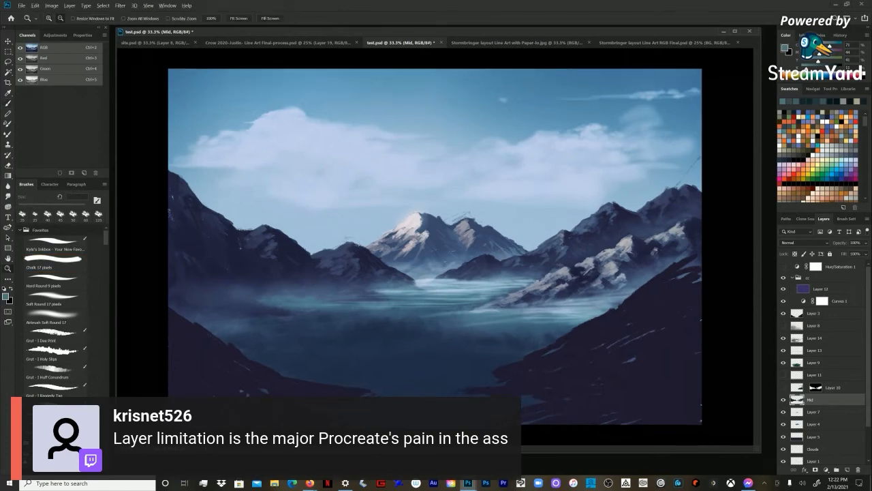
pyautogui.press('b')
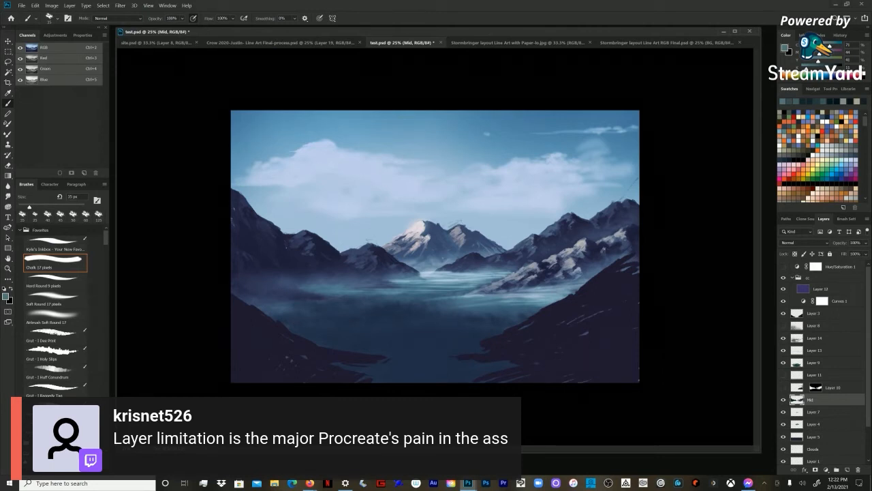
pyautogui.hotkey('ctrl', '+')
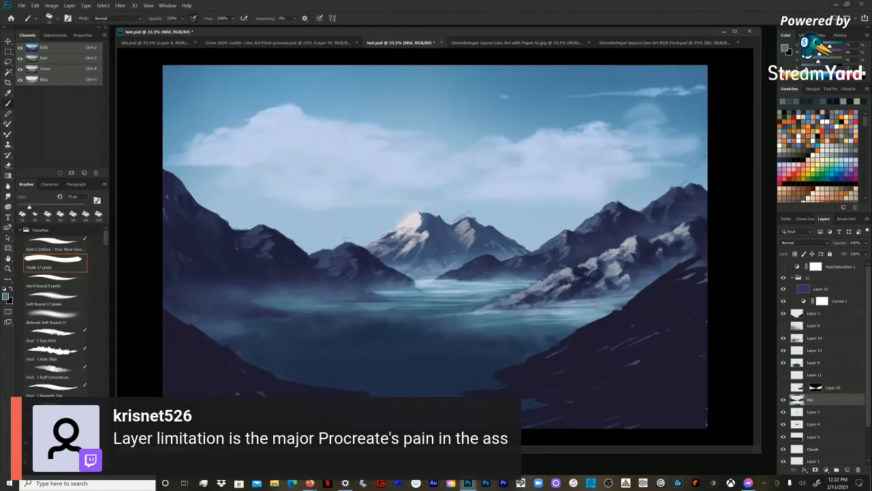
# Step: Paint sampled near-black and dark teal shadows on the right-hand mountain above its lit ridge, varying the chalk brush from 30 to 45 px
pyautogui.press('[')
pyautogui.keyDown('alt'); pyautogui.click(644, 242); pyautogui.keyUp('alt')
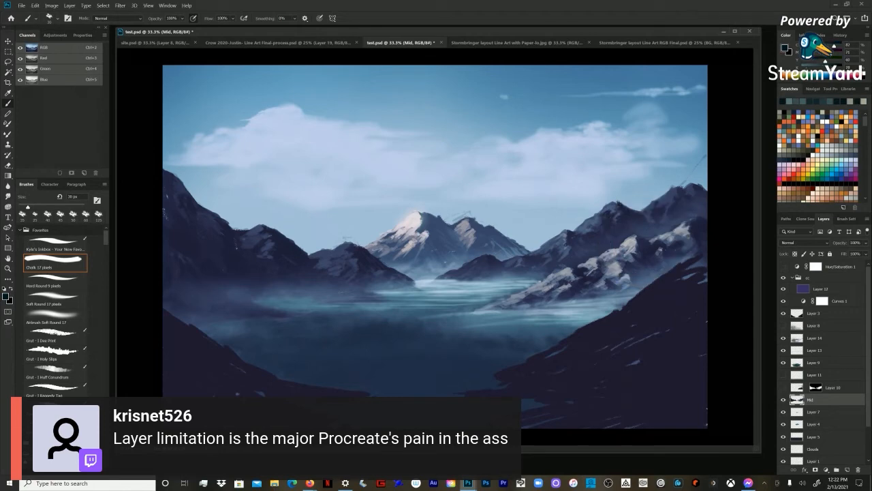
pyautogui.keyDown('alt'); pyautogui.click(644, 242); pyautogui.keyUp('alt')
pyautogui.press(']')
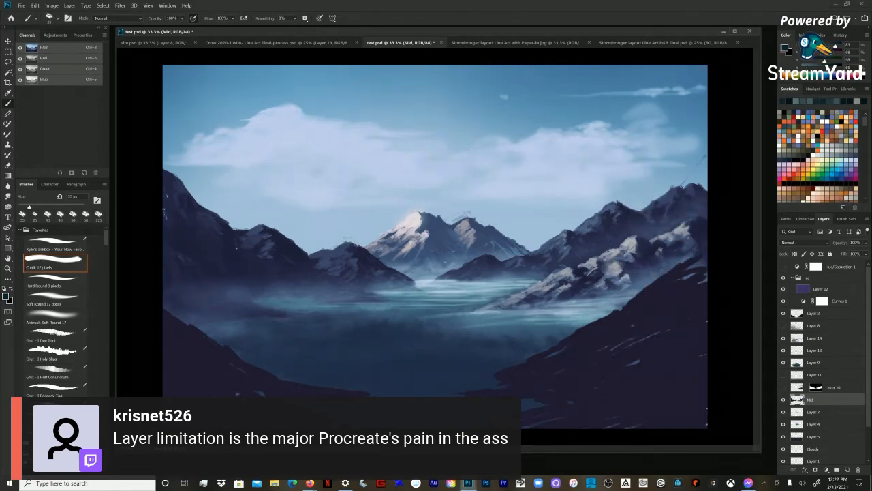
pyautogui.press(']')
pyautogui.keyDown('alt'); pyautogui.click(648, 234); pyautogui.keyUp('alt')
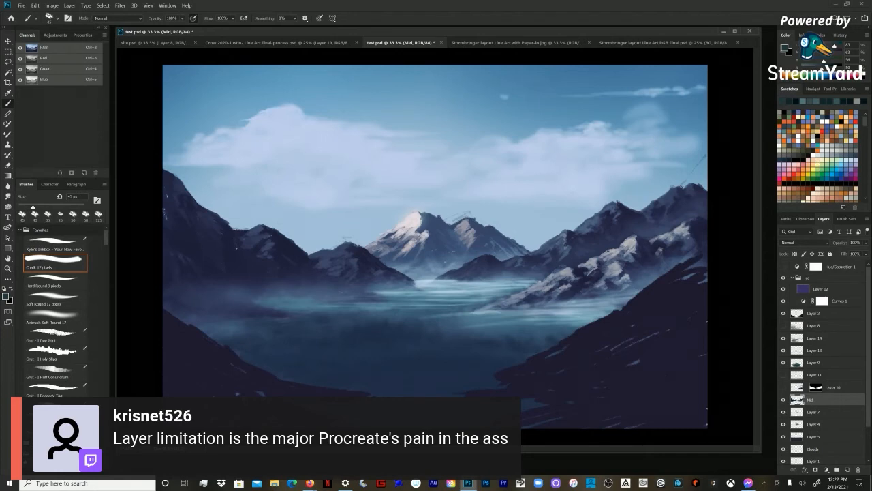
pyautogui.keyDown('alt'); pyautogui.click(642, 259); pyautogui.keyUp('alt')
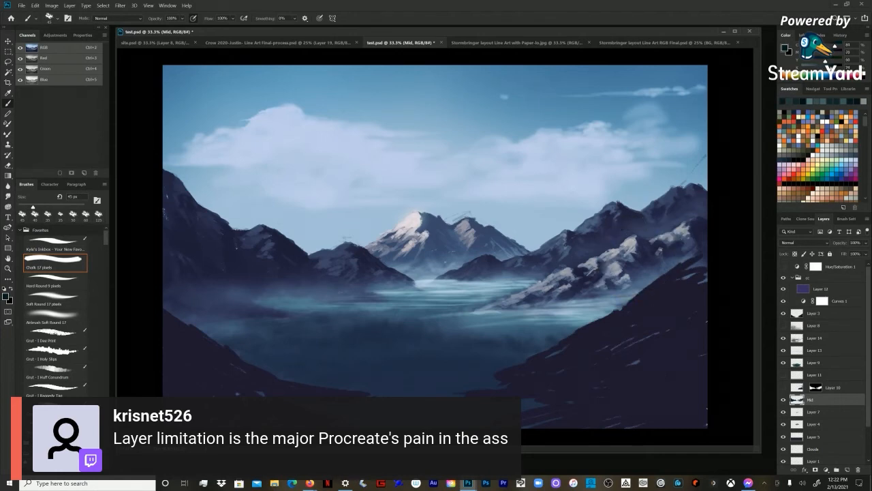
# Step: Paint dark slate tones on the far-right slope near the canvas edge at 50 px, and reduce the chalk brush to 45 px
pyautogui.press(']')
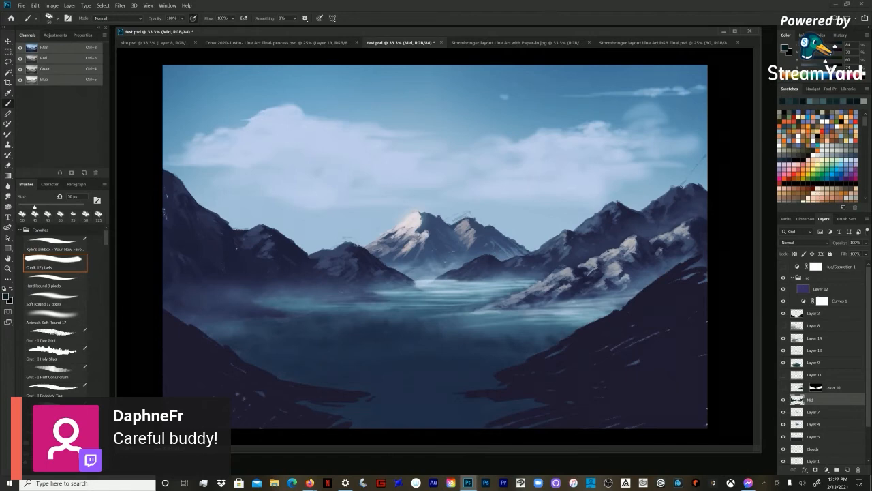
pyautogui.keyDown('alt'); pyautogui.click(697, 235); pyautogui.keyUp('alt')
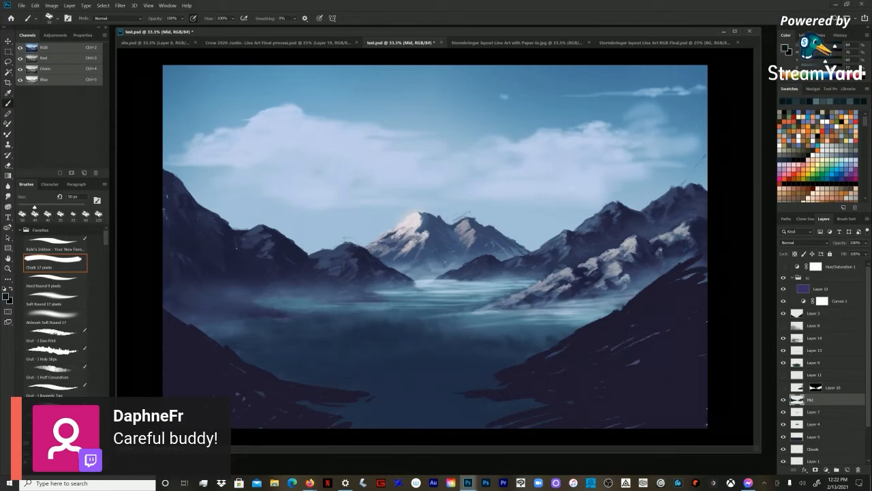
pyautogui.keyDown('alt'); pyautogui.click(705, 248); pyautogui.keyUp('alt')
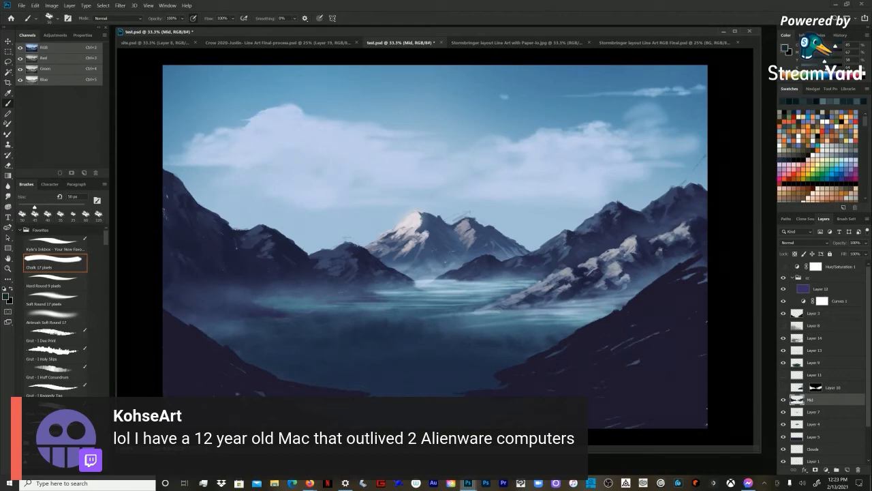
pyautogui.hotkey('ctrl', '-')
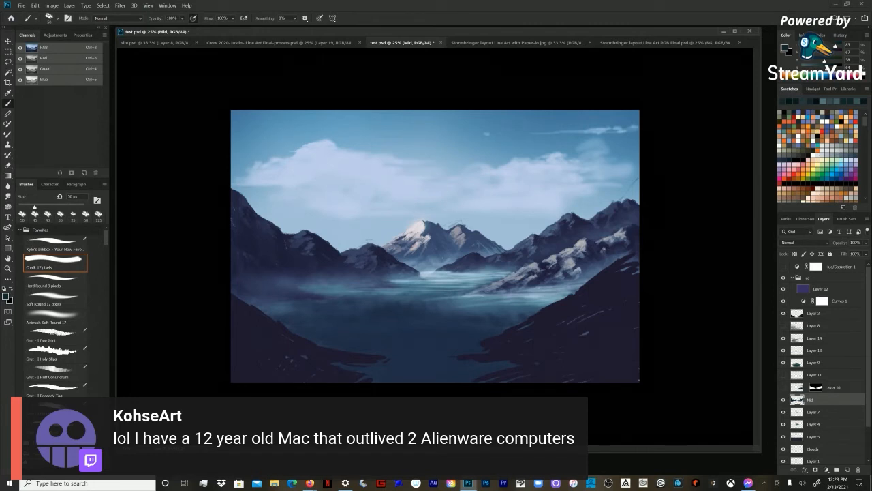
pyautogui.hotkey('ctrl', '+')
pyautogui.press('[')
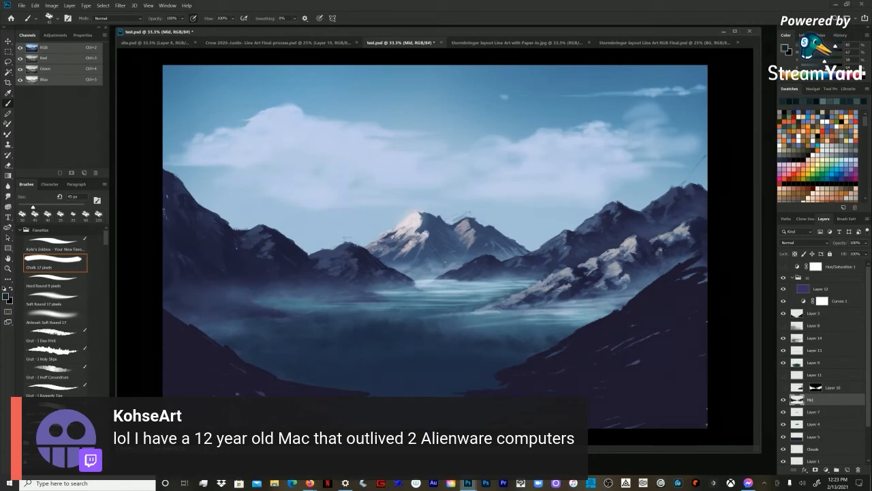
# Step: Sample a light grey from the right-hand mountain's lit ridge and touch up its rock highlights with the chalk brush at about 35 px
pyautogui.hotkey('ctrl', 'space')
pyautogui.hotkey('ctrl', '-')
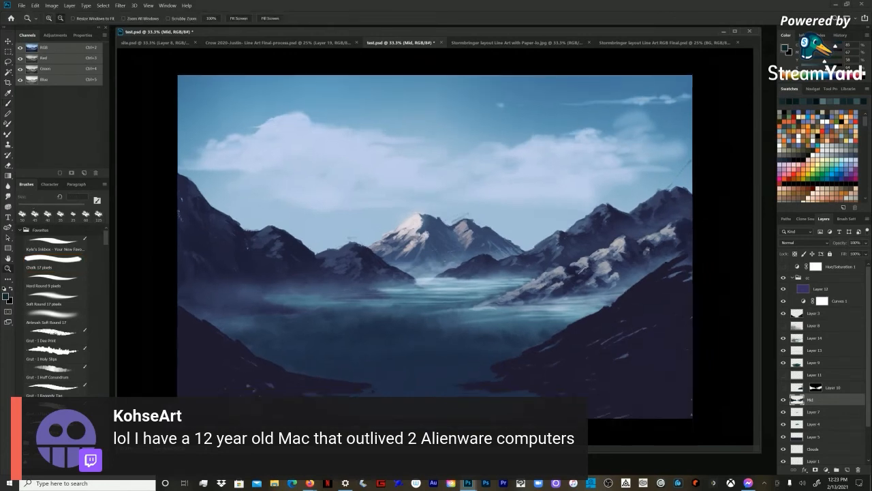
pyautogui.hotkey('ctrl', '+')
pyautogui.press('[')
pyautogui.keyDown('alt'); pyautogui.click(611, 249); pyautogui.keyUp('alt')
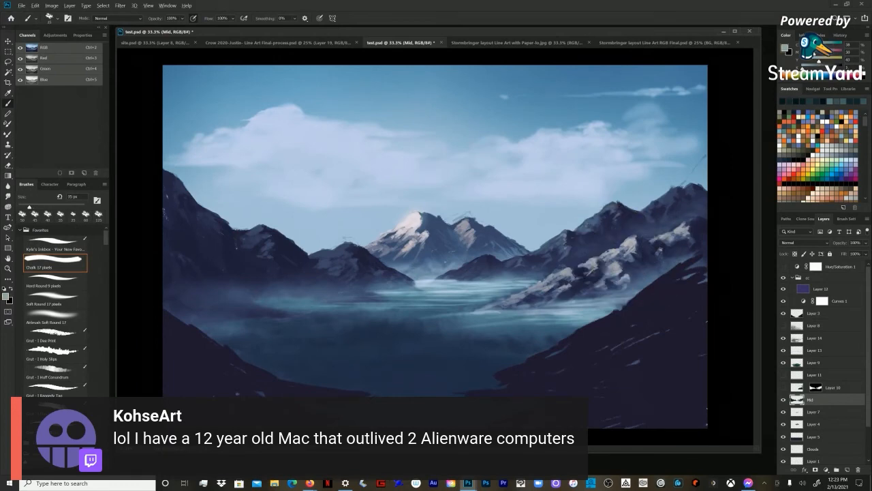
pyautogui.press('[')
pyautogui.keyDown('alt'); pyautogui.click(599, 263); pyautogui.keyUp('alt')
# Step: Paint the crest of the second mountain on the left with sampled slate-blue and near-black tones using a 50 px chalk brush
pyautogui.press(']')
pyautogui.press(']')
pyautogui.press(']')
pyautogui.keyDown('alt'); pyautogui.click(258, 233); pyautogui.keyUp('alt')
pyautogui.moveTo(241, 229); pyautogui.dragTo(256, 223)
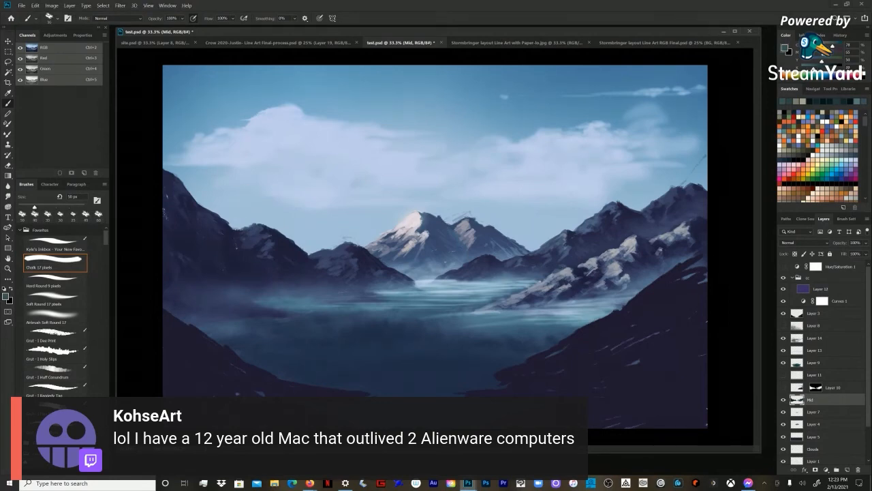
pyautogui.keyDown('alt'); pyautogui.click(279, 234); pyautogui.keyUp('alt')
pyautogui.keyDown('alt'); pyautogui.click(254, 227); pyautogui.keyUp('alt')
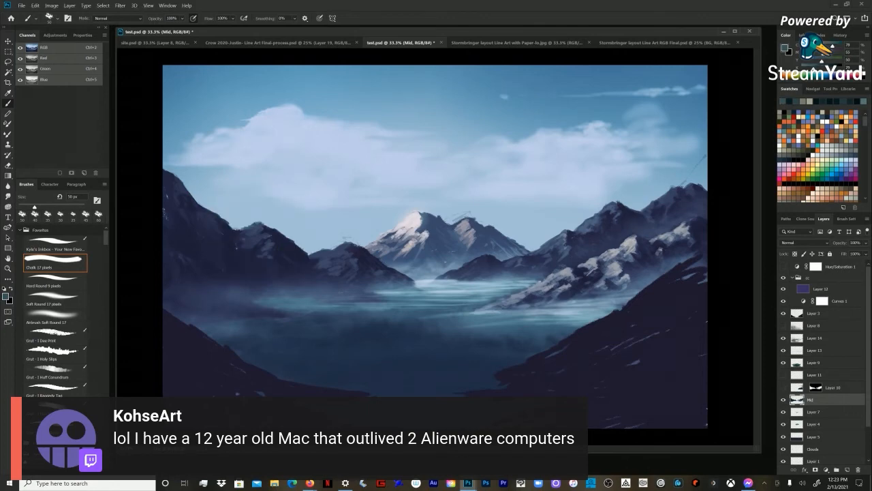
pyautogui.keyDown('alt'); pyautogui.click(260, 236); pyautogui.keyUp('alt')
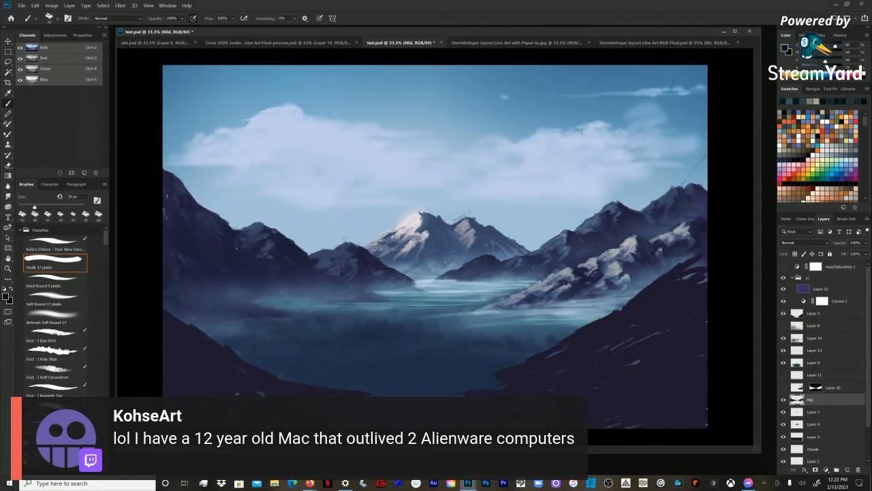
# Step: Work slate-blue and near-black tones into the second left mountain's upper slope, varying the chalk brush between 80 and 50 px
pyautogui.press(']')
pyautogui.press(']')
pyautogui.press(']')
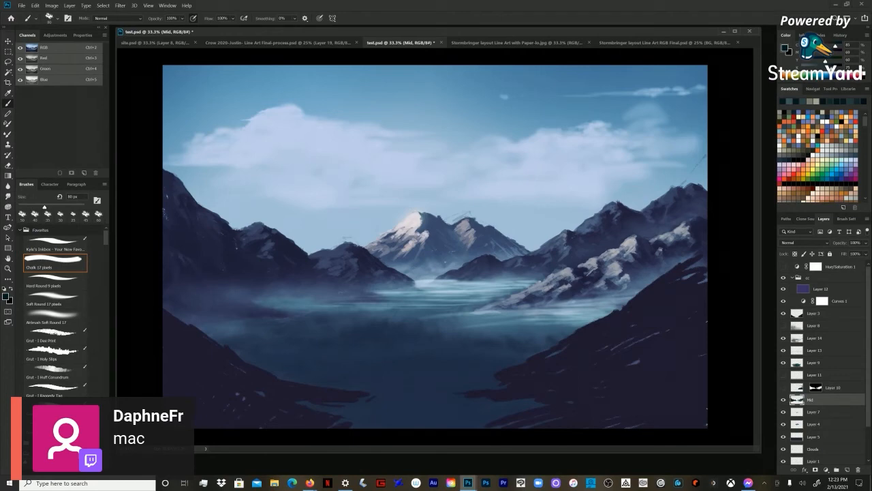
pyautogui.keyDown('alt'); pyautogui.click(254, 230); pyautogui.keyUp('alt')
pyautogui.press('[')
pyautogui.press('[')
pyautogui.press('[')
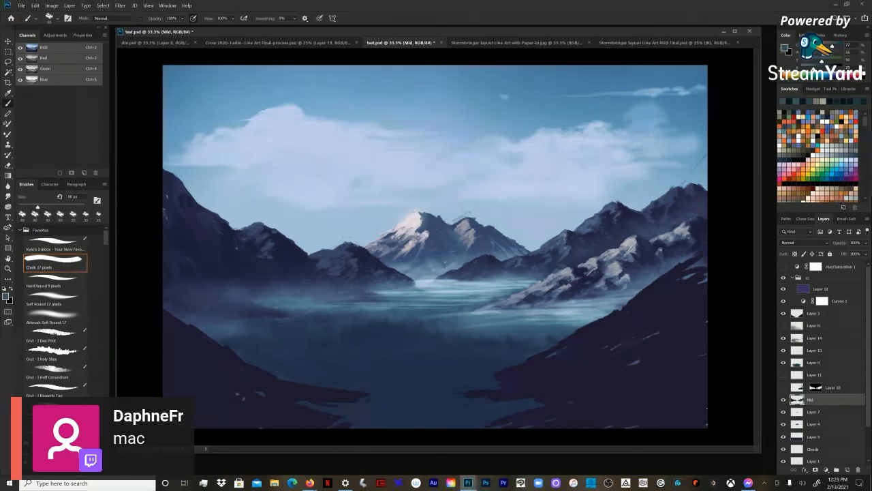
pyautogui.keyDown('alt'); pyautogui.click(257, 249); pyautogui.keyUp('alt')
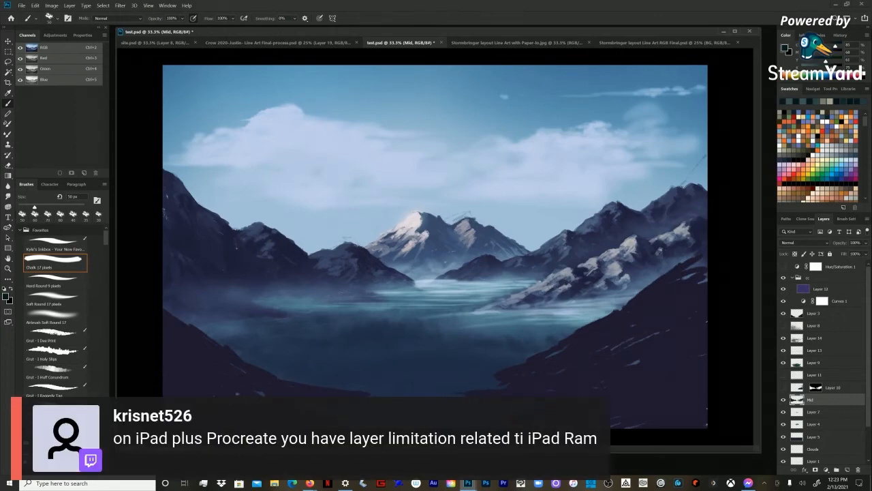
# Step: Sample a near-black tone from the second left mountain's lower slope for shading, and adjust the chalk brush to 70 px
pyautogui.keyDown('alt'); pyautogui.click(312, 273); pyautogui.keyUp('alt')
pyautogui.press(']')
pyautogui.press(']')
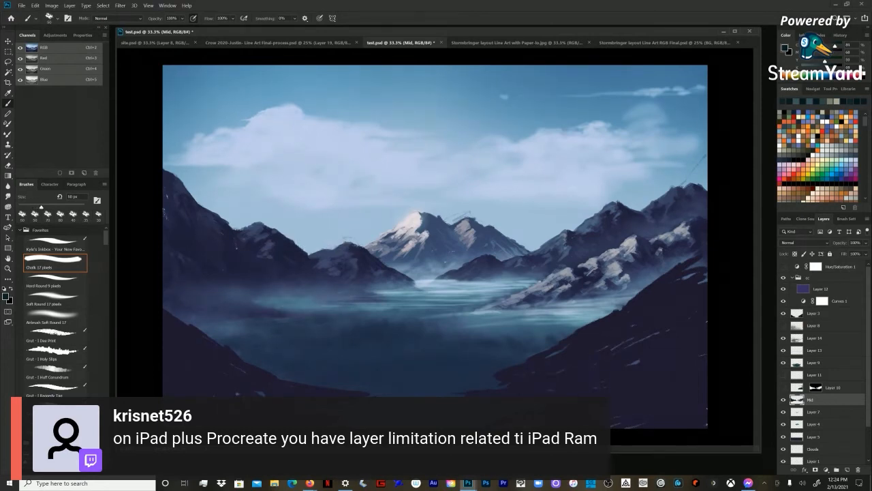
pyautogui.press(']')
pyautogui.press(']')
pyautogui.press(']')
pyautogui.press(']')
pyautogui.press('[')
pyautogui.press('[')
pyautogui.press('[')
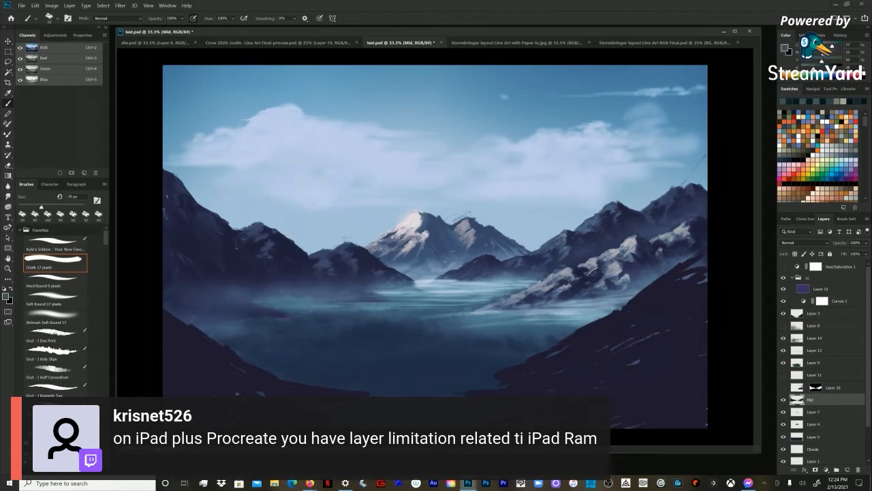
# Step: Alternate muted slate and near-black rock strokes down the second left mountain's slope, varying the chalk brush around 60 to 70 px
pyautogui.keyDown('alt'); pyautogui.click(273, 247); pyautogui.keyUp('alt')
pyautogui.moveTo(318, 266); pyautogui.dragTo(323, 271)
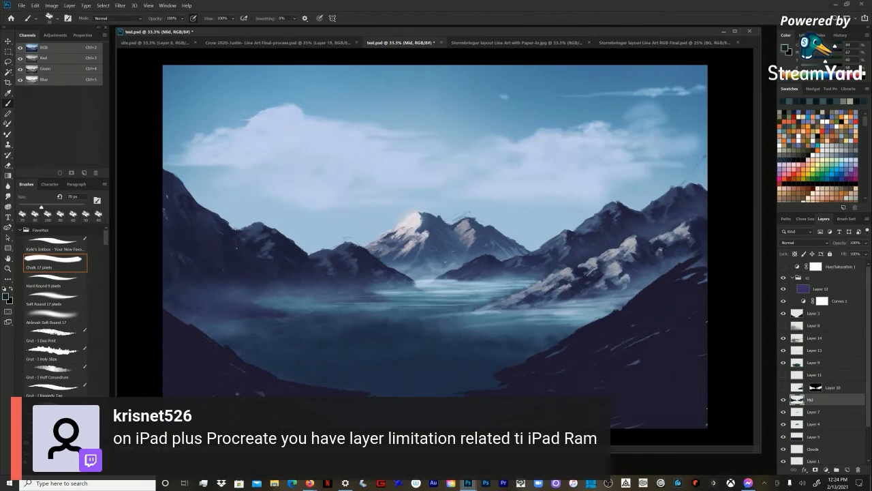
pyautogui.keyDown('alt'); pyautogui.click(278, 240); pyautogui.keyUp('alt')
pyautogui.press('[')
pyautogui.press('[')
pyautogui.press(']')
pyautogui.press(']')
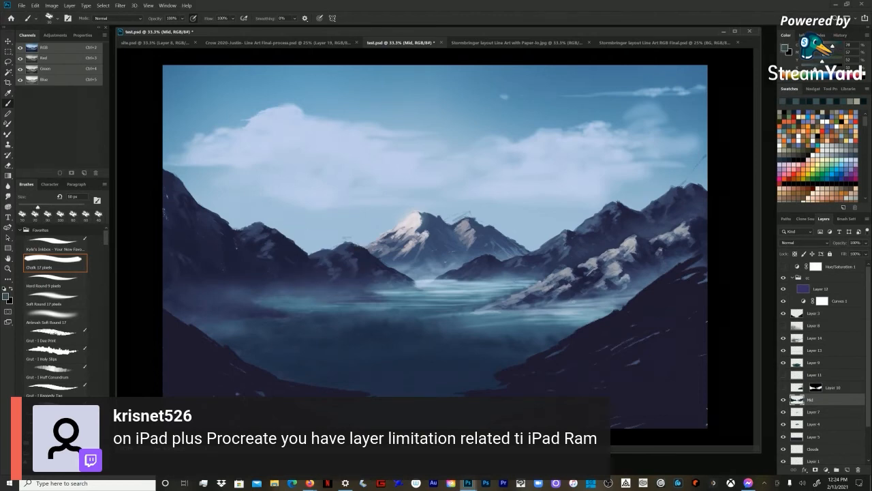
# Step: Extend dark rock tones from the second left mountain onto the small peak beside it, using the chalk brush at 70 and 80 px
pyautogui.keyDown('alt'); pyautogui.click(278, 246); pyautogui.keyUp('alt')
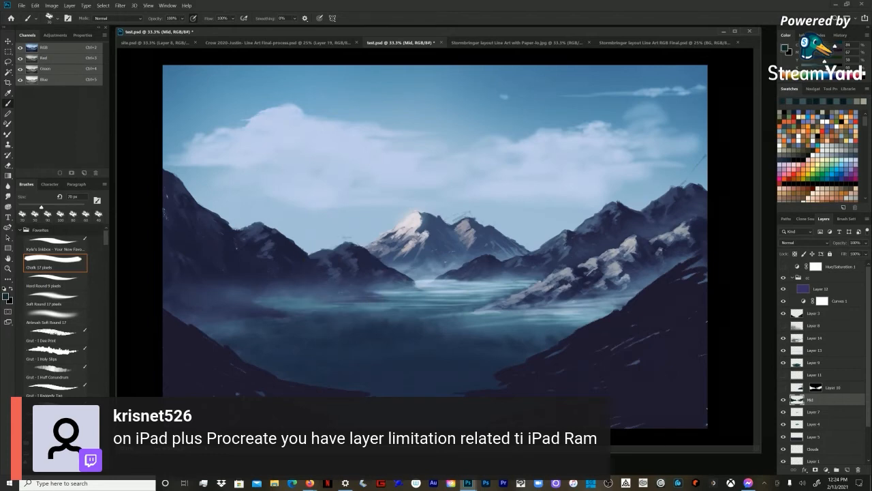
pyautogui.keyDown('alt'); pyautogui.click(342, 270); pyautogui.keyUp('alt')
pyautogui.keyDown('alt'); pyautogui.click(317, 286); pyautogui.keyUp('alt')
pyautogui.press(']')
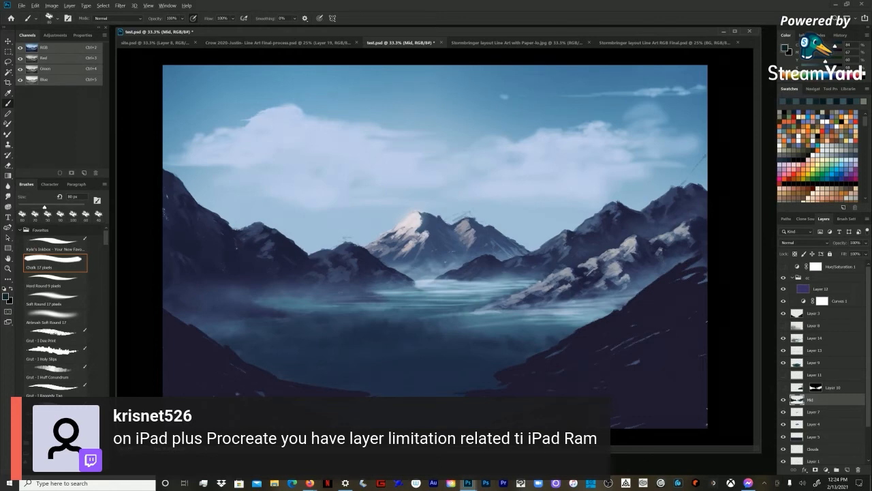
pyautogui.keyDown('alt'); pyautogui.click(333, 256); pyautogui.keyUp('alt')
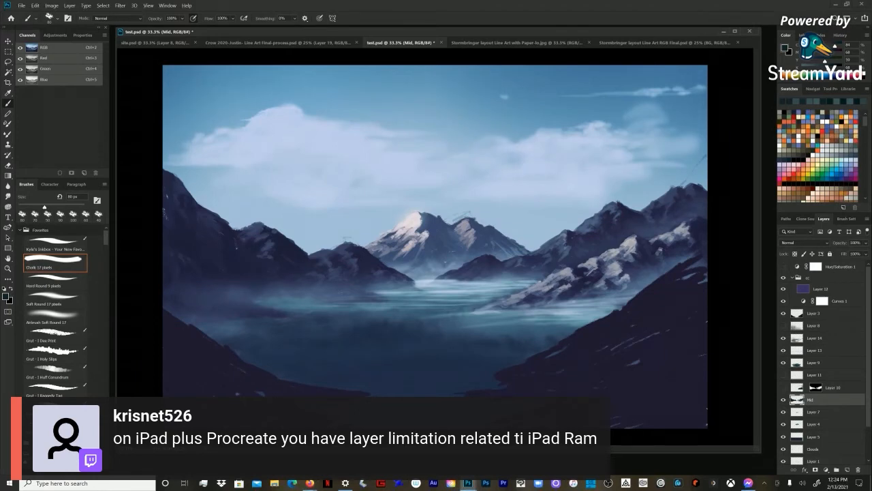
# Step: Paint slate-blue light and near-black shadow on the small left-centre peak's face, reducing the chalk brush to 70 px
pyautogui.press(']')
pyautogui.press(']')
pyautogui.keyDown('alt'); pyautogui.click(364, 252); pyautogui.keyUp('alt')
pyautogui.press('[')
pyautogui.keyDown('alt'); pyautogui.click(378, 272); pyautogui.keyUp('alt')
pyautogui.press('[')
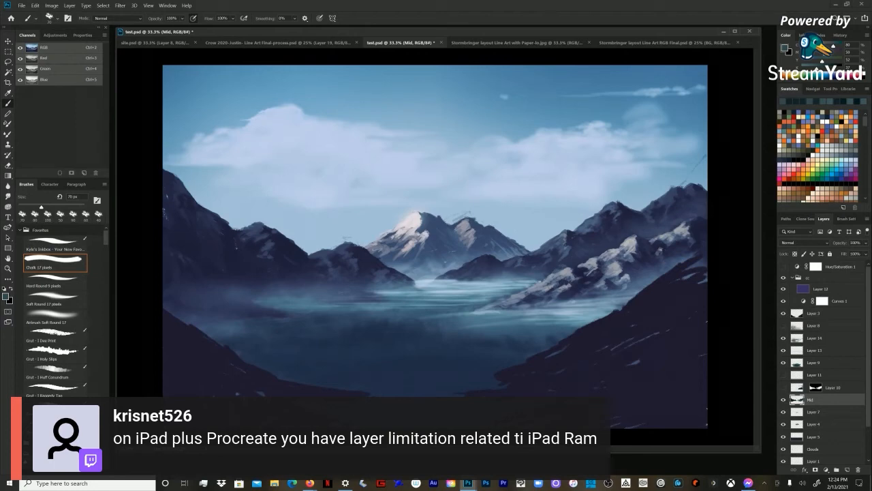
pyautogui.keyDown('alt'); pyautogui.click(366, 276); pyautogui.keyUp('alt')
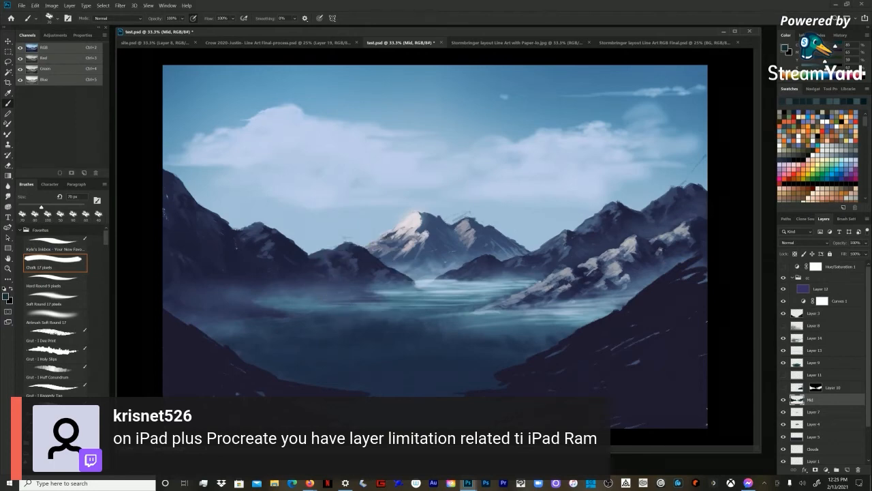
pyautogui.keyDown('alt'); pyautogui.click(362, 273); pyautogui.keyUp('alt')
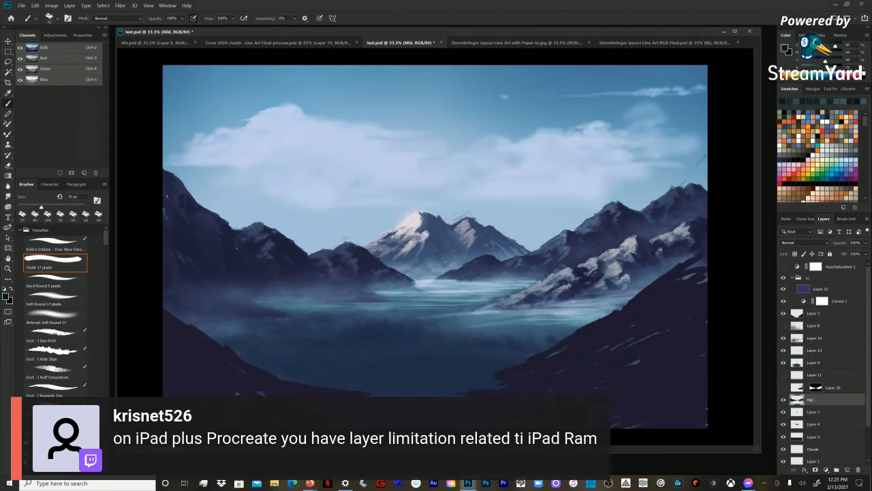
# Step: Touch up the small left-centre peak and the left mountain's slope with slate rock tones, using the chalk brush at 60 px
pyautogui.keyDown('alt'); pyautogui.click(379, 271); pyautogui.keyUp('alt')
pyautogui.press('[')
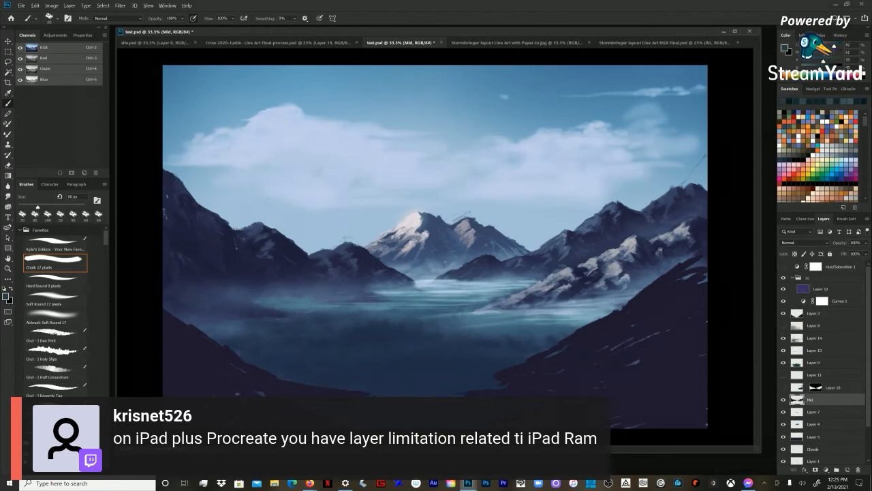
pyautogui.keyDown('alt'); pyautogui.click(379, 272); pyautogui.keyUp('alt')
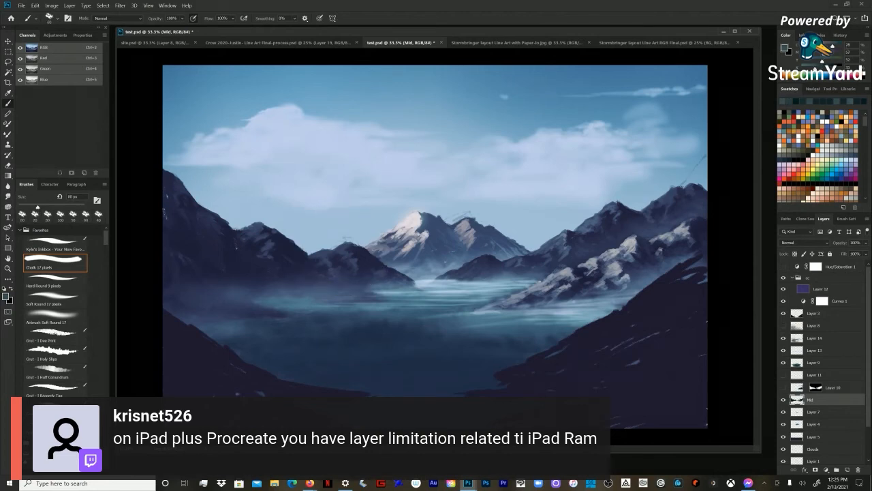
pyautogui.keyDown('alt'); pyautogui.click(203, 214); pyautogui.keyUp('alt')
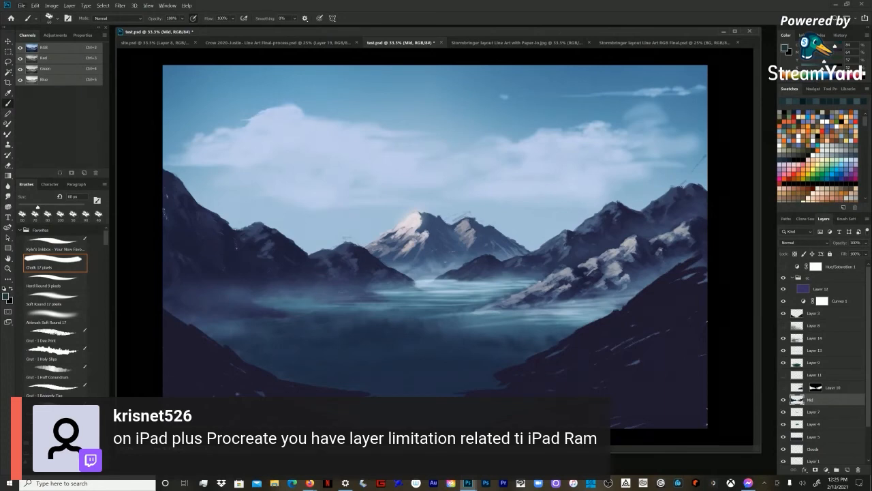
# Step: Sample tones from the right mountain and touch up its rock shading, reducing the chalk brush to 45 px
pyautogui.keyDown('alt'); pyautogui.click(591, 227); pyautogui.keyUp('alt')
pyautogui.press('[')
pyautogui.press('[')
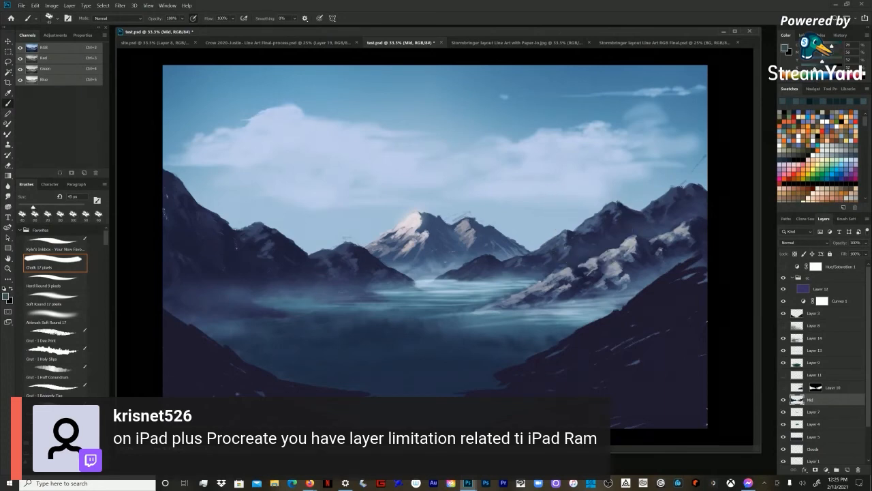
pyautogui.keyDown('alt'); pyautogui.click(595, 228); pyautogui.keyUp('alt')
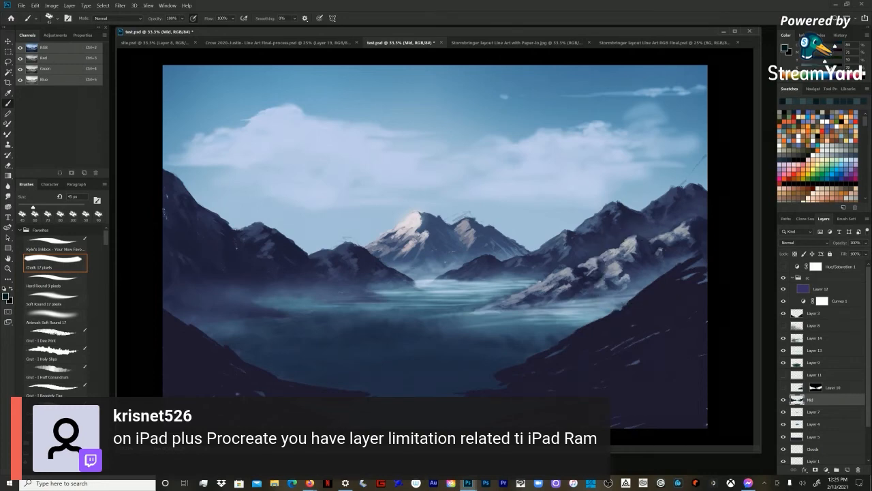
# Step: Check the painting's values in grayscale by toggling the Hue/Saturation 1 adjustment layer on and off
pyautogui.click(784, 267)
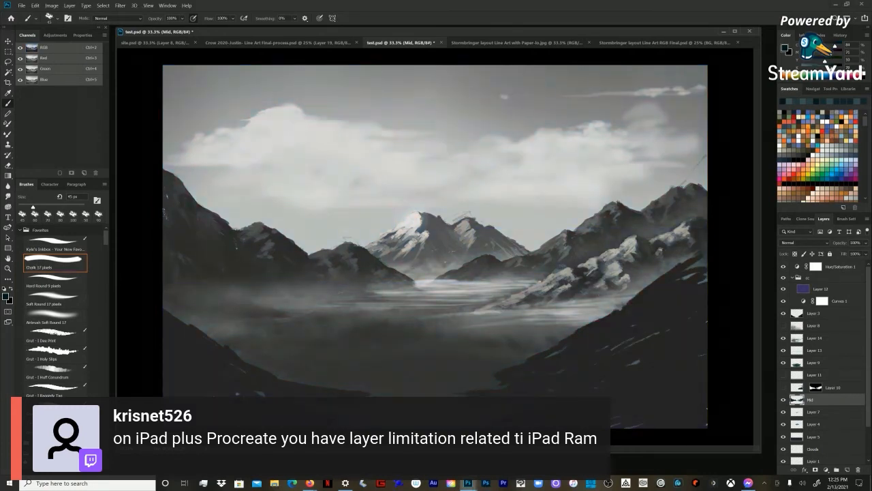
pyautogui.click(783, 267)
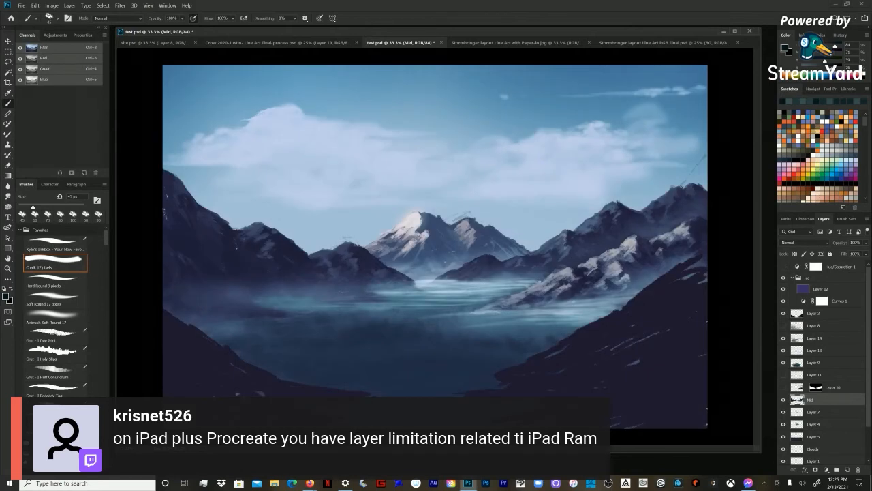
pyautogui.click(784, 267)
pyautogui.click(784, 267)
# Step: Make Layer 4 active and toggle its visibility to identify the distant centre mountains at 50% zoom
pyautogui.hotkey('ctrl', '+')
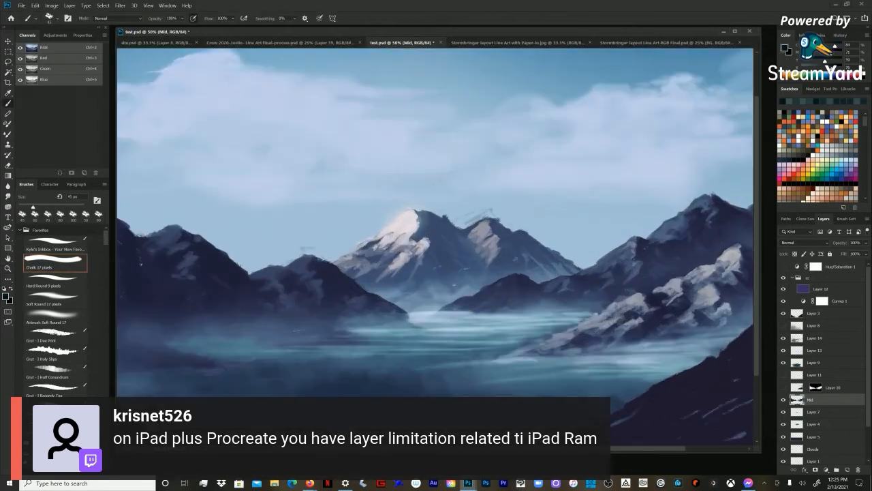
pyautogui.click(815, 412)
pyautogui.click(815, 424)
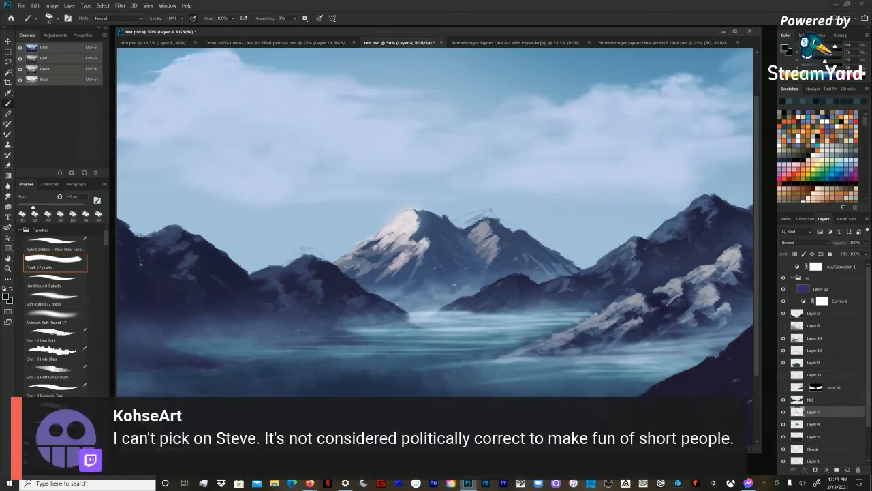
pyautogui.click(784, 424)
pyautogui.click(783, 424)
# Step: Sample the near-white snow tone and build up the main centre peak's summit with the chalk brush at 50 px
pyautogui.press(']')
pyautogui.keyDown('alt'); pyautogui.click(415, 225); pyautogui.keyUp('alt')
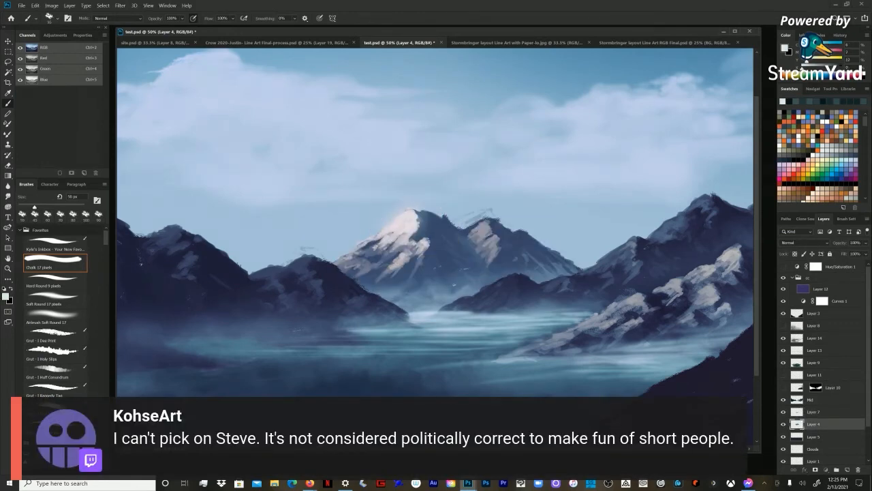
pyautogui.moveTo(419, 219); pyautogui.dragTo(423, 222)
pyautogui.moveTo(411, 209); pyautogui.dragTo(418, 206)
# Step: Sample a slate shadow tone and paint it into the main centre peak's left slope, with the chalk brush at 30 px
pyautogui.press(']')
pyautogui.press(']')
pyautogui.press(']')
pyautogui.press(']')
pyautogui.press('[')
pyautogui.press('[')
pyautogui.press('[')
pyautogui.press('[')
pyautogui.press('[')
pyautogui.press('[')
pyautogui.keyDown('alt'); pyautogui.click(373, 257); pyautogui.keyUp('alt')
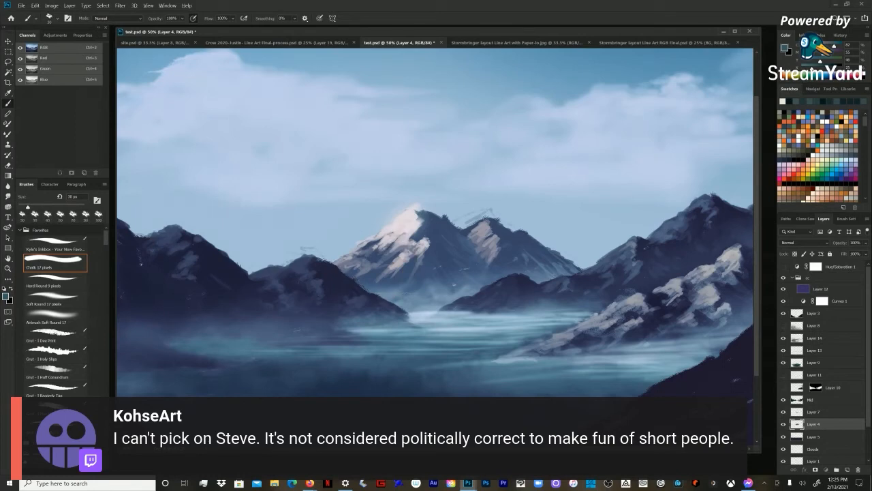
pyautogui.moveTo(386, 244); pyautogui.dragTo(381, 248)
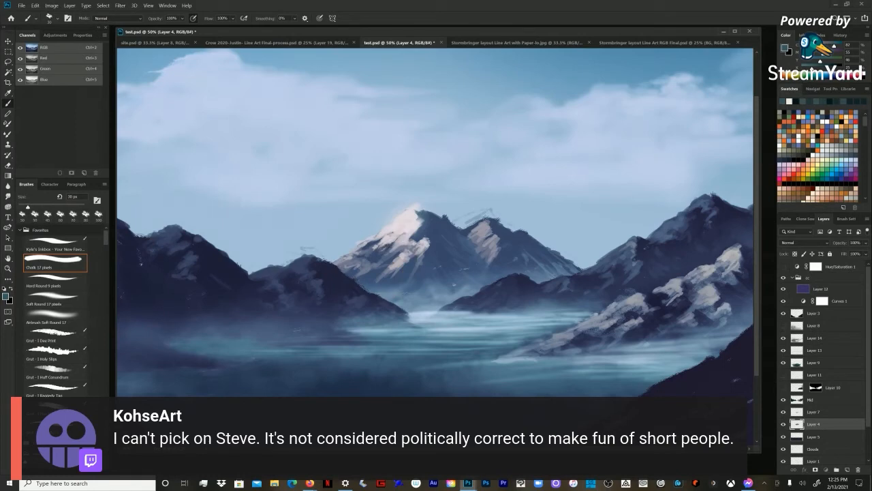
# Step: Sample near-white snow and refine the highlights along the main centre peak's left slope, reducing the chalk brush from 20 to 8 px
pyautogui.press('[')
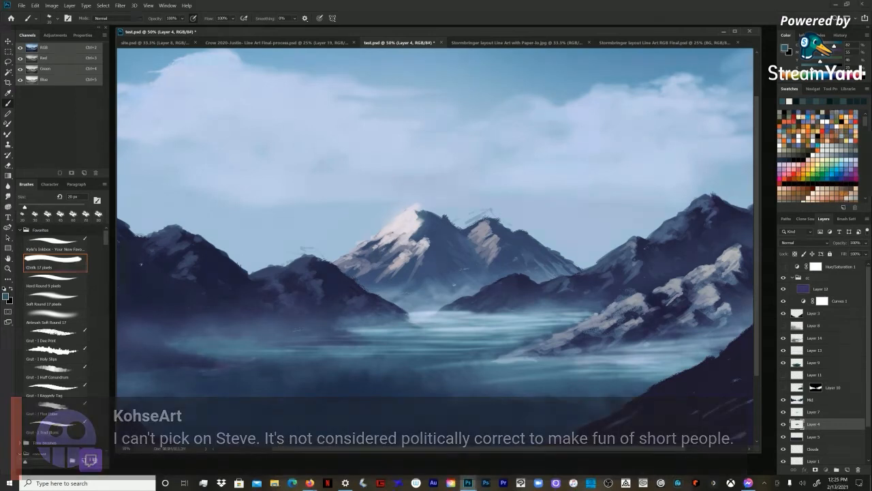
pyautogui.keyDown('alt'); pyautogui.click(391, 230); pyautogui.keyUp('alt')
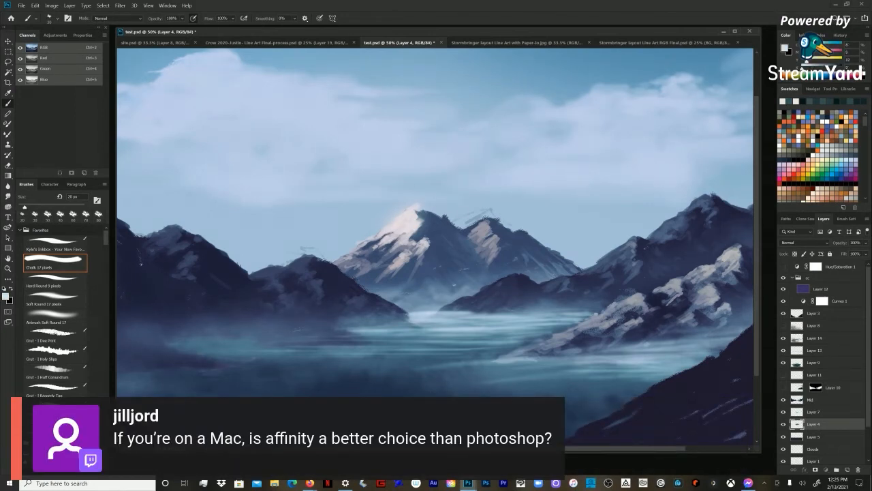
pyautogui.press('[')
pyautogui.press('[')
pyautogui.press(']')
pyautogui.press(']')
pyautogui.press(']')
pyautogui.press('[')
pyautogui.press('[')
pyautogui.press('[')
pyautogui.press('[')
pyautogui.press('[')
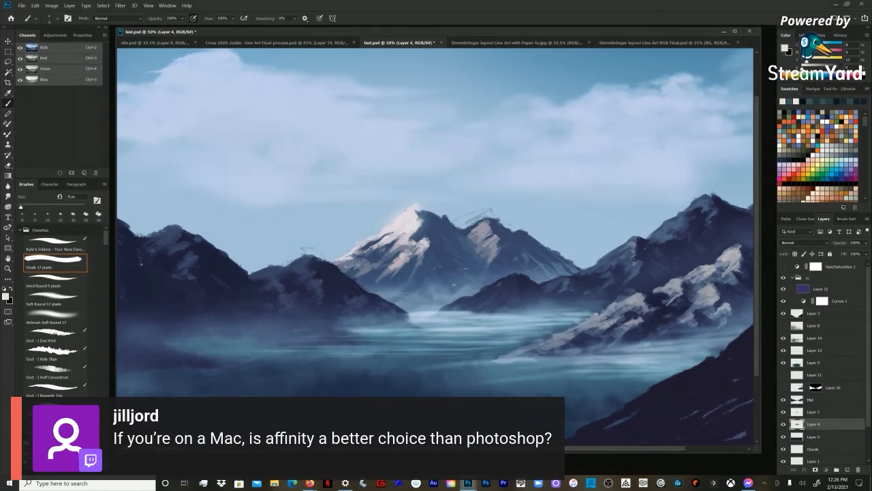
# Step: Sample slate-blue from the main centre peak's lower slope for its shadows, enlarging the chalk brush to 45 px
pyautogui.press(']')
pyautogui.press(']')
pyautogui.press(']')
pyautogui.press(']')
pyautogui.press('[')
pyautogui.keyDown('alt'); pyautogui.click(391, 257); pyautogui.keyUp('alt')
pyautogui.press(']')
pyautogui.press(']')
pyautogui.press(']')
pyautogui.press(']')
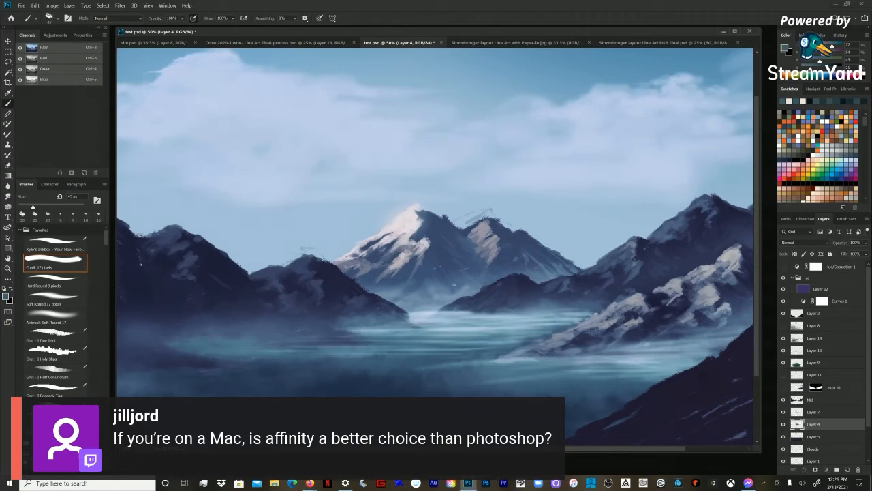
# Step: Add pale grey light to the main centre peak at 20 px and sample slate shadow for the brush at 30 px
pyautogui.press('[')
pyautogui.press('[')
pyautogui.press('[')
pyautogui.press('[')
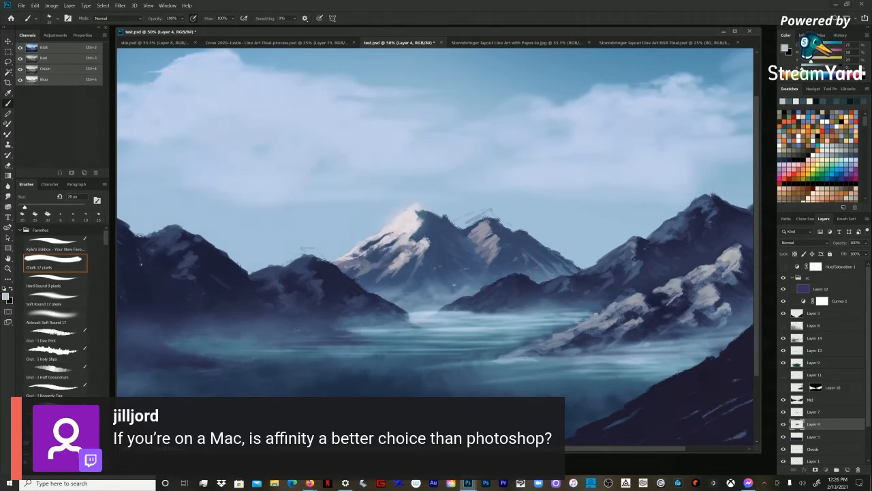
pyautogui.press(']')
pyautogui.keyDown('alt'); pyautogui.click(426, 255); pyautogui.keyUp('alt')
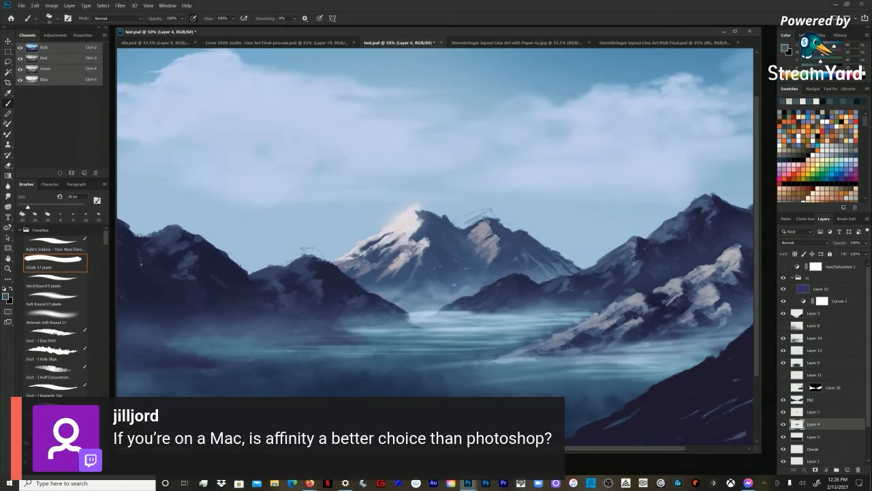
# Step: Paint slate-blue shadow strokes over the main centre peak's lower slope, enlarging the chalk brush to 50 px
pyautogui.press(']')
pyautogui.press(']')
pyautogui.press(']')
pyautogui.press(']')
pyautogui.moveTo(400, 267); pyautogui.dragTo(395, 274)
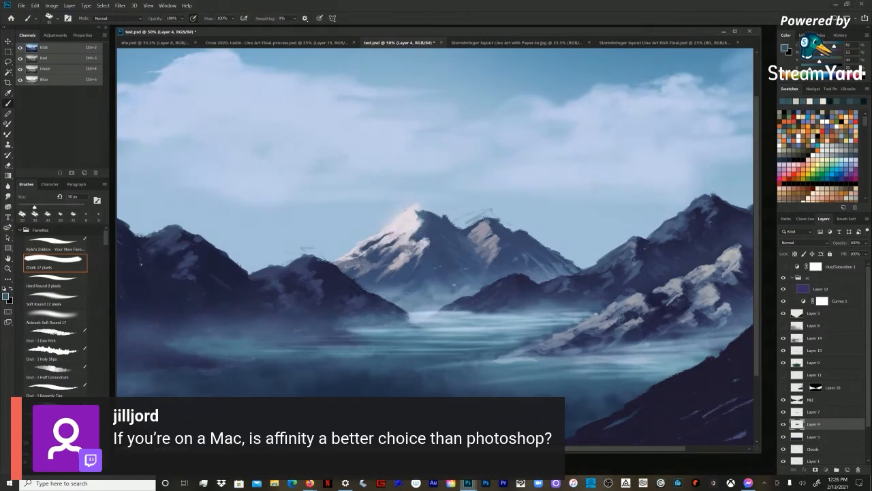
pyautogui.moveTo(396, 267)
pyautogui.mouseDown()
pyautogui.moveTo(388, 273)
pyautogui.moveTo(396, 265)
pyautogui.mouseUp()
pyautogui.keyDown('alt'); pyautogui.click(405, 257); pyautogui.keyUp('alt')
# Step: Work grey and slate midtones into the main centre peak's lower face with the chalk brush at 30 px
pyautogui.press('[')
pyautogui.press('[')
pyautogui.press('[')
pyautogui.press('[')
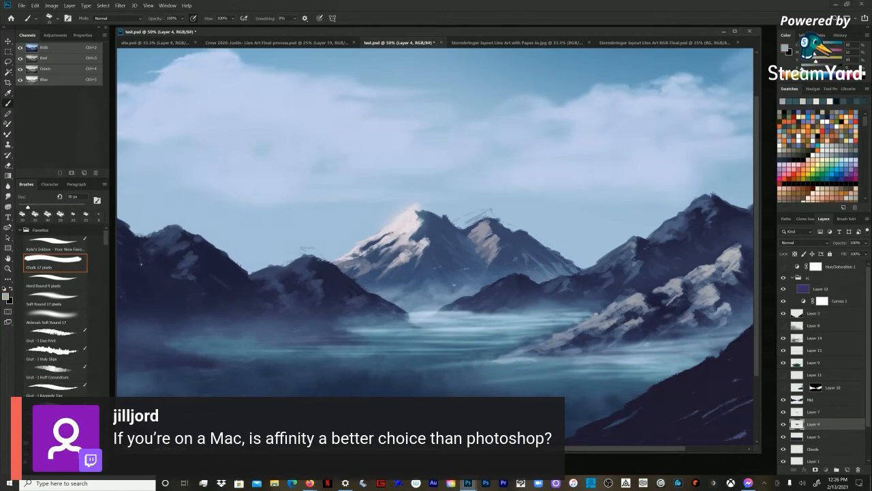
pyautogui.keyDown('alt'); pyautogui.click(410, 263); pyautogui.keyUp('alt')
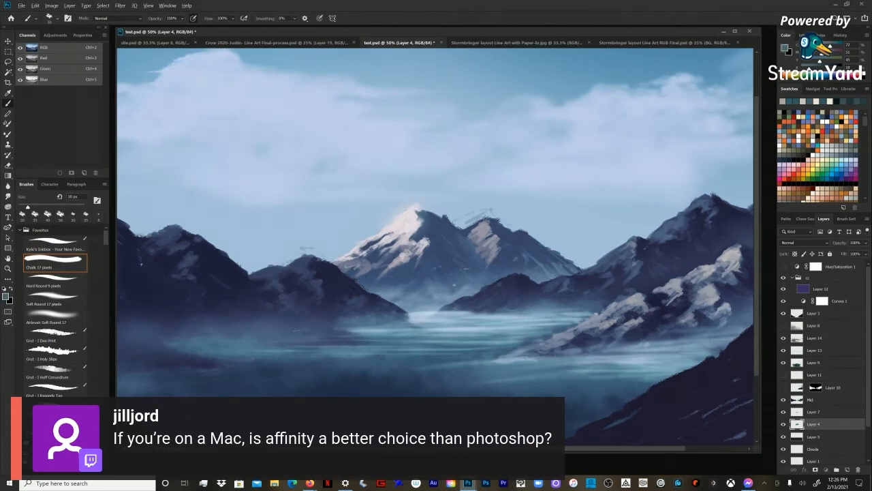
# Step: Sample light grey from the snow and paint small lit facets on the main centre peak's face, reducing the chalk brush to 15 px
pyautogui.keyDown('alt'); pyautogui.click(389, 246); pyautogui.keyUp('alt')
pyautogui.press('[')
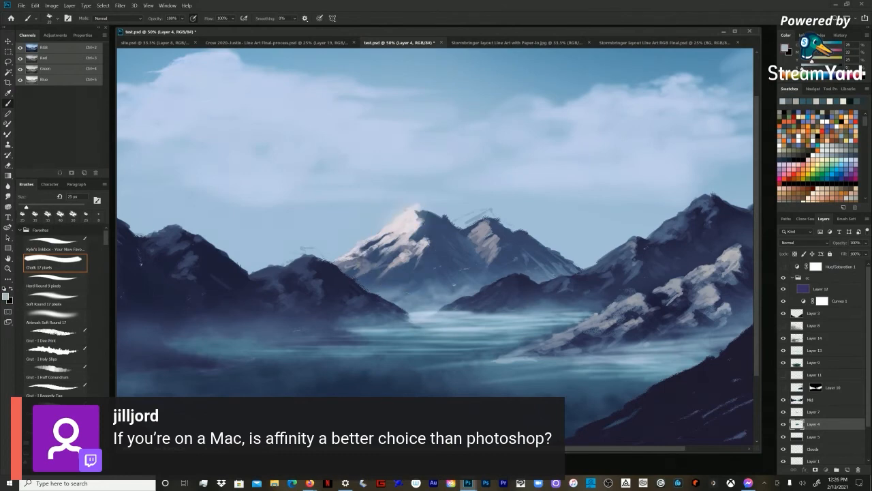
pyautogui.press('[')
pyautogui.keyDown('alt'); pyautogui.click(421, 254); pyautogui.keyUp('alt')
pyautogui.press(']')
pyautogui.moveTo(426, 240); pyautogui.dragTo(417, 252)
pyautogui.keyDown('alt'); pyautogui.click(424, 244); pyautogui.keyUp('alt')
pyautogui.press('[')
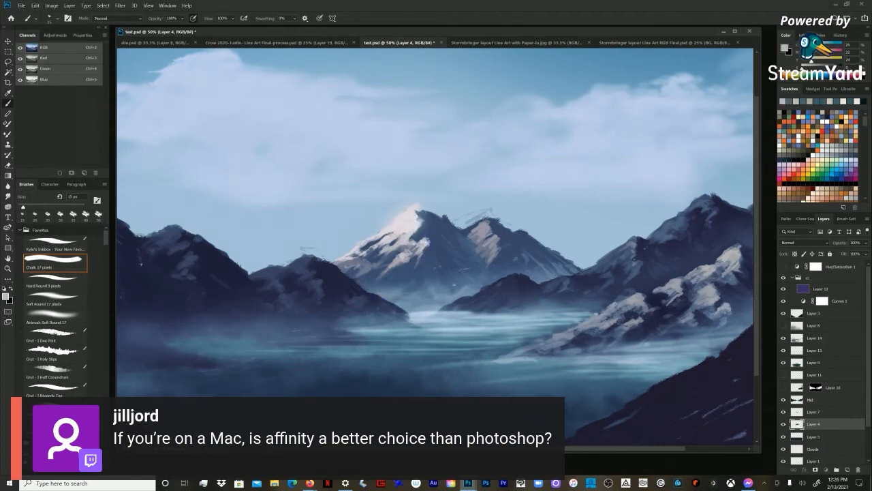
# Step: Blend slate shadow over the main centre peak's lower and left base, enlarging the chalk brush to 50 px
pyautogui.press(']')
pyautogui.press(']')
pyautogui.moveTo(411, 266); pyautogui.dragTo(401, 283)
pyautogui.press(']')
pyautogui.press(']')
pyautogui.keyDown('alt'); pyautogui.click(406, 280); pyautogui.keyUp('alt')
pyautogui.press(']')
pyautogui.press(']')
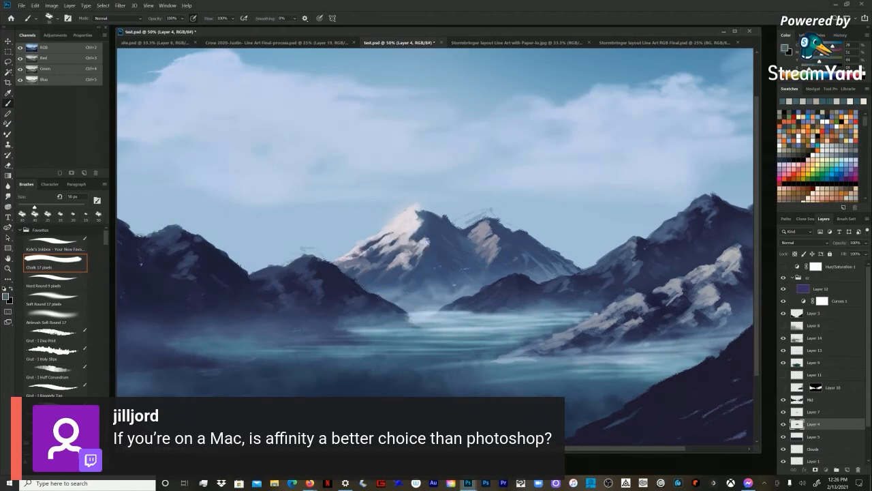
pyautogui.moveTo(352, 267); pyautogui.dragTo(336, 265)
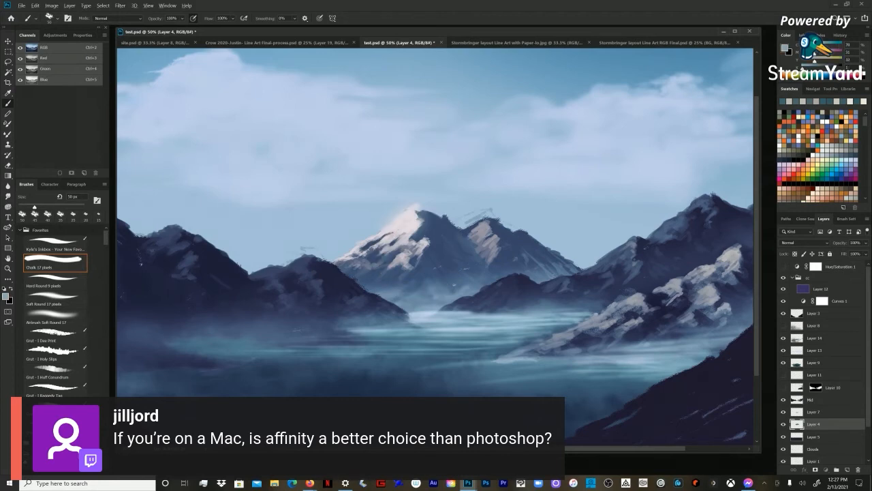
# Step: Sample near-white and strengthen the snow highlights on the main centre peak's face, with the chalk brush at 30 px
pyautogui.keyDown('alt'); pyautogui.click(422, 247); pyautogui.keyUp('alt')
pyautogui.keyDown('alt'); pyautogui.click(408, 231); pyautogui.keyUp('alt')
pyautogui.press('[')
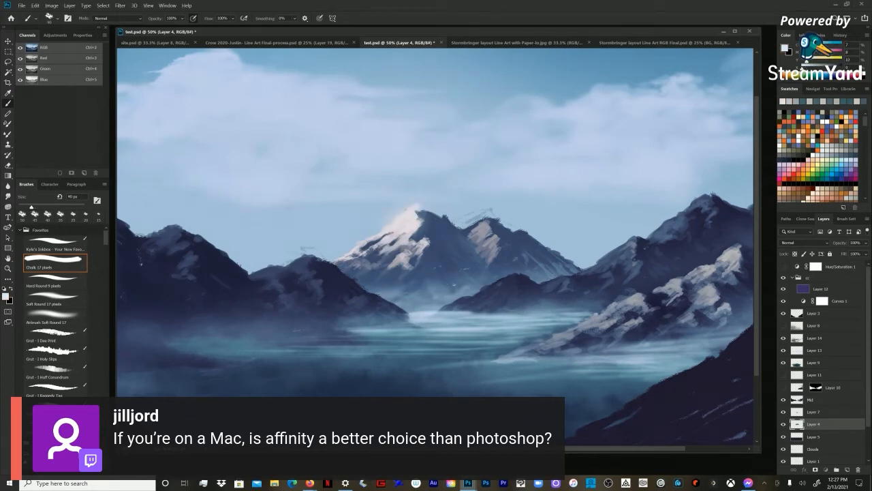
pyautogui.press('[')
pyautogui.press('[')
pyautogui.press(']')
pyautogui.press(']')
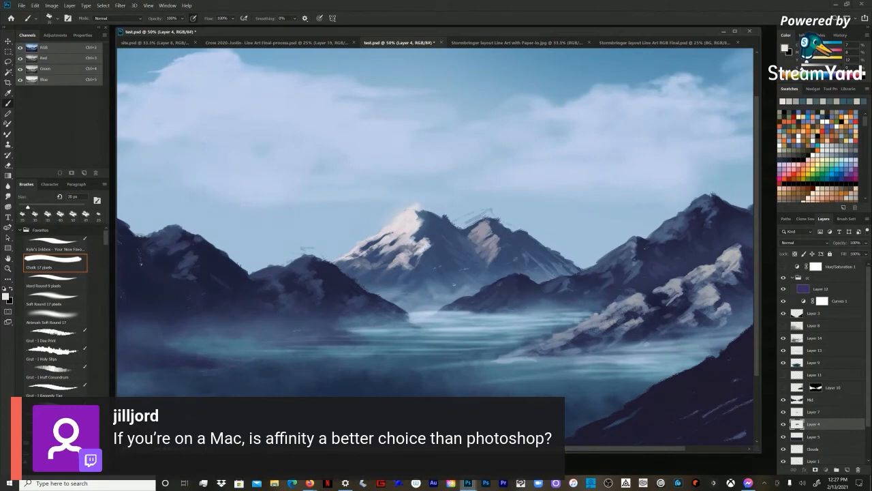
# Step: Paint pale highlights on the second centre peak's lit face, varying the chalk brush between 45 and 35 px
pyautogui.press(']')
pyautogui.press(']')
pyautogui.press(']')
pyautogui.press('[')
pyautogui.press('[')
pyautogui.press('[')
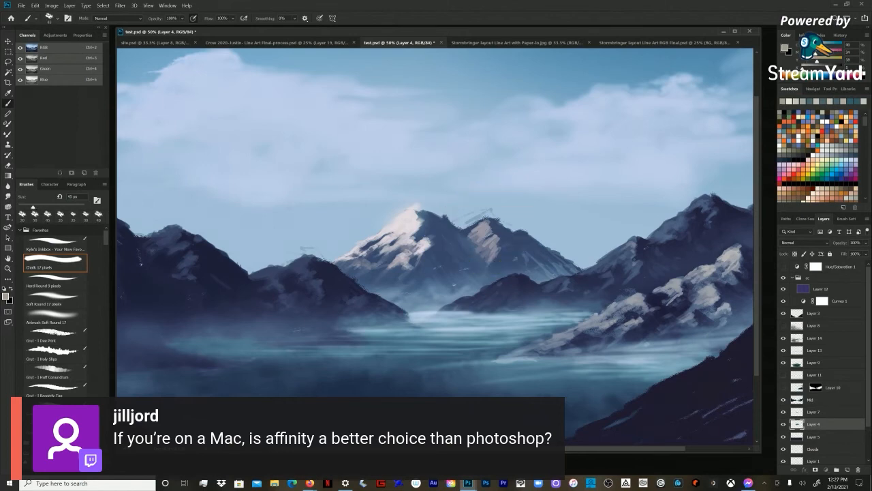
pyautogui.press('[')
pyautogui.press('[')
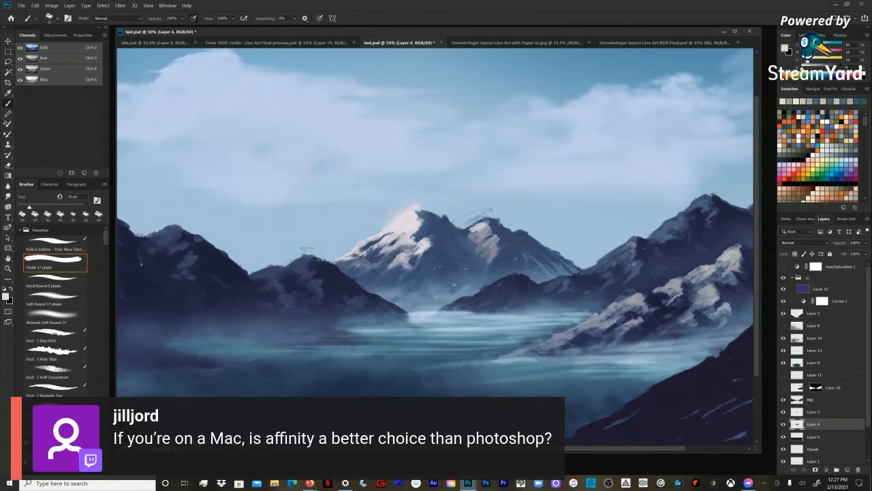
# Step: Tone down the second centre peak's lit face with grey strokes, enlarging the chalk brush to 60 px
pyautogui.keyDown('alt'); pyautogui.click(467, 231); pyautogui.keyUp('alt')
pyautogui.press(']')
pyautogui.press(']')
pyautogui.press(']')
pyautogui.moveTo(480, 225); pyautogui.dragTo(471, 237)
pyautogui.press(']')
pyautogui.keyDown('alt'); pyautogui.click(486, 230); pyautogui.keyUp('alt')
pyautogui.keyDown('alt'); pyautogui.click(486, 242); pyautogui.keyUp('alt')
# Step: Sample dark slate and shade the second centre peak's face and the main peak's lower slope at 60 px
pyautogui.keyDown('alt'); pyautogui.click(502, 232); pyautogui.keyUp('alt')
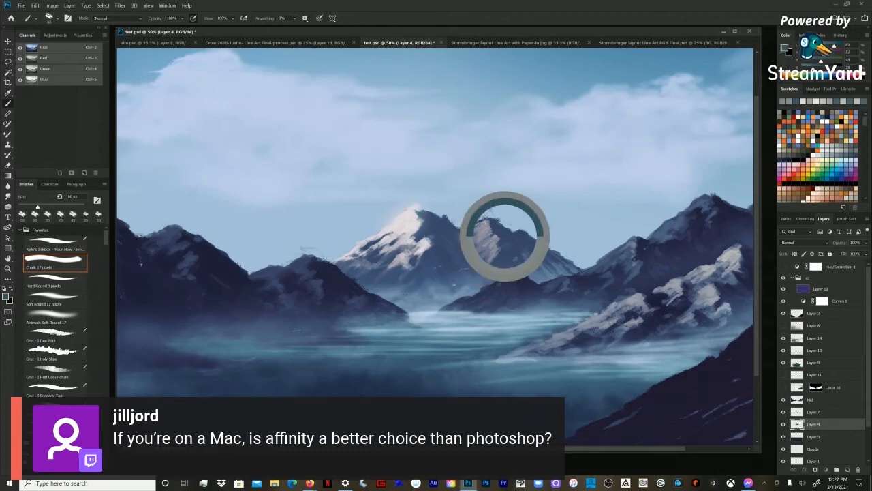
pyautogui.moveTo(496, 239); pyautogui.dragTo(494, 262)
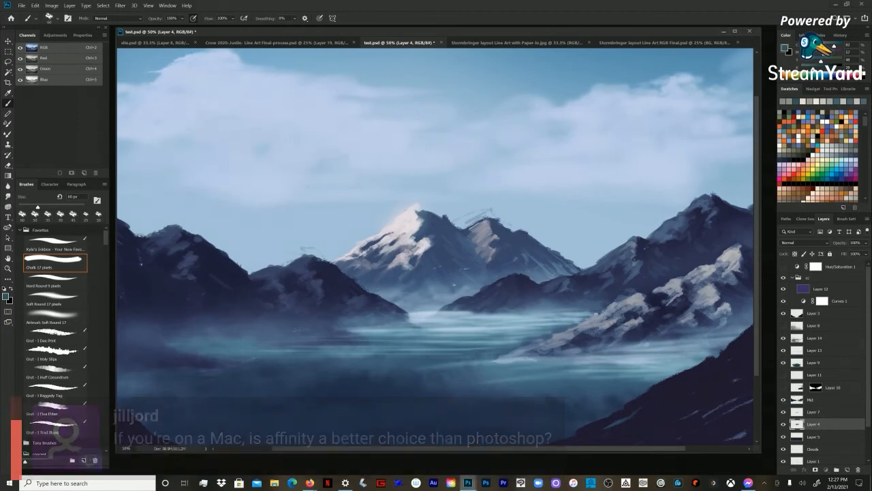
pyautogui.keyDown('alt'); pyautogui.click(408, 268); pyautogui.keyUp('alt')
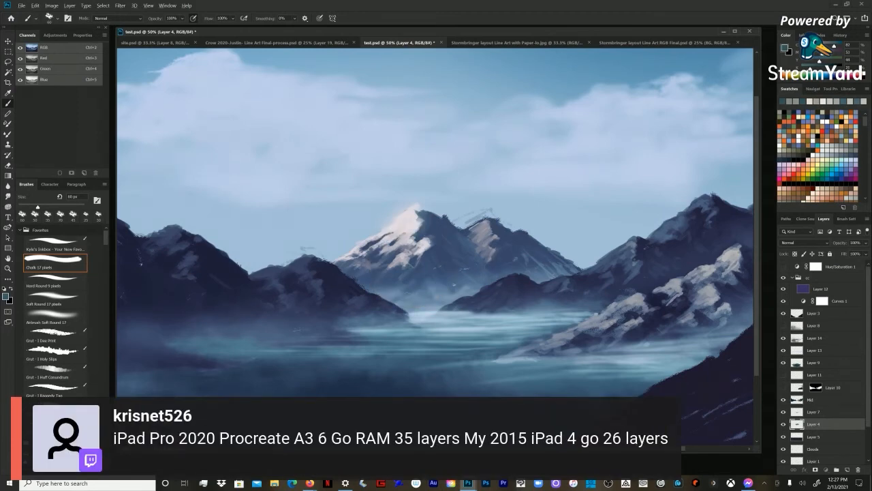
pyautogui.moveTo(424, 251); pyautogui.dragTo(416, 254)
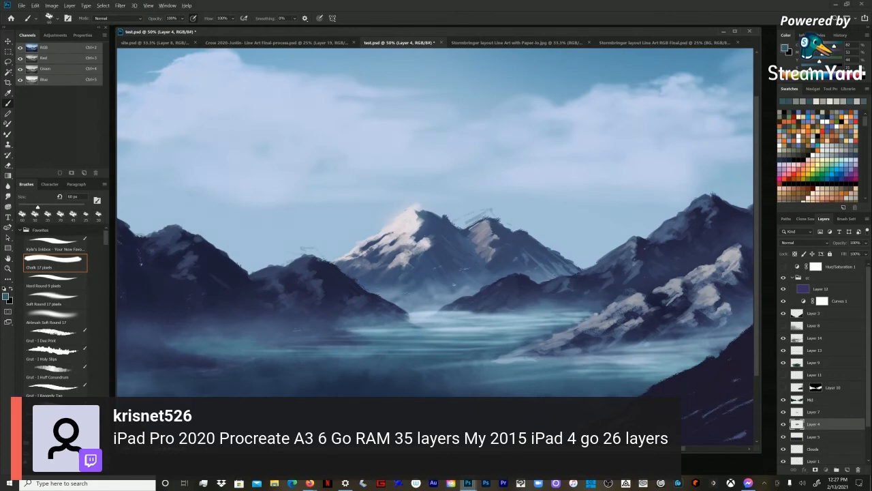
# Step: Sample the slate-blue tone on the second centre peak's far slope and detail its rocks with the chalk brush at 20 px
pyautogui.keyDown('alt'); pyautogui.click(558, 265); pyautogui.keyUp('alt')
pyautogui.press('[')
pyautogui.press('[')
pyautogui.press('[')
pyautogui.press('[')
pyautogui.press('[')
pyautogui.press('[')
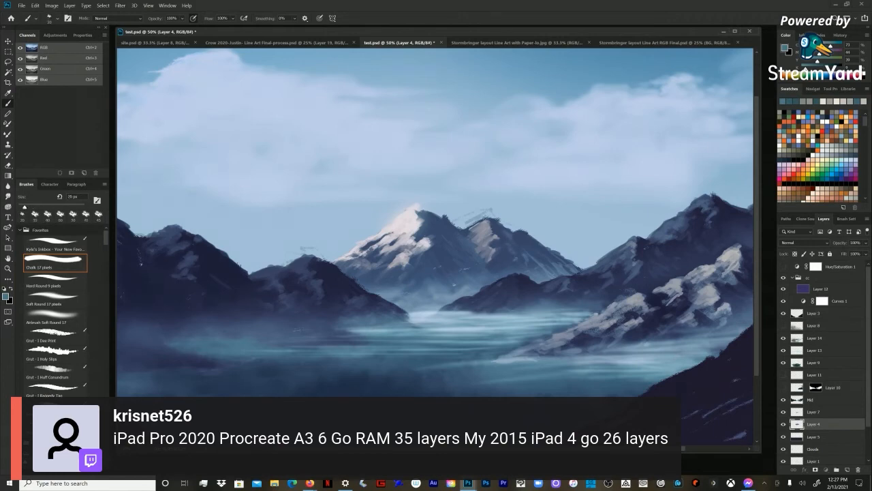
# Step: Enlarge the chalk brush to 40 px and shade the dark rock between the two centre peaks
pyautogui.press(']')
pyautogui.press(']')
pyautogui.press(']')
pyautogui.keyDown('alt'); pyautogui.click(447, 232); pyautogui.keyUp('alt')
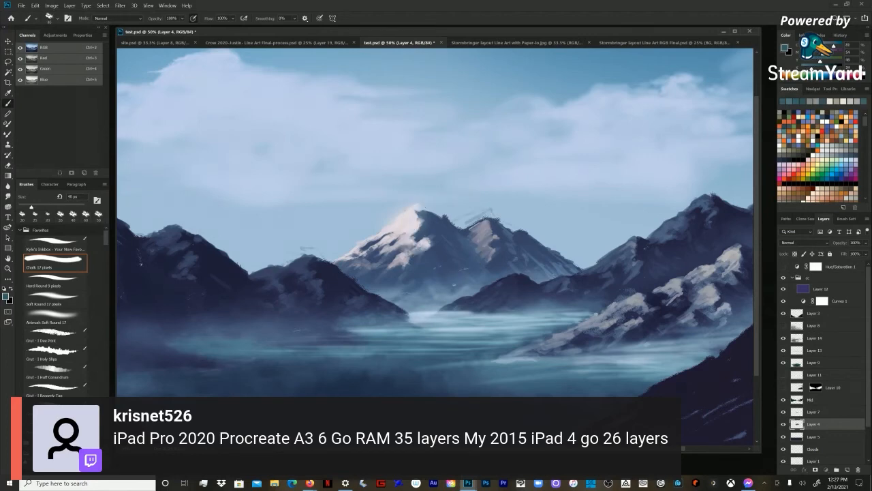
# Step: Zoom out to the whole painting at 33.3% and sample a pale blue for the chalk brush
pyautogui.press('z')
pyautogui.keyDown('alt'); pyautogui.click(436, 232); pyautogui.keyUp('alt')
pyautogui.press('b')
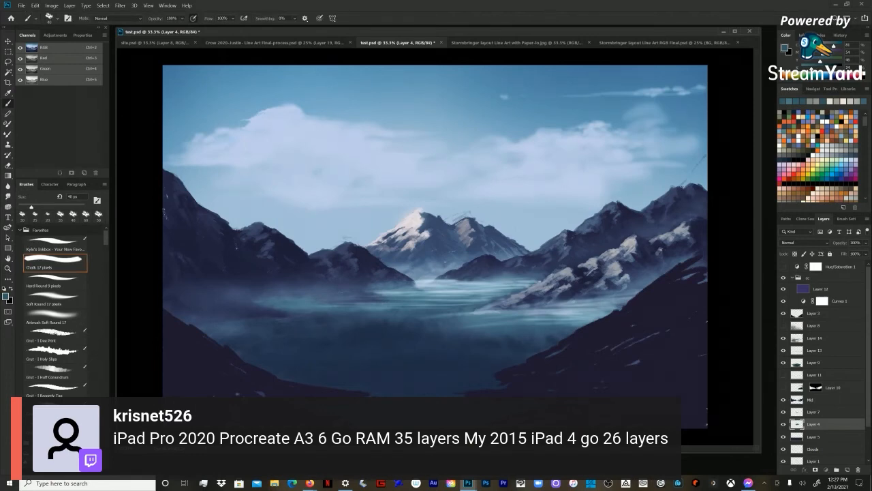
pyautogui.keyDown('alt'); pyautogui.click(565, 261); pyautogui.keyUp('alt')
pyautogui.keyDown('alt'); pyautogui.click(556, 255); pyautogui.keyUp('alt')
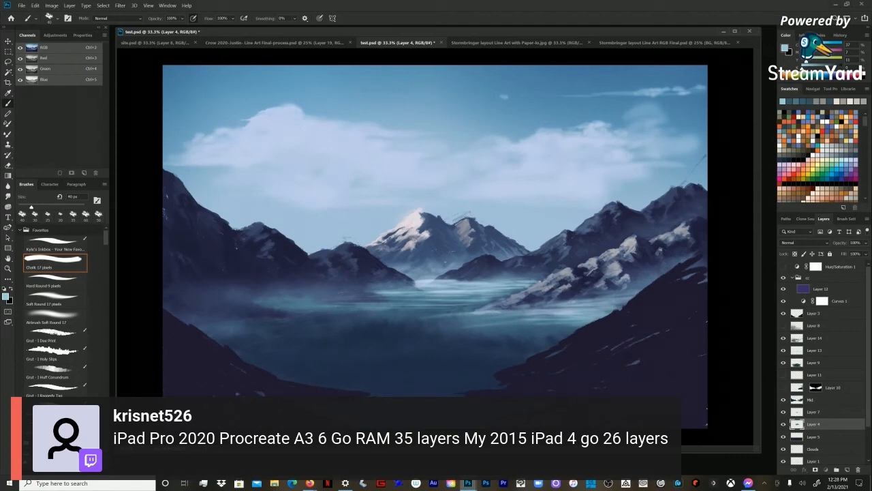
# Step: Make Layer 3 with the dark foreground slopes active, clear its loaded selection and switch to the Brush tool
pyautogui.press('z')
pyautogui.press('b')
pyautogui.press('z')
pyautogui.keyDown('alt'); pyautogui.click(436, 245); pyautogui.keyUp('alt')
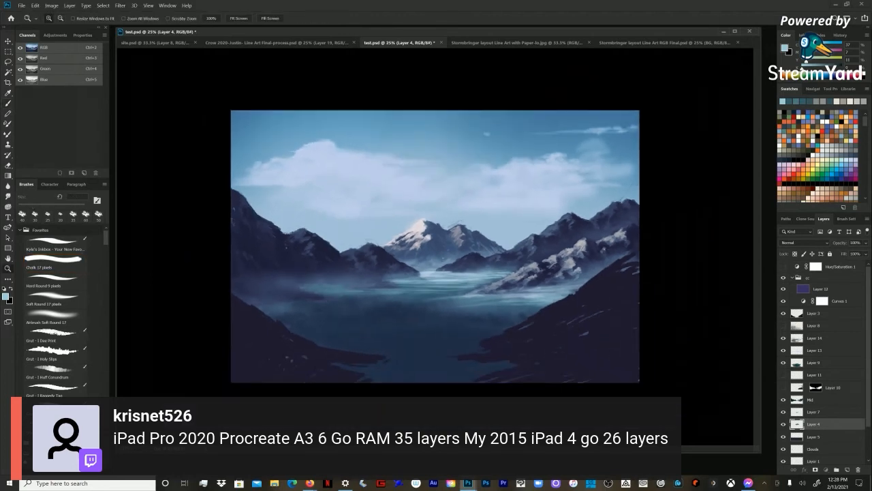
pyautogui.click(814, 313)
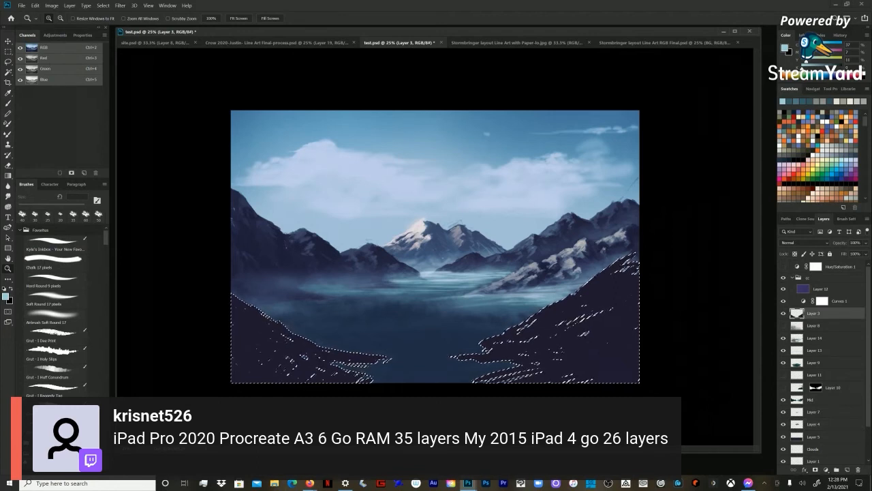
pyautogui.press('b')
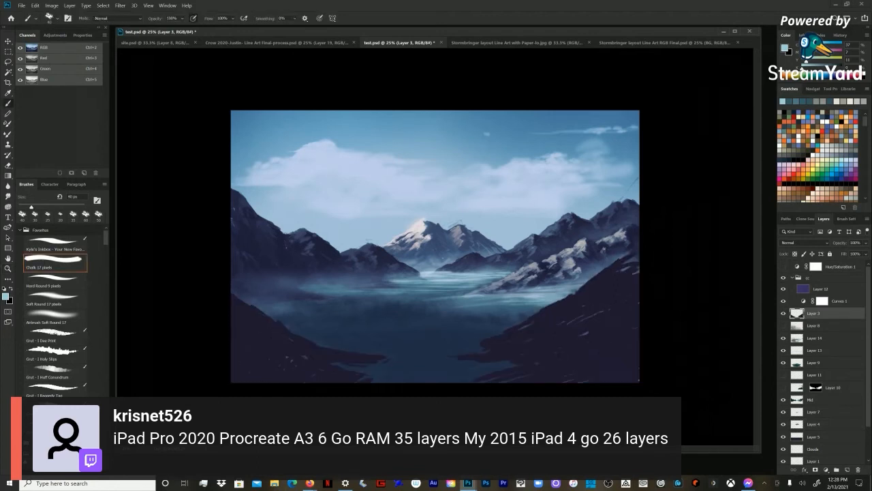
# Step: Sample the dark slope colour and extend the right foreground shoreline into the lake with an enlarged Chalk brush
pyautogui.keyDown('alt'); pyautogui.click(572, 334); pyautogui.keyUp('alt')
pyautogui.press(']')
pyautogui.press(']')
pyautogui.press(']')
pyautogui.moveTo(543, 299)
pyautogui.mouseDown()
pyautogui.moveTo(549, 302)
pyautogui.moveTo(500, 334)
pyautogui.moveTo(436, 343)
pyautogui.moveTo(467, 337)
pyautogui.mouseUp()
pyautogui.press(']')
pyautogui.press(']')
pyautogui.press(']')
pyautogui.press(']')
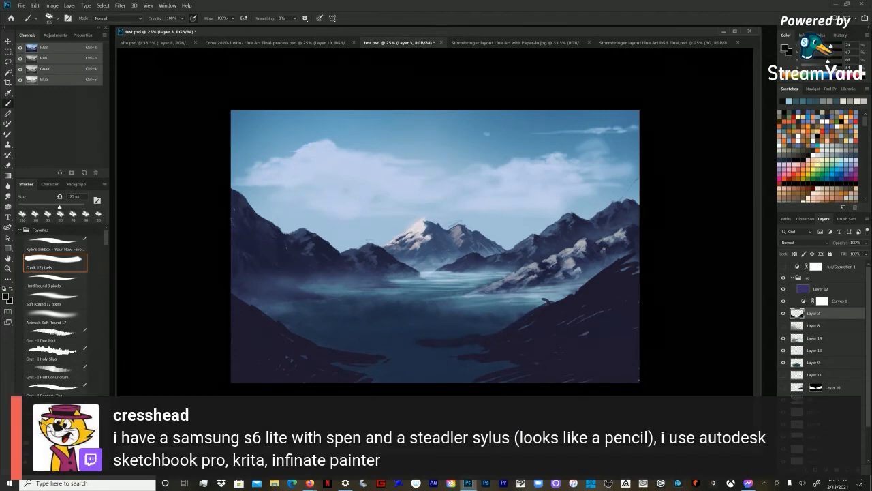
pyautogui.moveTo(439, 348); pyautogui.dragTo(473, 351)
# Step: Enlarge the brush to 300 px and fill in the right foreground slope from its ridge down to the shore
pyautogui.press(']')
pyautogui.press(']')
pyautogui.press(']')
pyautogui.press(']')
pyautogui.press(']')
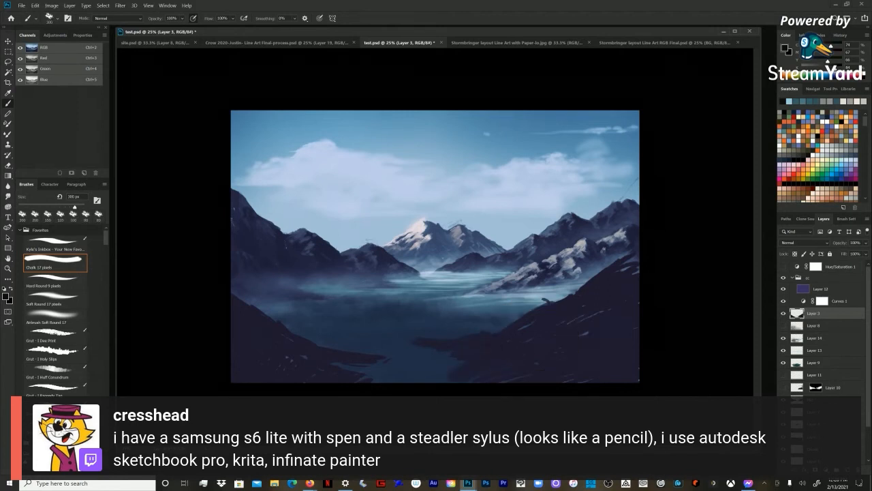
pyautogui.moveTo(610, 265); pyautogui.dragTo(491, 331)
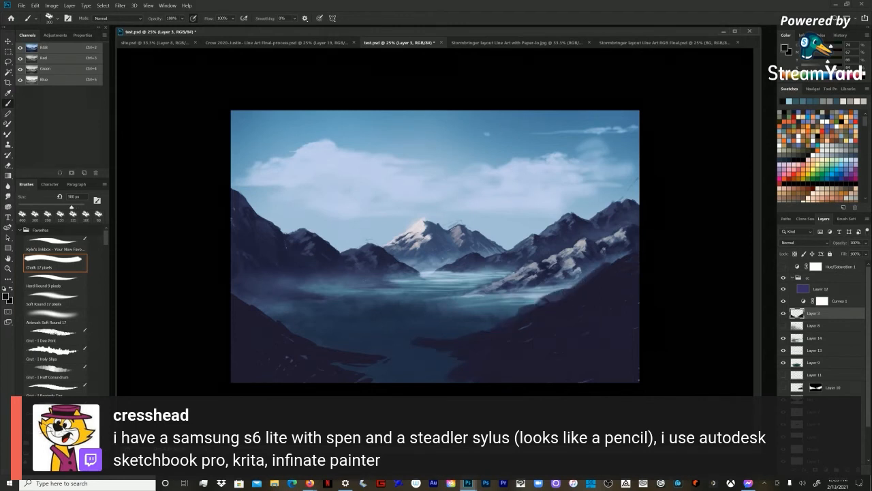
# Step: Paint the left foreground slope's shore further into the lake to narrow the water channel
pyautogui.moveTo(314, 336)
pyautogui.mouseDown()
pyautogui.moveTo(403, 378)
pyautogui.moveTo(370, 354)
pyautogui.mouseUp()
pyautogui.press(']')
pyautogui.press('[')
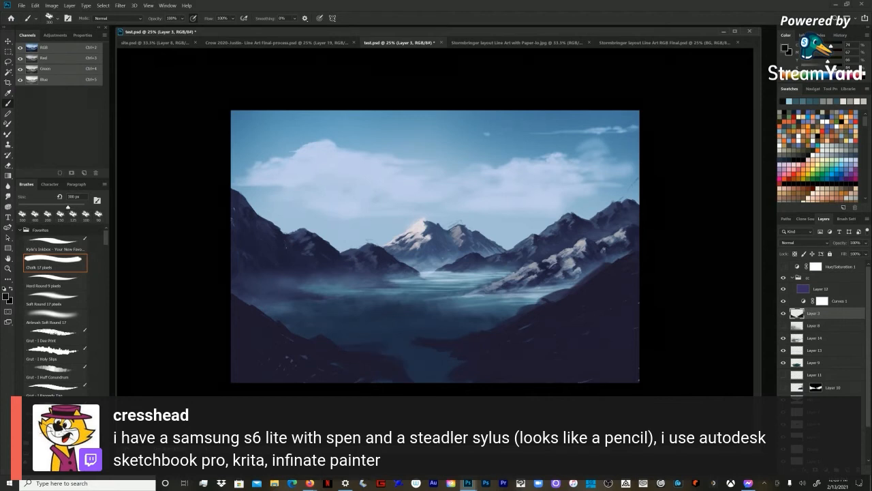
# Step: Paint two small dark rock islands in the middle of the lake between the foreground slopes
pyautogui.press('[')
pyautogui.press('[')
pyautogui.press('[')
pyautogui.press('[')
pyautogui.press('[')
pyautogui.press('[')
pyautogui.press('[')
pyautogui.press(']')
pyautogui.moveTo(362, 321); pyautogui.dragTo(369, 324)
pyautogui.press(']')
pyautogui.press(']')
pyautogui.press('[')
pyautogui.press(']')
pyautogui.press(']')
pyautogui.moveTo(458, 316); pyautogui.dragTo(440, 308)
pyautogui.press('[')
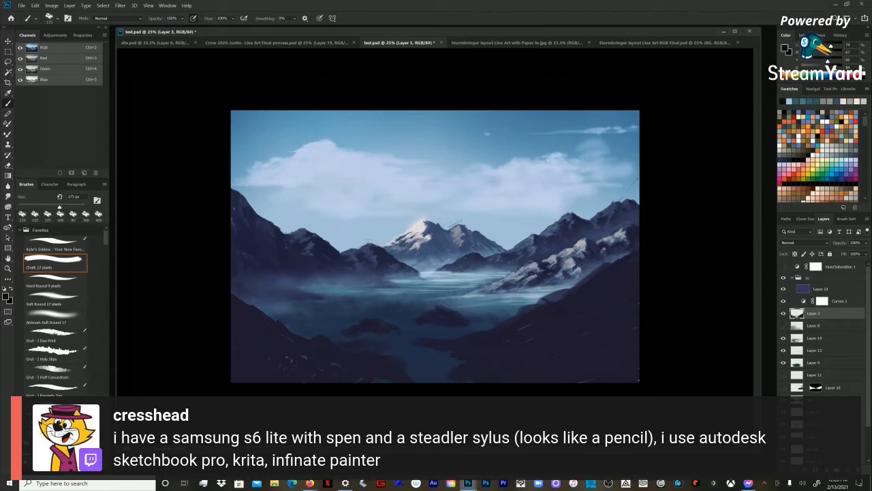
# Step: Add a third dark rock island in the lake near the left foreground slope
pyautogui.moveTo(328, 304); pyautogui.dragTo(356, 311)
pyautogui.press('[')
pyautogui.press(']')
# Step: Cover the light flecks and water gaps along the lower shores with broad dark strokes at about 250 px
pyautogui.press(']')
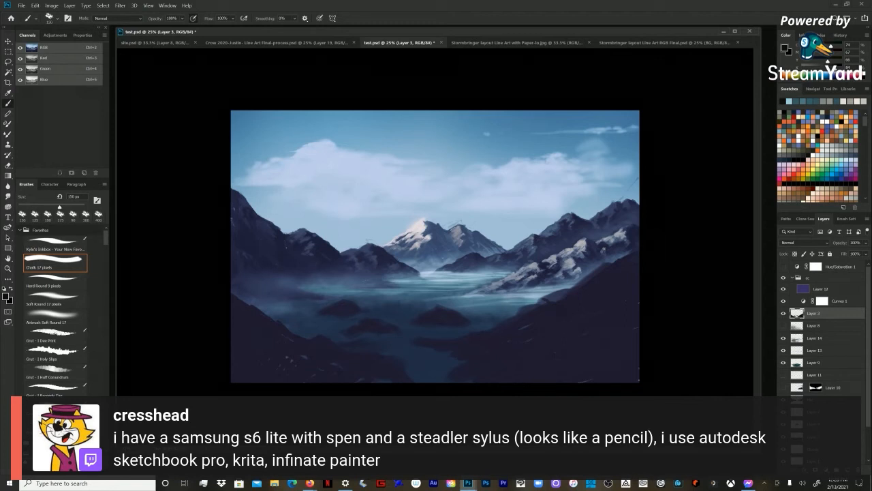
pyautogui.press(']')
pyautogui.press(']')
pyautogui.press(']')
pyautogui.press('[')
pyautogui.press('[')
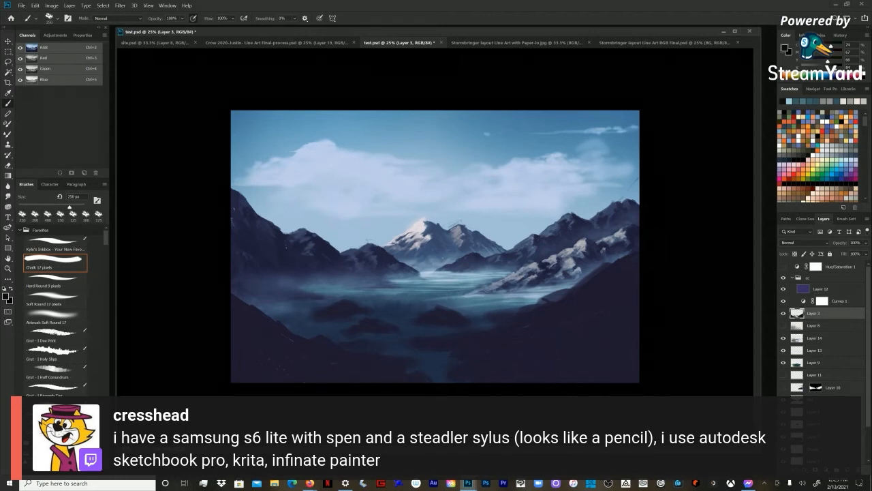
# Step: Reduce the brush to 50 px and break up the rock islands and lower shoreline with finer strokes
pyautogui.press('[')
pyautogui.press('[')
pyautogui.press('[')
pyautogui.press(']')
pyautogui.press('[')
pyautogui.press('[')
pyautogui.press('[')
pyautogui.press('[')
pyautogui.press('[')
pyautogui.press('[')
pyautogui.press('[')
pyautogui.press('[')
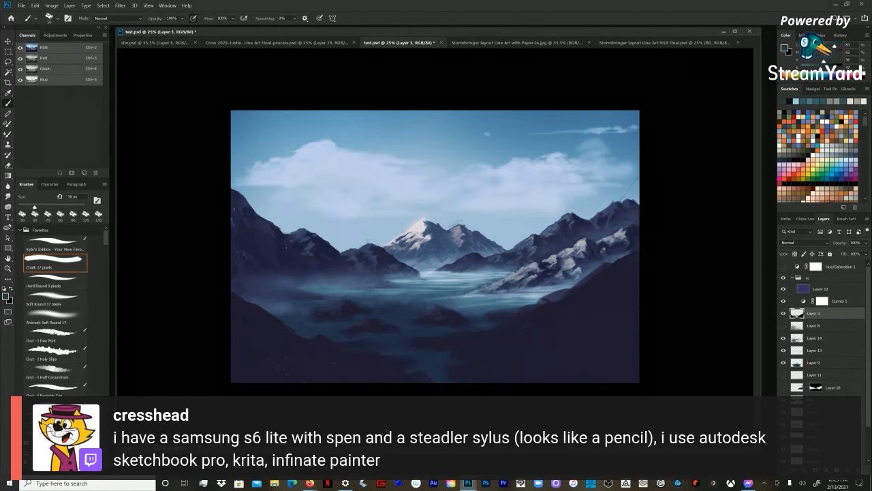
# Step: Sample the dark rock tone and reshape the right foreground ridge with the Chalk brush enlarged to 200 px
pyautogui.keyDown('alt'); pyautogui.click(423, 330); pyautogui.keyUp('alt')
pyautogui.press(']')
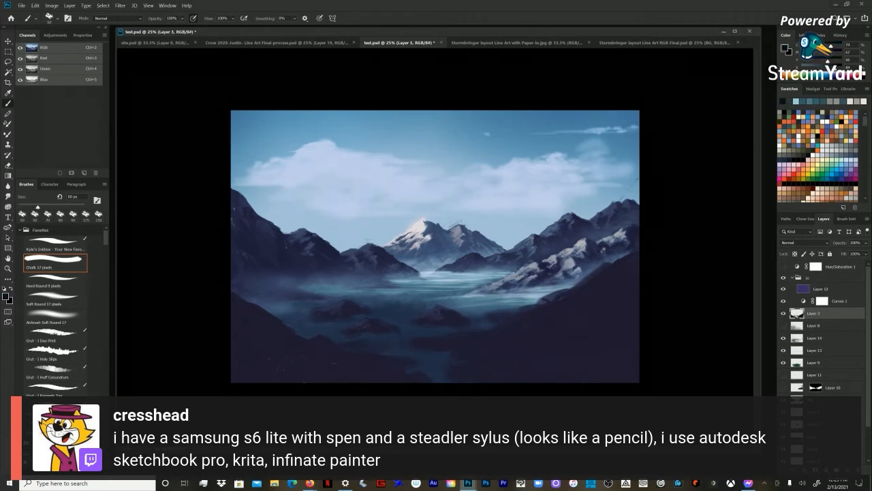
pyautogui.click(55, 318)
pyautogui.keyDown('alt'); pyautogui.click(598, 284); pyautogui.keyUp('alt')
pyautogui.click(56, 263)
pyautogui.press(']')
pyautogui.press(']')
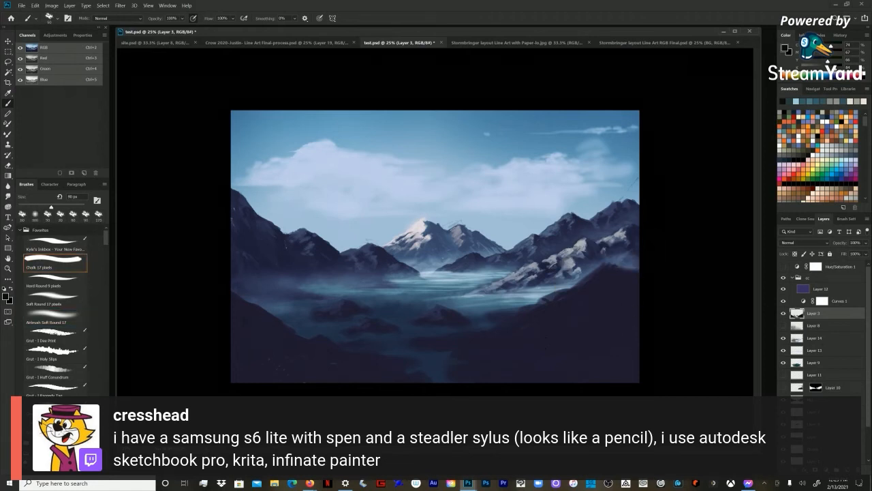
pyautogui.press(']')
pyautogui.press(']')
pyautogui.press(']')
pyautogui.press(']')
pyautogui.press(']')
pyautogui.moveTo(591, 280); pyautogui.dragTo(538, 306)
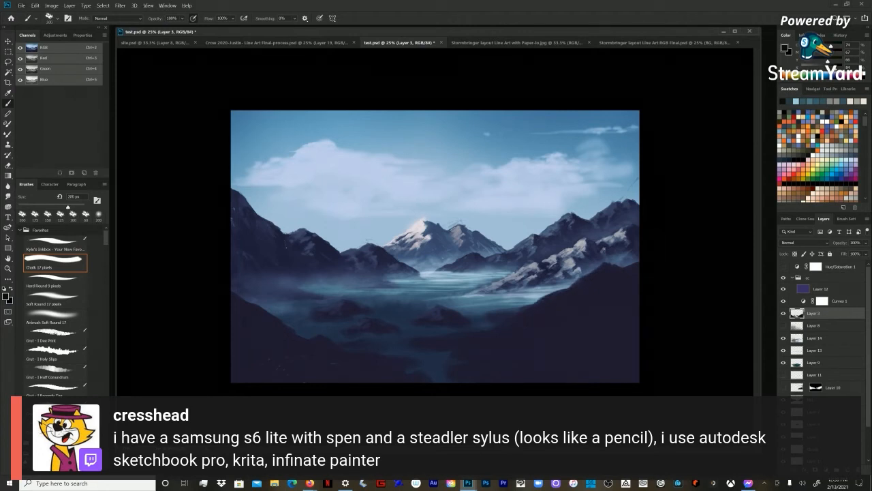
# Step: Widen the central rock island's base and block broad tonal strokes into the right foreground slope
pyautogui.press(']')
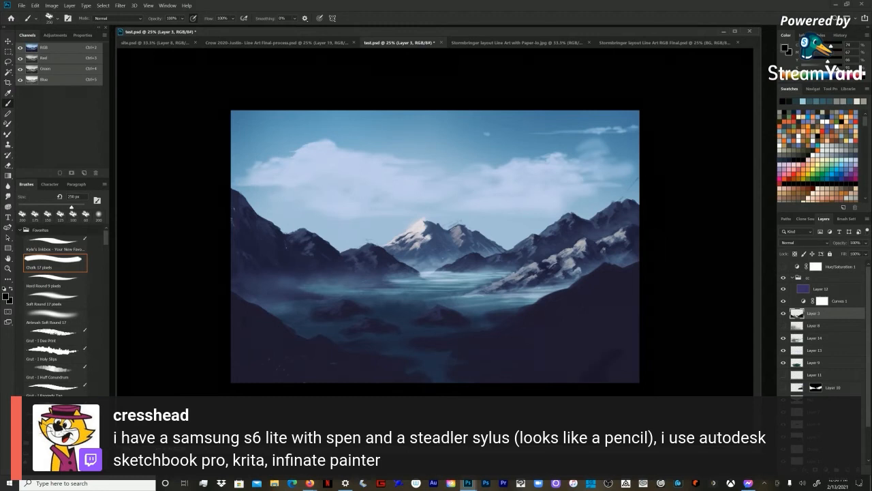
pyautogui.press(']')
pyautogui.press(']')
pyautogui.press('[')
pyautogui.press('[')
pyautogui.press('[')
pyautogui.press('[')
pyautogui.press('[')
pyautogui.press('[')
pyautogui.press('[')
# Step: Sample the grey of the snowy mountainside and paint muted light strokes along the right foreground ridge at 80 px
pyautogui.press('[')
pyautogui.press(']')
pyautogui.keyDown('alt'); pyautogui.click(569, 264); pyautogui.keyUp('alt')
pyautogui.press('[')
pyautogui.press('[')
pyautogui.press('[')
pyautogui.press('[')
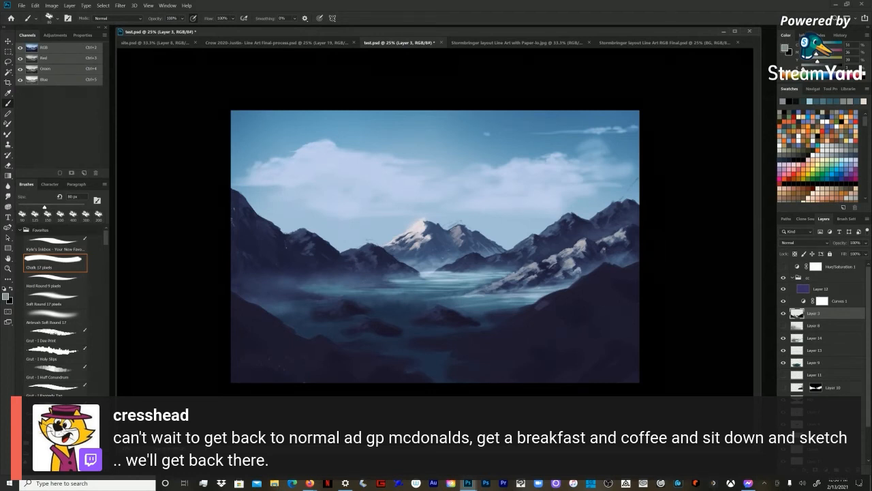
pyautogui.keyDown('alt'); pyautogui.click(549, 300); pyautogui.keyUp('alt')
pyautogui.moveTo(550, 298); pyautogui.dragTo(541, 299)
pyautogui.press(']')
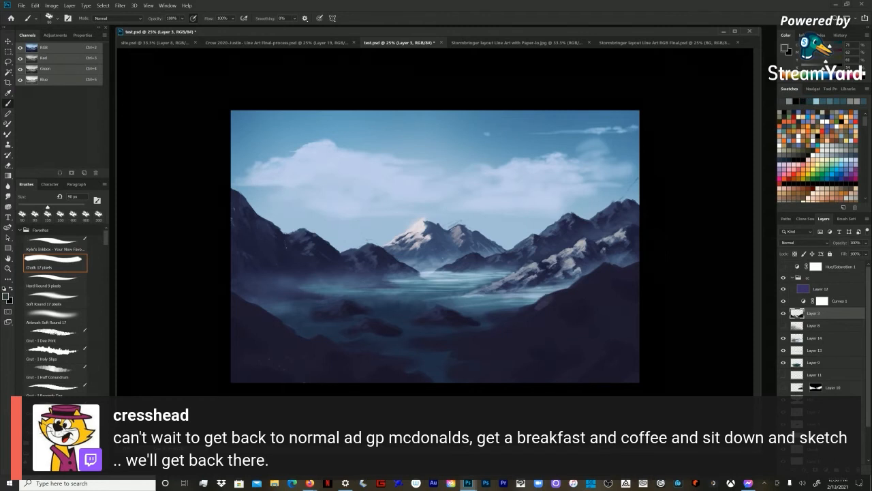
# Step: Paint subtle lighter rock facets on the right foreground slope, enlarging the brush to 150 px
pyautogui.press(']')
pyautogui.press(']')
pyautogui.press('[')
pyautogui.press('[')
pyautogui.press('[')
pyautogui.press(']')
pyautogui.press(']')
pyautogui.press(']')
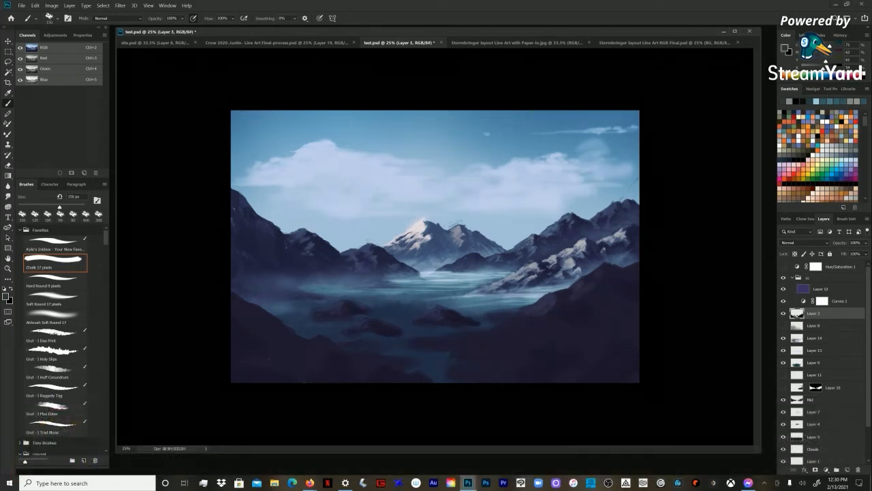
# Step: Build up broader rock planes across the lower right slope with the Chalk brush at up to 200 px
pyautogui.press('[')
pyautogui.press('[')
pyautogui.press('[')
pyautogui.press('[')
pyautogui.press('[')
pyautogui.press('[')
pyautogui.press(']')
pyautogui.press(']')
pyautogui.press(']')
pyautogui.press(']')
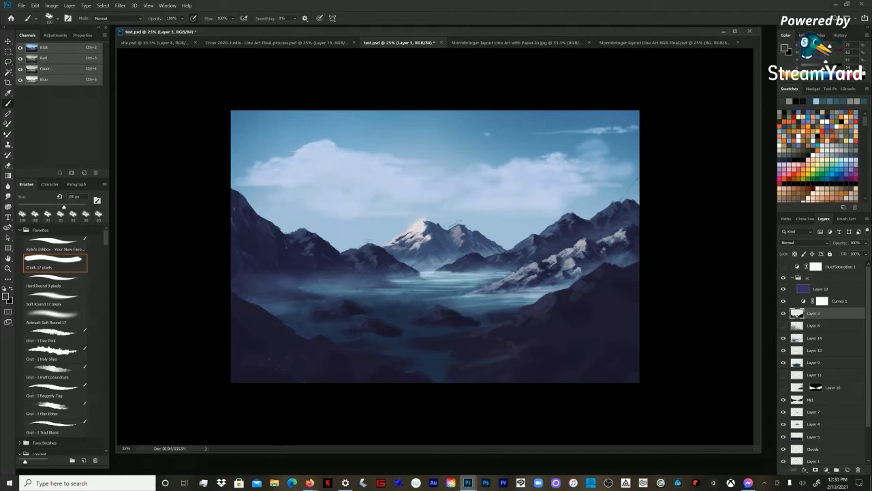
pyautogui.press(']')
pyautogui.press(']')
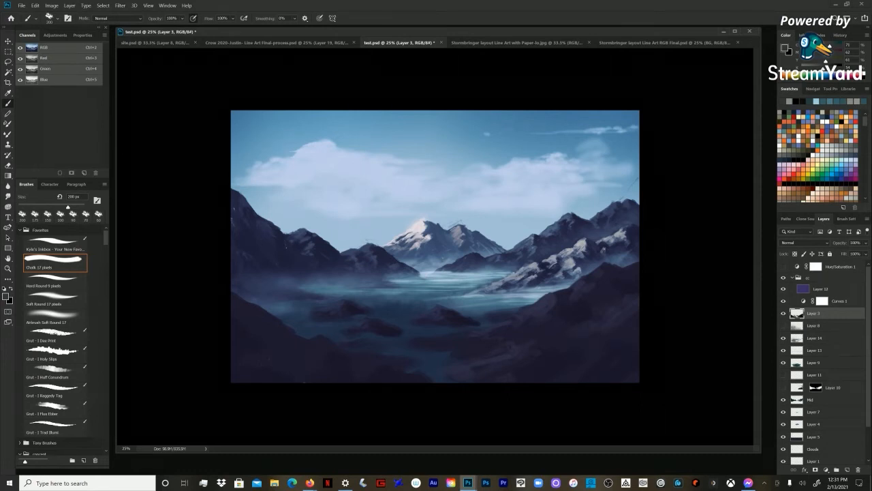
# Step: Add muted rock texture to the left foreground slope and sample its dark colour for shading
pyautogui.press('[')
pyautogui.press('[')
pyautogui.press('[')
pyautogui.press('[')
pyautogui.press('[')
pyautogui.press('[')
pyautogui.press(']')
pyautogui.press(']')
pyautogui.press(']')
pyautogui.press(']')
pyautogui.press(']')
pyautogui.press(']')
pyautogui.press(']')
pyautogui.press(']')
pyautogui.keyDown('alt'); pyautogui.click(231, 338); pyautogui.keyUp('alt')
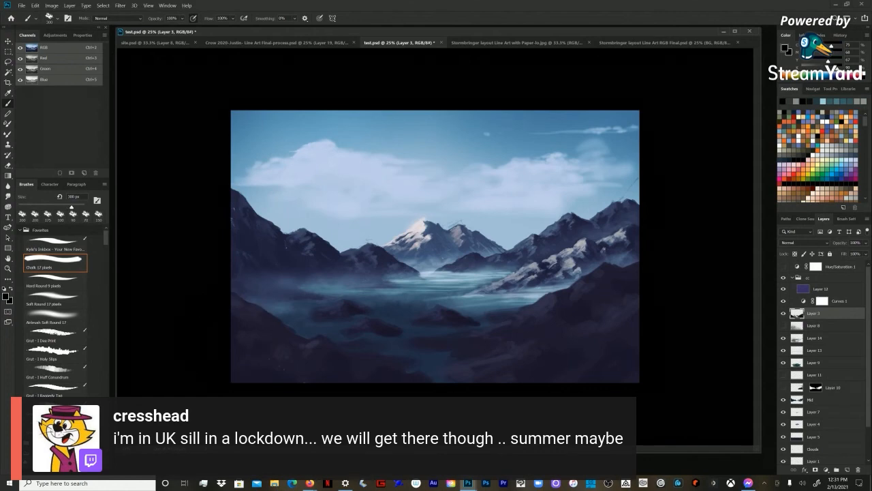
# Step: Check the whole composition at a smaller zoom and enlarge the dark rock mass below the left island
pyautogui.hotkey('ctrl', '-')
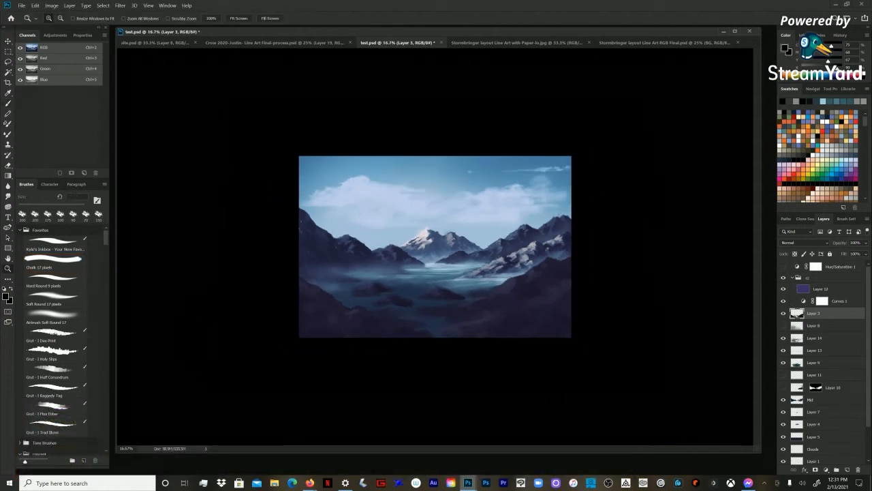
pyautogui.hotkey('ctrl', '+')
pyautogui.press(']')
pyautogui.press(']')
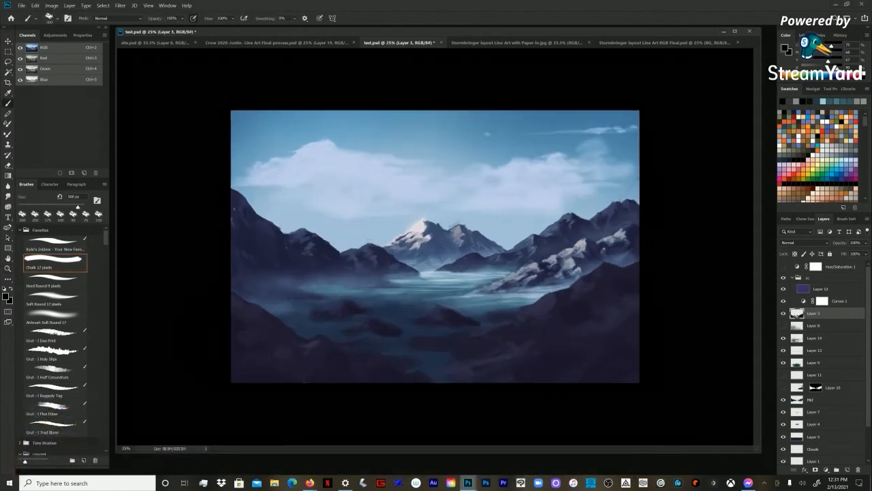
pyautogui.press('[')
pyautogui.press('[')
pyautogui.press('[')
pyautogui.press('[')
pyautogui.press('[')
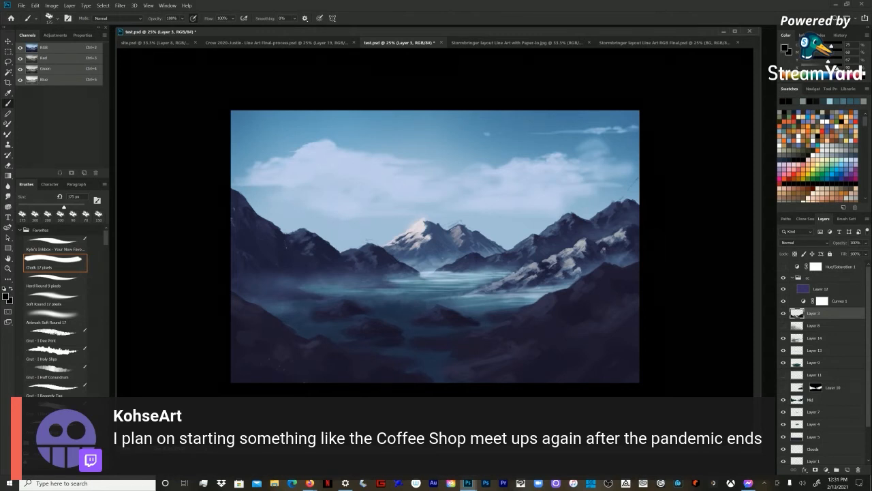
# Step: Sample the left island's dark tone, rework the rocks, and soften their waterline edges with the Airbrush Soft Round eraser
pyautogui.press(']')
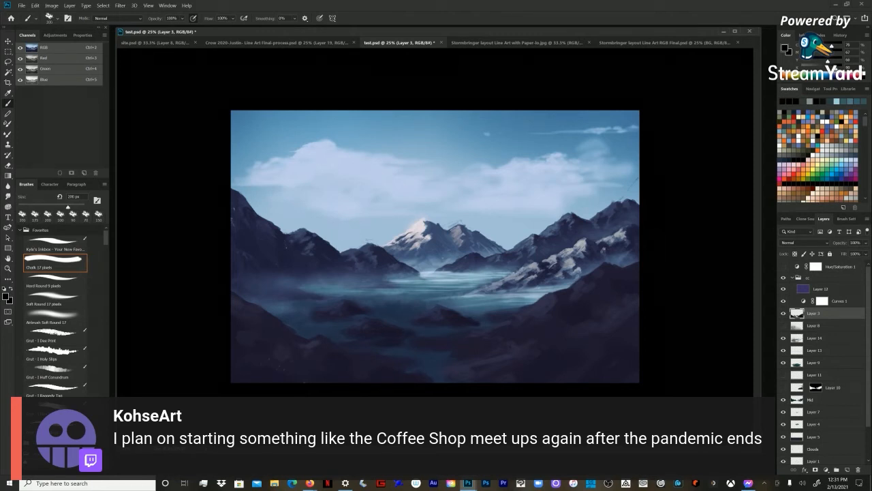
pyautogui.keyDown('alt'); pyautogui.click(329, 315); pyautogui.keyUp('alt')
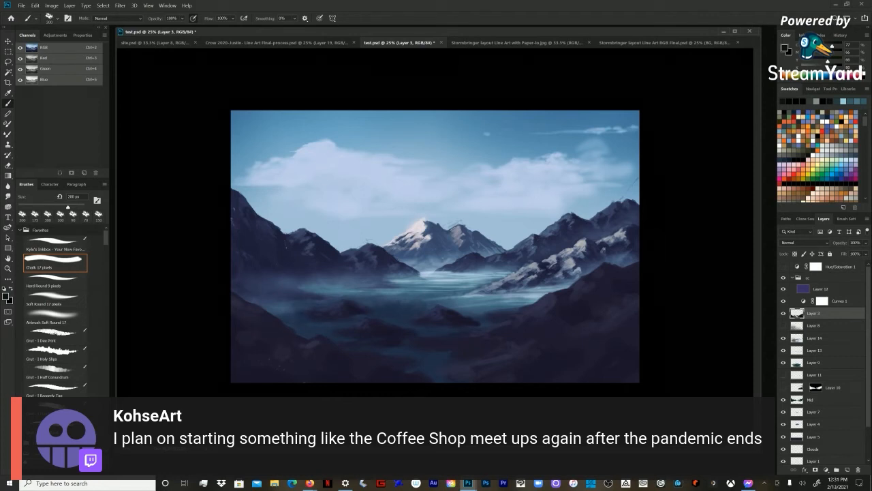
pyautogui.press('e')
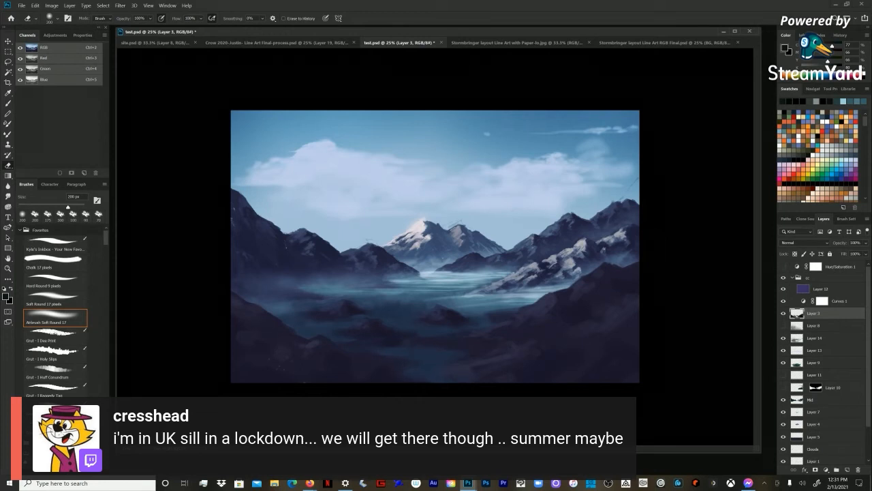
pyautogui.press('b')
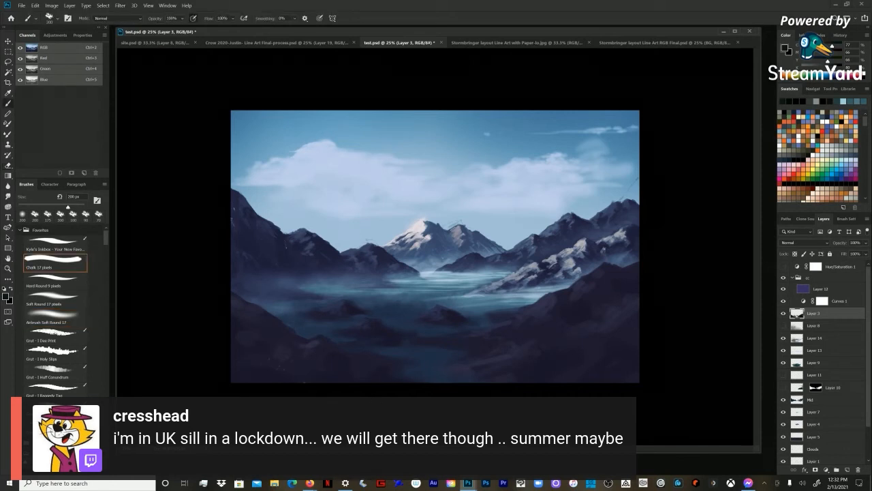
# Step: Sample the right ridge's dim grey and paint faint light facets on the rocks with a reduced Chalk brush
pyautogui.press('[')
pyautogui.press('[')
pyautogui.press('[')
pyautogui.press('[')
pyautogui.keyDown('alt'); pyautogui.click(549, 299); pyautogui.keyUp('alt')
pyautogui.press('[')
pyautogui.press('[')
pyautogui.press('[')
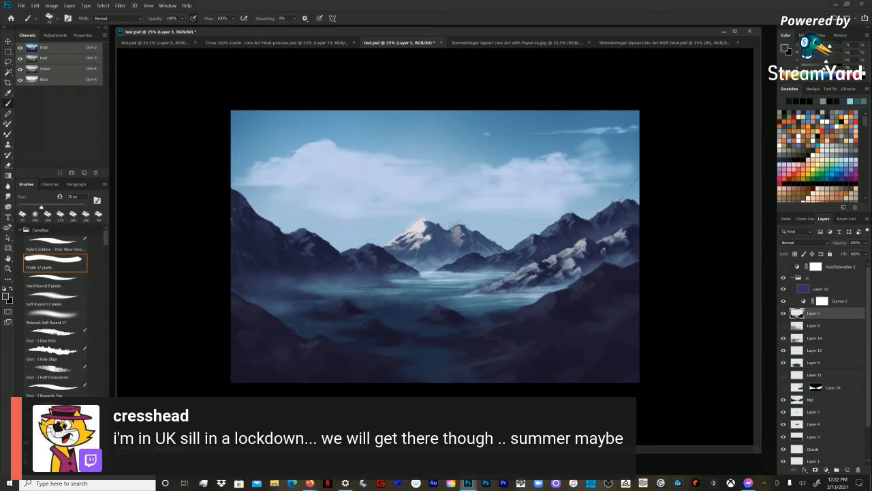
pyautogui.press(']')
pyautogui.press('[')
pyautogui.press('[')
pyautogui.press('[')
# Step: Sample the snowy mountainside's grey and paint bright highlights on the central rock island with a brush reduced to 35 px
pyautogui.keyDown('alt'); pyautogui.click(577, 251); pyautogui.keyUp('alt')
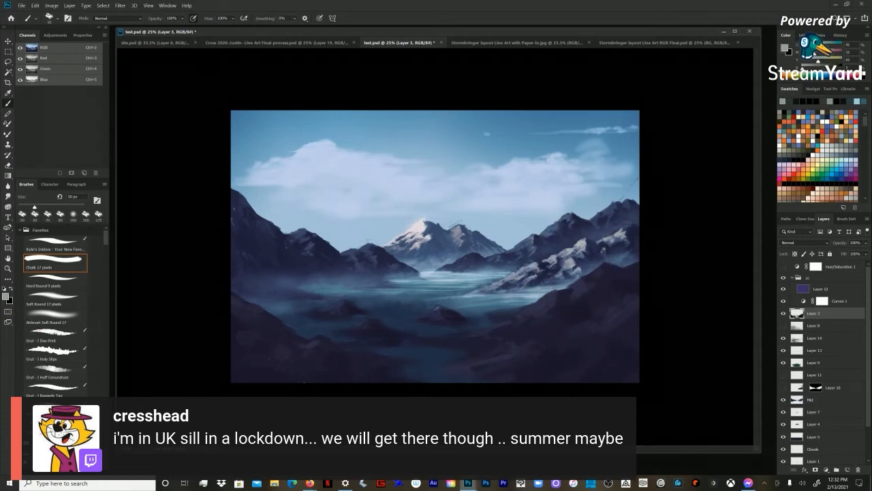
pyautogui.press('[')
pyautogui.press('[')
pyautogui.press('[')
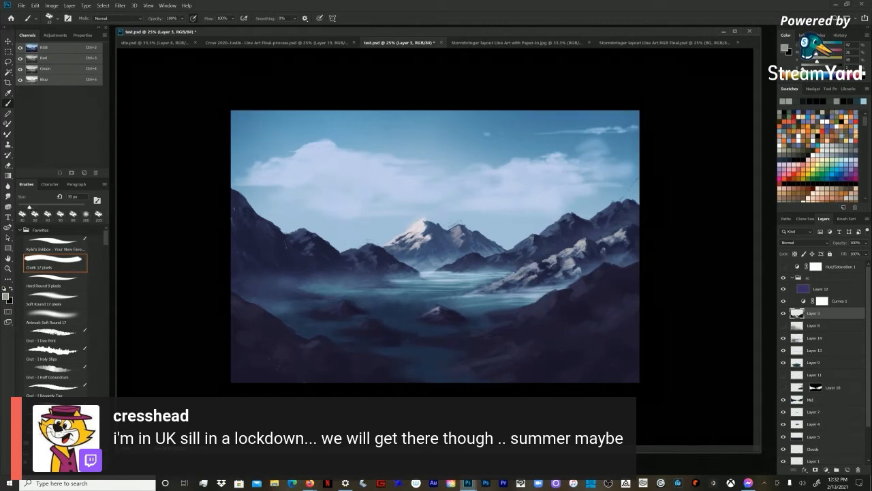
# Step: Sample the left island's dark colour and shade around the central rock's highlights with a 60 px brush
pyautogui.press(']')
pyautogui.press(']')
pyautogui.press(']')
pyautogui.keyDown('alt'); pyautogui.click(343, 308); pyautogui.keyUp('alt')
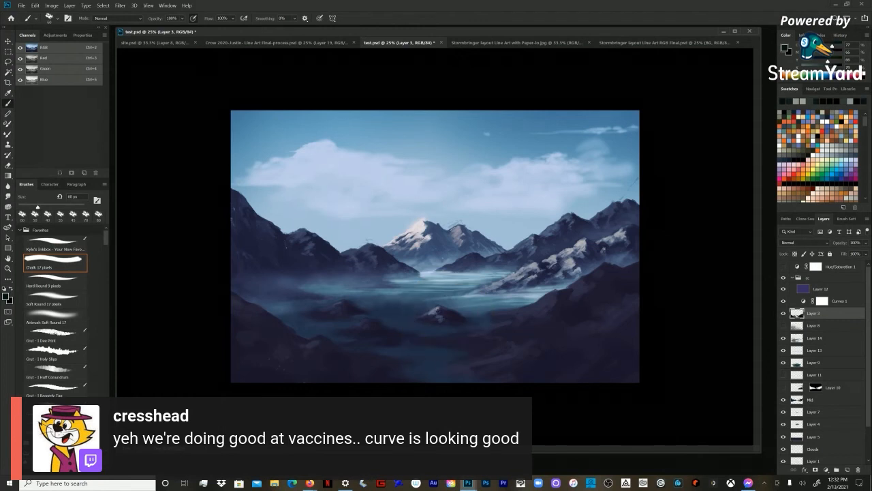
# Step: Sample light and dark tones from the central rock island and refine its facets with a 40 px Chalk brush
pyautogui.keyDown('alt'); pyautogui.click(430, 317); pyautogui.keyUp('alt')
pyautogui.press('[')
pyautogui.press('[')
pyautogui.press('[')
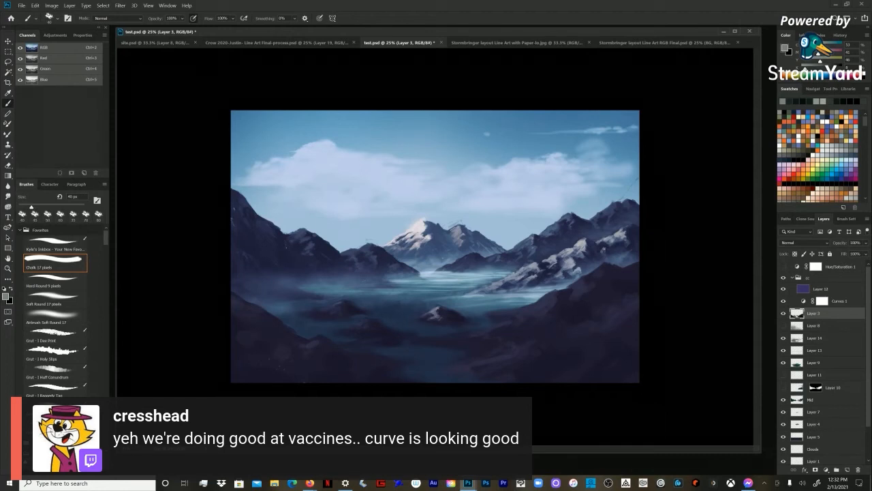
pyautogui.keyDown('alt'); pyautogui.click(433, 322); pyautogui.keyUp('alt')
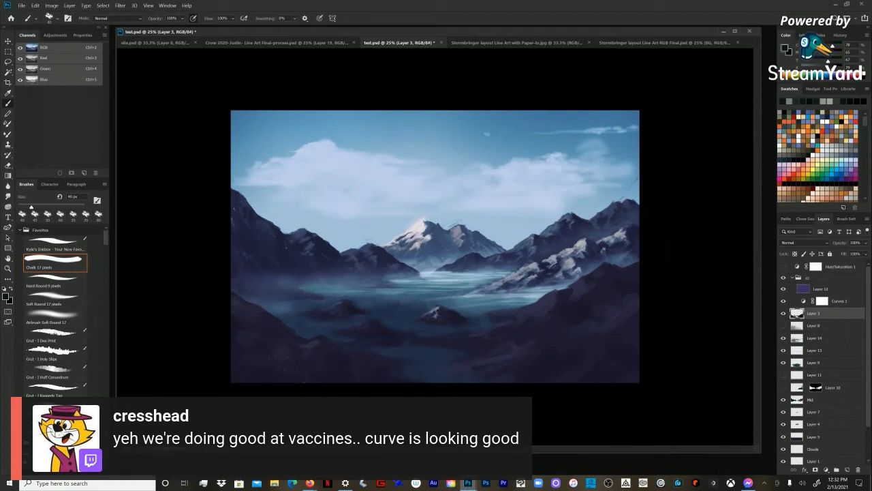
pyautogui.keyDown('alt'); pyautogui.click(445, 317); pyautogui.keyUp('alt')
# Step: Sample dark tones from the right foreground slope and rework its surface with a brush enlarged to 90 px, finishing at 80 px
pyautogui.keyDown('alt'); pyautogui.click(551, 294); pyautogui.keyUp('alt')
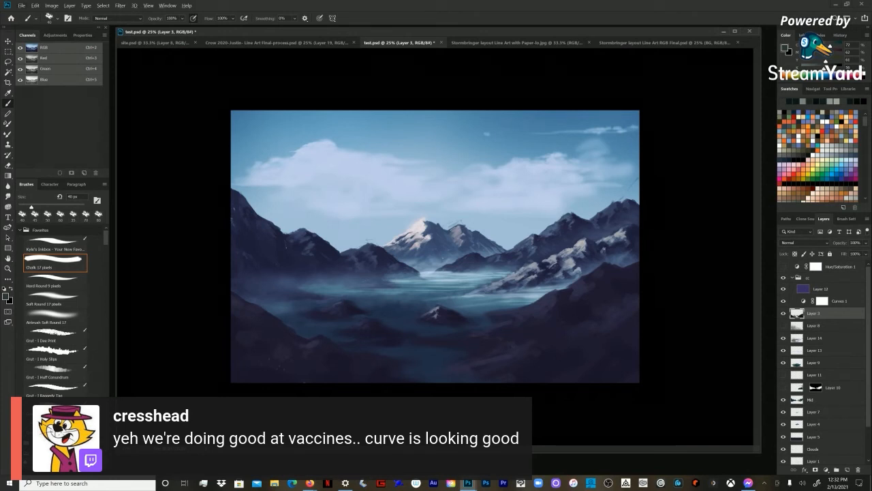
pyautogui.keyDown('alt'); pyautogui.click(623, 281); pyautogui.keyUp('alt')
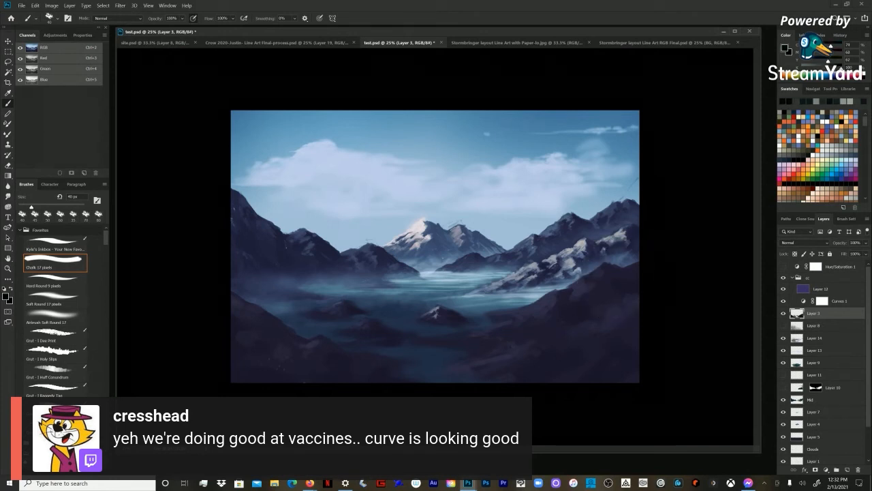
pyautogui.press(']')
pyautogui.press(']')
pyautogui.press(']')
pyautogui.keyDown('alt'); pyautogui.click(621, 272); pyautogui.keyUp('alt')
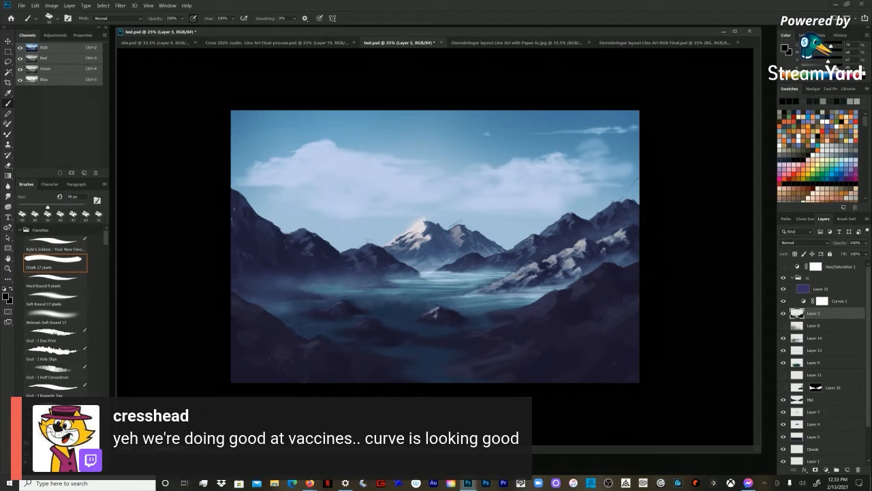
pyautogui.press('[')
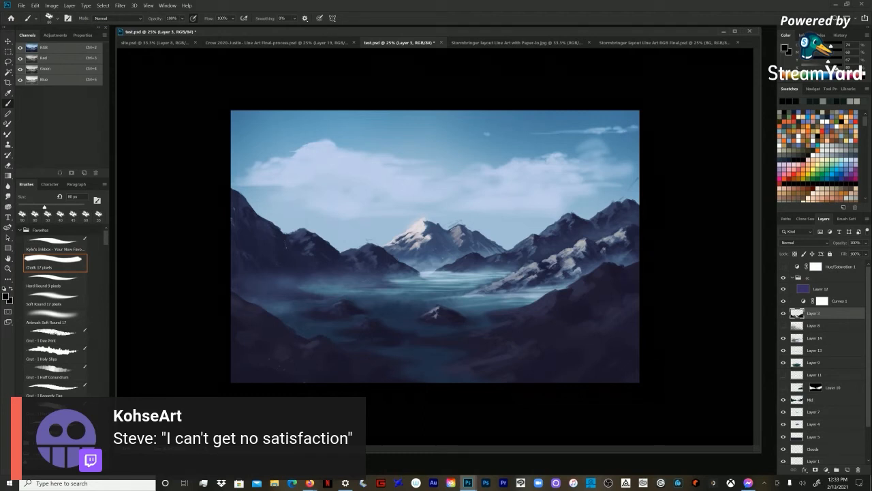
# Step: Paint broad dark tonal variations across the foreground slopes with the Chalk brush enlarged to 125 px
pyautogui.press(']')
pyautogui.press(']')
pyautogui.press(']')
pyautogui.press(']')
pyautogui.press(']')
pyautogui.press('[')
pyautogui.press(']')
pyautogui.press('[')
pyautogui.press('[')
pyautogui.press(']')
pyautogui.press('[')
pyautogui.press('[')
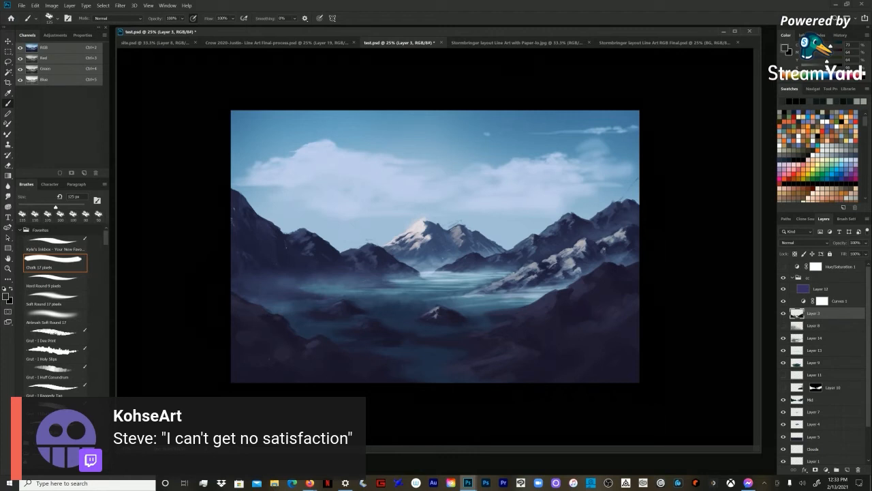
# Step: Sample the dark tone of the lower-left foreground and blend the slope beside the inlet with a 125 px brush
pyautogui.press(']')
pyautogui.press('[')
pyautogui.press('[')
pyautogui.press('[')
pyautogui.press('[')
pyautogui.press('[')
pyautogui.keyDown('alt'); pyautogui.click(338, 363); pyautogui.keyUp('alt')
pyautogui.press(']')
pyautogui.press(']')
pyautogui.press(']')
pyautogui.press(']')
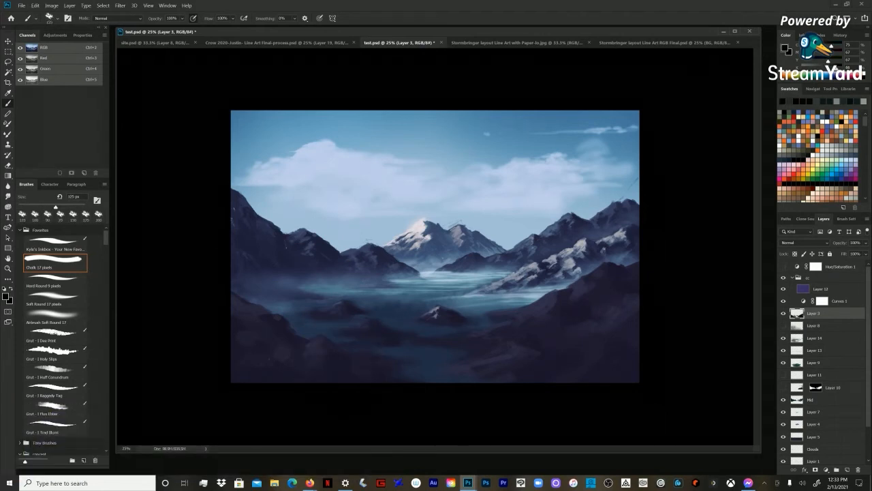
# Step: Sample the lake's teal beside the central rock and paint thin water strokes in the foreground inlet at 15 px
pyautogui.press('[')
pyautogui.press('[')
pyautogui.press('[')
pyautogui.press('[')
pyautogui.keyDown('alt'); pyautogui.click(475, 308); pyautogui.keyUp('alt')
pyautogui.press('[')
pyautogui.press('[')
pyautogui.press('[')
pyautogui.press('[')
pyautogui.press('[')
pyautogui.press('[')
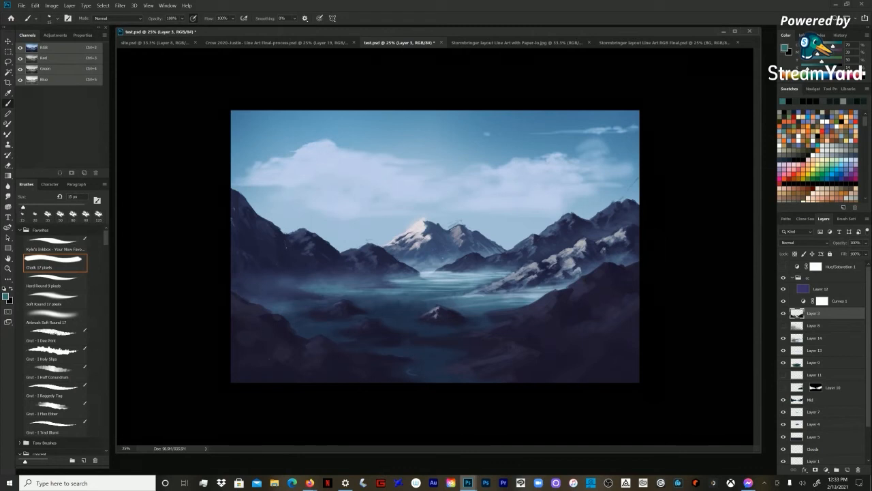
# Step: Sample a darker teal near the inlet and paint more water across it with a 45 px brush
pyautogui.press(']')
pyautogui.press(']')
pyautogui.press(']')
pyautogui.press(']')
pyautogui.press(']')
pyautogui.press('[')
pyautogui.press(']')
pyautogui.keyDown('alt'); pyautogui.click(454, 359); pyautogui.keyUp('alt')
# Step: Sample teal from the water above the left island and paint ripples around the lower rocks with a 40 px brush
pyautogui.press(']')
pyautogui.press(']')
pyautogui.press(']')
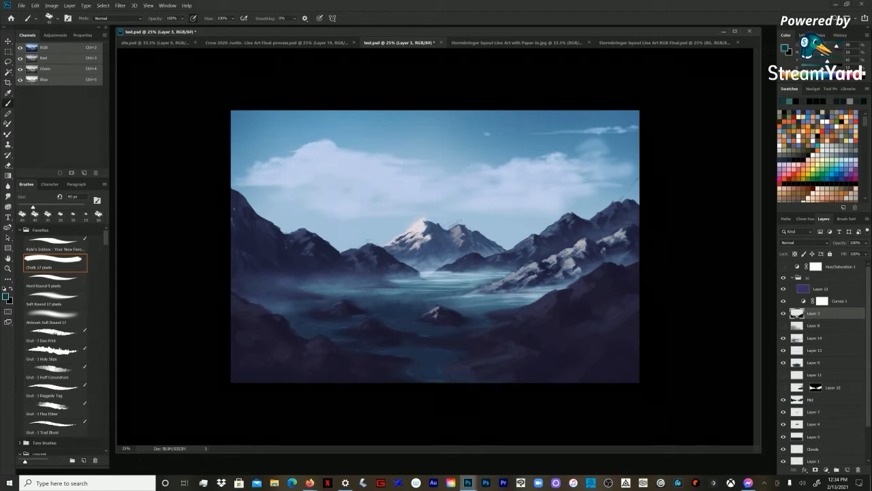
pyautogui.press(']')
pyautogui.press(']')
pyautogui.press(']')
pyautogui.keyDown('alt'); pyautogui.click(284, 308); pyautogui.keyUp('alt')
pyautogui.keyDown('alt'); pyautogui.click(346, 293); pyautogui.keyUp('alt')
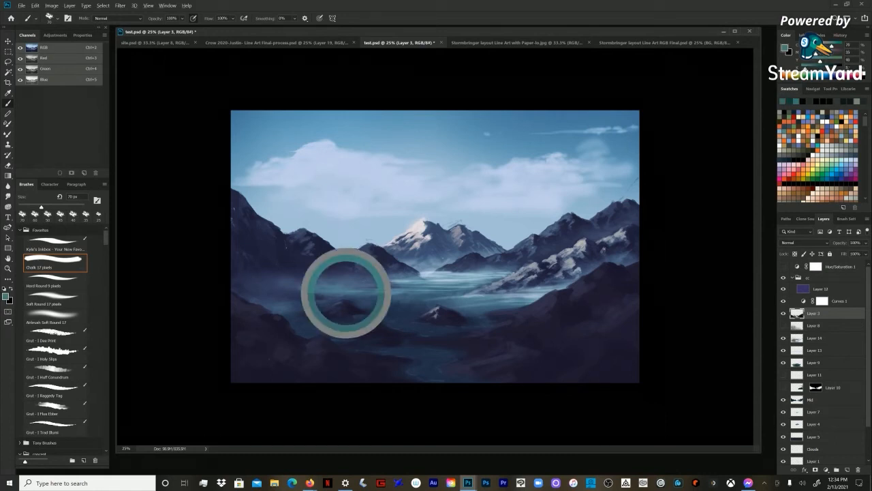
pyautogui.press('[')
pyautogui.press('[')
pyautogui.press('[')
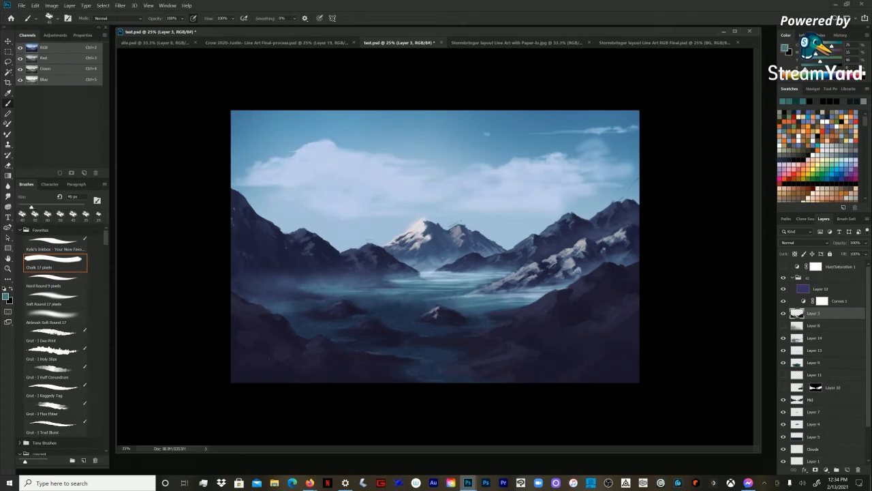
# Step: Sample the inlet's dark teal and the lake's lighter teal and layer water ripples in the foreground with a 50 px brush
pyautogui.press(']')
pyautogui.press(']')
pyautogui.keyDown('alt'); pyautogui.click(411, 370); pyautogui.keyUp('alt')
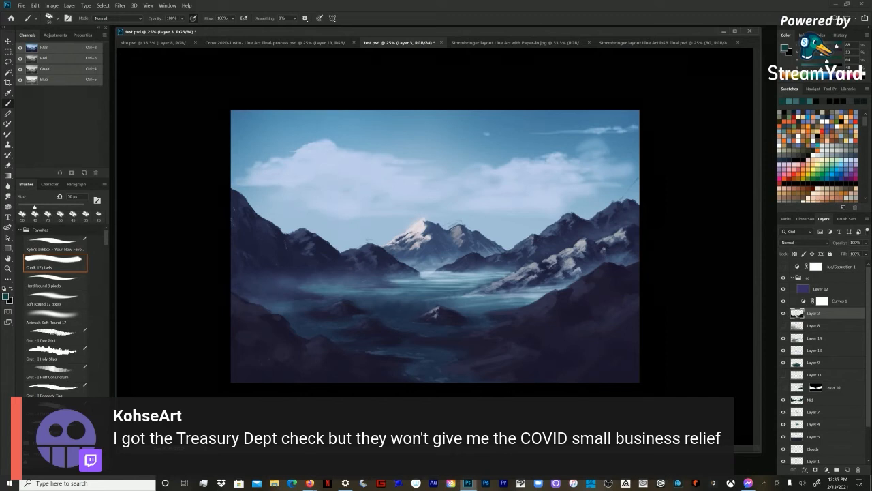
pyautogui.keyDown('alt'); pyautogui.click(436, 289); pyautogui.keyUp('alt')
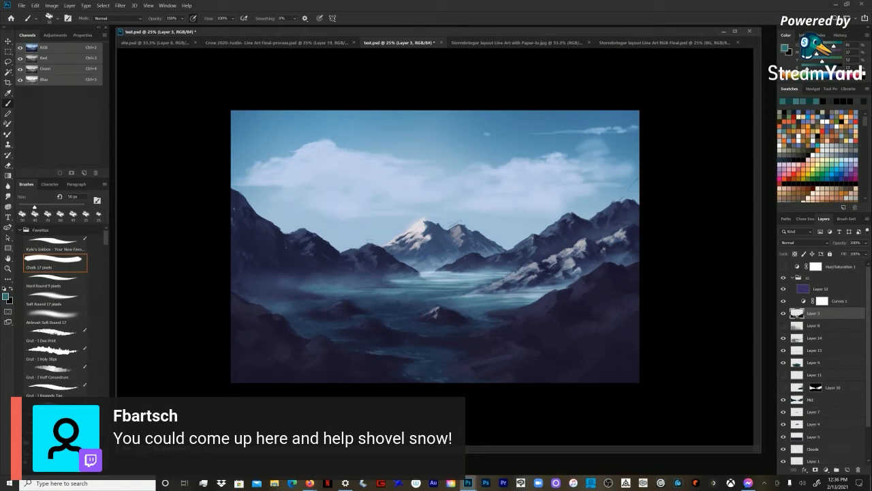
# Step: Sample dark slope and left mountain tones and paint subtle facets on the right foreground slope with a 125 px brush
pyautogui.keyDown('alt'); pyautogui.click(532, 363); pyautogui.keyUp('alt')
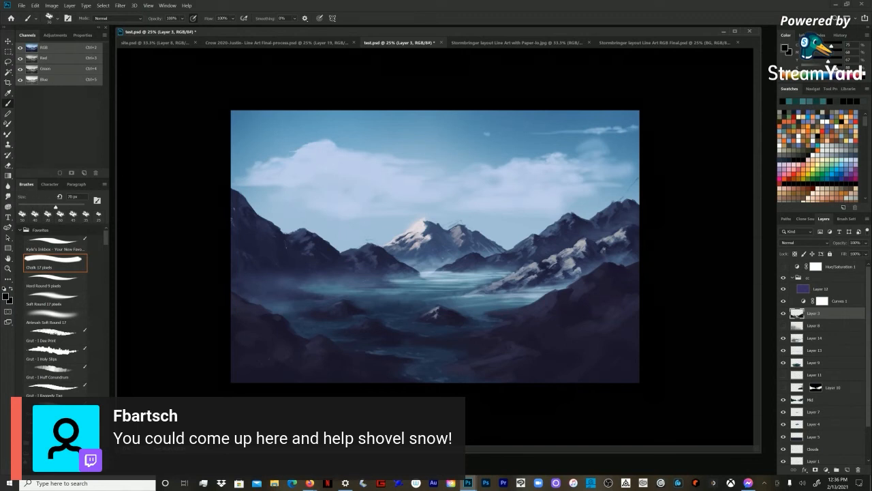
pyautogui.press(']')
pyautogui.press(']')
pyautogui.press(']')
pyautogui.press(']')
pyautogui.keyDown('alt'); pyautogui.click(286, 241); pyautogui.keyUp('alt')
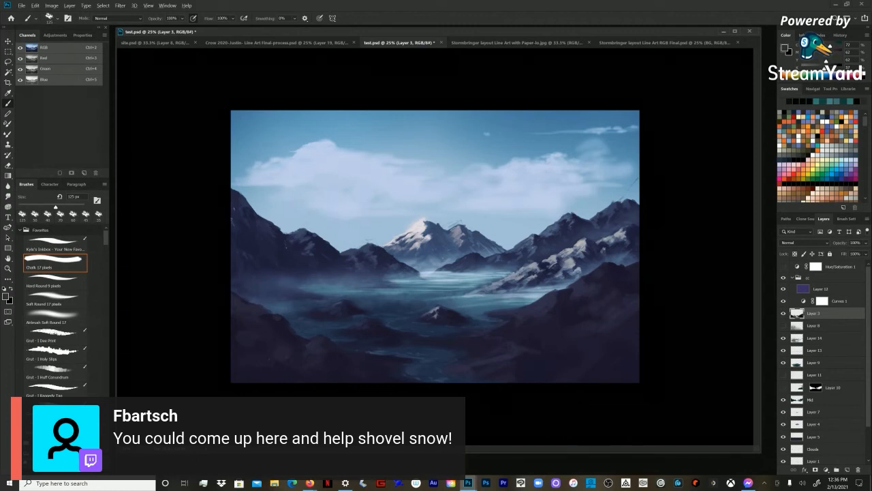
pyautogui.keyDown('alt'); pyautogui.click(589, 316); pyautogui.keyUp('alt')
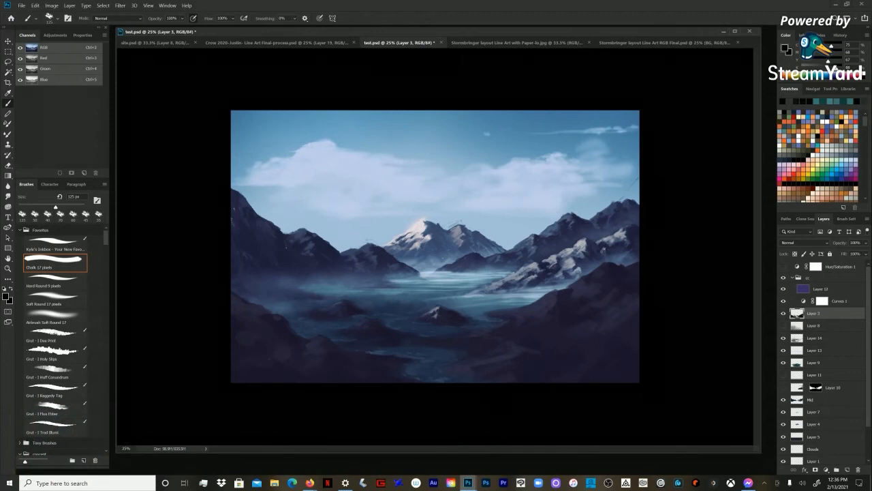
# Step: Select the Mid layer, sample the right mountain's dark tone, and shade the snowy right ridge with a 50 px brush
pyautogui.hotkey('ctrl', '+')
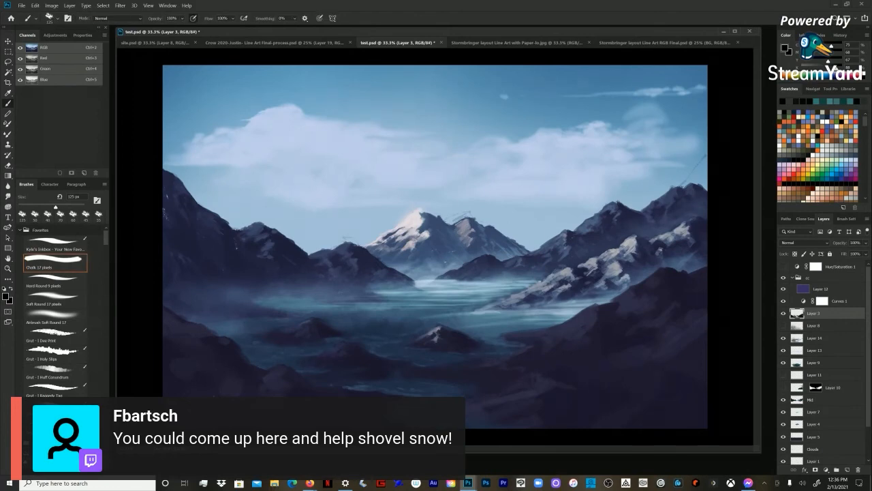
pyautogui.click(783, 314)
pyautogui.click(783, 313)
pyautogui.click(818, 400)
pyautogui.press('[')
pyautogui.press('[')
pyautogui.keyDown('alt'); pyautogui.click(607, 221); pyautogui.keyUp('alt')
pyautogui.press('[')
pyautogui.press('[')
pyautogui.press('[')
pyautogui.press('[')
pyautogui.moveTo(592, 269); pyautogui.dragTo(589, 272)
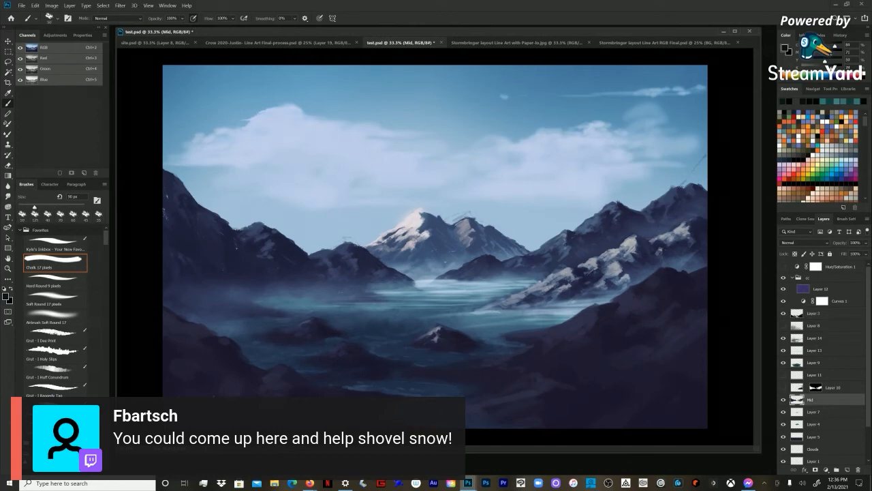
# Step: Refine the dark crevices on the snowy right ridge with the Chalk brush reduced to 15 px
pyautogui.press('[')
pyautogui.press('[')
pyautogui.press('[')
pyautogui.press('[')
pyautogui.press('[')
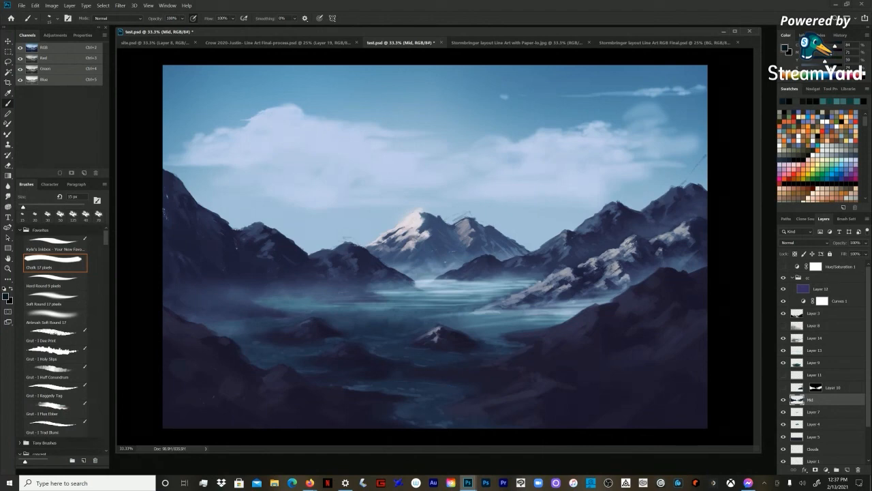
# Step: Sample light greys from the snowy right ridge and paint fine highlights on it with a 9 px brush
pyautogui.press('[')
pyautogui.press('[')
pyautogui.press('[')
pyautogui.keyDown('alt'); pyautogui.click(617, 252); pyautogui.keyUp('alt')
pyautogui.keyDown('alt'); pyautogui.click(617, 251); pyautogui.keyUp('alt')
pyautogui.keyDown('alt'); pyautogui.click(617, 251); pyautogui.keyUp('alt')
pyautogui.keyDown('alt'); pyautogui.click(617, 252); pyautogui.keyUp('alt')
pyautogui.keyDown('alt'); pyautogui.click(617, 252); pyautogui.keyUp('alt')
pyautogui.keyDown('alt'); pyautogui.click(617, 252); pyautogui.keyUp('alt')
pyautogui.press('[')
pyautogui.press(']')
pyautogui.press(']')
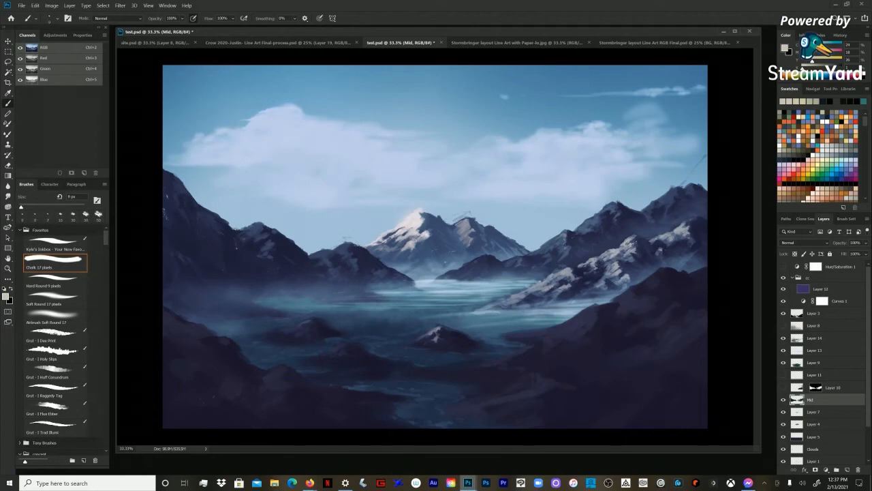
# Step: Add more warm light strokes to the snowy right ridge with a 10 px brush, checking the overall picture
pyautogui.press(']')
pyautogui.press(']')
pyautogui.press('z')
pyautogui.keyDown('alt'); pyautogui.click(434, 246); pyautogui.keyUp('alt')
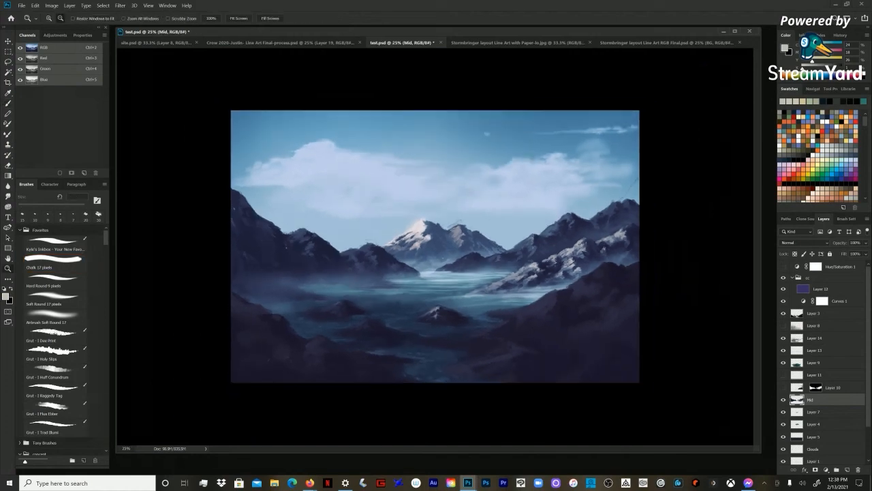
pyautogui.click(435, 246)
pyautogui.press('b')
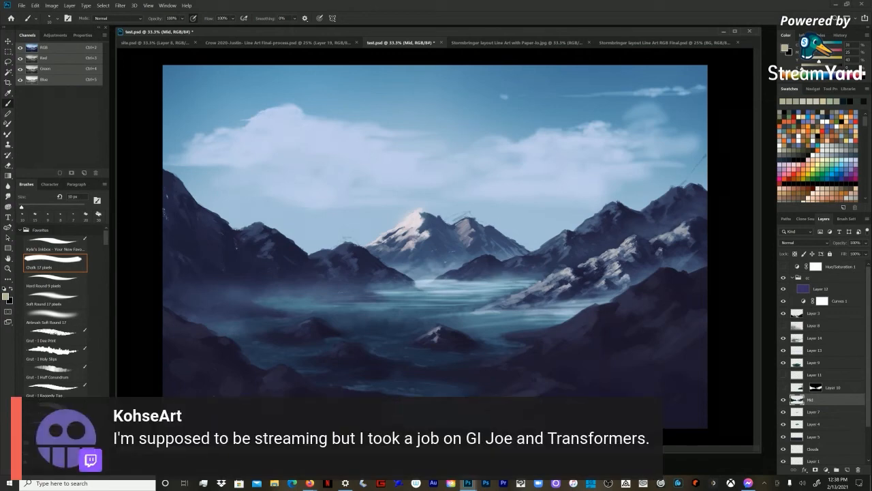
# Step: Check the whole composition, then sample the right ridge's dark shadow tone for detailing with the 10 px brush
pyautogui.press('z')
pyautogui.hotkey('ctrl', '-')
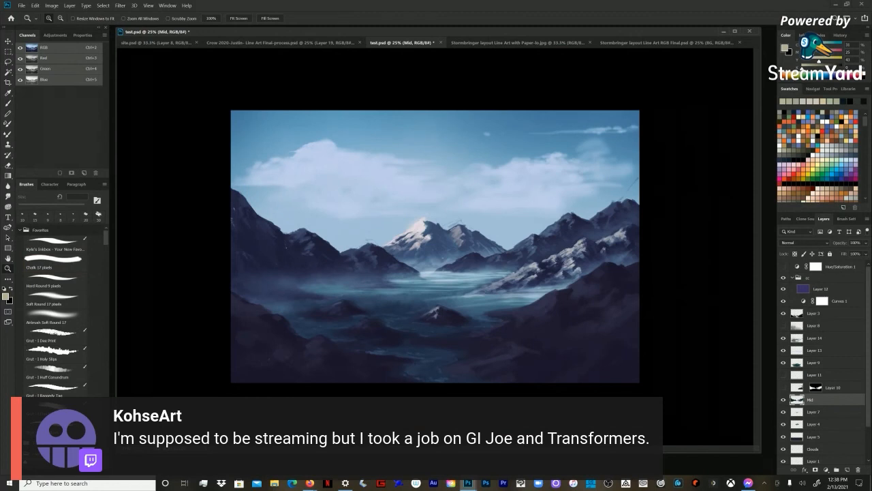
pyautogui.hotkey('ctrl', '+')
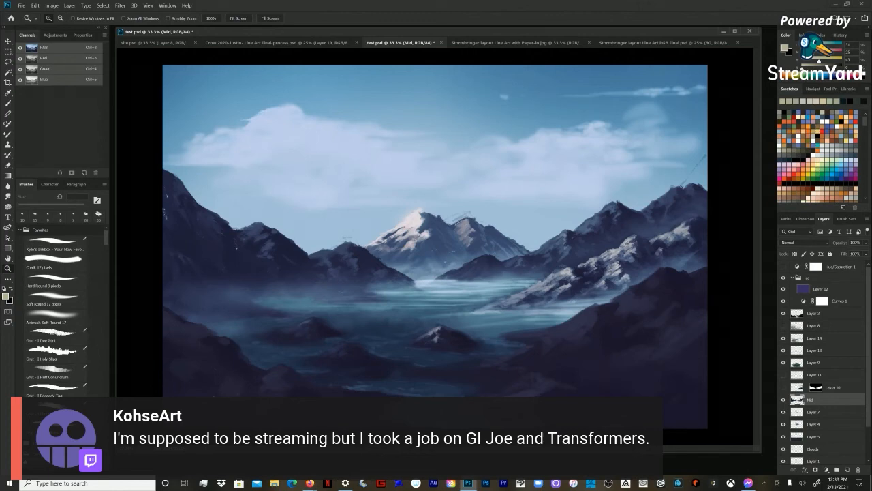
pyautogui.hotkey('ctrl', '-')
pyautogui.hotkey('ctrl', '+')
pyautogui.press('b')
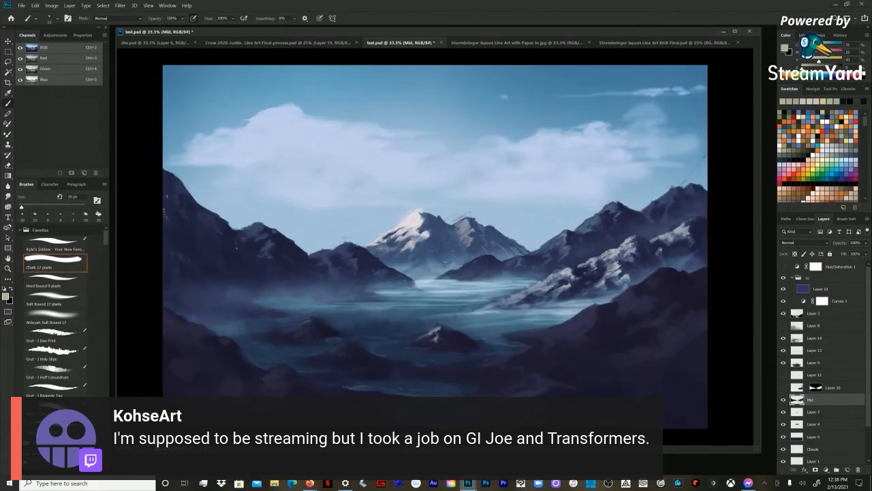
pyautogui.keyDown('alt'); pyautogui.click(580, 273); pyautogui.keyUp('alt')
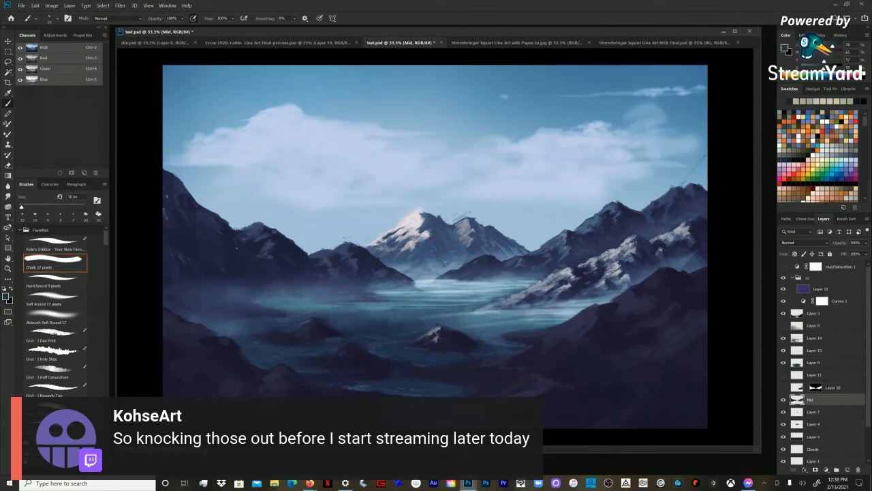
# Step: Enlarge the document window and deepen the snowy right ridge's shadows with the brush increased to 25 px
pyautogui.moveTo(760, 452); pyautogui.dragTo(776, 473)
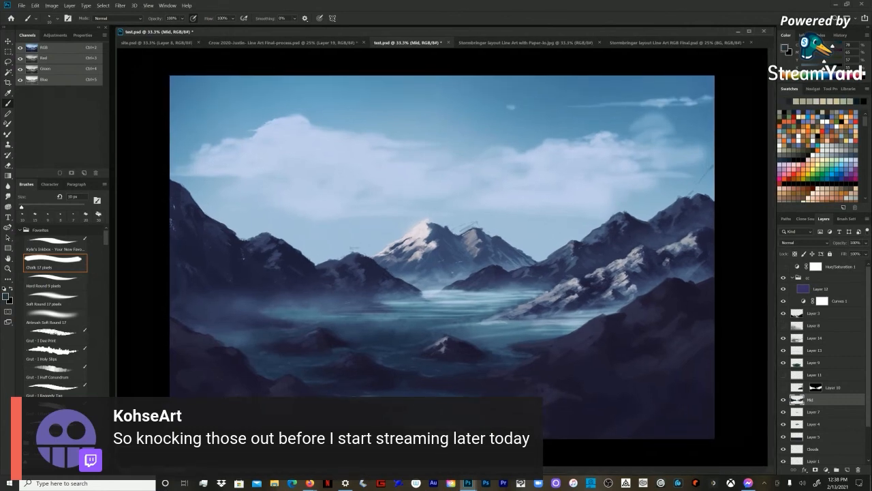
pyautogui.press(']')
pyautogui.press(']')
pyautogui.press(']')
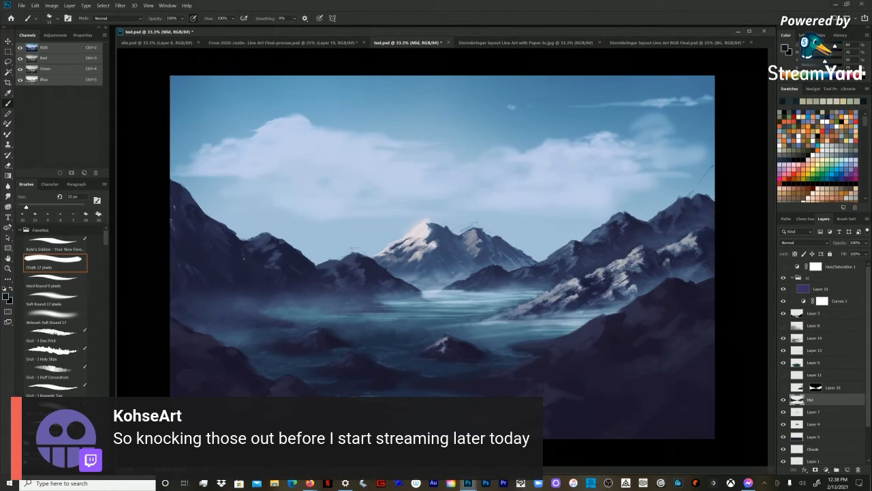
pyautogui.press('[')
pyautogui.press('[')
pyautogui.press(']')
# Step: Switch to Firefox and review the GrutBrushes page with its free ABR and TPL brush downloads and installation FAQ
pyautogui.moveTo(310, 483)
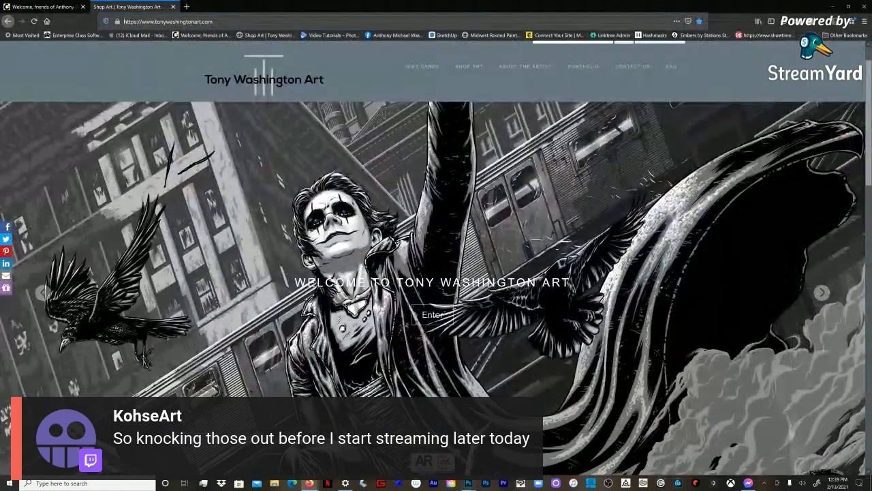
pyautogui.click(44, 7)
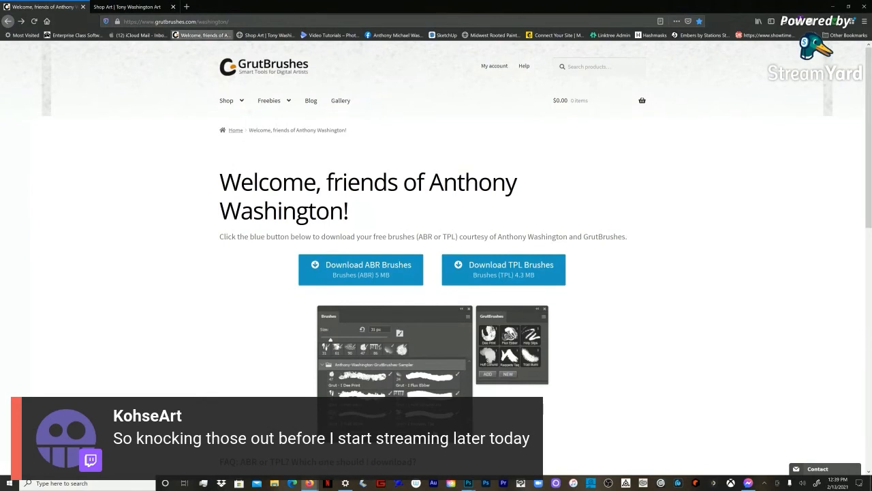
pyautogui.click(203, 22)
pyautogui.click(203, 22)
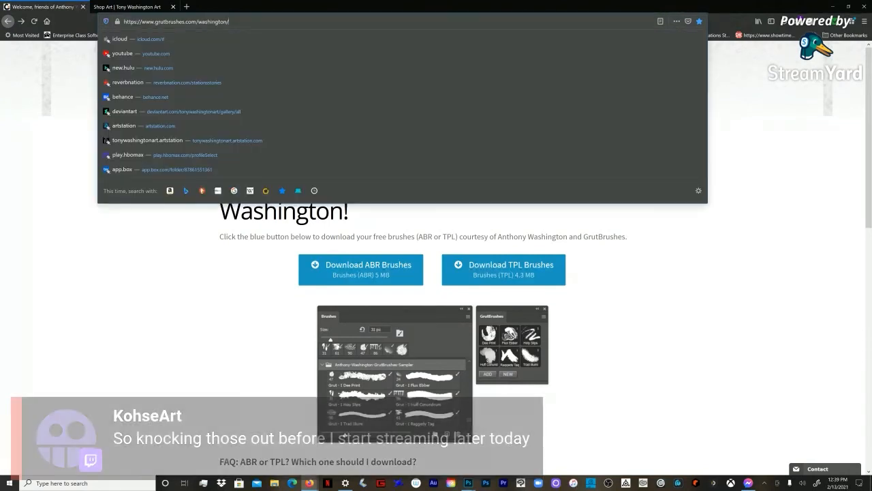
pyautogui.click(715, 273)
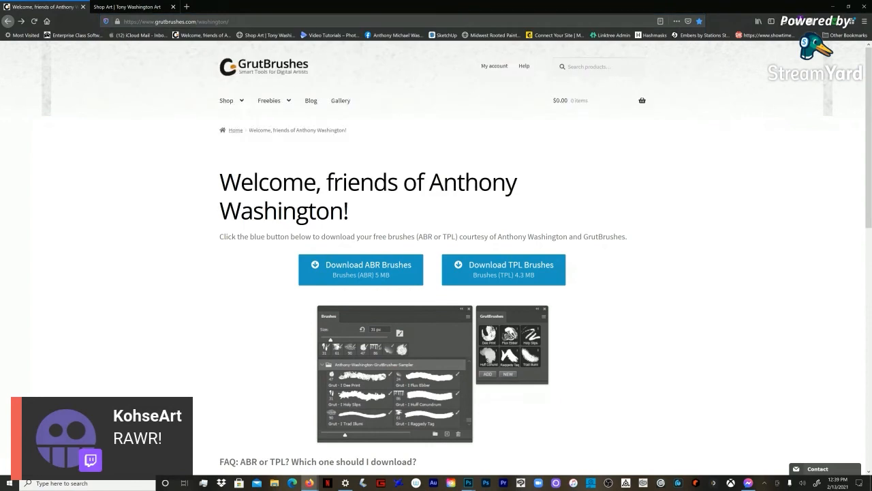
pyautogui.scroll(-1, 436, 259)
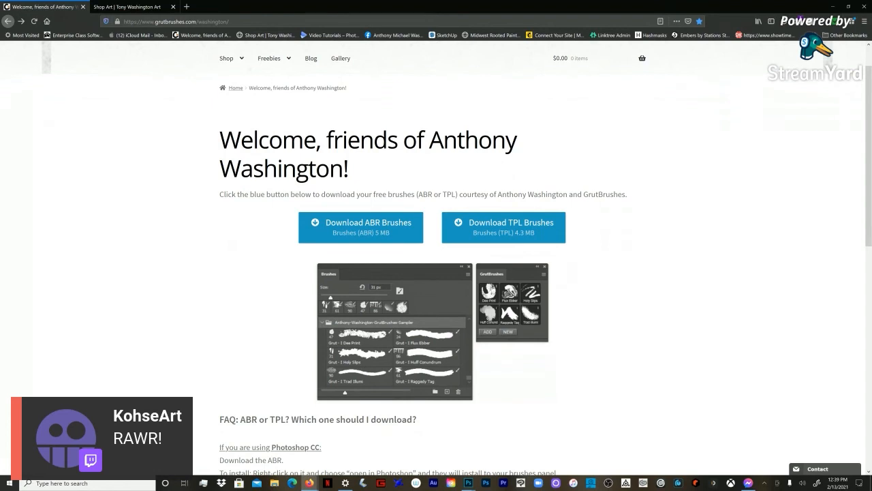
pyautogui.scroll(-2, 436, 259)
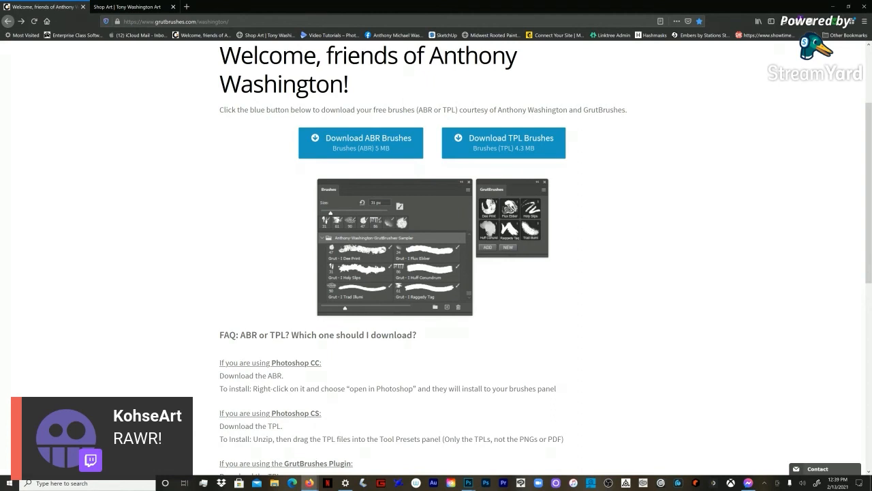
# Step: Highlight the GrutBrushes download page's web address, then switch back to test.psd in Photoshop
pyautogui.click(203, 22)
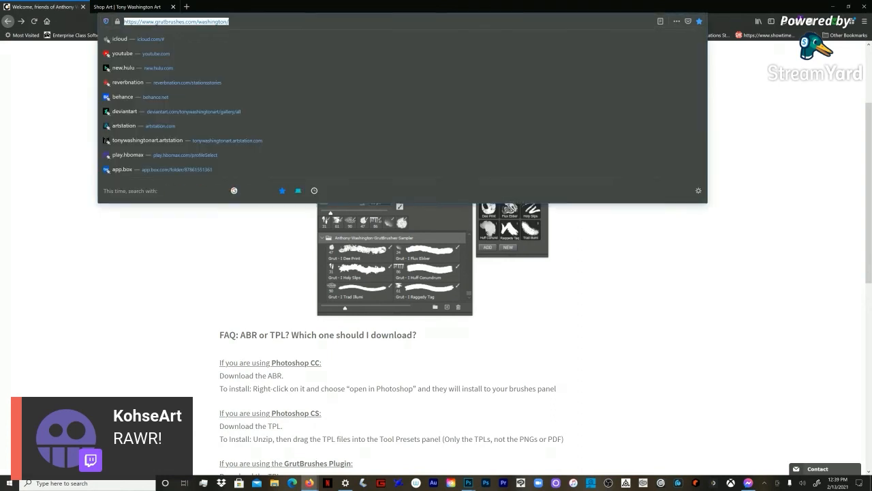
pyautogui.press('Escape')
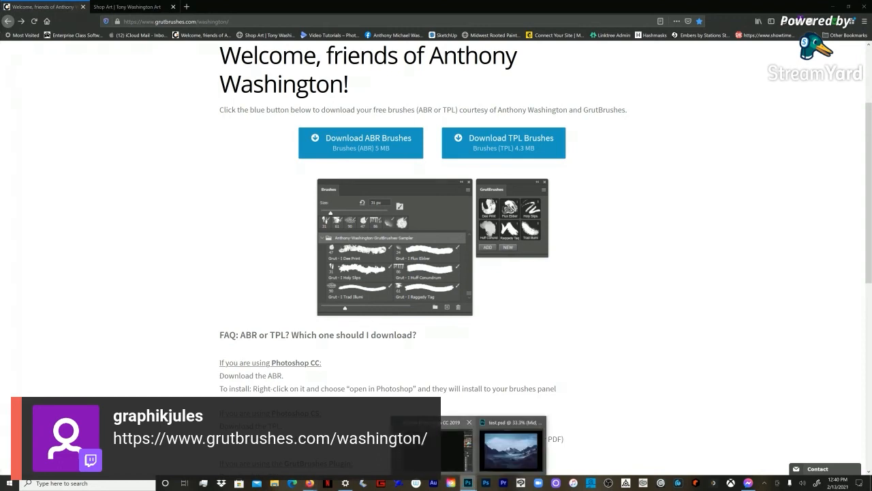
pyautogui.click(510, 446)
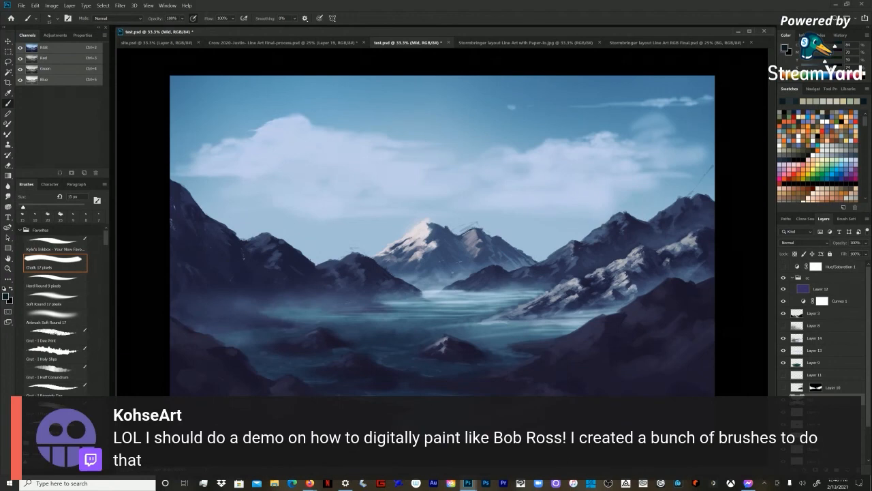
# Step: Resample the right ridge's dark tones and touch up its shadows on the Mid layer with the brush enlarged to 30 px
pyautogui.press('.')
pyautogui.press(',')
pyautogui.keyDown('alt'); pyautogui.click(649, 266); pyautogui.keyUp('alt')
pyautogui.press(']')
pyautogui.press(']')
pyautogui.press(']')
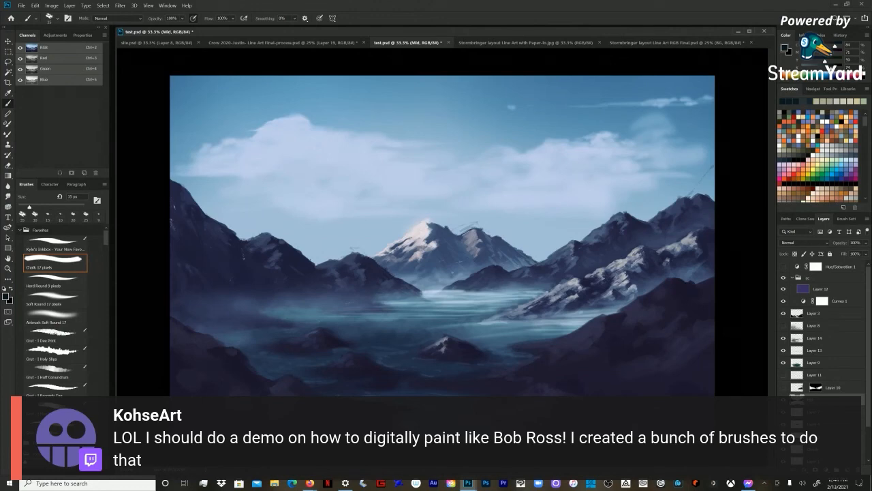
pyautogui.keyDown('alt'); pyautogui.click(687, 253); pyautogui.keyUp('alt')
# Step: Check the whole composition, then sample a grey tone from the right ridge and set a 50 px brush for painting on Layer 3
pyautogui.press('z')
pyautogui.hotkey('ctrl', '-')
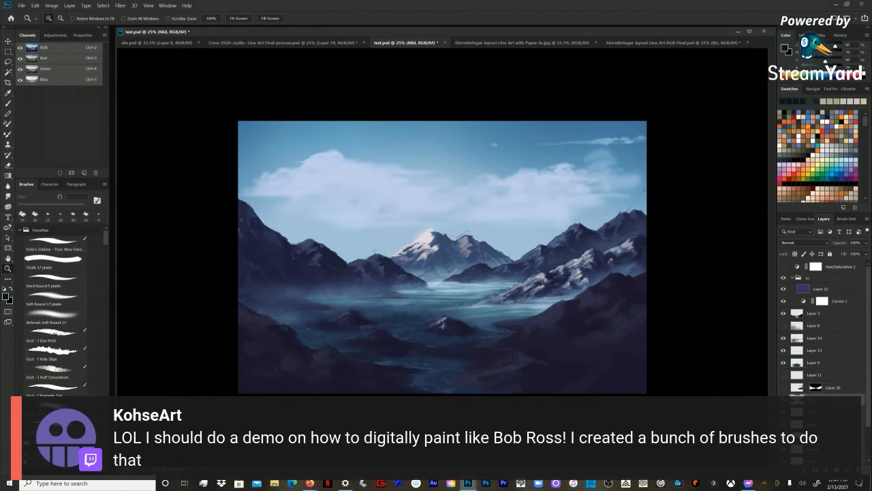
pyautogui.hotkey('ctrl', '+')
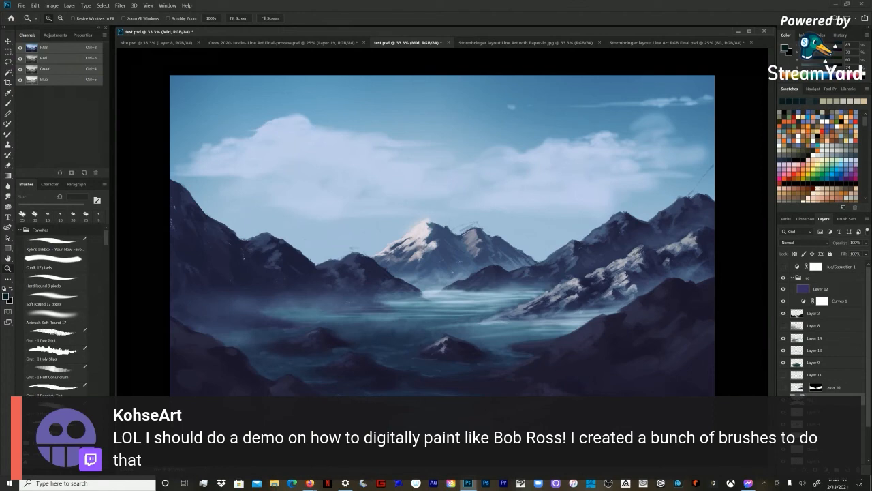
pyautogui.hotkey('ctrl', '-')
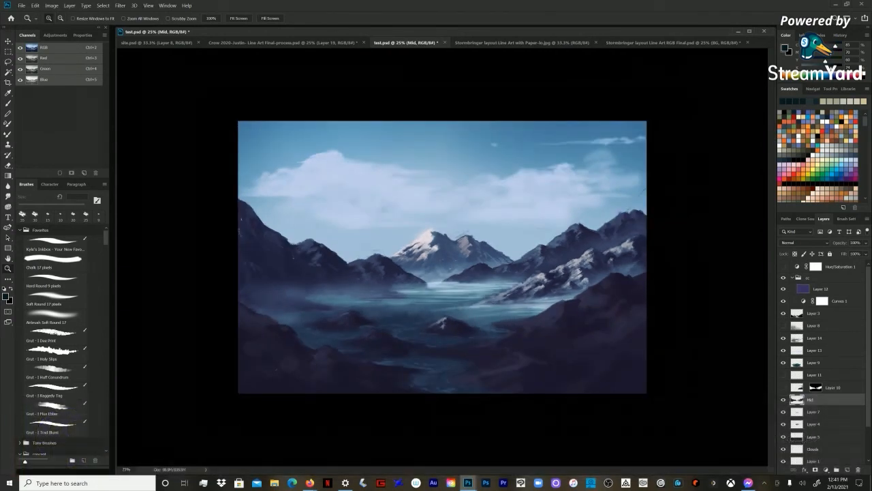
pyautogui.hotkey('ctrl', '+')
pyautogui.press('b')
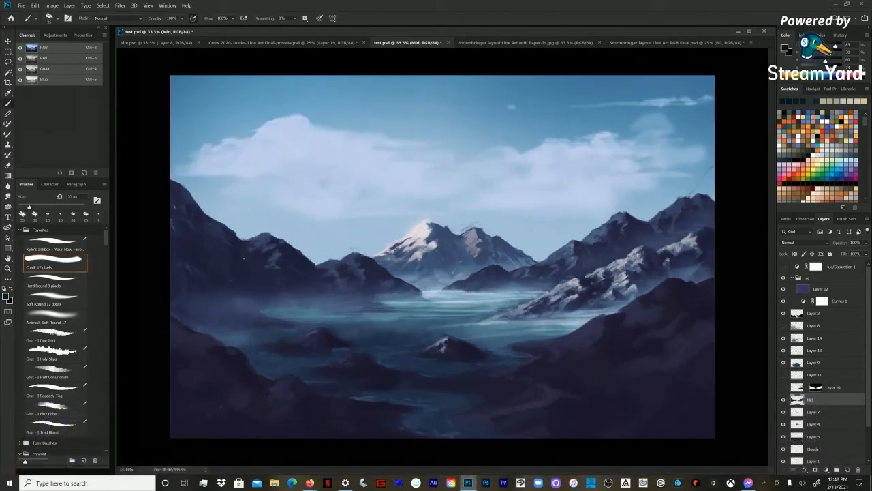
pyautogui.keyDown('alt'); pyautogui.click(572, 340); pyautogui.keyUp('alt')
pyautogui.keyDown('alt'); pyautogui.click(574, 285); pyautogui.keyUp('alt')
pyautogui.press(']')
pyautogui.press(']')
pyautogui.click(814, 314)
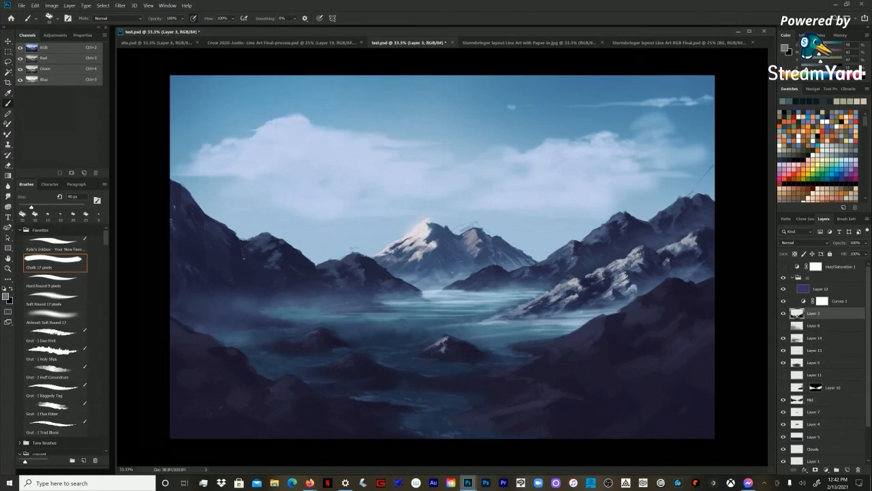
pyautogui.press(']')
pyautogui.press(']')
pyautogui.press(']')
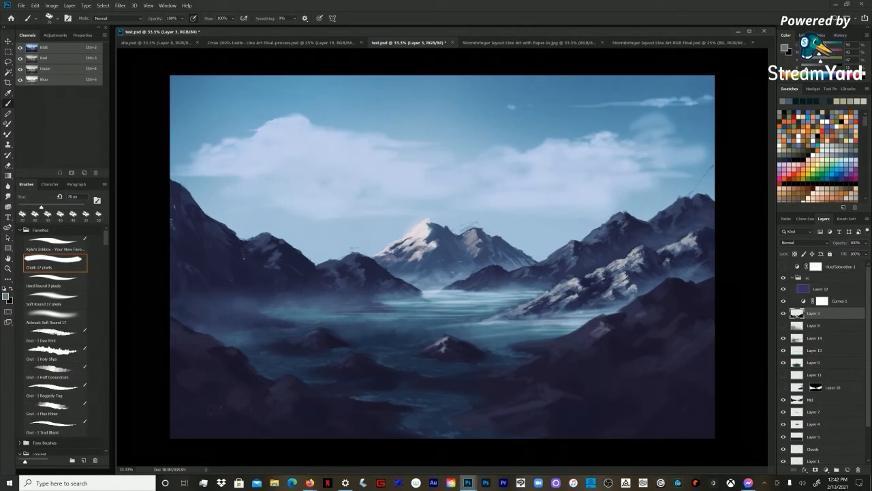
pyautogui.press('[')
pyautogui.press('[')
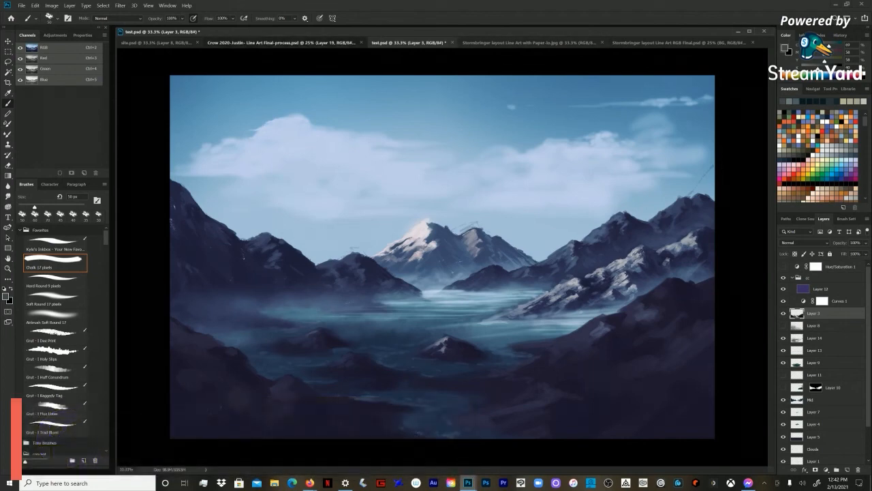
# Step: View the artwork sheet in site.psd and bring up the Crow 2020 line art document
pyautogui.click(282, 43)
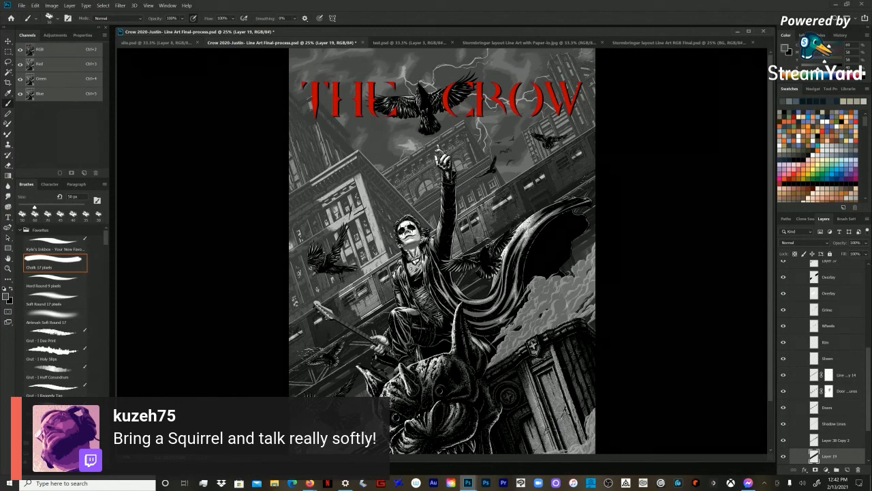
pyautogui.click(156, 42)
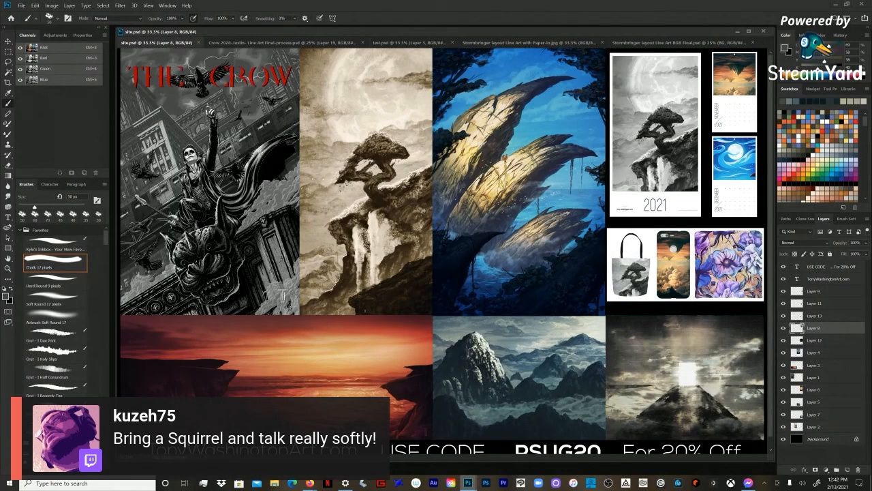
pyautogui.hotkey('ctrl', 'Tab')
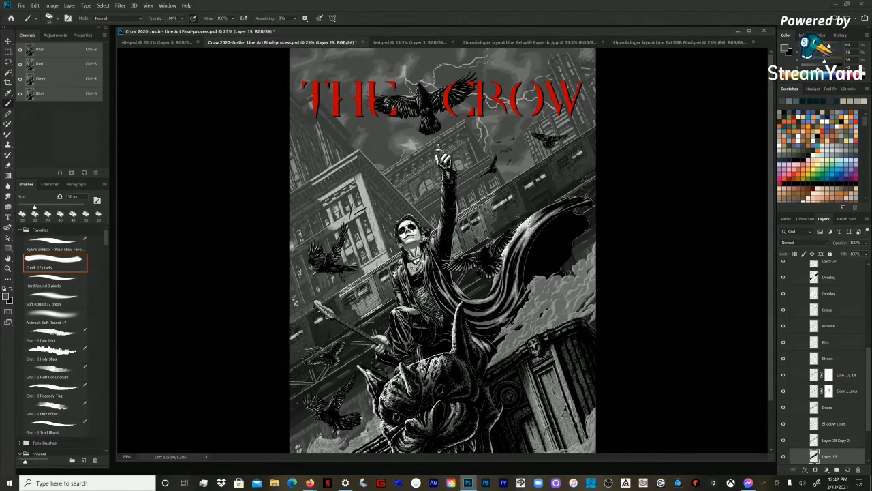
# Step: Collapse the nested Subway groups inside the MID group, and collapse the MID group itself
pyautogui.scroll(5, 821, 362)
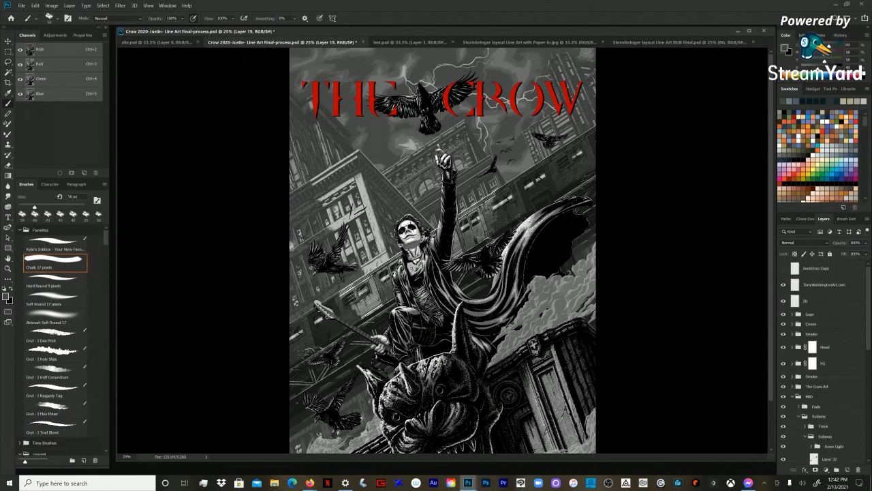
pyautogui.click(793, 397)
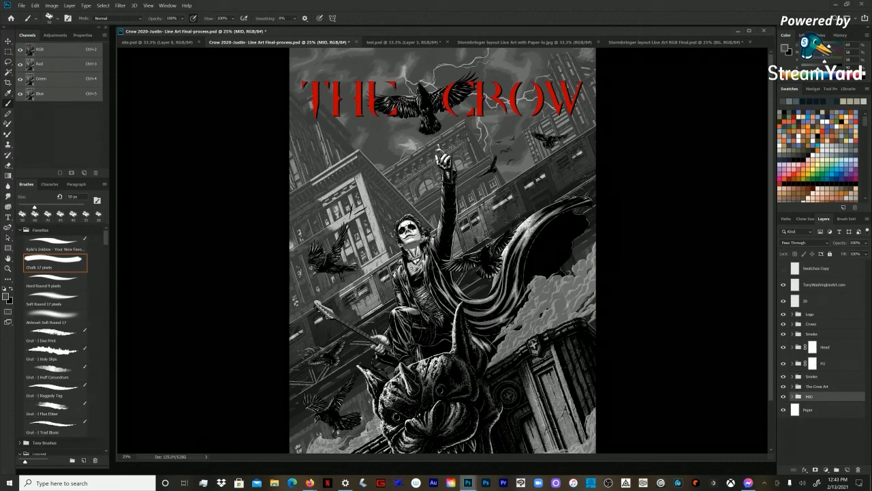
pyautogui.click(793, 397)
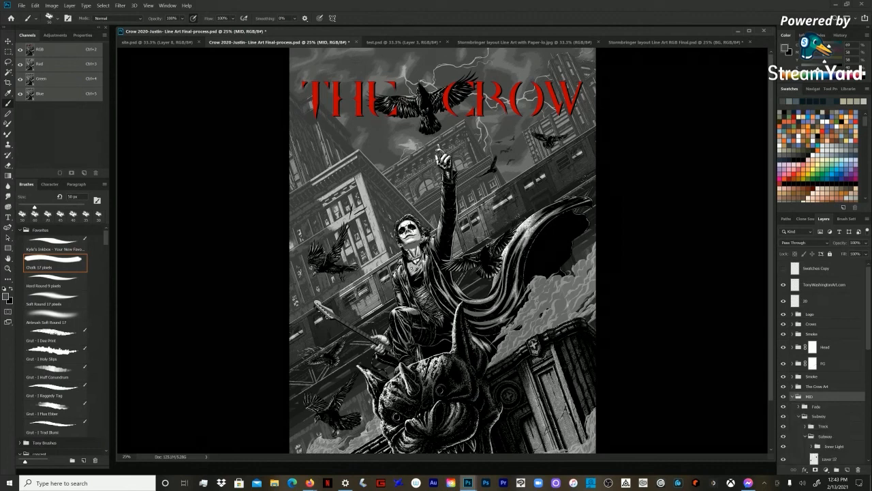
pyautogui.scroll(-5, 824, 362)
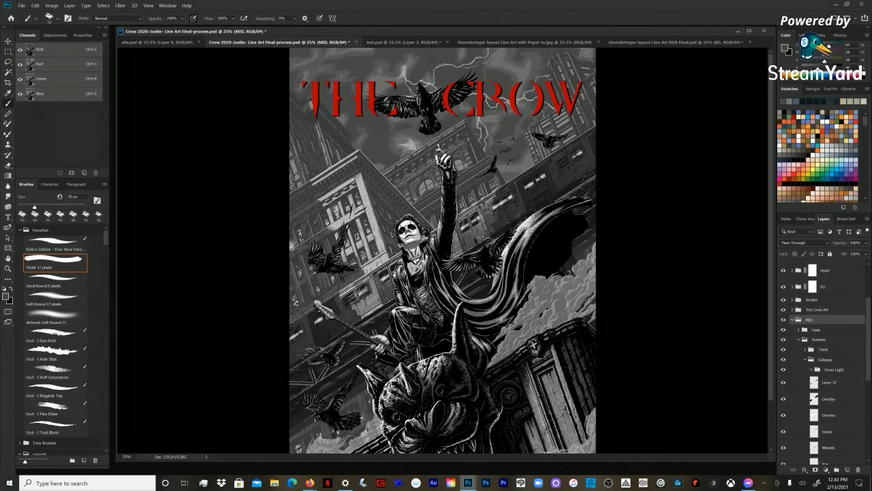
pyautogui.click(805, 365)
pyautogui.click(798, 374)
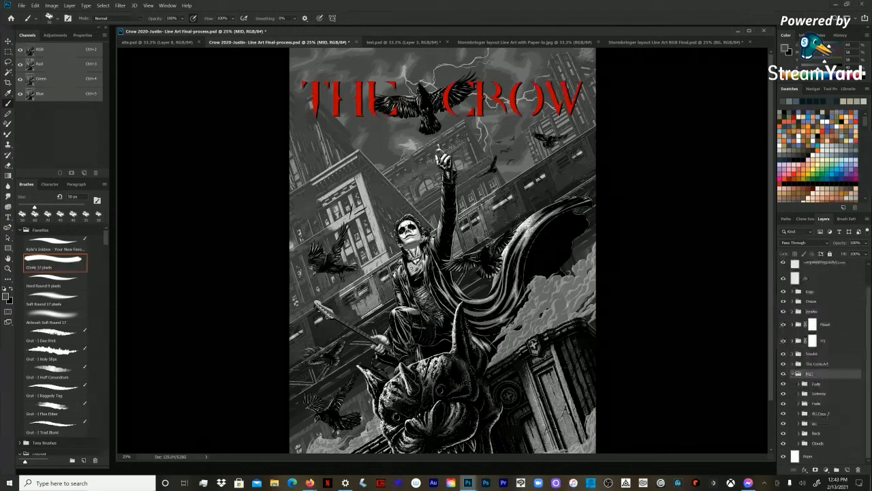
pyautogui.click(793, 374)
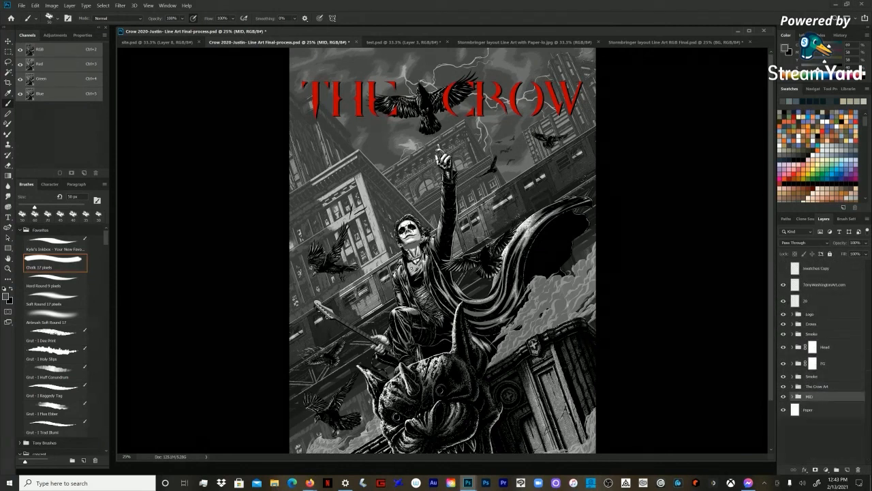
# Step: Hide the Crows, Head, FG, The Crow Art and both Smoke groups to expose the poster's city background
pyautogui.click(782, 324)
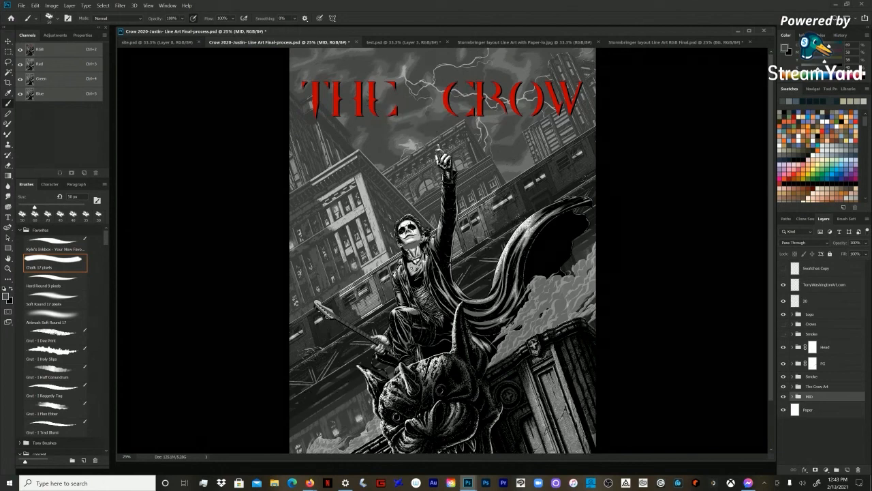
pyautogui.click(783, 347)
pyautogui.click(782, 363)
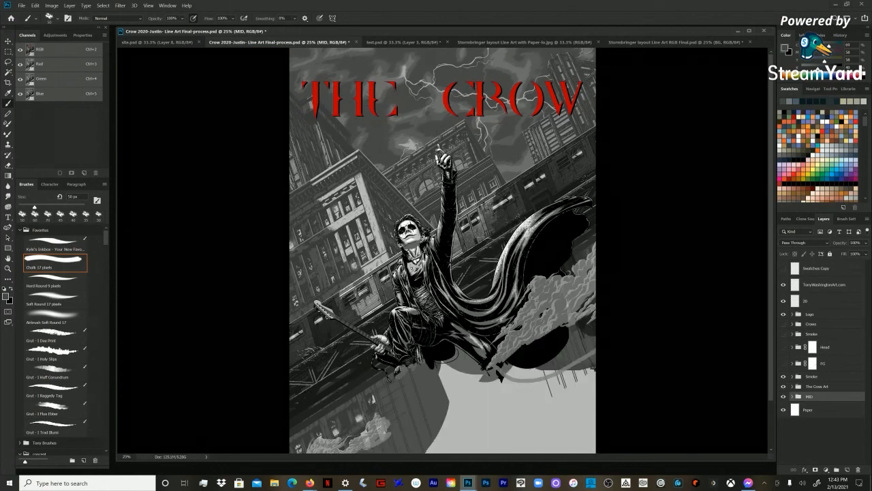
pyautogui.scroll(-2, 443, 251)
pyautogui.press('z')
pyautogui.hotkey('ctrl', '-')
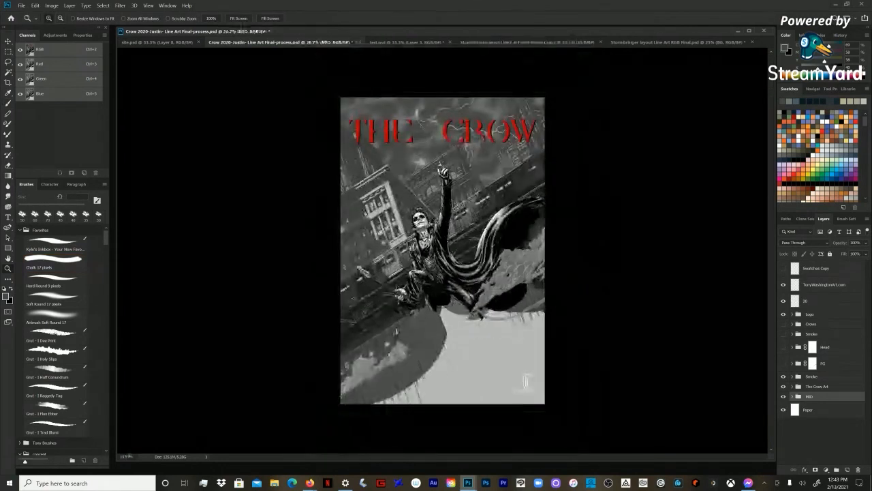
pyautogui.click(783, 377)
pyautogui.click(783, 386)
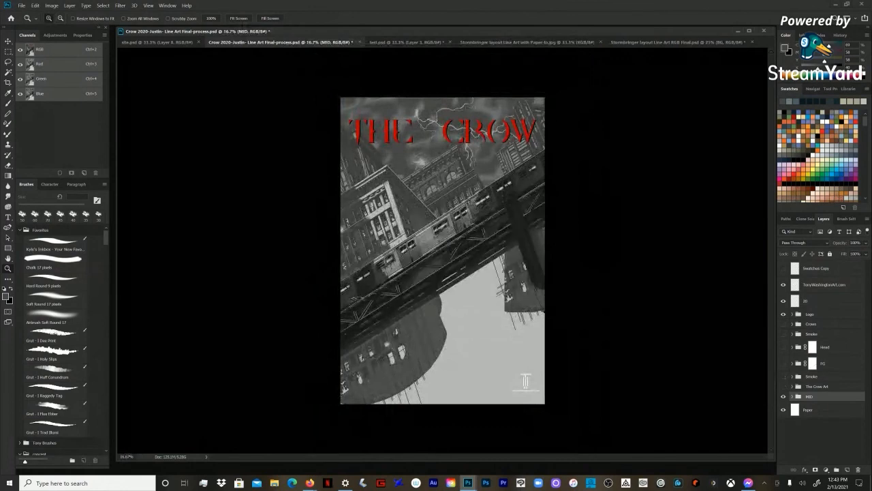
# Step: Expand the MID group and hide its Subway, BG, BG Copy 2 and both Fade subgroups
pyautogui.click(783, 397)
pyautogui.click(783, 397)
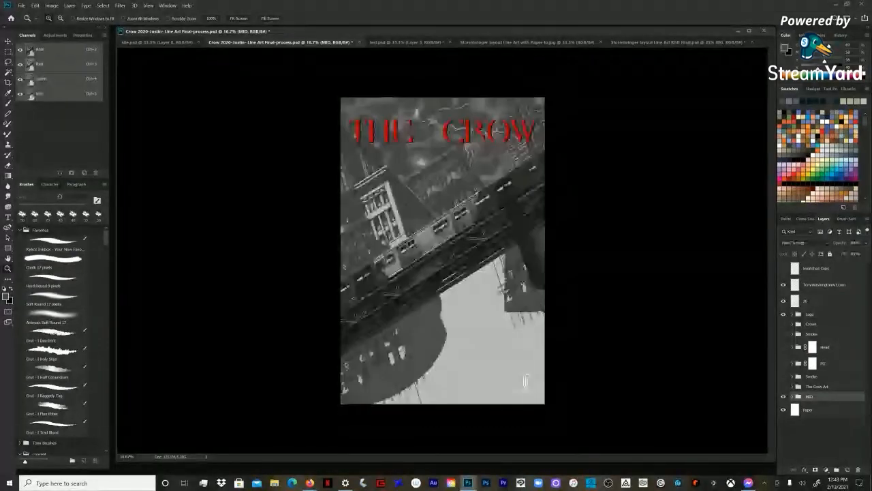
pyautogui.click(792, 397)
pyautogui.scroll(-2, 822, 364)
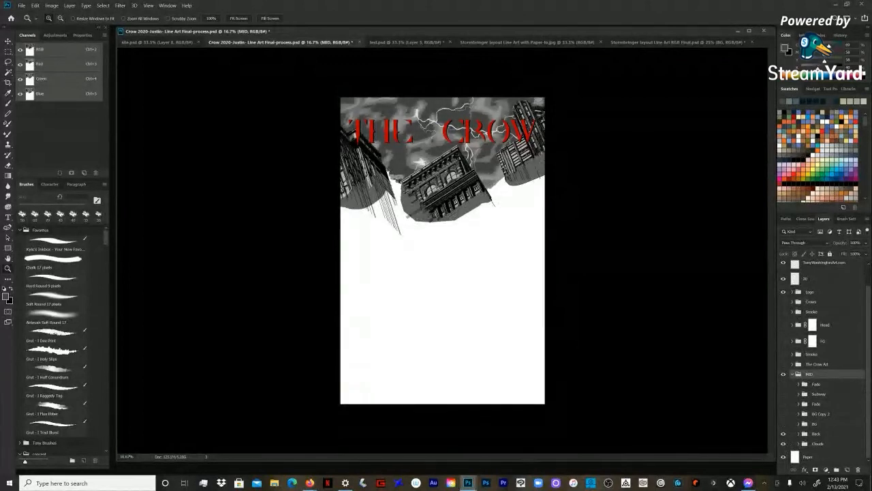
# Step: Show the MID subgroups again from BG up to Fade, followed by The Crow Art, Smoke, FG, Head and Crows groups
pyautogui.click(783, 424)
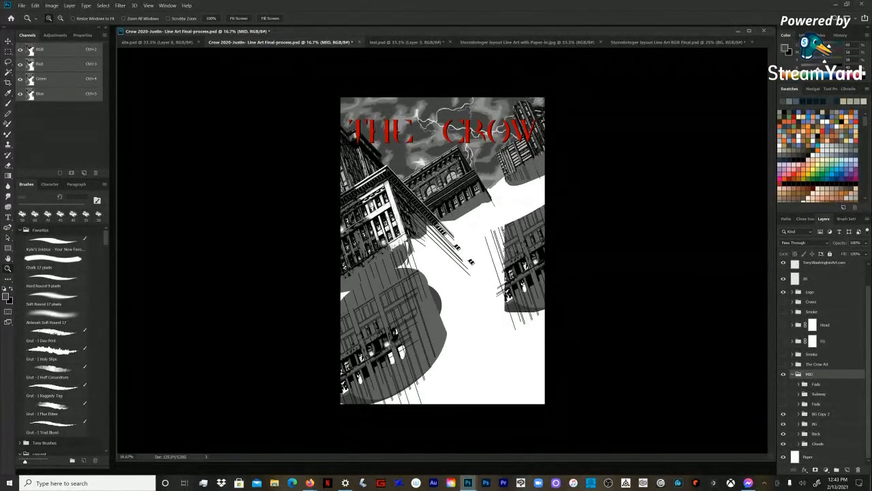
pyautogui.click(783, 404)
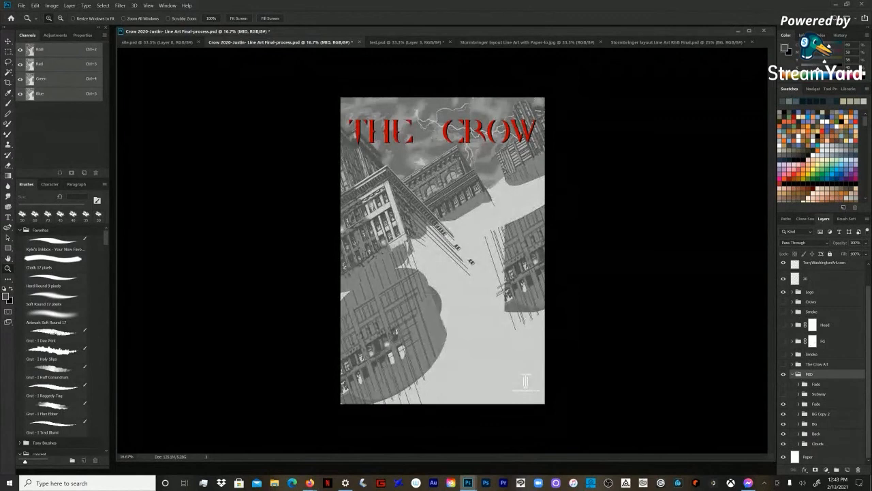
pyautogui.click(783, 394)
pyautogui.click(783, 363)
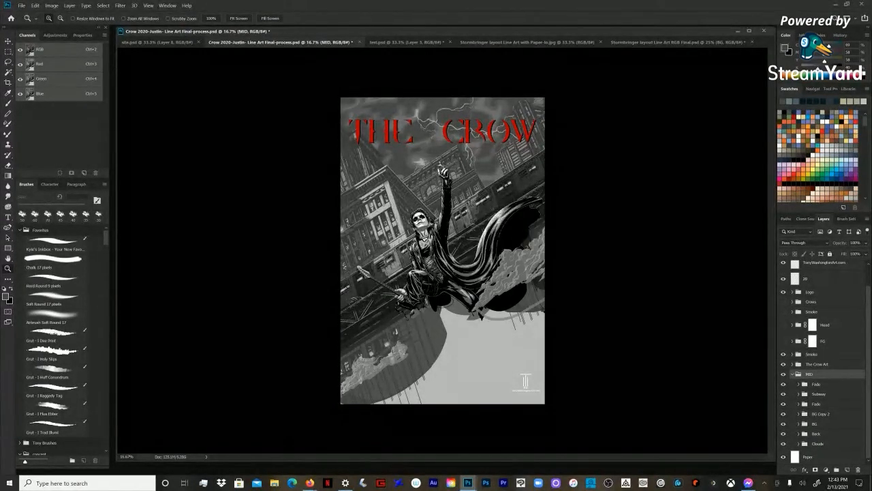
pyautogui.click(783, 341)
pyautogui.click(783, 325)
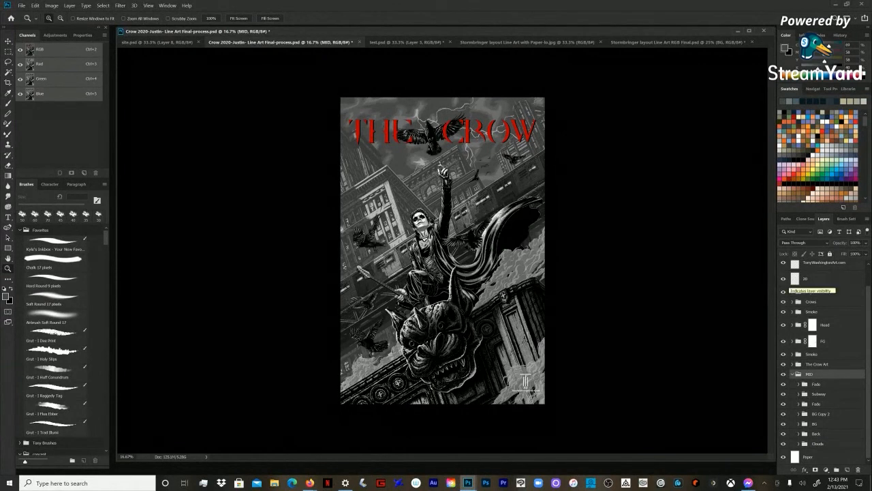
# Step: Collapse the MID group and point out The Crow Art, lower Smoke and MID groups in the layer stack
pyautogui.scroll(1, 824, 361)
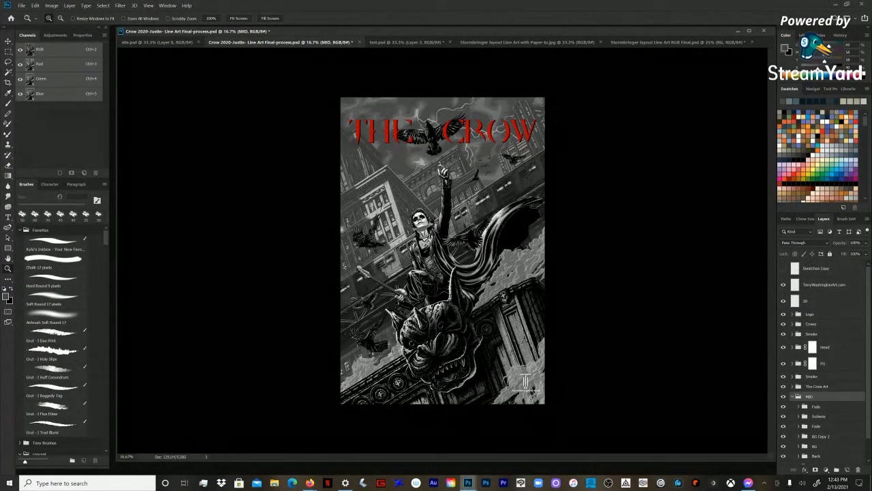
pyautogui.scroll(-1, 825, 361)
pyautogui.click(792, 375)
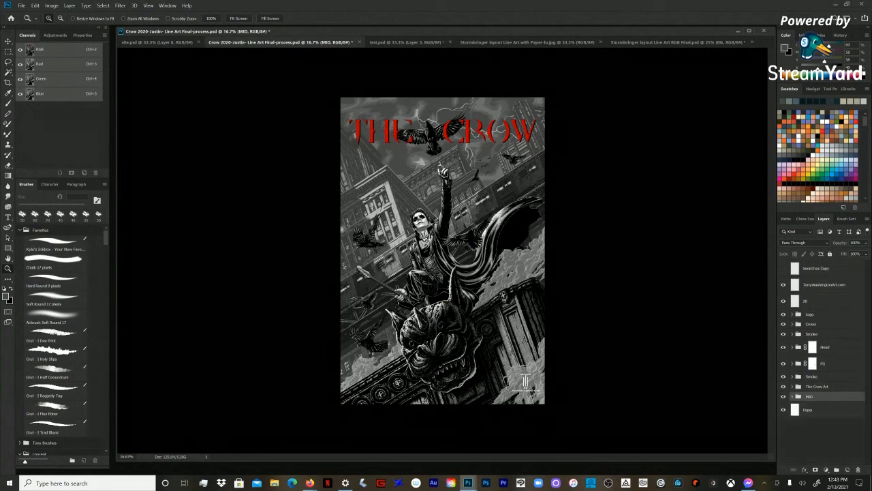
pyautogui.click(818, 386)
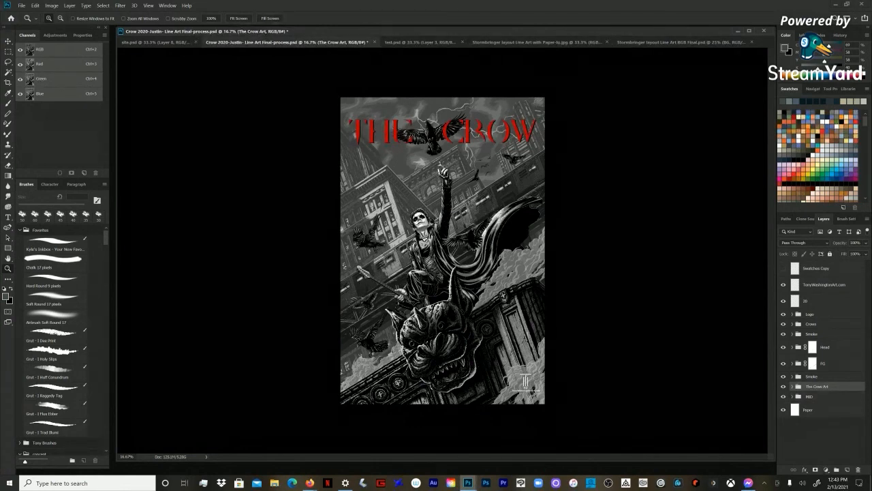
pyautogui.click(812, 376)
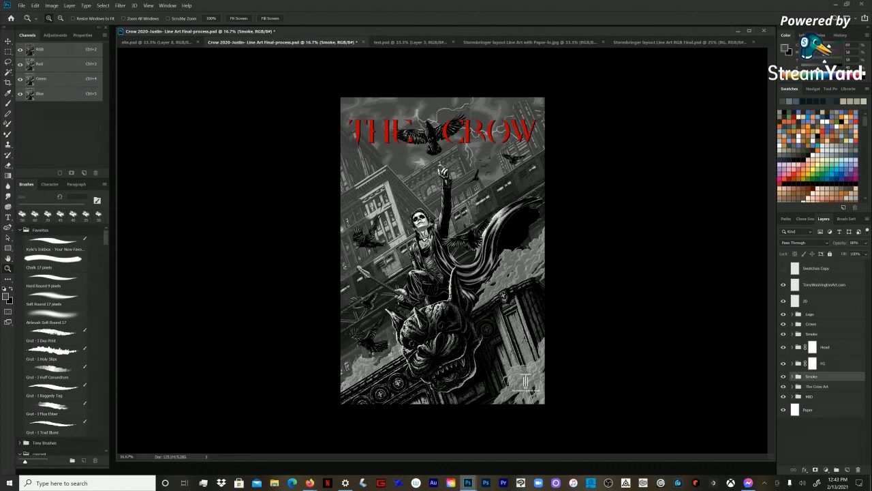
pyautogui.click(810, 395)
pyautogui.click(792, 396)
pyautogui.click(793, 396)
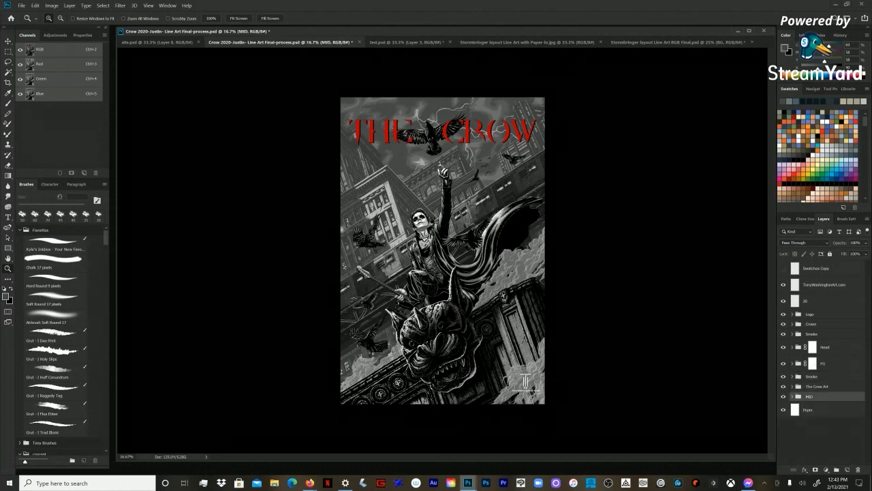
# Step: Examine the corner building up close with the MID group expanded and its Subway and both Fade subgroups hidden
pyautogui.press('b')
pyautogui.press('z')
pyautogui.click(392, 207)
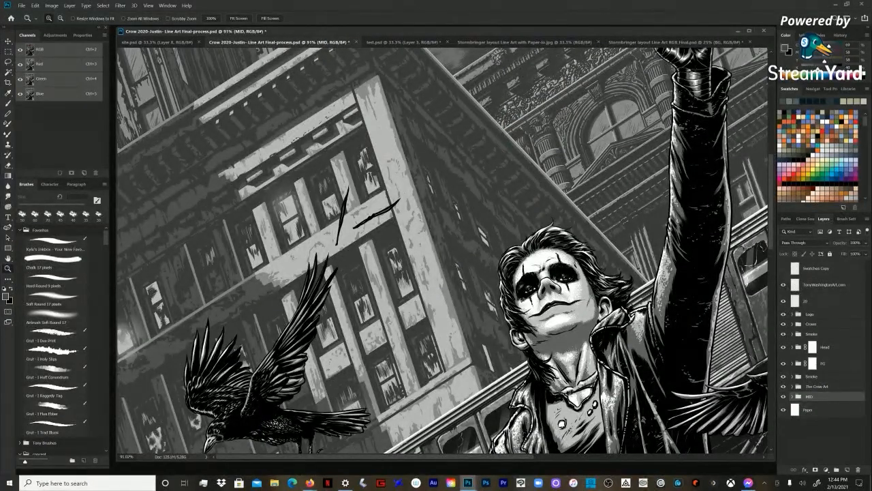
pyautogui.click(793, 397)
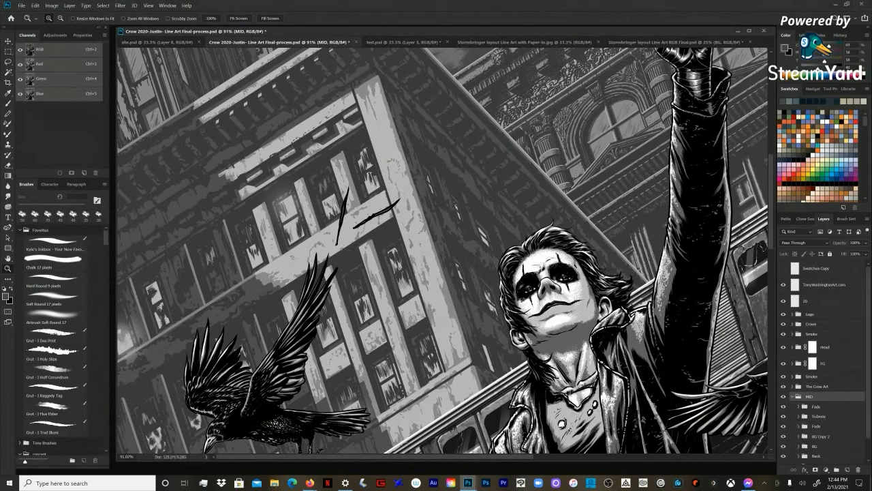
pyautogui.click(783, 397)
pyautogui.click(784, 397)
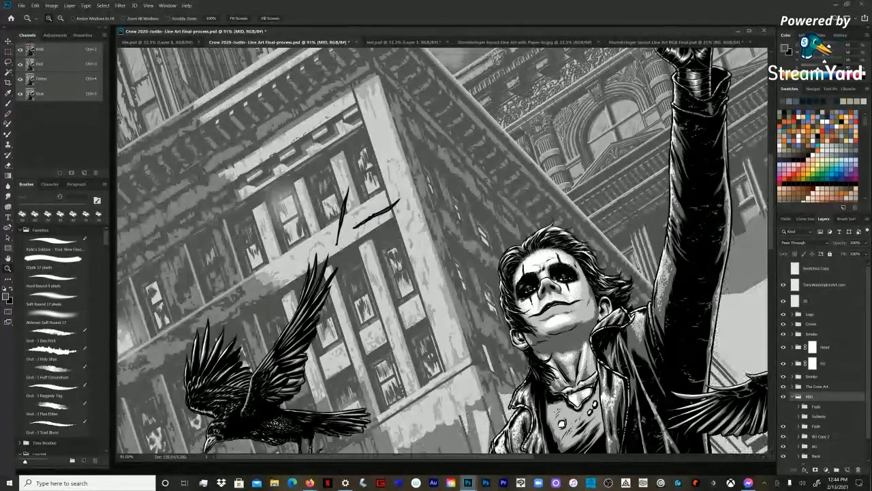
pyautogui.scroll(-2, 824, 381)
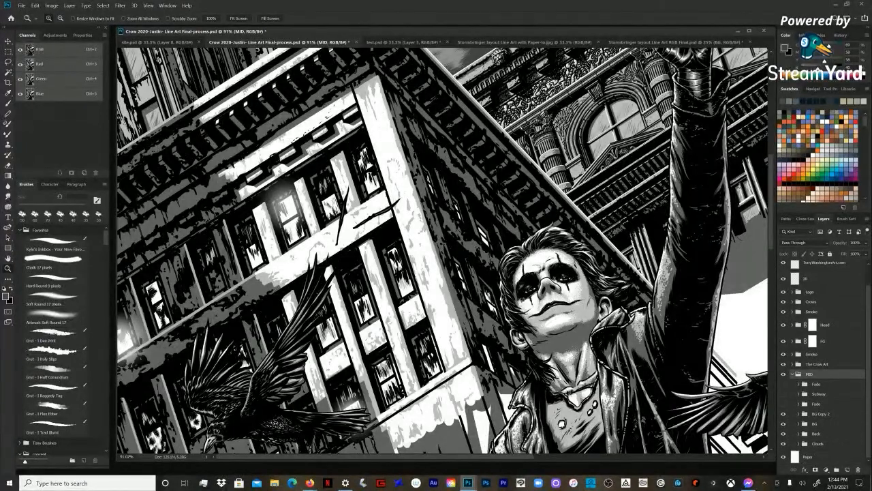
# Step: Toggle the BG Copy 2 and BG subgroups to inspect the corner building, leaving only BG shown and expanded
pyautogui.click(821, 414)
pyautogui.click(784, 414)
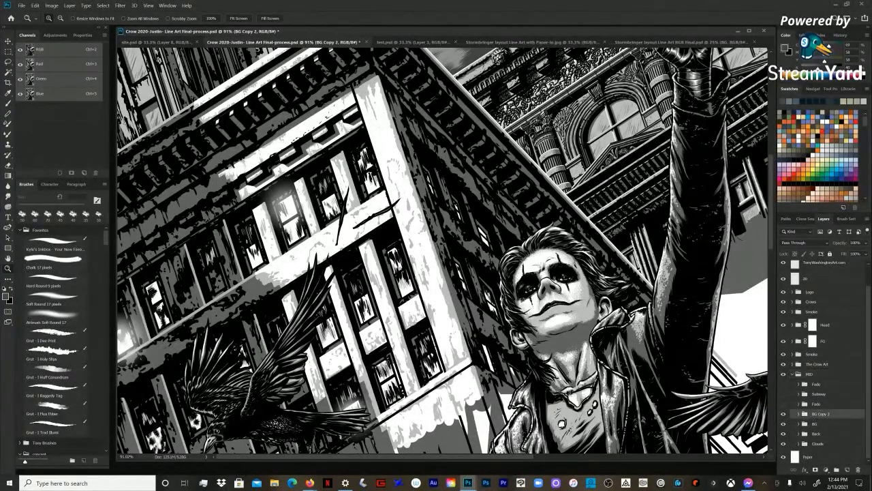
pyautogui.click(783, 414)
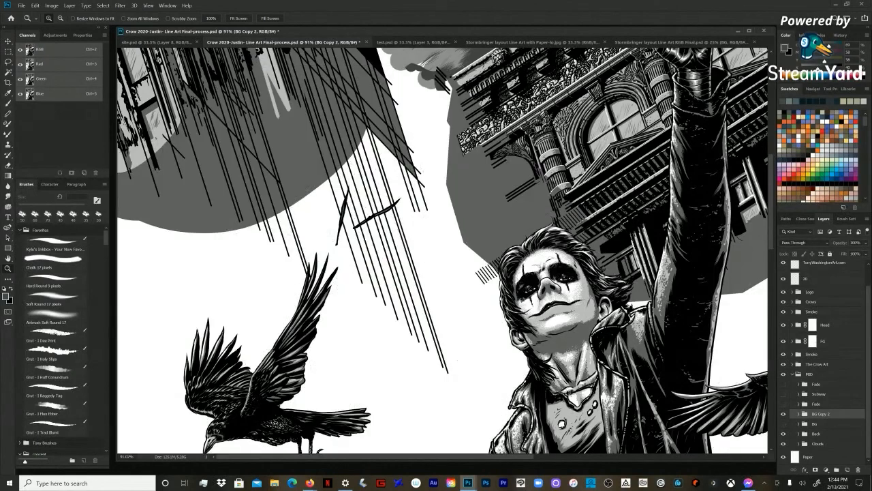
pyautogui.click(784, 414)
pyautogui.click(783, 424)
pyautogui.click(799, 424)
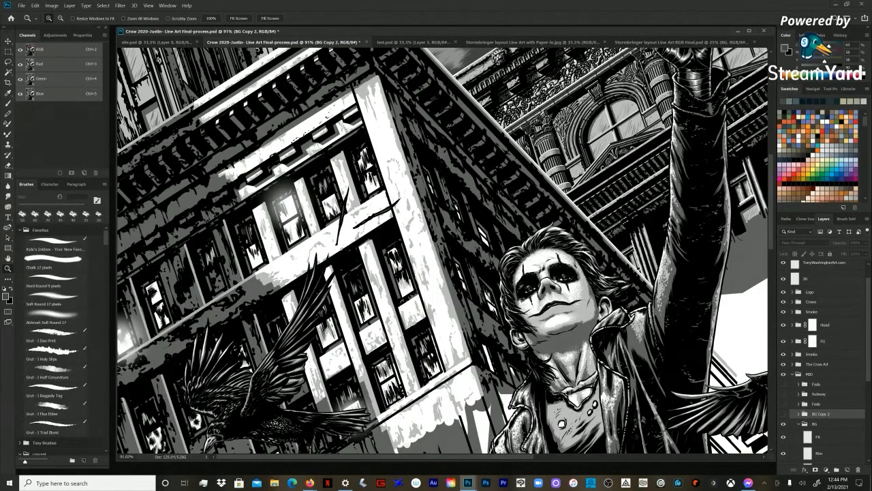
# Step: Expand the Render subgroup inside BG and hide its Black, Light Grey, Dark Grey and White layers
pyautogui.scroll(-5, 818, 361)
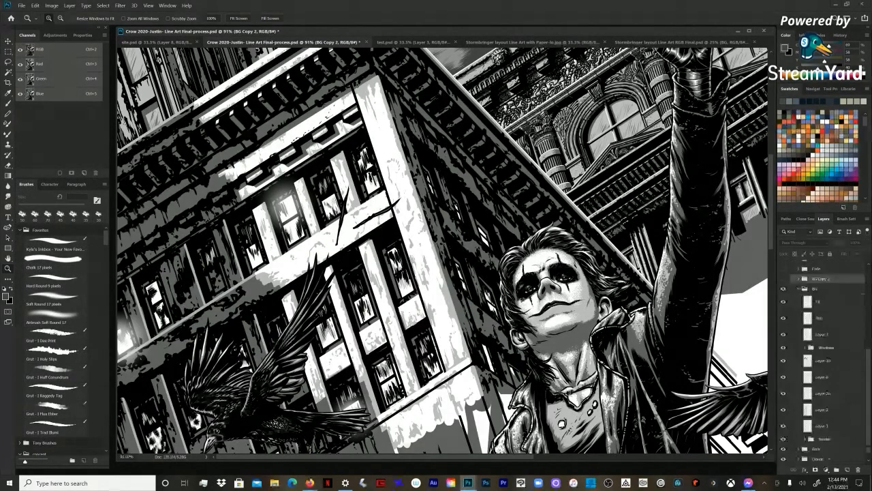
pyautogui.scroll(-1, 821, 362)
pyautogui.click(805, 430)
pyautogui.scroll(-3, 821, 409)
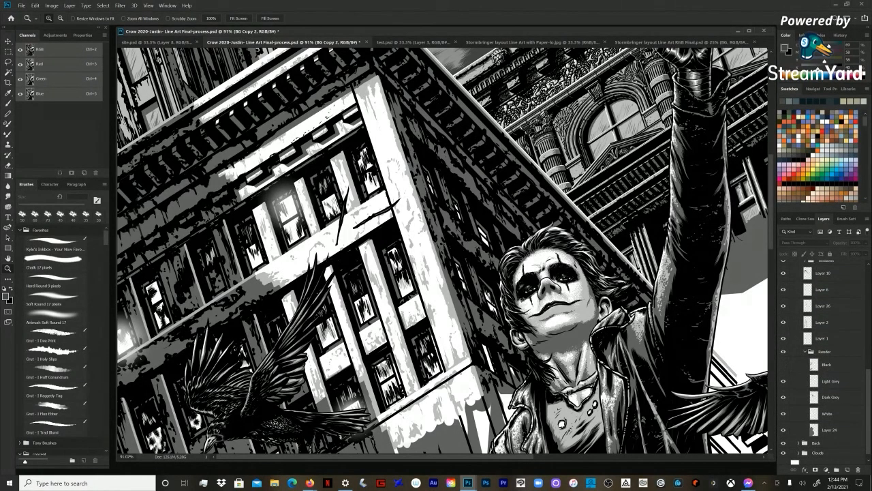
pyautogui.click(783, 364)
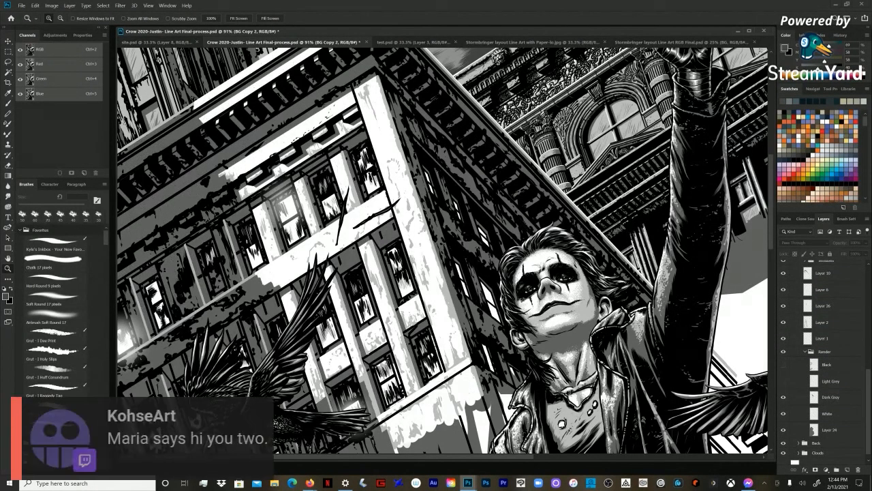
pyautogui.click(783, 398)
pyautogui.click(783, 414)
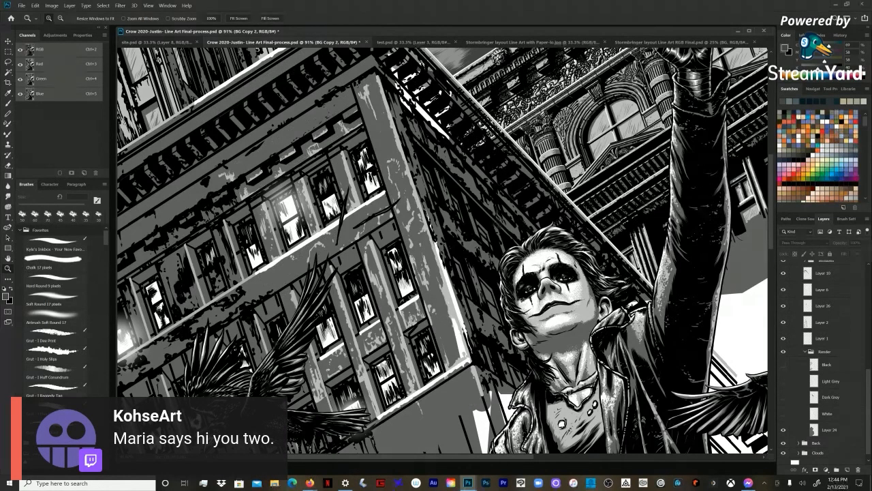
# Step: Show the Render subgroup's White, Dark Grey, Light Grey and Black layers again
pyautogui.click(783, 414)
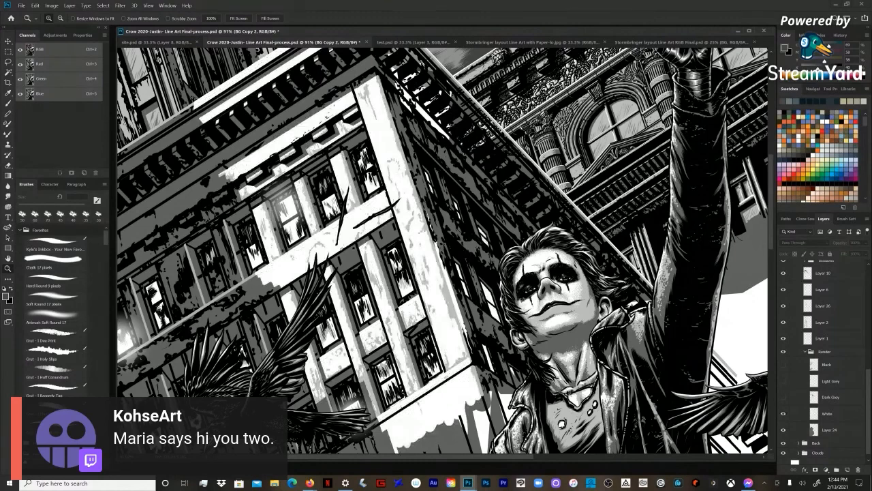
pyautogui.click(783, 381)
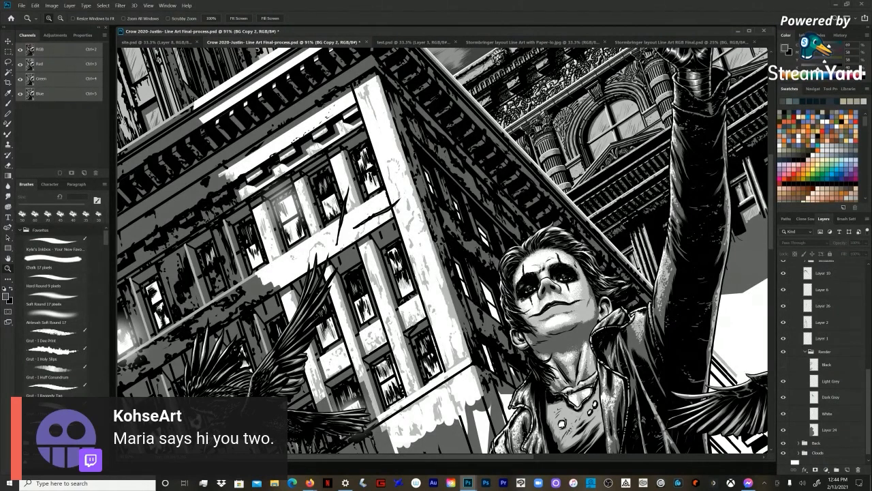
pyautogui.click(783, 364)
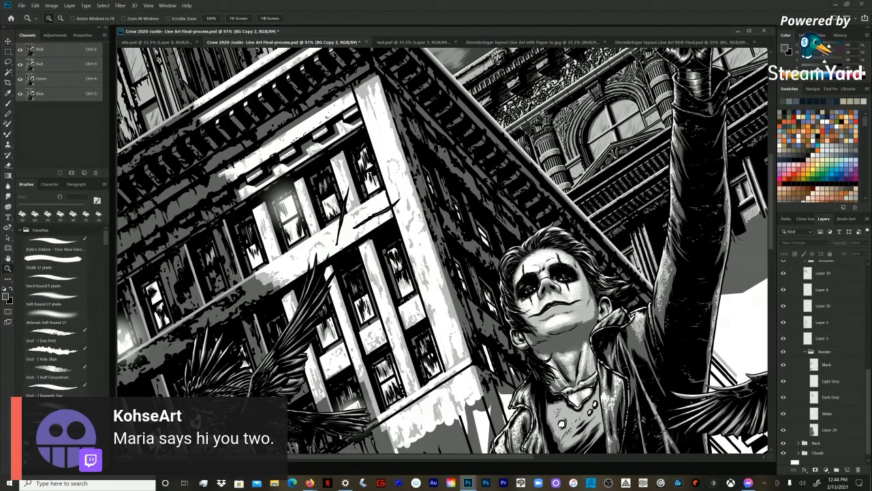
# Step: Show BG Copy 2, Subway and both Fade subgroups again and collapse the BG subgroup
pyautogui.scroll(3, 822, 355)
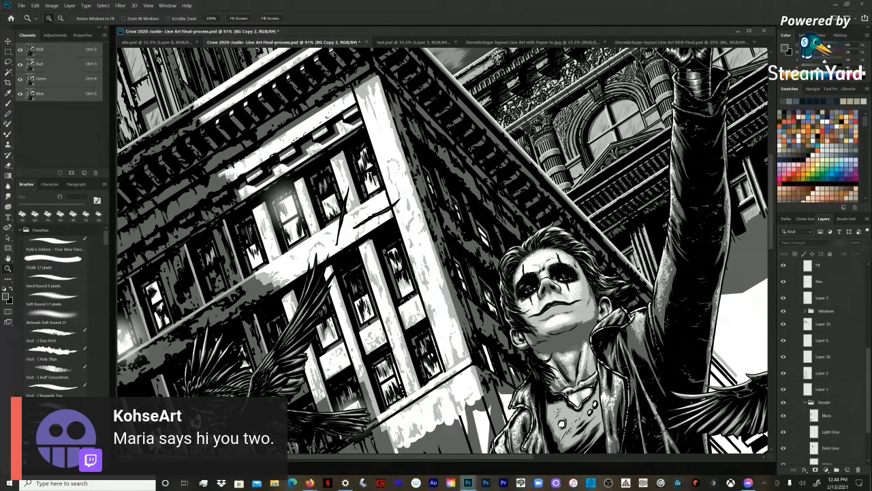
pyautogui.scroll(4, 821, 354)
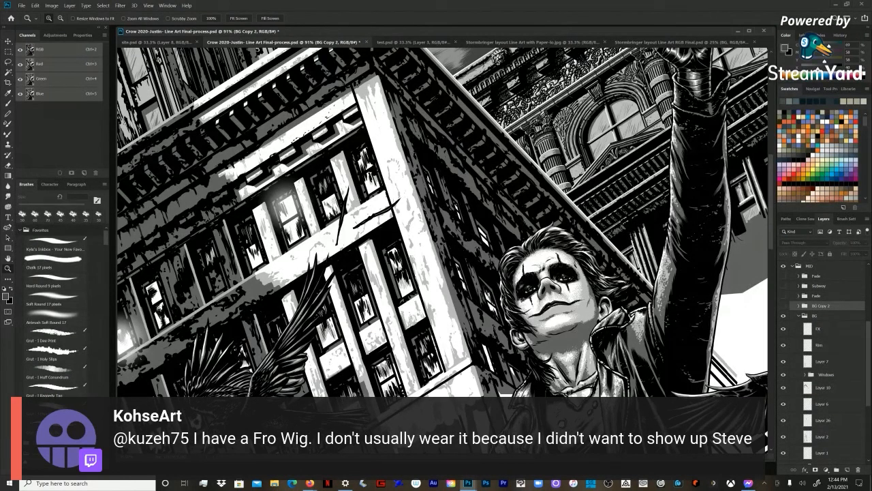
pyautogui.scroll(1, 822, 355)
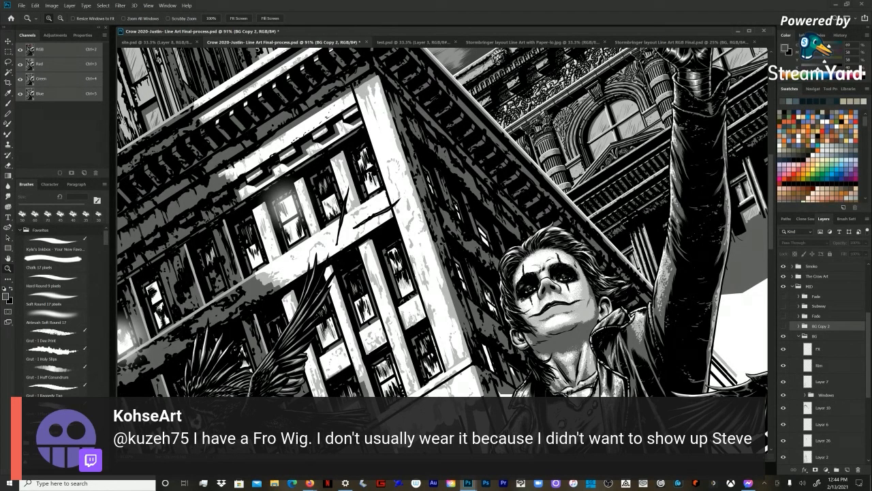
pyautogui.scroll(2, 823, 361)
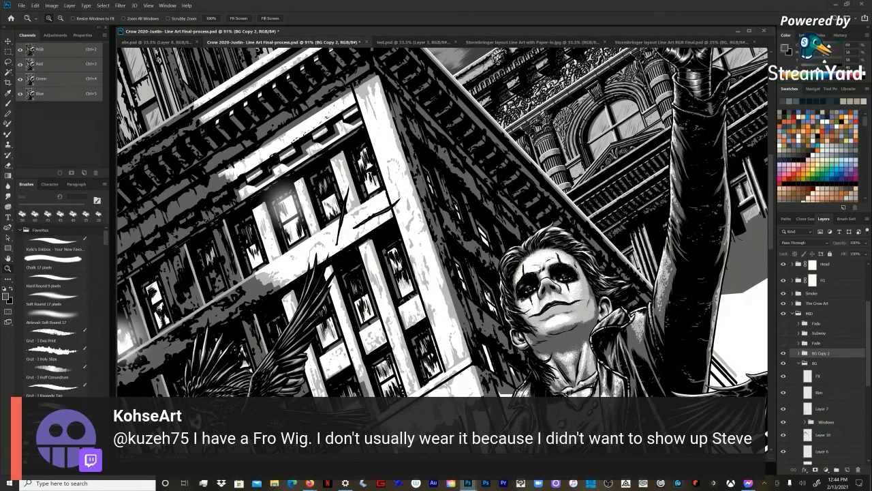
pyautogui.click(783, 333)
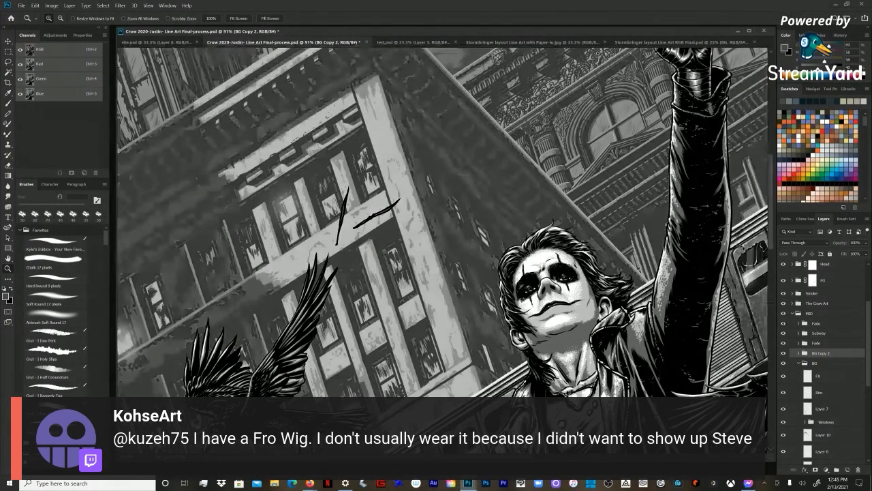
pyautogui.hotkey('ctrl', '-')
pyautogui.hotkey('ctrl', '-')
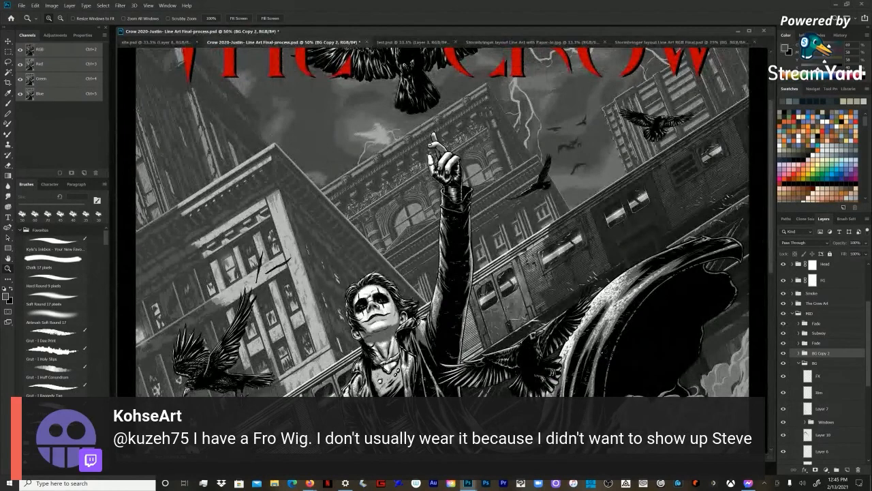
pyautogui.click(799, 363)
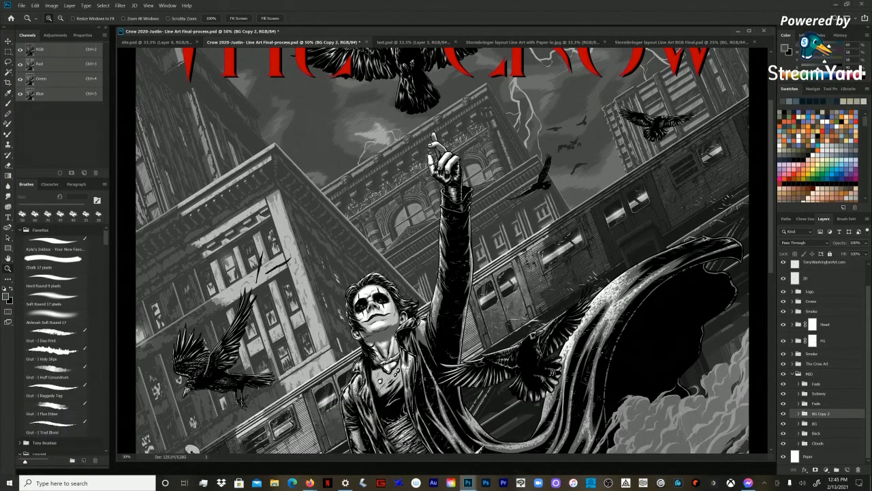
# Step: Select The Crow Art group and collapse the MID group while viewing more of the poster
pyautogui.click(809, 374)
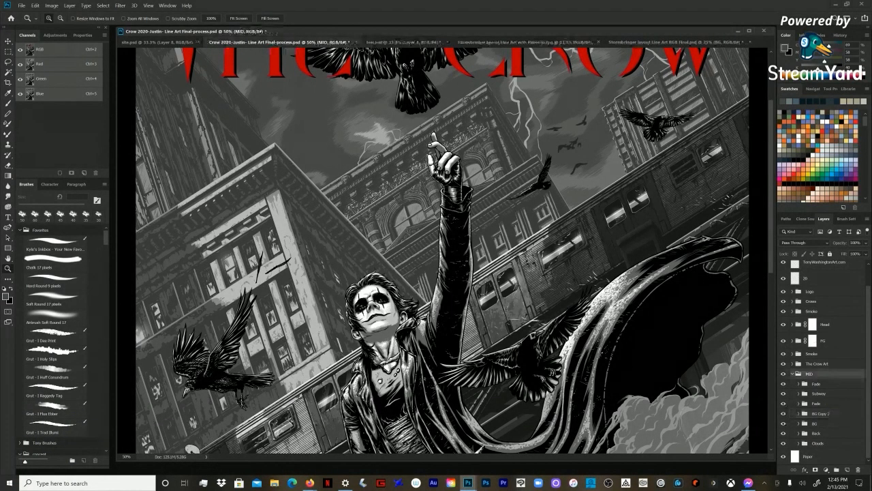
pyautogui.keyDown('alt'); pyautogui.click(443, 246); pyautogui.keyUp('alt')
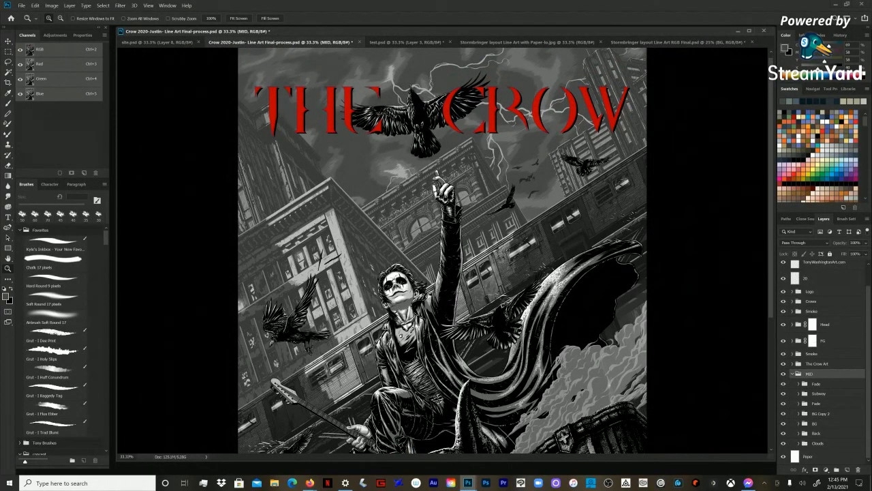
pyautogui.click(817, 364)
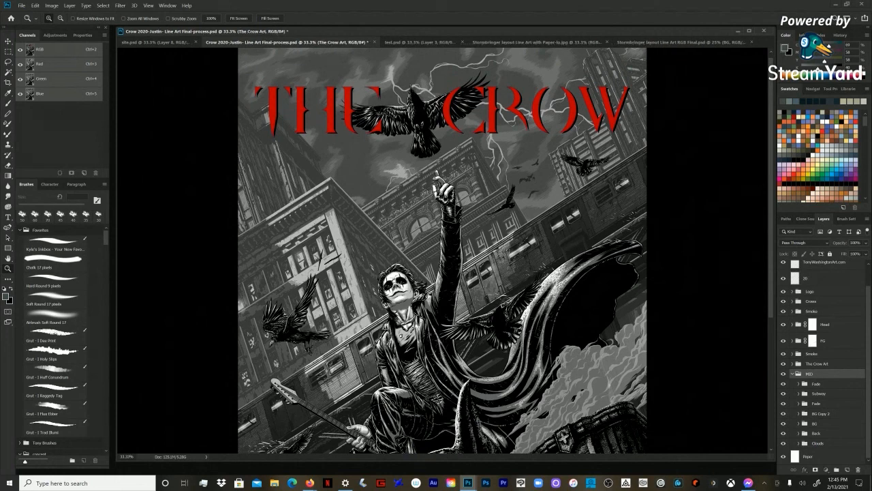
pyautogui.click(793, 373)
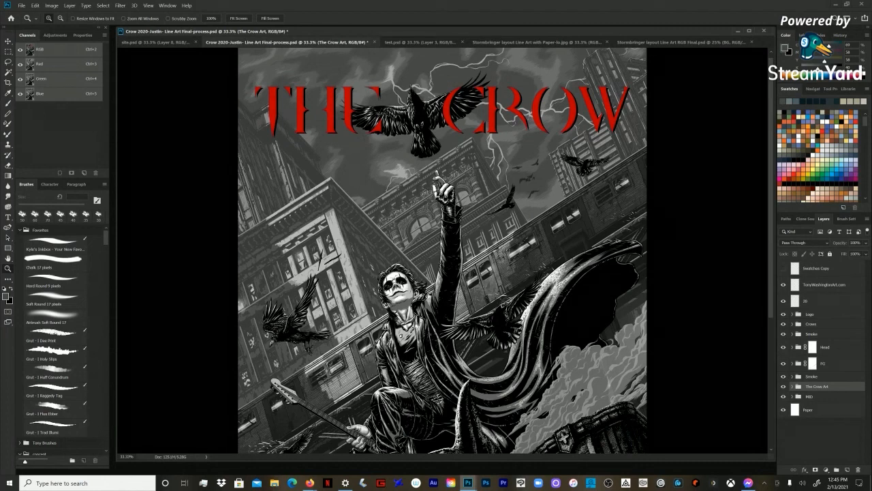
# Step: Show the site.psd artwork sheet briefly, return to test.psd and enlarge the document window downward
pyautogui.click(421, 42)
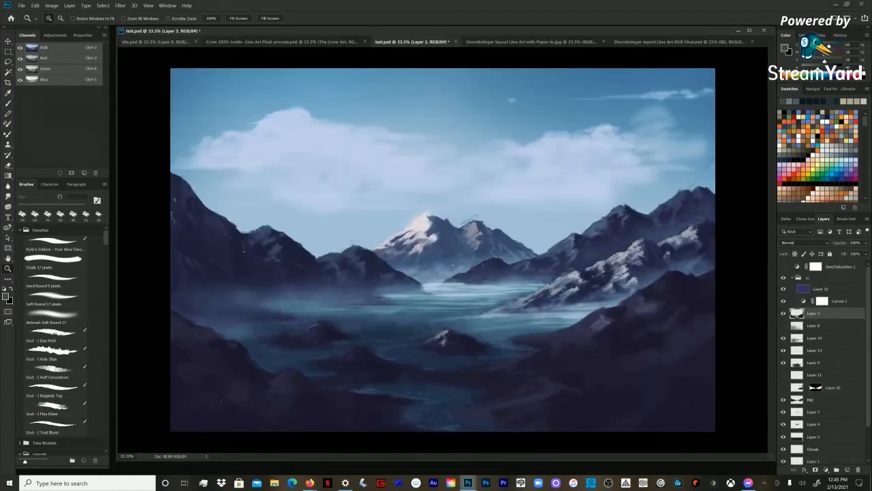
pyautogui.click(156, 42)
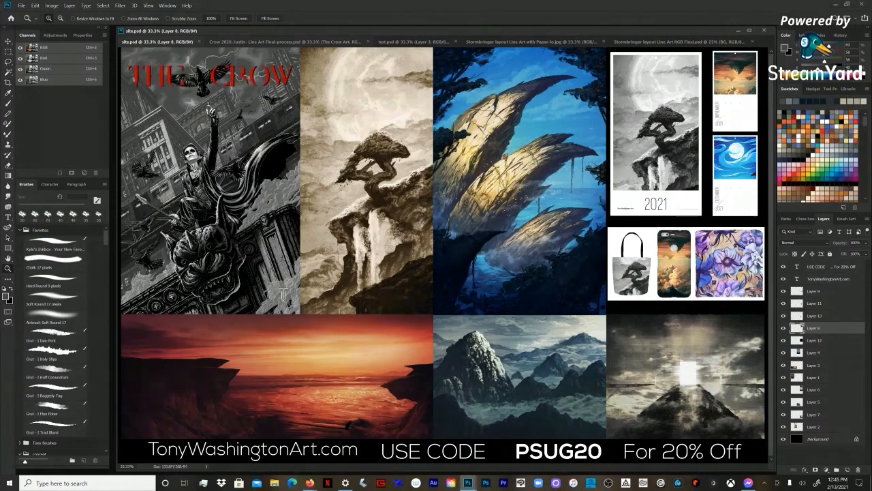
pyautogui.click(409, 42)
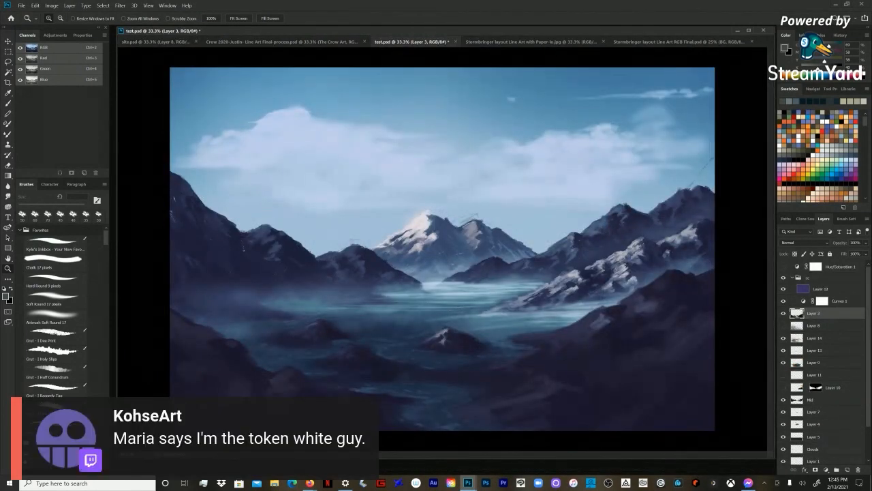
pyautogui.moveTo(774, 458); pyautogui.dragTo(775, 474)
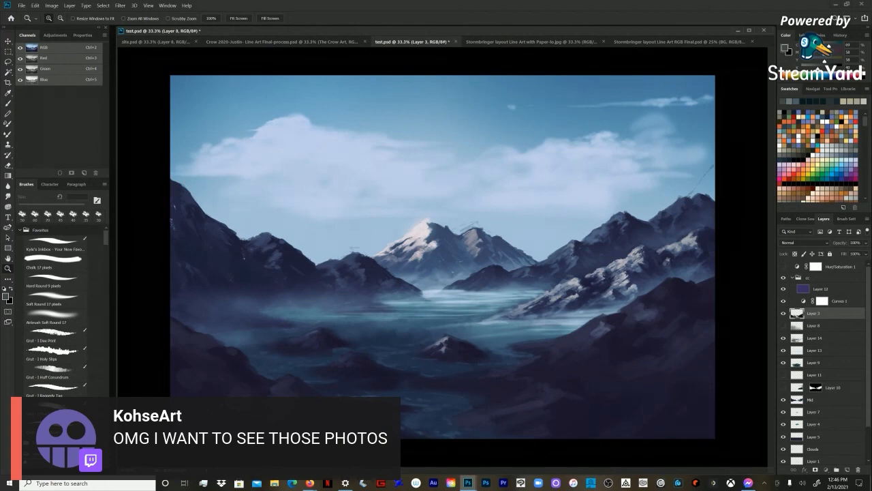
# Step: Activate the Brush tool and make Layer 3 the active layer of the mountain lake painting
pyautogui.click(814, 326)
pyautogui.click(815, 338)
pyautogui.click(814, 363)
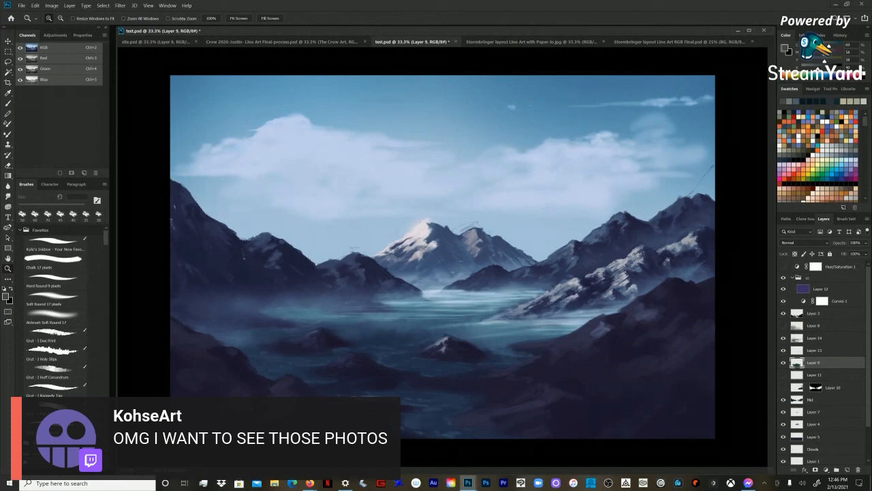
pyautogui.press('b')
pyautogui.click(814, 338)
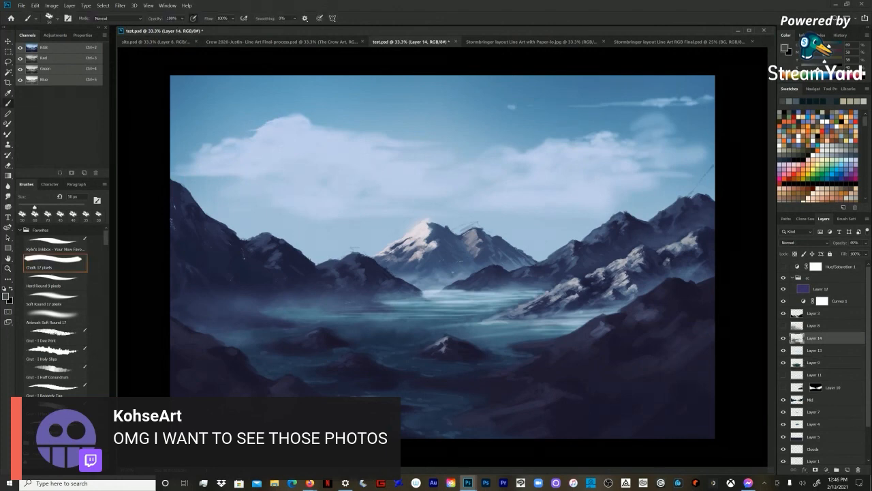
pyautogui.click(815, 313)
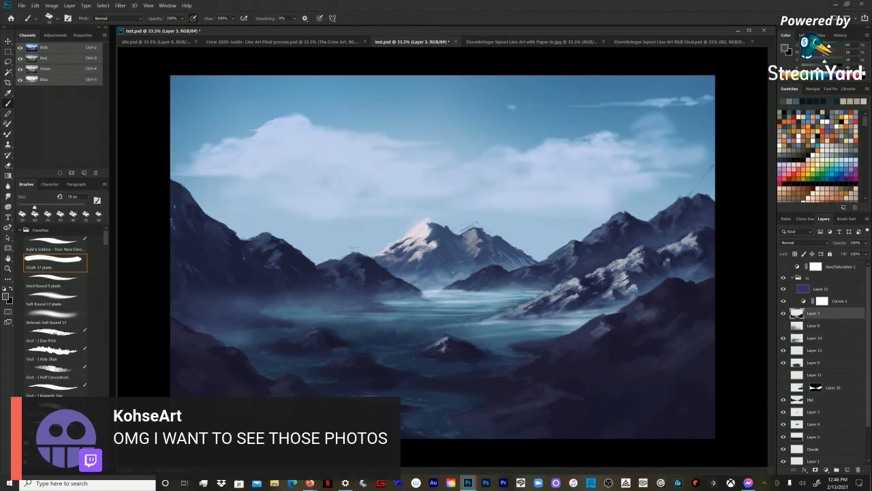
# Step: Darken the foreground hill beside the lake on Layer 3 using the Chalk brush at varied sizes, and check the whole painting
pyautogui.press('[')
pyautogui.press('[')
pyautogui.press(']')
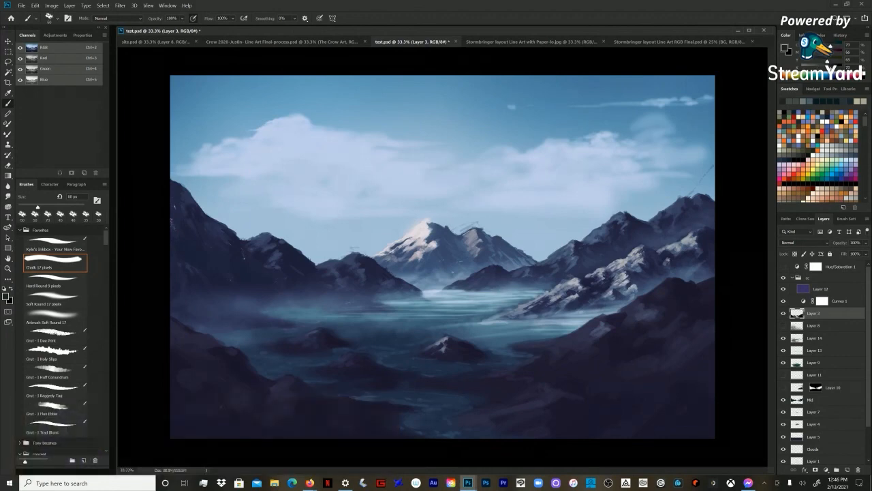
pyautogui.press(']')
pyautogui.press(']')
pyautogui.keyDown('alt'); pyautogui.click(620, 338); pyautogui.keyUp('alt')
pyautogui.press('[')
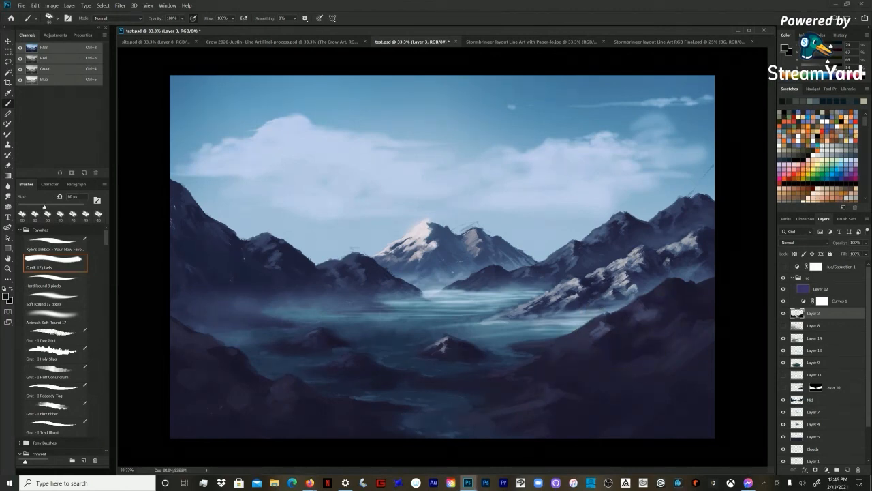
pyautogui.press(']')
pyautogui.press(']')
pyautogui.press('z')
pyautogui.hotkey('ctrl', '-')
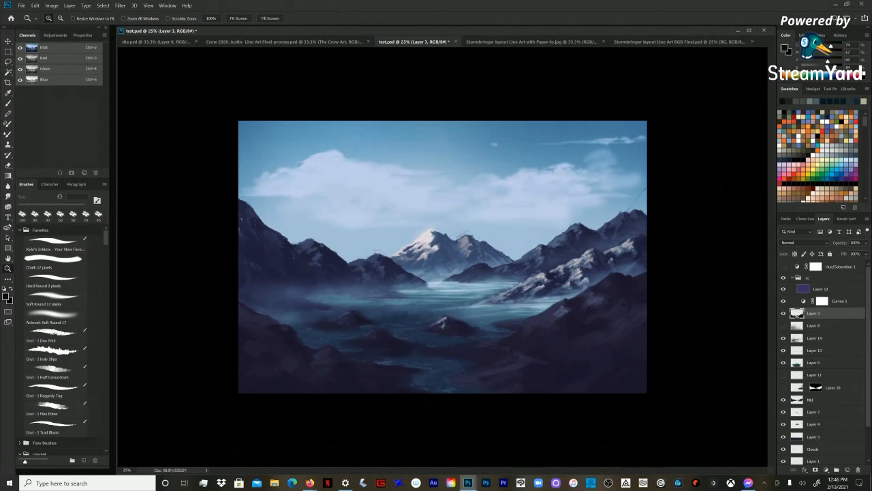
# Step: Make the Mid layer active and sample a dark blue tone from the mountain ridge for the Gradient tool
pyautogui.press('b')
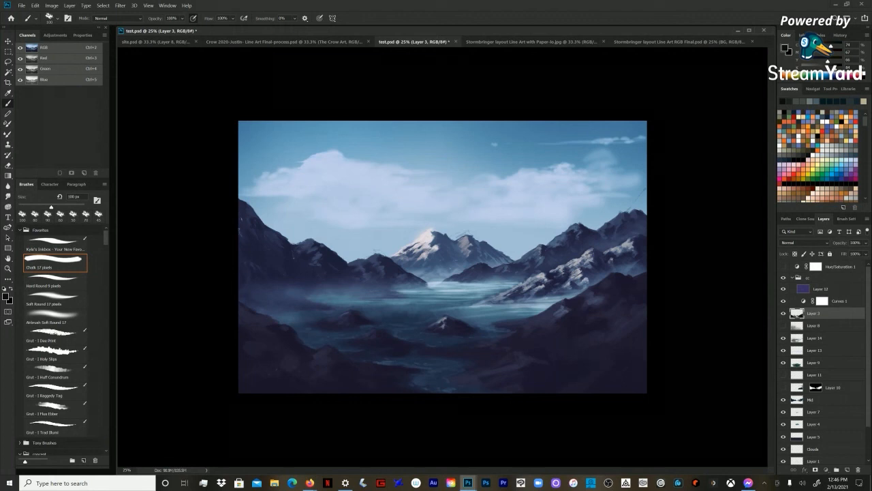
pyautogui.click(821, 362)
pyautogui.click(821, 400)
pyautogui.press('g')
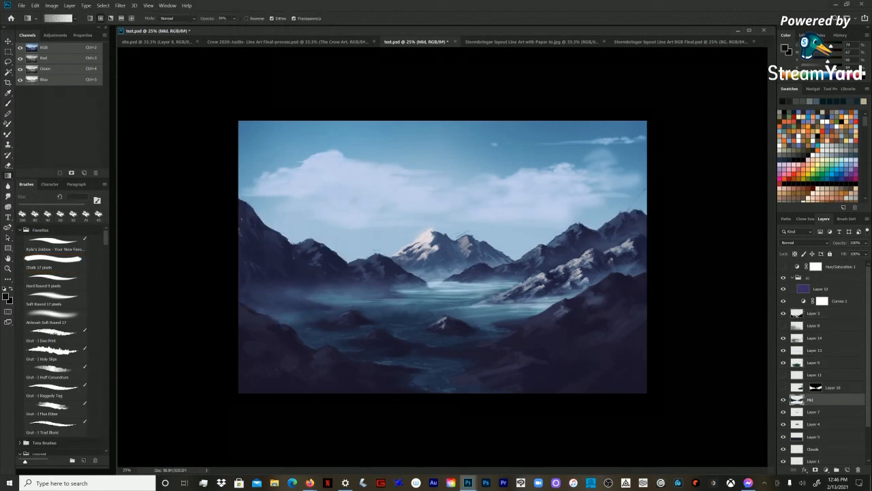
pyautogui.keyDown('alt'); pyautogui.click(629, 238); pyautogui.keyUp('alt')
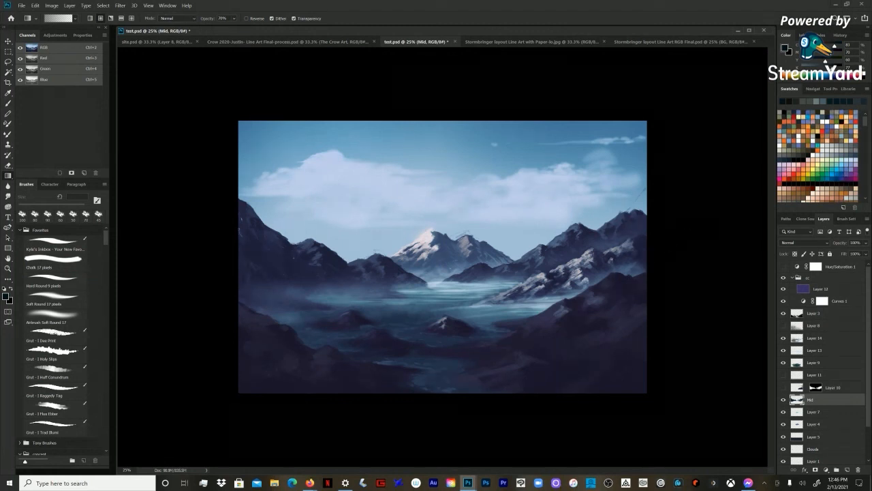
pyautogui.press('z')
pyautogui.hotkey('ctrl', '-')
pyautogui.hotkey('ctrl', '+')
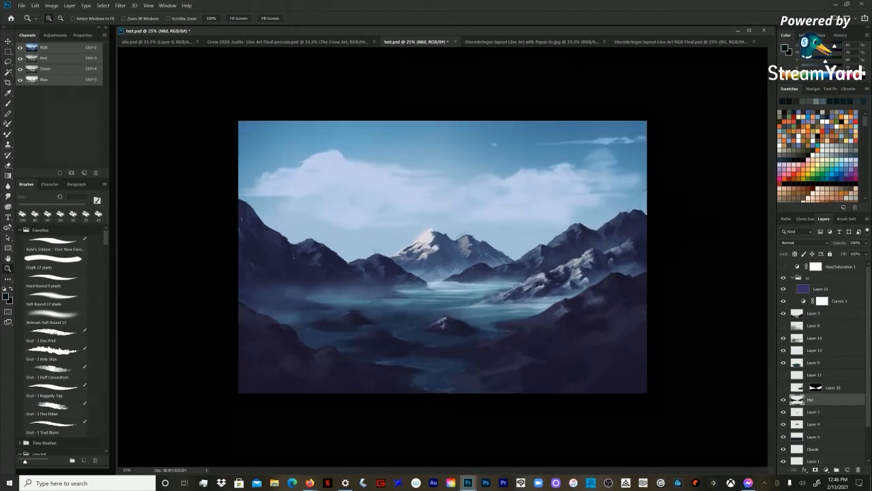
# Step: Try a freehand Lasso selection around the mountains and lake on the painting's left half, clear it and return to the Gradient tool
pyautogui.press('l')
pyautogui.moveTo(256, 169)
pyautogui.mouseDown()
pyautogui.moveTo(238, 247)
pyautogui.moveTo(452, 368)
pyautogui.moveTo(400, 168)
pyautogui.mouseUp()
pyautogui.press('w')
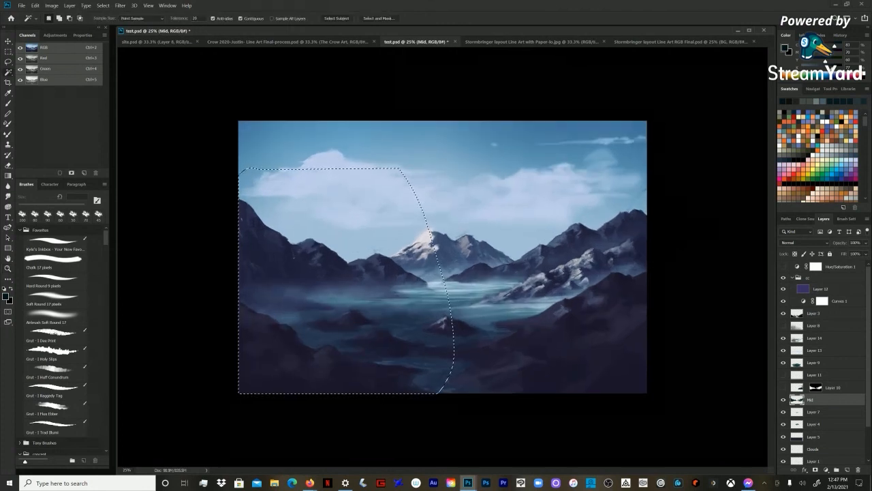
pyautogui.hotkey('ctrl', 'd')
pyautogui.press('g')
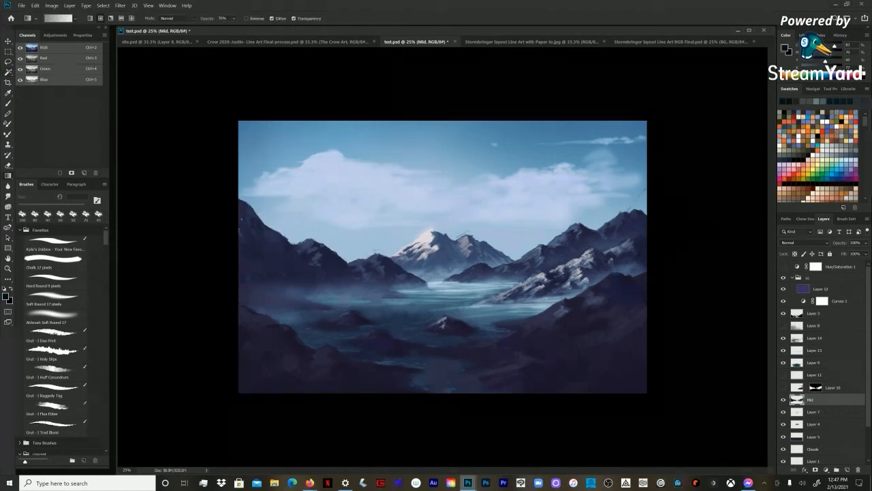